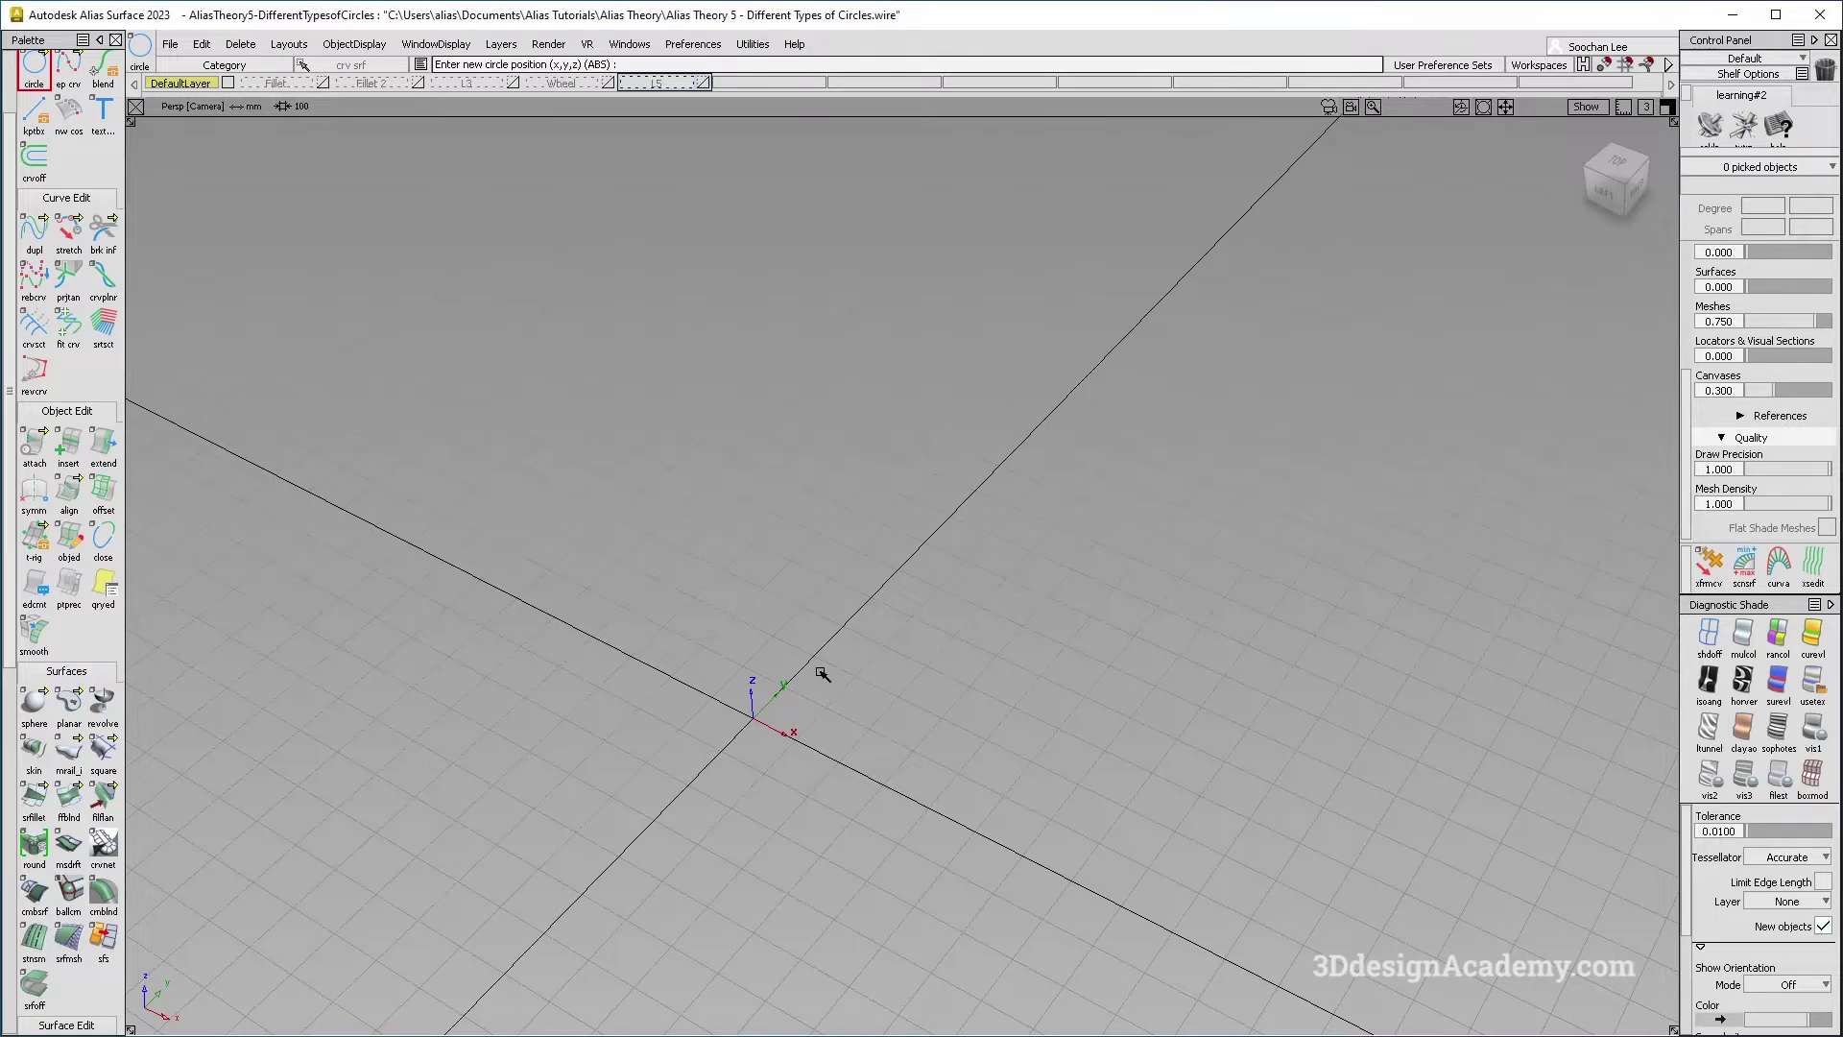
In the Top view, place a periodic circle with degree 5 and 12 spans to the left of the origin.
key(F5)
alt+shift+middle_drag(768, 652, 887, 641)
alt+shift+middle_drag(808, 592, 842, 634)
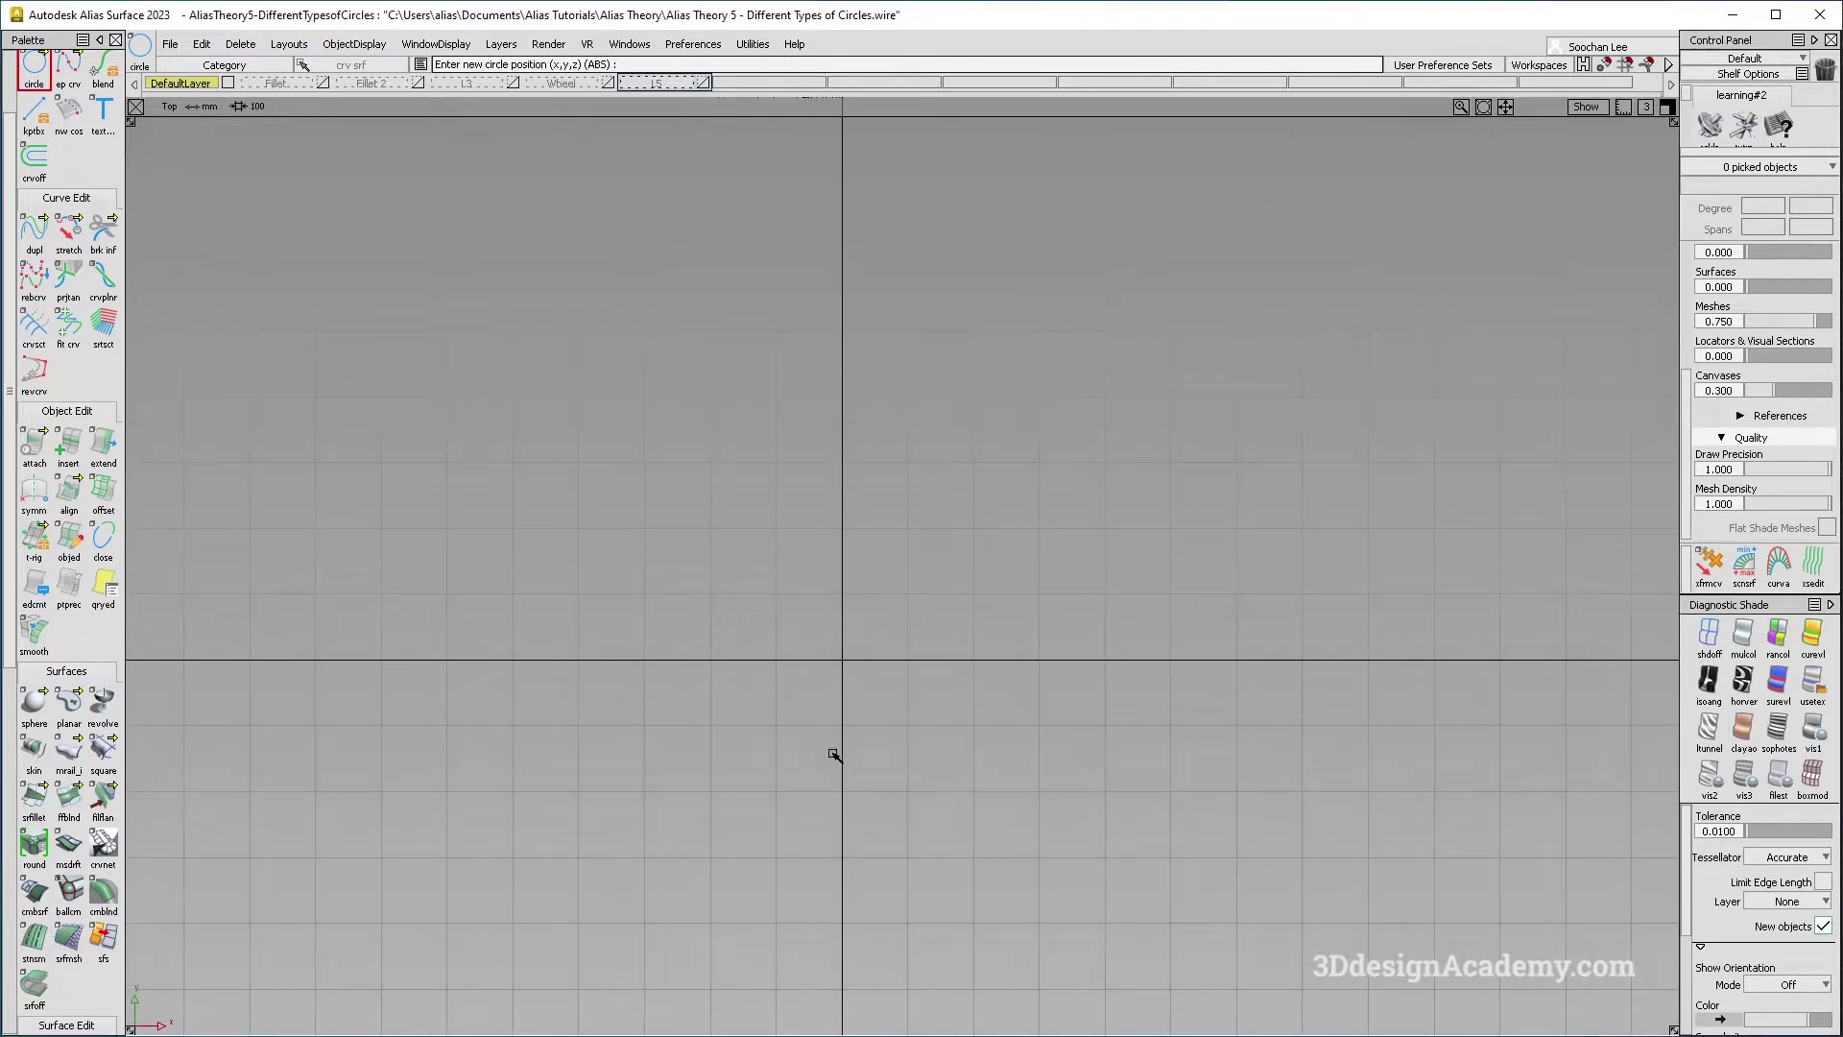
double_click(32, 69)
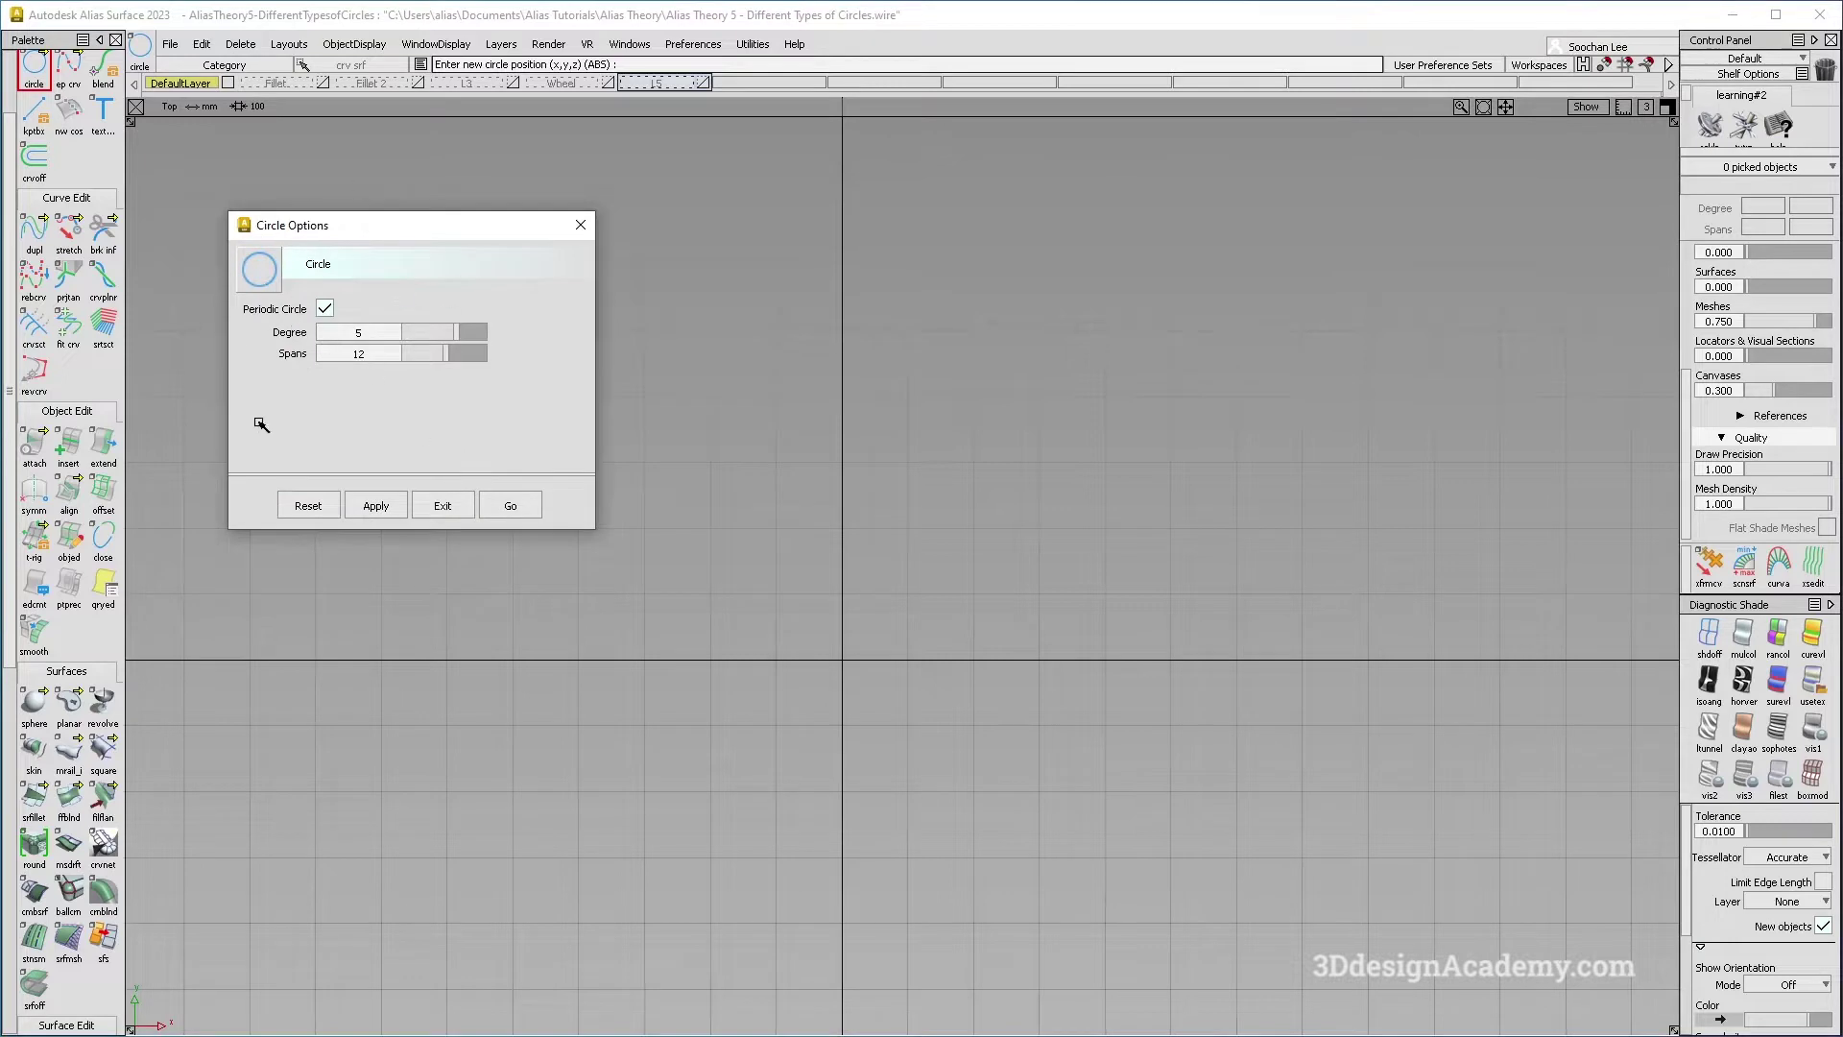
click(516, 506)
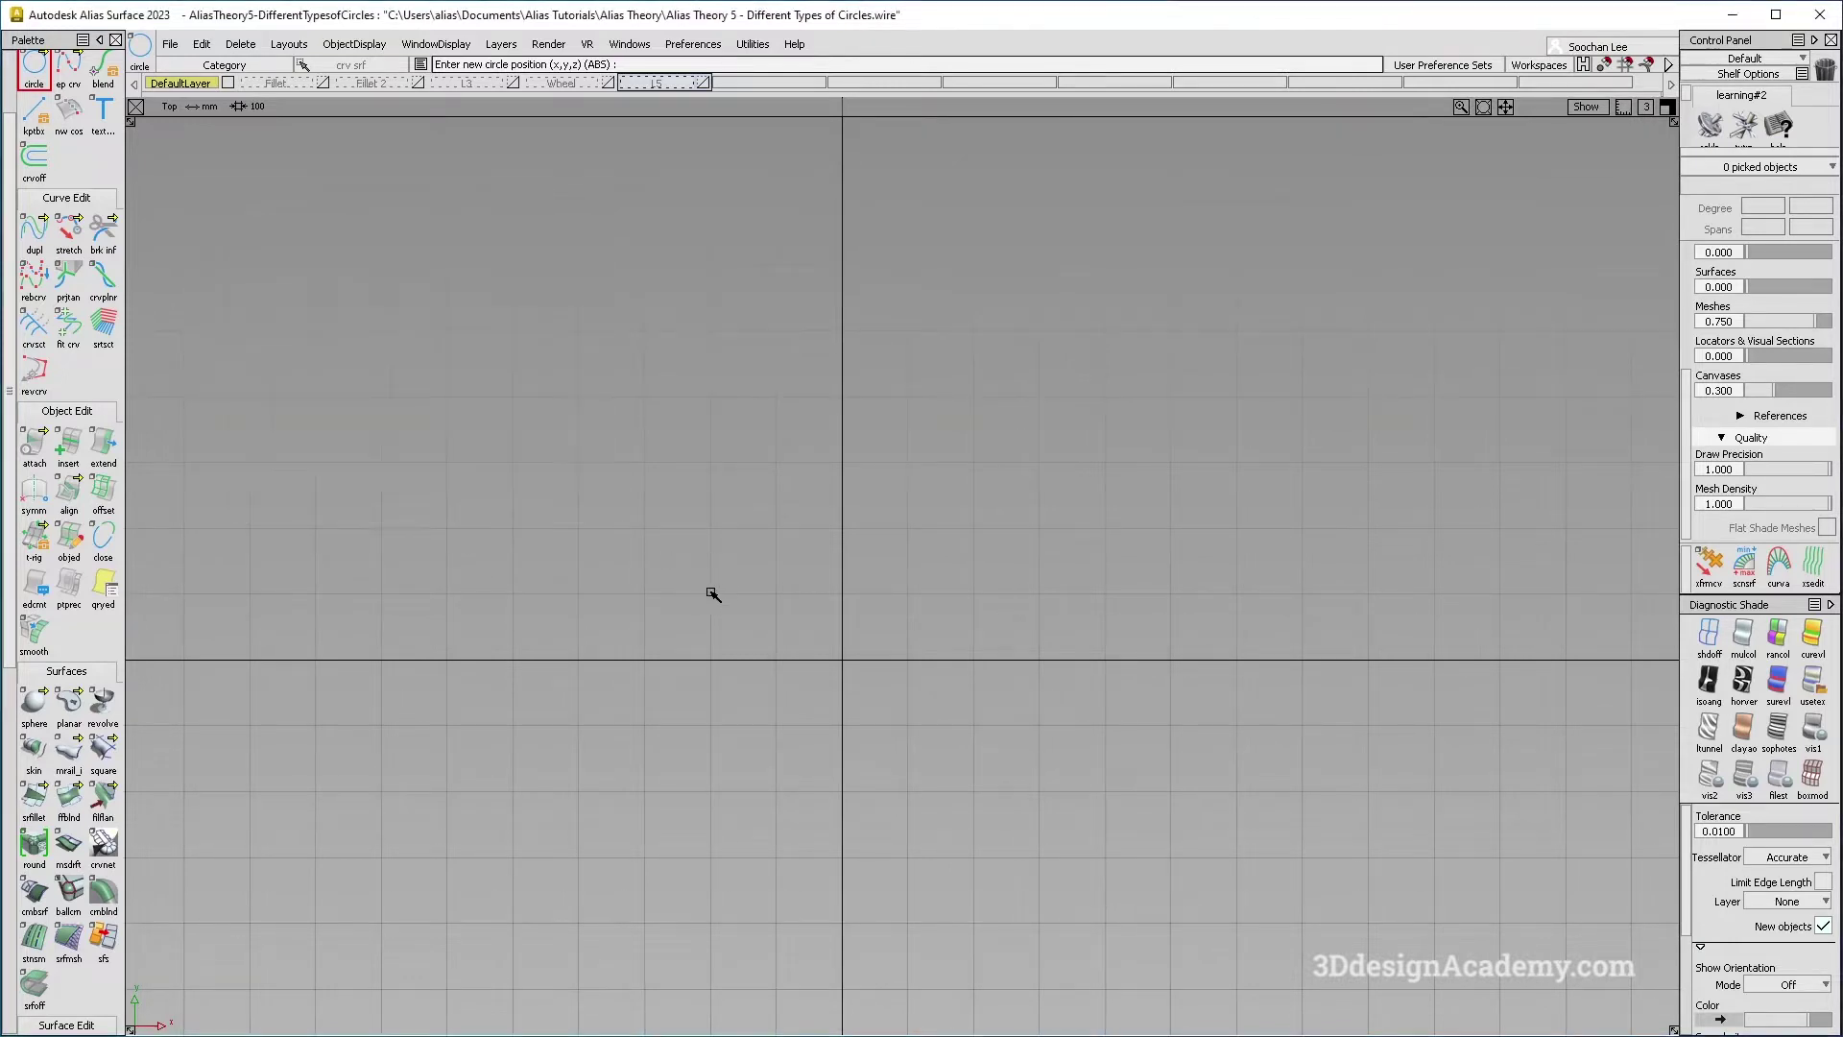
alt+click(662, 594)
alt+shift+right_drag(763, 619, 761, 681)
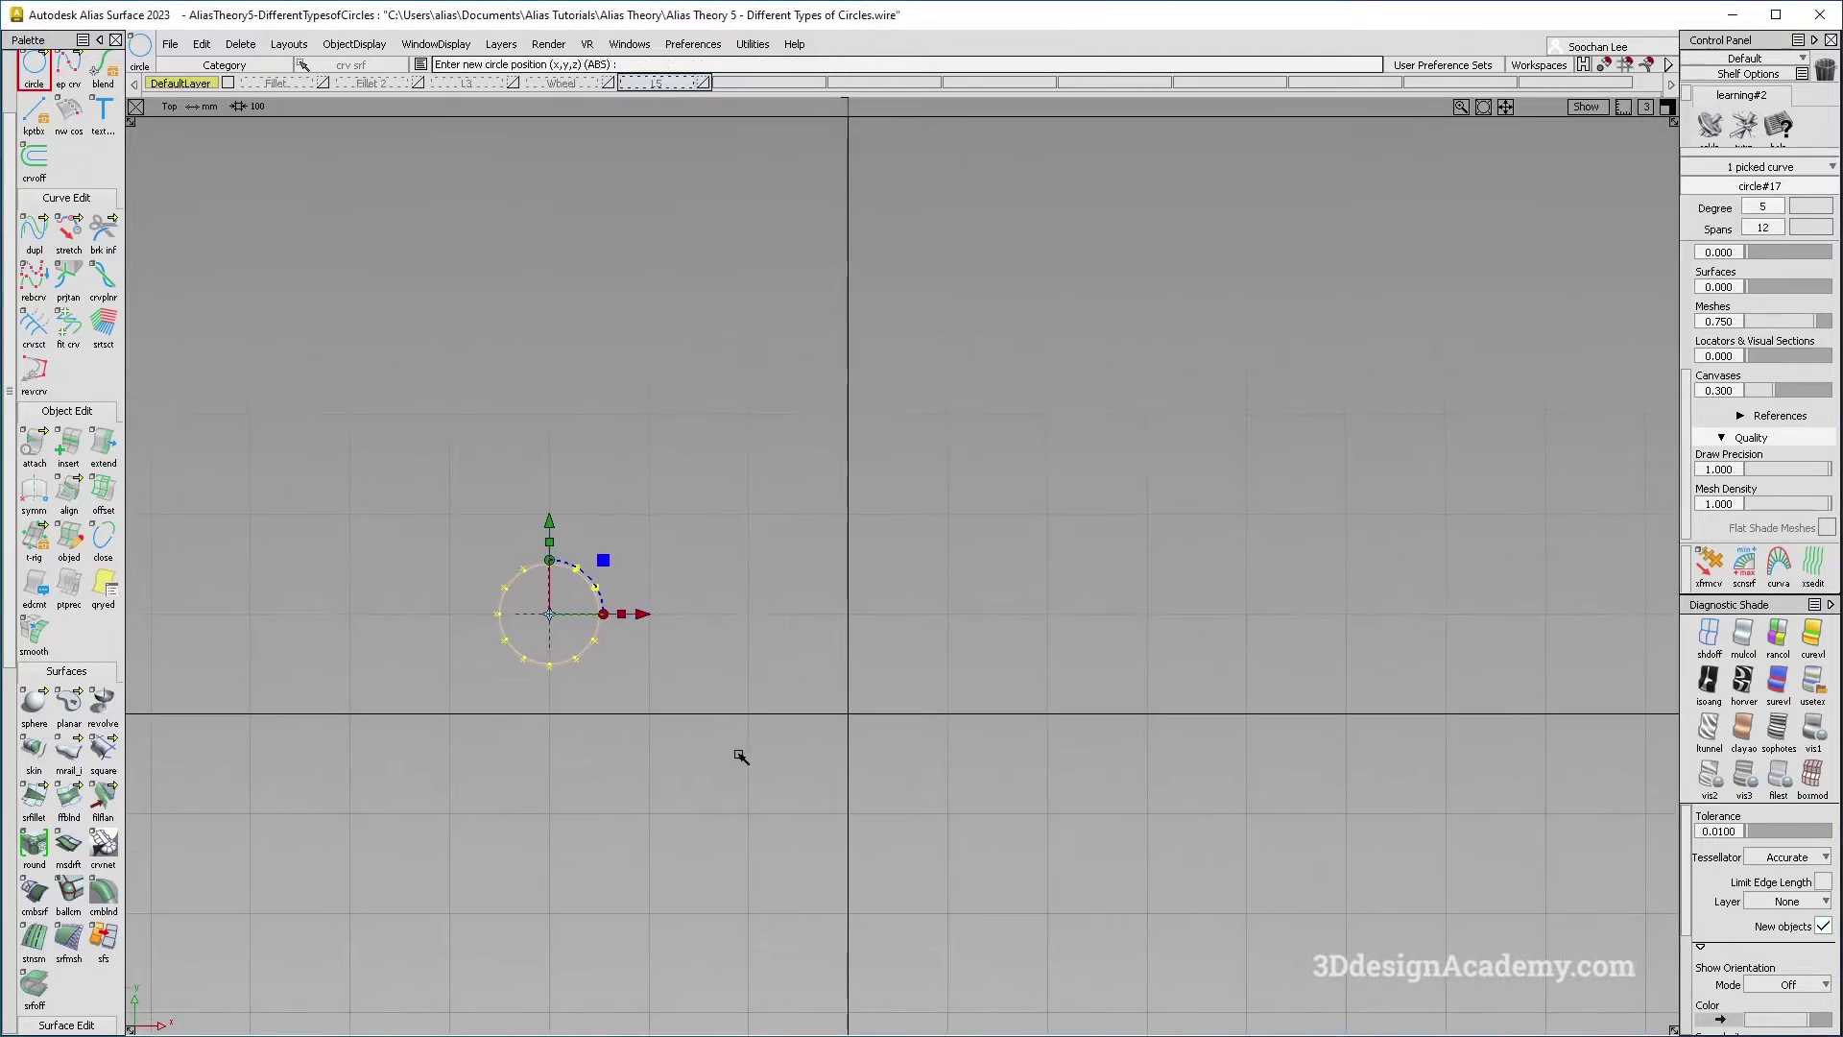
ctrl+shift+drag(594, 629, 594, 594)
alt+shift+middle_drag(533, 552, 560, 587)
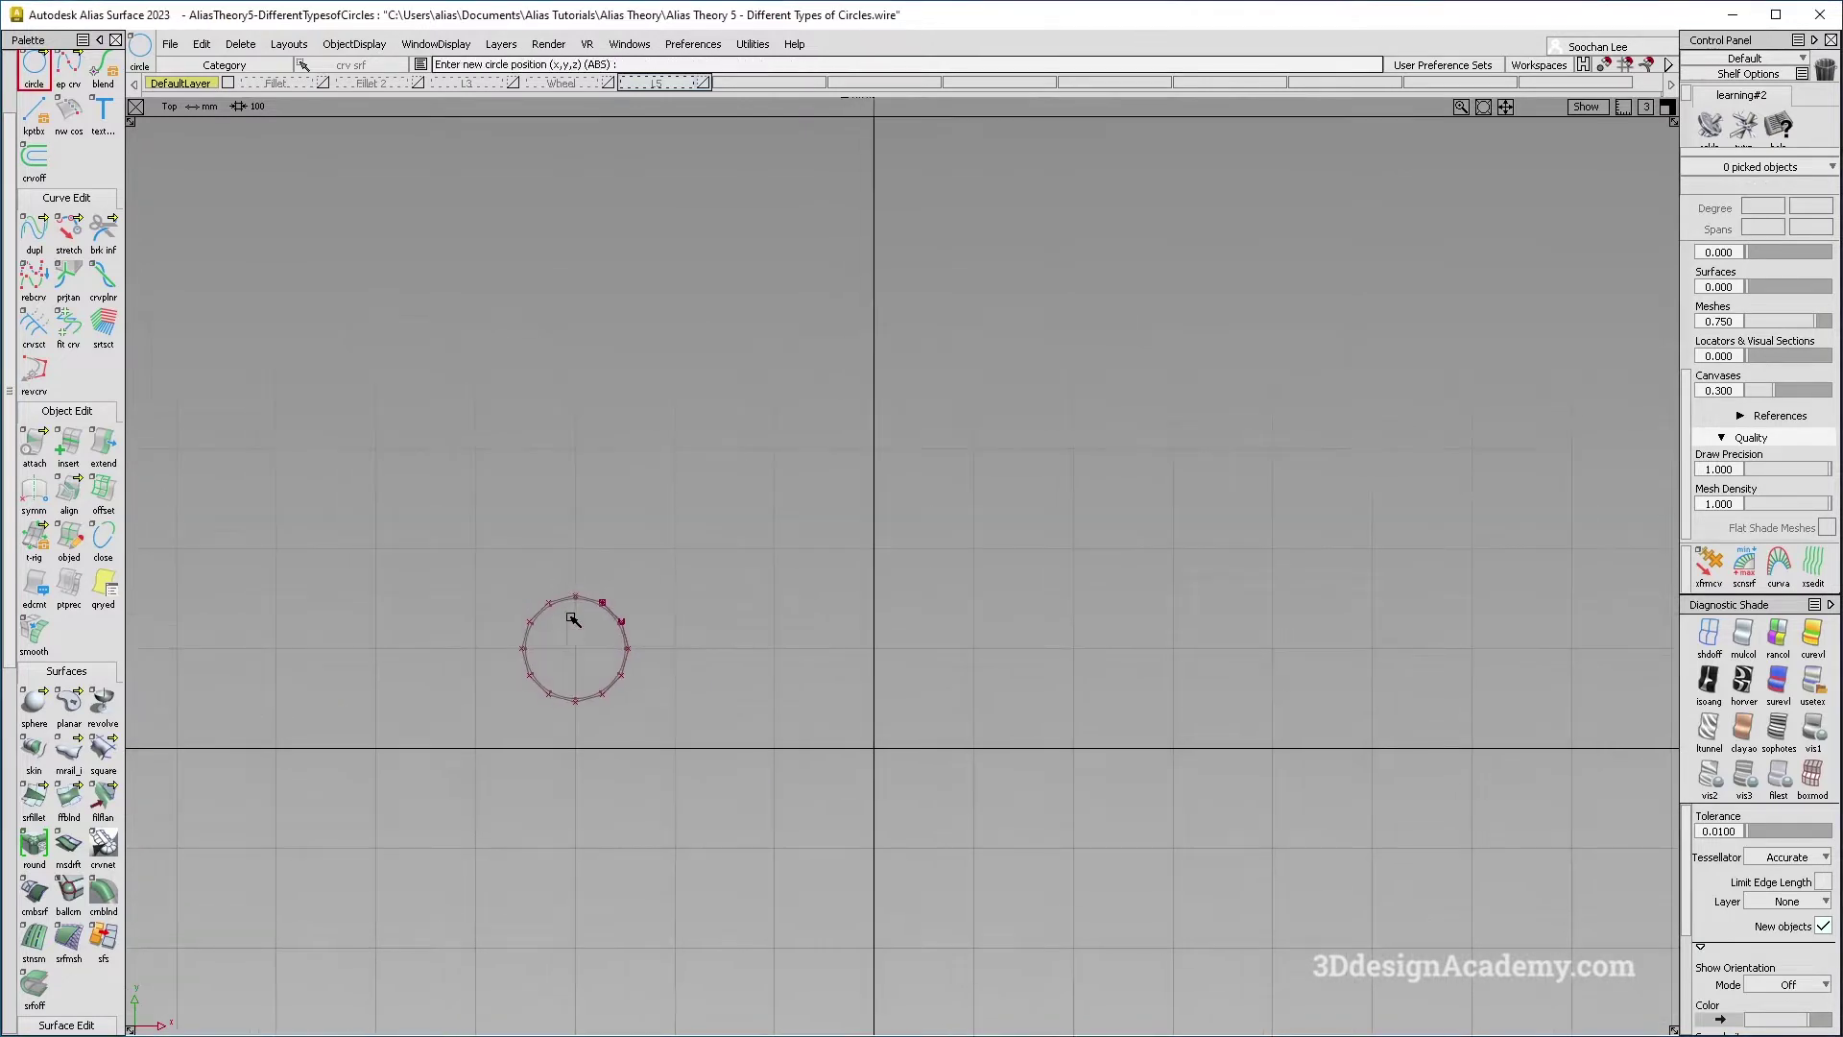
Turn off the periodic option and place a degree 5, single-span circle to the right of the first circle.
double_click(30, 70)
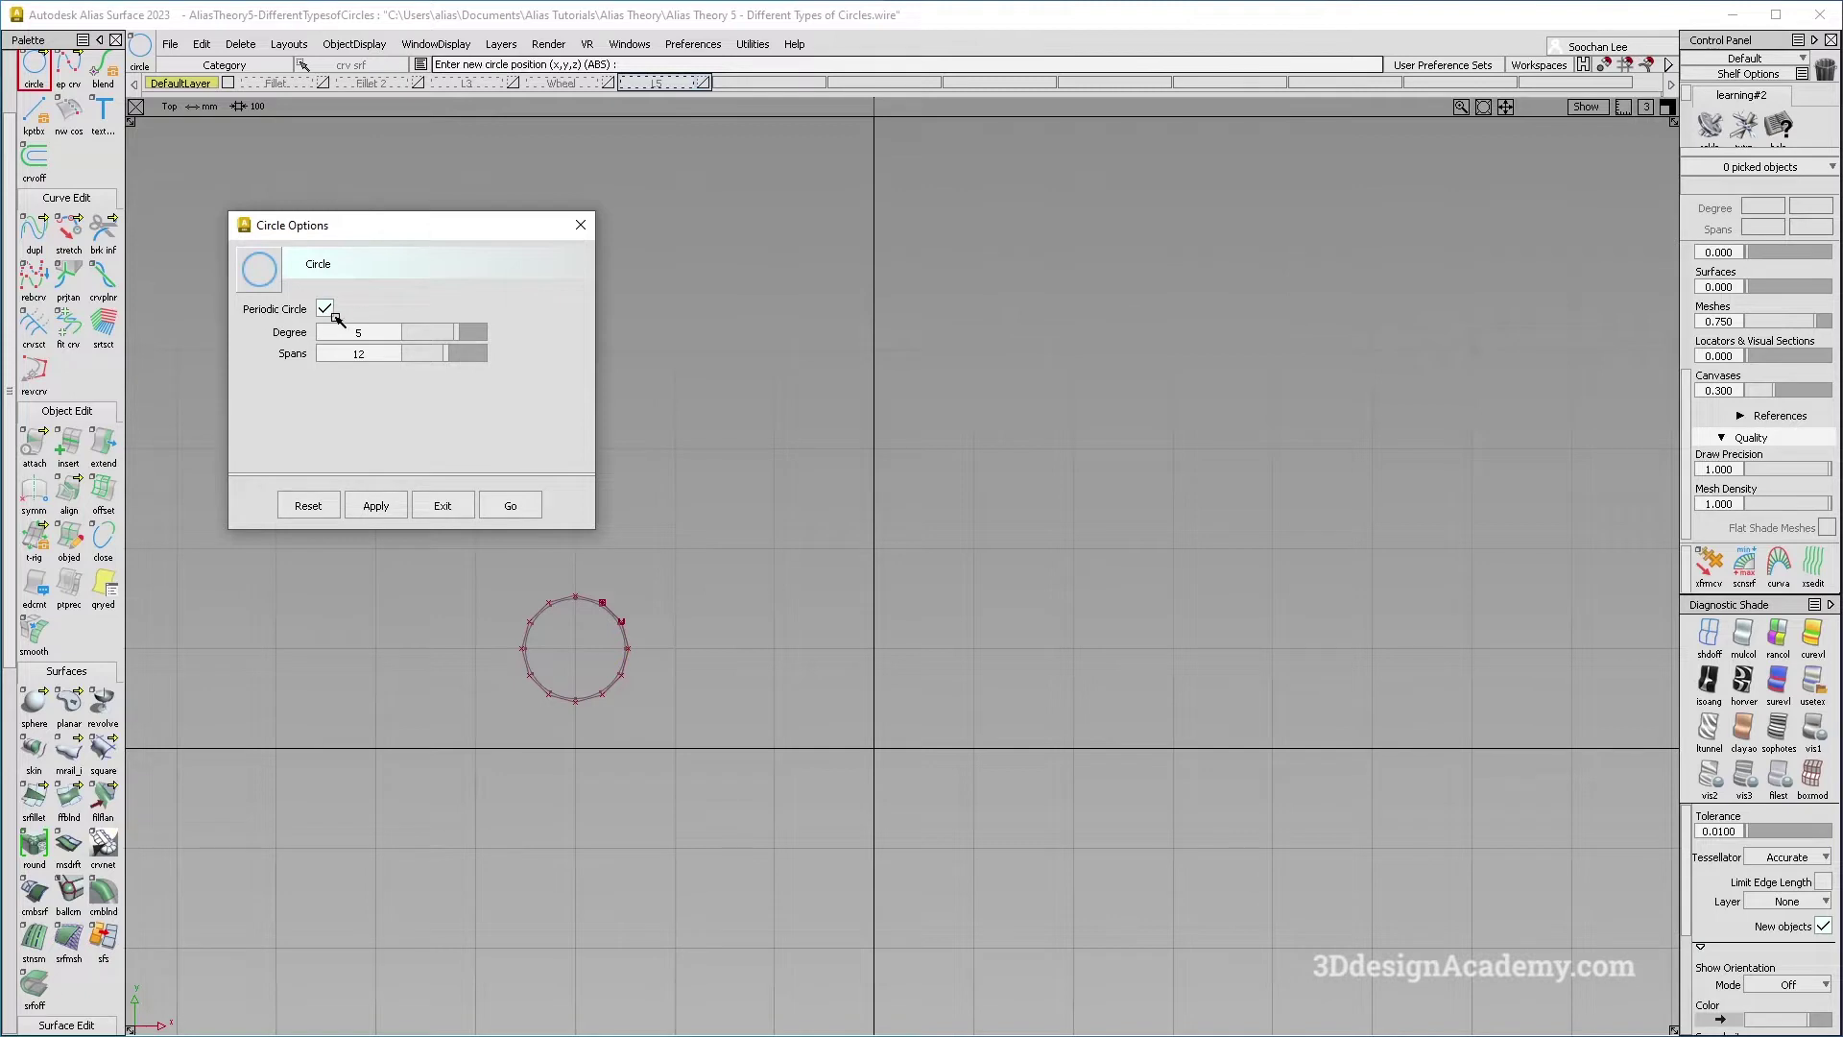
click(325, 309)
click(527, 519)
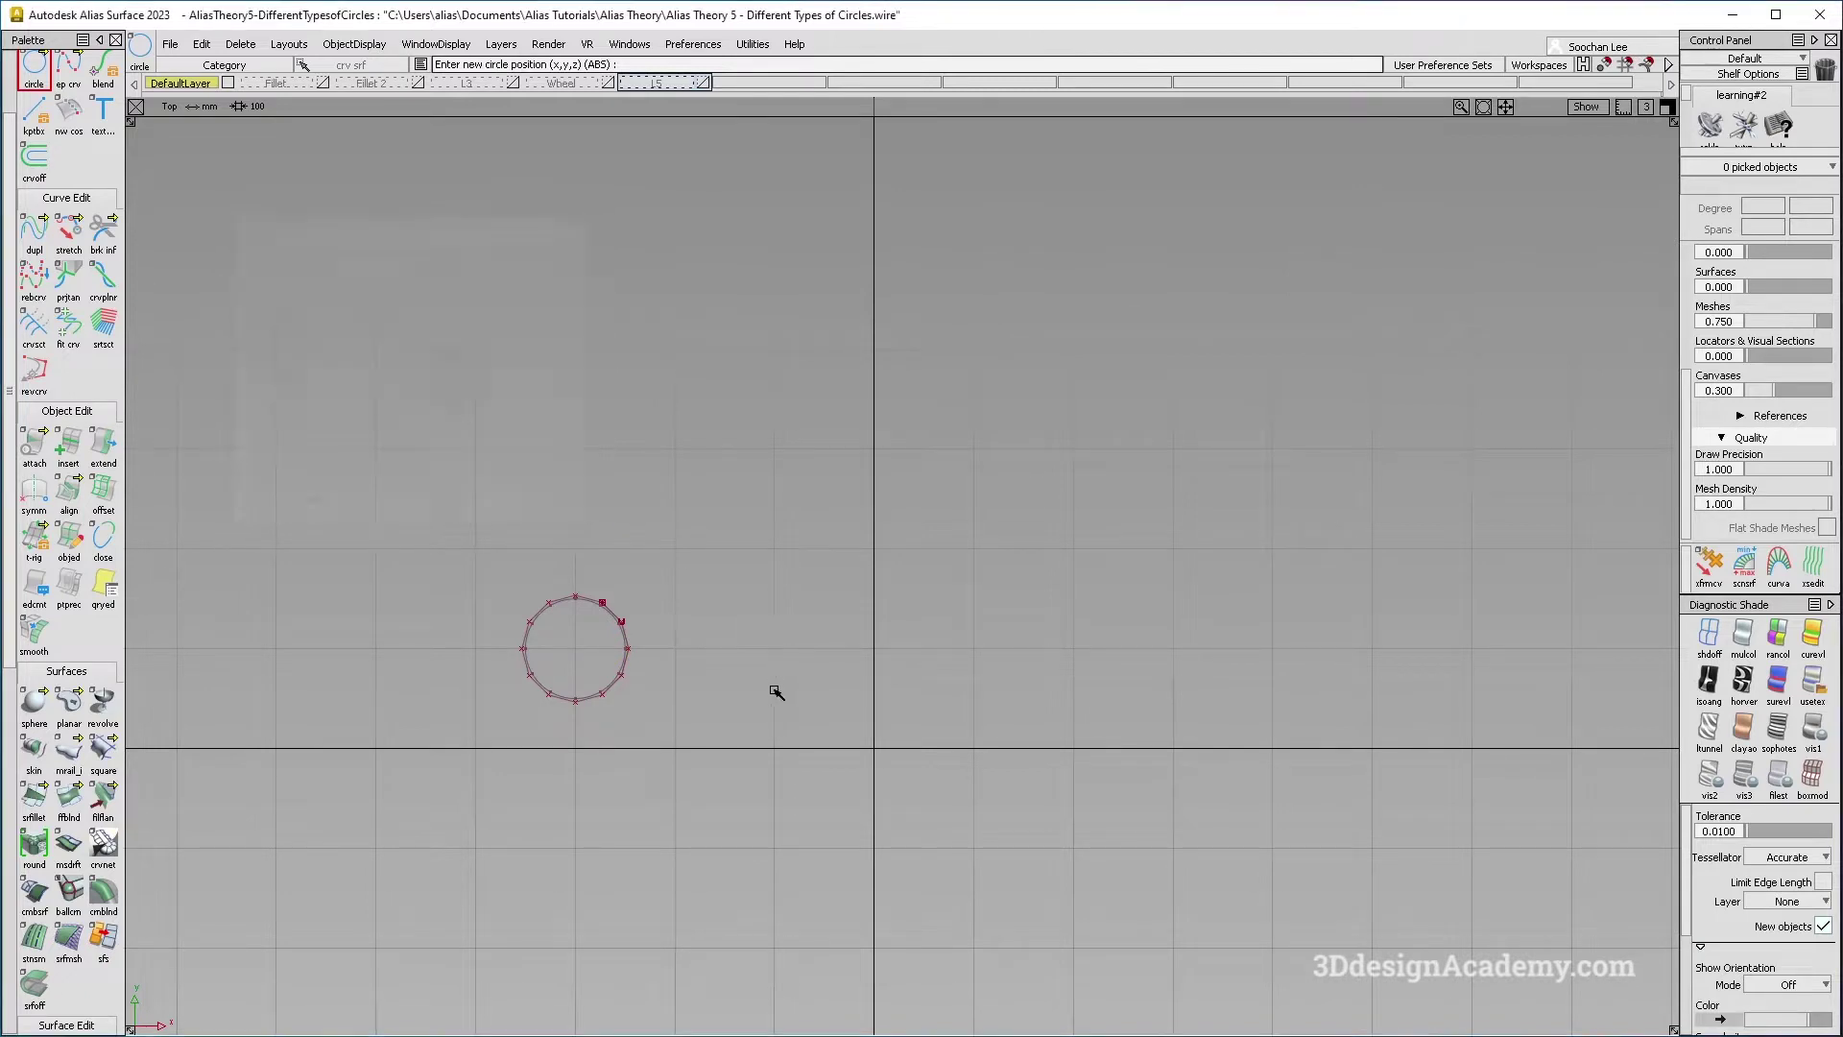
click(774, 646)
scroll(869, 643, up, 2)
ctrl+shift+drag(915, 639, 918, 675)
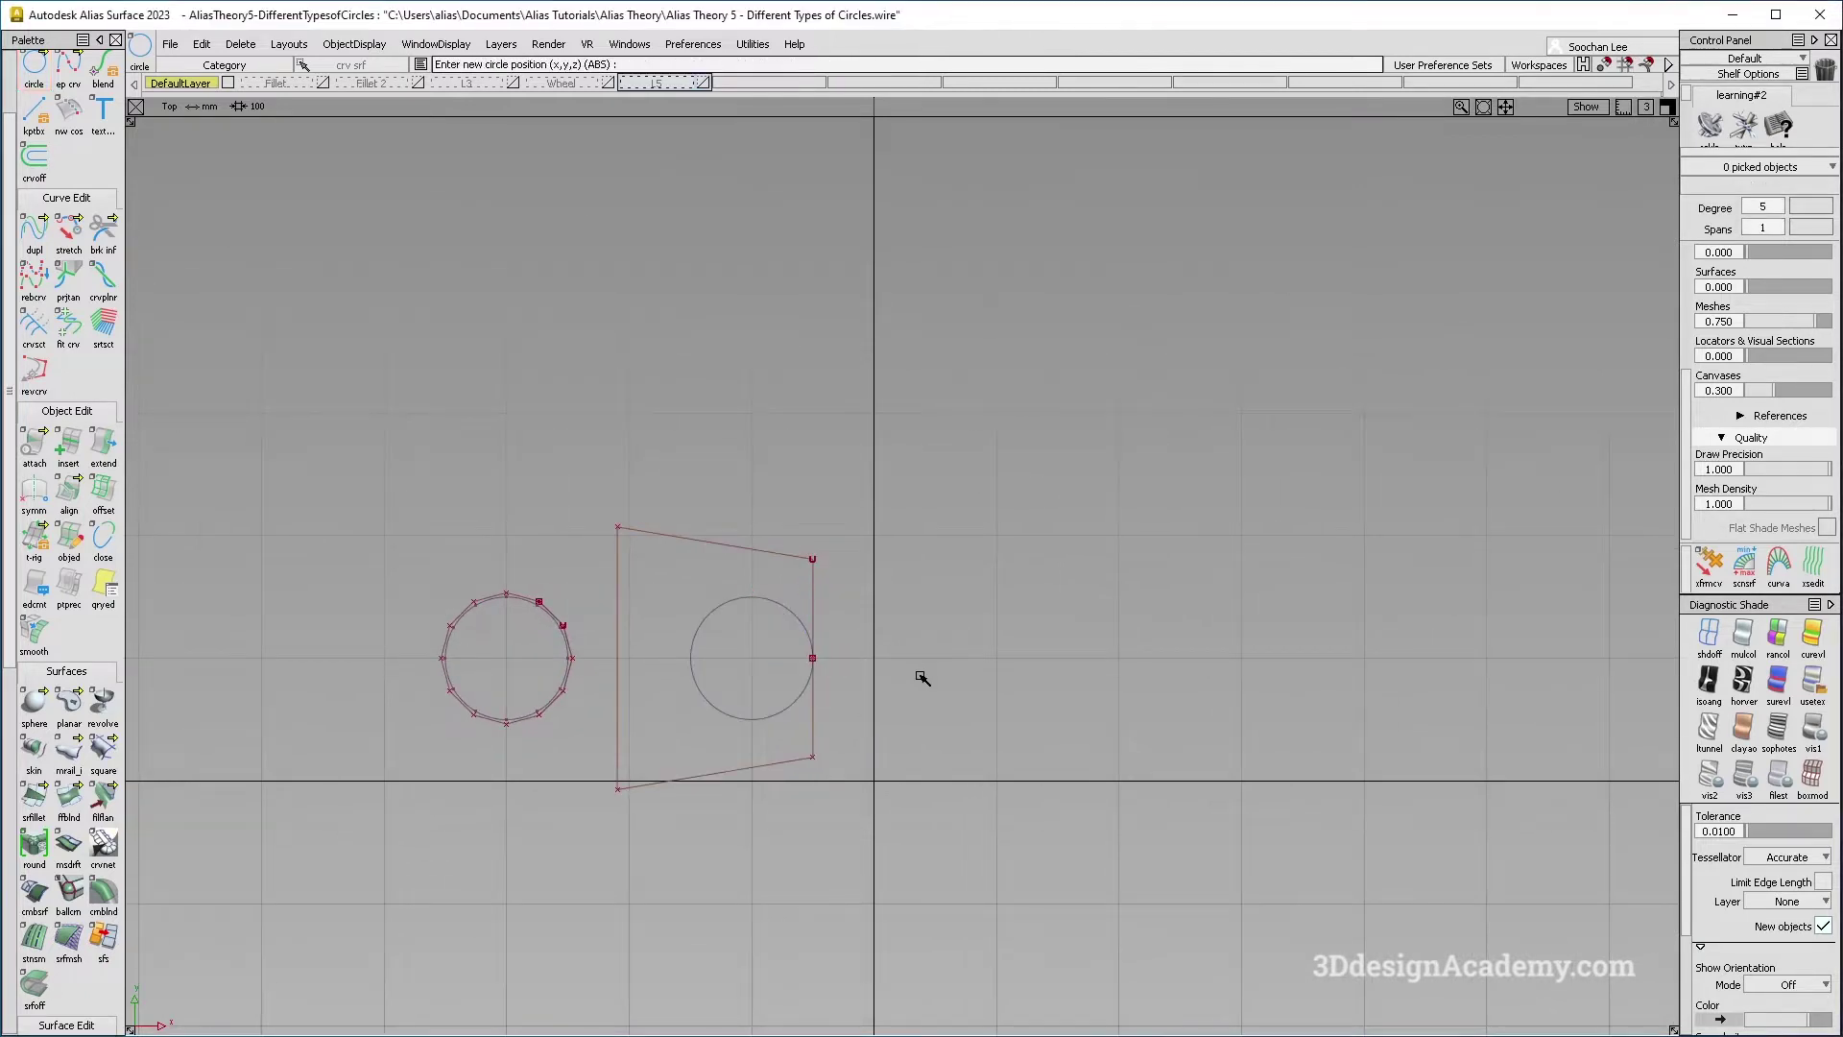
alt+shift+middle_drag(857, 655, 786, 625)
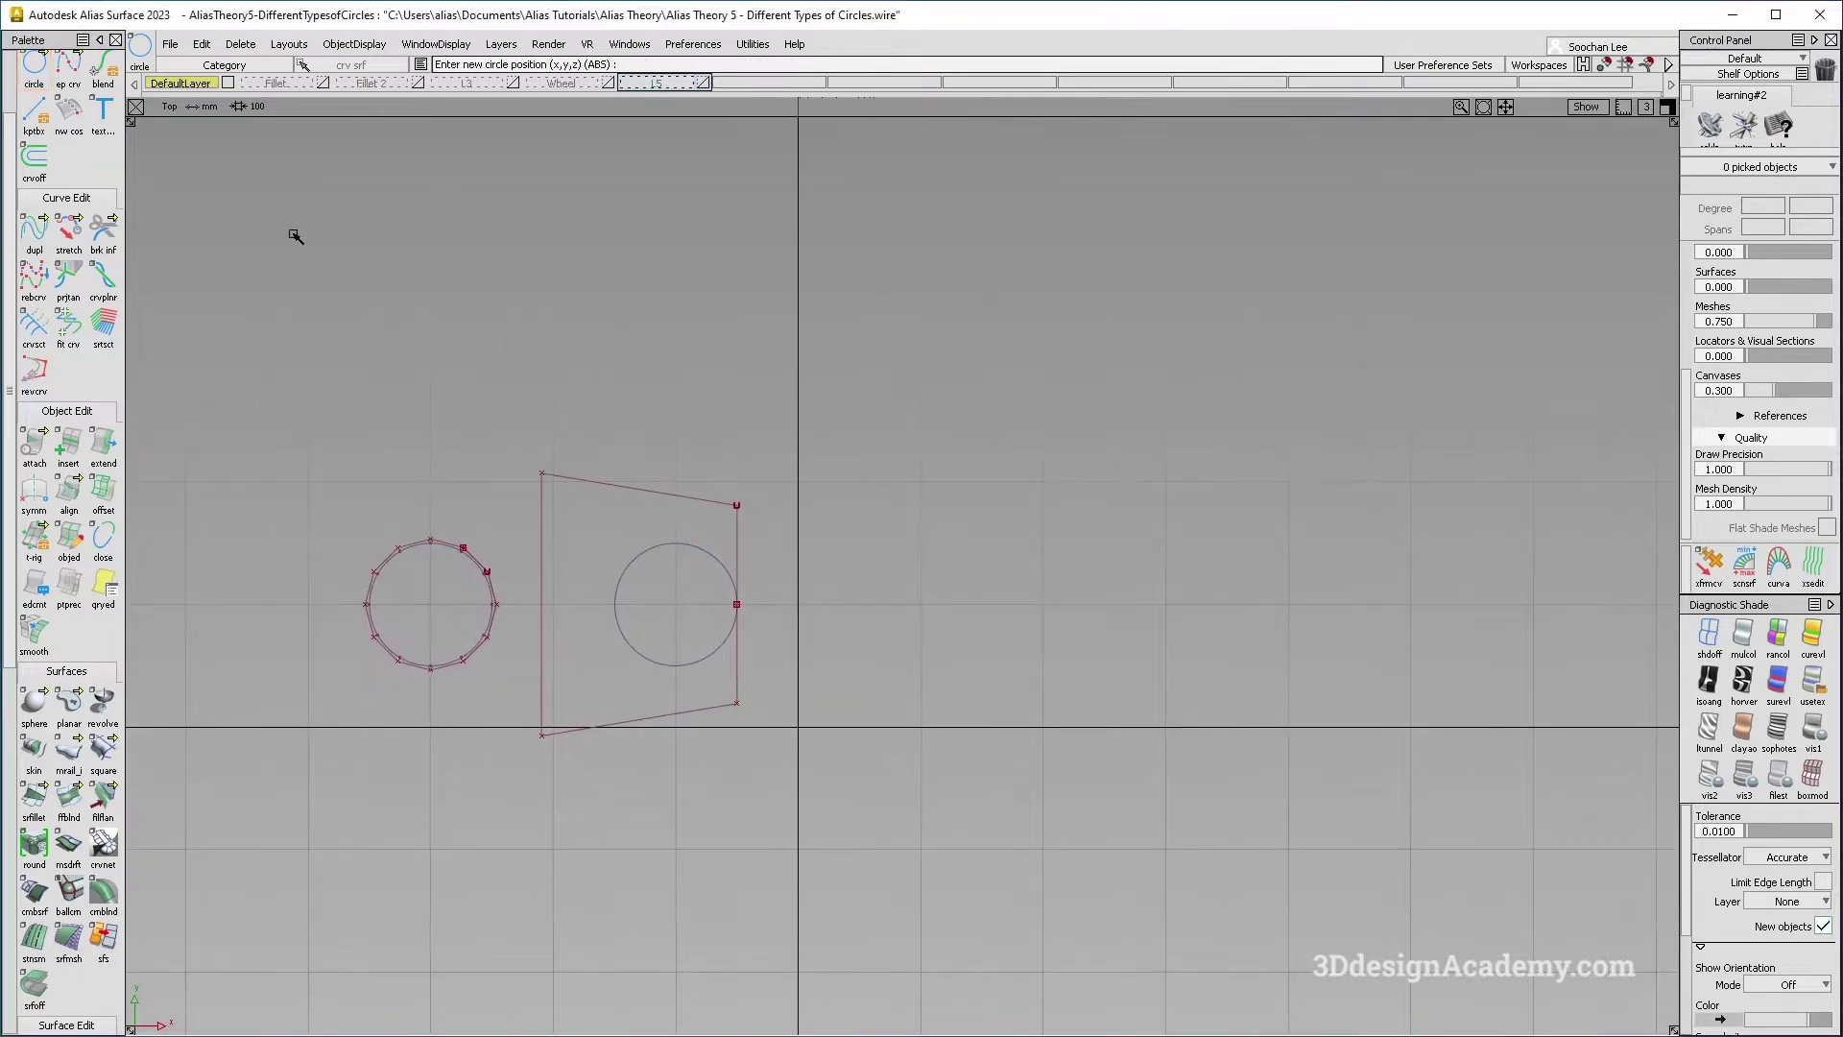
Enable the Primitives and Curves rational flags in the Construction Options.
click(705, 49)
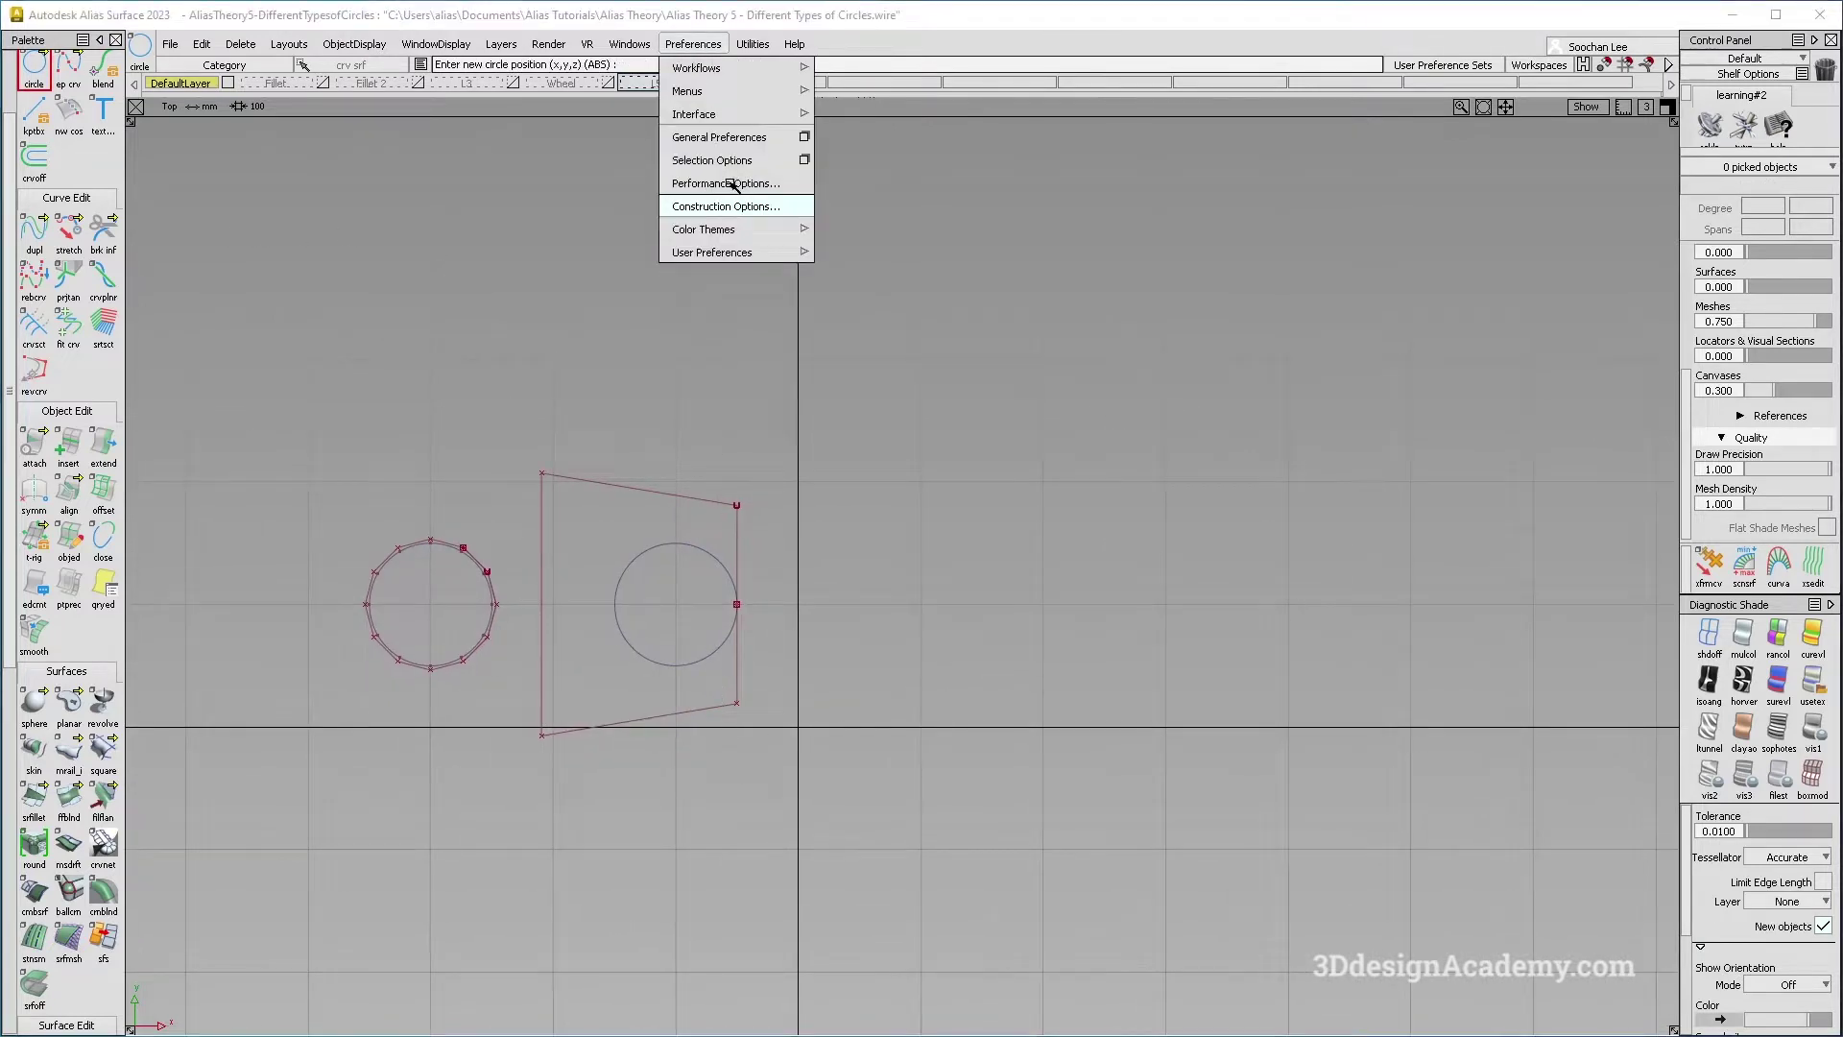
click(751, 208)
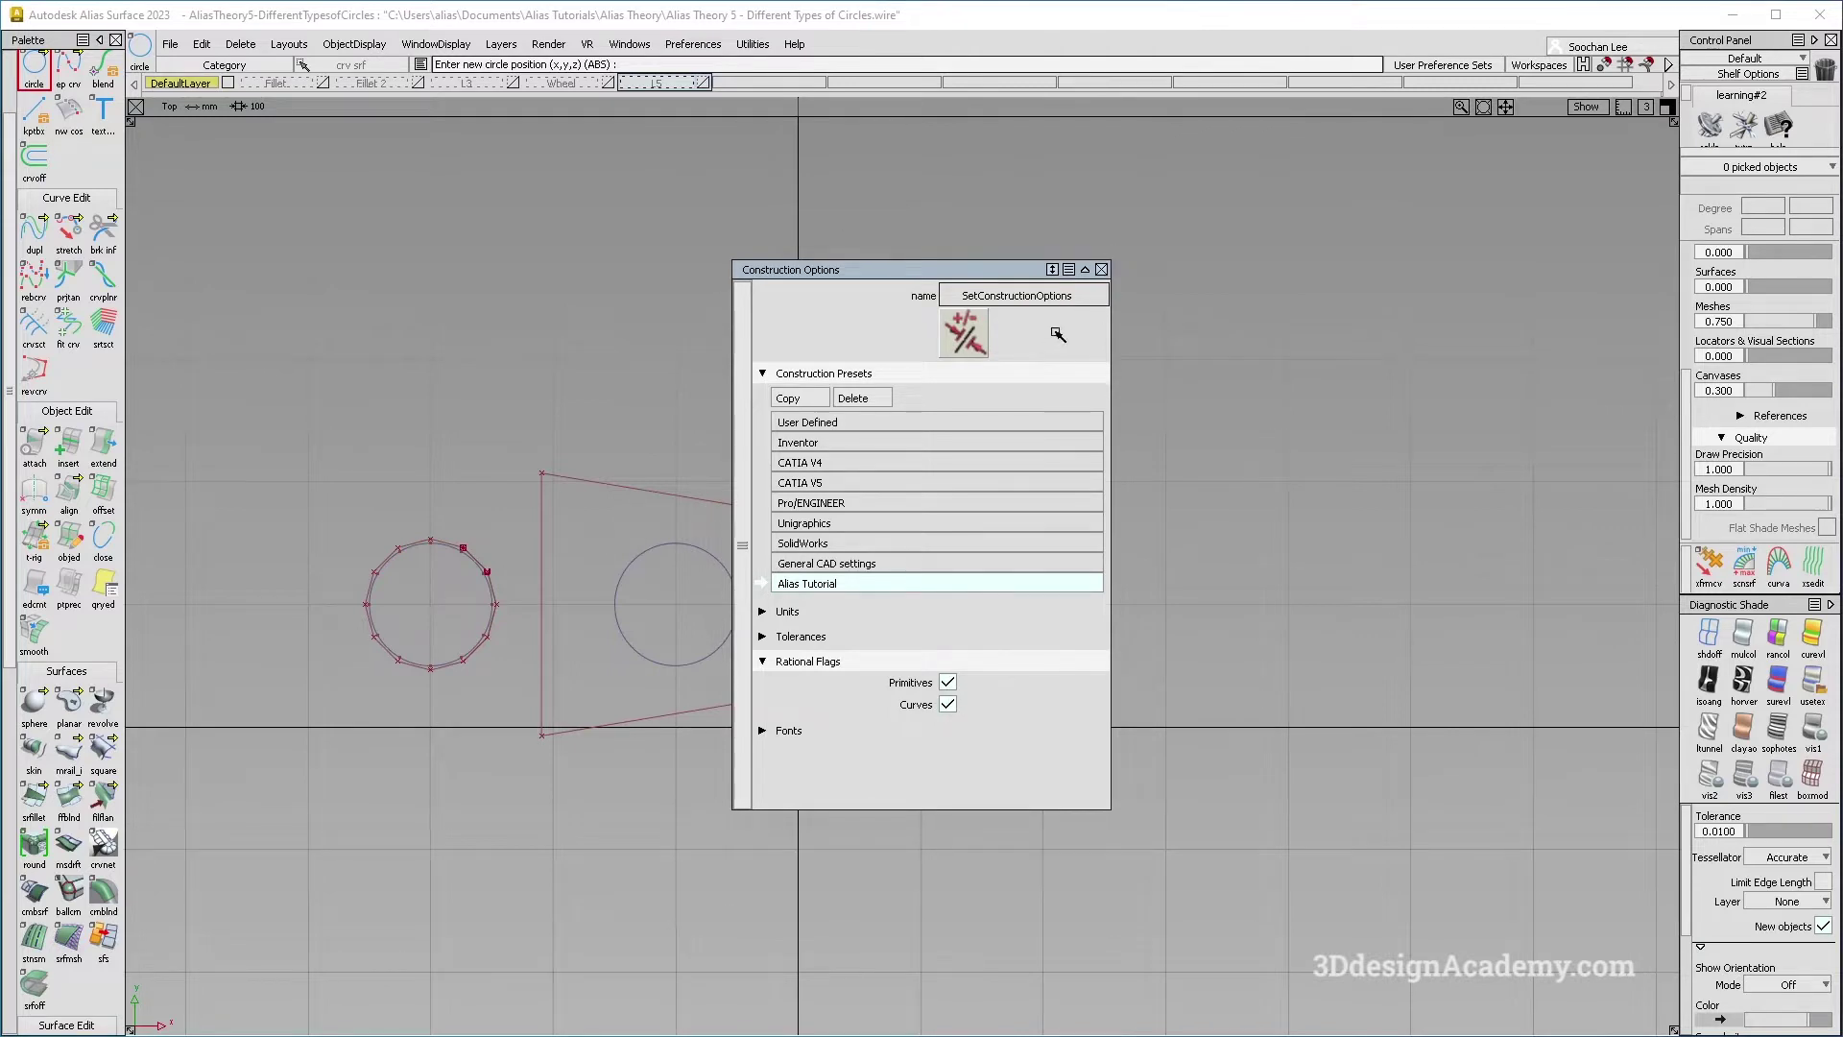
click(1101, 270)
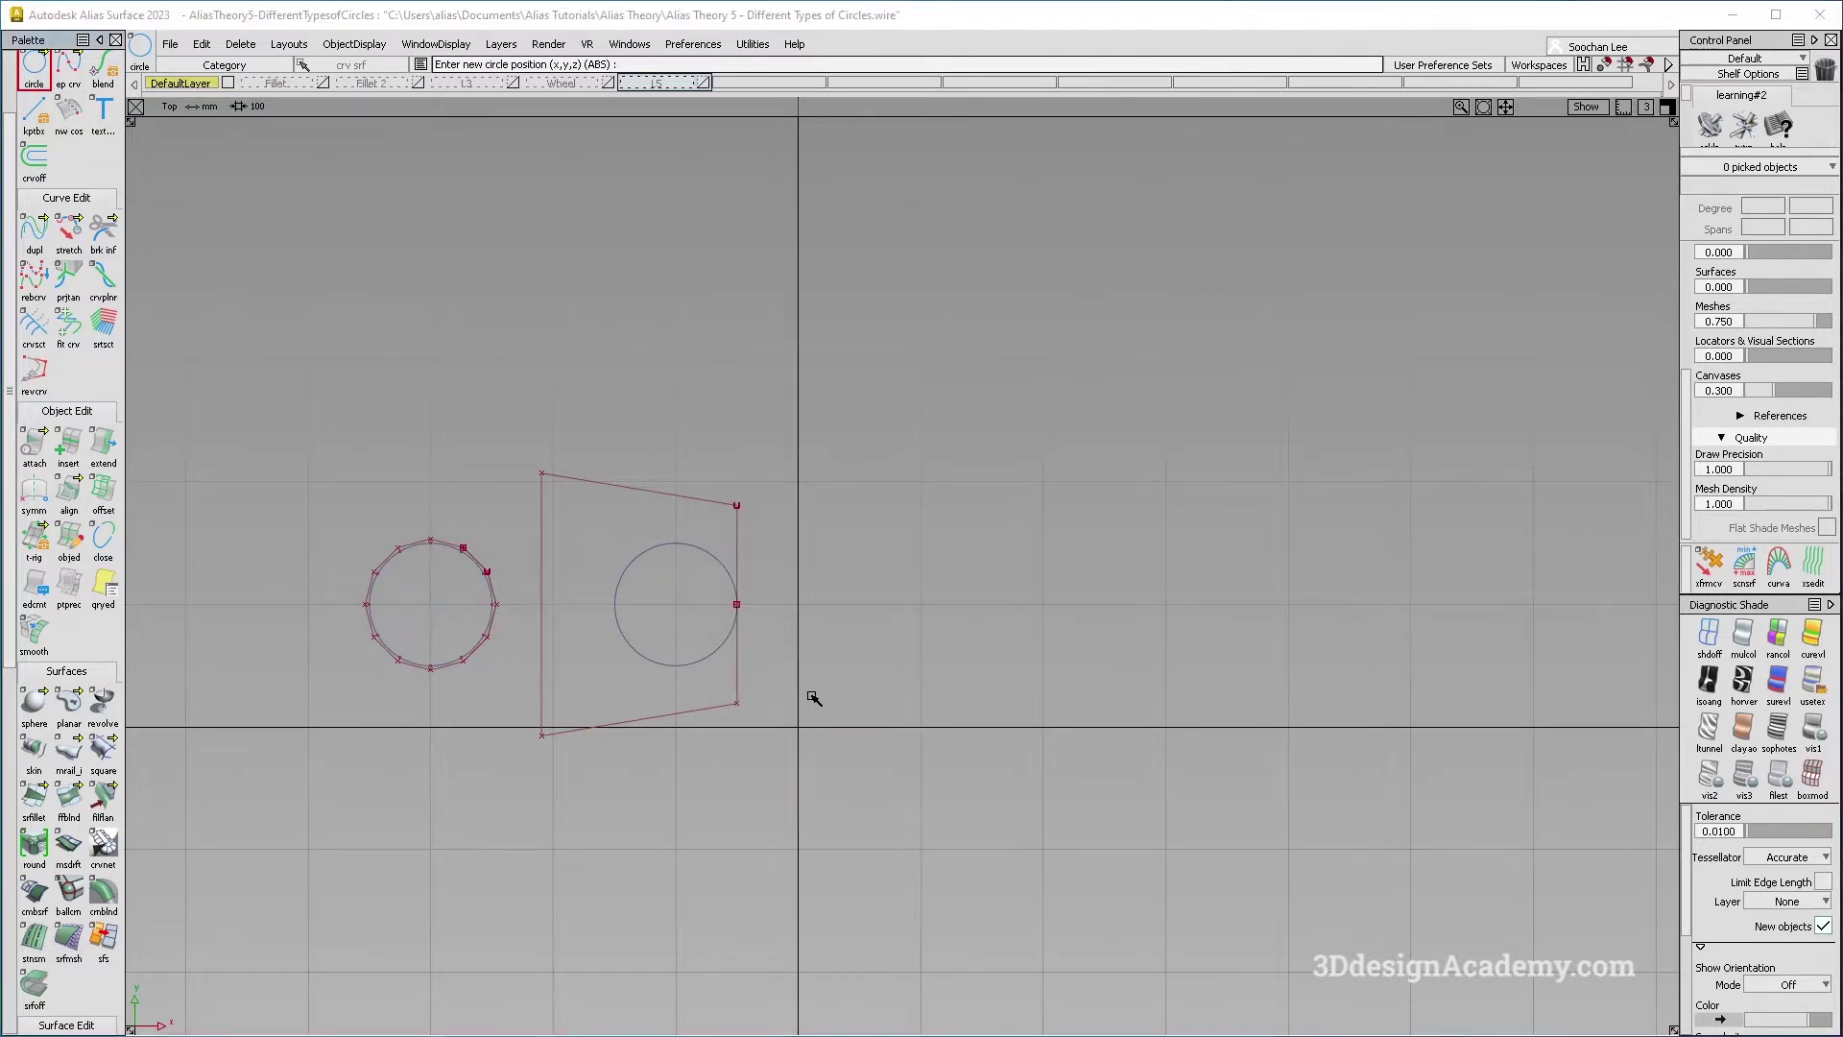
Place a rational degree 5 circle to the right of the vertical axis, in line with the other two circles.
click(902, 625)
ctrl+shift+drag(852, 737, 783, 532)
alt+shift+middle_drag(908, 586, 791, 598)
ctrl+shift+drag(728, 740, 671, 358)
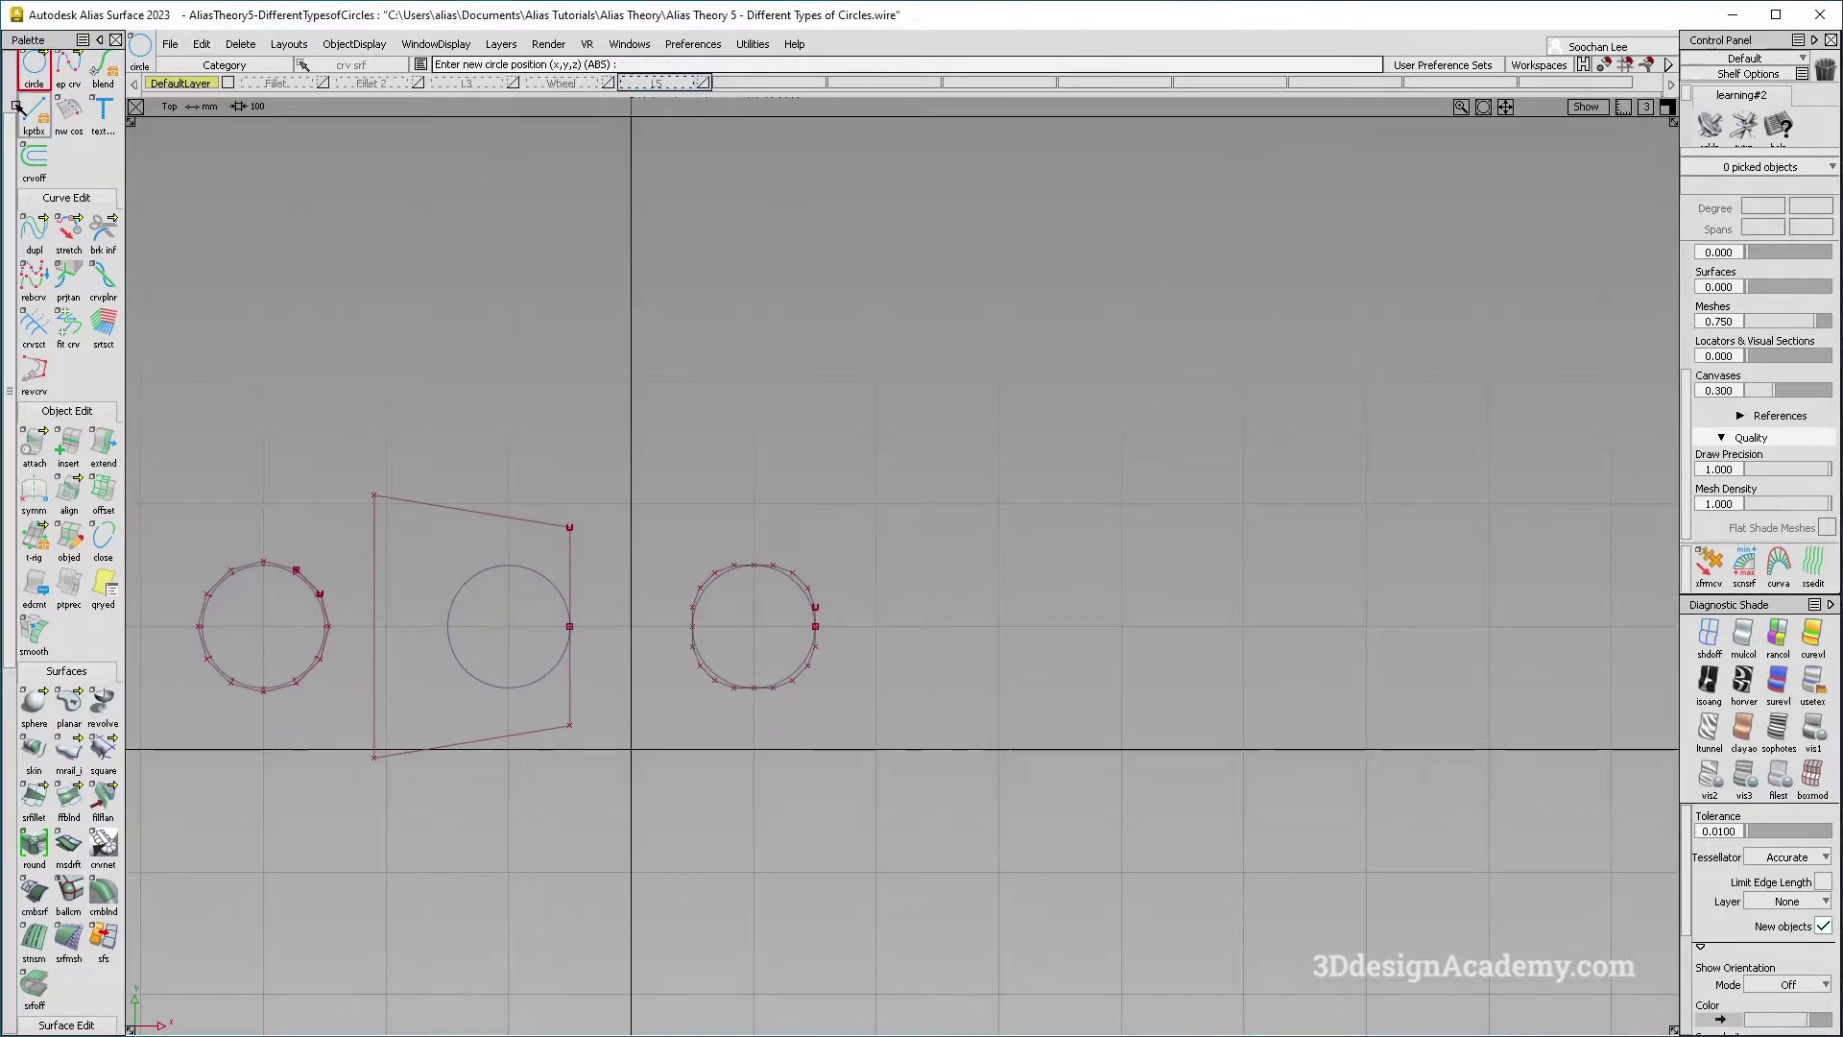
Place a fourth circle with a lower degree, a 360° sweep and 1 segment to the right of the degree 5 rational circle.
double_click(35, 65)
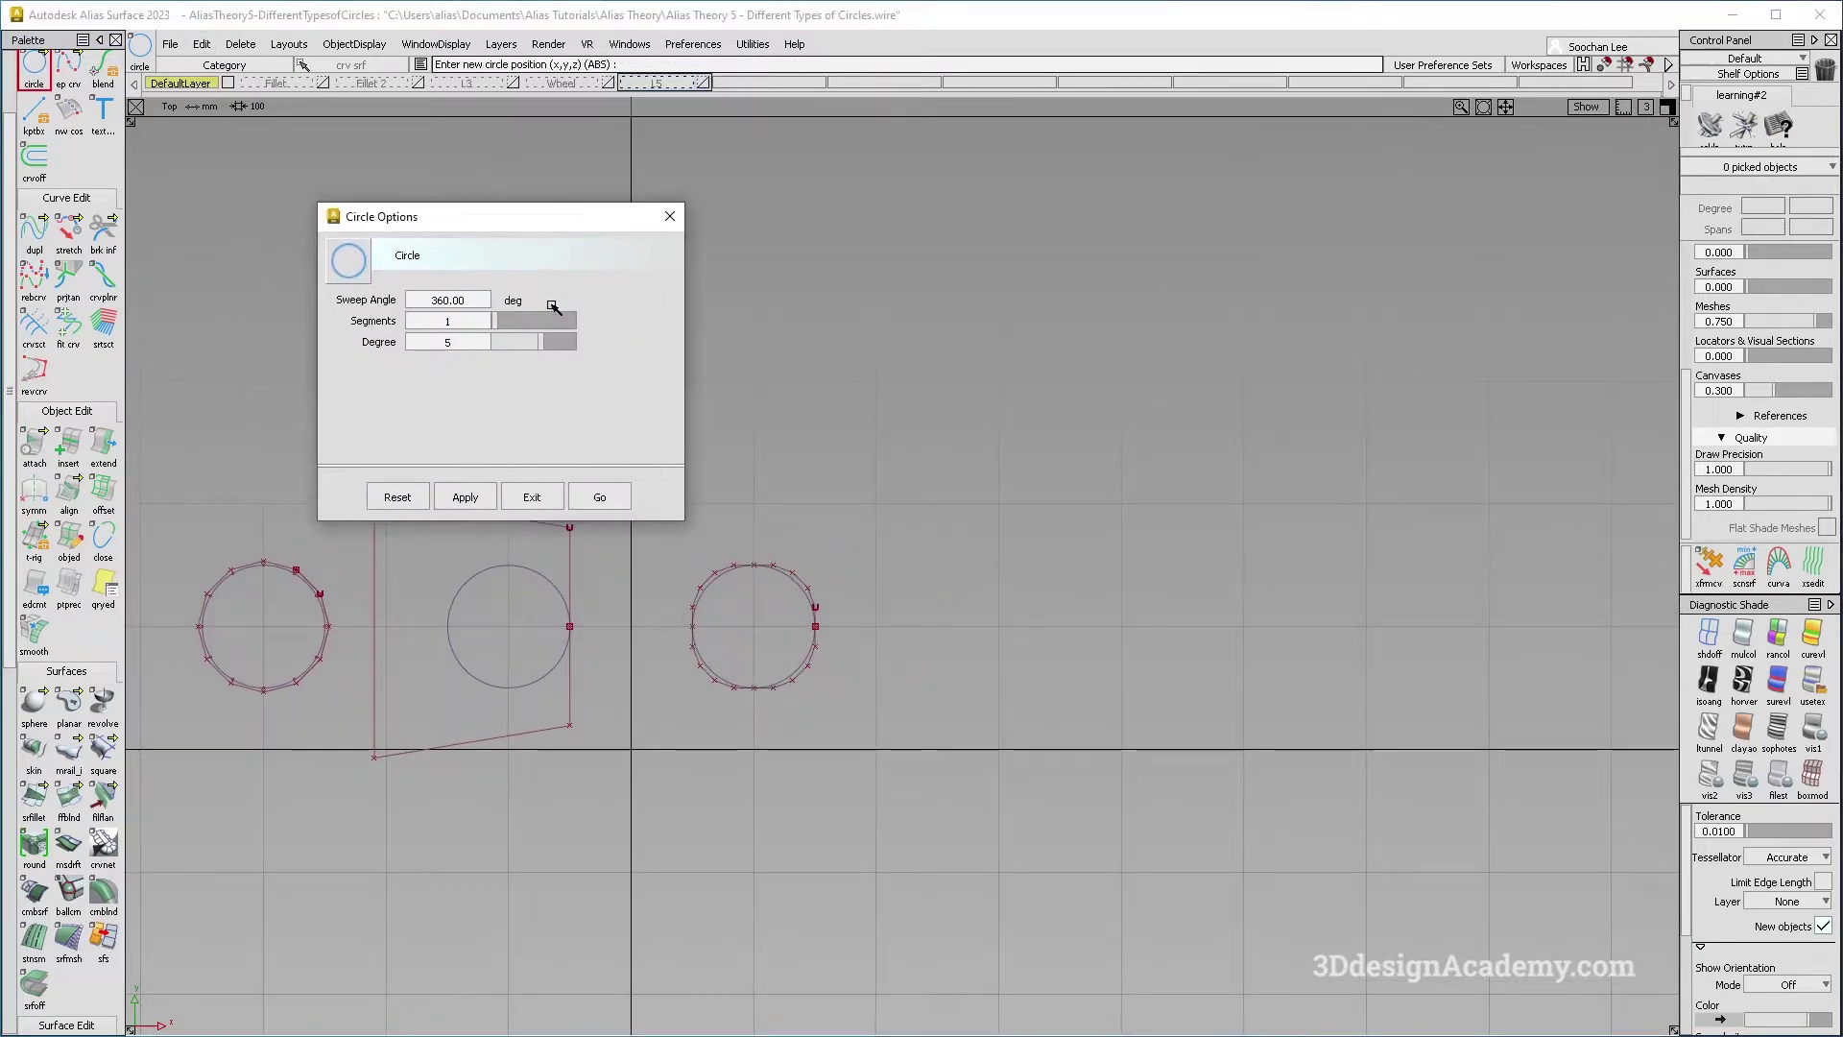
click(601, 495)
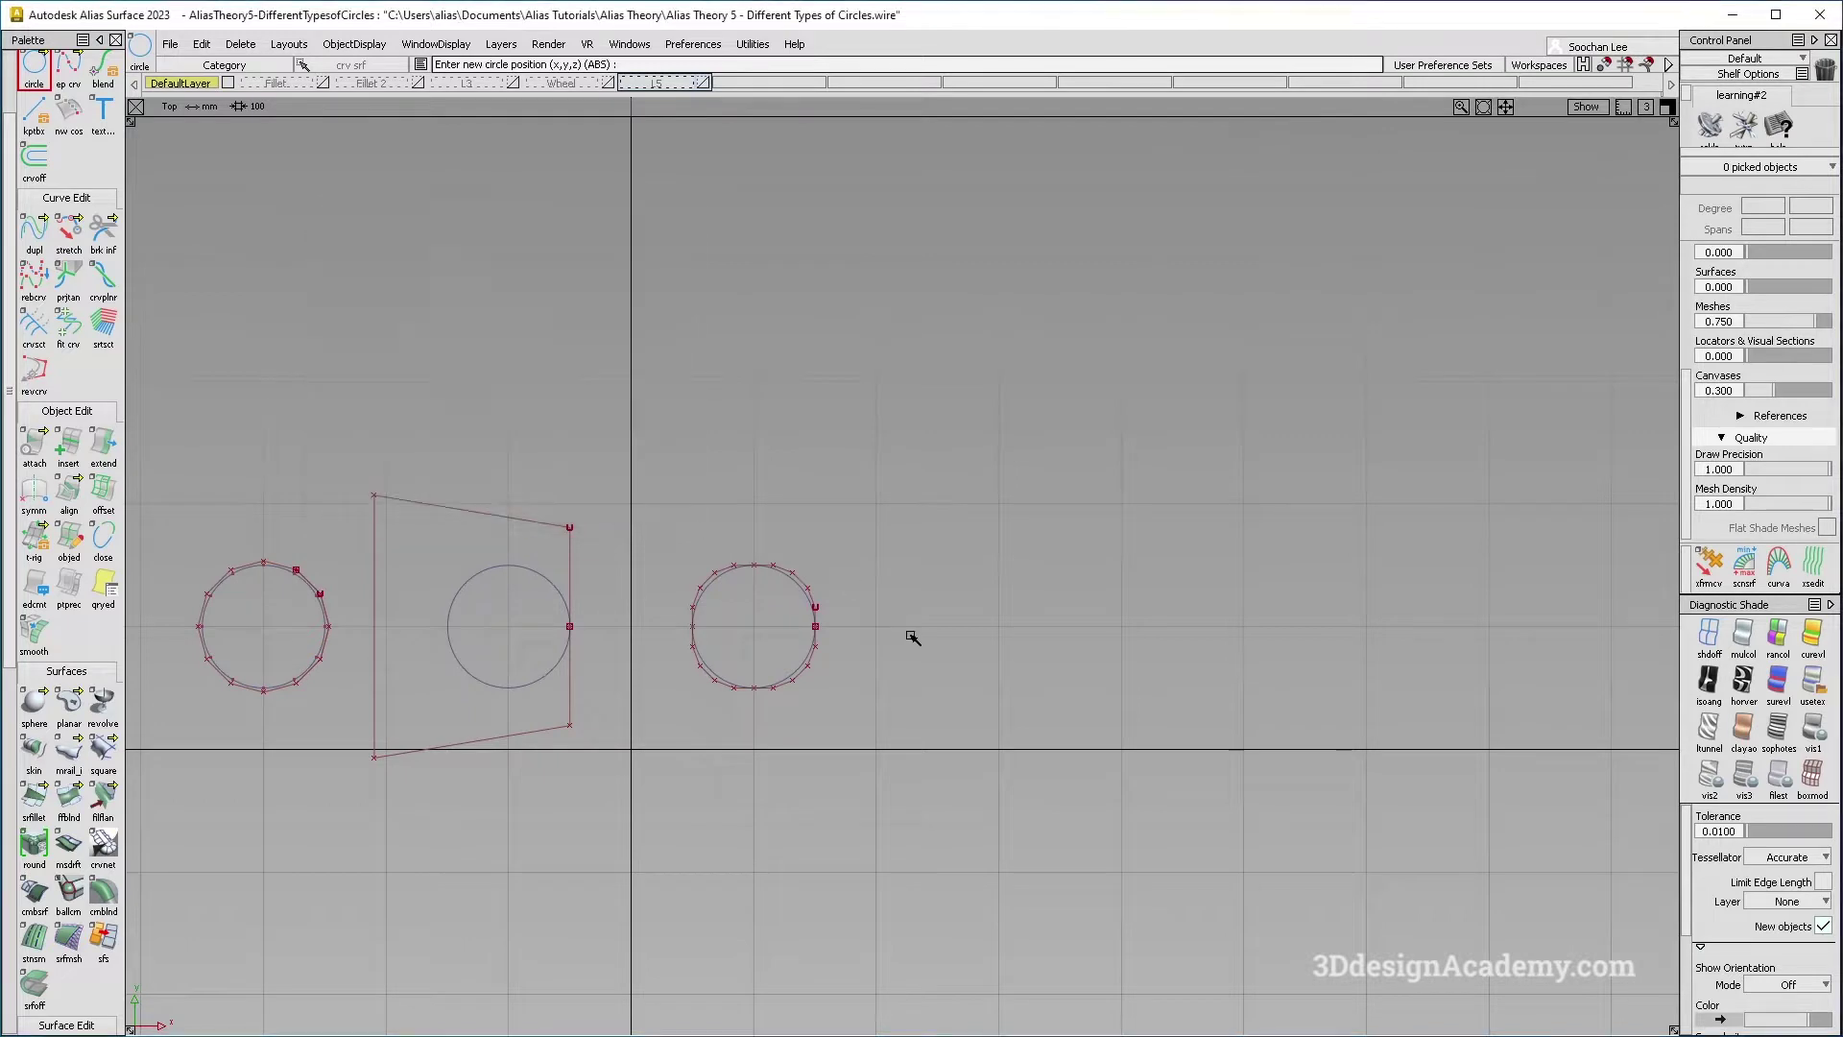
alt+click(992, 638)
alt+shift+middle_drag(1044, 739, 851, 702)
ctrl+shift+drag(854, 713, 807, 499)
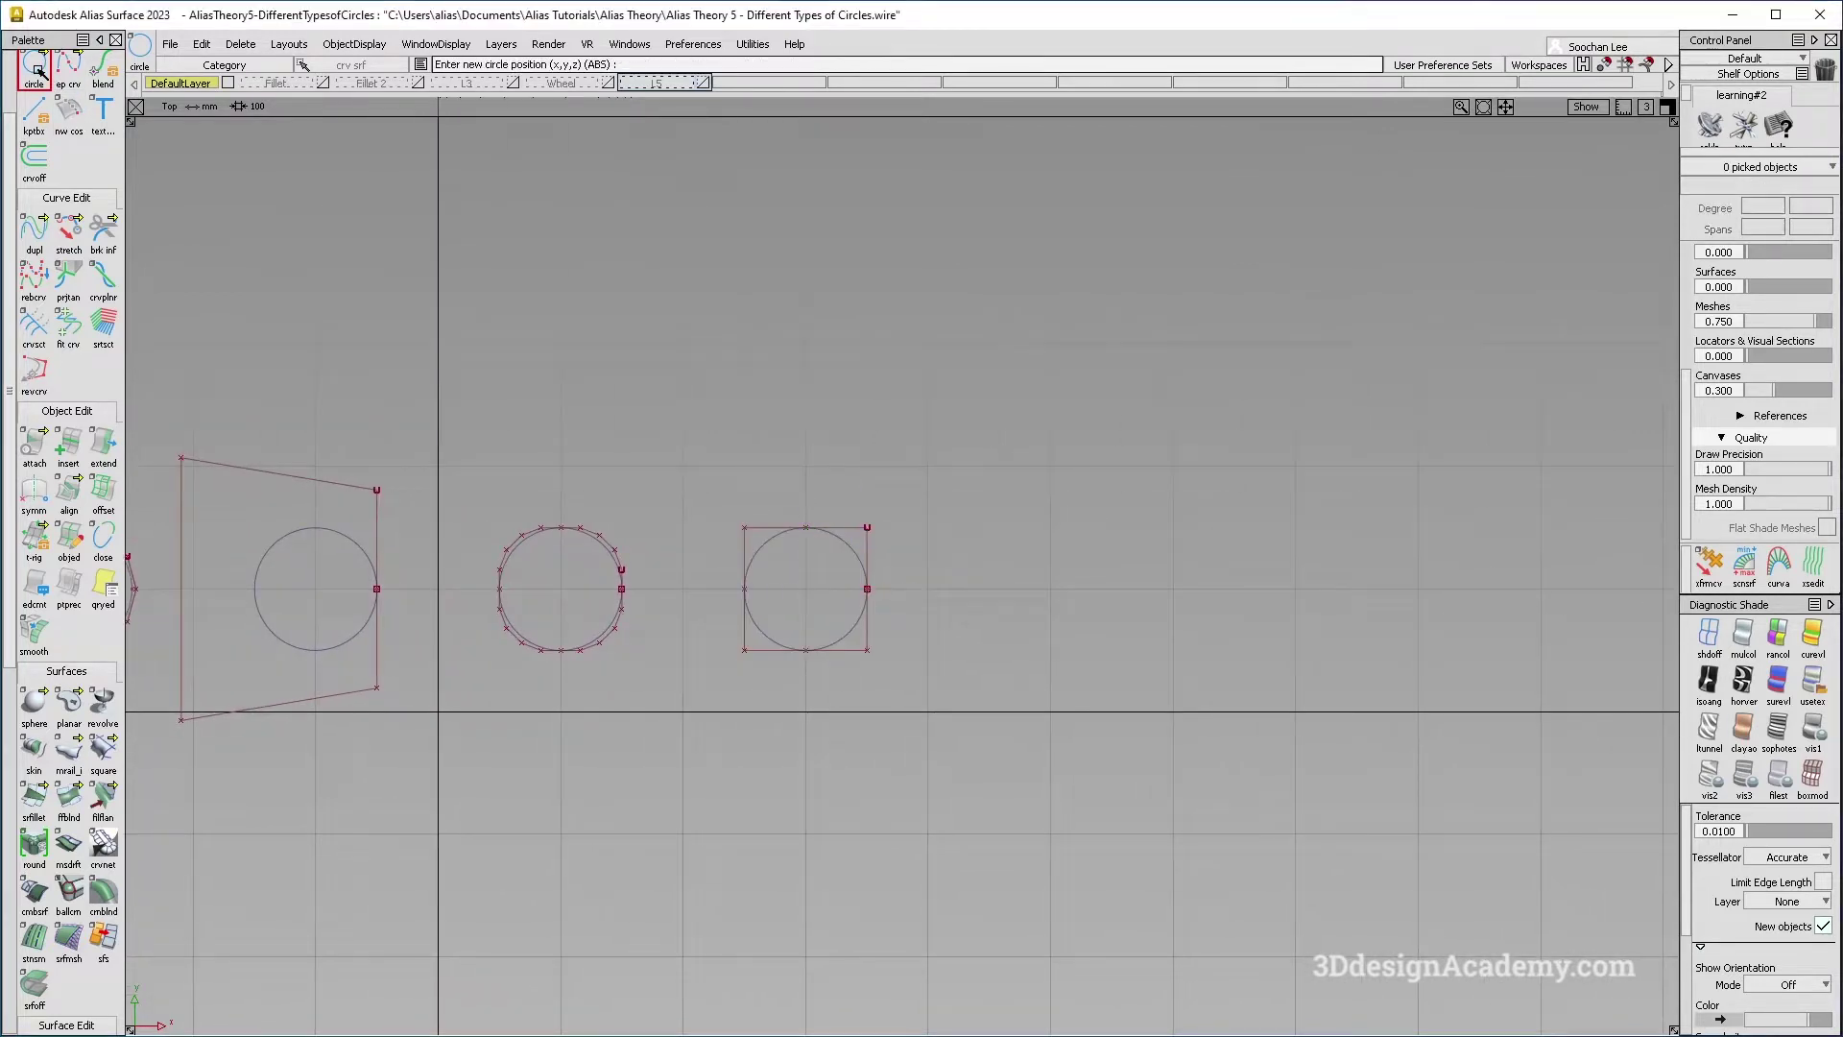
Set the circle degree to 3 and place a fifth circle at the far right end of the row.
double_click(36, 67)
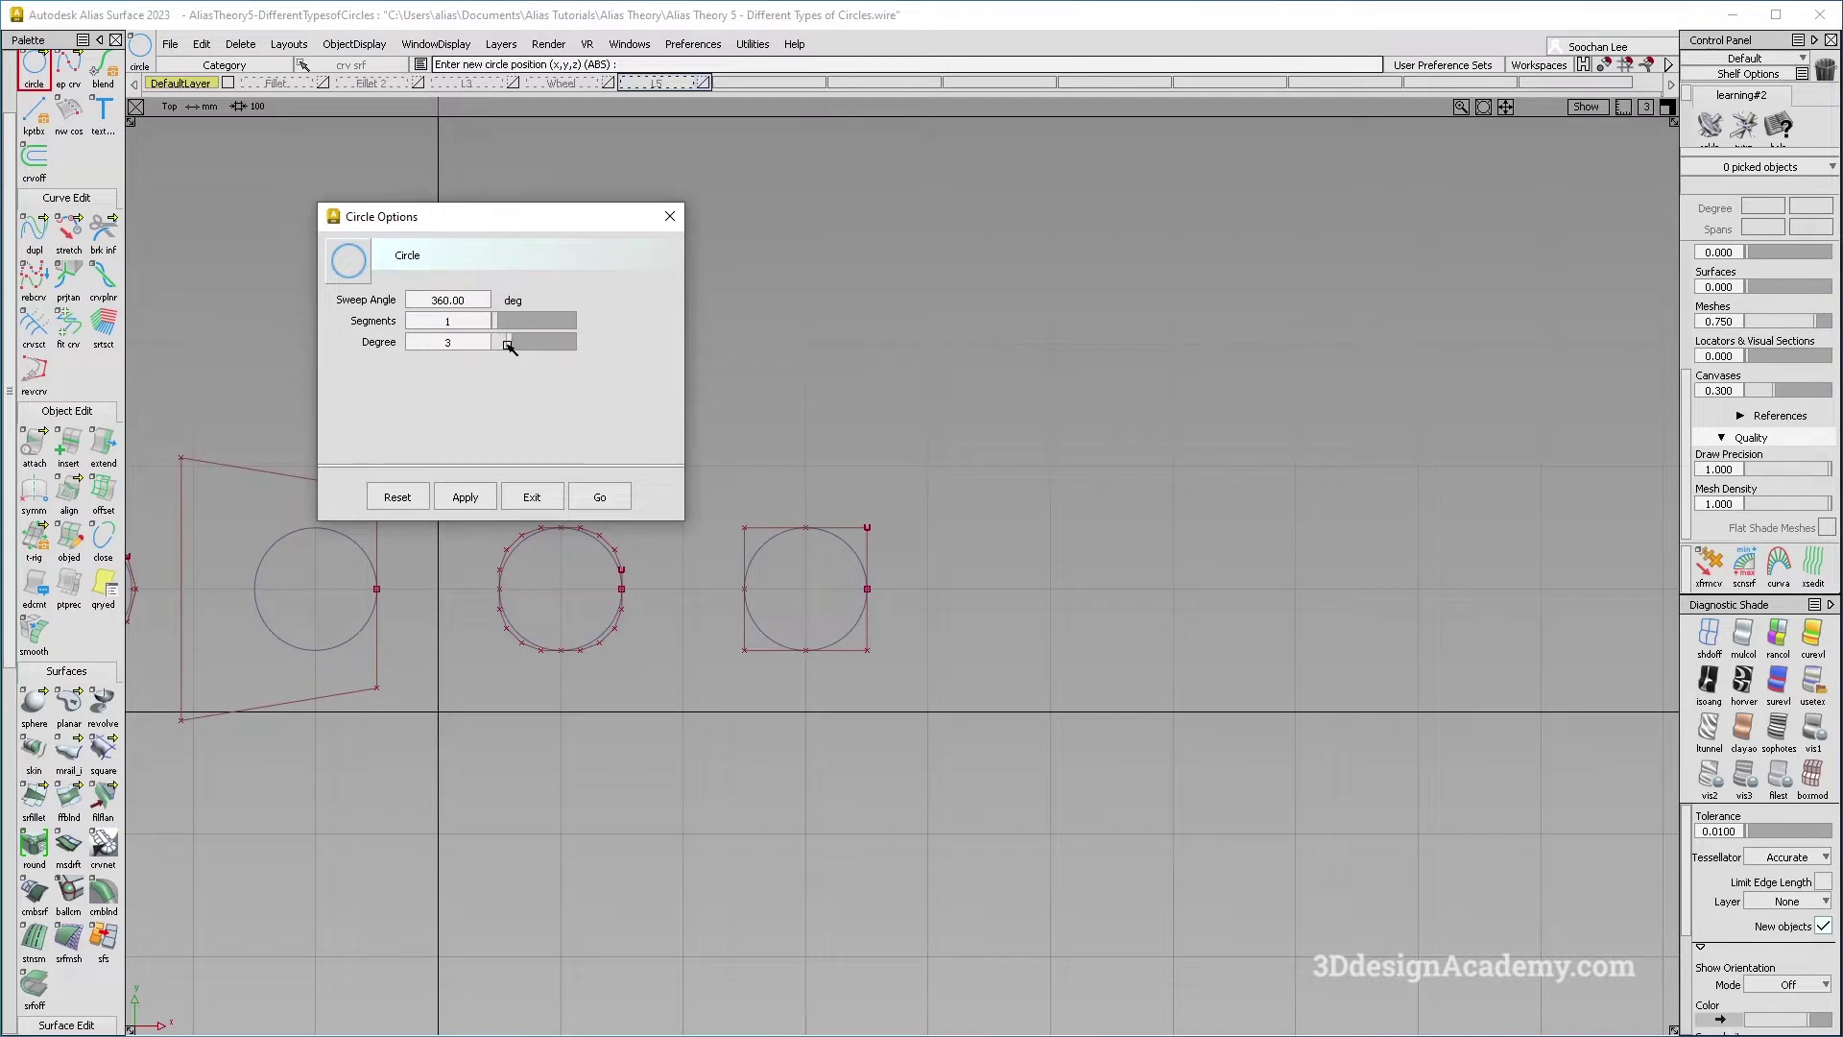
click(599, 496)
ctrl+click(1002, 622)
alt+shift+middle_drag(1001, 620, 1191, 596)
ctrl+shift+drag(1028, 780, 981, 564)
alt+shift+middle_drag(1017, 562, 1021, 561)
ctrl+shift+drag(1019, 674, 1016, 643)
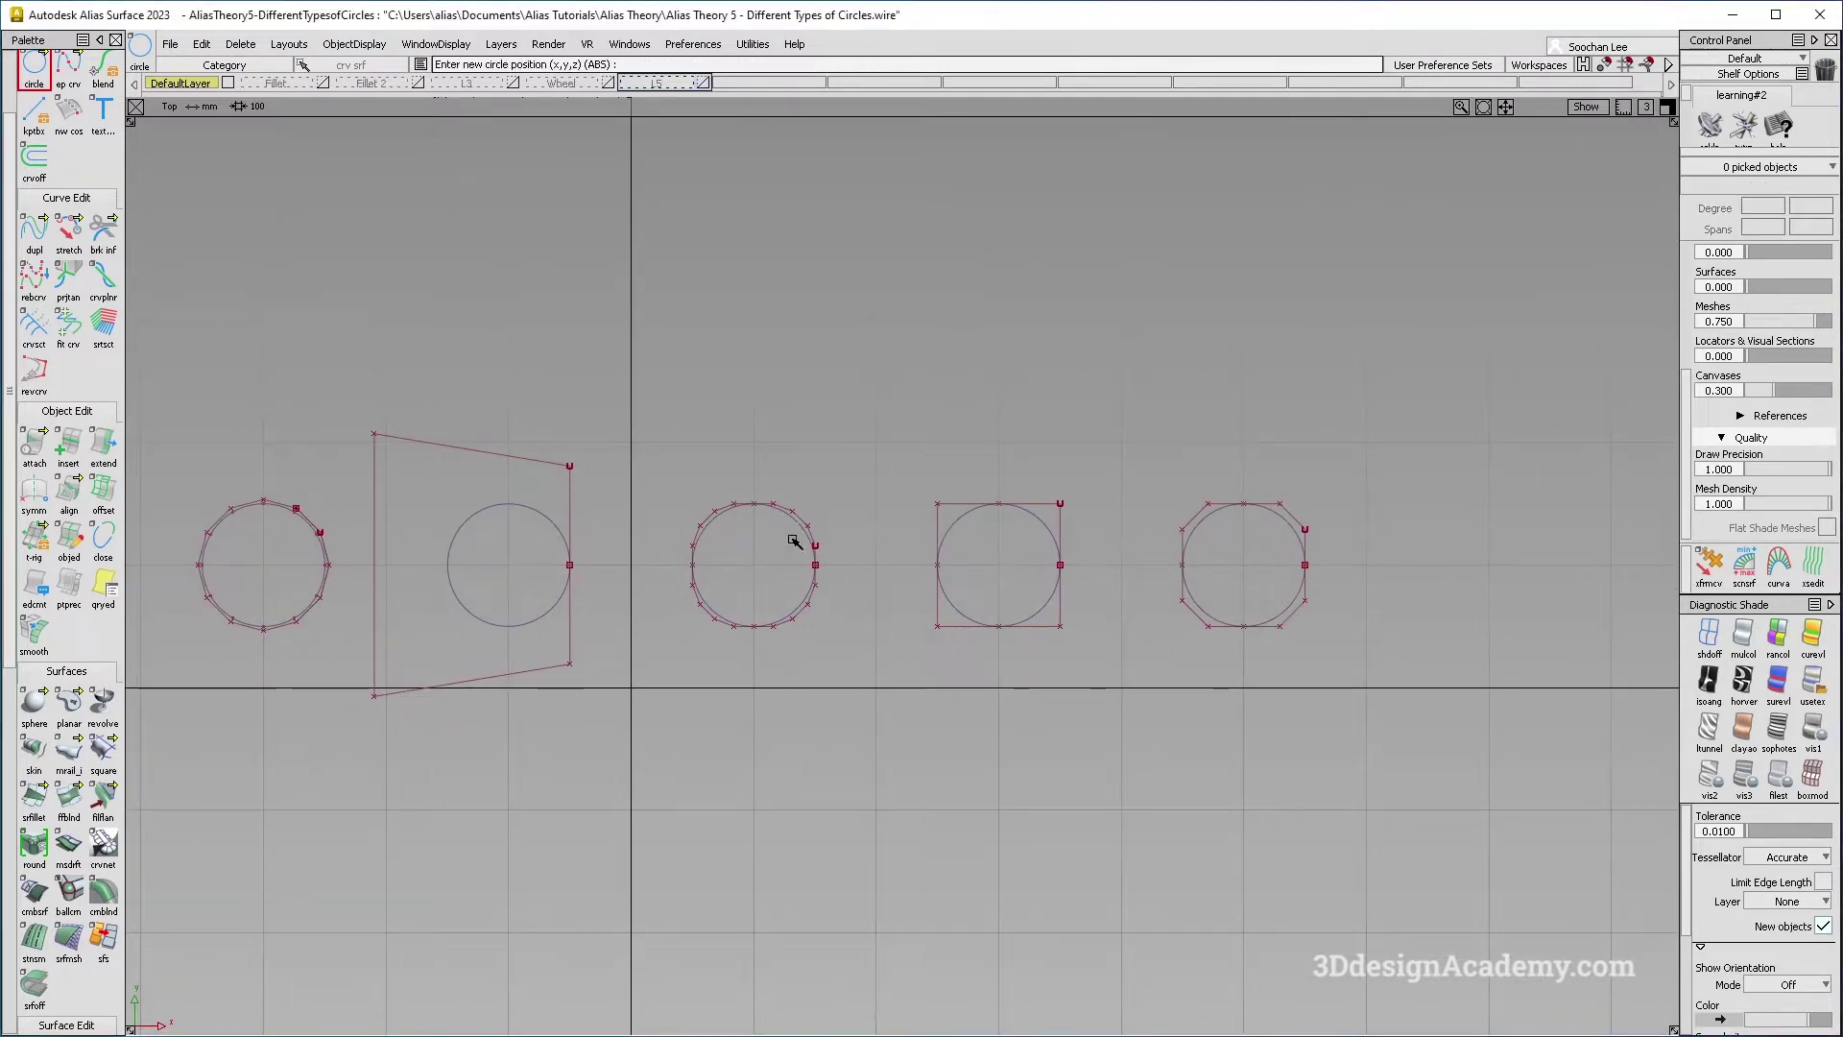
Plot a curvature comb with minimum and maximum radius on the periodic circle and examine its radius values.
scroll(77, 845, down, 3)
scroll(81, 869, down, 3)
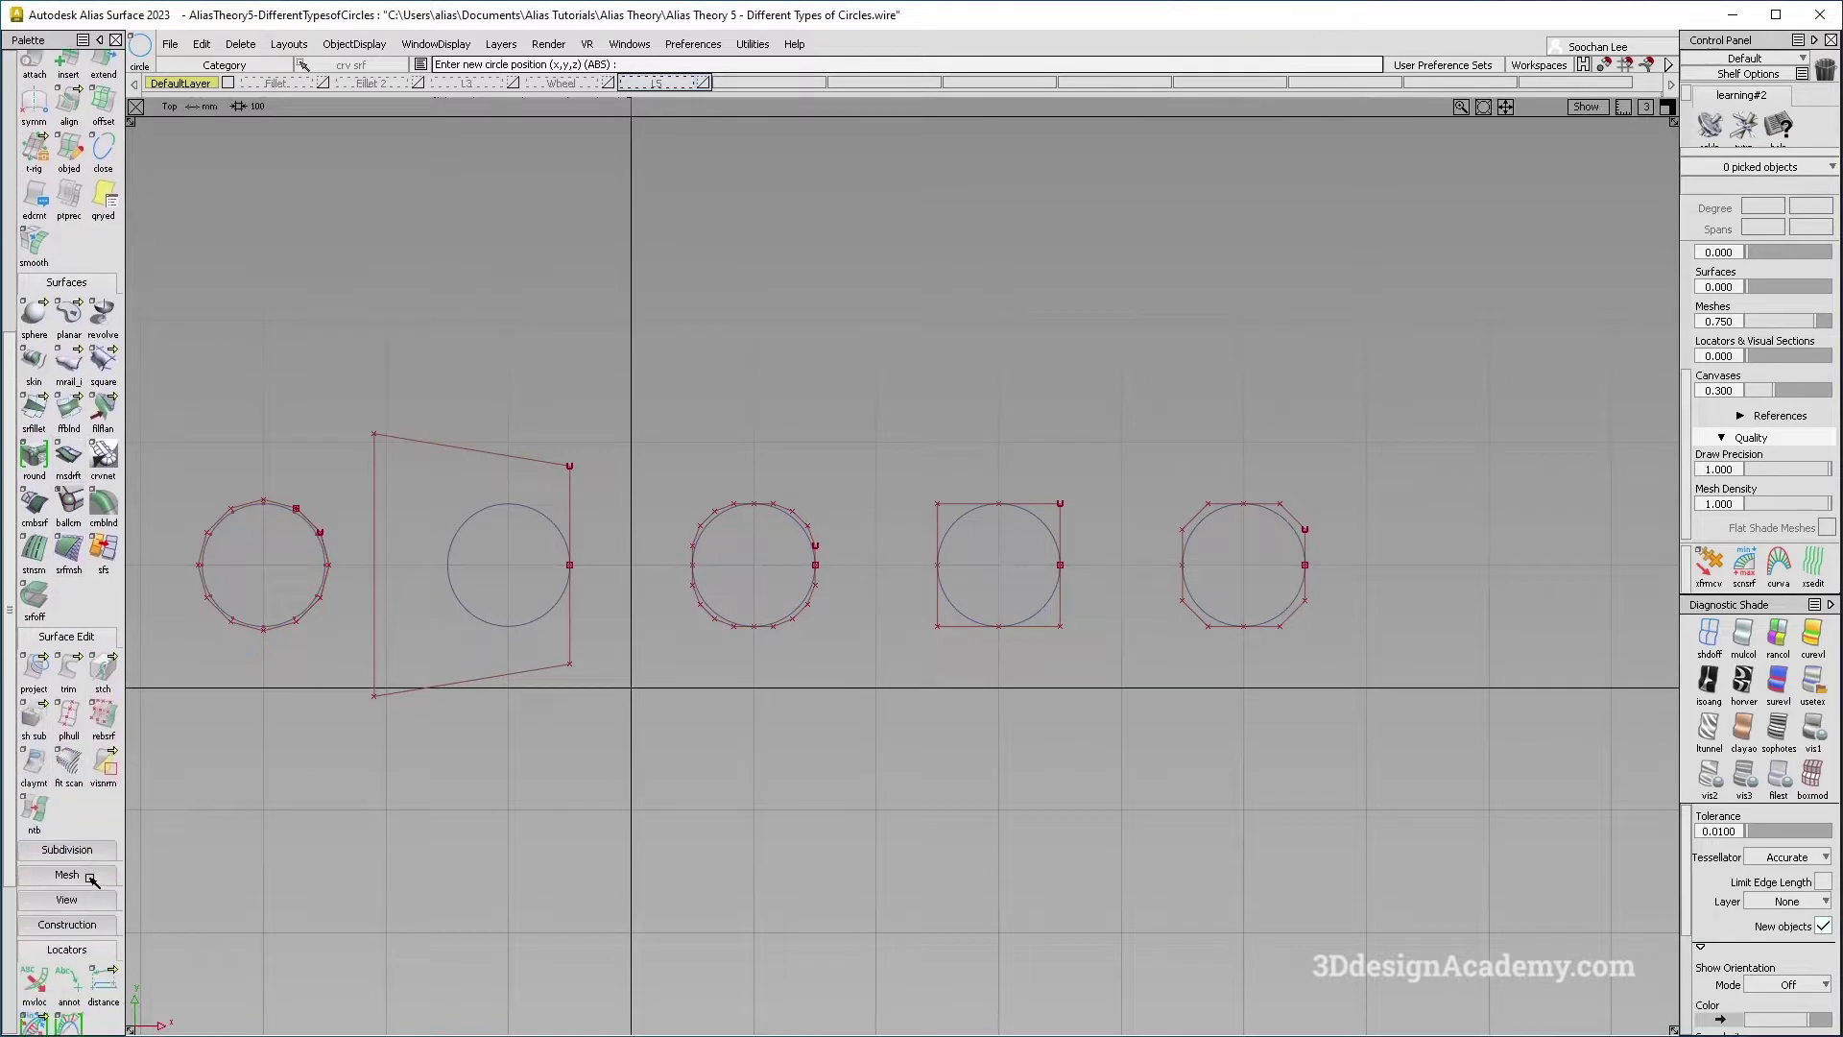
scroll(80, 835, down, 3)
click(77, 816)
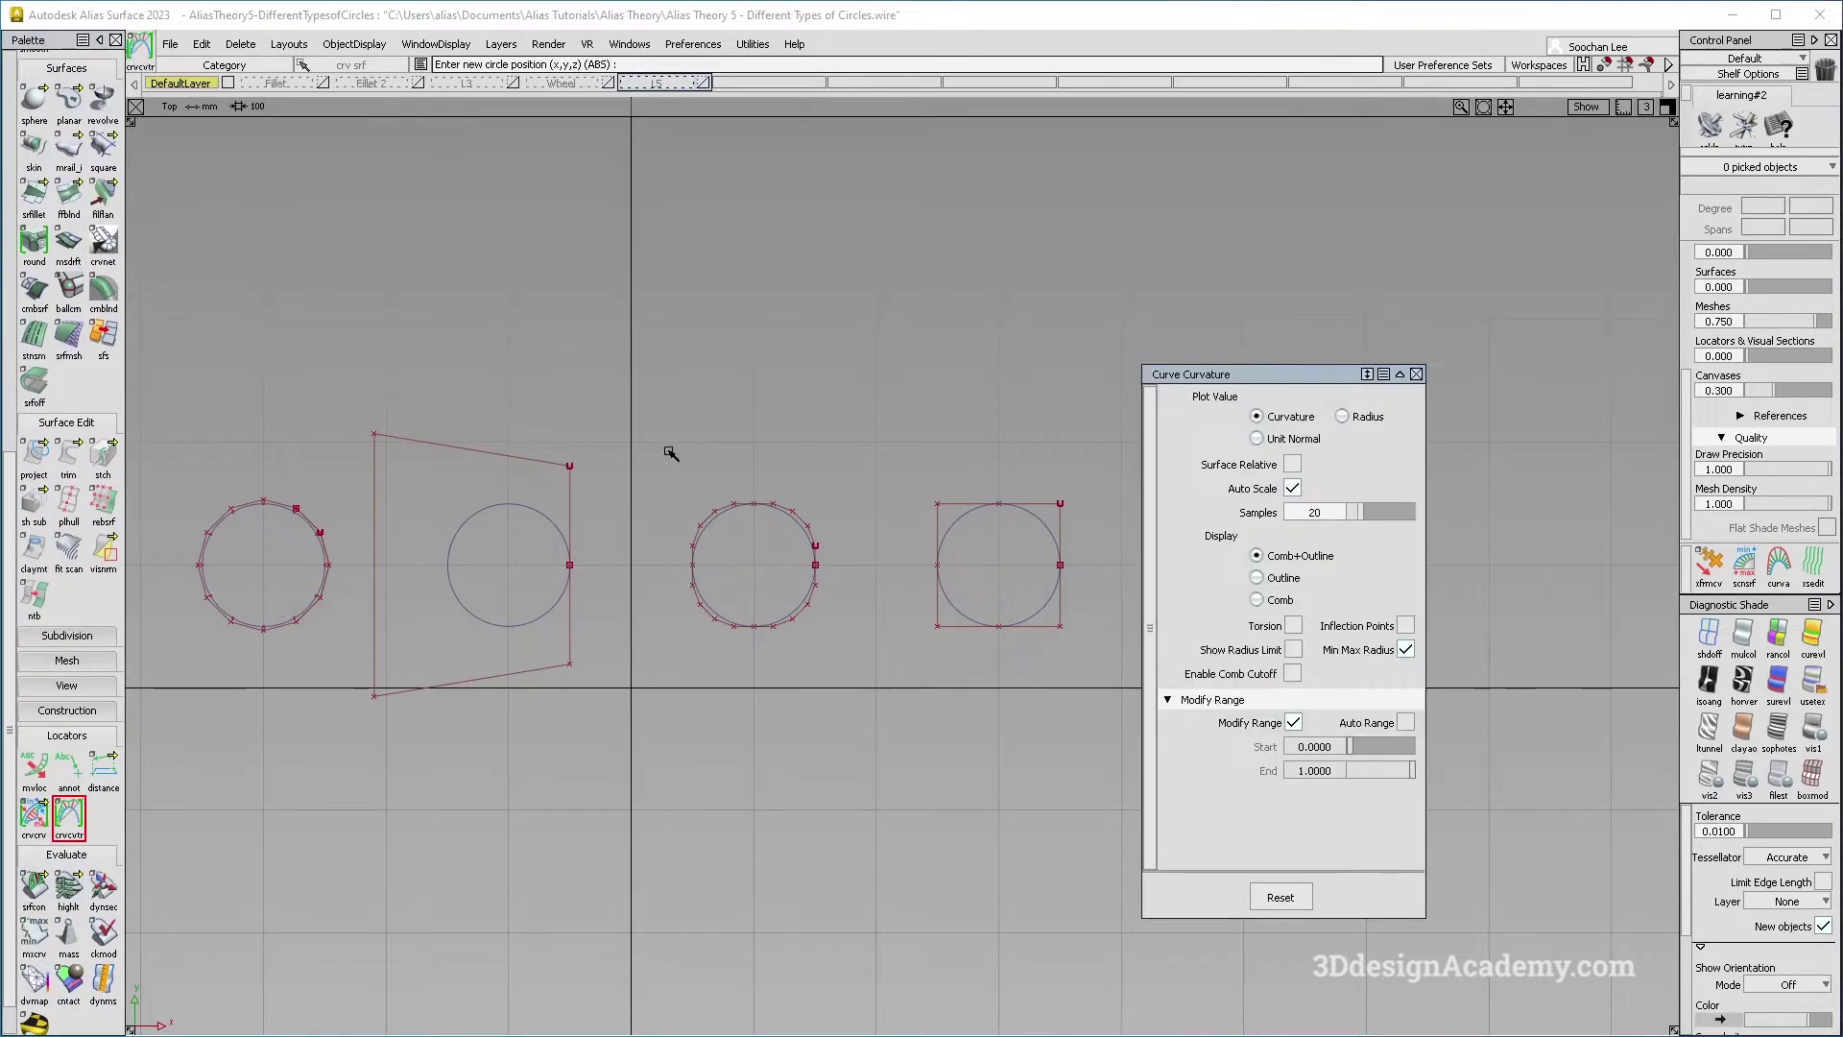
drag(1283, 363, 1171, 363)
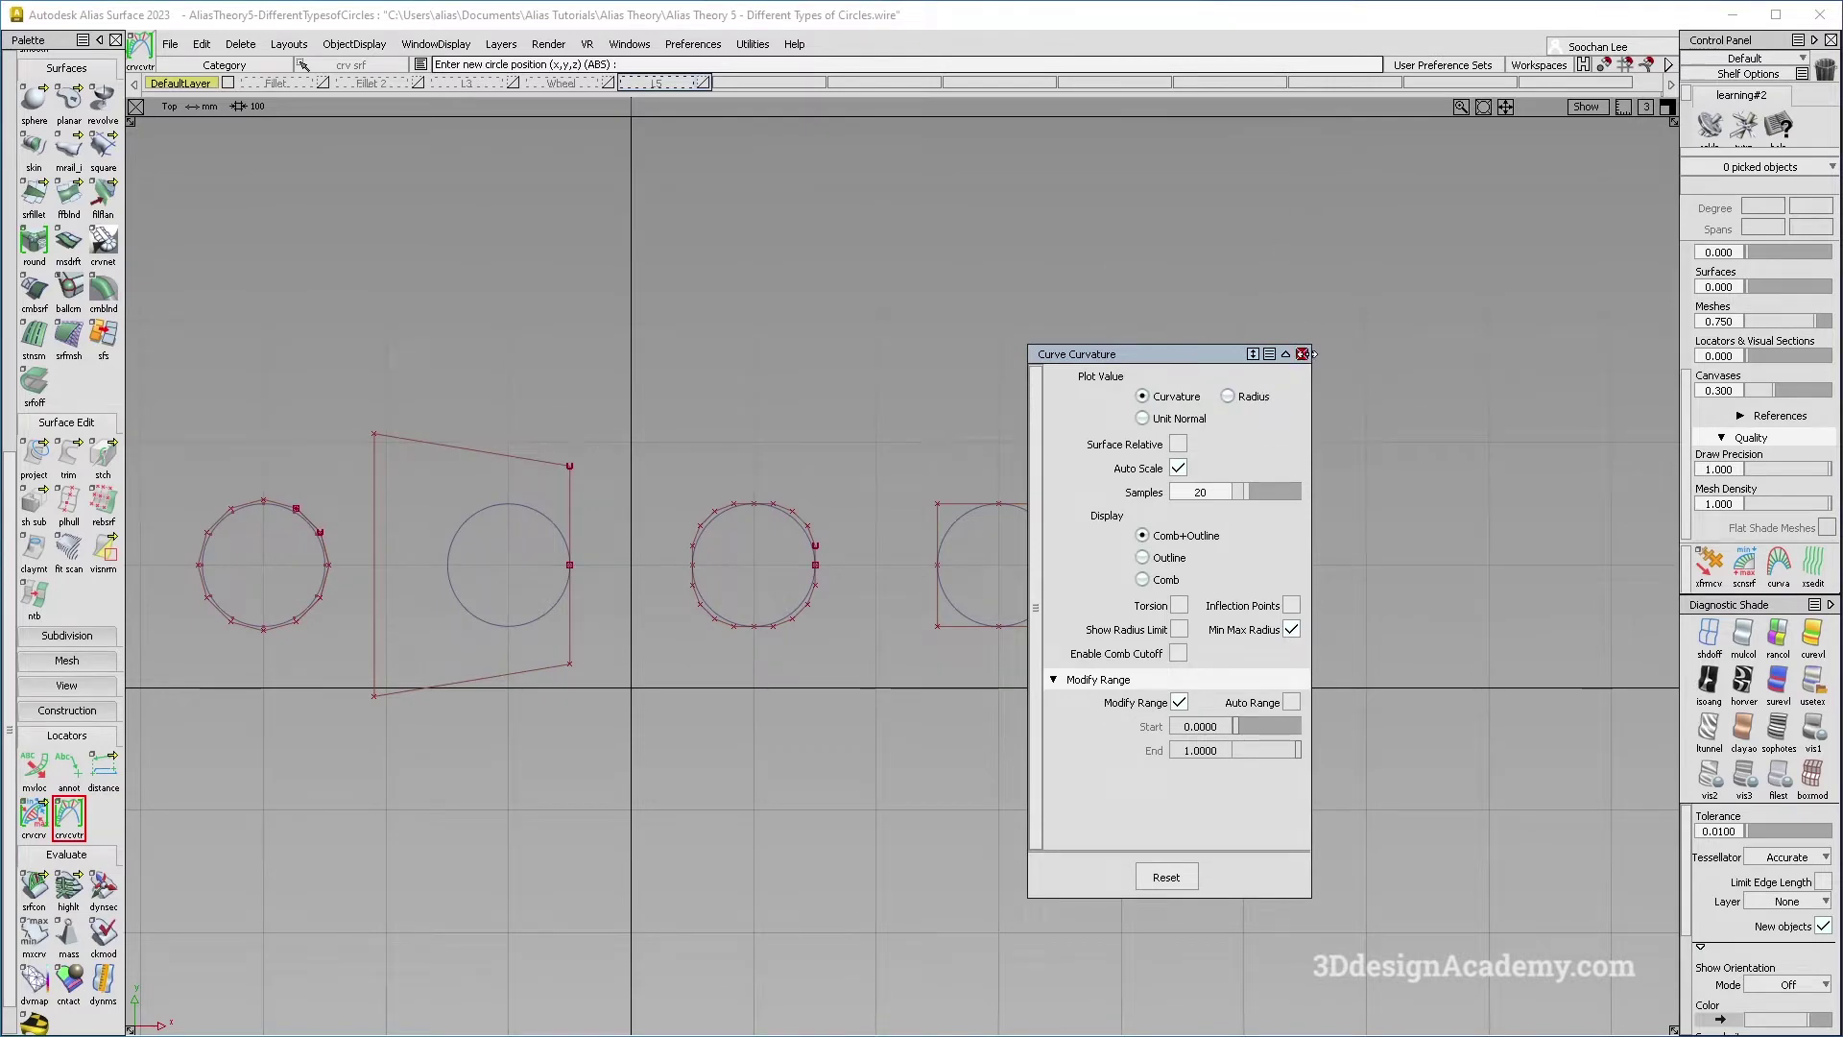
click(1303, 354)
alt+shift+middle_drag(884, 461, 1099, 410)
click(478, 457)
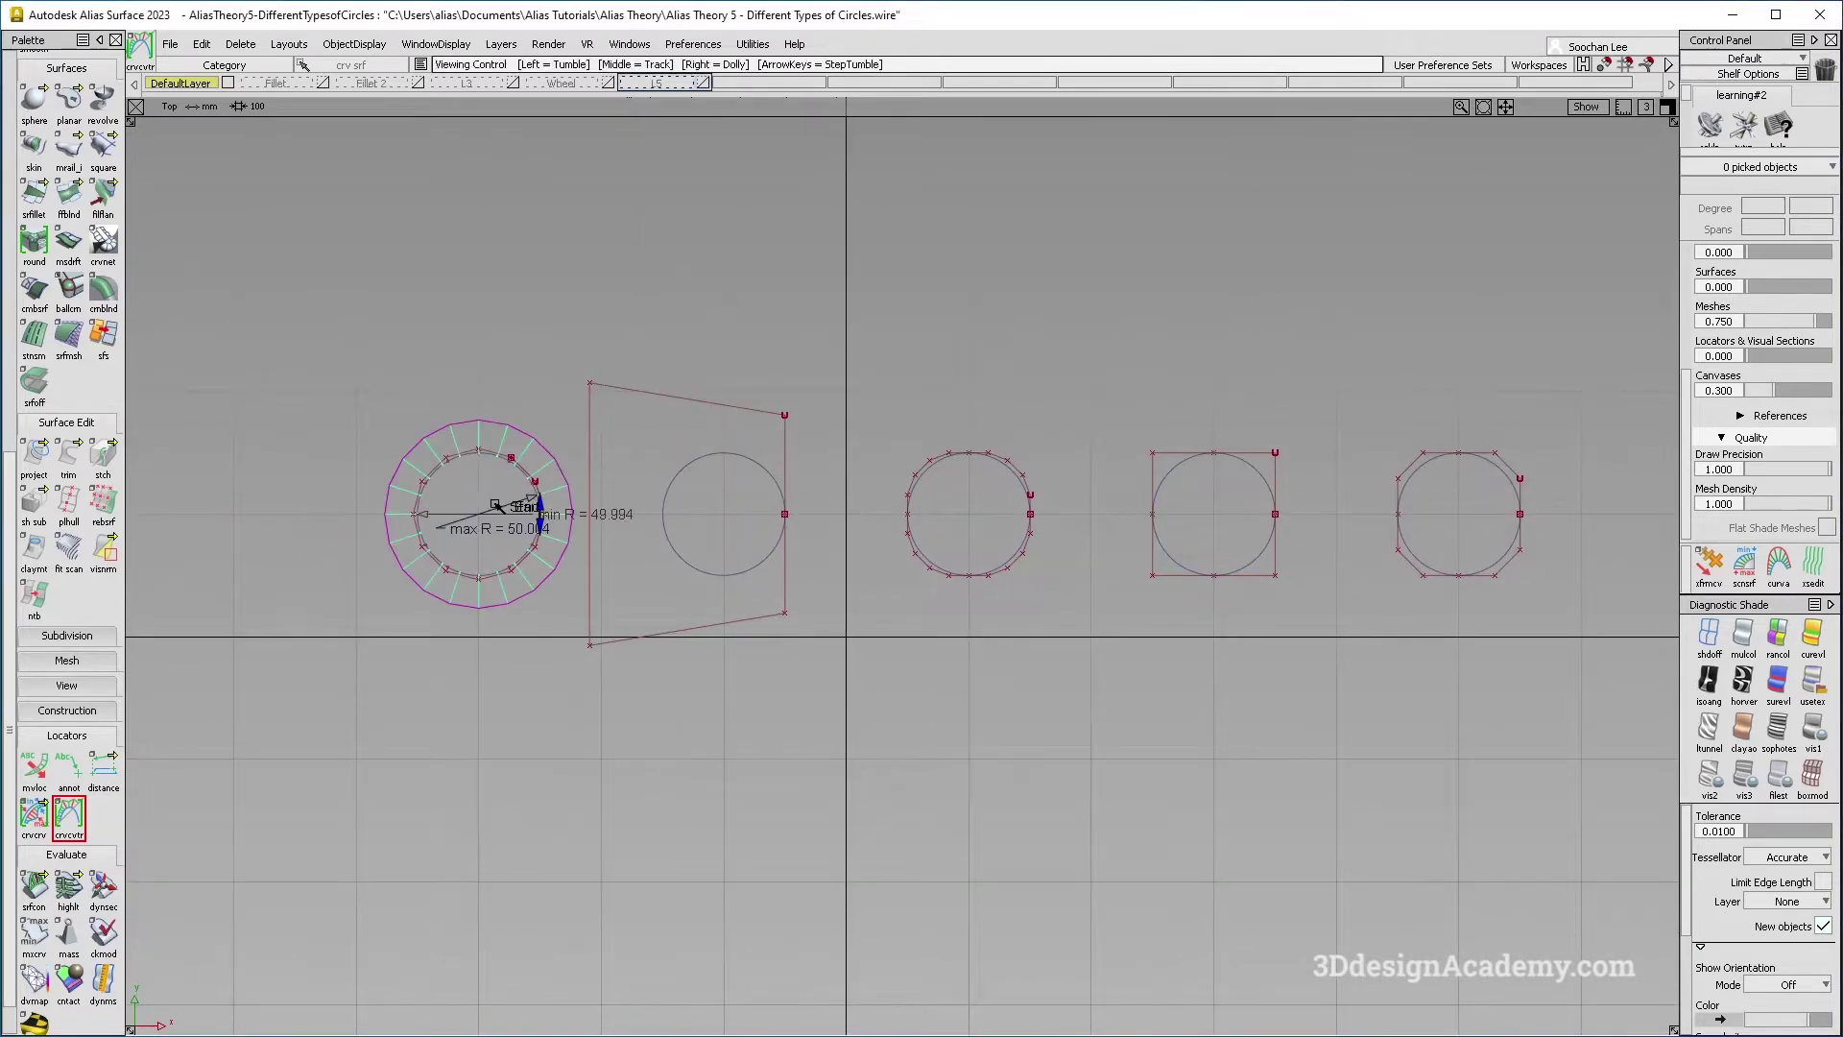
alt+shift+right_drag(496, 506, 768, 508)
alt+shift+middle_drag(447, 534, 506, 616)
alt+shift+right_drag(506, 616, 715, 561)
alt+shift+middle_drag(330, 663, 815, 561)
alt+shift+click(840, 547)
mouse_move(842, 547)
alt+shift+right_down()
mouse_move(990, 501)
mouse_move(850, 542)
alt+shift+right_up()
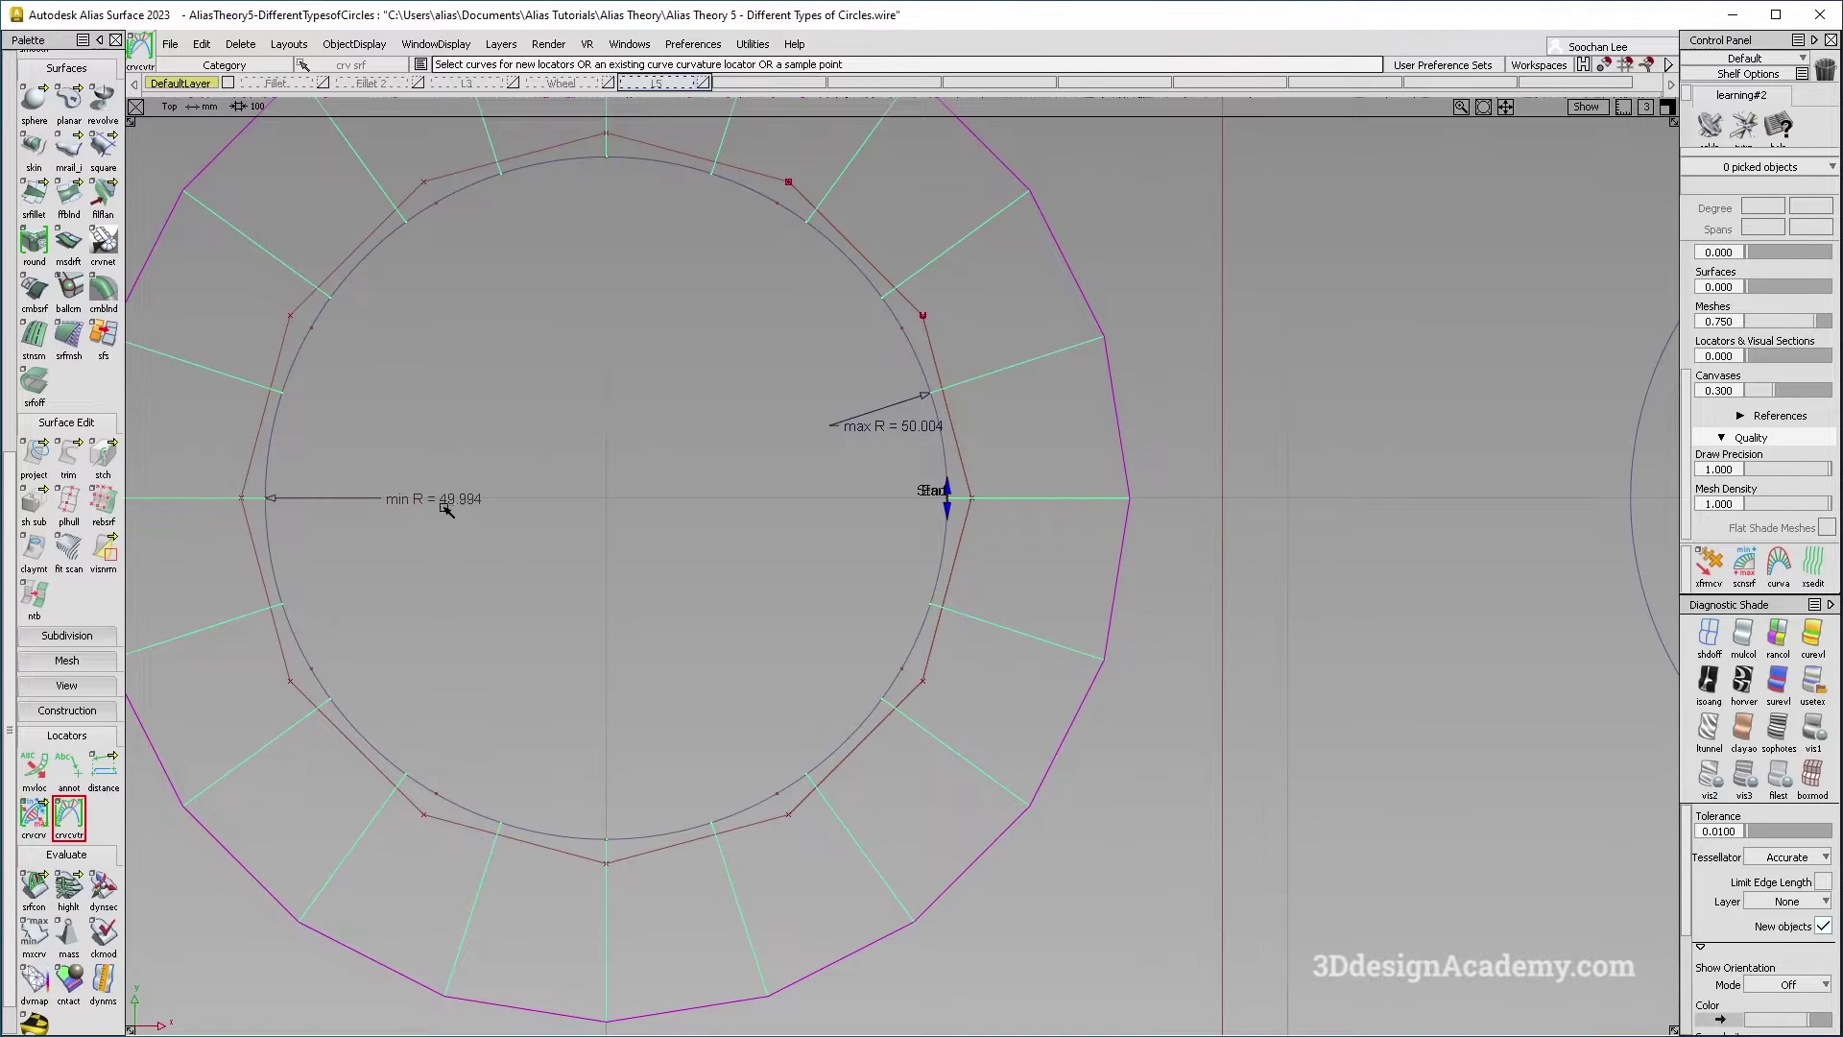
Plot curvature combs on the remaining four circles to compare their minimum and maximum radii.
alt+shift+right_drag(464, 512, 633, 477)
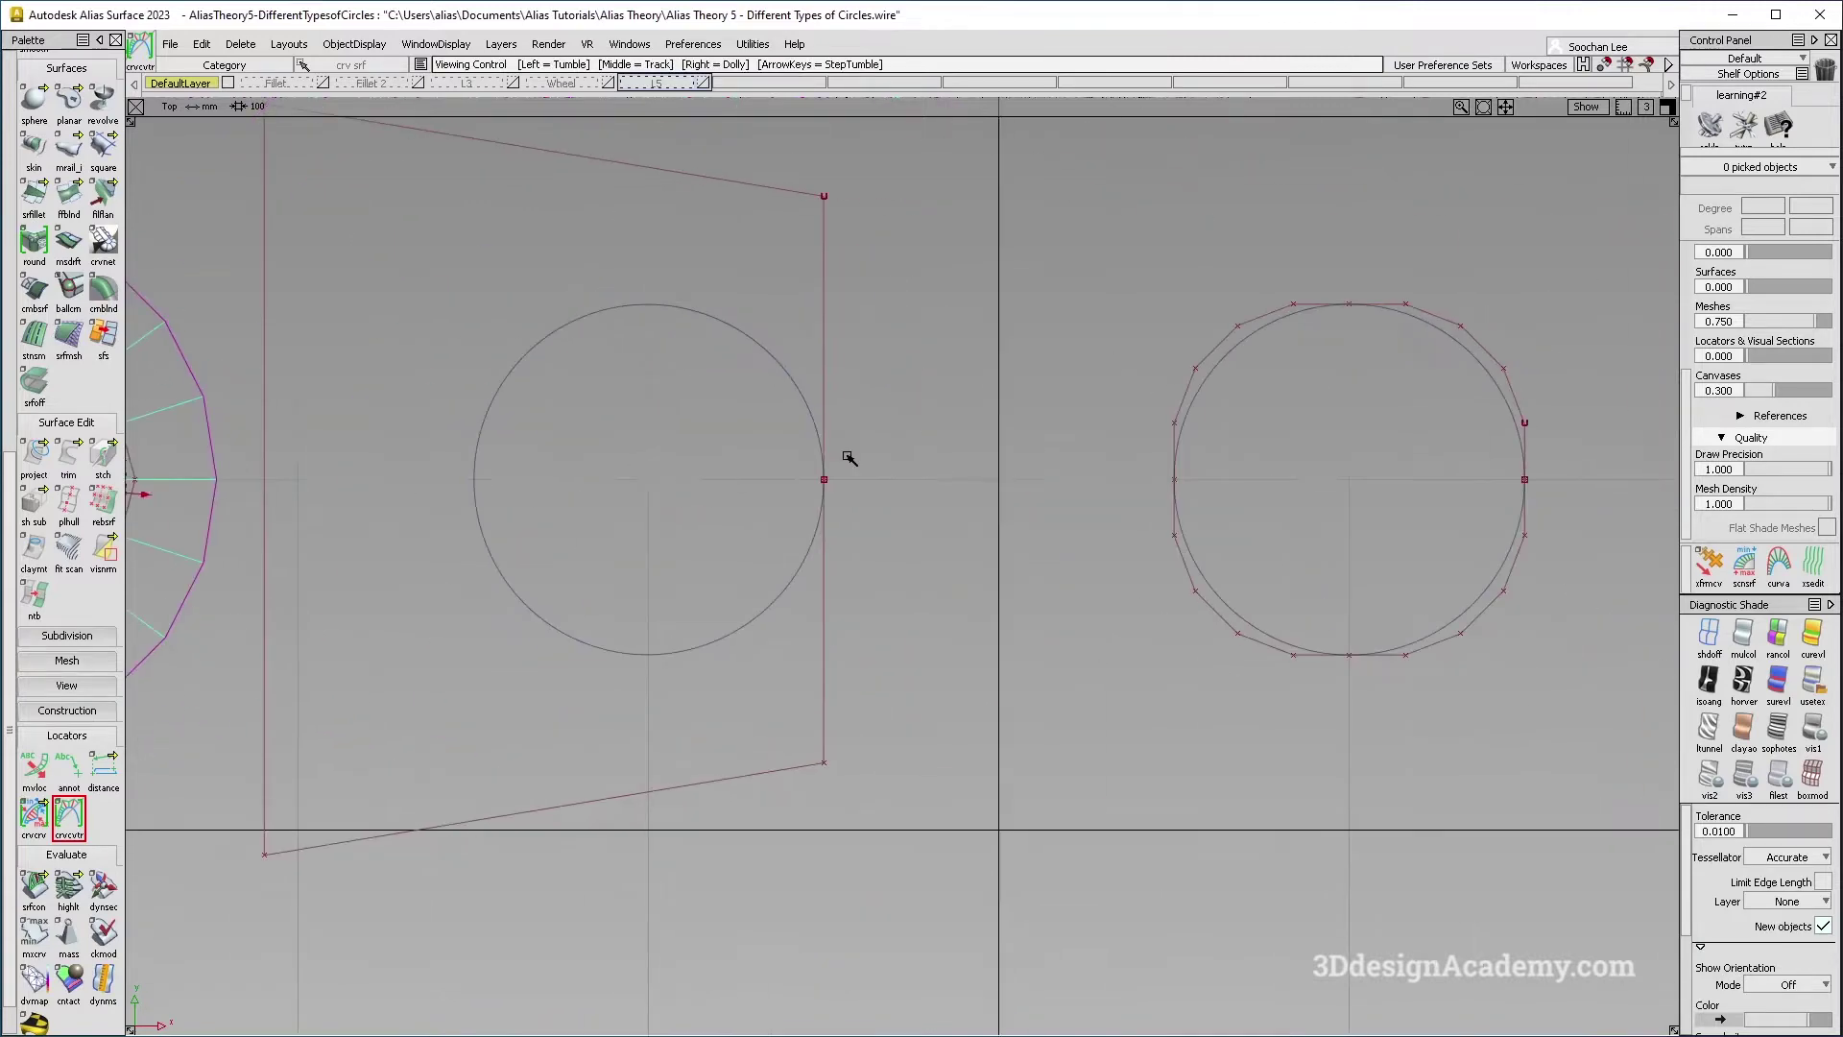
click(705, 427)
alt+shift+middle_drag(805, 353, 821, 384)
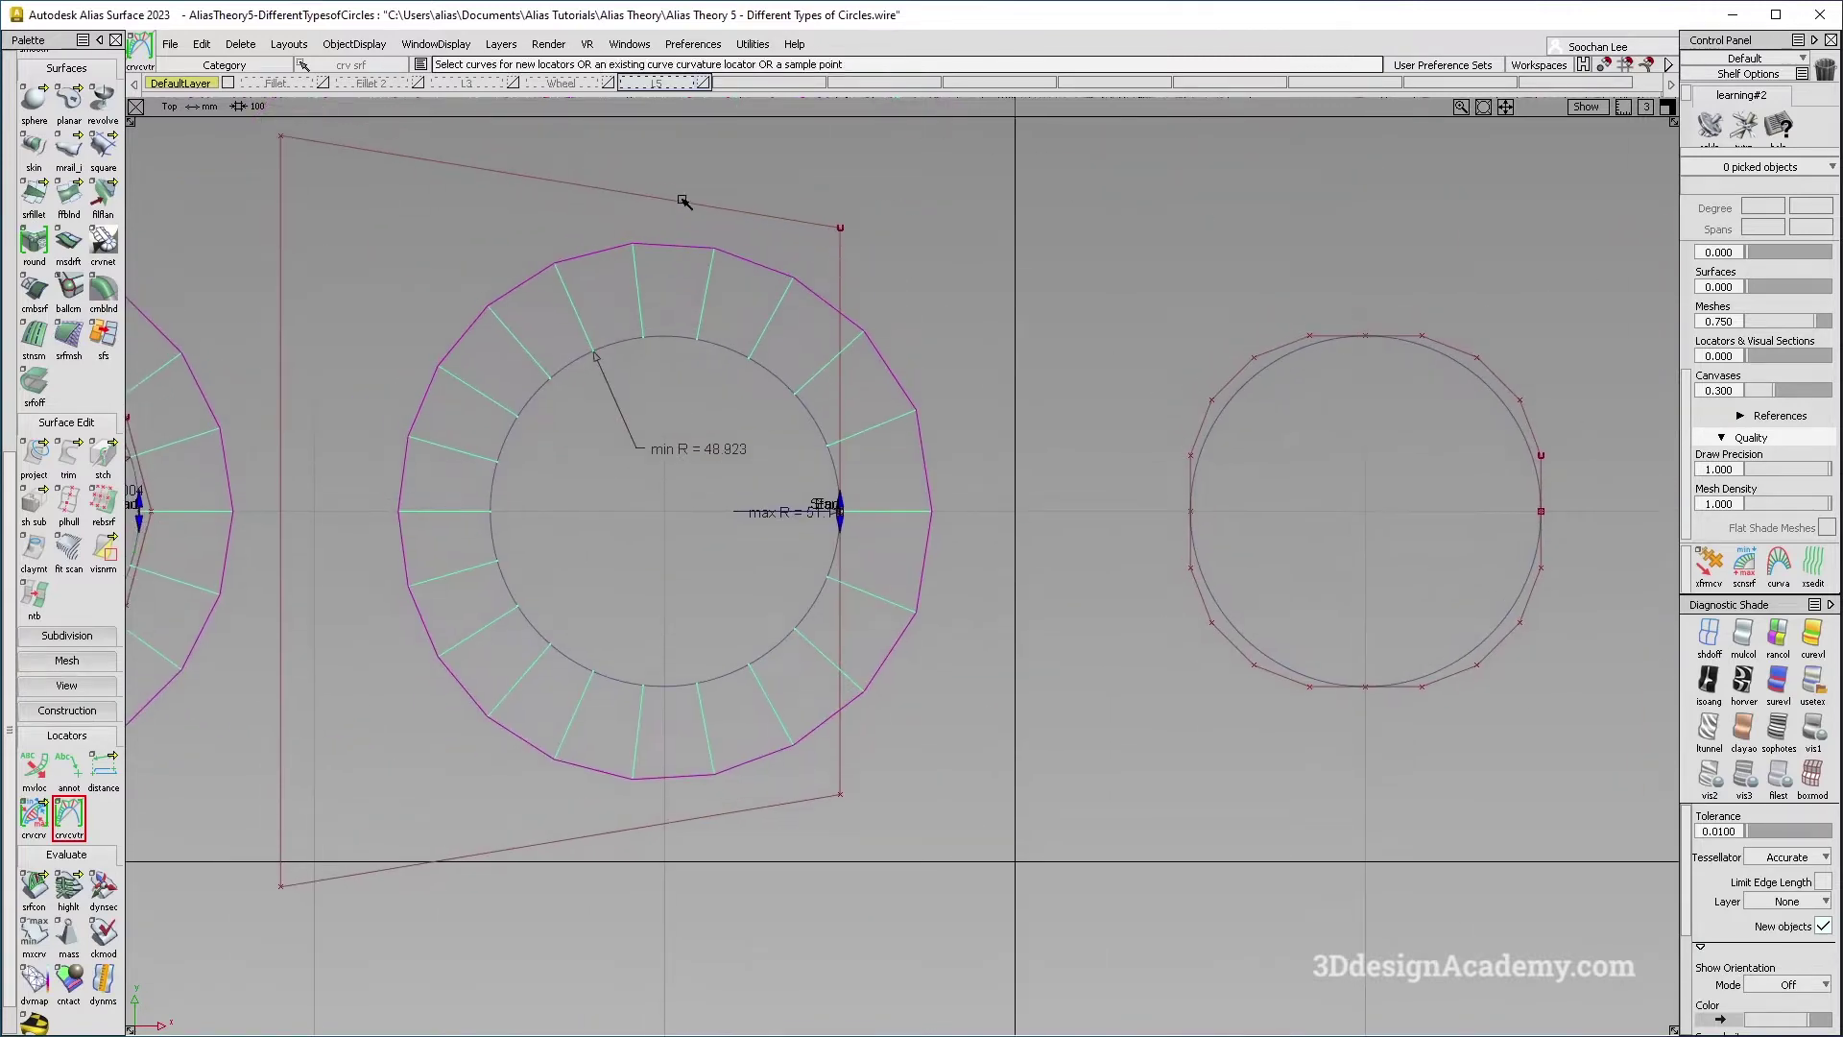
alt+shift+middle_drag(1008, 429, 359, 392)
click(849, 360)
alt+shift+middle_drag(1016, 399, 832, 425)
click(1195, 334)
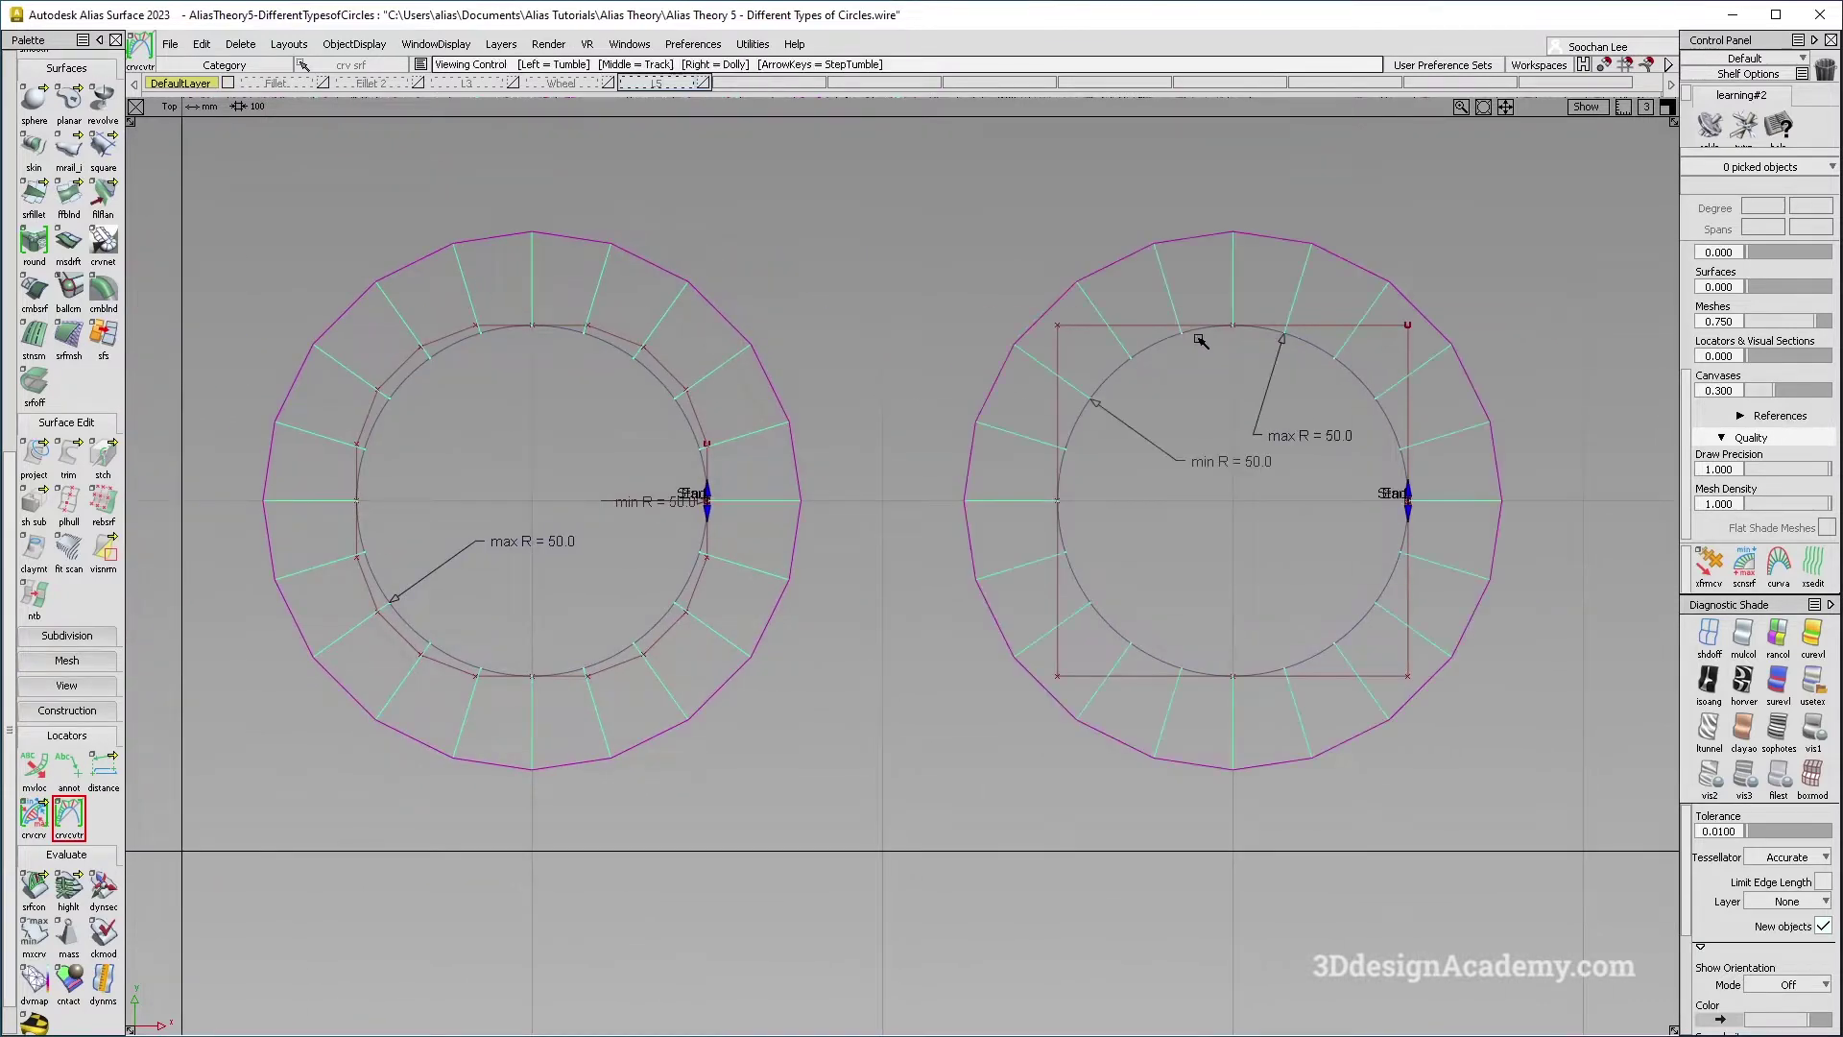
alt+shift+middle_drag(1195, 334, 352, 305)
click(1060, 309)
Delete all the curvature locators from the five circles and clear the selection.
alt+shift+right_drag(1020, 317, 976, 413)
alt+shift+middle_drag(976, 412, 1199, 394)
ctrl+shift+right_drag(1103, 493, 794, 527)
alt+shift+middle_drag(794, 527, 1148, 534)
ctrl+shift+drag(886, 665, 835, 372)
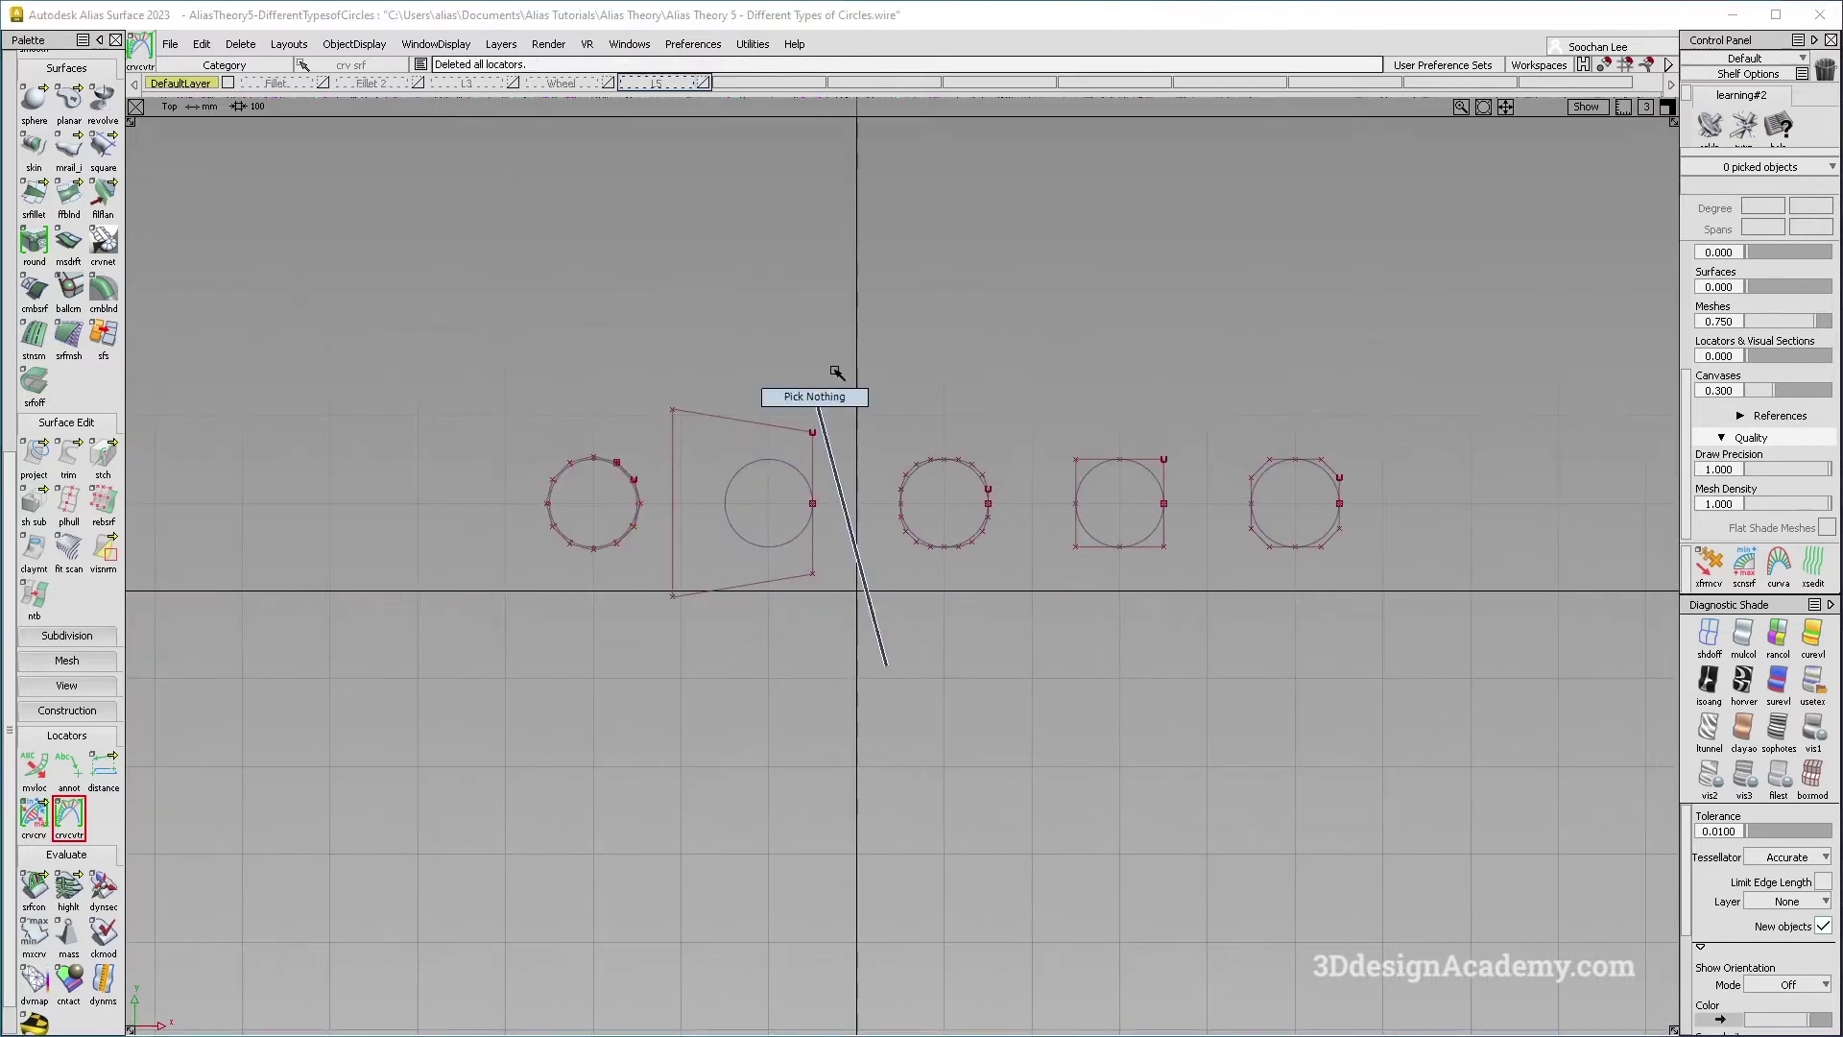
key(F8)
alt+shift+right_drag(851, 706, 719, 718)
alt+shift+drag(719, 718, 829, 619)
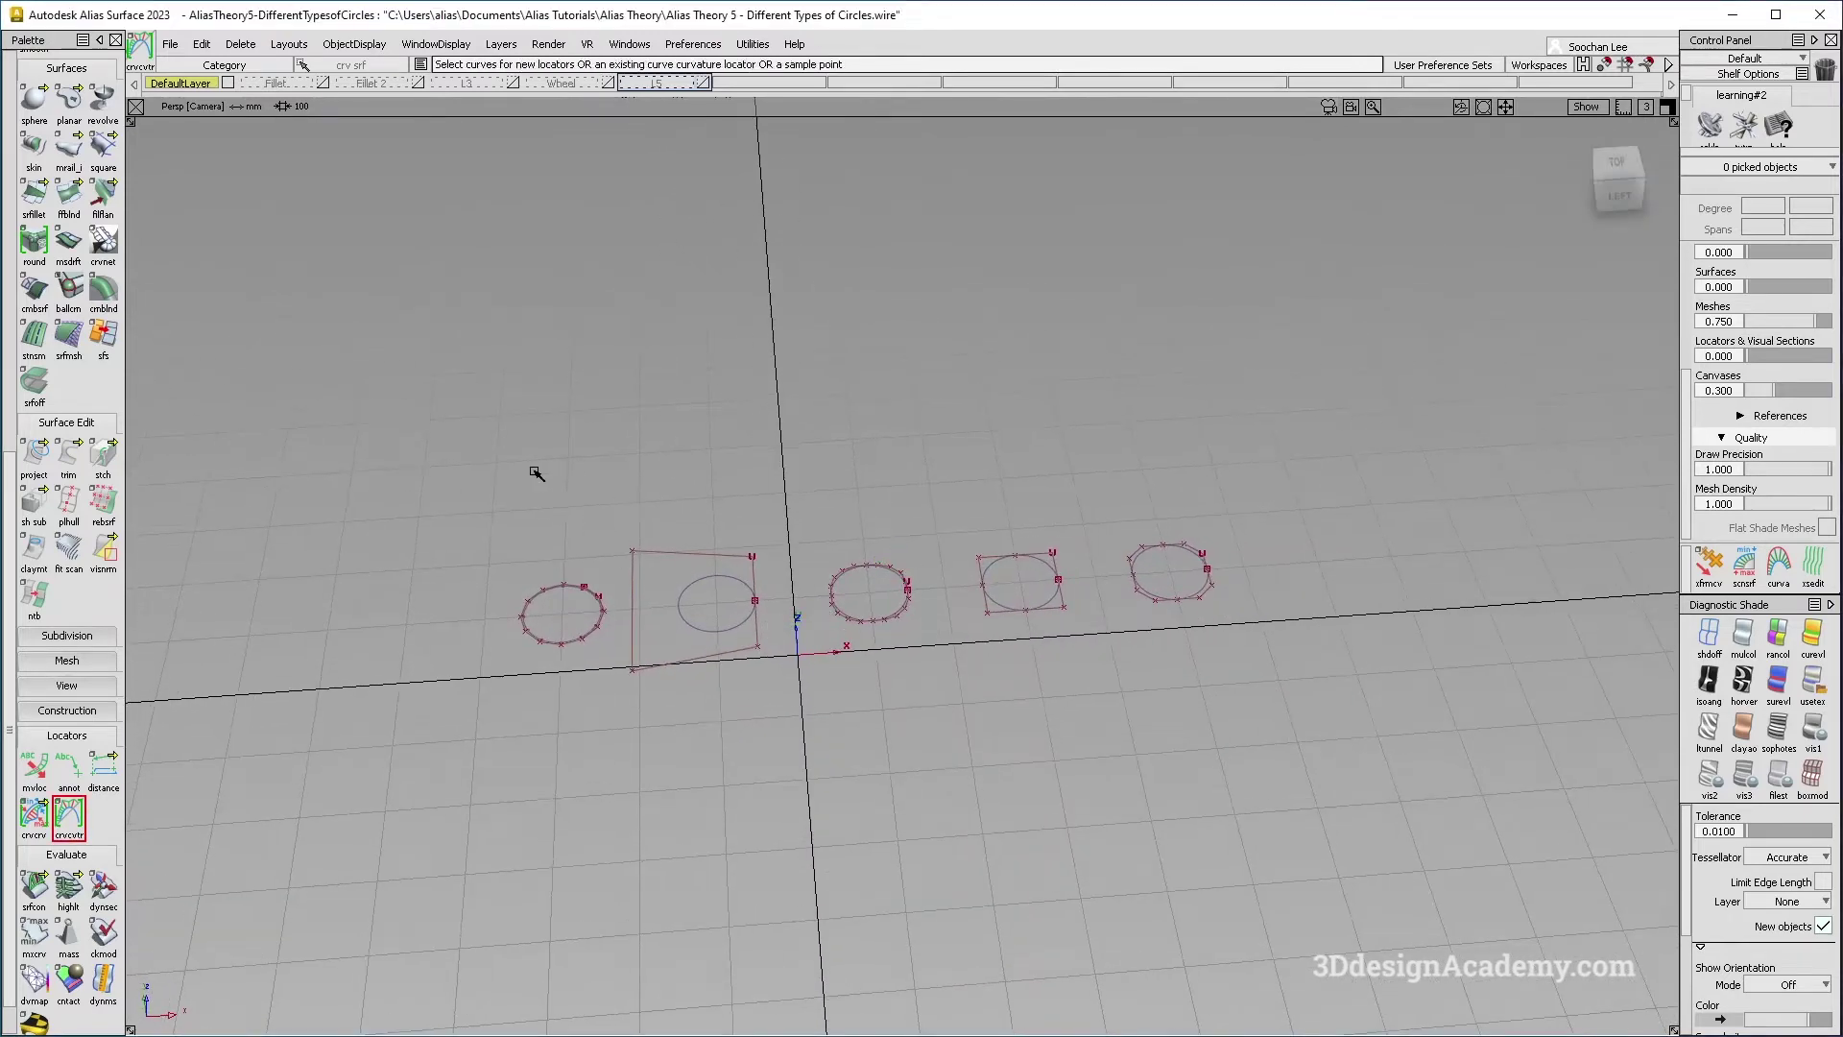
key(F5)
alt+shift+middle_drag(775, 712, 780, 751)
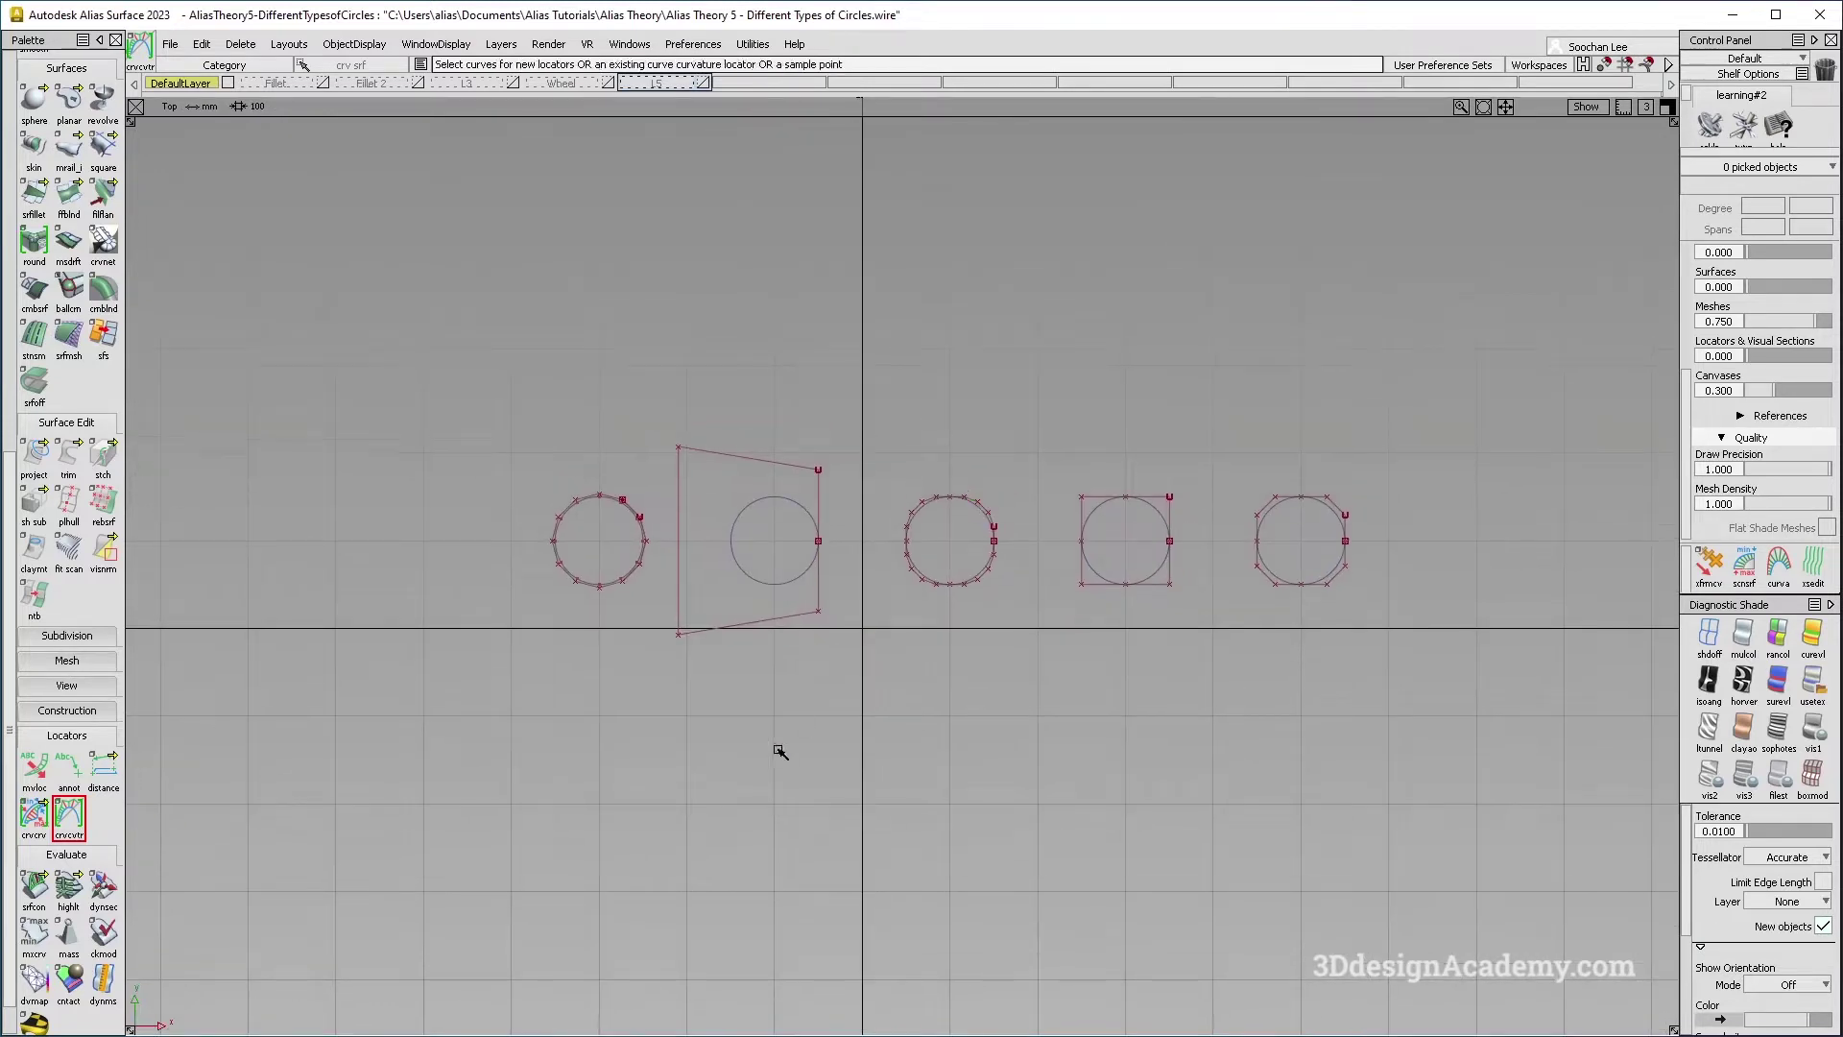
alt+shift+middle_drag(751, 608, 666, 572)
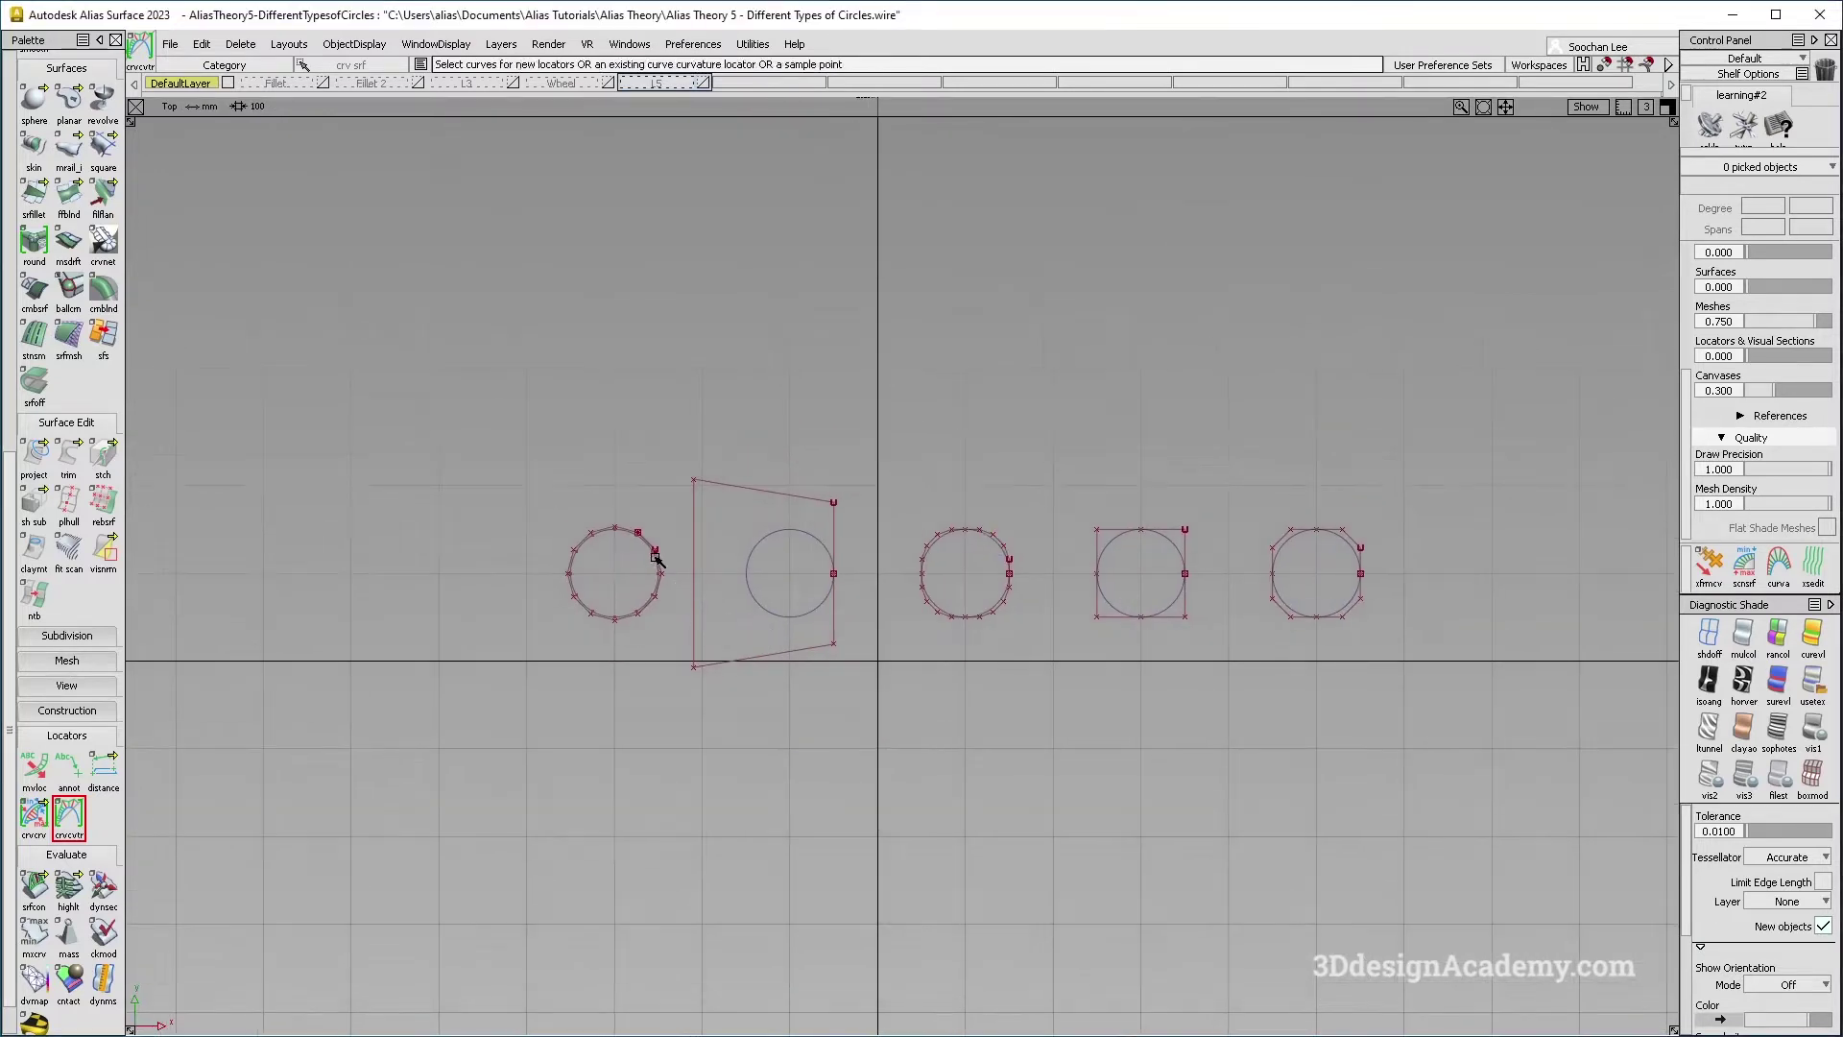
Pick the periodic circle, open the Information Window for it, and clear the selection.
ctrl+shift+drag(624, 508, 639, 545)
click(640, 545)
alt+shift+middle_drag(620, 547, 785, 530)
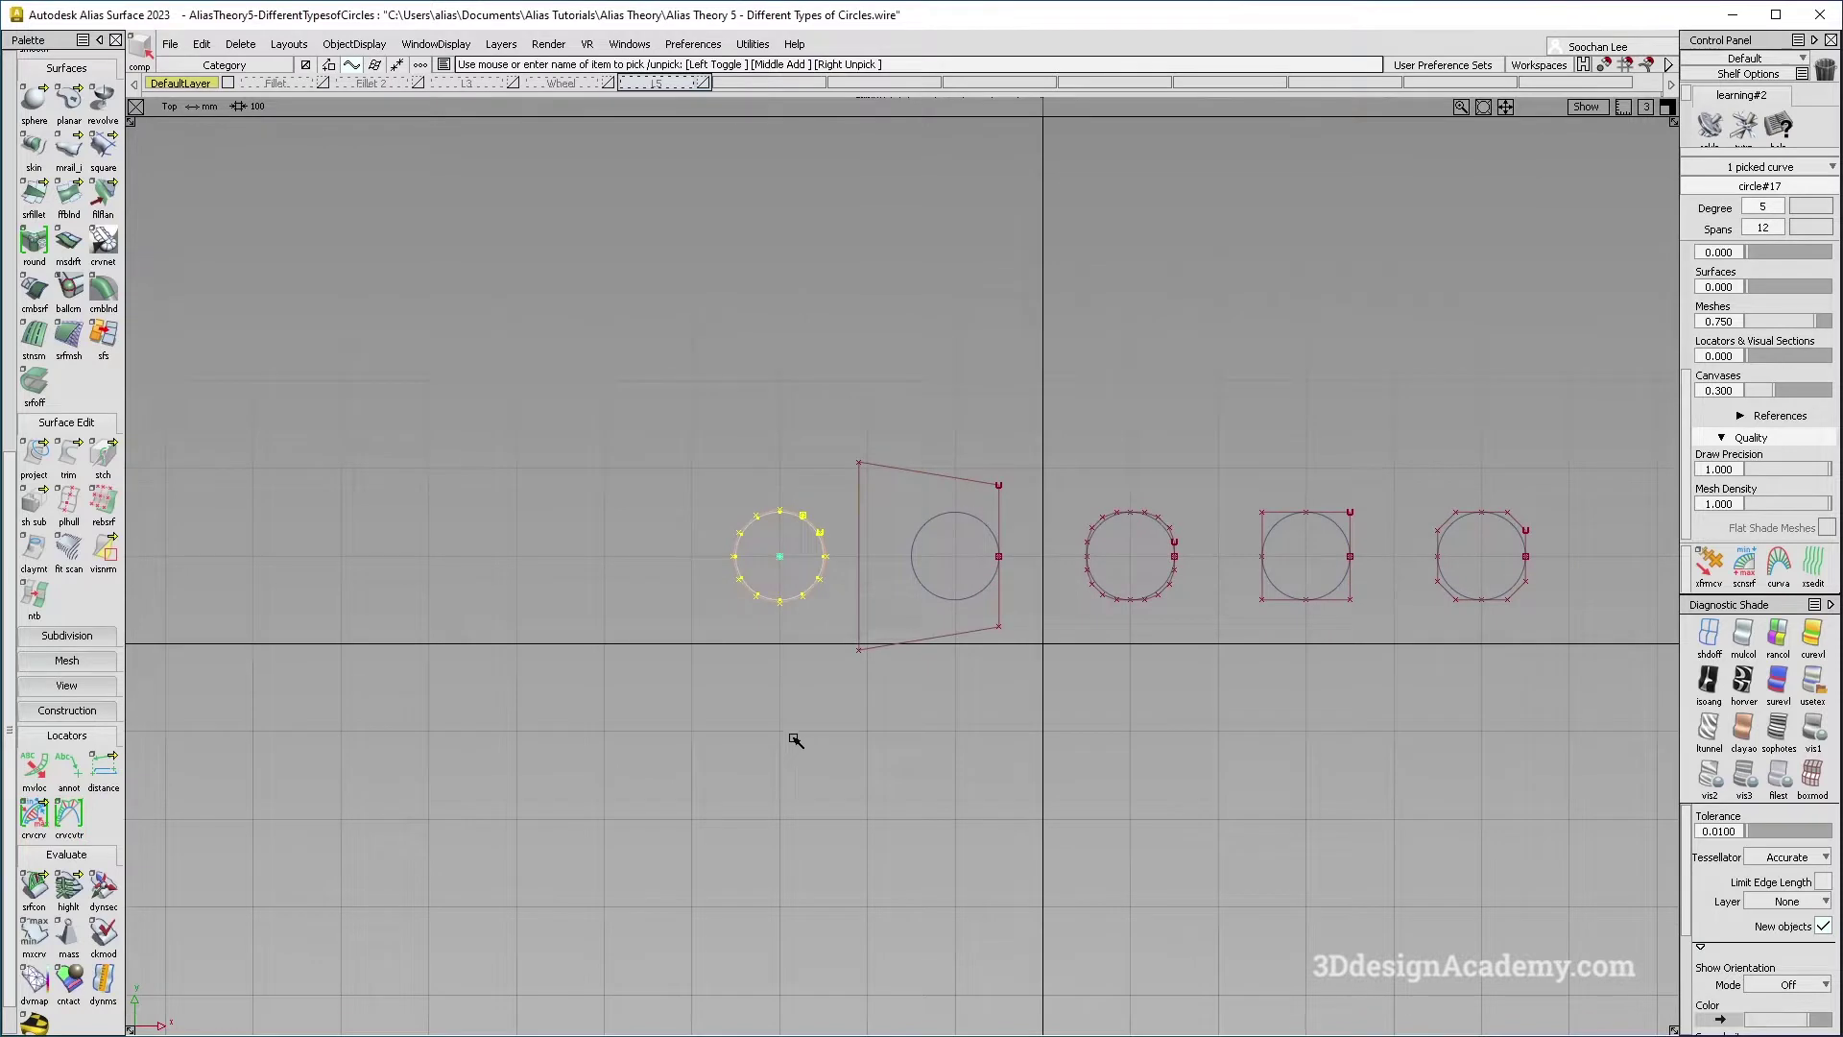
click(776, 739)
click(808, 525)
ctrl+shift+right_drag(910, 611, 892, 523)
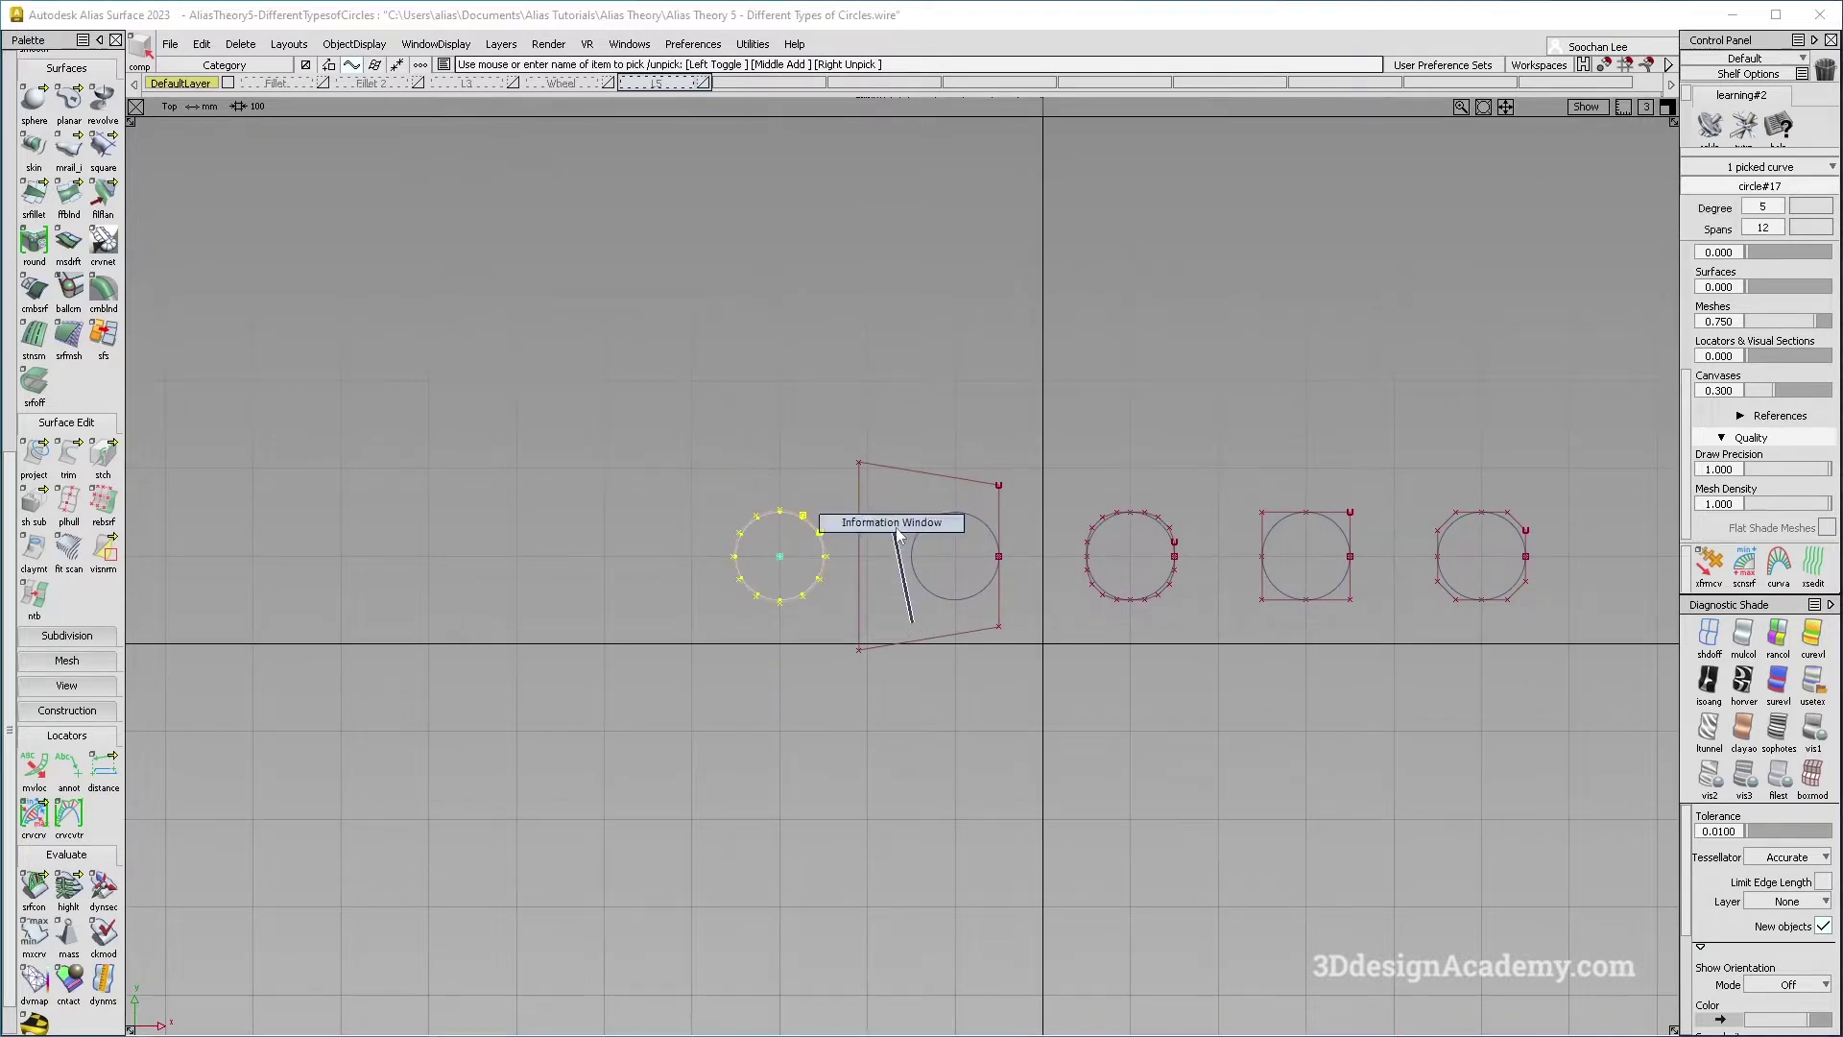
alt+shift+click(817, 551)
alt+shift+middle_drag(816, 551, 763, 558)
alt+shift+right_drag(763, 557, 892, 531)
alt+shift+middle_drag(764, 612, 762, 629)
click(633, 769)
Measure the periodic circle's diameter horizontally between two points on its curve with a distance locator.
drag(7, 511, 8, 427)
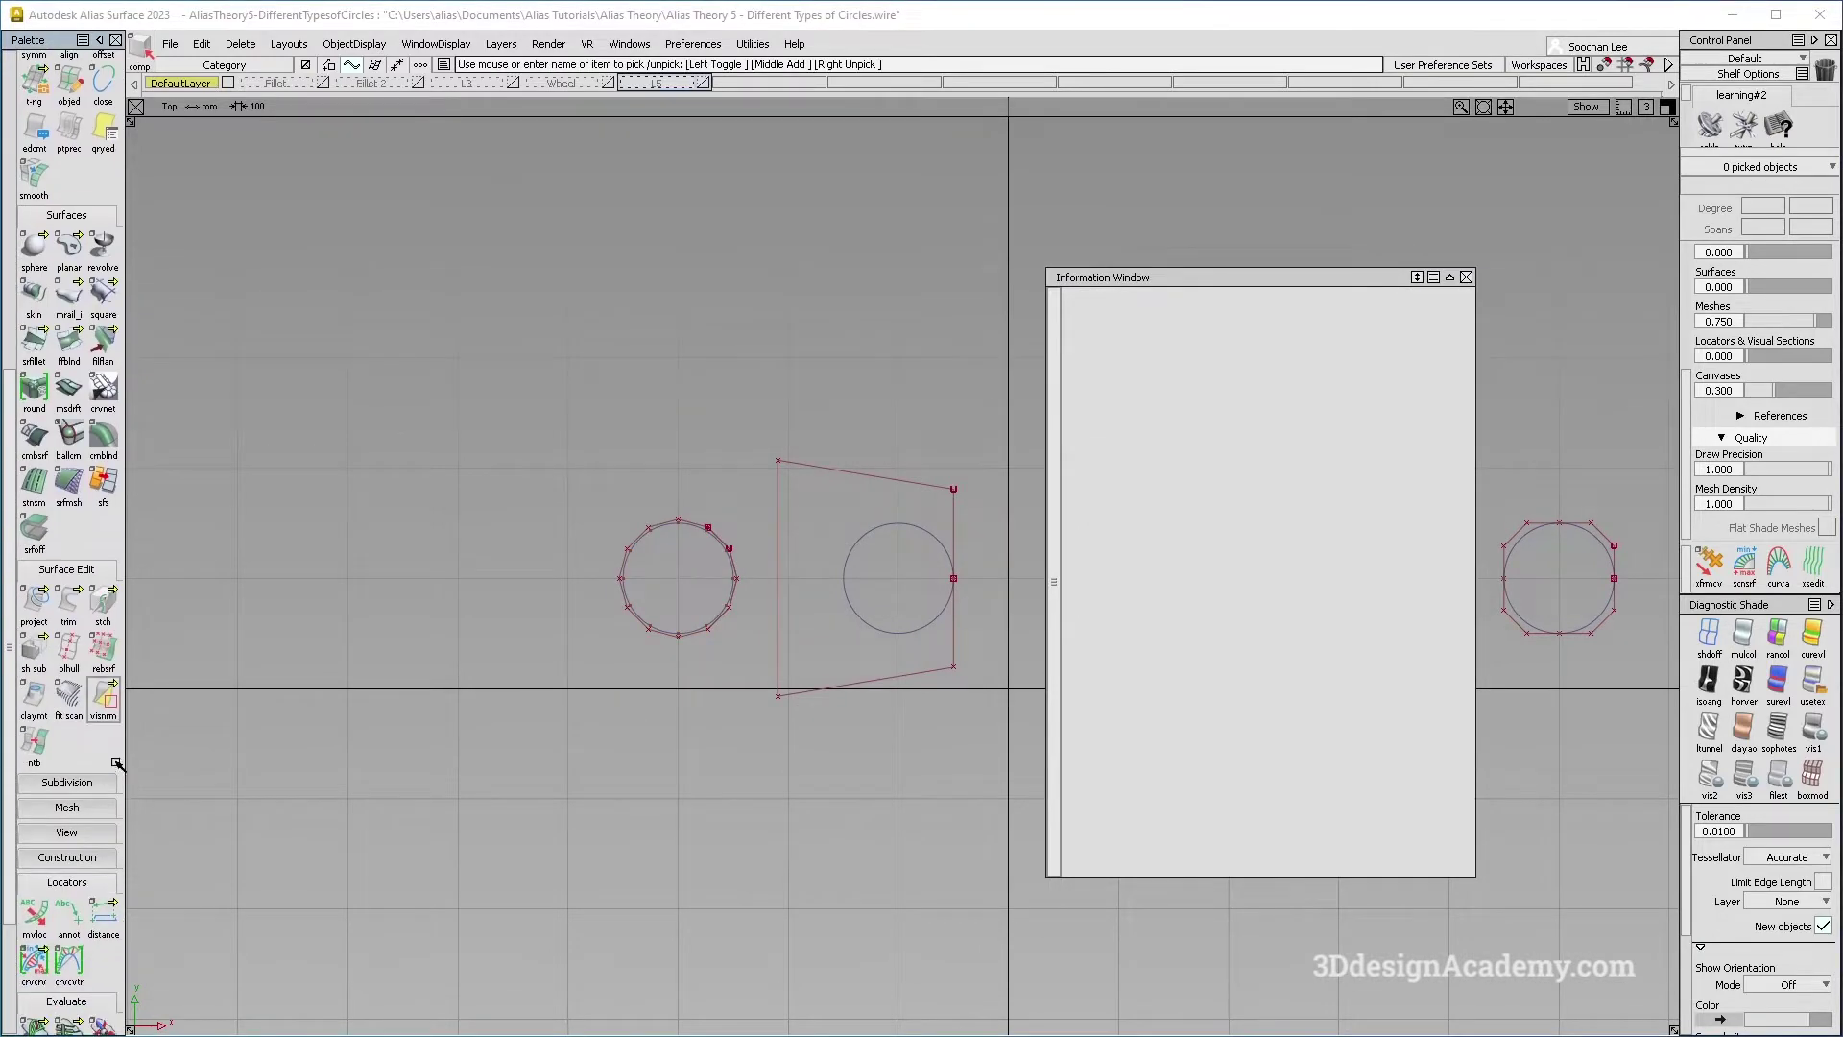
click(118, 933)
click(618, 582)
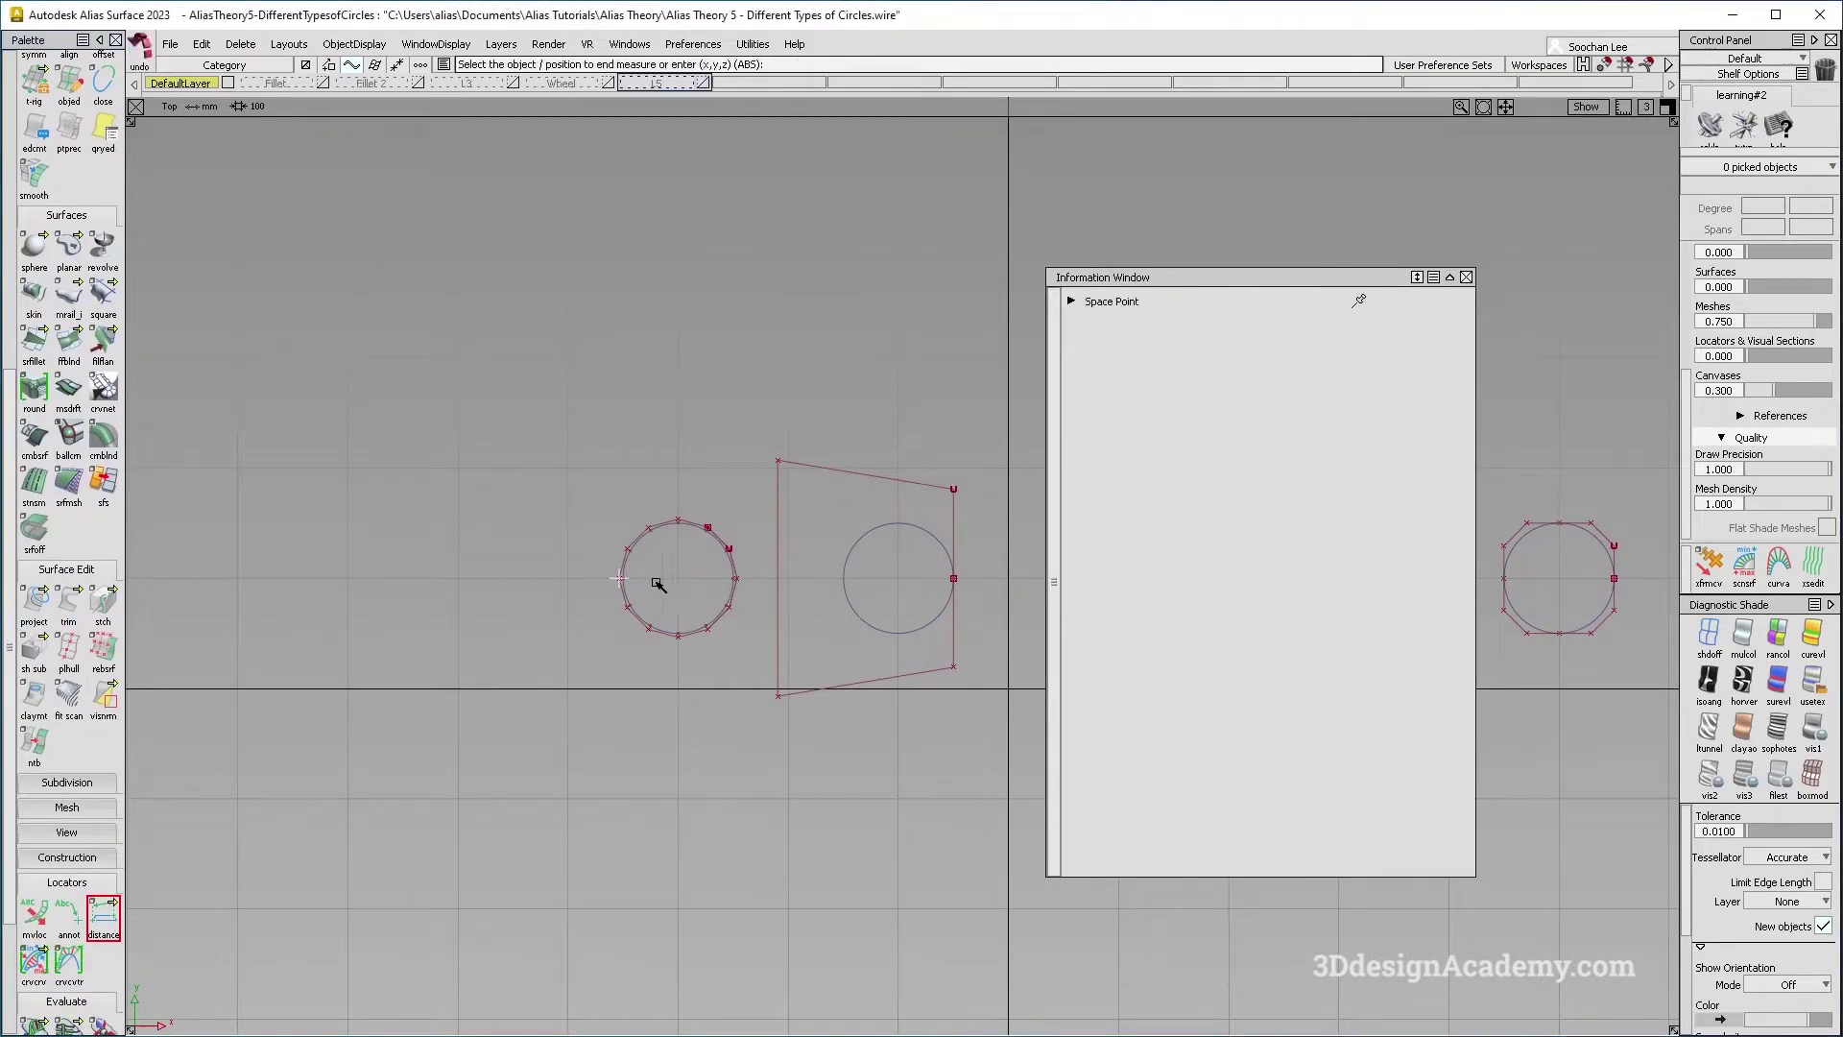
click(623, 563)
click(653, 611)
drag(723, 612, 747, 579)
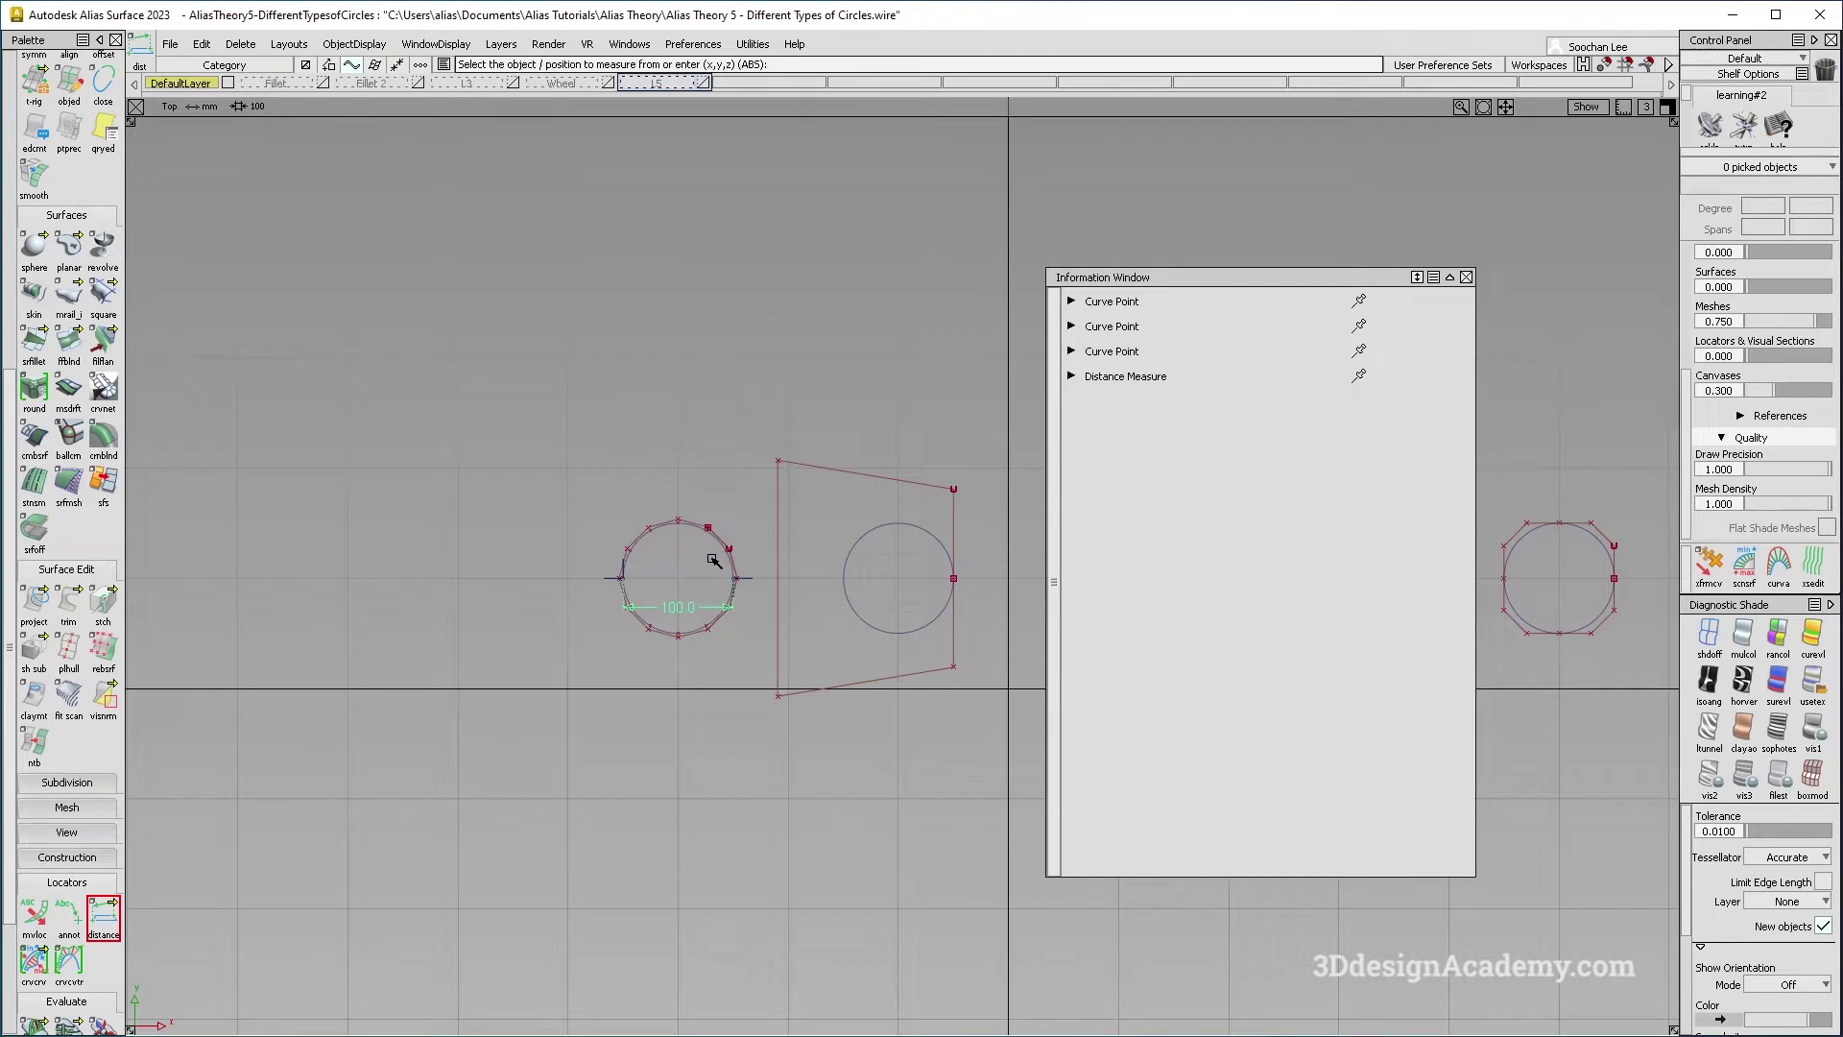
Pick the periodic circle and set its X and Y scale to 250 to resize it to a 250 mm diameter.
drag(670, 493, 776, 545)
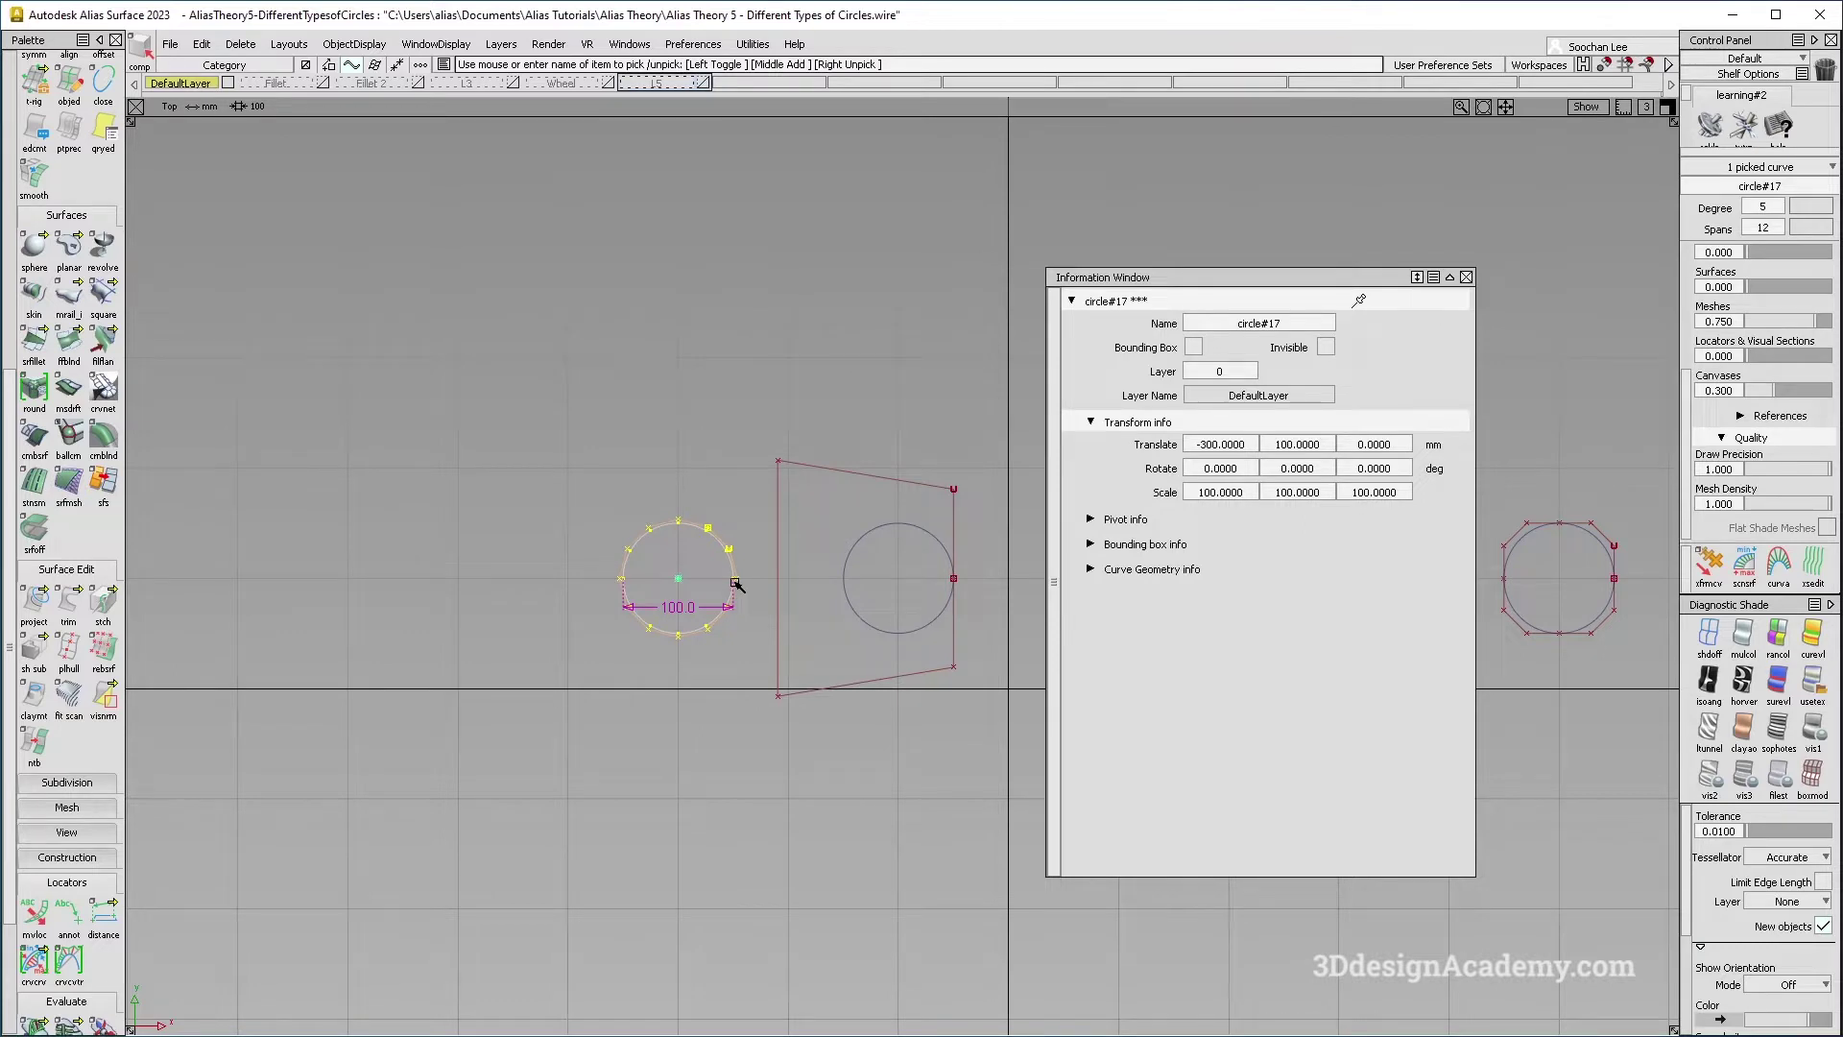
click(1244, 493)
text(250)
key(Return)
click(1322, 494)
text(2)
key(Return)
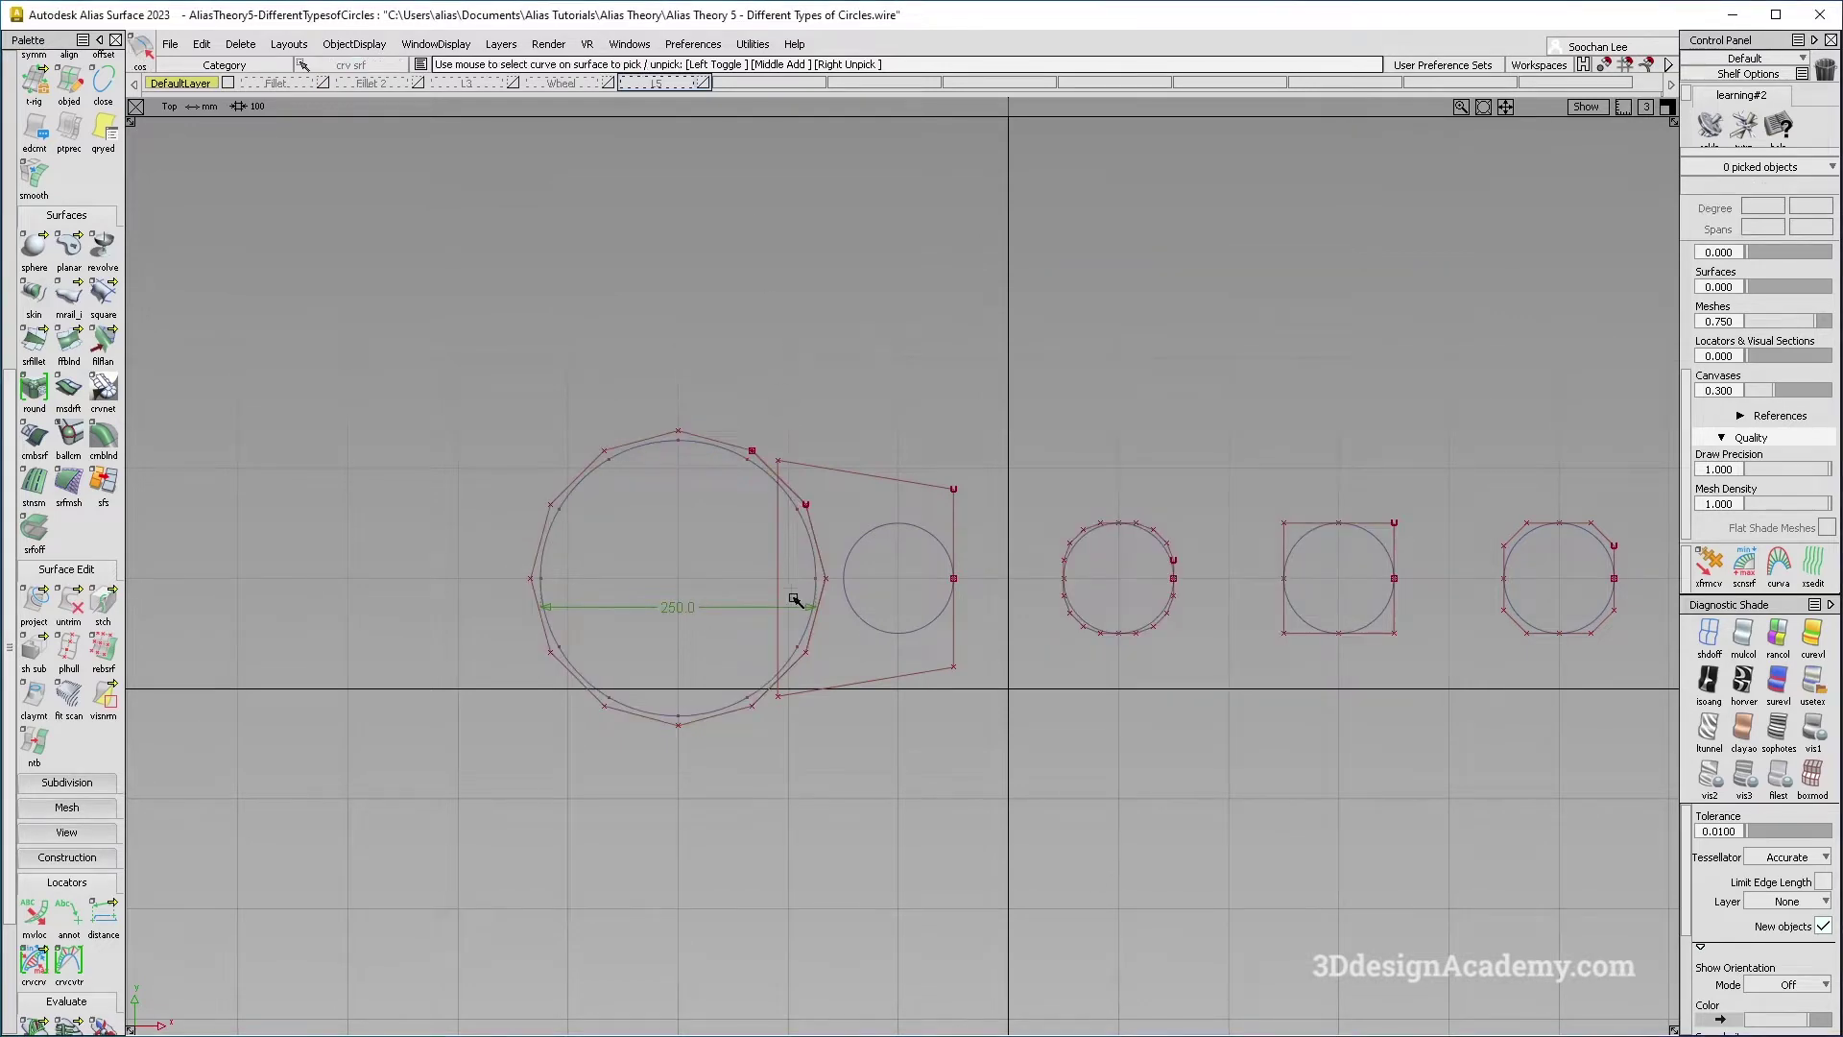
Open the Keypoint Curve Toolbox and place it clear of the circles.
alt+shift+middle_drag(793, 599, 789, 569)
key(F8)
alt+shift+right_drag(683, 650, 747, 617)
alt+shift+middle_drag(672, 635, 822, 609)
alt+shift+drag(822, 609, 844, 614)
ctrl+shift+drag(739, 685, 588, 321)
scroll(7, 413, up, 10)
click(34, 219)
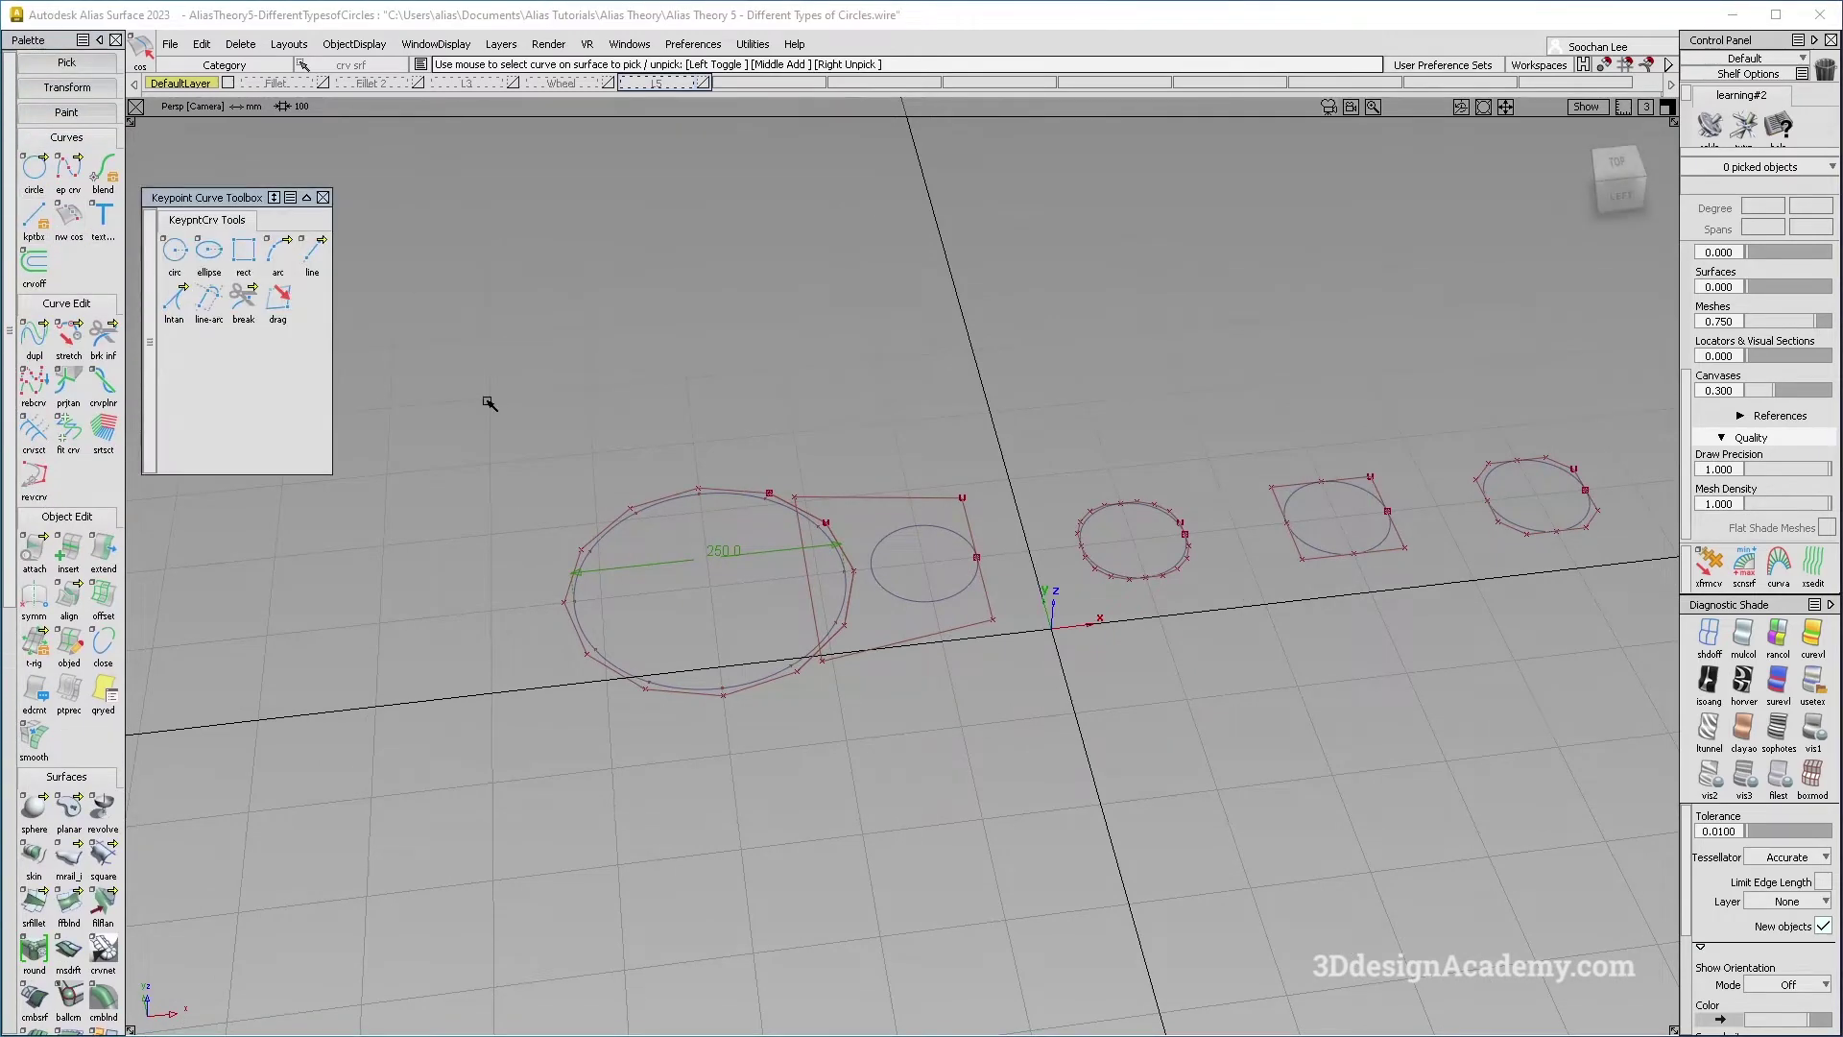
drag(250, 202, 278, 169)
Draw a keypoint circle of about 79 mm radius beside the 250 mm periodic circle and open its Information Window.
click(175, 252)
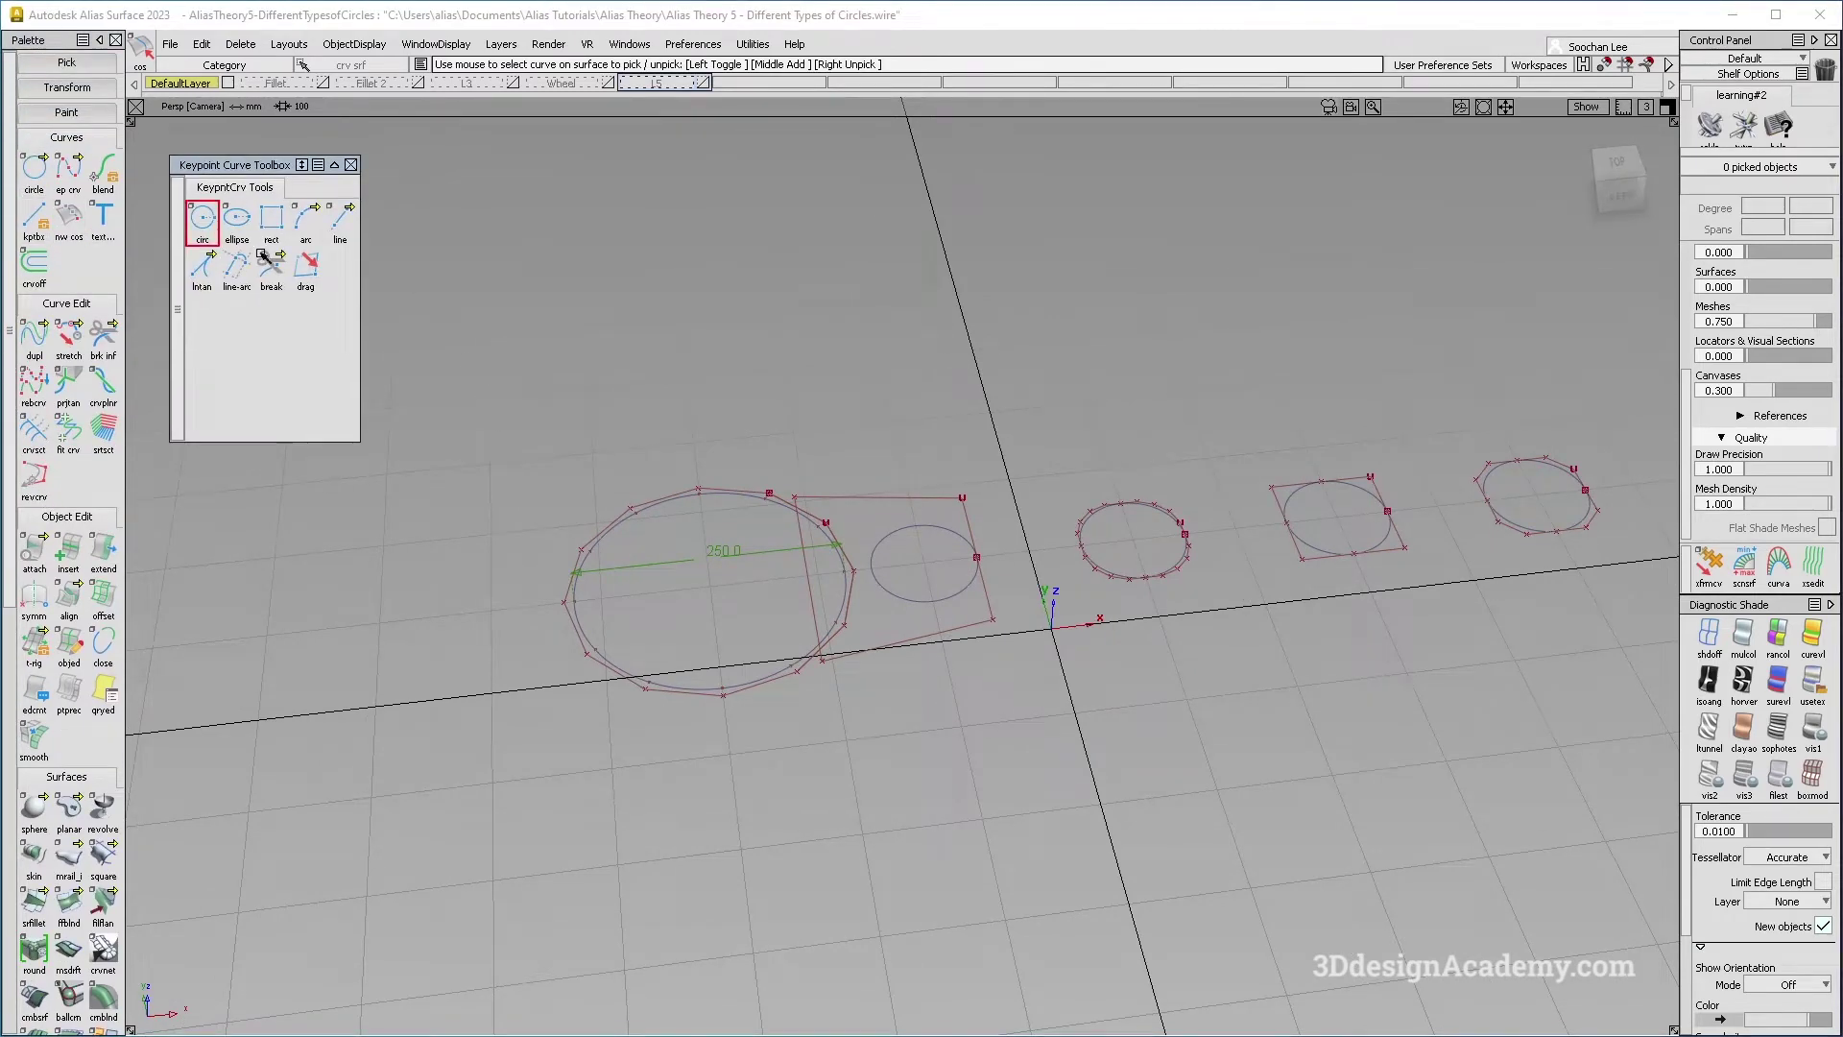
key(F1)
alt+shift+middle_drag(504, 556, 810, 535)
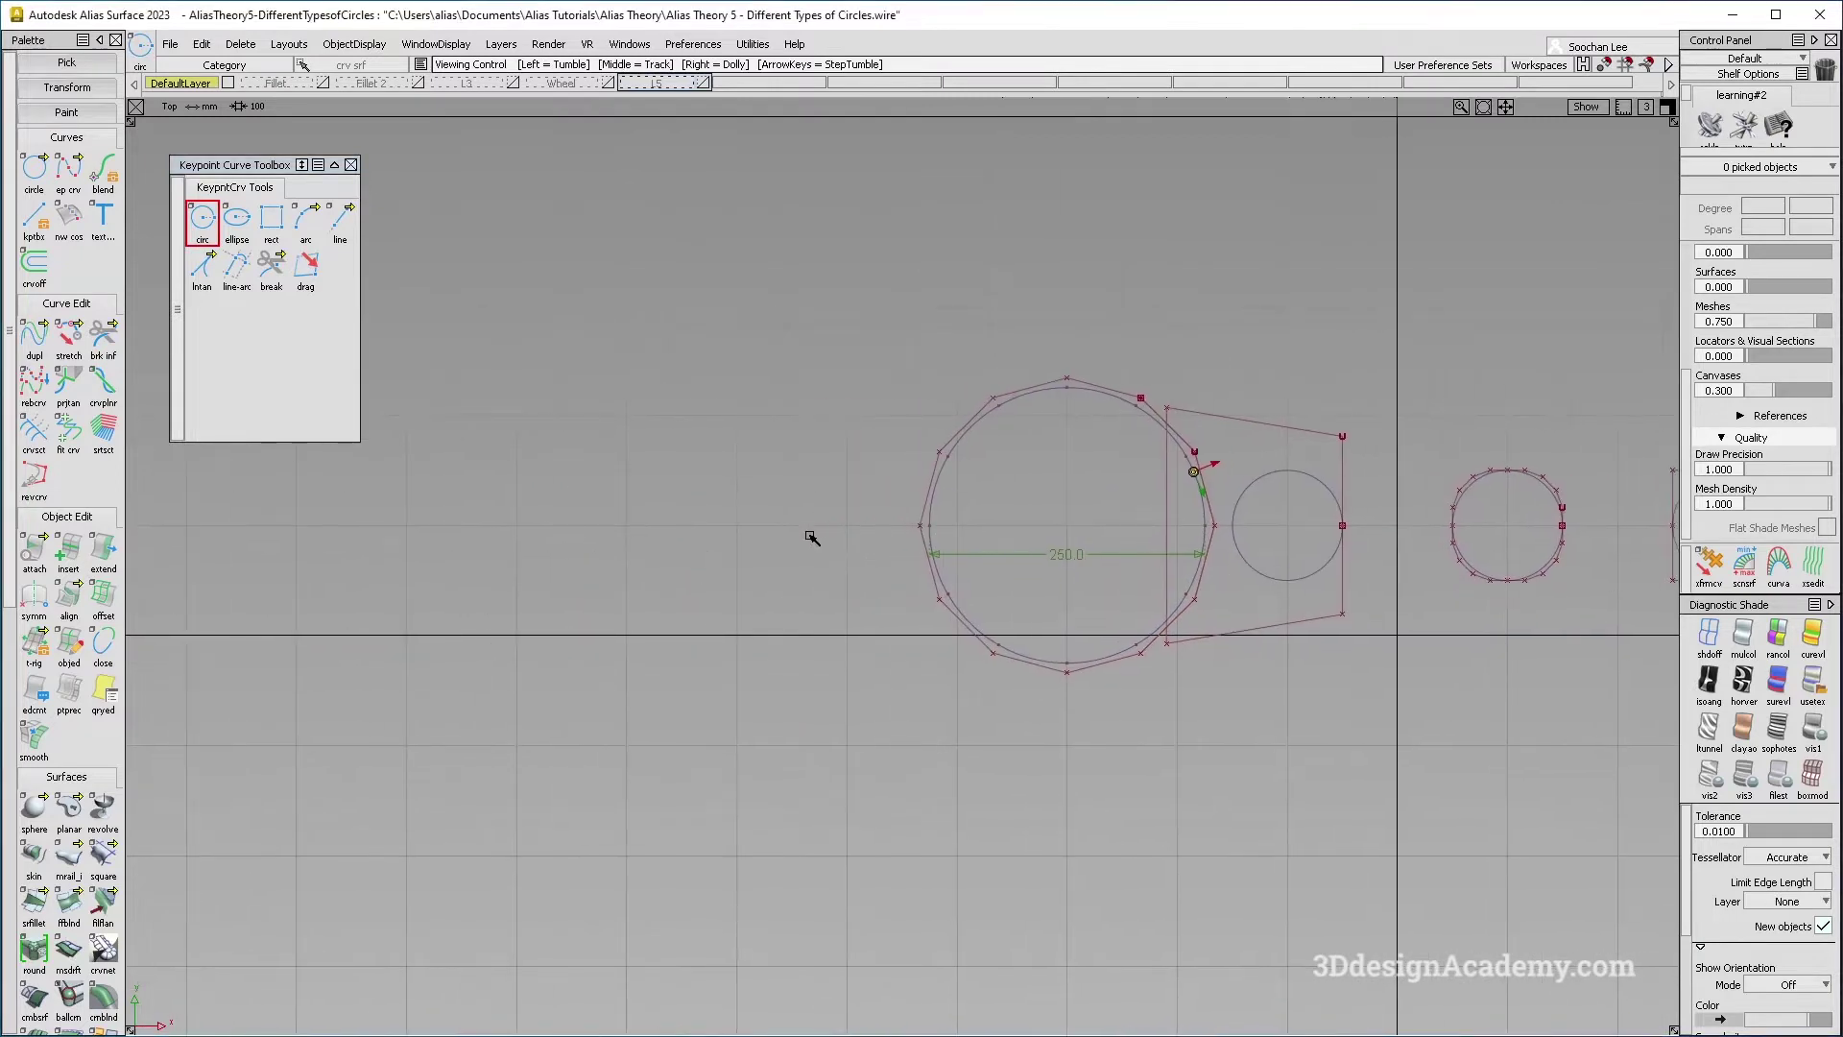
alt+click(733, 529)
mouse_move(825, 542)
mouse_down()
mouse_move(892, 545)
mouse_move(893, 527)
mouse_move(825, 530)
mouse_up()
ctrl+shift+right_drag(909, 634, 876, 517)
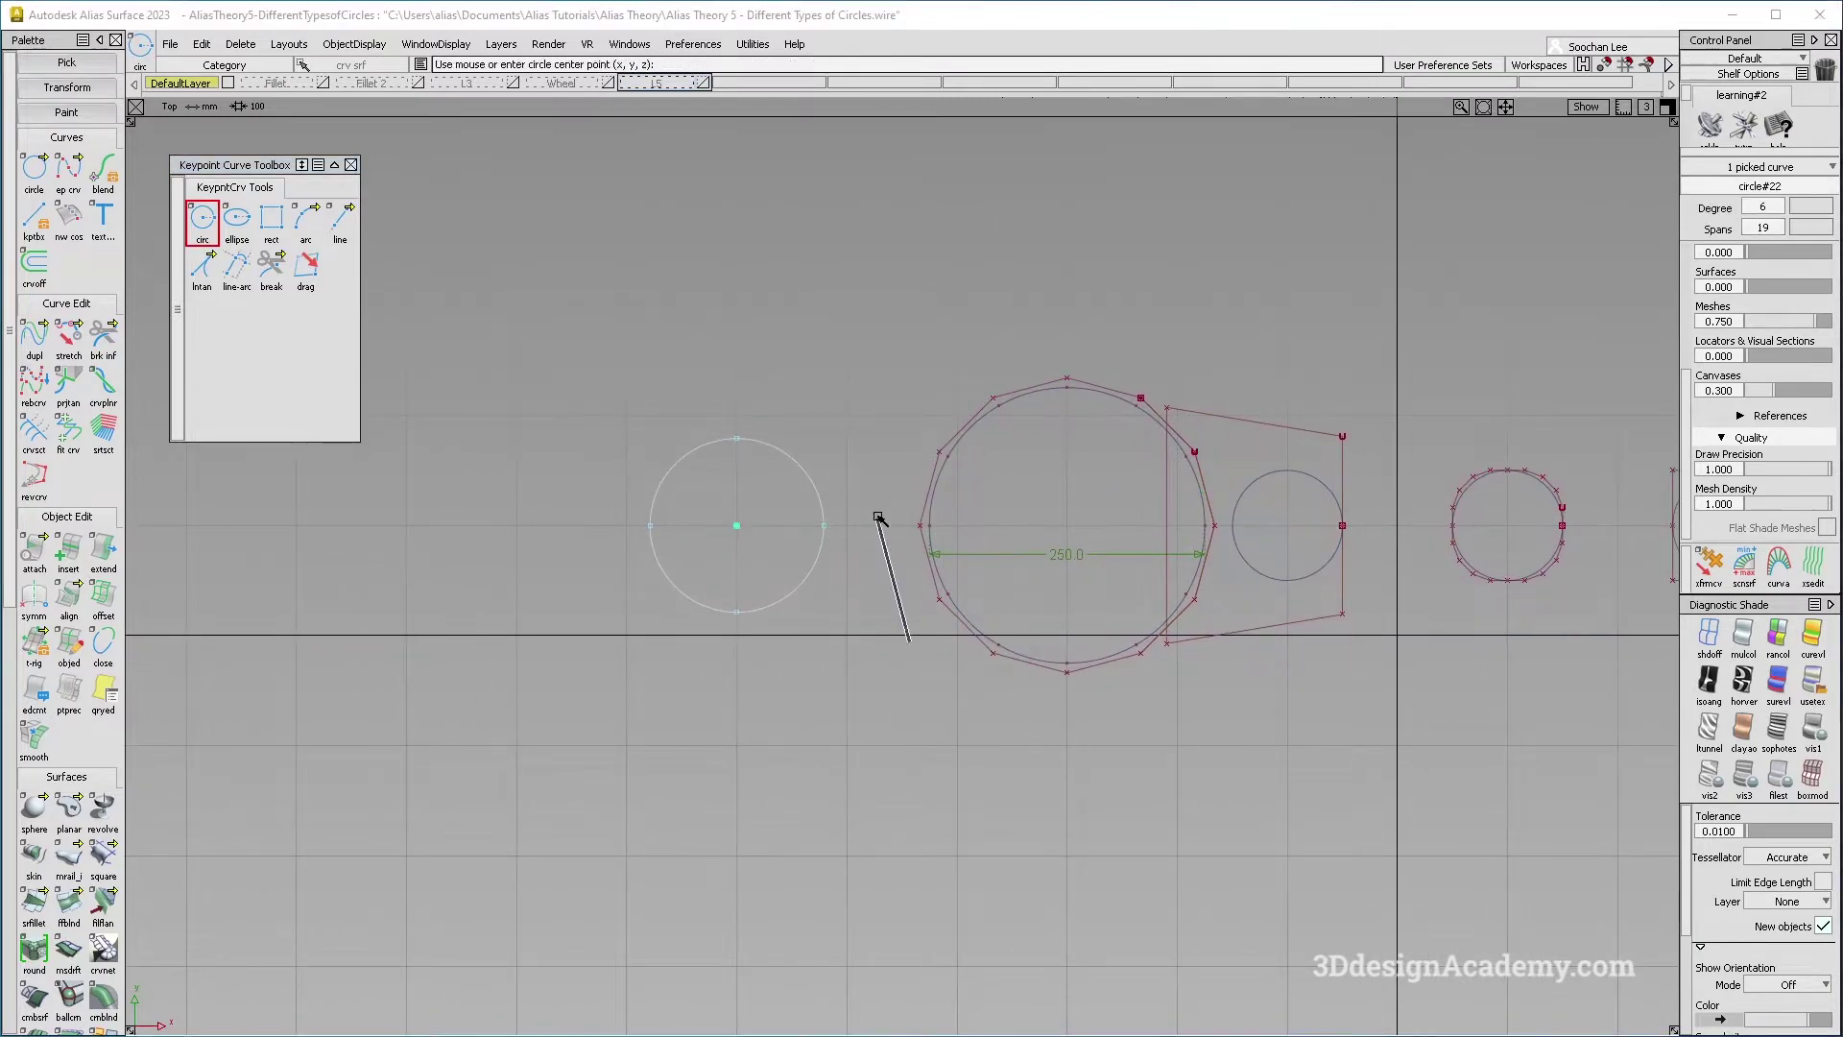
alt+shift+middle_drag(921, 510, 765, 520)
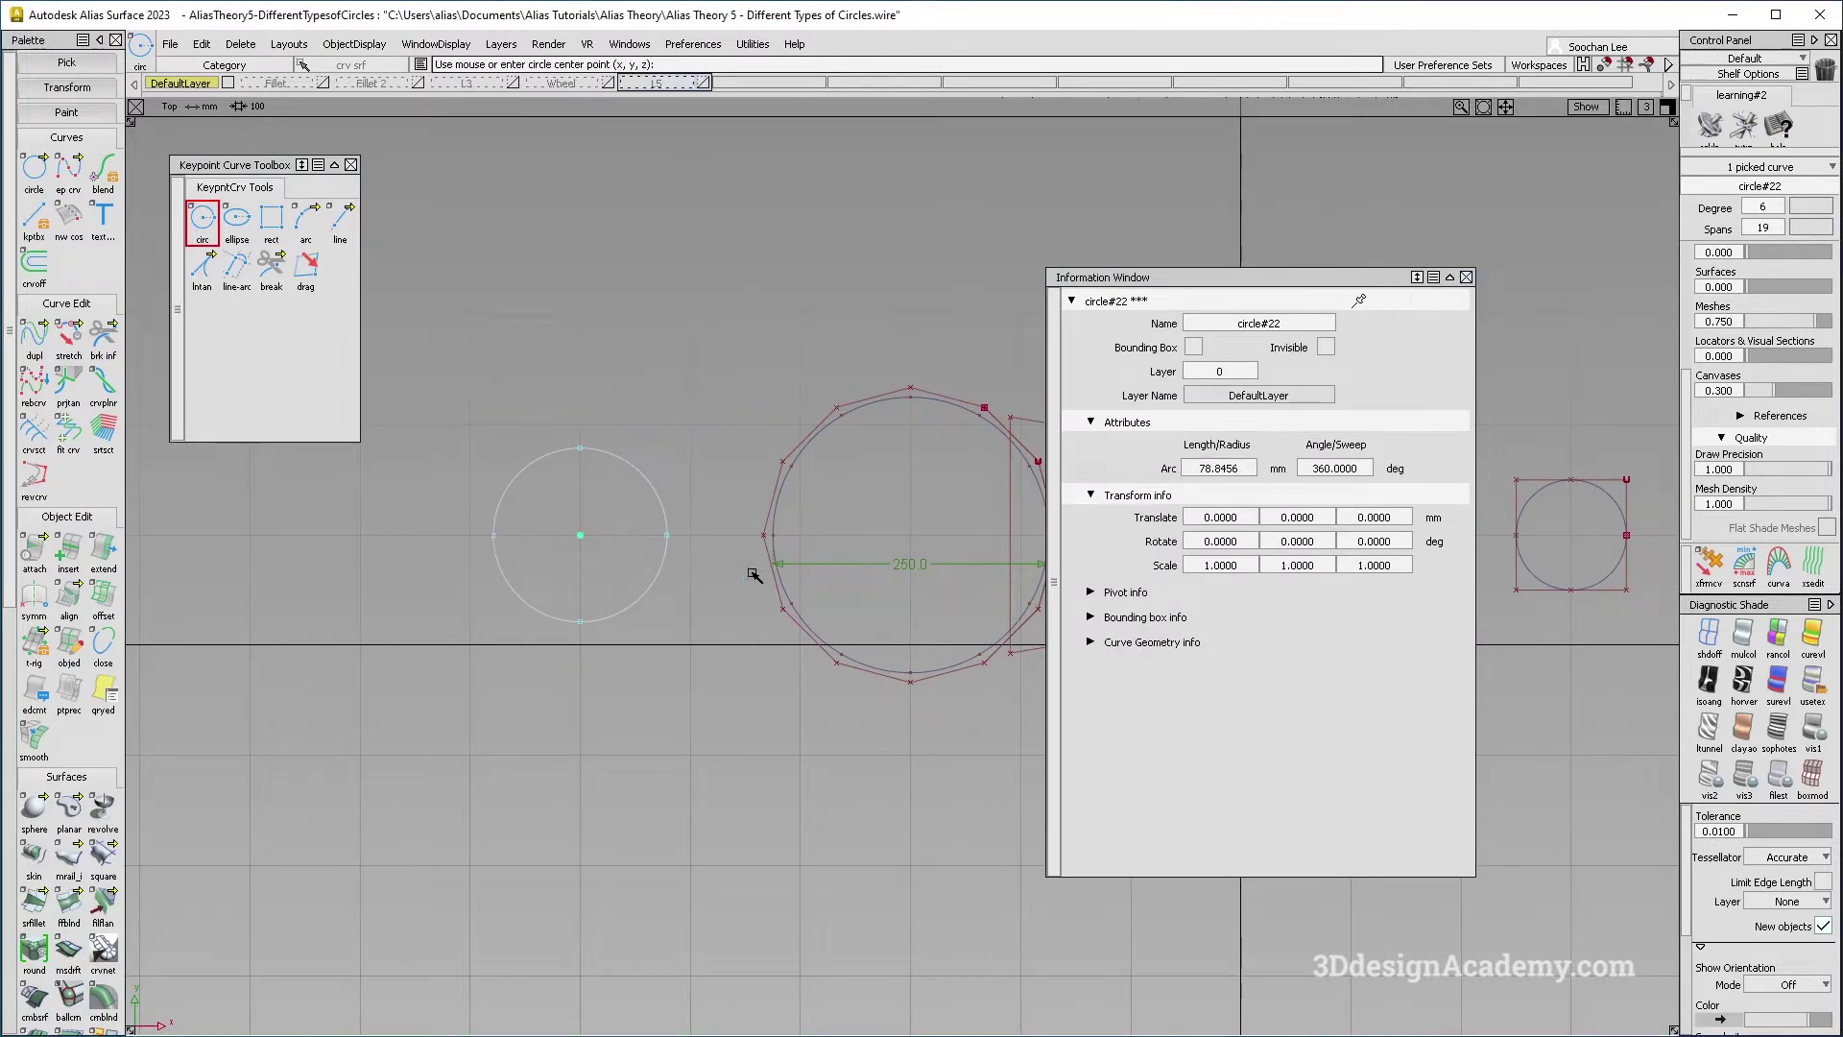
Pick the keypoint circle and set its radius to 75 mm.
ctrl+shift+drag(514, 441, 700, 616)
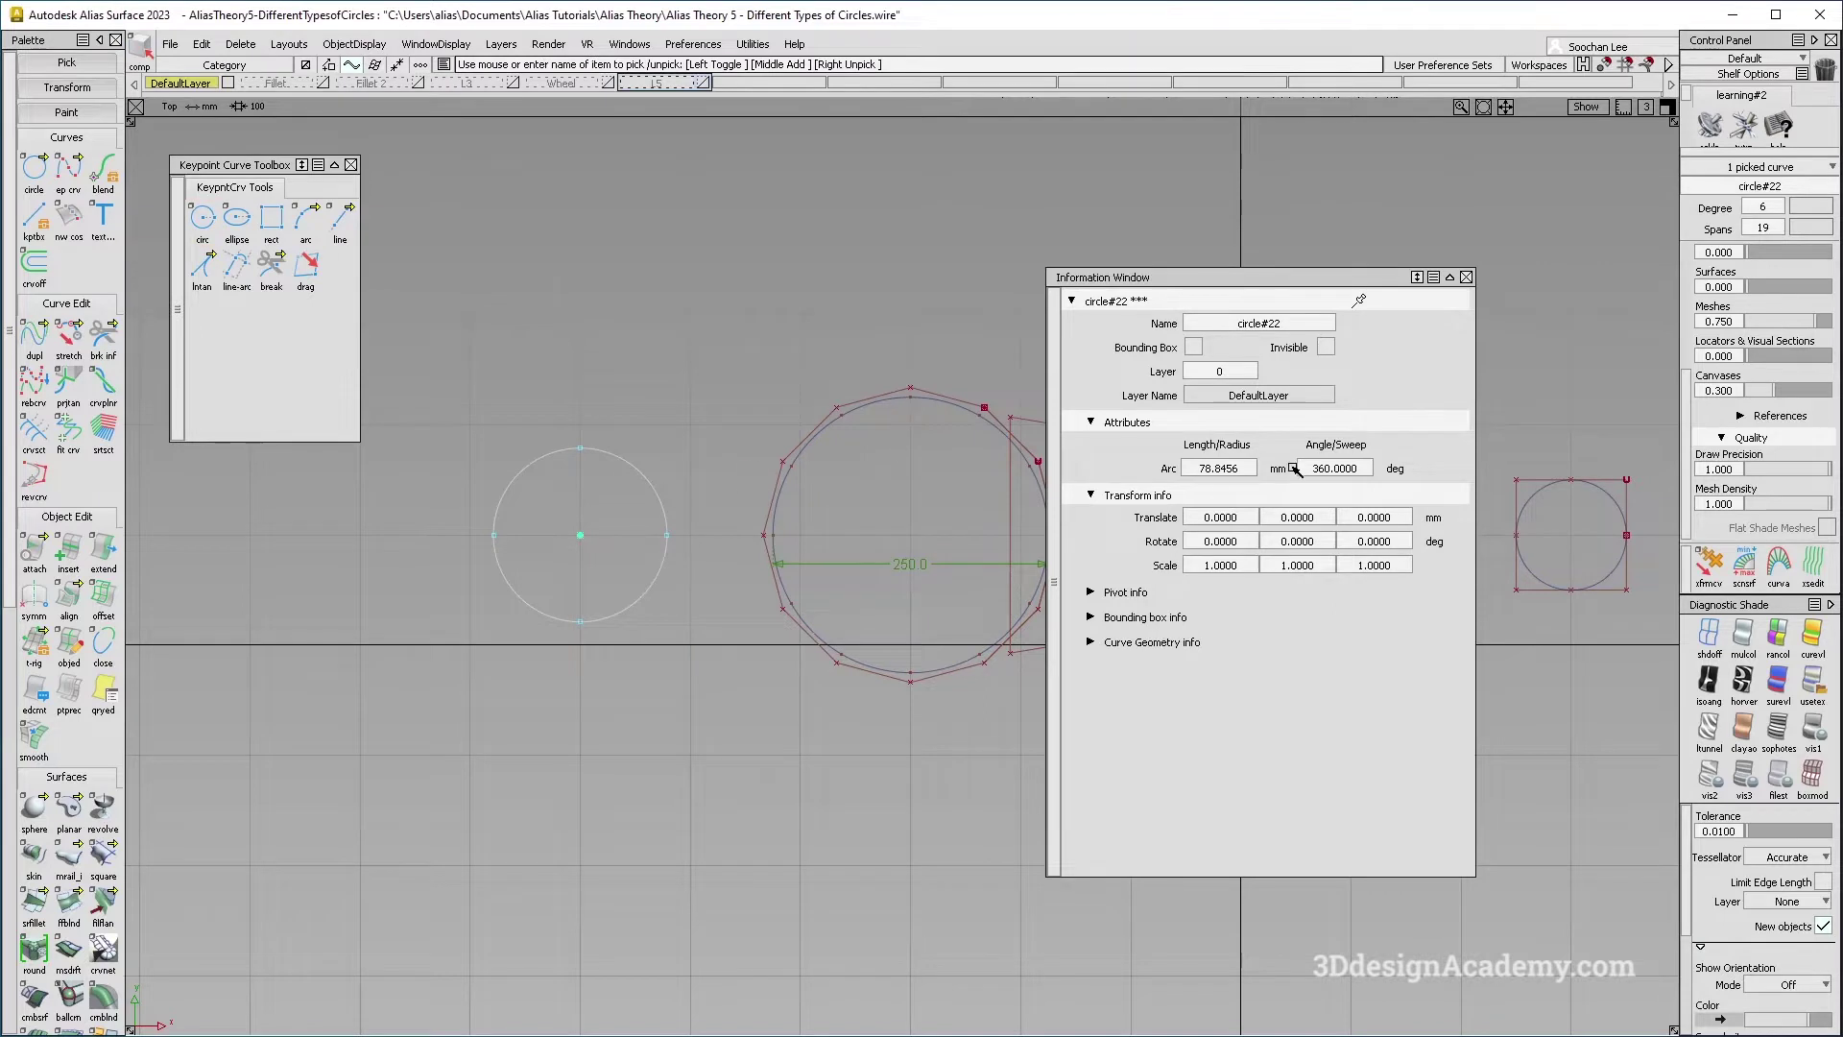
click(1247, 469)
key(BackSpace)
key(BackSpace)
key(BackSpace)
key(BackSpace)
key(BackSpace)
key(BackSpace)
key(BackSpace)
text(75)
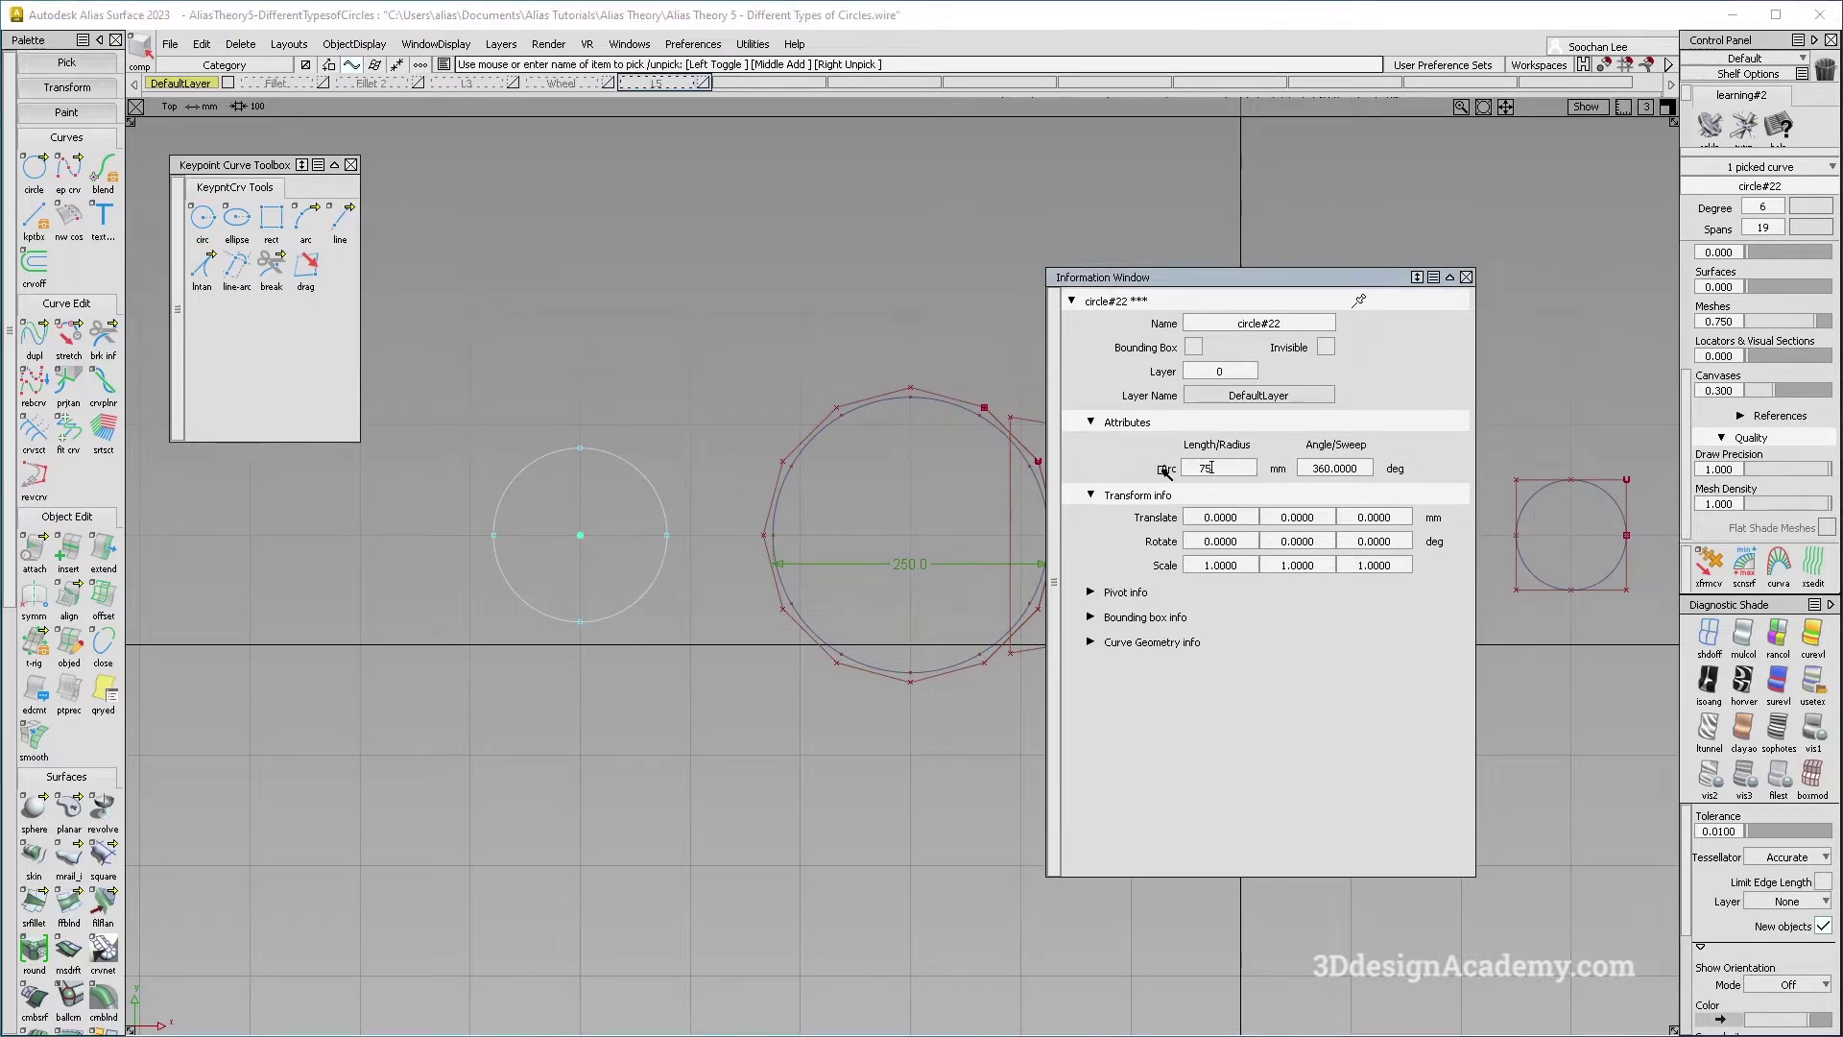
key(Return)
ctrl+shift+right_click(833, 565)
mouse_move(833, 564)
ctrl+shift+right_down()
mouse_move(829, 526)
mouse_move(833, 563)
ctrl+shift+right_up()
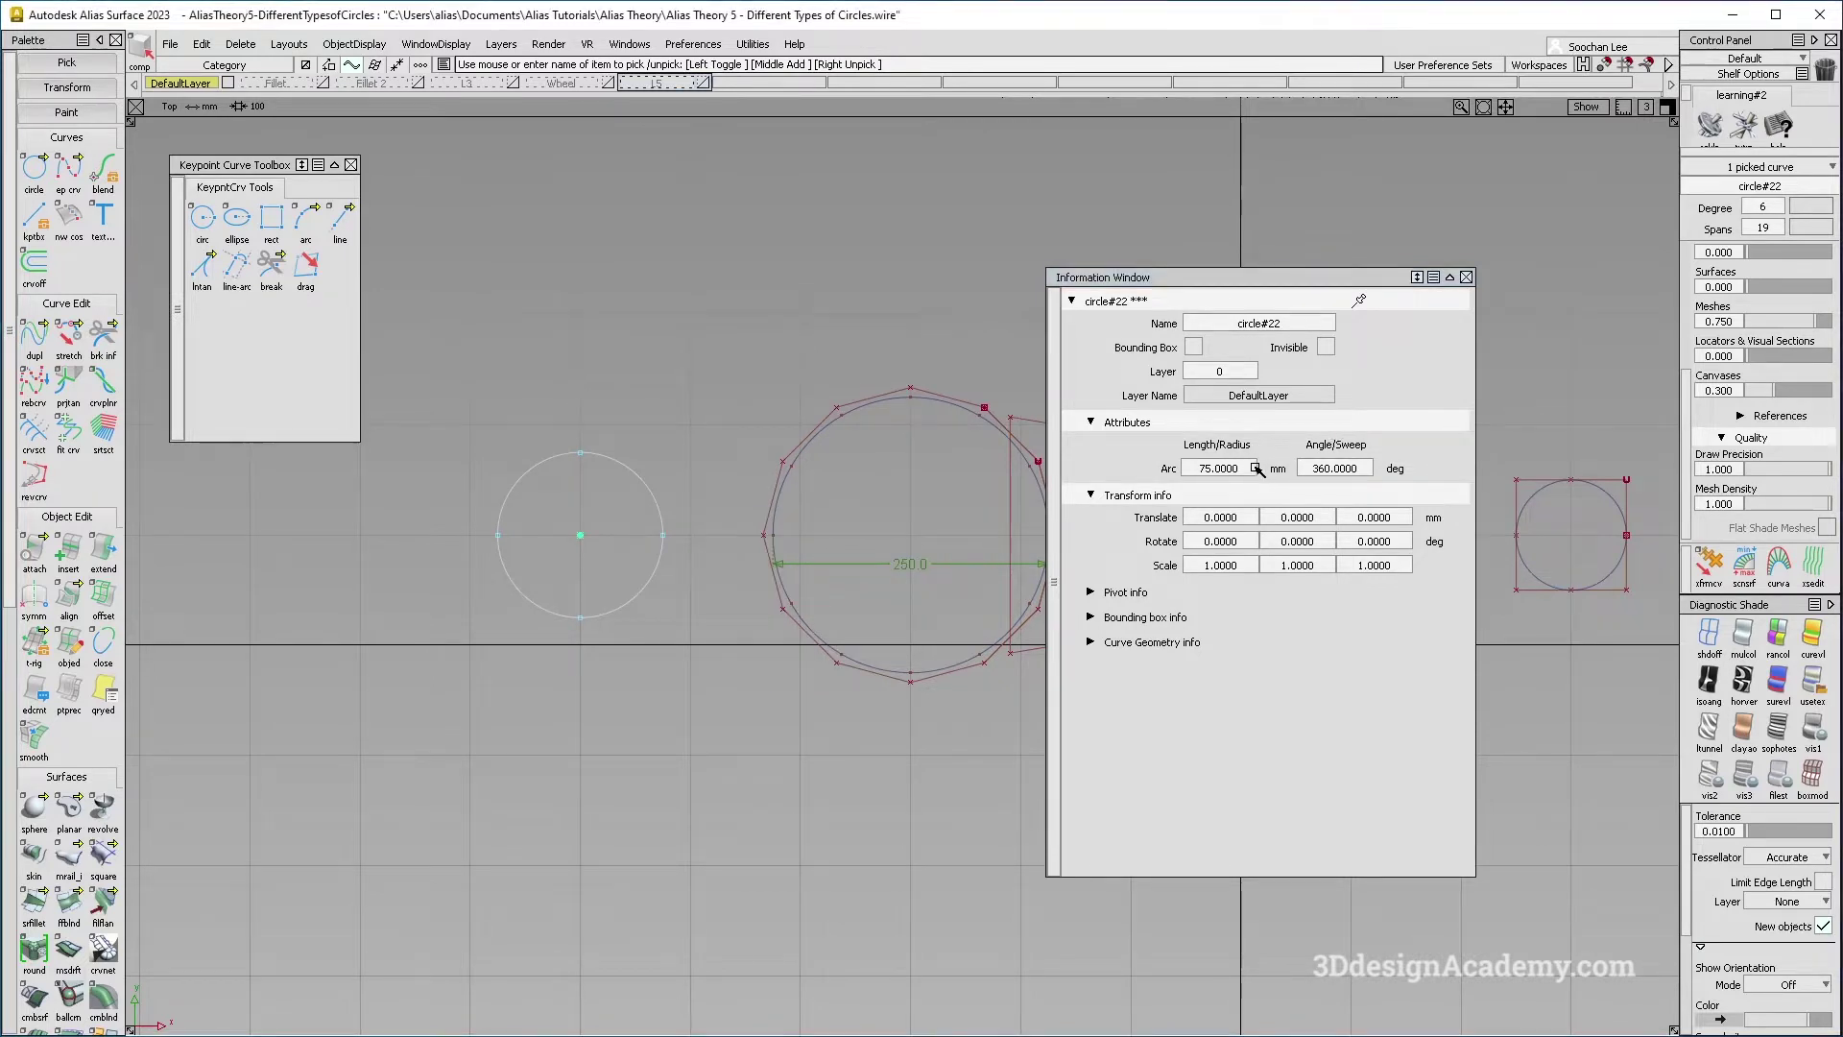
Change the keypoint circle's radius to 100 mm and clear the selection.
drag(1250, 468, 1127, 467)
text(100)
key(Return)
click(407, 659)
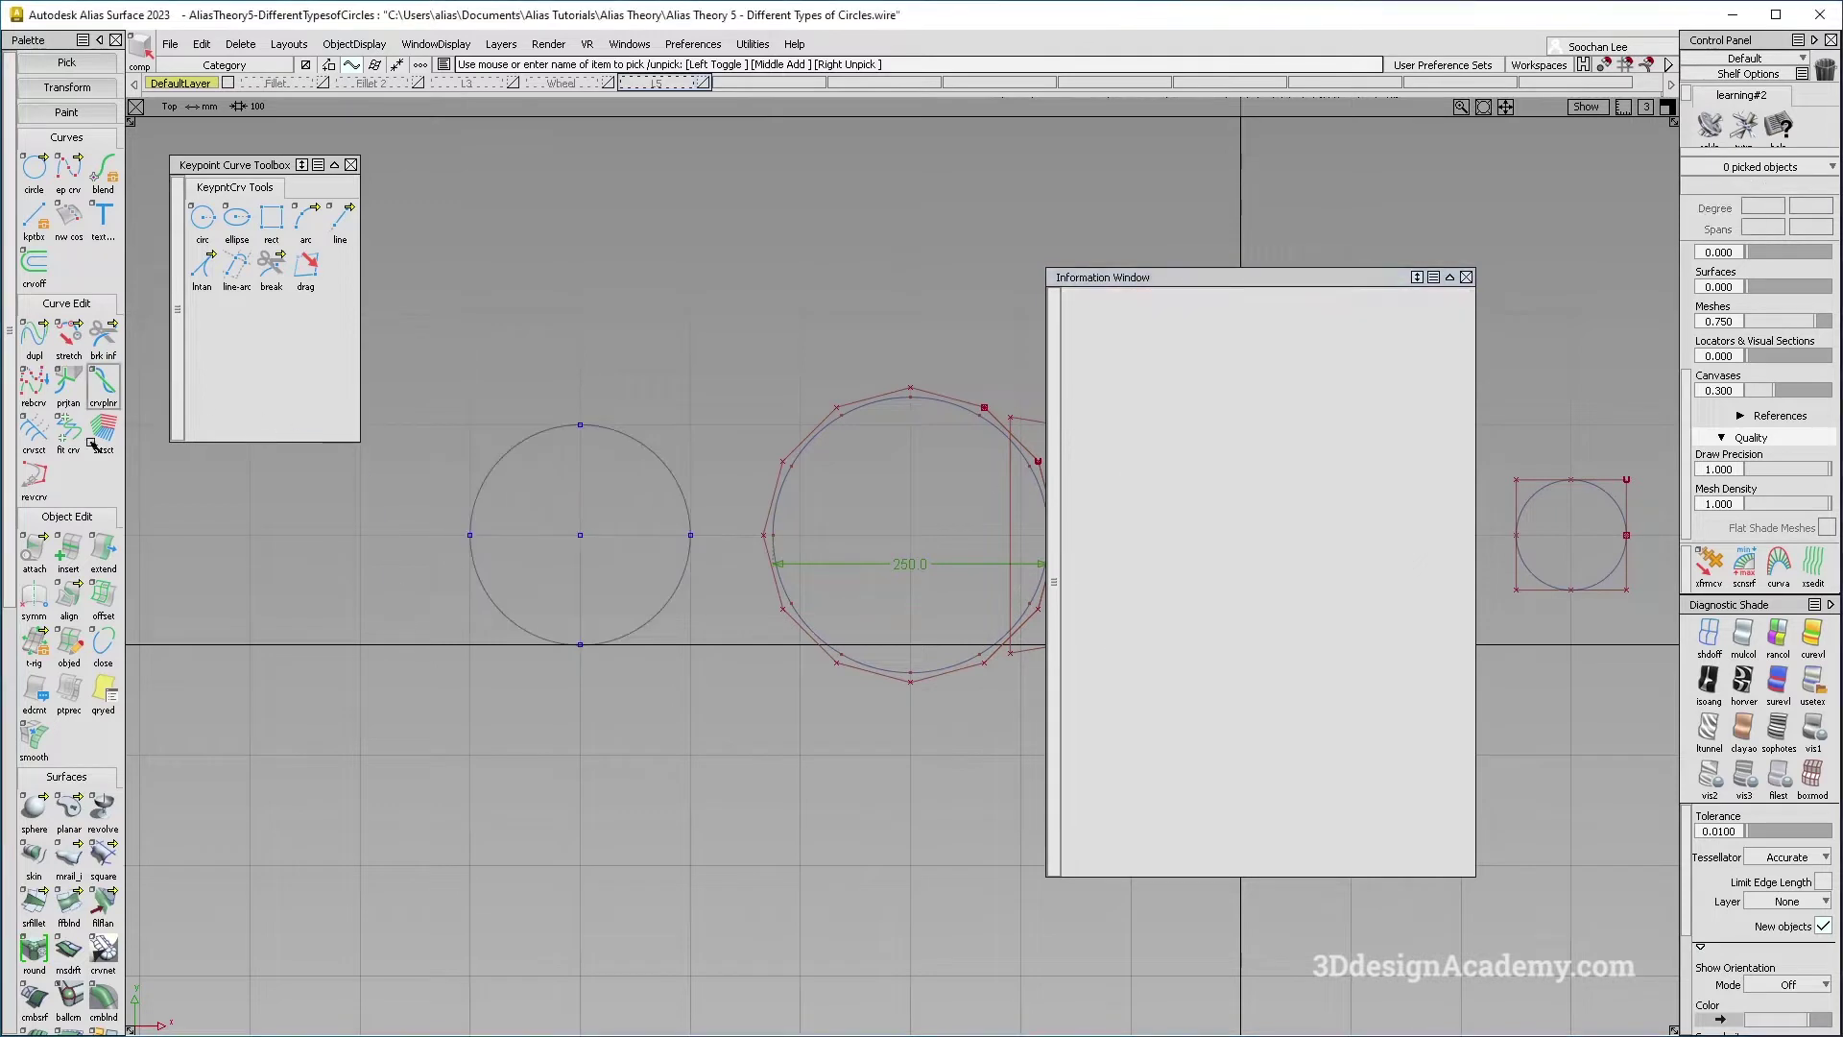
Try to trim the keypoint circle back by about 50 mm with Extend, and undo the change.
click(103, 549)
click(669, 471)
ctrl+shift+drag(682, 722, 673, 502)
click(676, 479)
click(607, 704)
click(104, 551)
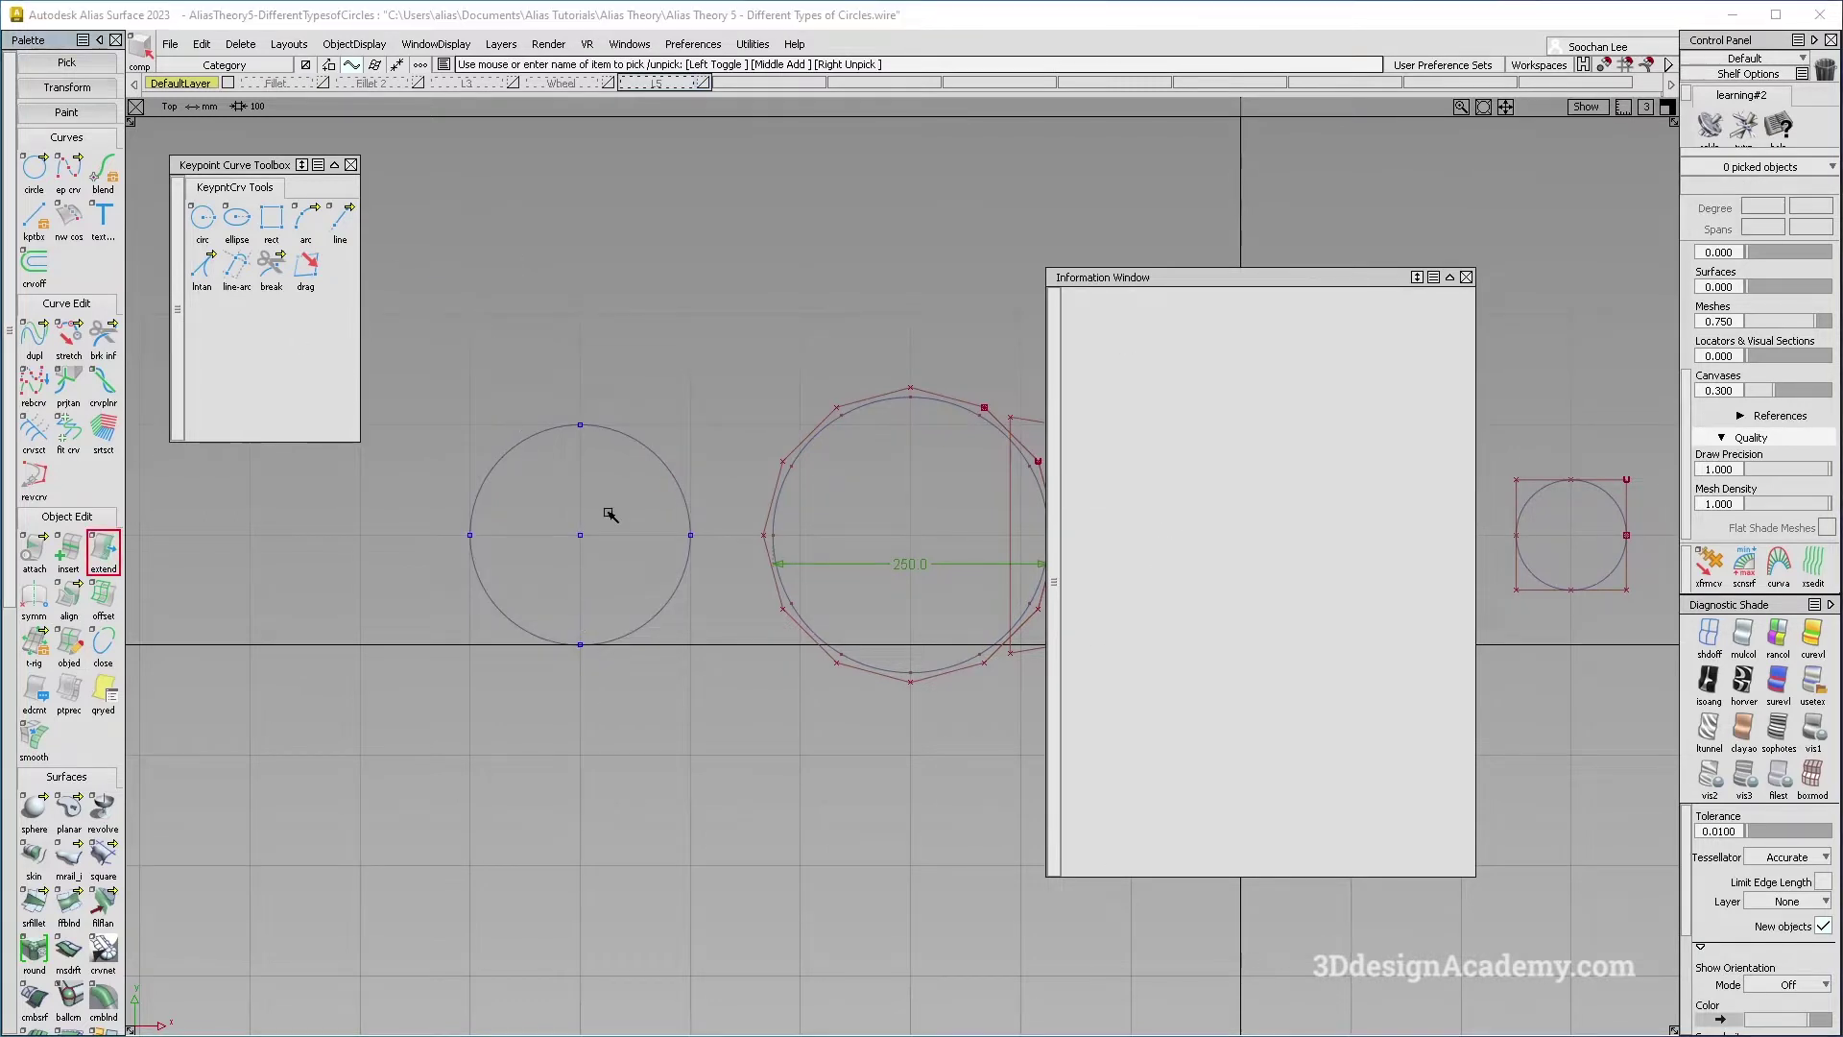
click(669, 466)
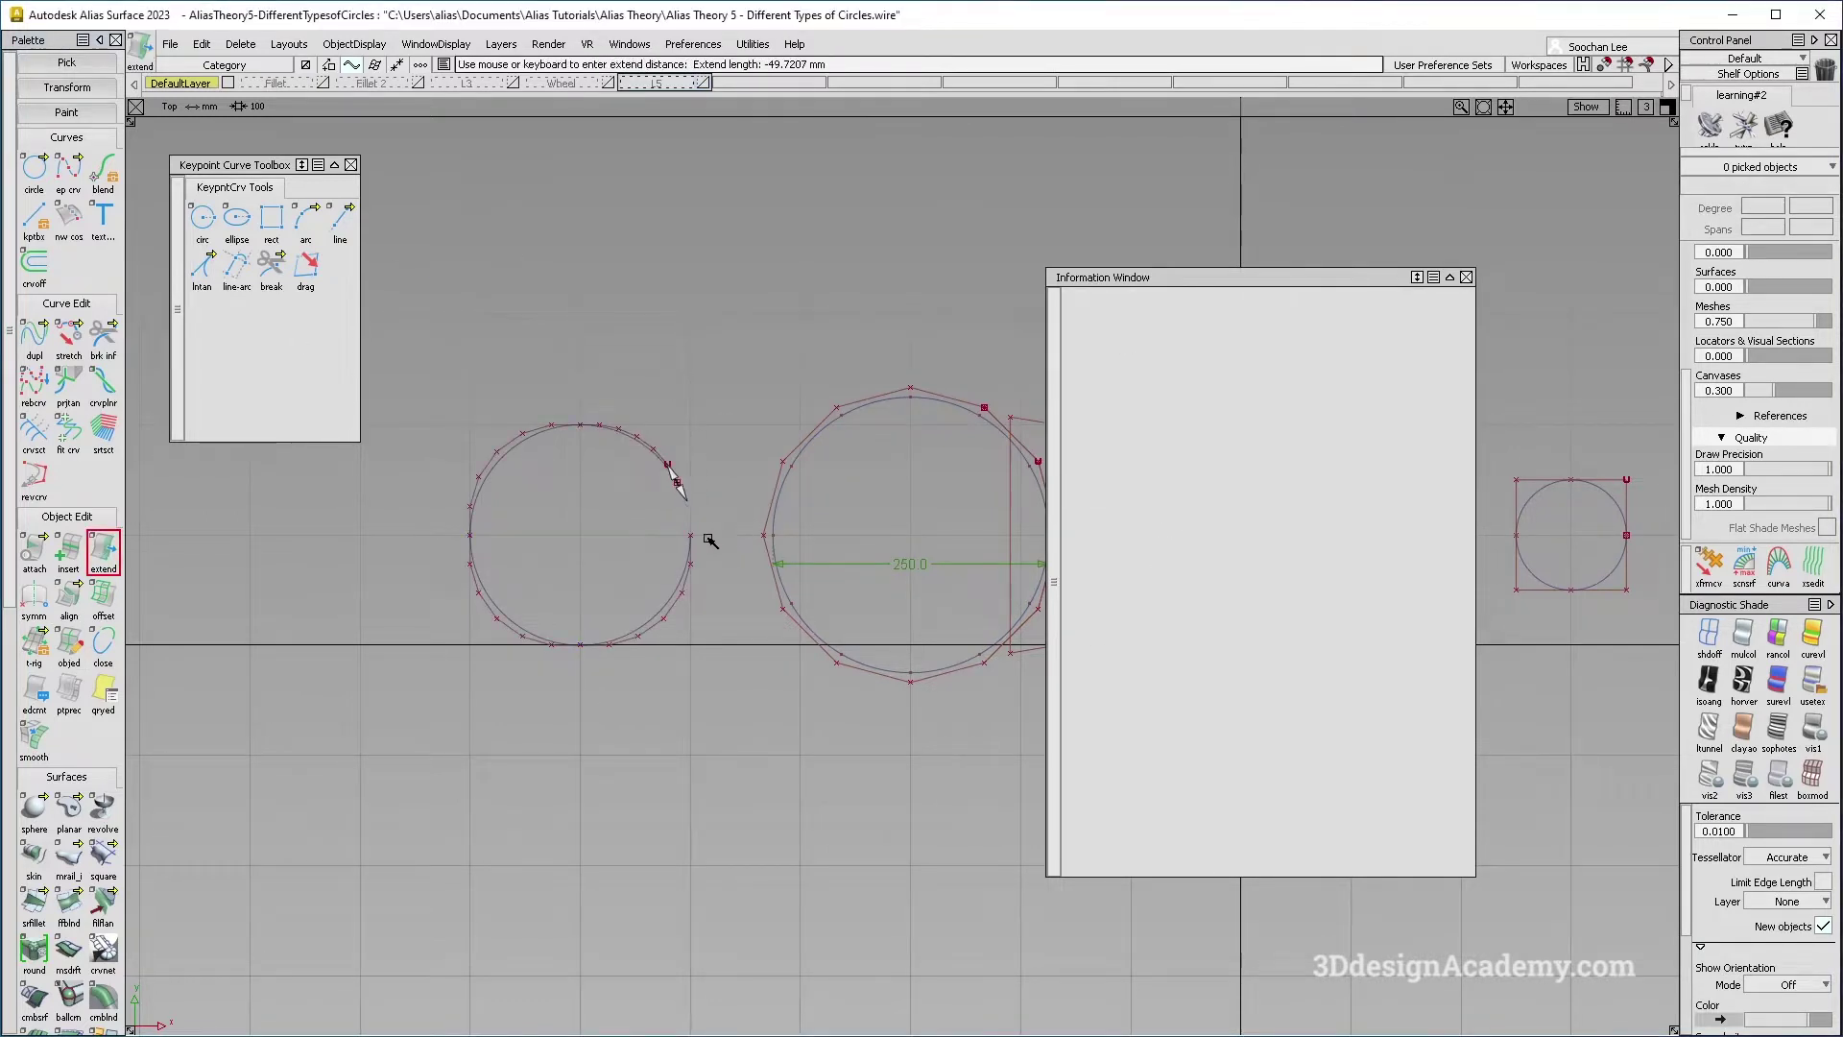
key(ctrl+z)
Pick the keypoint circle again and set its radius to 50 mm.
ctrl+shift+drag(595, 460, 689, 542)
click(690, 539)
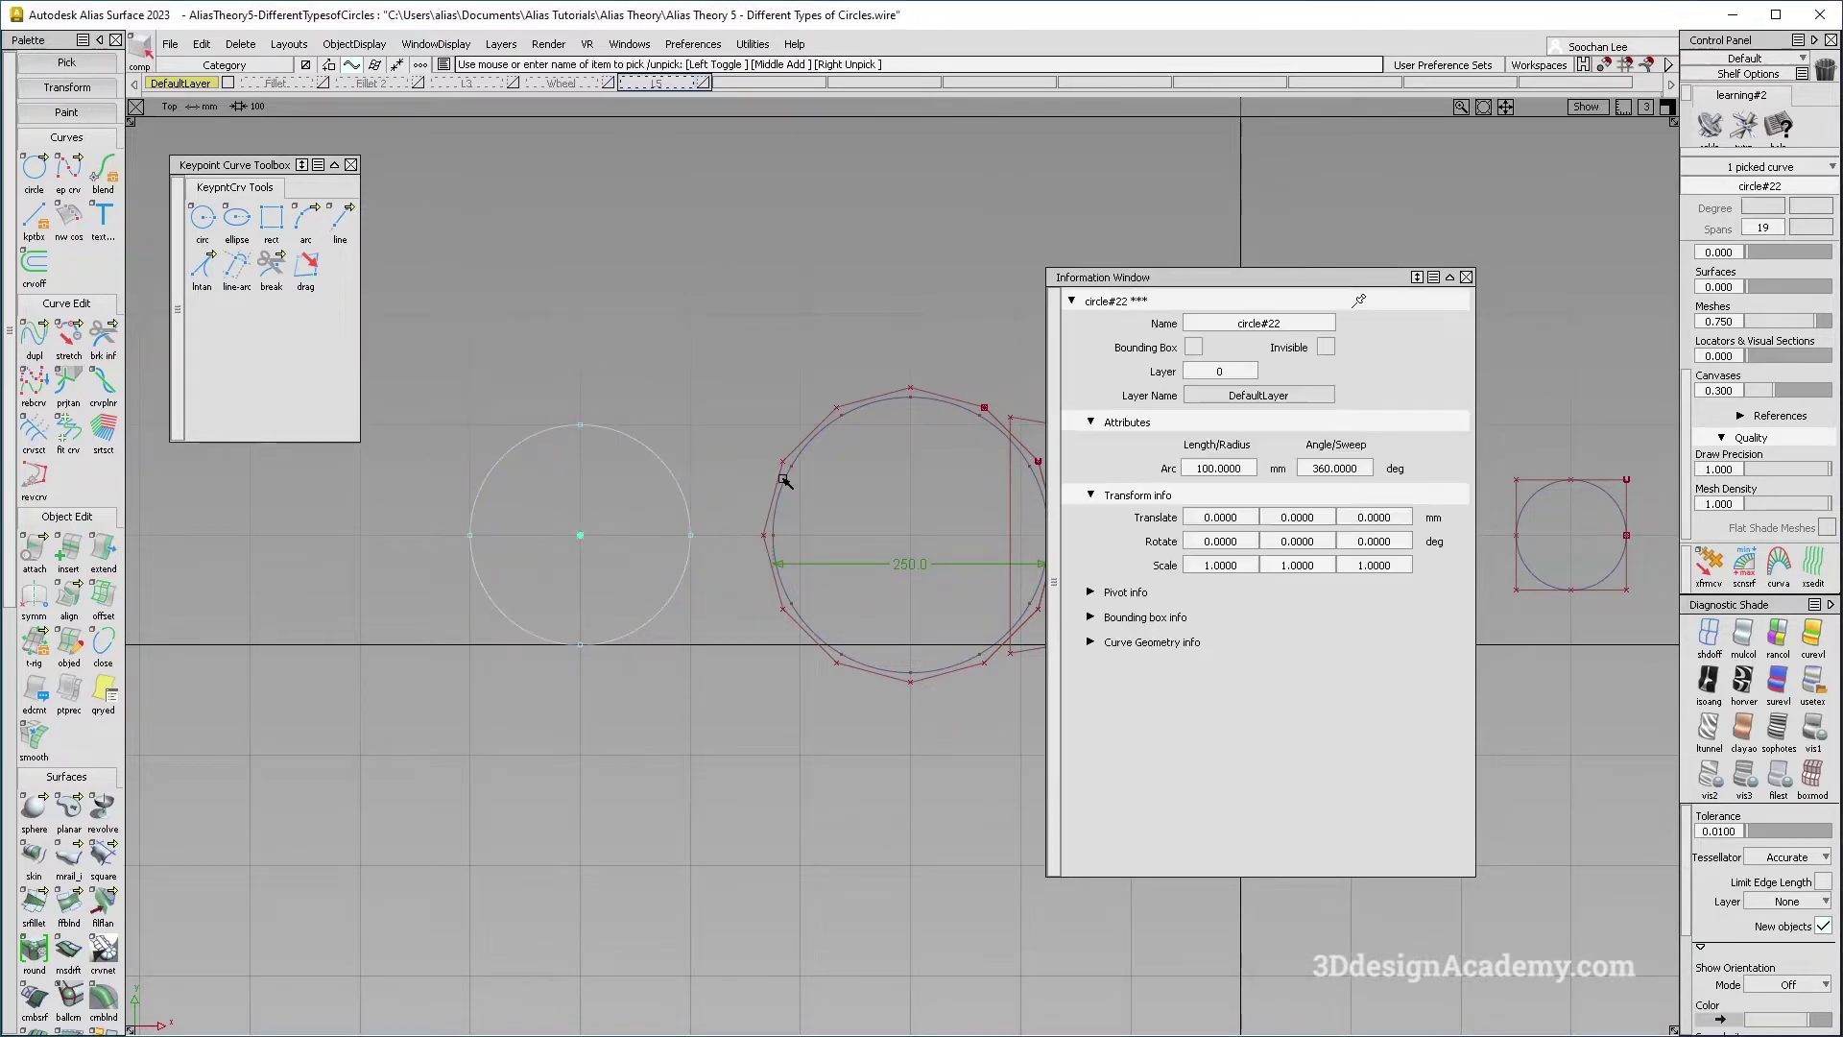
drag(1245, 469, 1149, 475)
text(50)
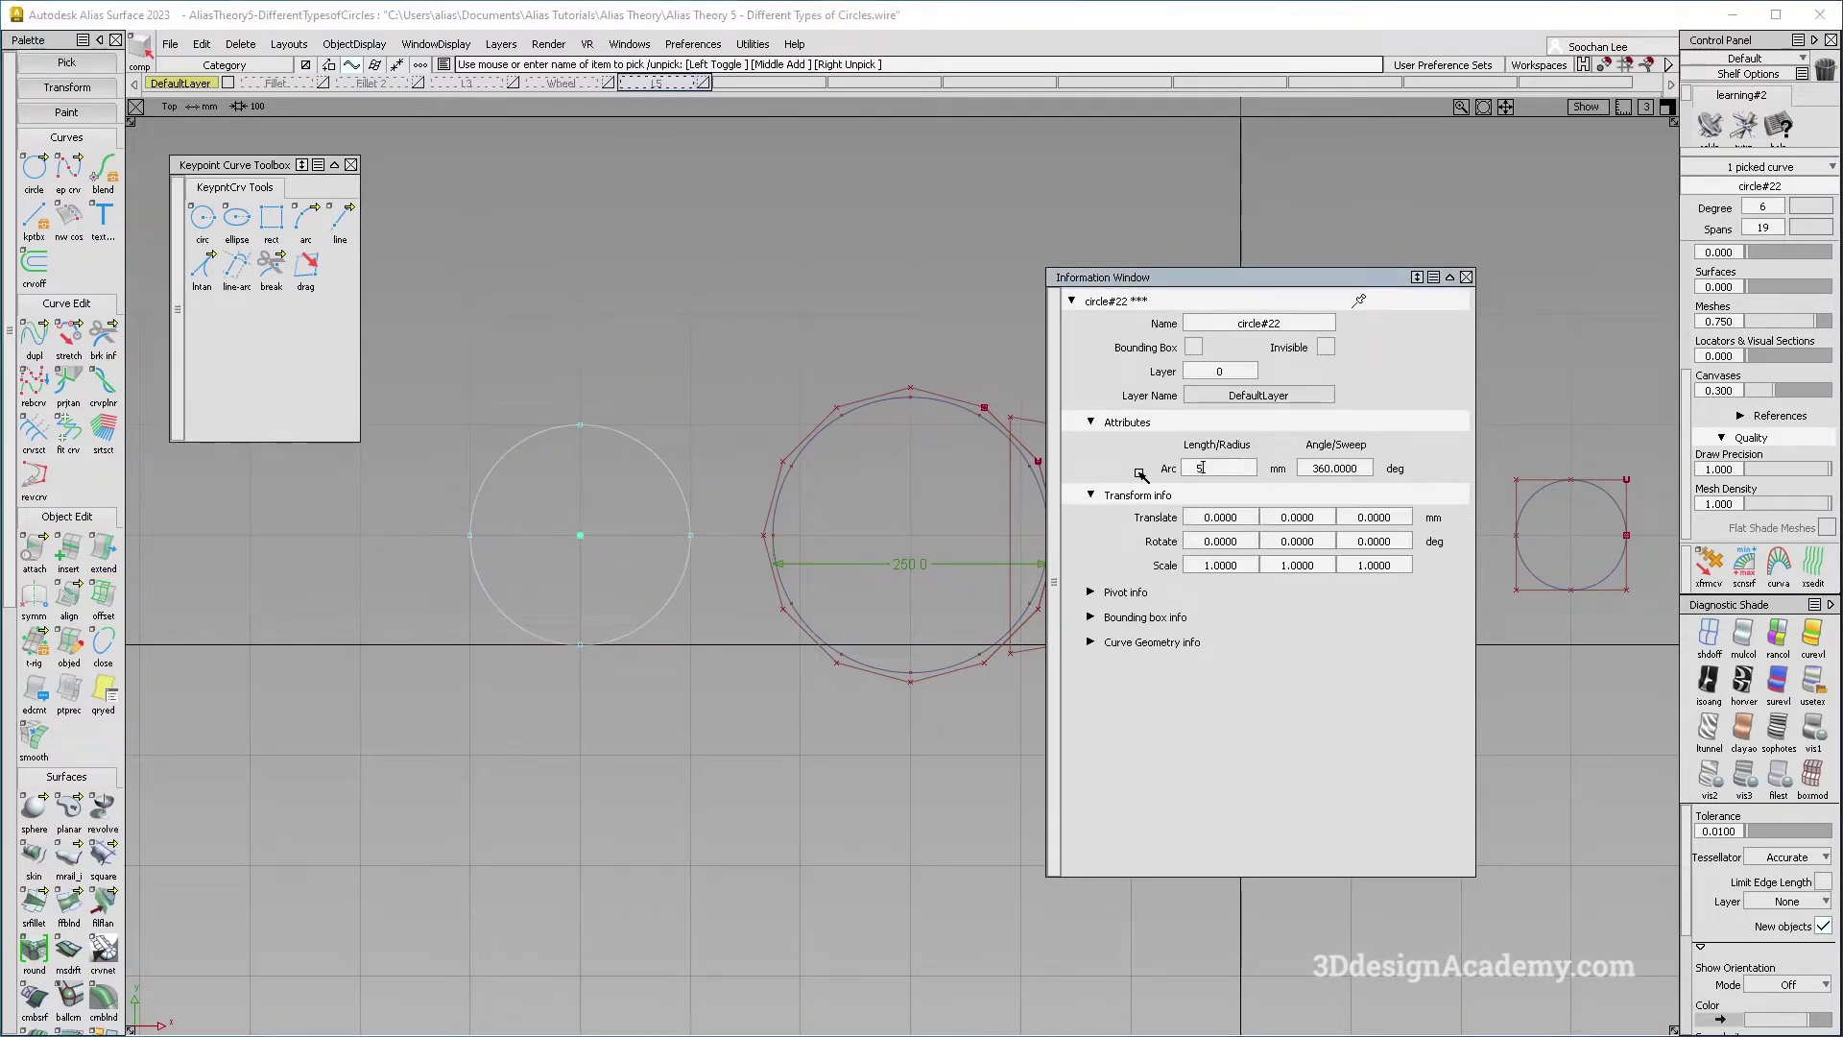
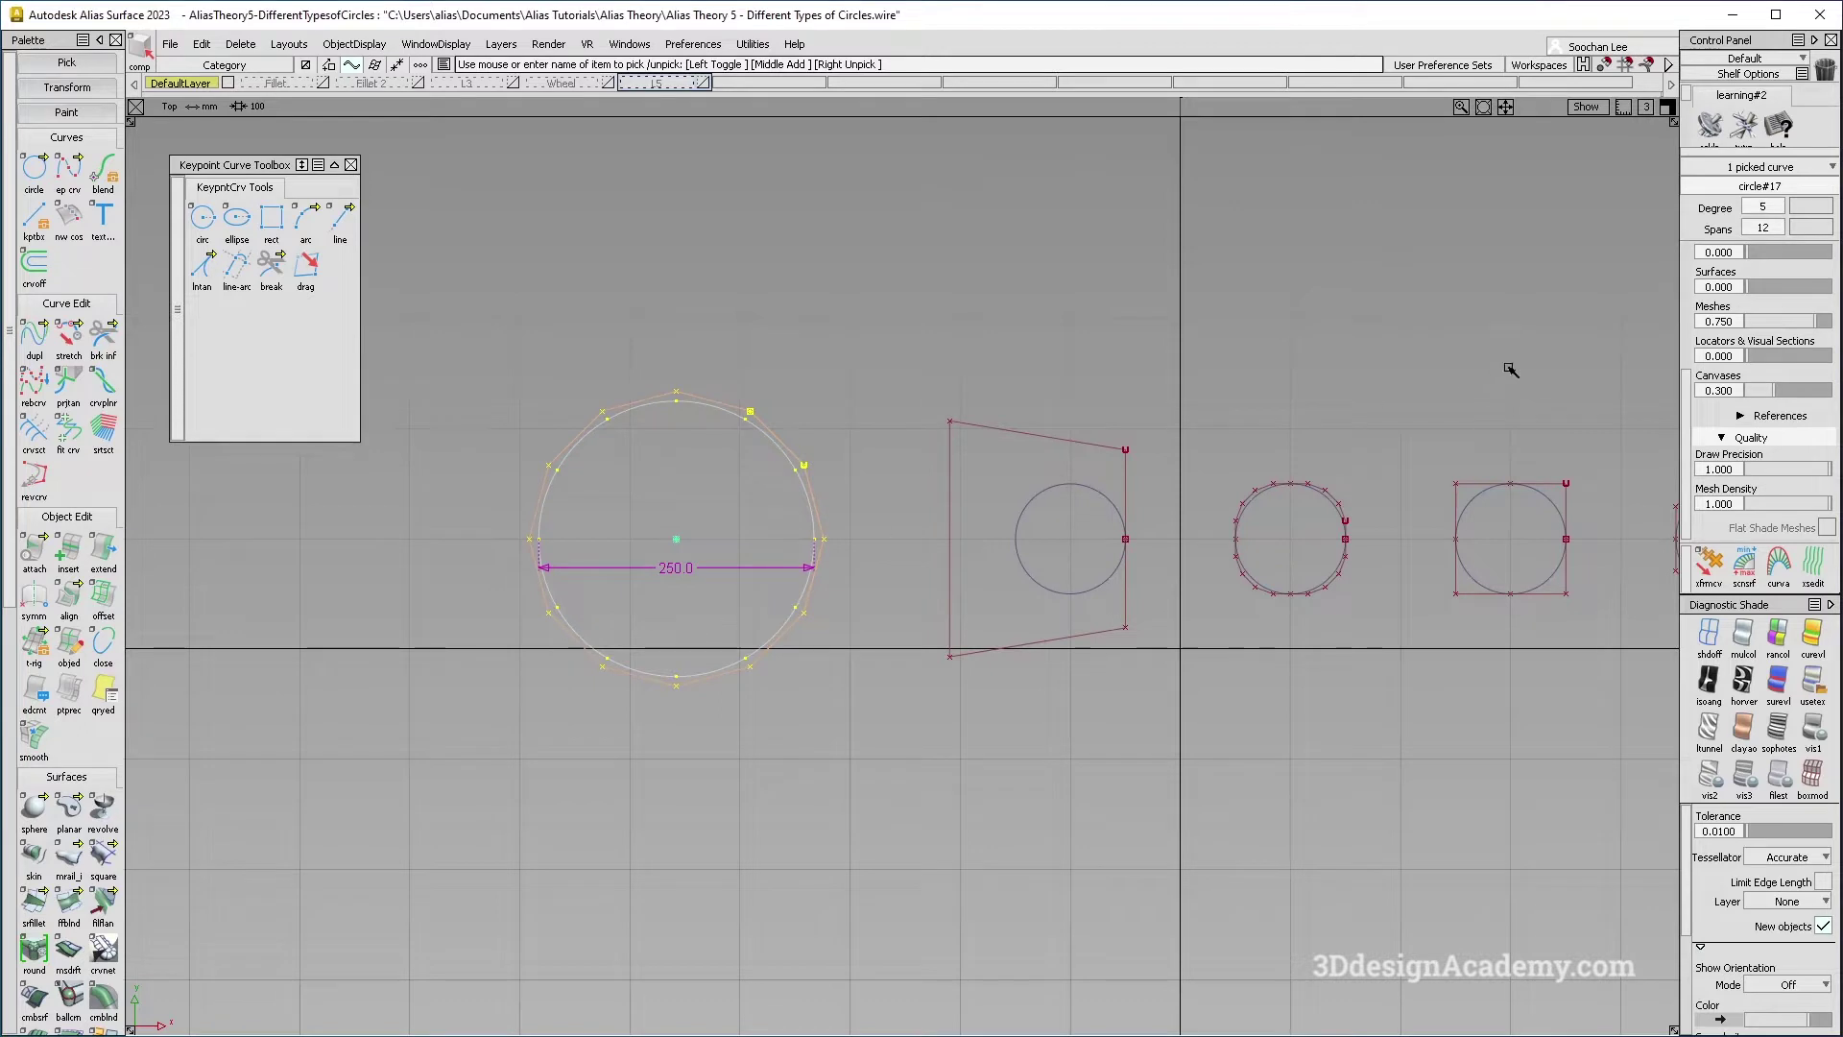
Pick six alternate CVs around the 250 mm periodic circle and scale them inward into a rounded hexagonal shape.
click(825, 573)
ctrl+shift+drag(680, 395, 675, 386)
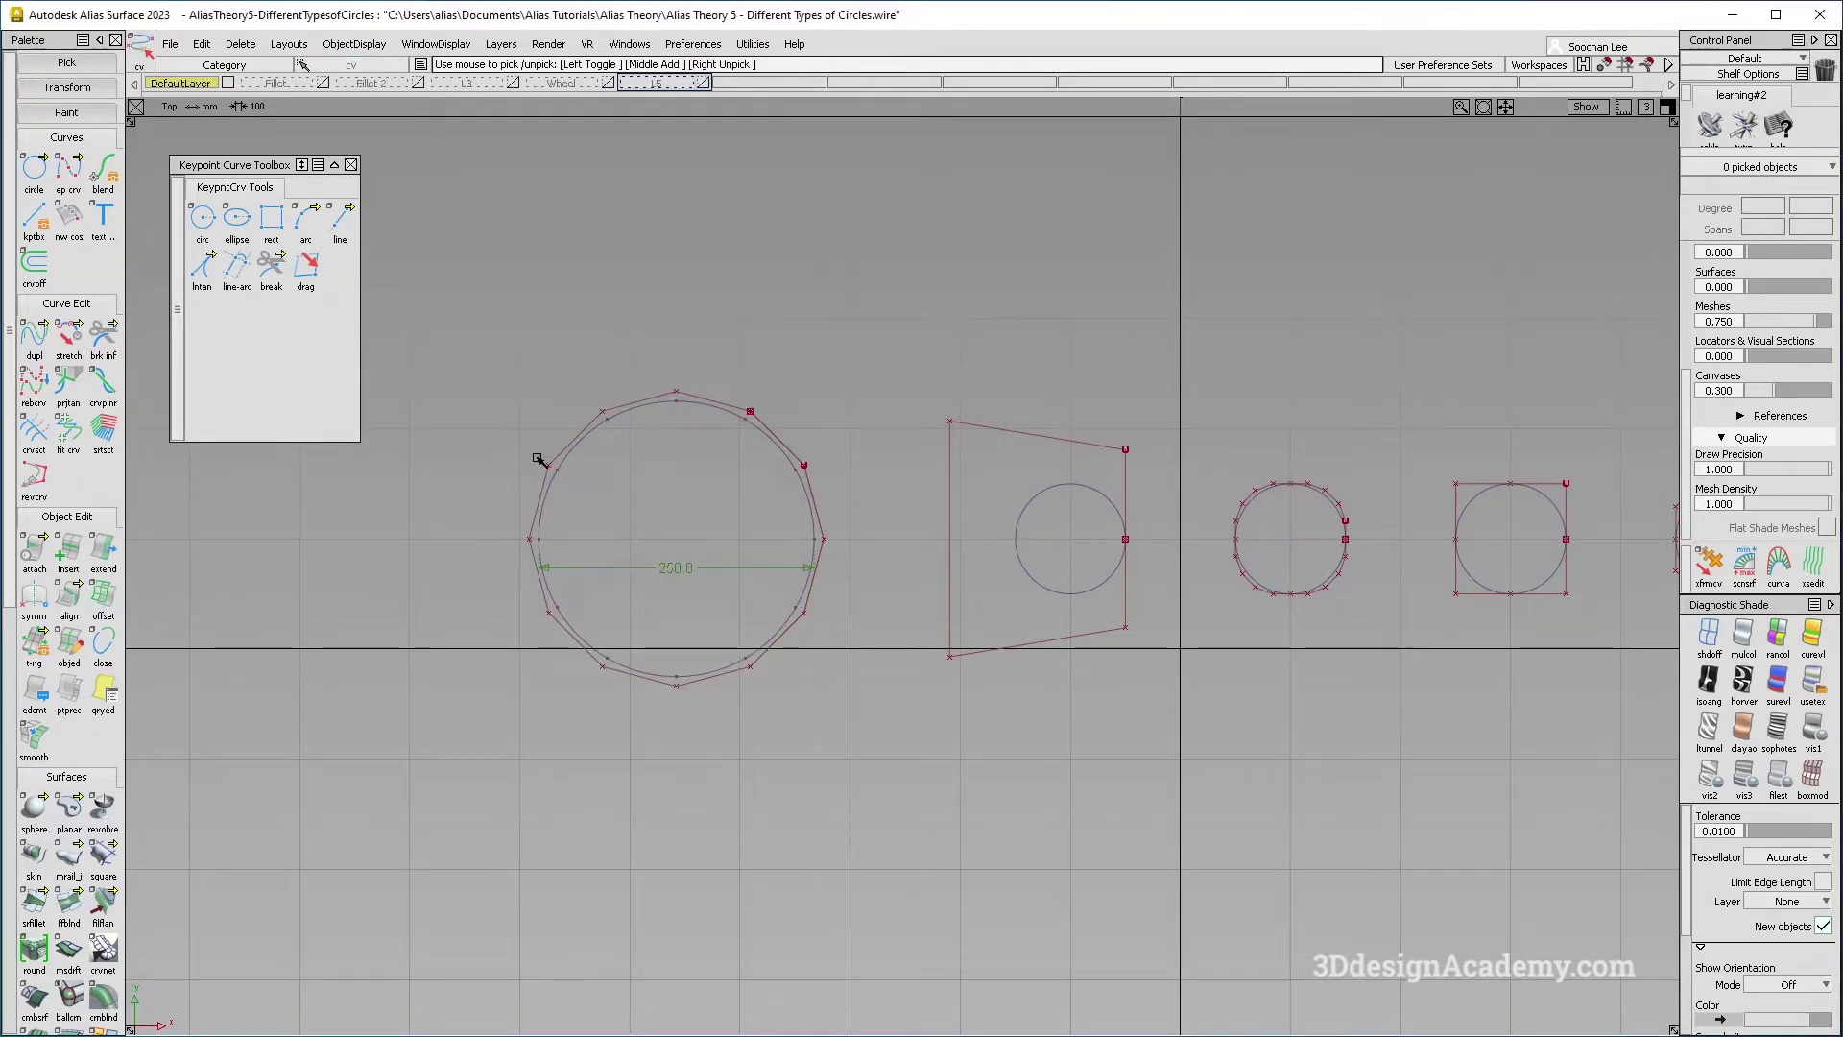
click(662, 389)
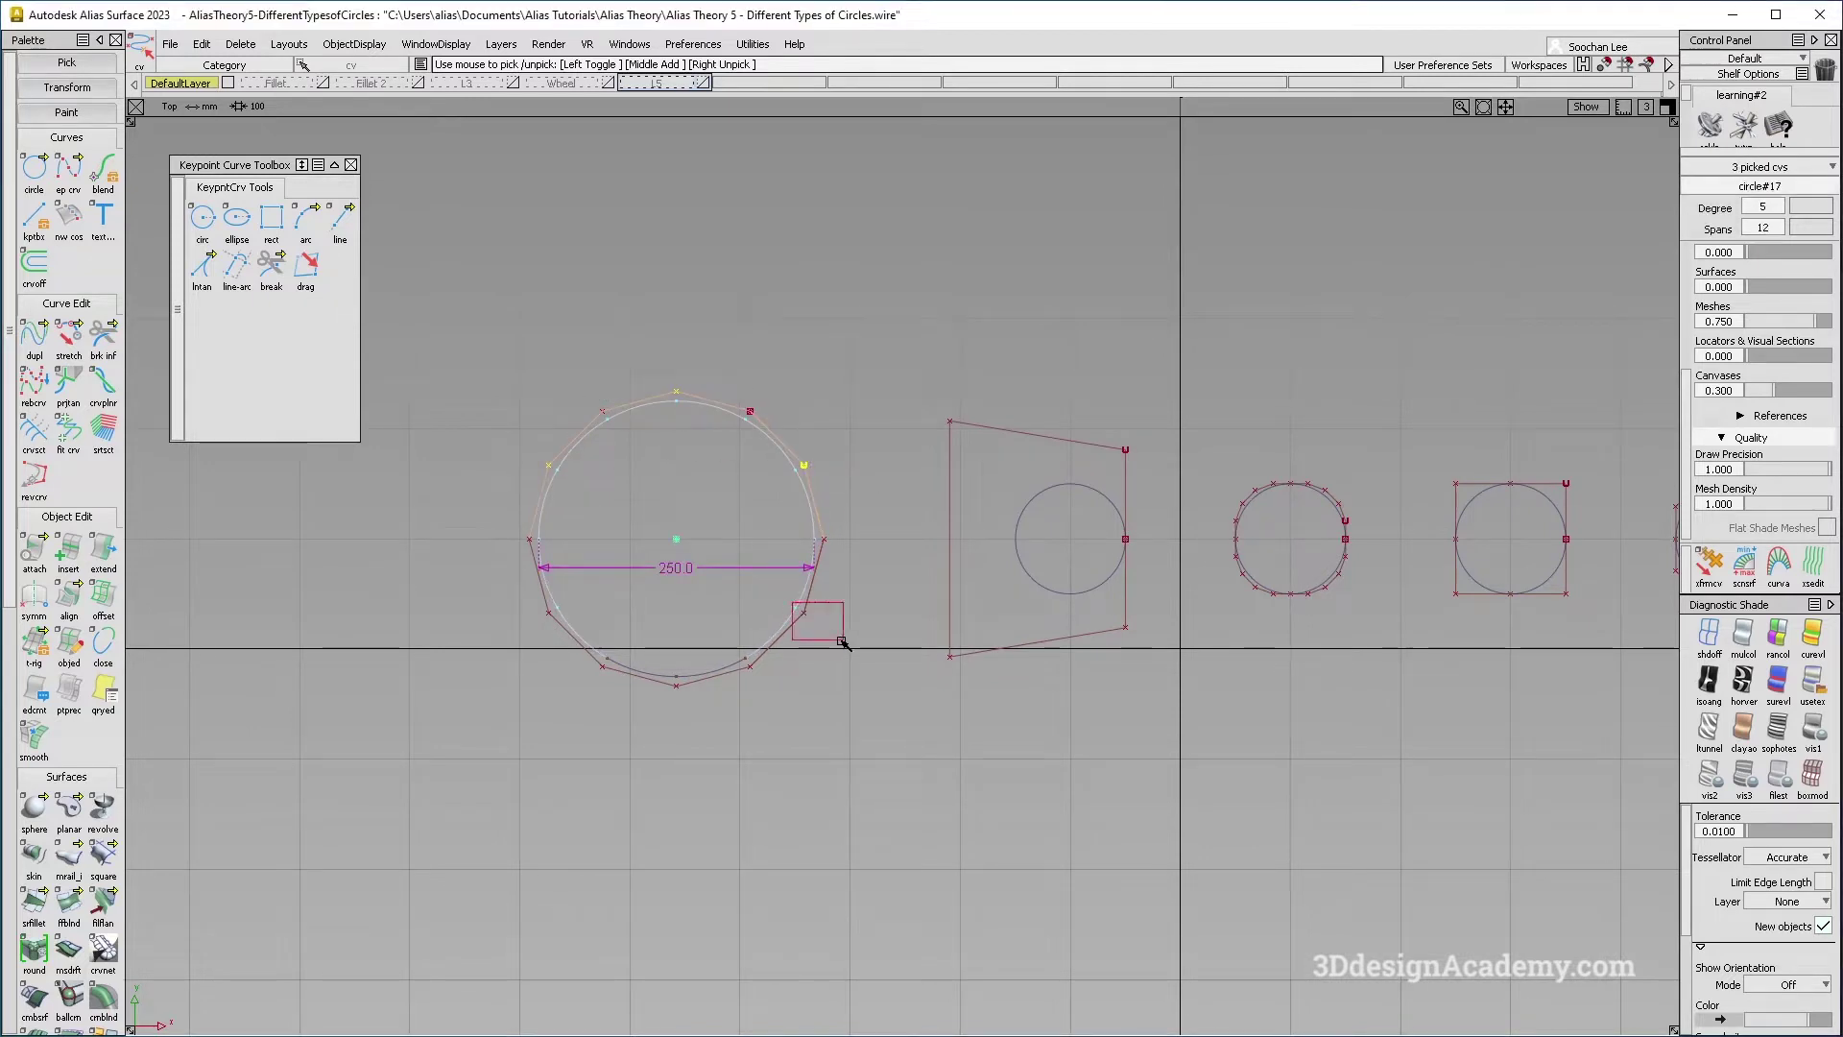
alt+shift+middle_drag(684, 601, 694, 617)
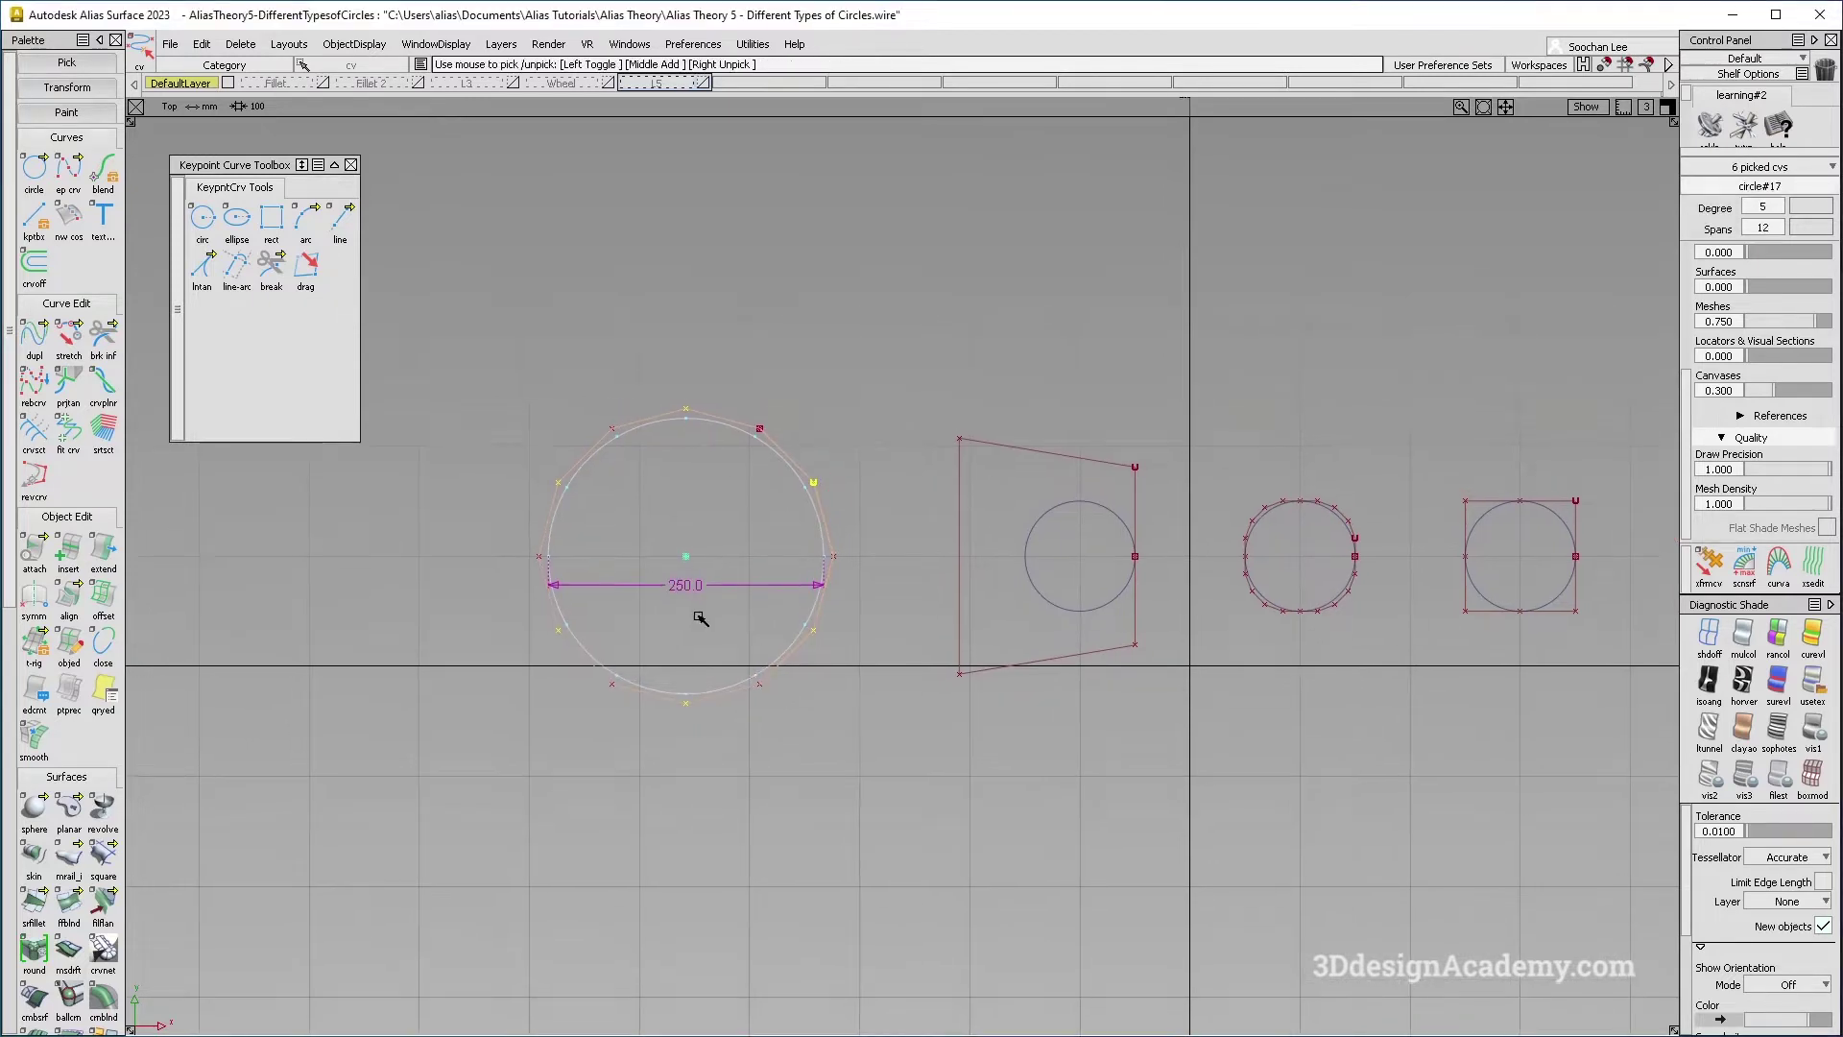
ctrl+shift+right_drag(638, 624, 638, 626)
ctrl+shift+click(682, 624)
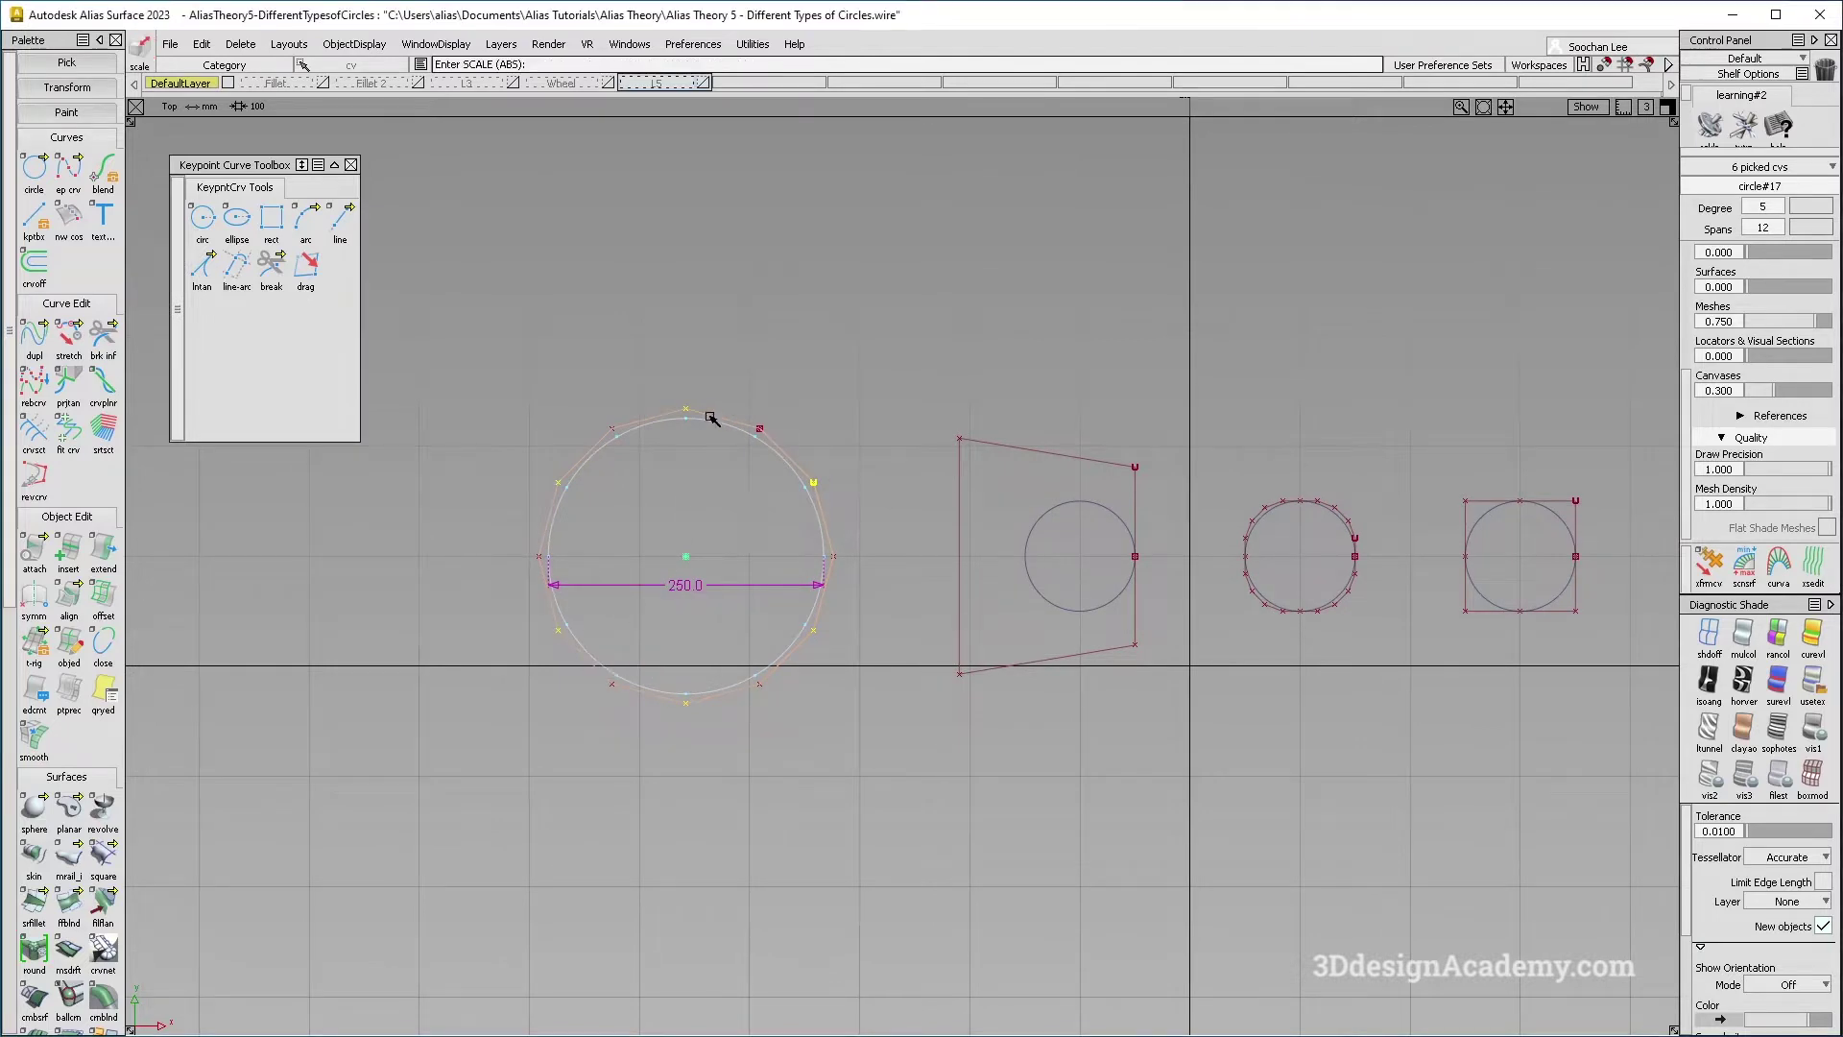
drag(707, 610, 807, 736)
Copy and paste the hexagonal periodic curve, and scale the duplicate up.
key(F8)
mouse_move(876, 659)
alt+shift+mouse_down()
mouse_move(917, 604)
mouse_move(782, 535)
alt+shift+mouse_up()
ctrl+shift+drag(781, 534, 893, 636)
click(866, 610)
alt+shift+right_drag(885, 634, 915, 589)
alt+shift+middle_drag(916, 590, 948, 620)
key(ctrl+c)
ctrl+shift+right_drag(949, 619, 1010, 629)
key(ctrl+v)
drag(1011, 628, 1019, 629)
Duplicate the curve again, raise the copy above the others and scale it down to about 156 mm wide.
key(ctrl+c)
key(ctrl+v)
ctrl+shift+right_drag(991, 673, 984, 593)
right_drag(987, 651, 986, 584)
ctrl+shift+right_drag(954, 650, 1065, 630)
drag(1086, 633, 1063, 633)
Duplicate the small curve and scale the topmost copy up to about 208 mm wide.
key(ctrl+c)
key(ctrl+v)
ctrl+shift+right_drag(979, 681, 1049, 641)
drag(1049, 641, 1065, 643)
alt+shift+drag(989, 749, 983, 689)
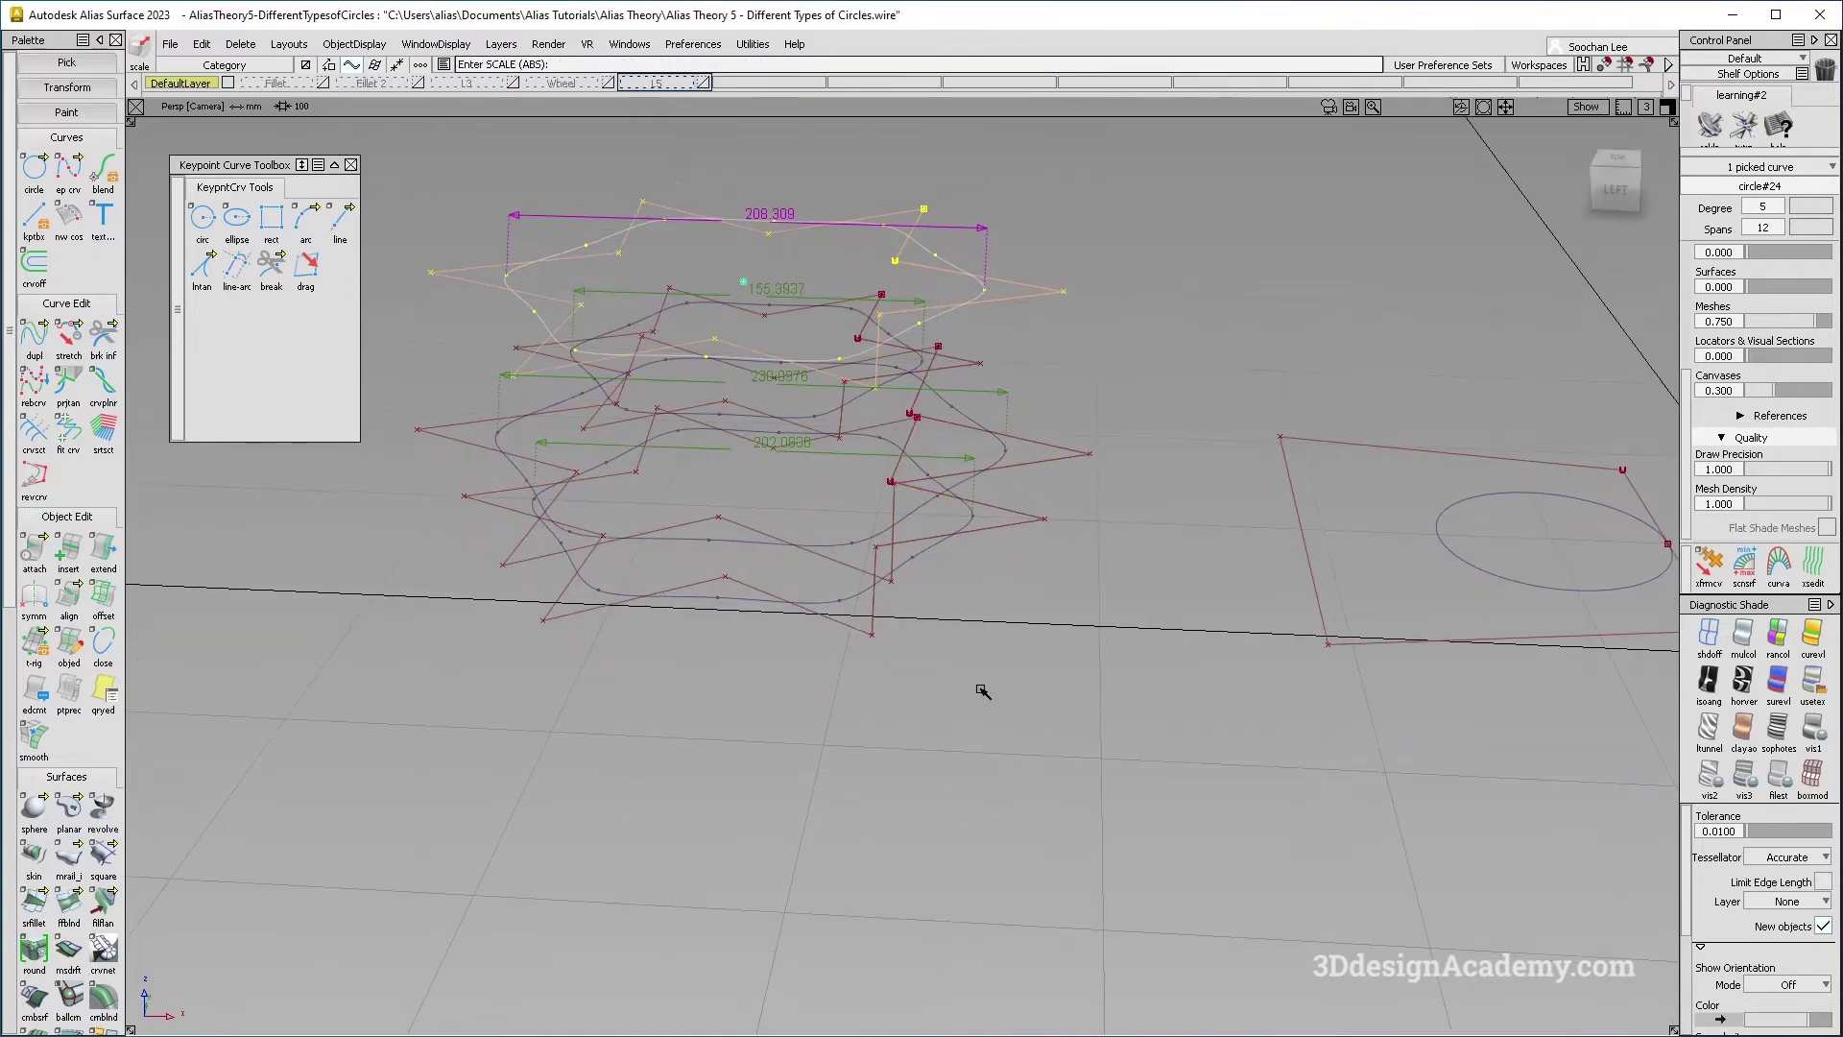
Clear the CVs, hulls and distance dimensions from view so only the outlines of the four stacked curves show.
alt+shift+middle_drag(807, 519, 807, 588)
alt+shift+drag(806, 589, 649, 408)
drag(648, 408, 908, 734)
ctrl+shift+middle_drag(908, 733, 898, 662)
mouse_move(881, 595)
alt+shift+mouse_down()
mouse_move(873, 642)
mouse_move(877, 576)
alt+shift+mouse_up()
click(1713, 641)
alt+shift+drag(821, 630, 783, 624)
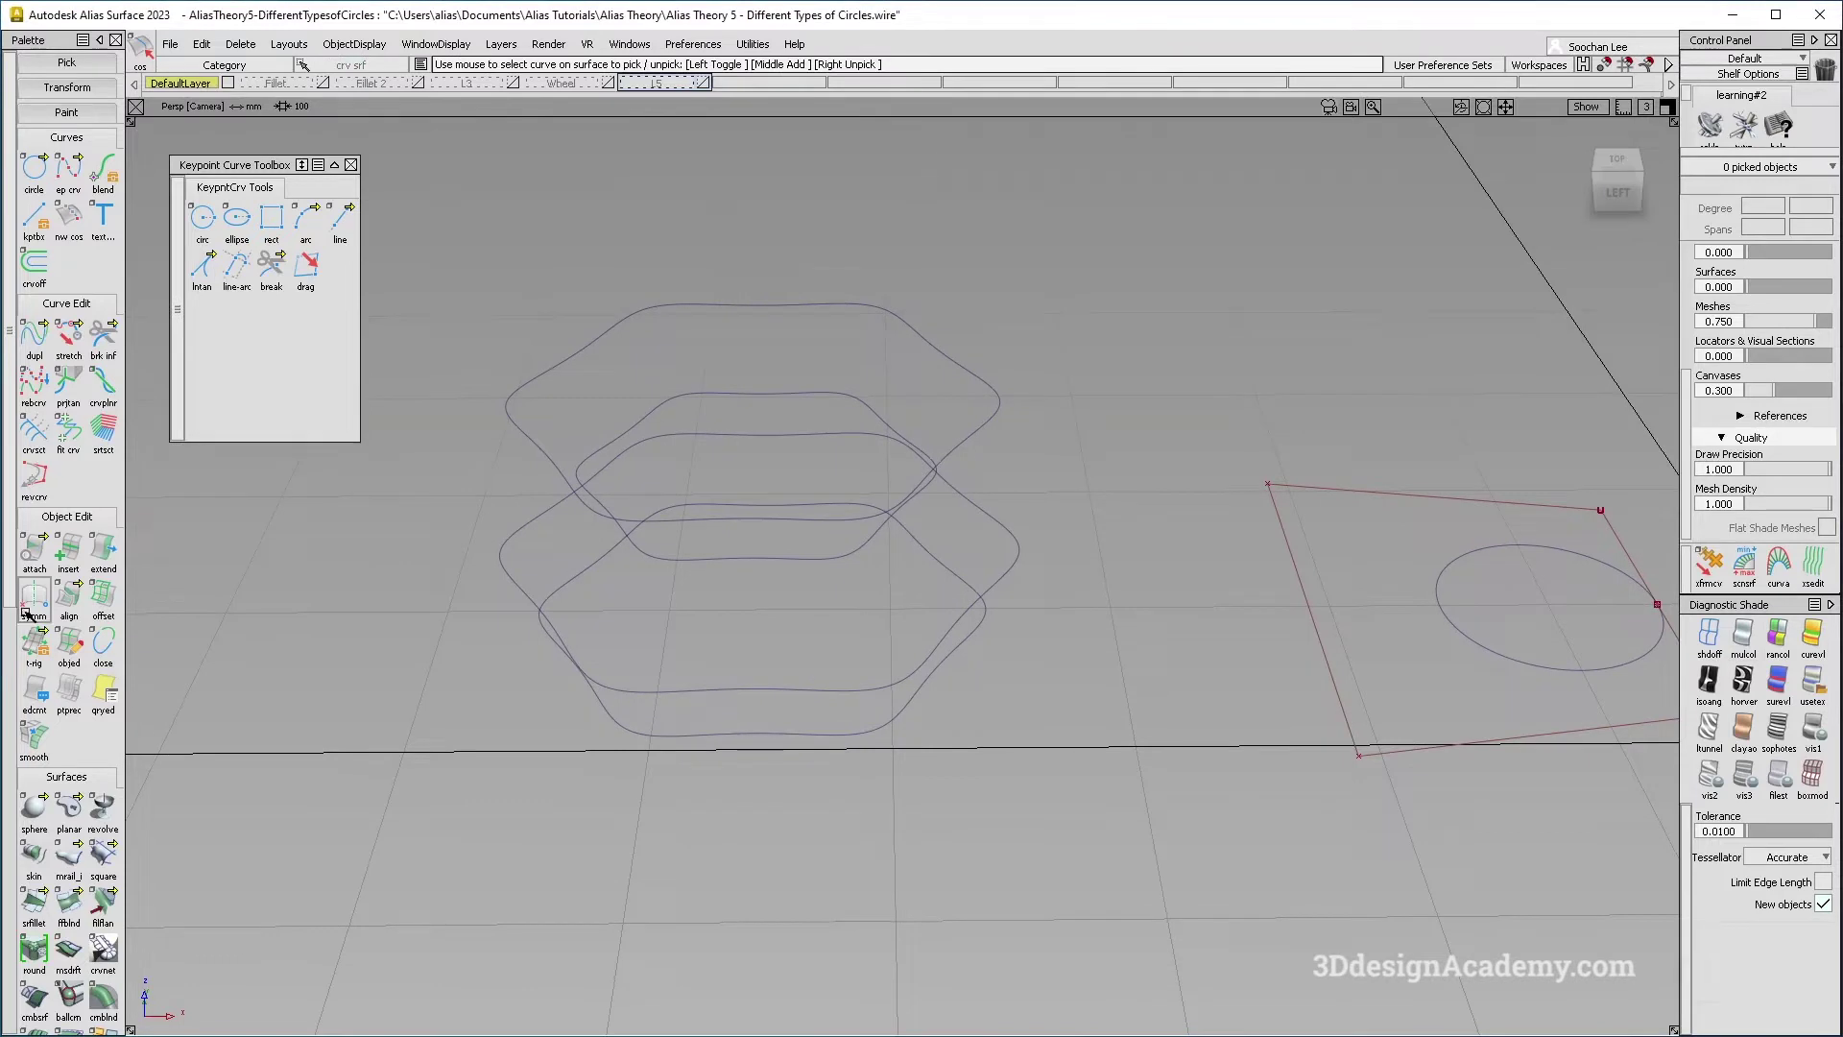
Skin a surface through the four stacked hexagonal curves from the lowest to the highest.
click(34, 857)
click(772, 733)
click(796, 688)
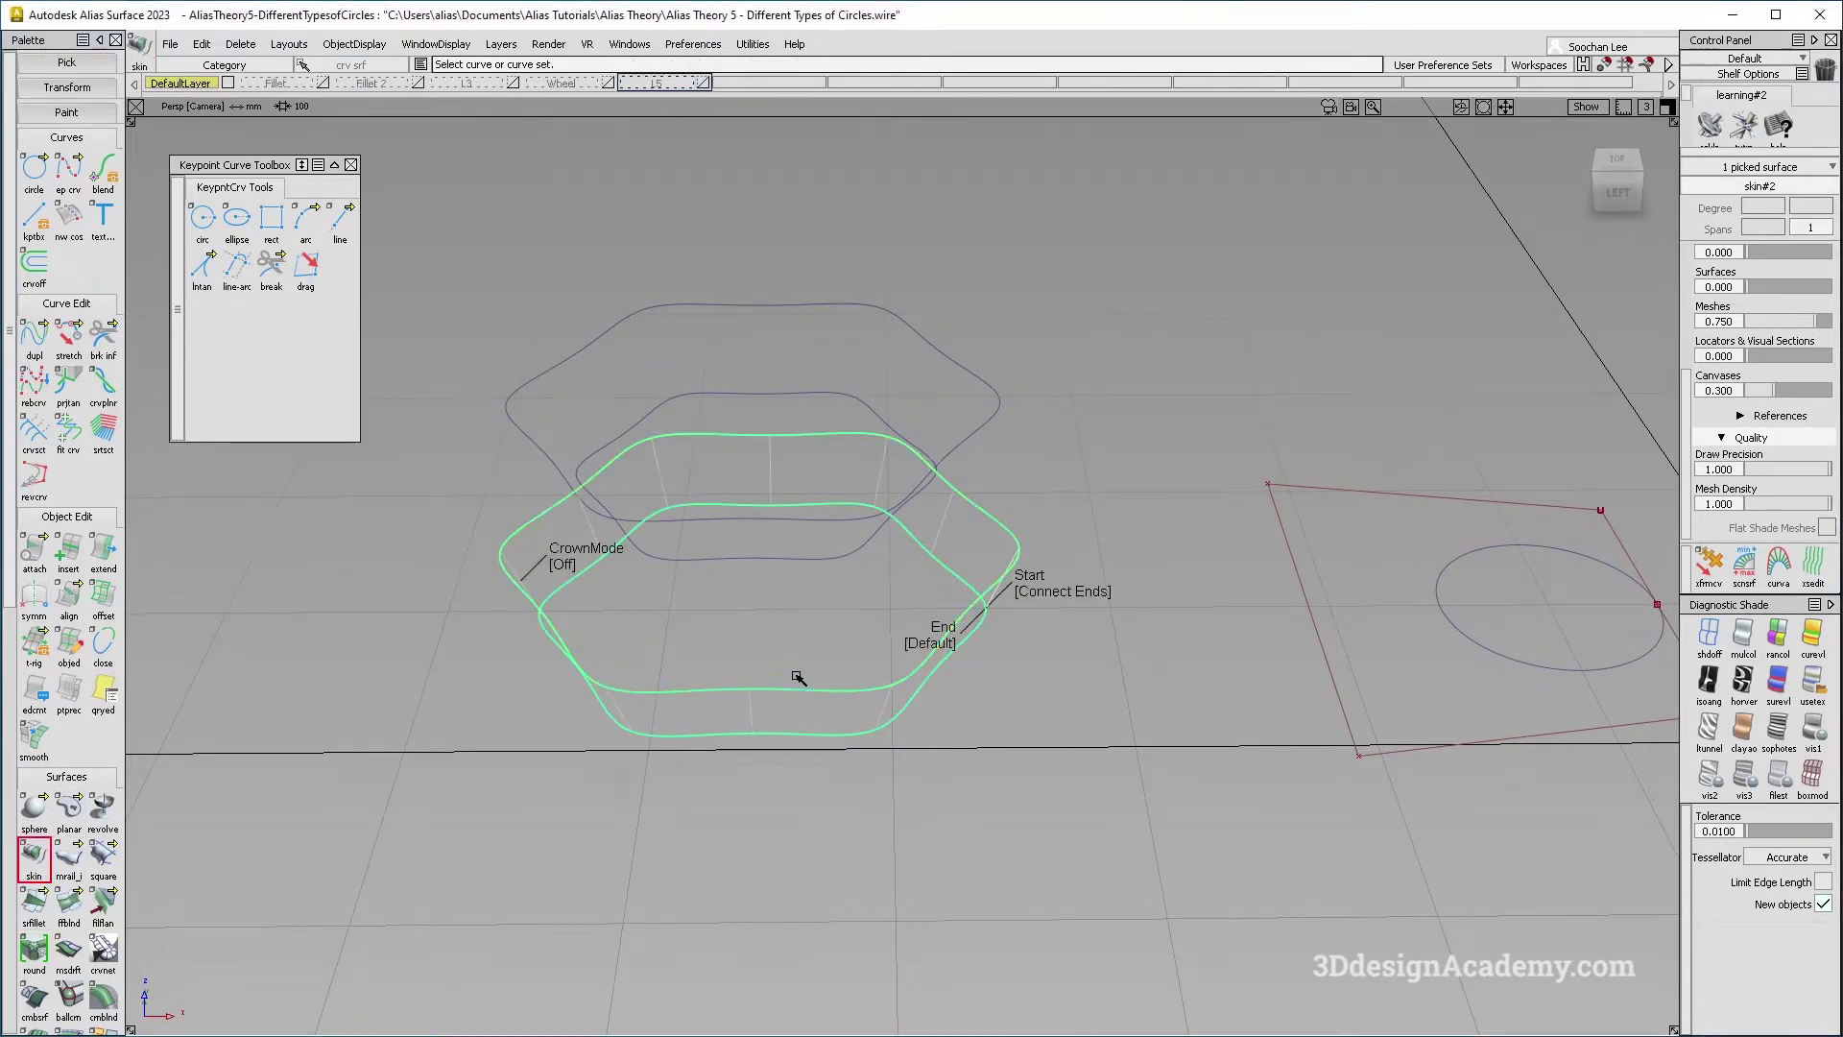
click(805, 557)
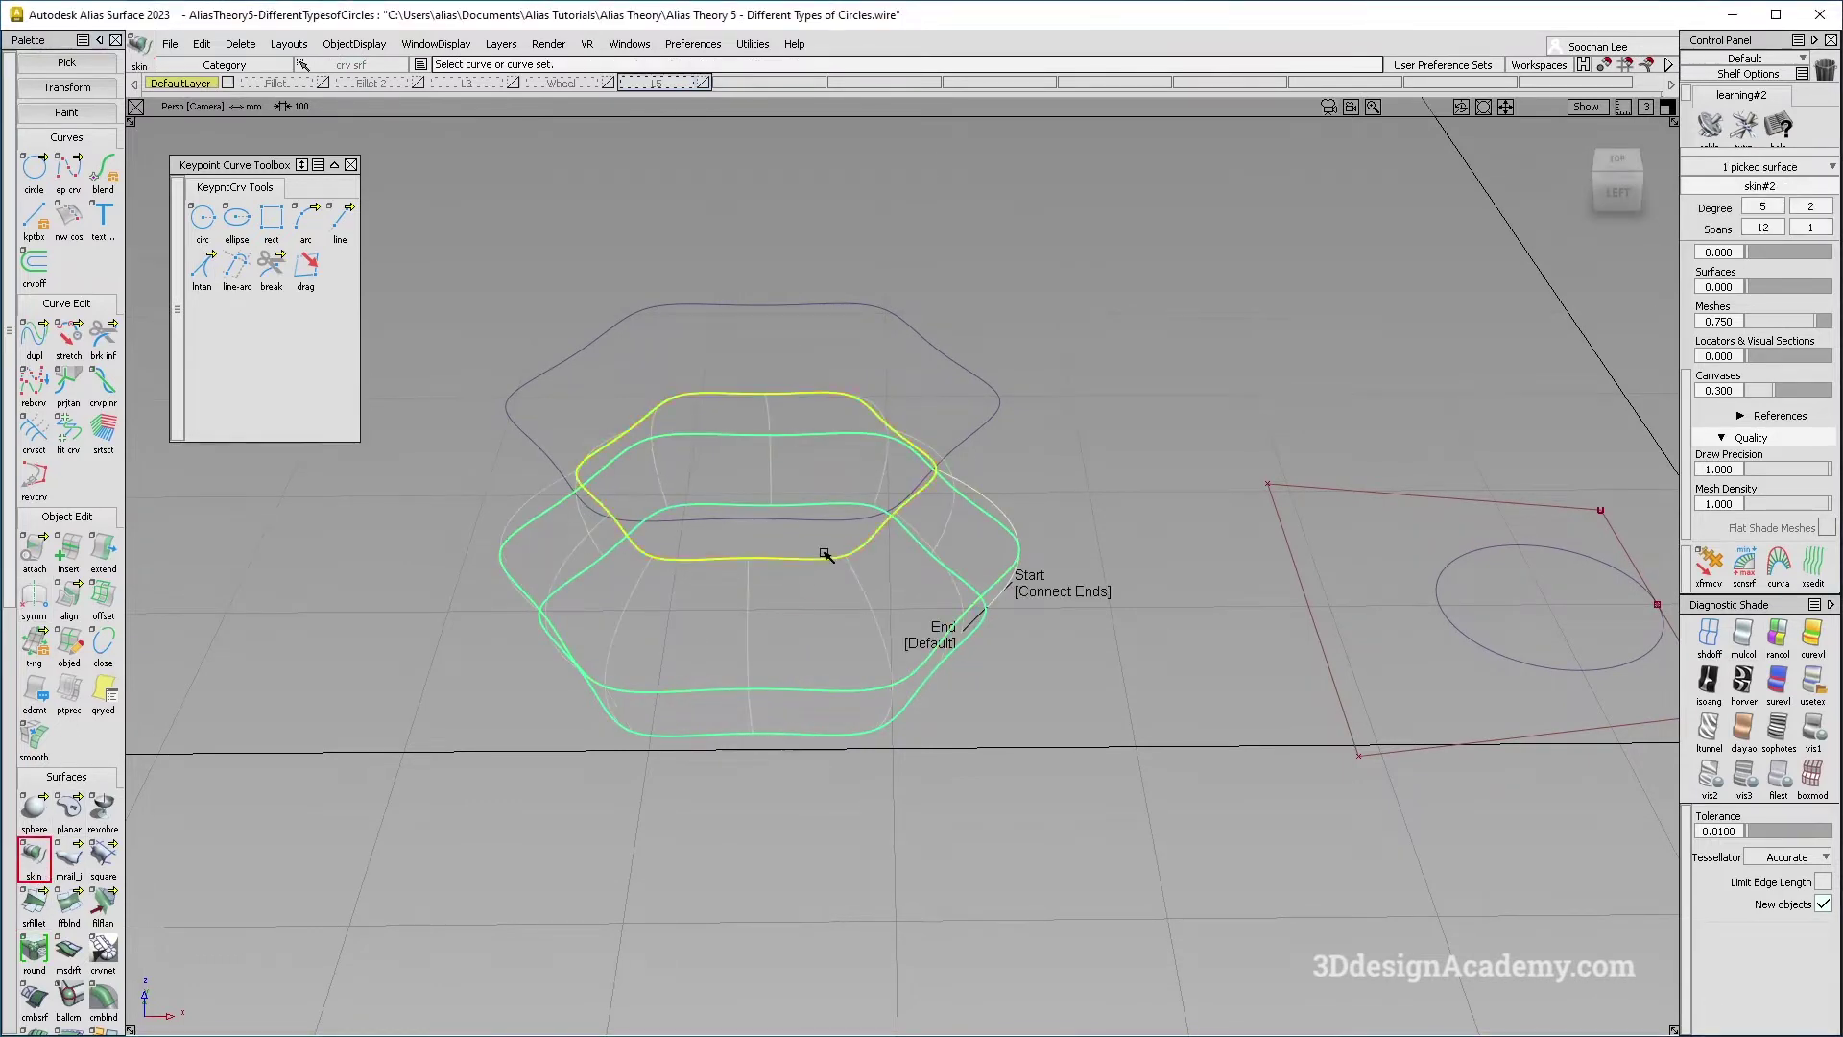
click(821, 523)
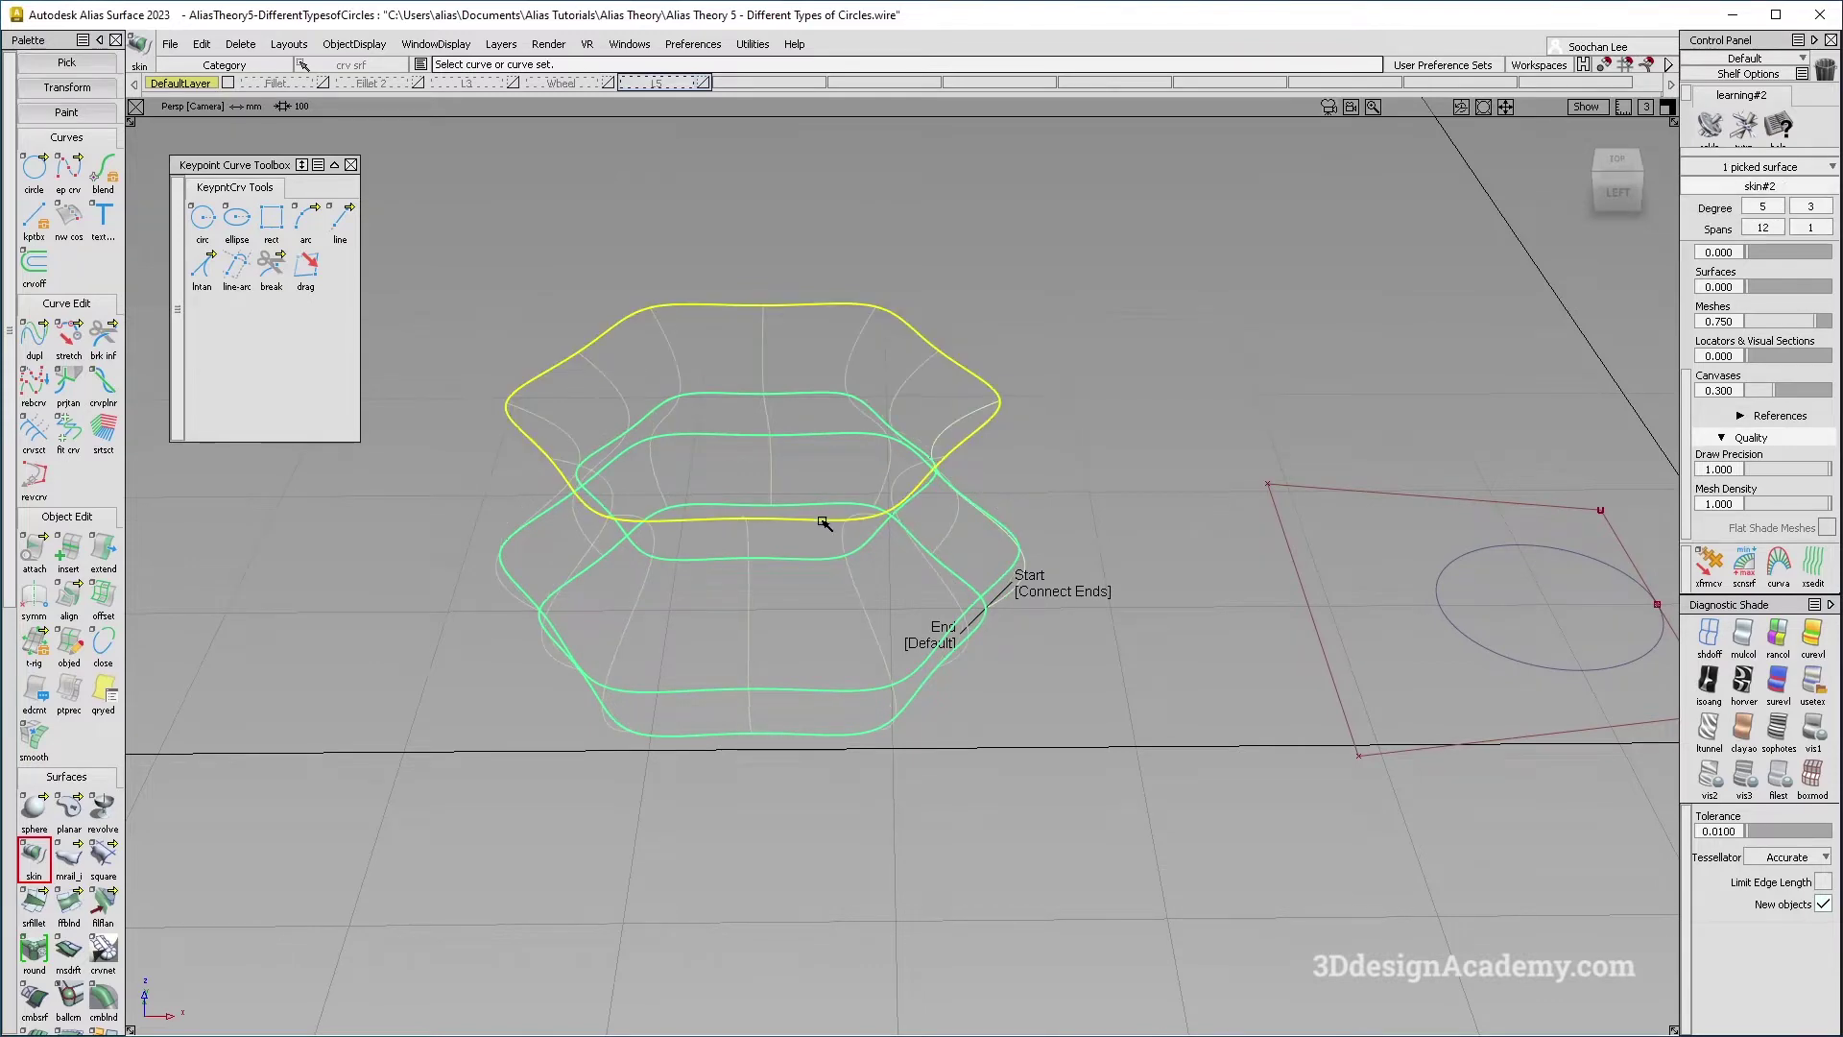
click(932, 808)
Shade the skinned surface with Multi Color and examine its shape in perspective and from the top beside the circles.
click(1743, 635)
mouse_move(991, 576)
alt+shift+mouse_down()
mouse_move(752, 439)
mouse_move(712, 512)
mouse_move(749, 651)
mouse_move(677, 612)
mouse_move(753, 596)
mouse_move(683, 637)
mouse_move(752, 637)
alt+shift+mouse_up()
key(Escape)
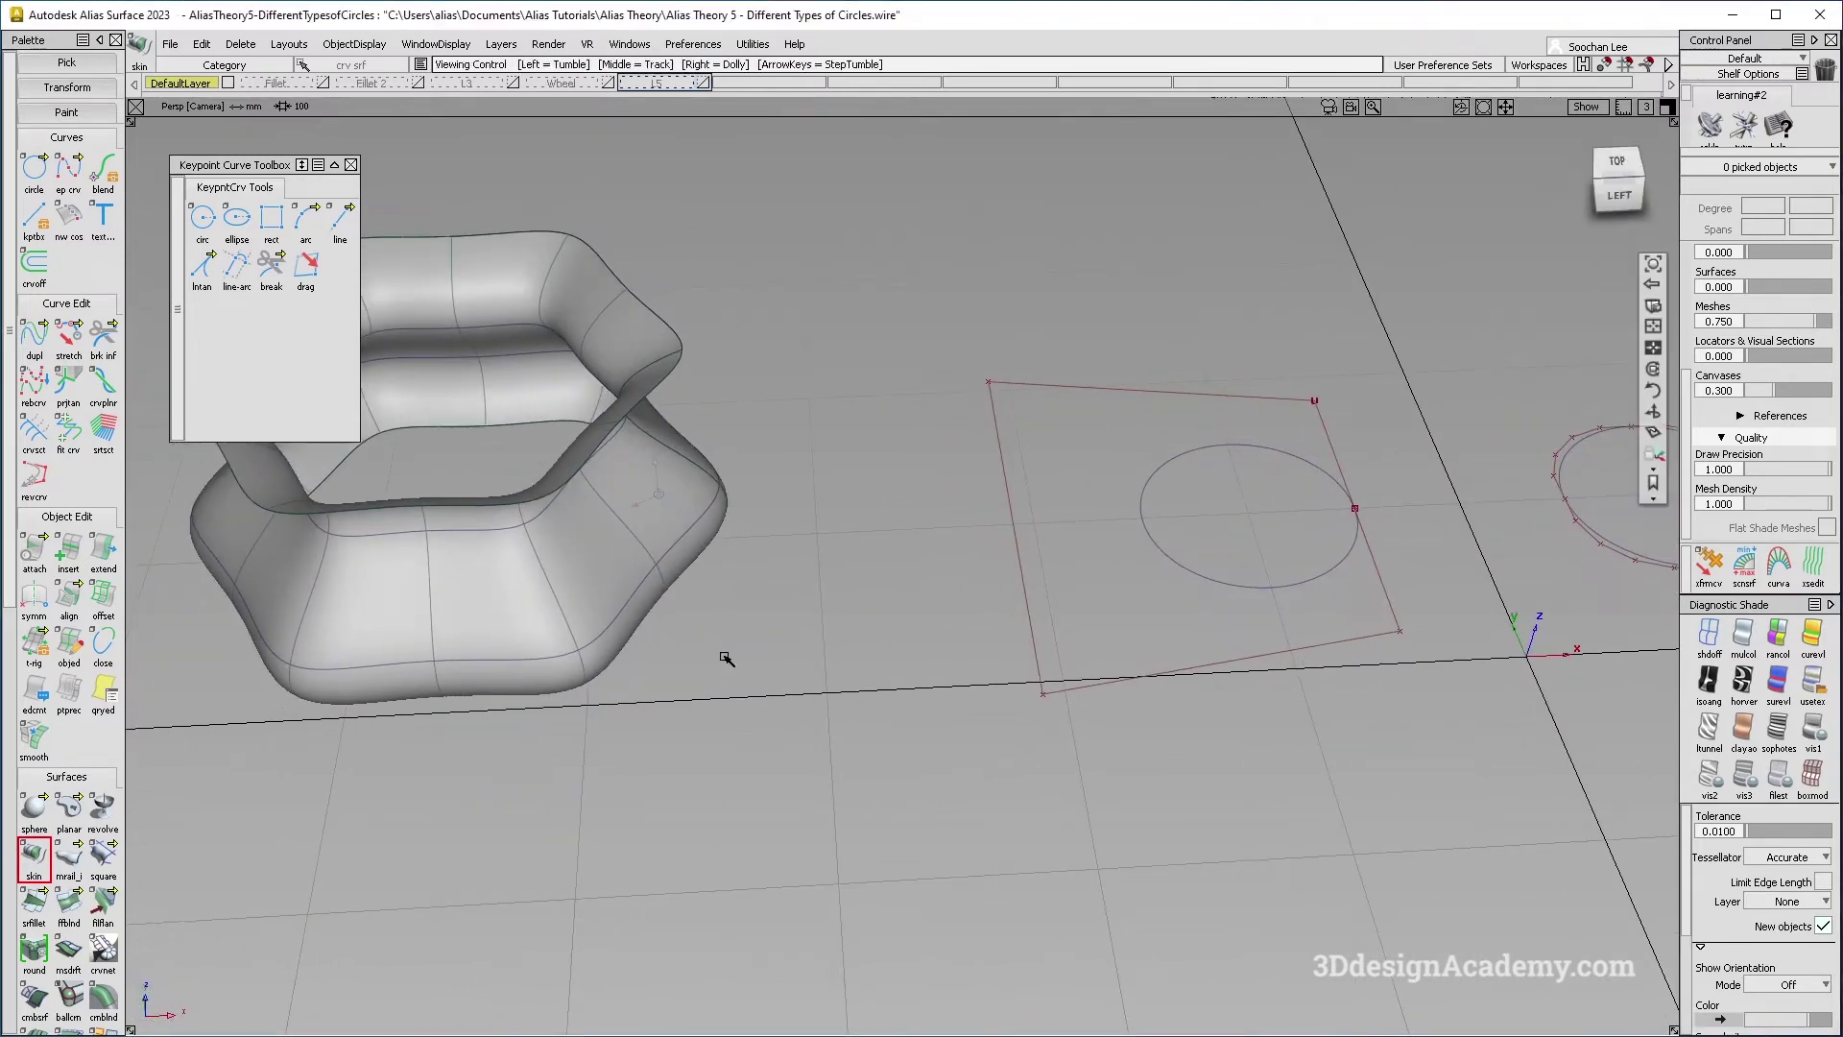
alt+shift+middle_drag(724, 655, 779, 681)
key(F5)
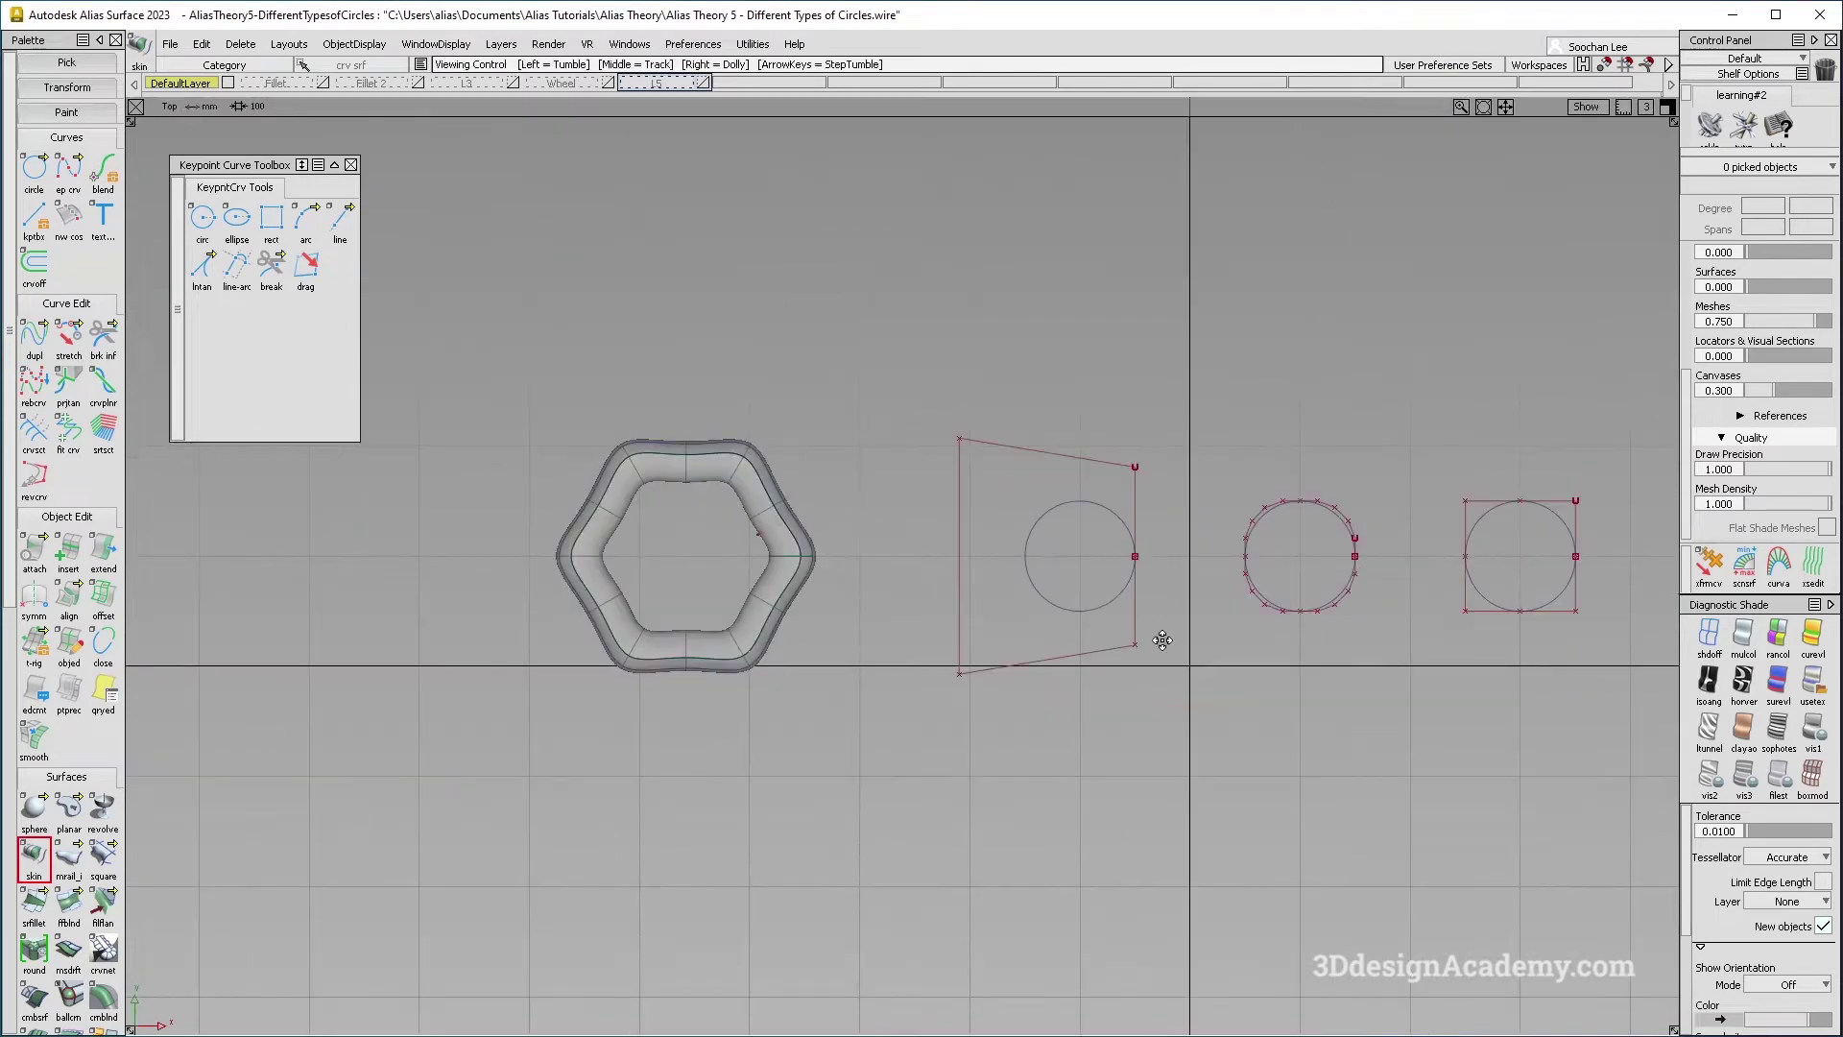
alt+shift+middle_drag(1164, 637, 1015, 636)
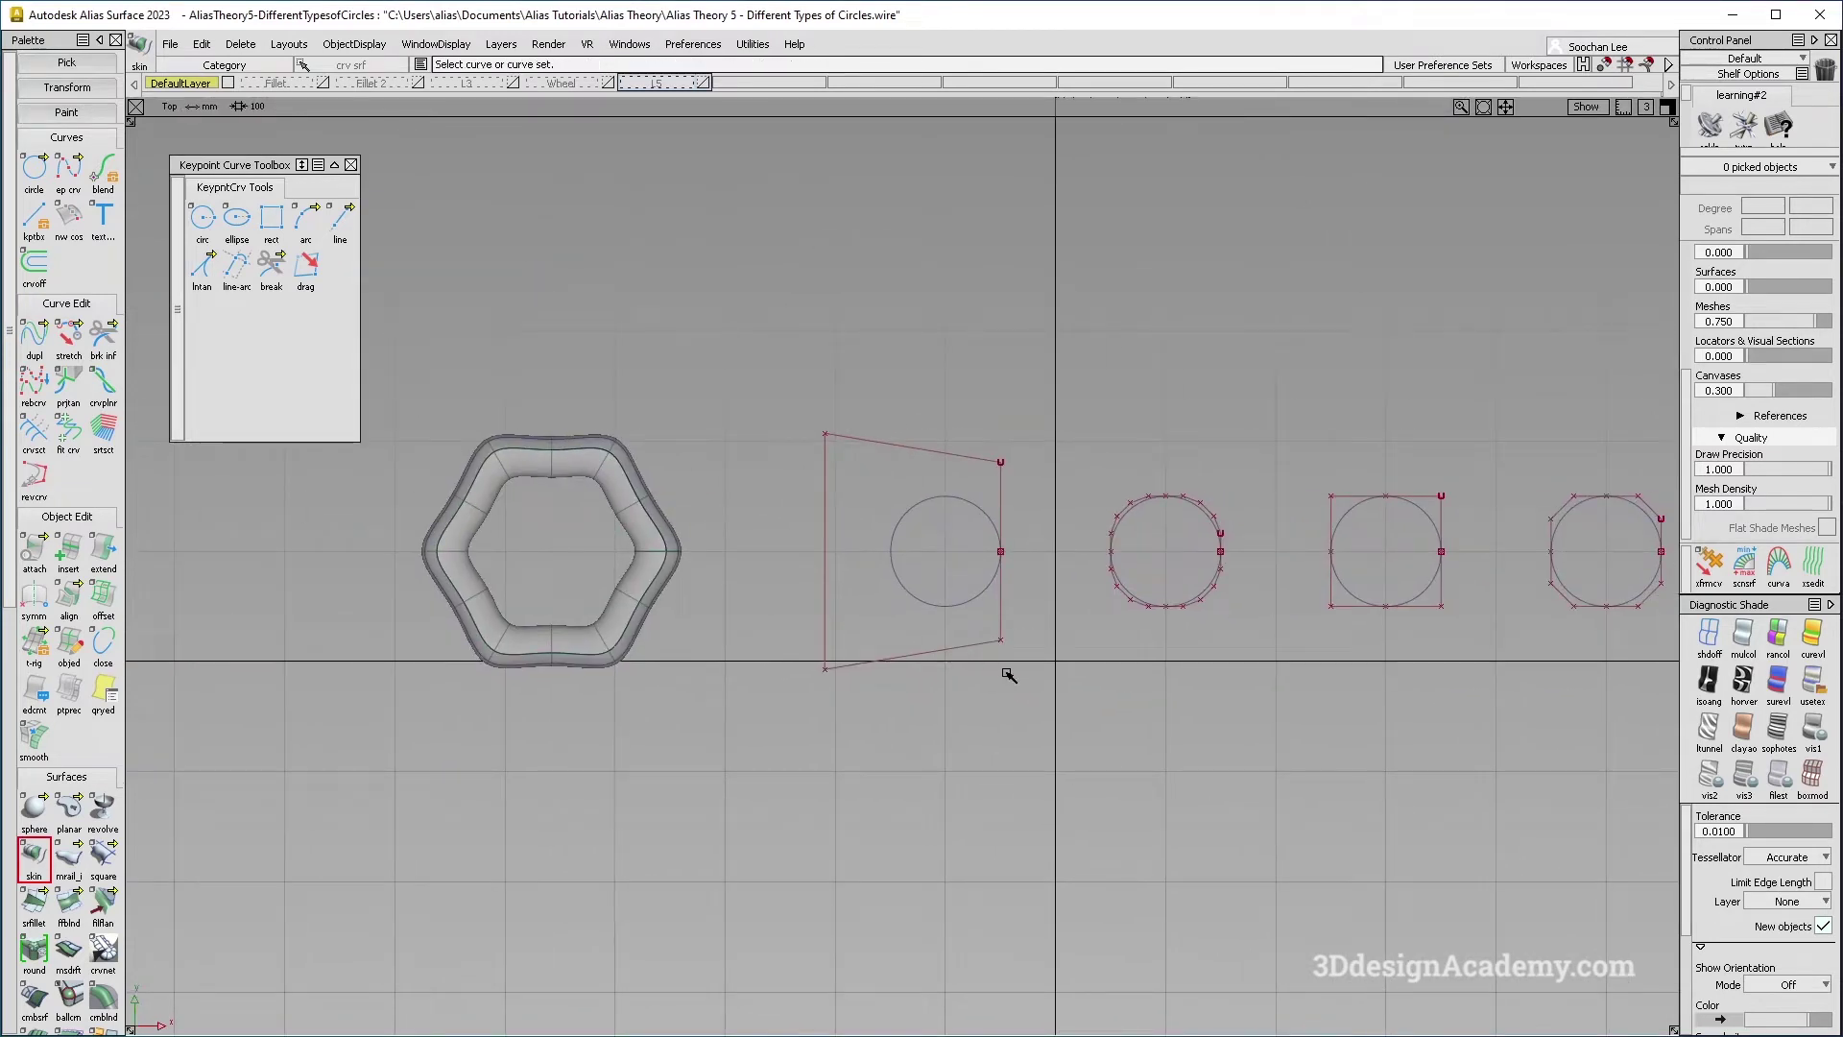
alt+shift+middle_drag(1015, 666, 976, 659)
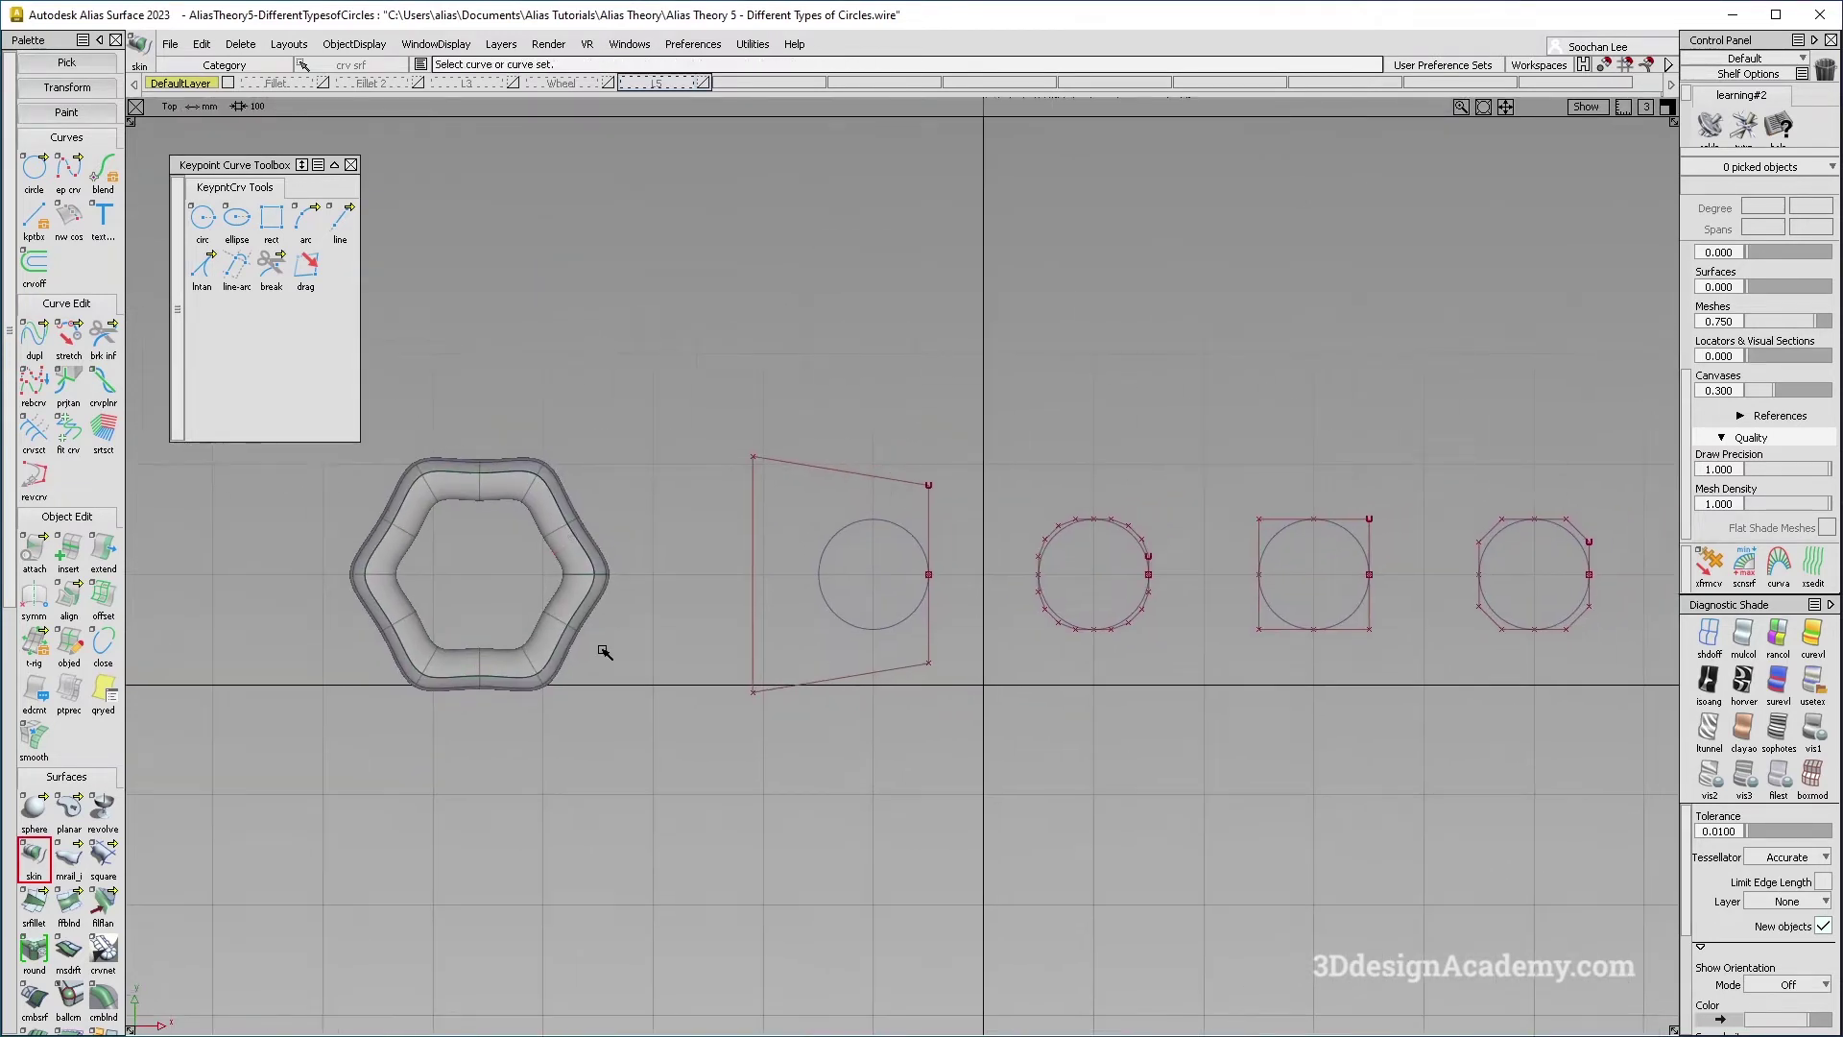
key(shift+alt)
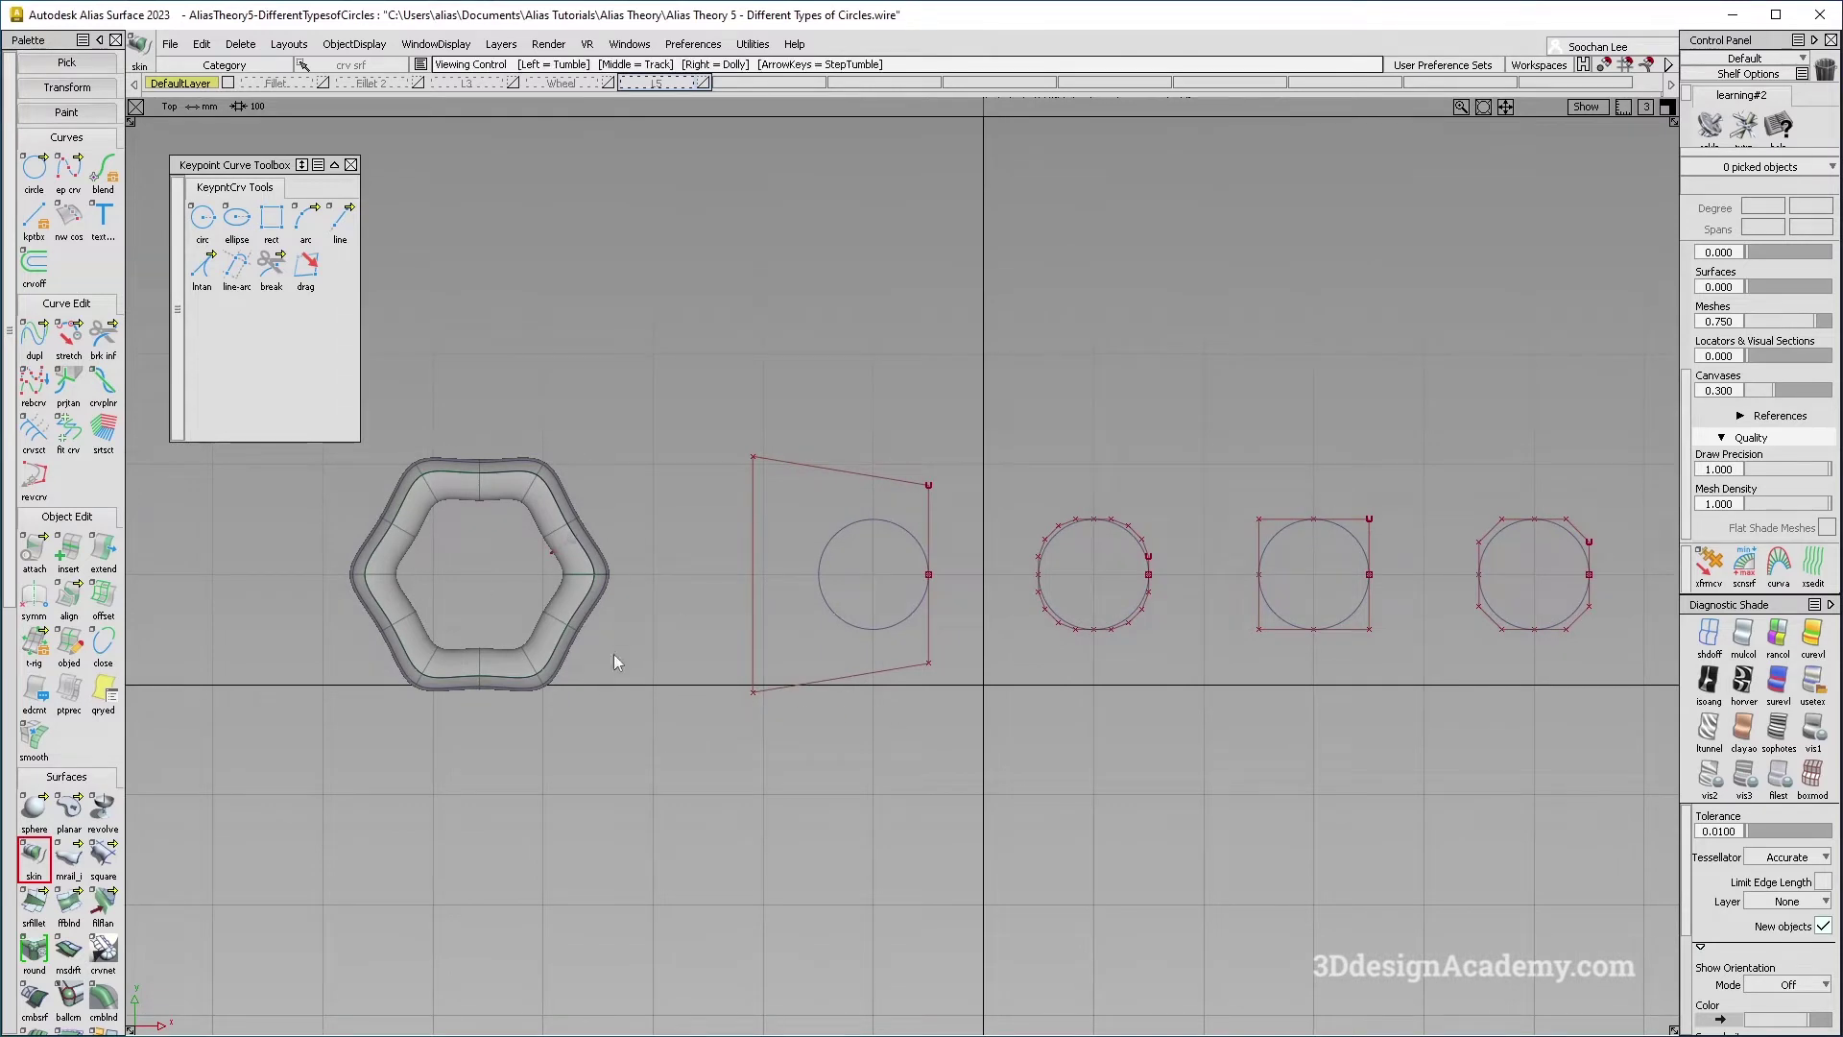
alt+shift+middle_drag(780, 614, 625, 660)
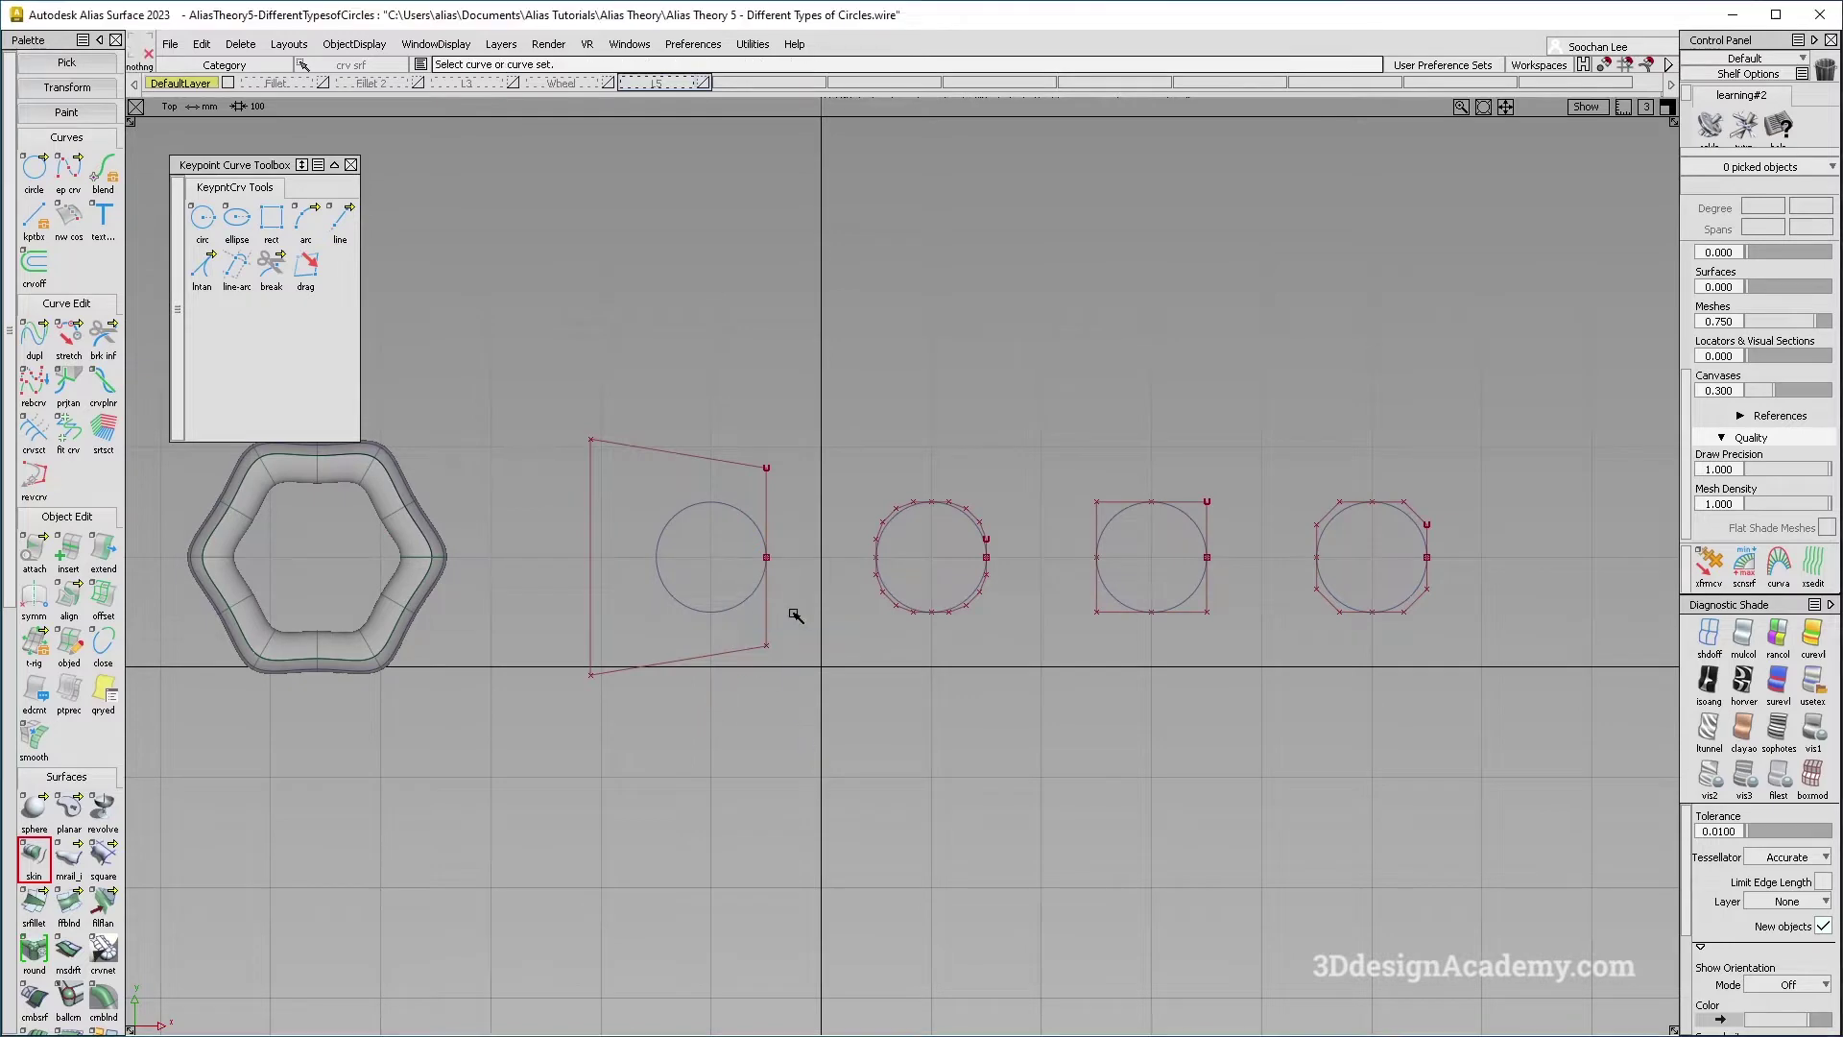
Assign all the circles, stacked curves and the skinned surface to a new layer and hide it.
key(F8)
alt+shift+right_drag(1104, 595, 557, 547)
alt+shift+middle_drag(516, 537, 695, 577)
click(500, 45)
click(505, 65)
ctrl+shift+drag(469, 373, 1085, 614)
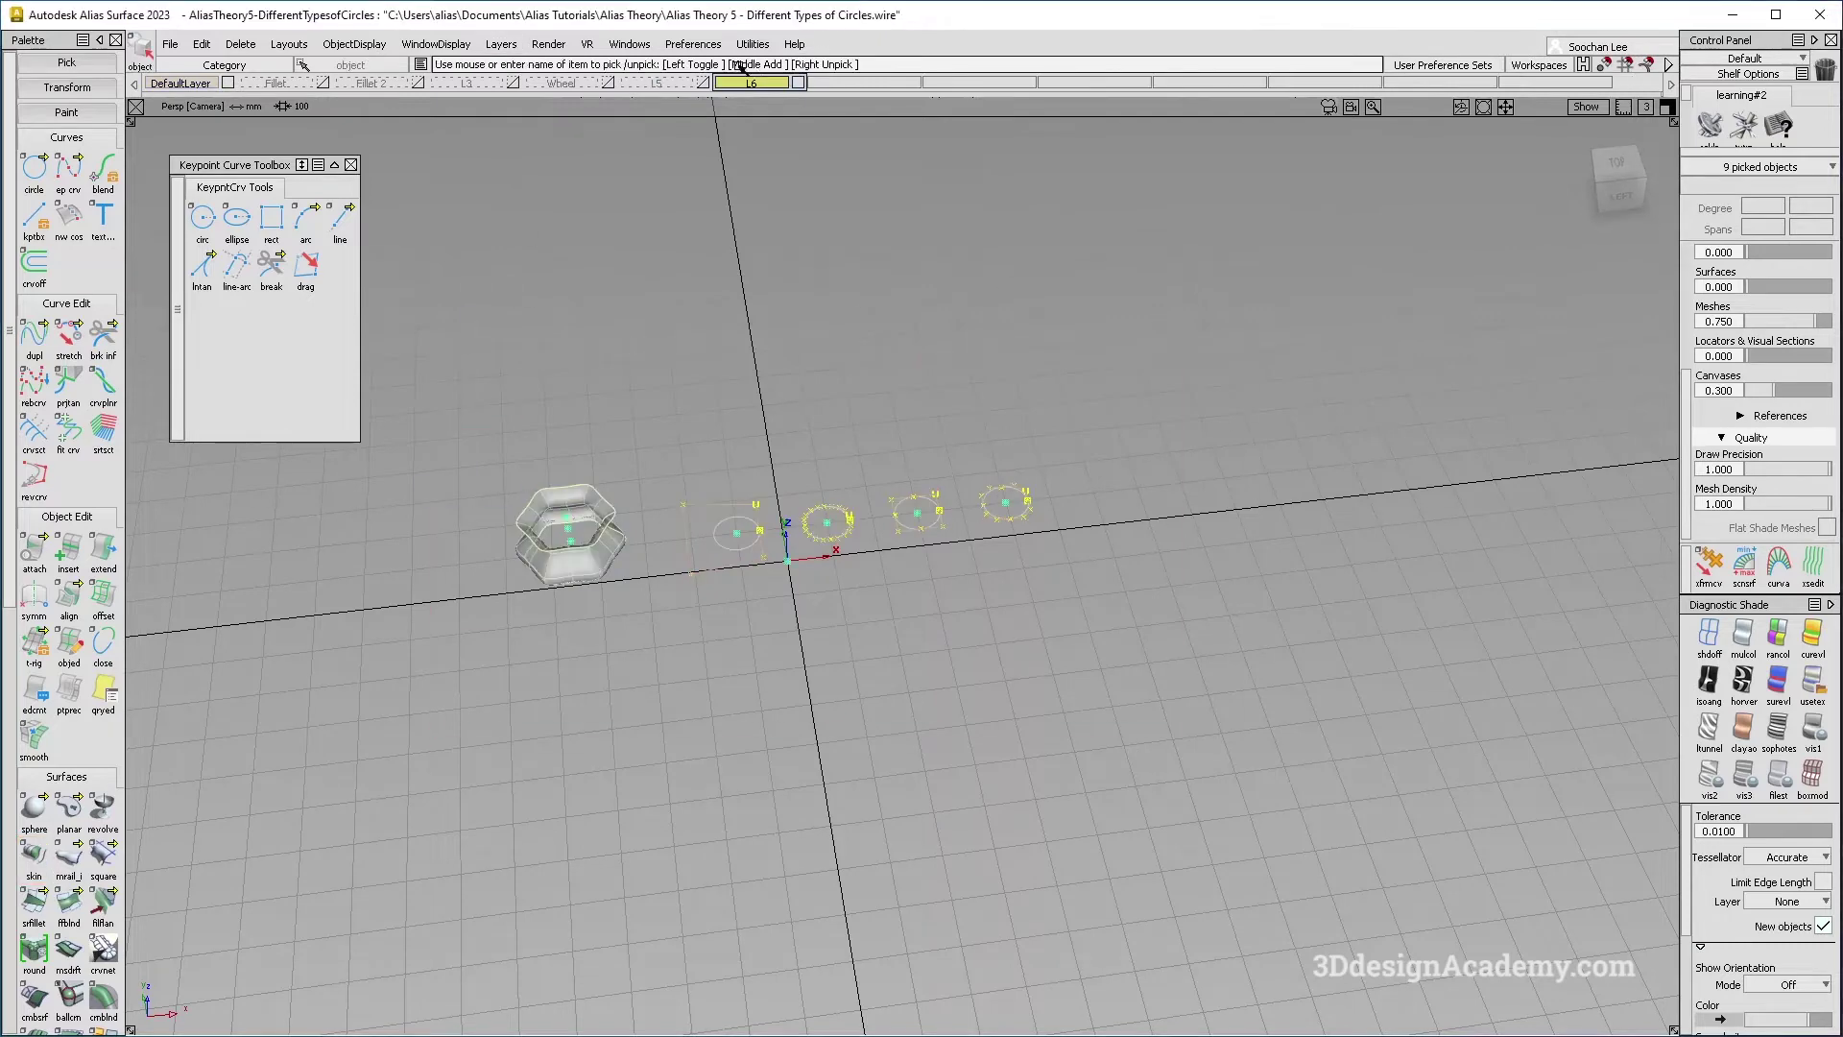
drag(777, 81, 779, 107)
click(797, 83)
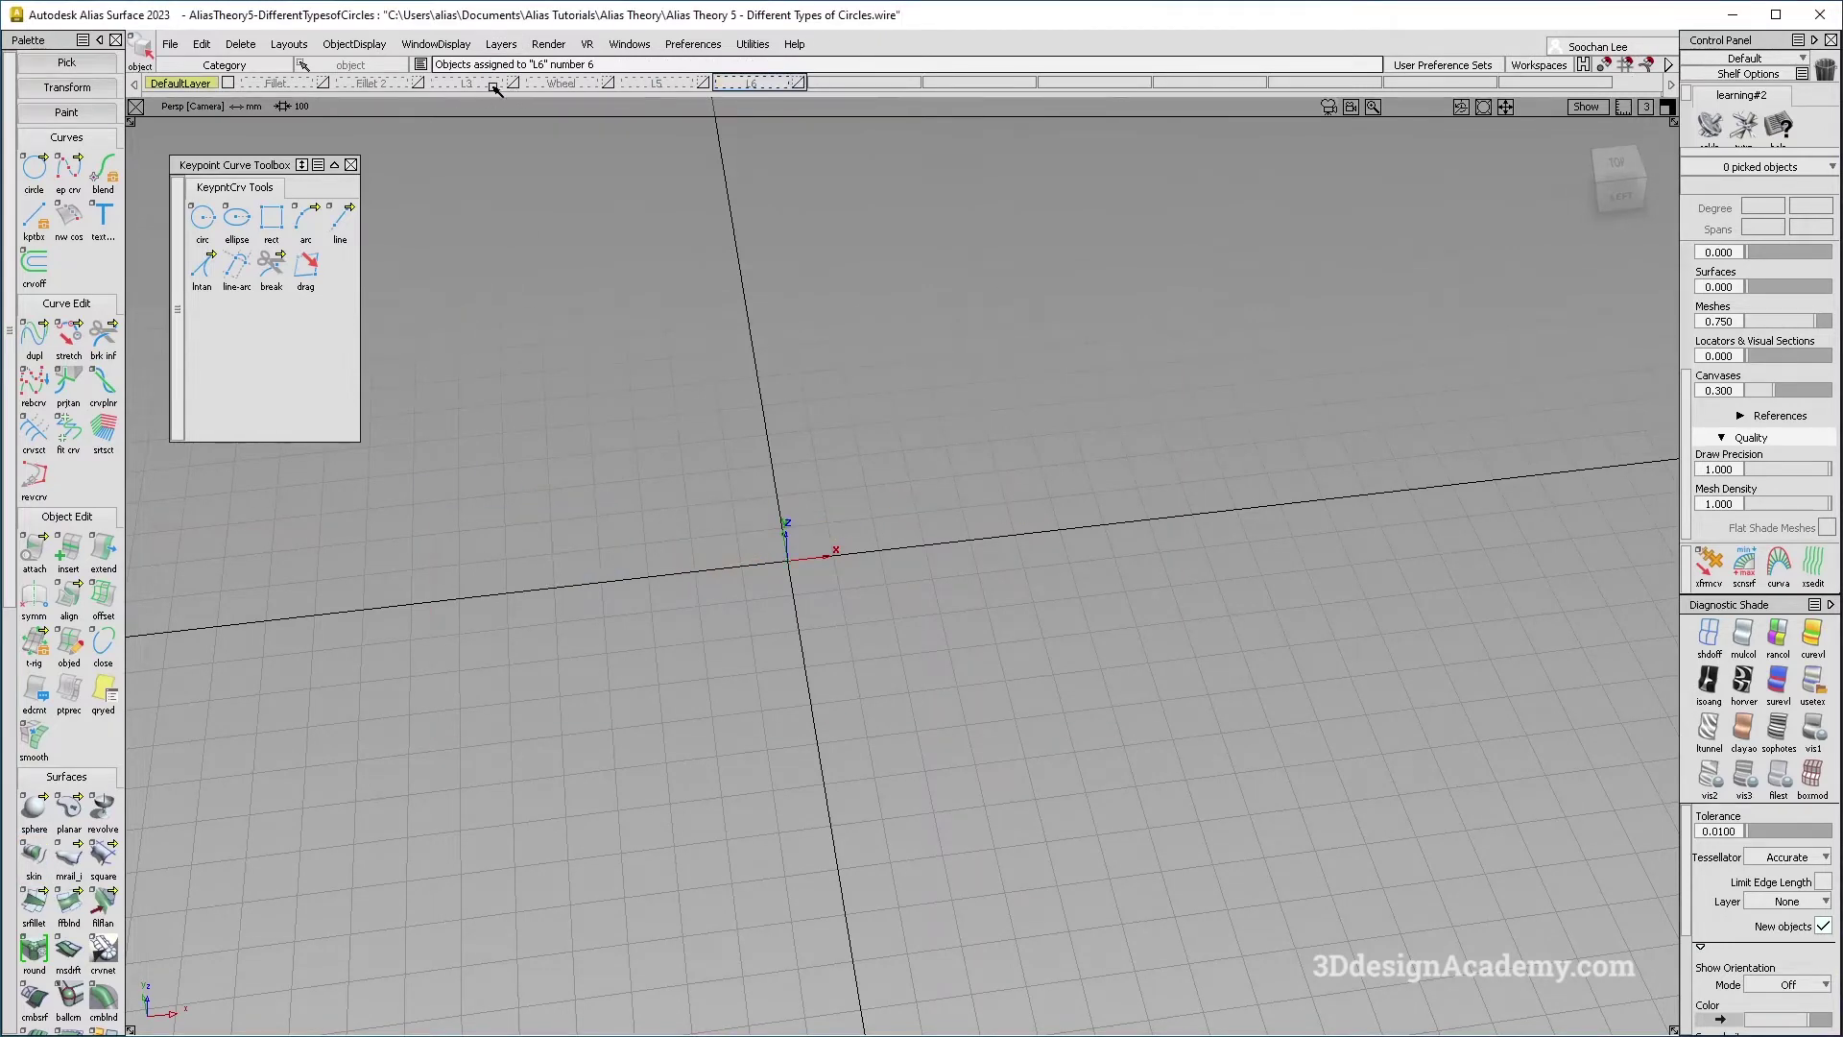
Show the Fillet 2 layer and turn off shading on its rectangular surface in the Top view.
click(417, 82)
scroll(863, 586, up, 5)
alt+shift+drag(861, 584, 875, 582)
mouse_move(914, 548)
ctrl+shift+mouse_down()
mouse_move(915, 617)
mouse_move(895, 569)
ctrl+shift+mouse_up()
key(F5)
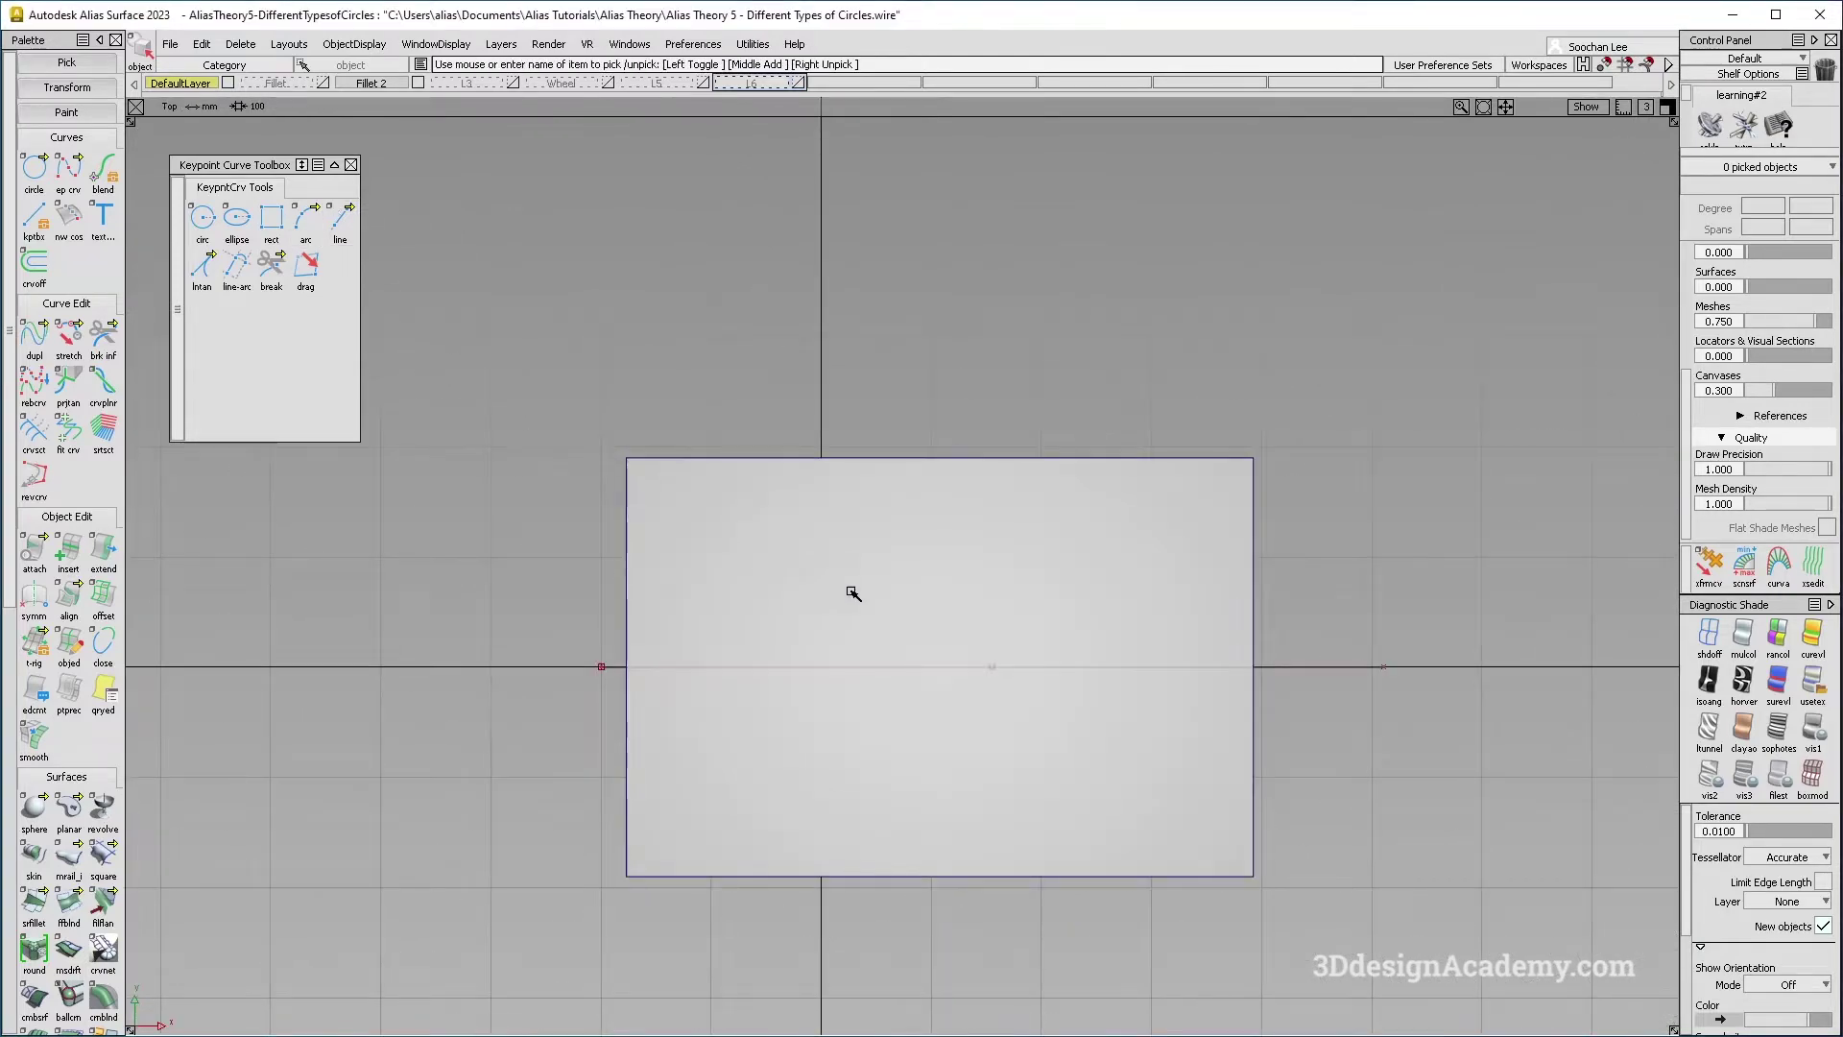
click(1708, 635)
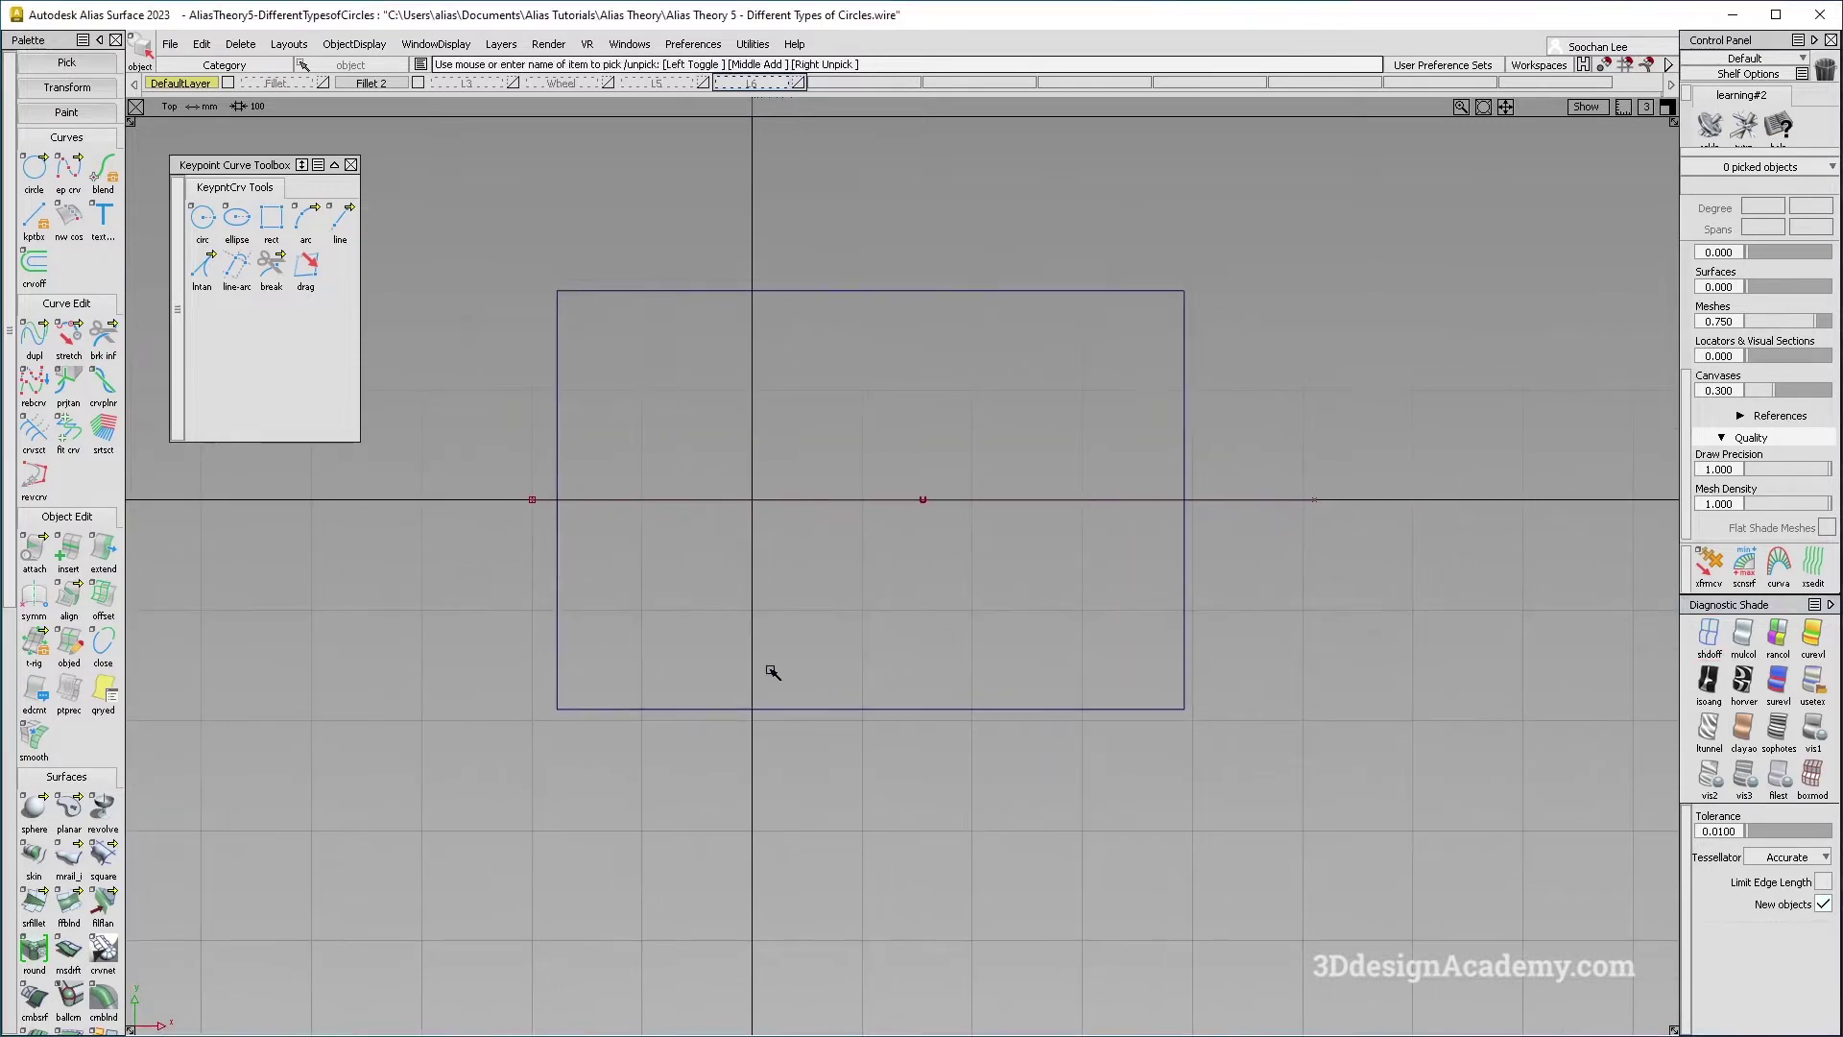
Turn off the rational flag for curves in the construction options so circles are built as non-rational curves.
double_click(23, 178)
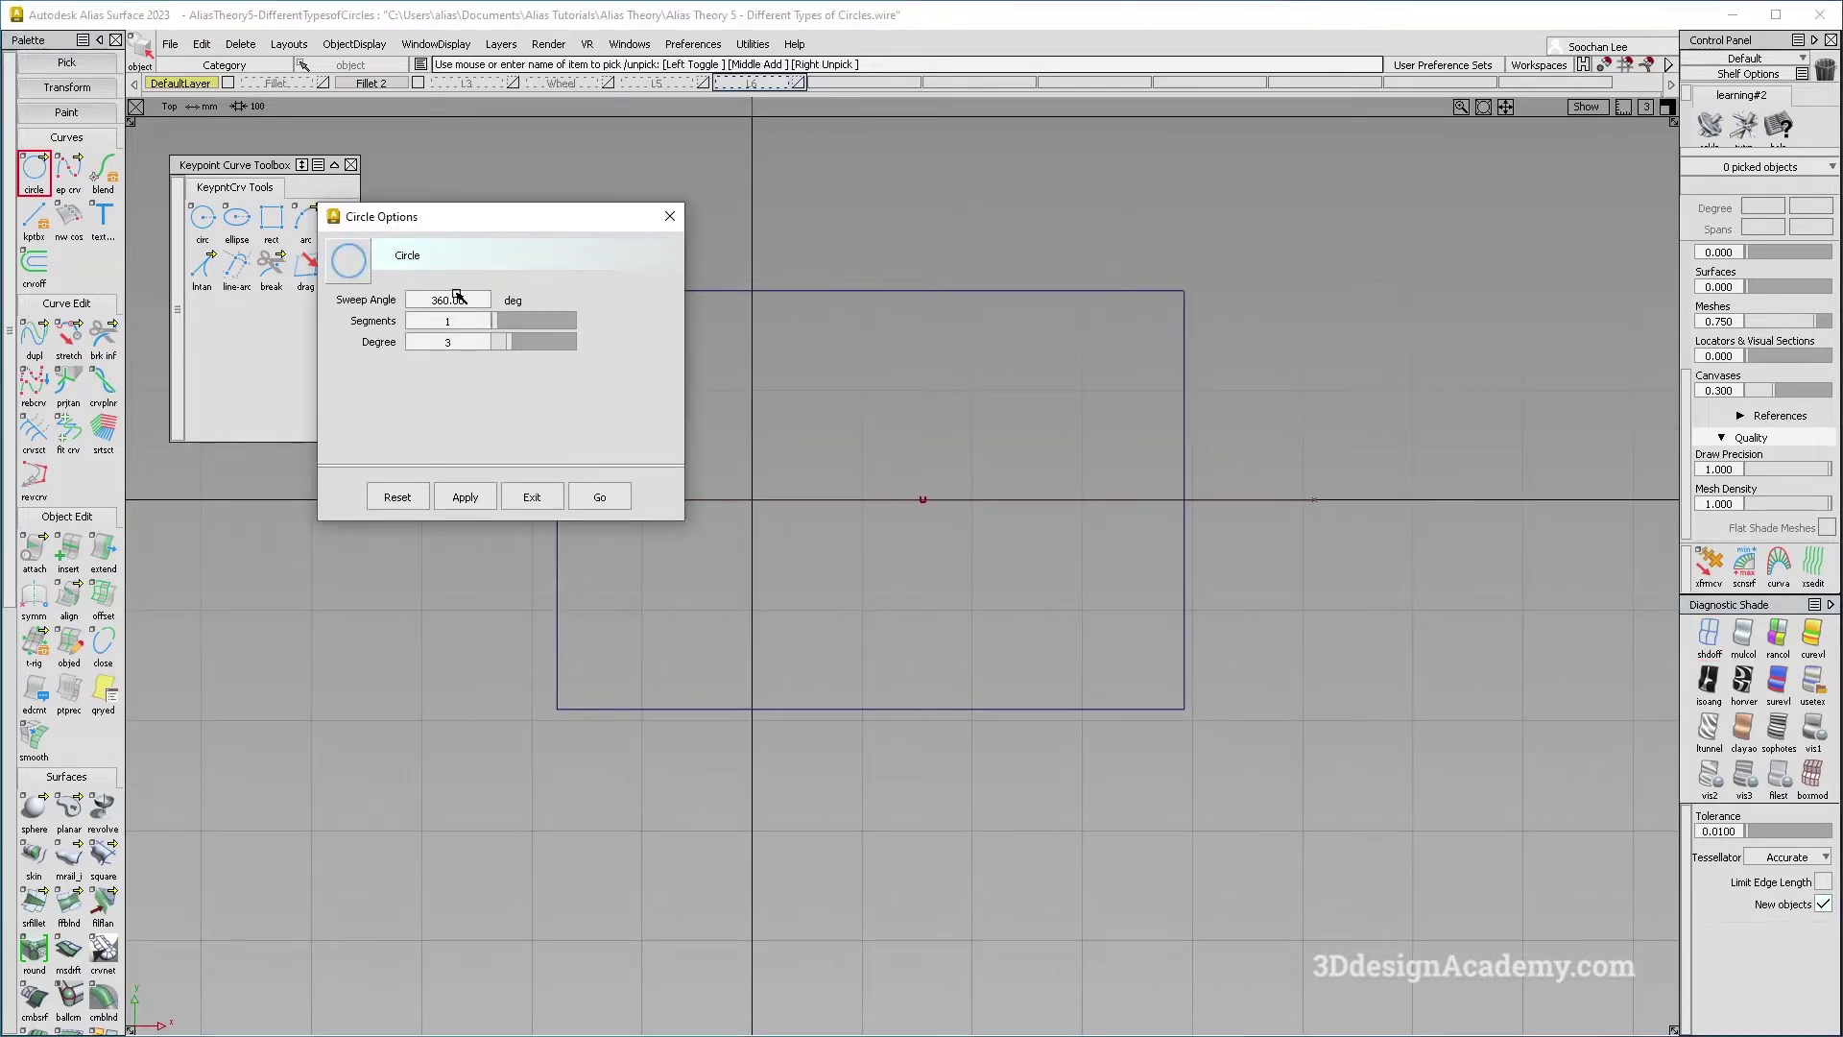
click(677, 221)
click(683, 43)
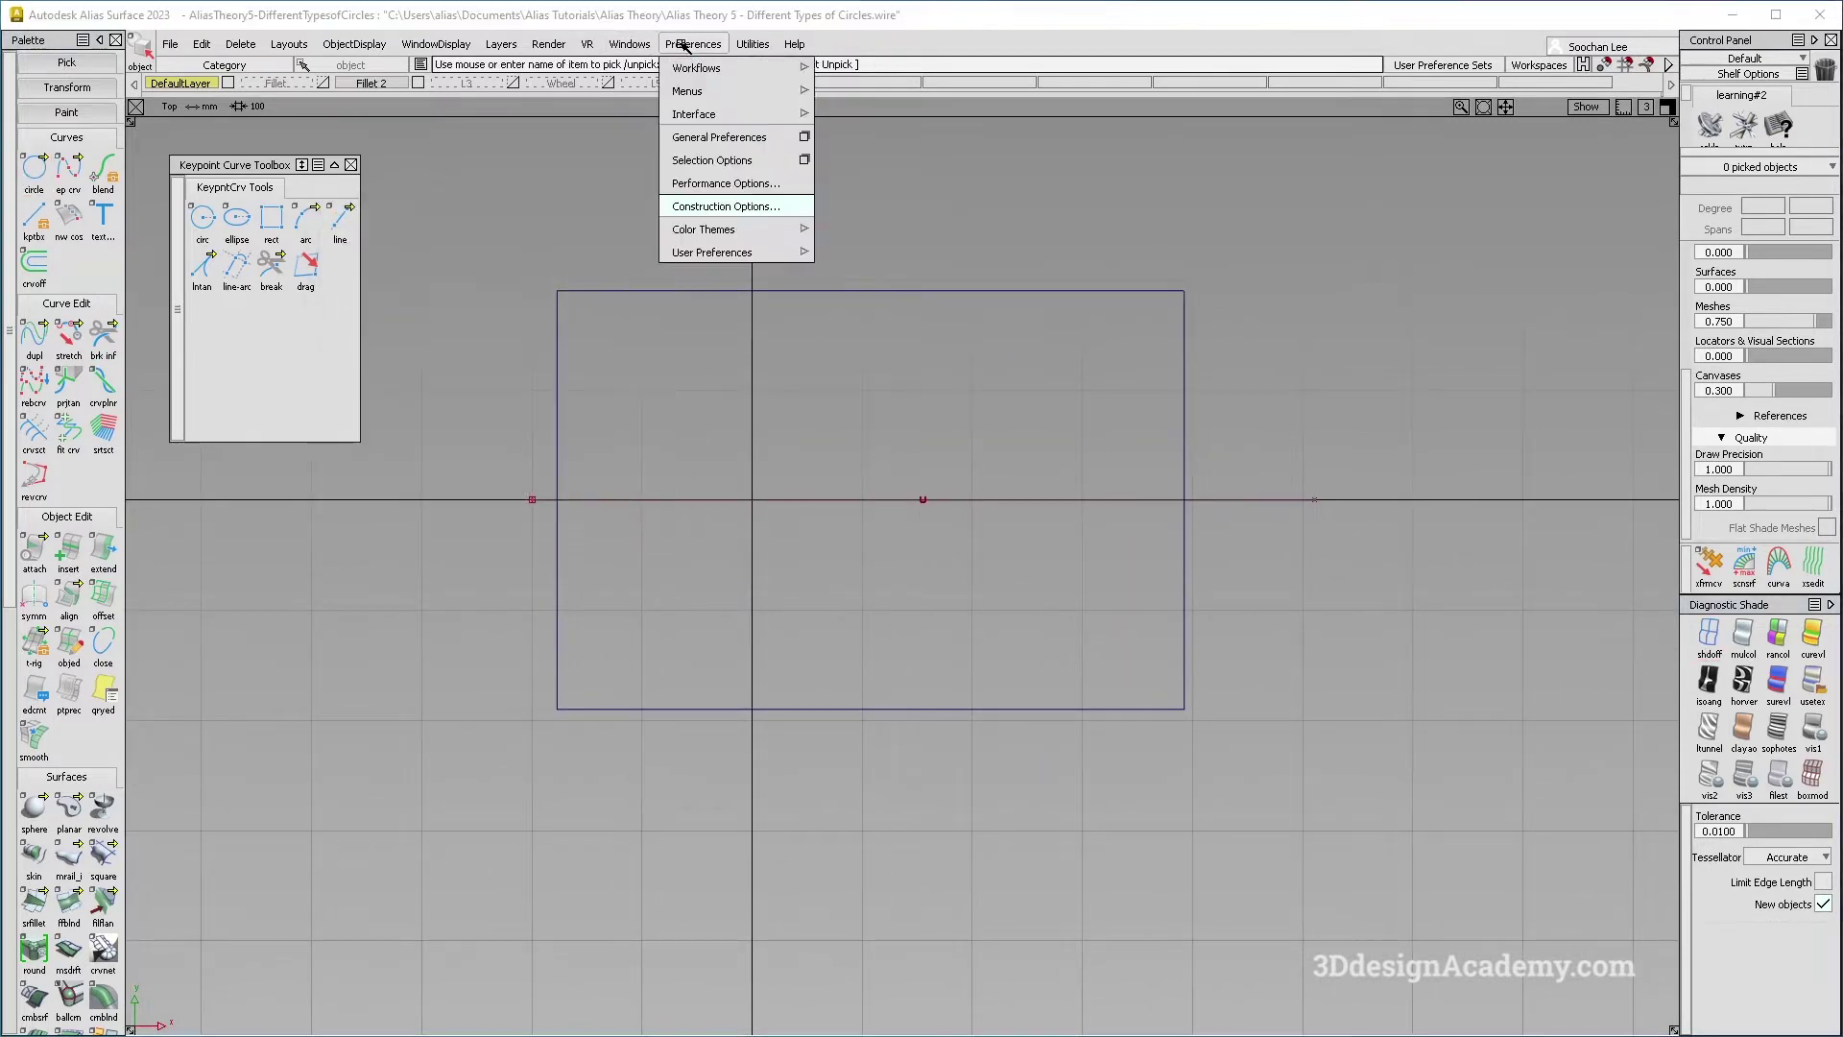
click(751, 208)
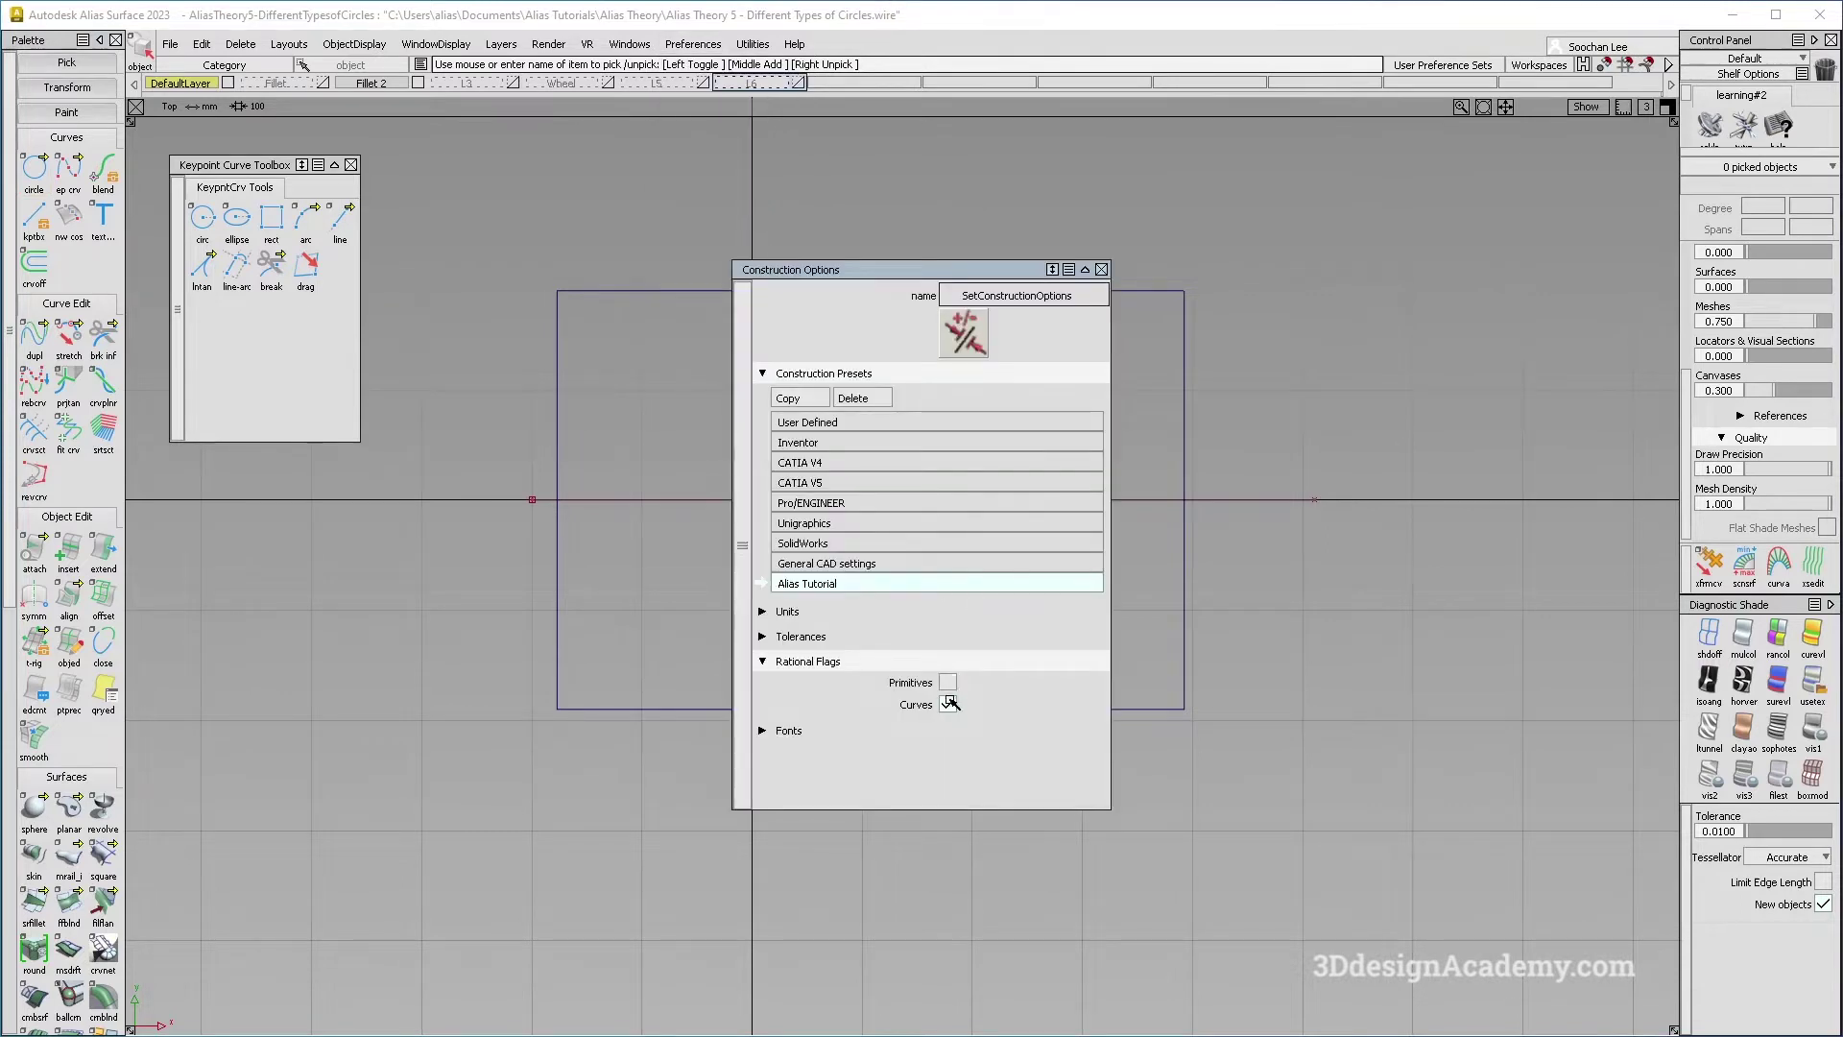
click(1101, 270)
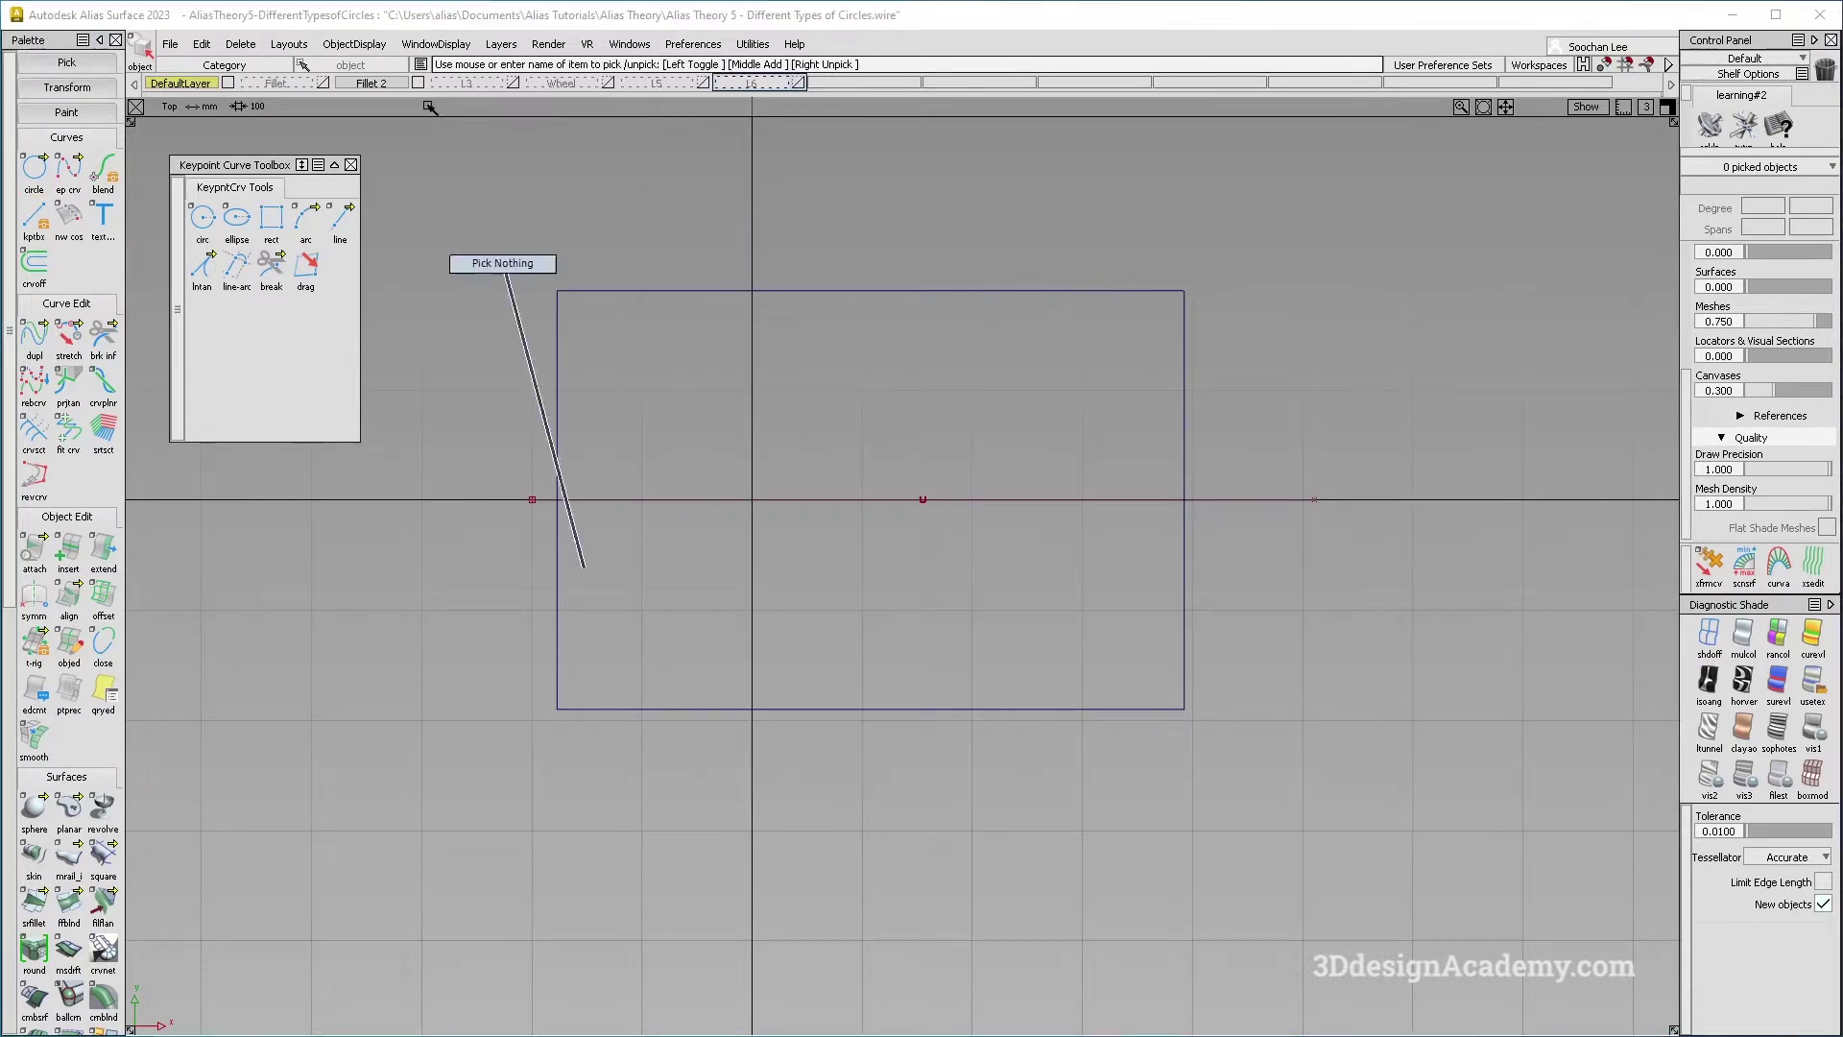
Configure the circle tool as non-periodic with a 360 degree sweep, 1 segment, degree 6 and 1 span.
double_click(27, 172)
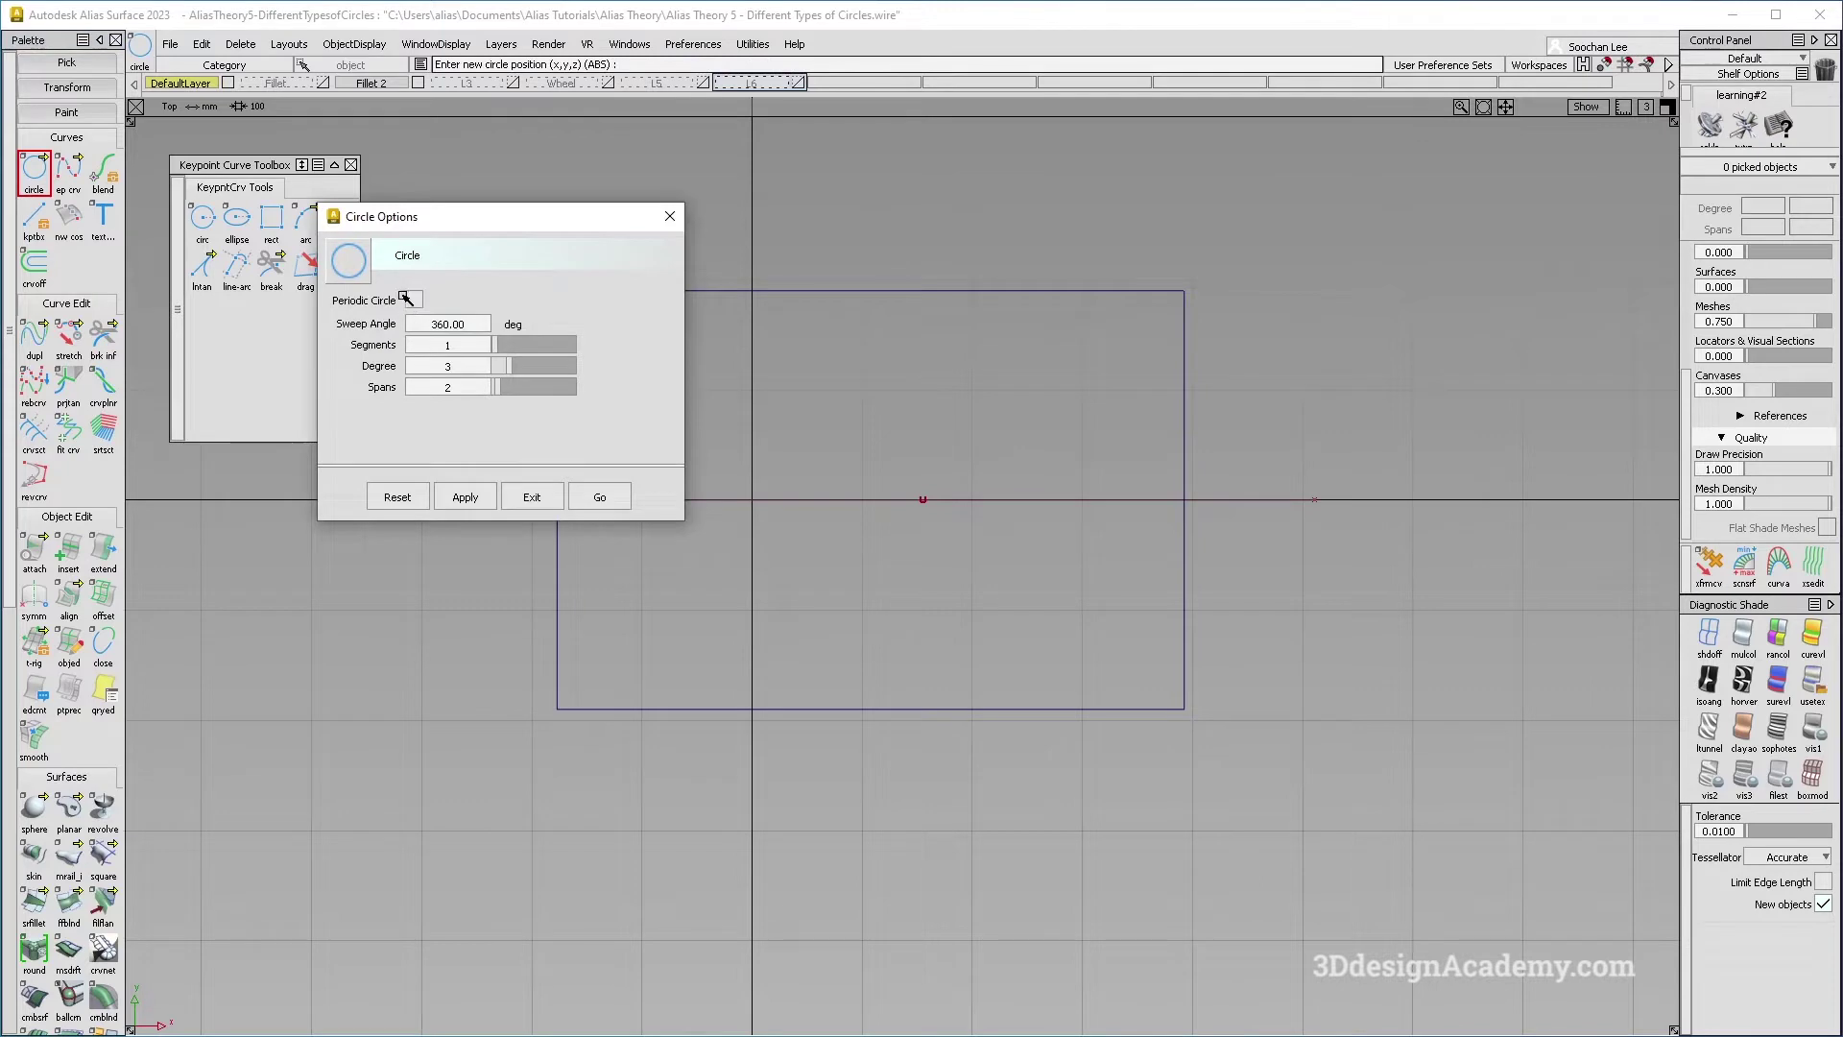
click(396, 490)
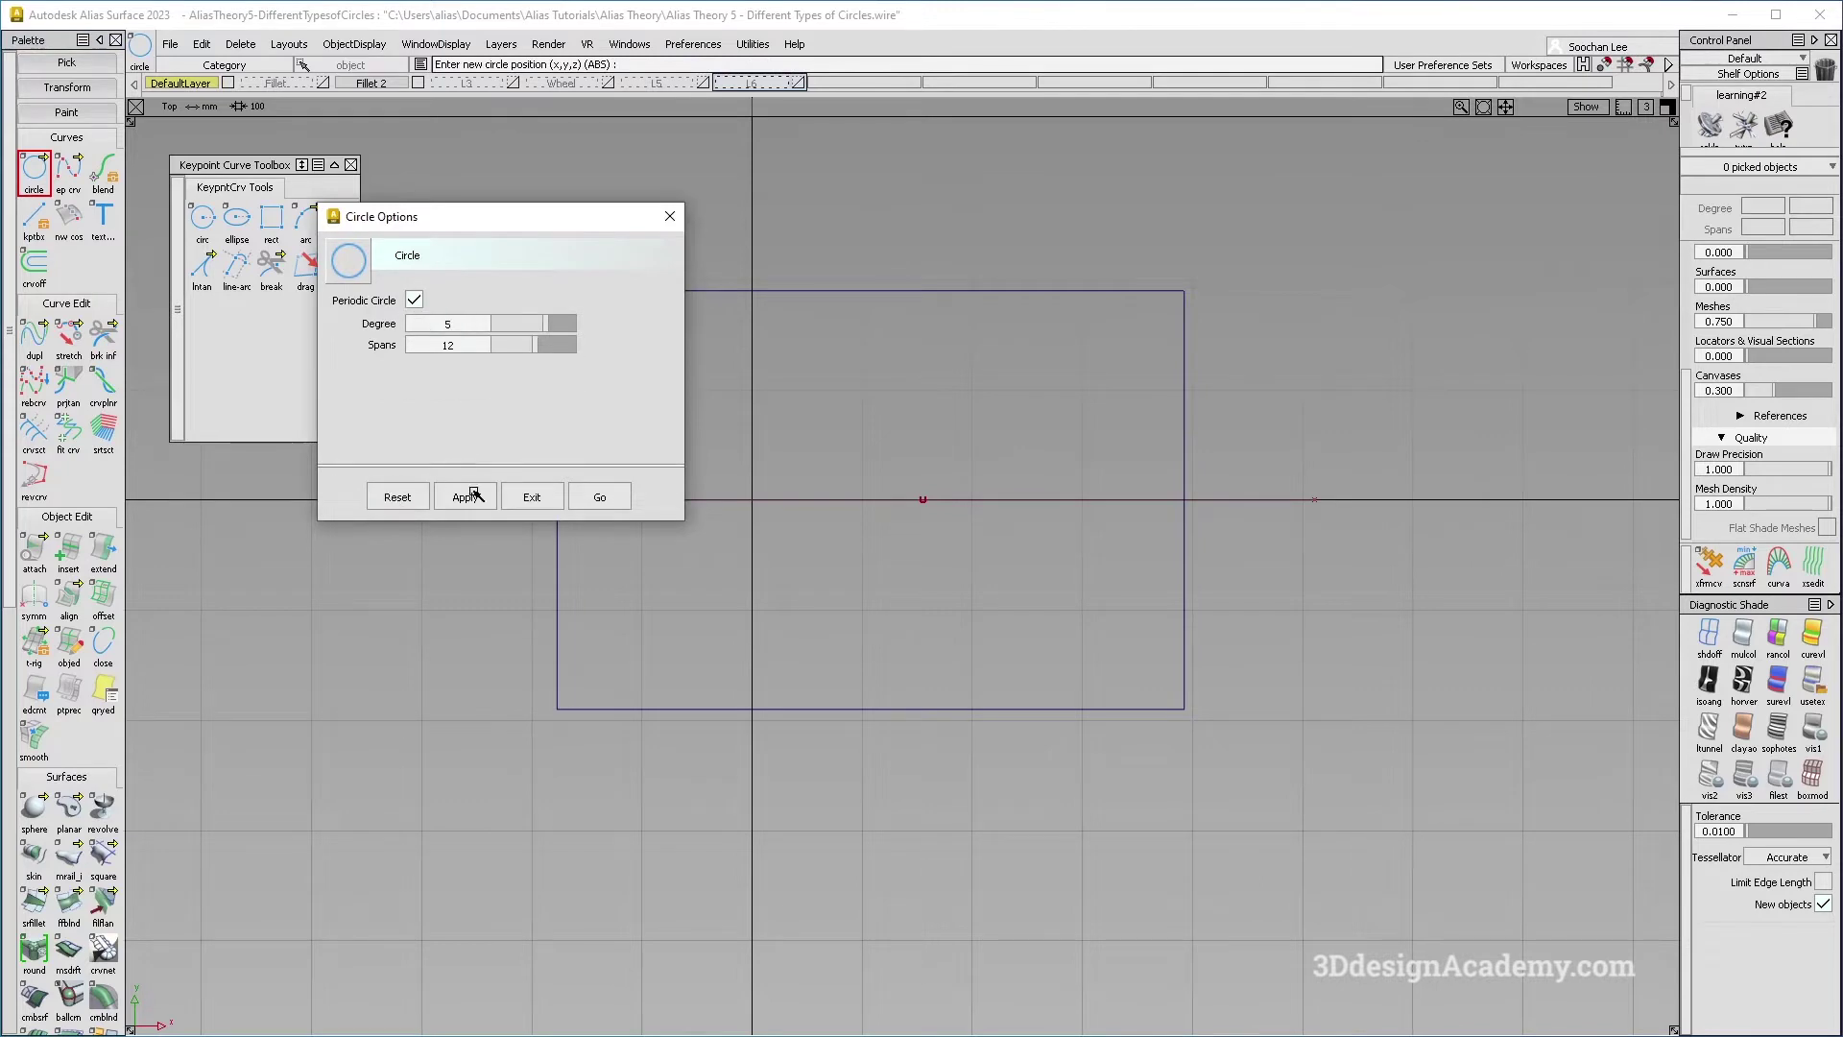
click(414, 301)
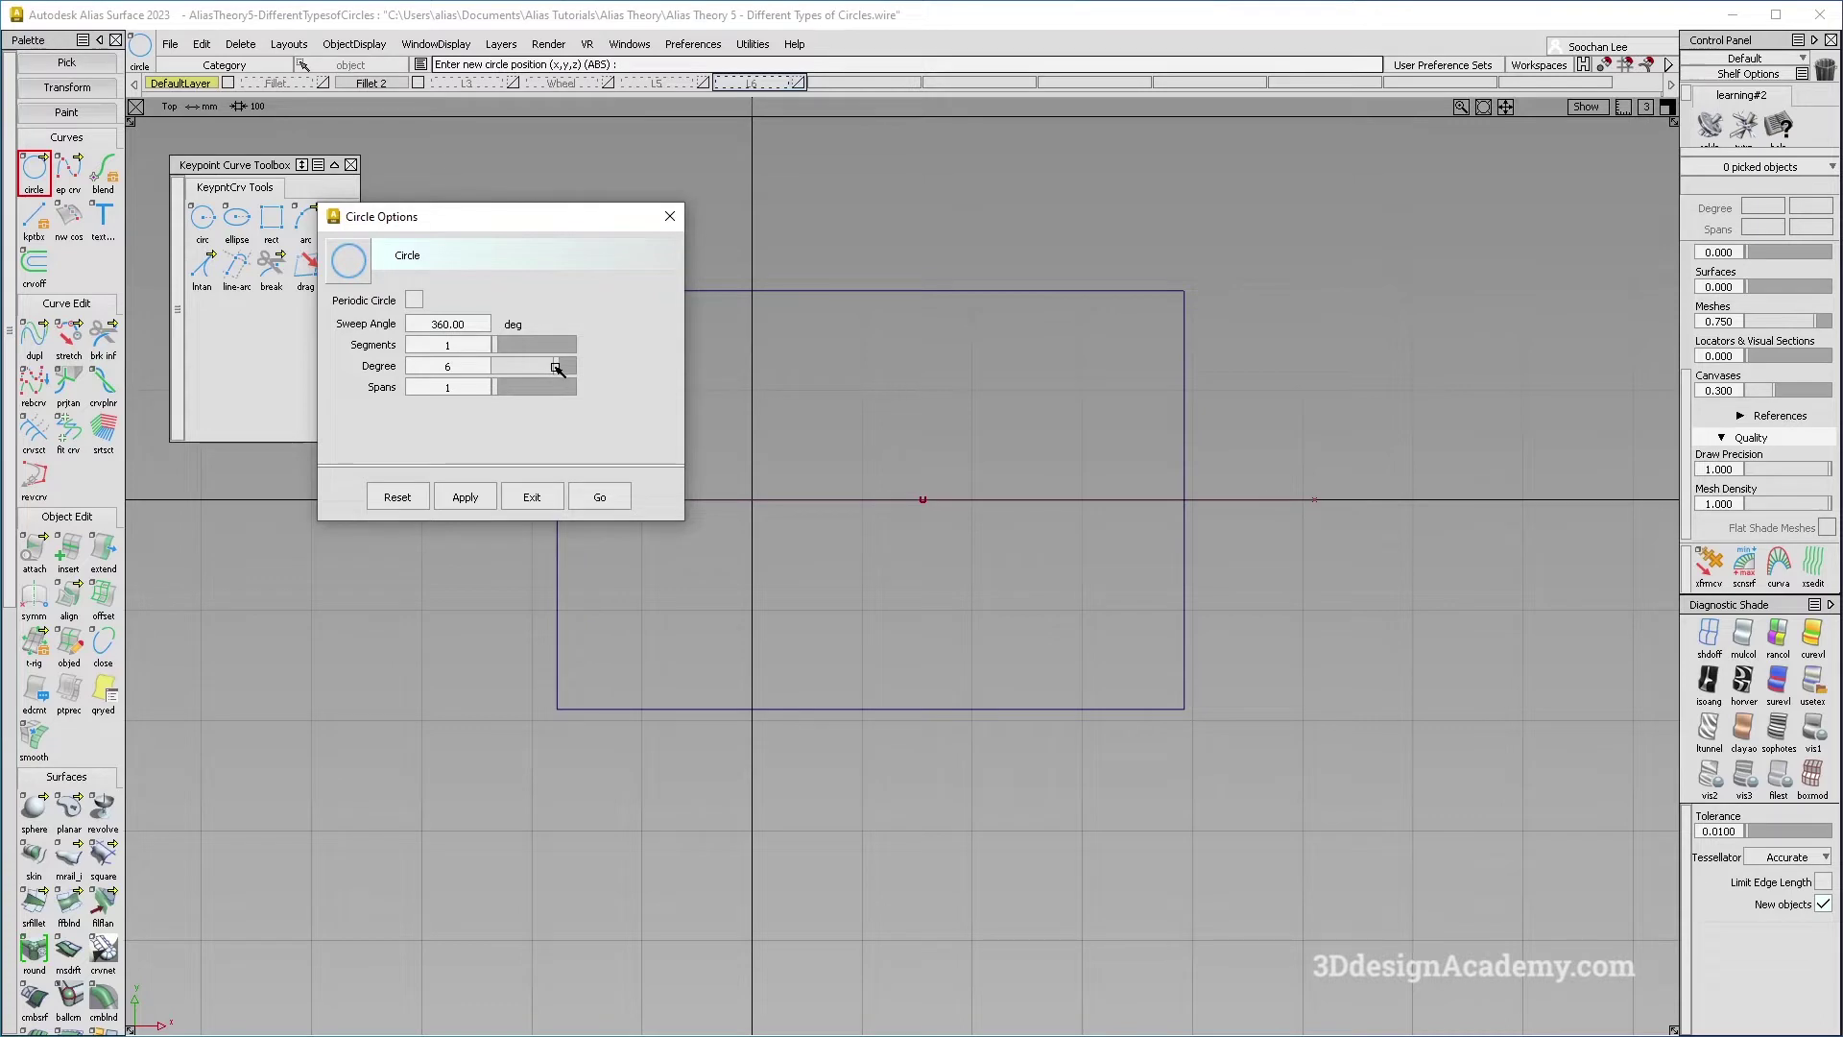
click(620, 498)
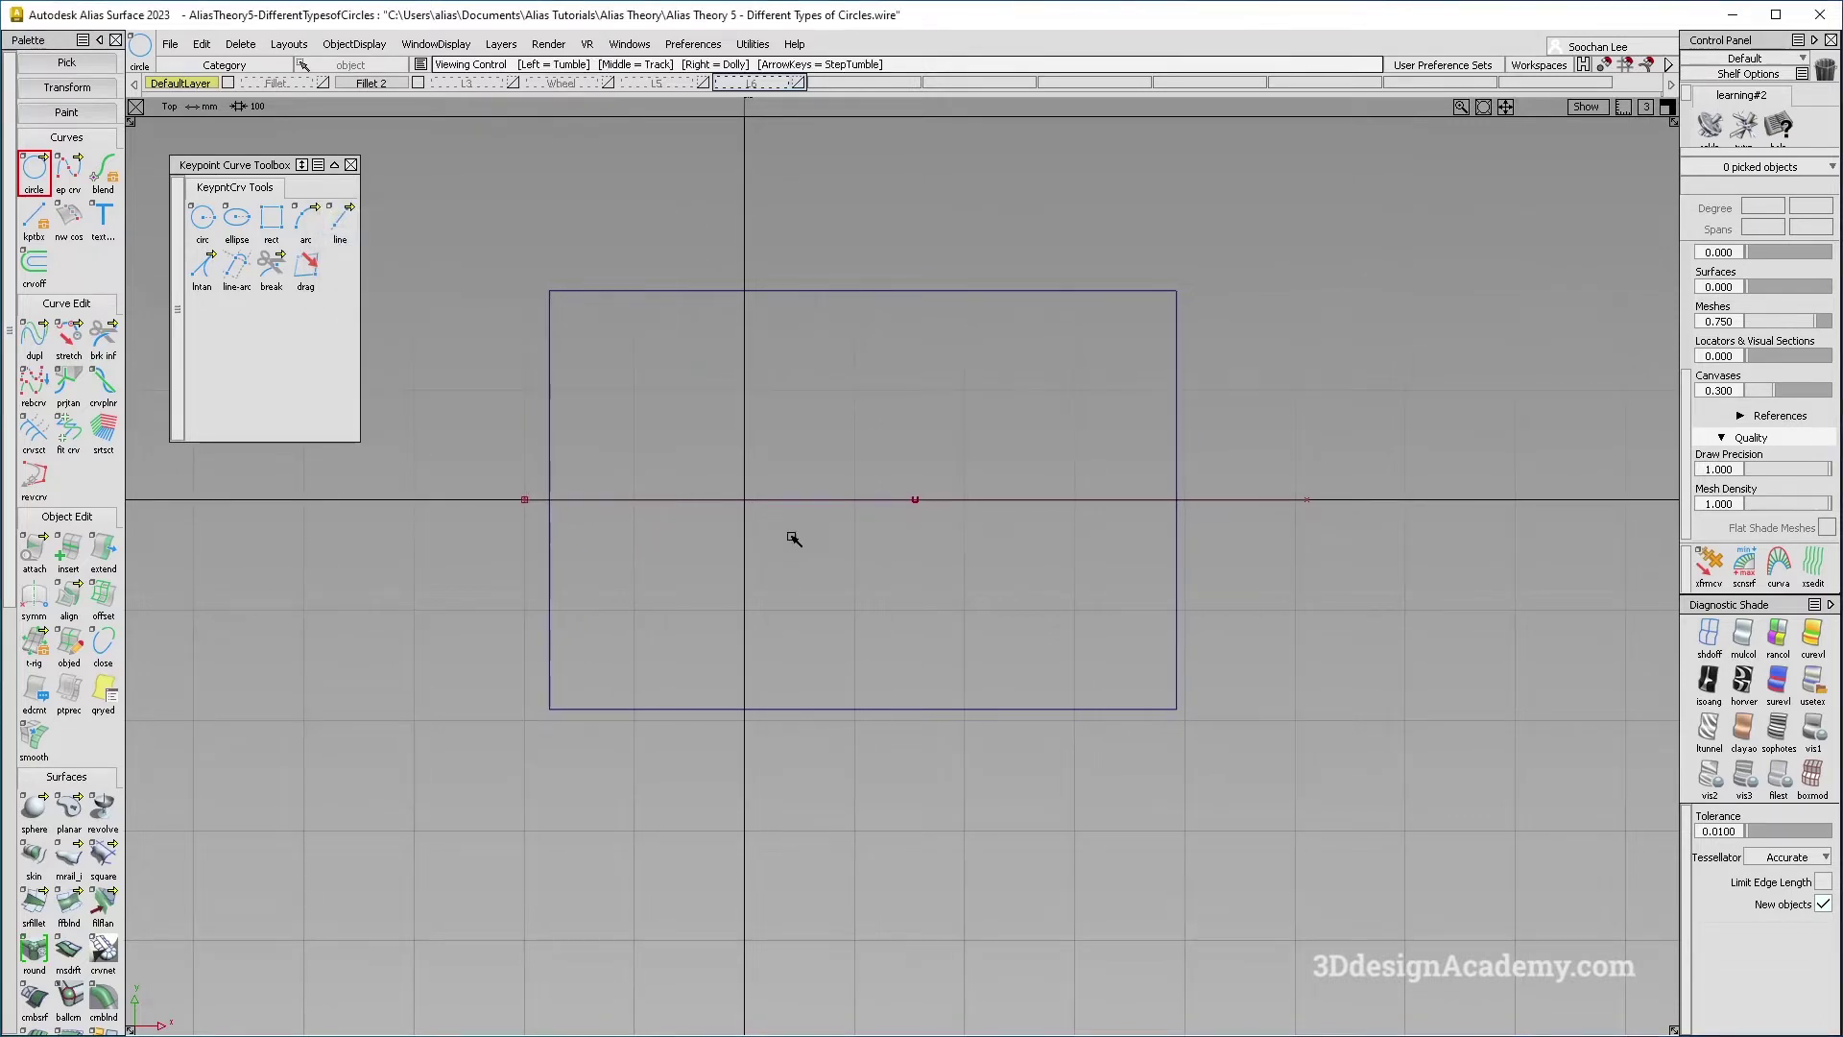
Place a circle on the horizontal axis inside the rectangular surface's outline, enlarge it uniformly and deselect it.
click(860, 517)
alt+shift+right_drag(905, 527, 722, 494)
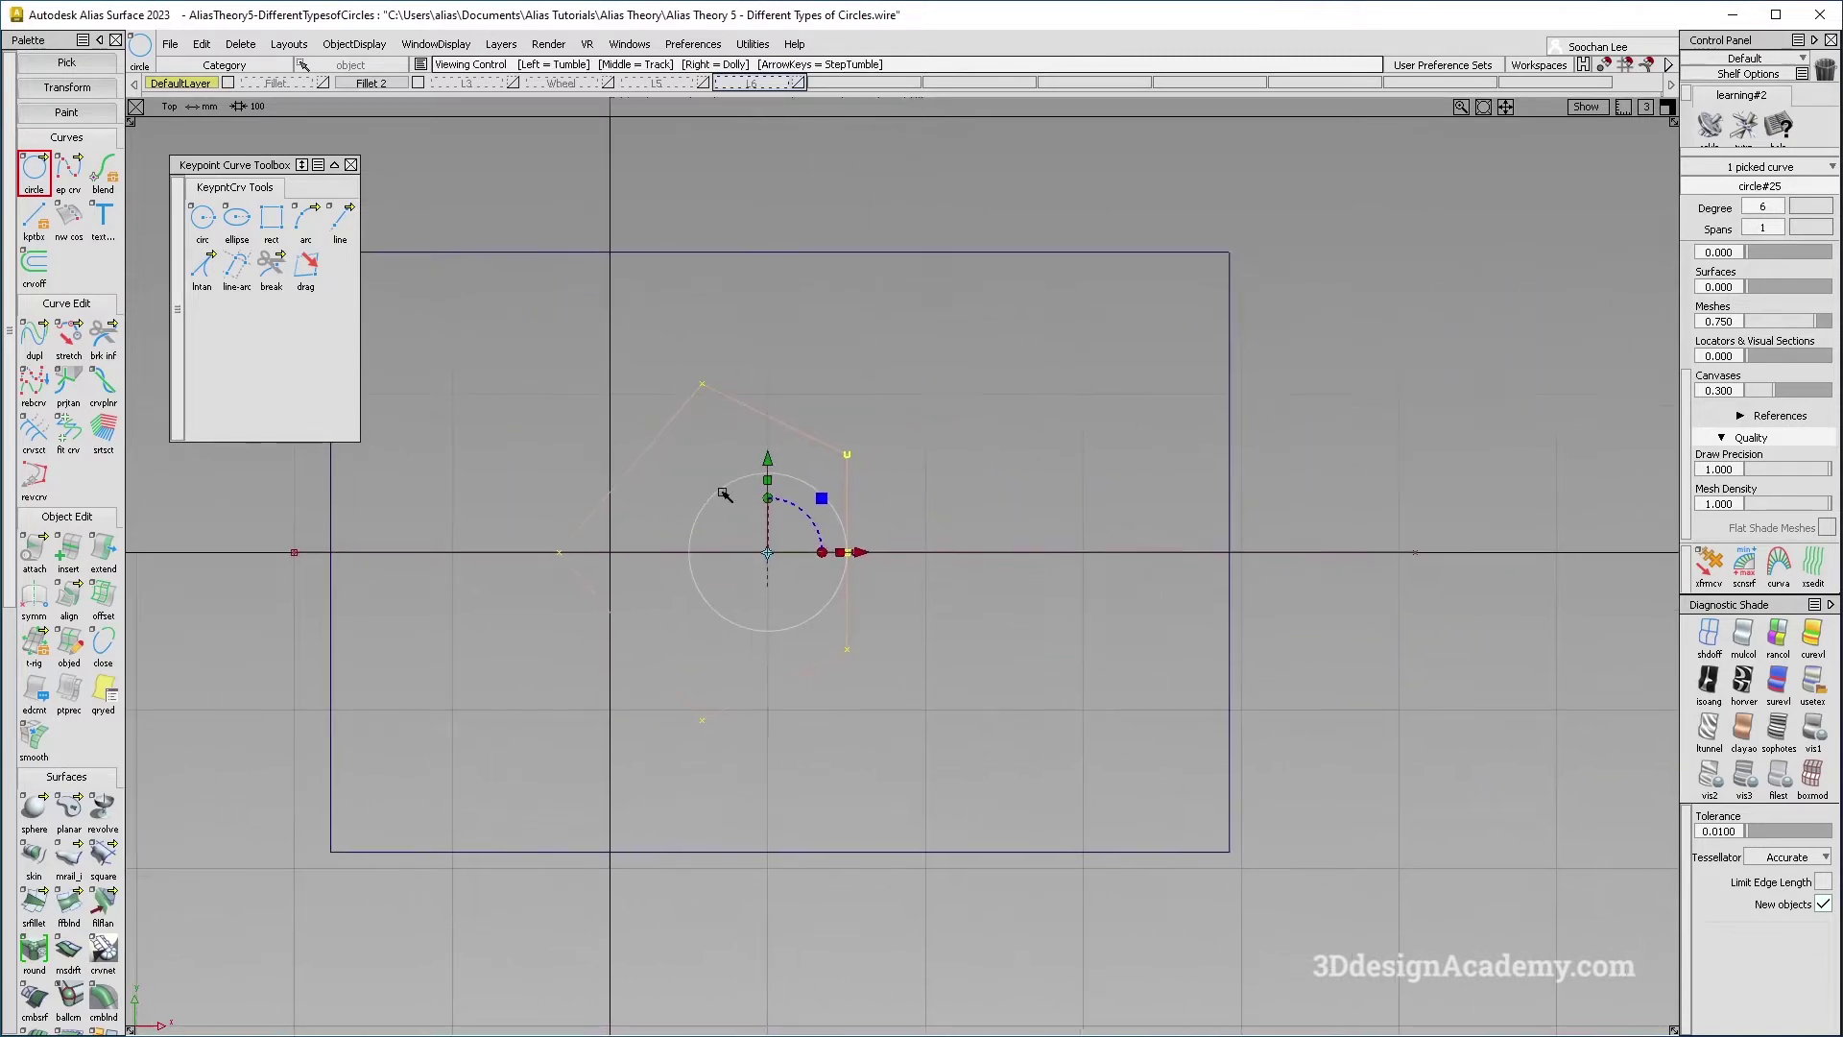
ctrl+shift+middle_drag(931, 602, 940, 607)
drag(940, 607, 1098, 600)
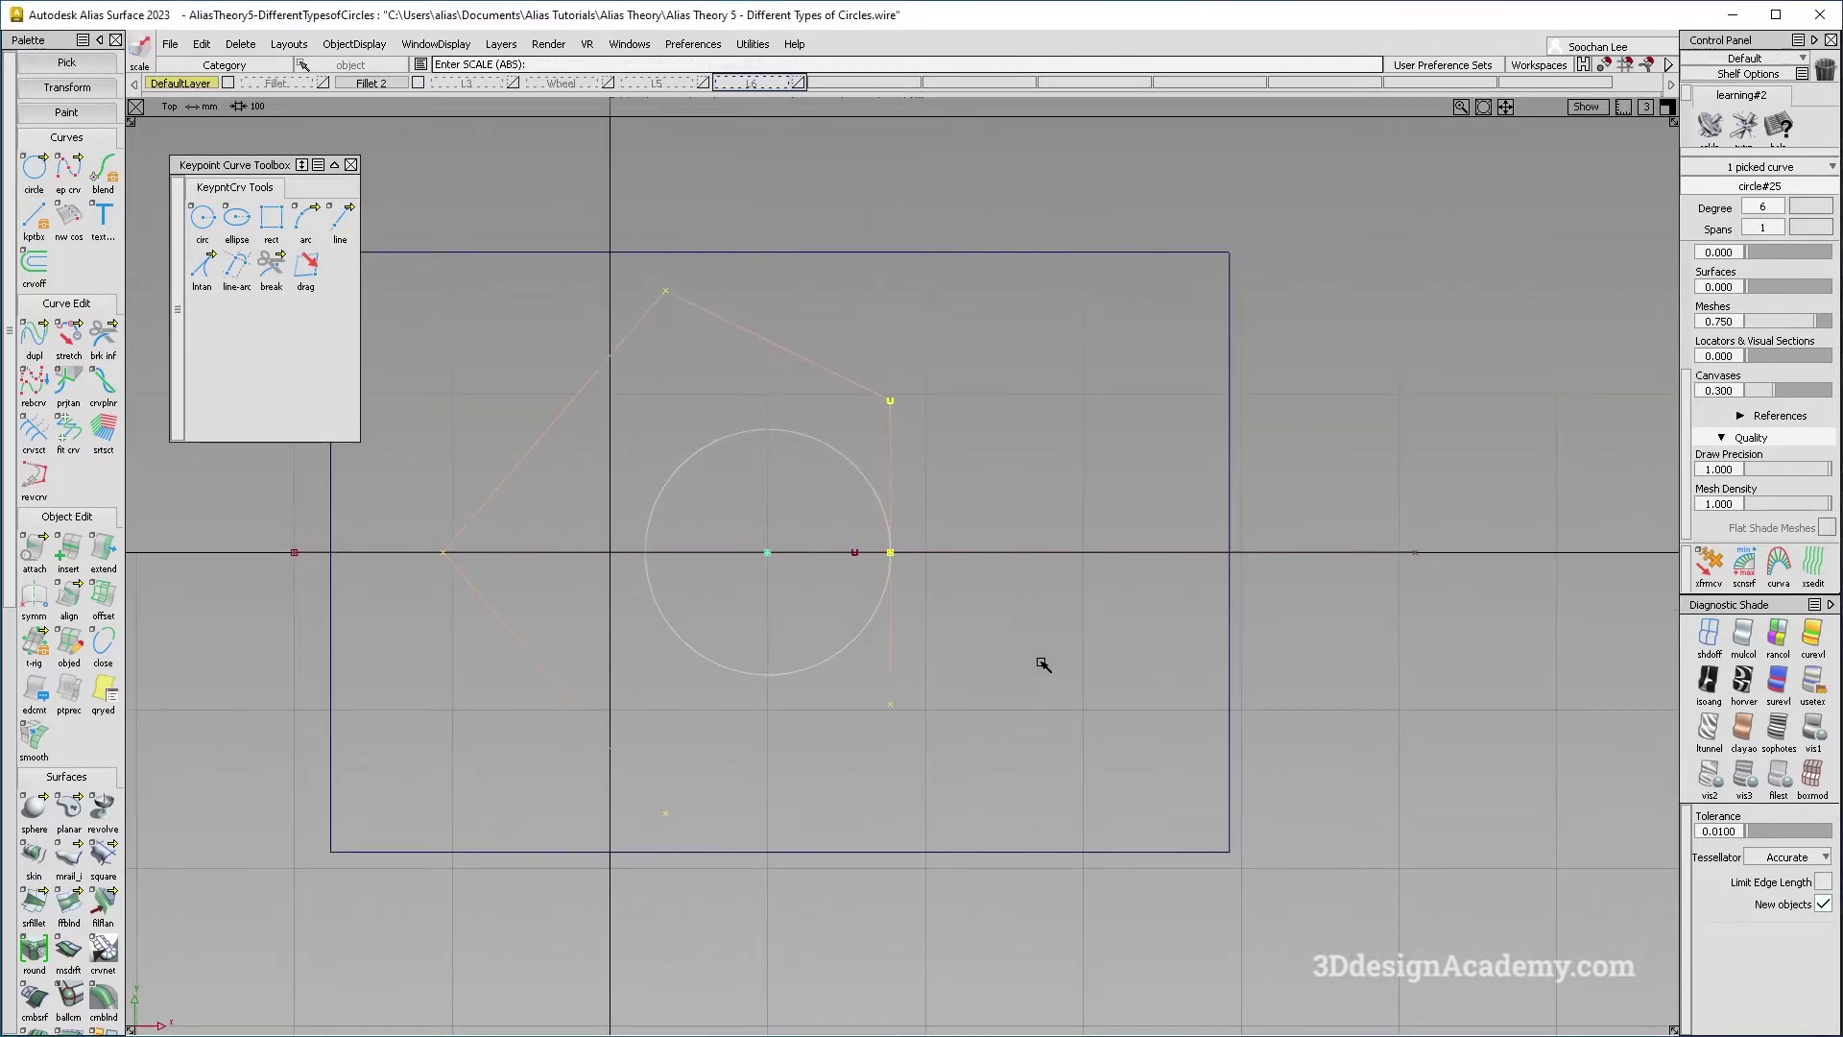
ctrl+shift+drag(1043, 656, 1057, 534)
Build a multi-surface draft wall upward from the circle with a 0 degree draft angle and a length of 106.2847.
key(F8)
alt+shift+click(927, 568)
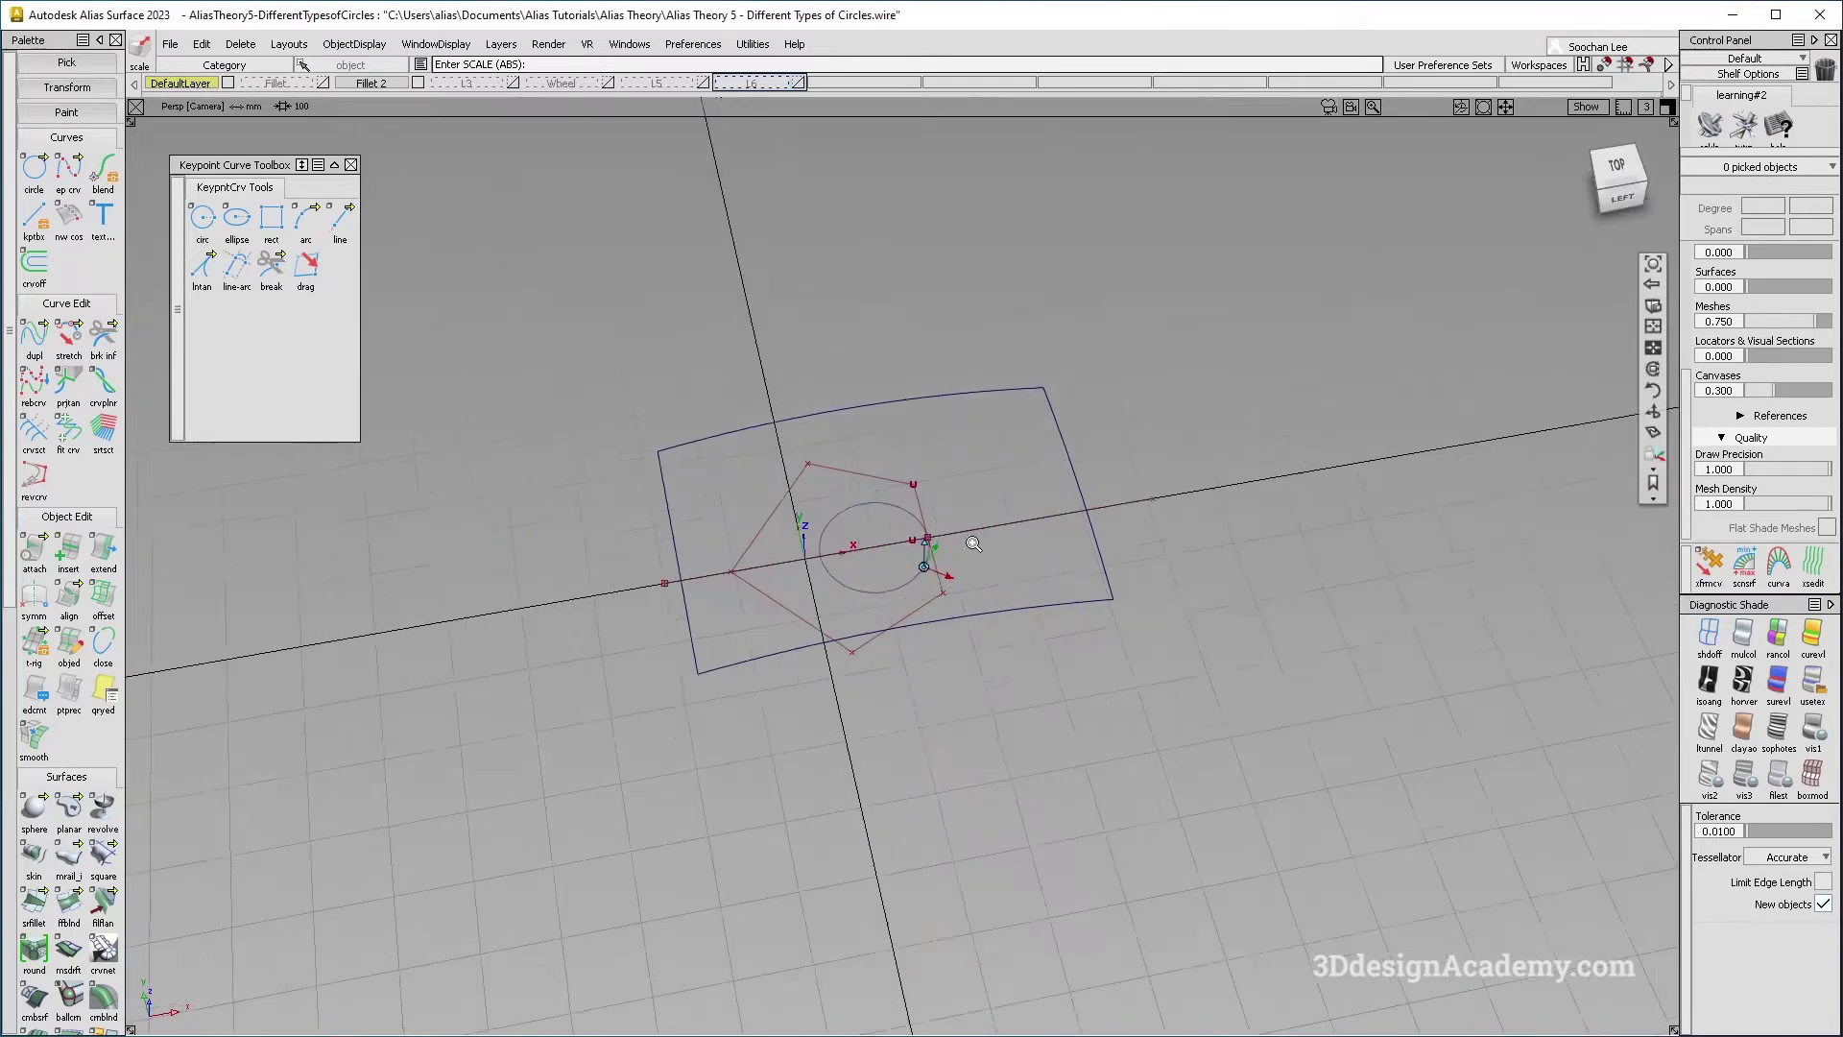
alt+shift+right_drag(959, 559, 869, 564)
alt+shift+drag(868, 564, 899, 577)
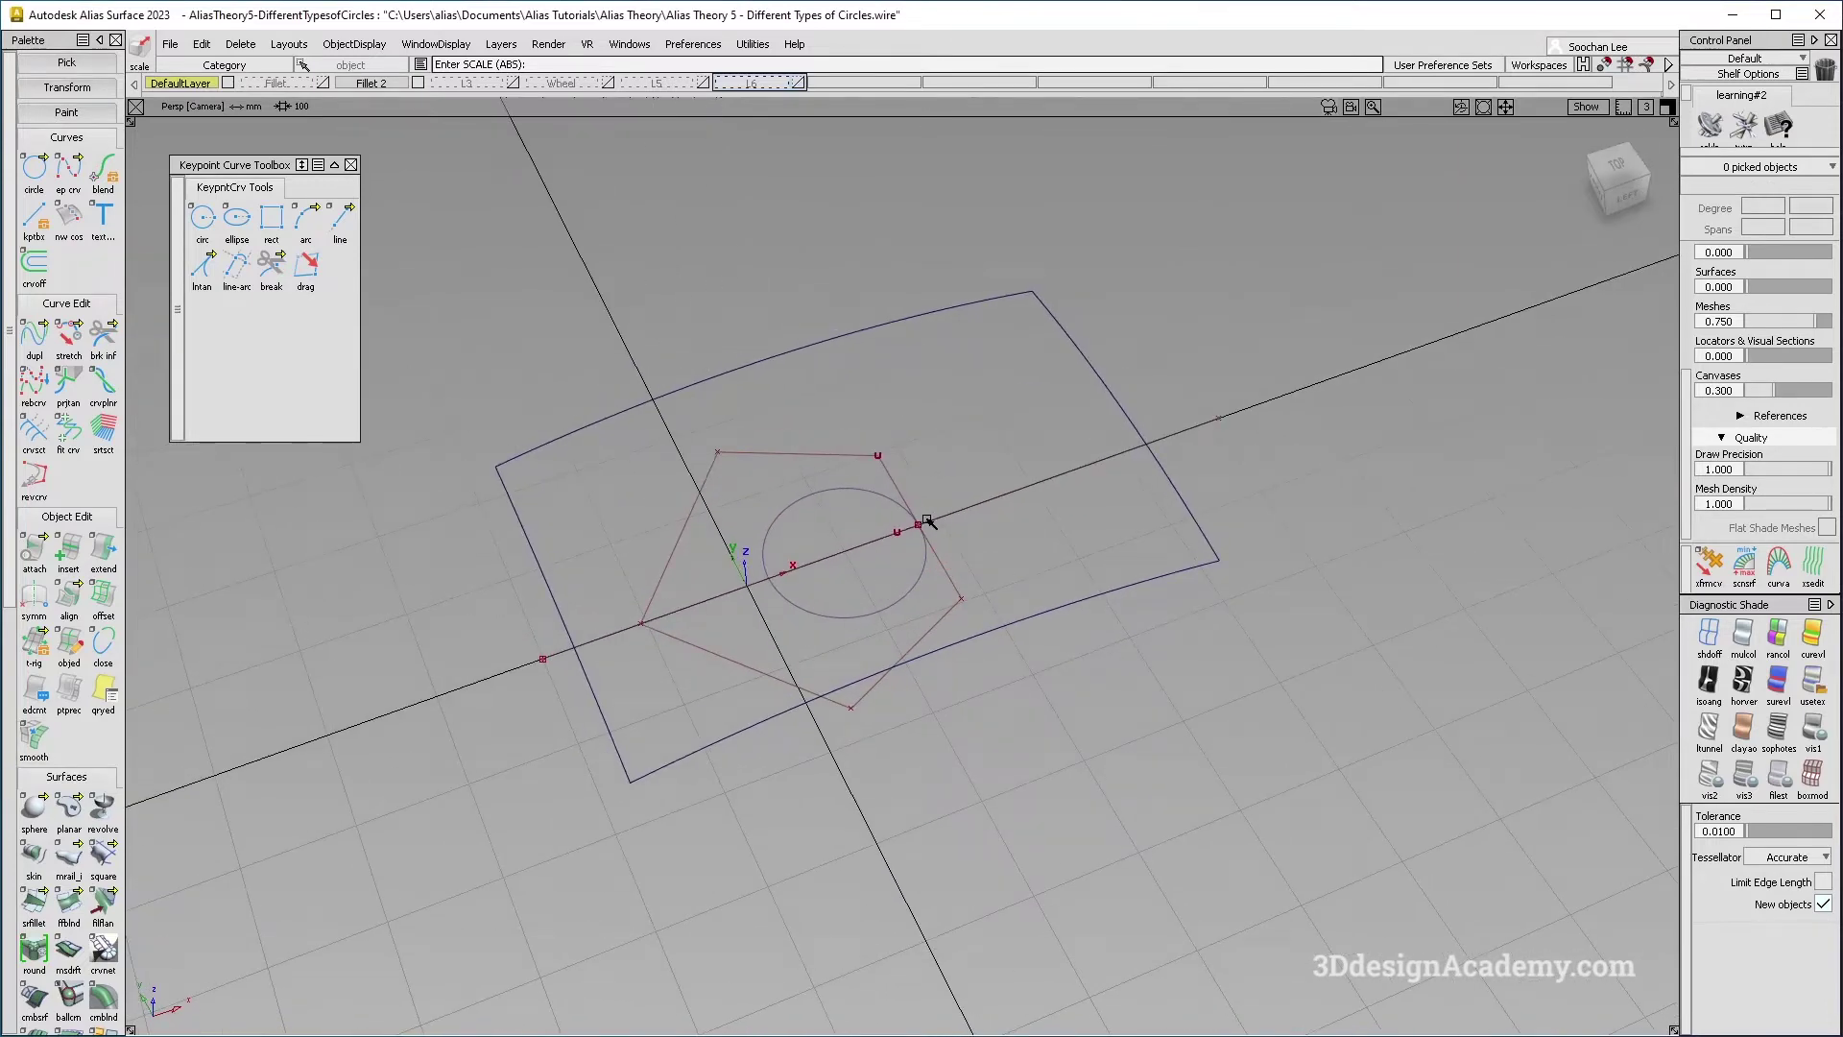
click(68, 950)
click(903, 540)
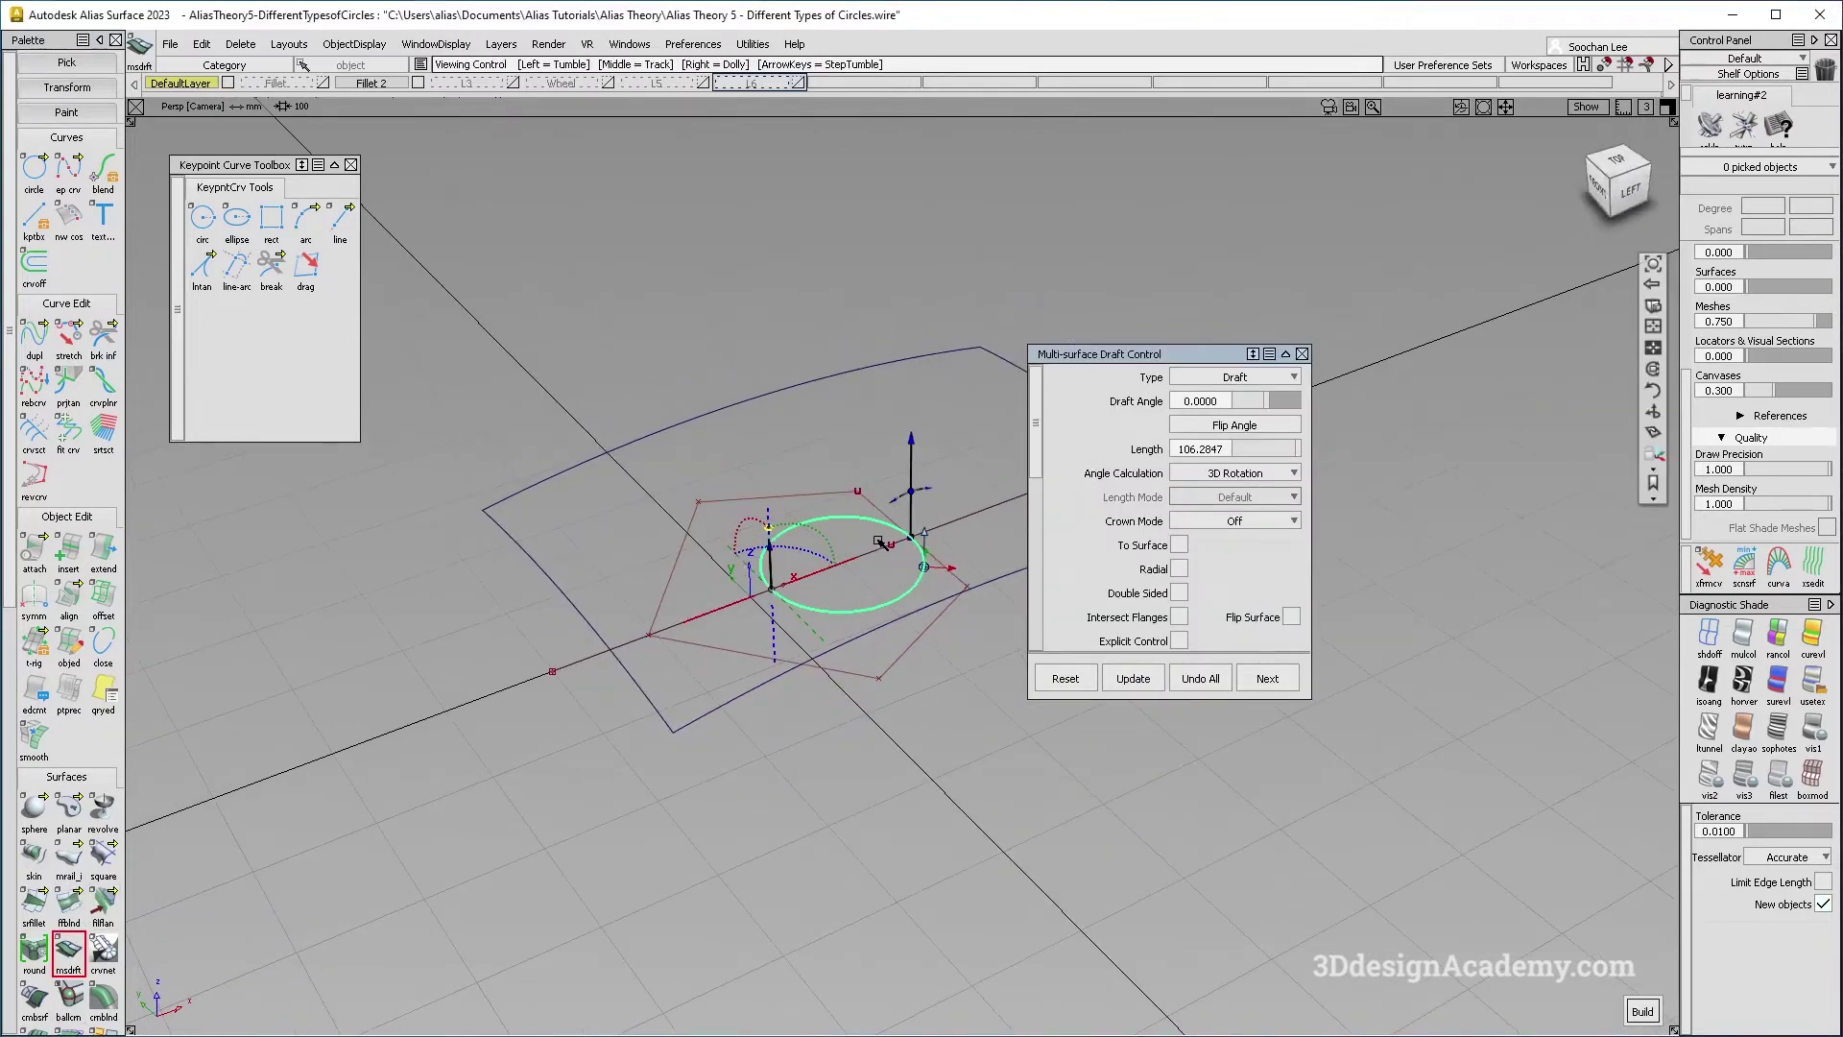
alt+shift+middle_drag(894, 543, 753, 590)
ctrl+shift+drag(753, 590, 753, 660)
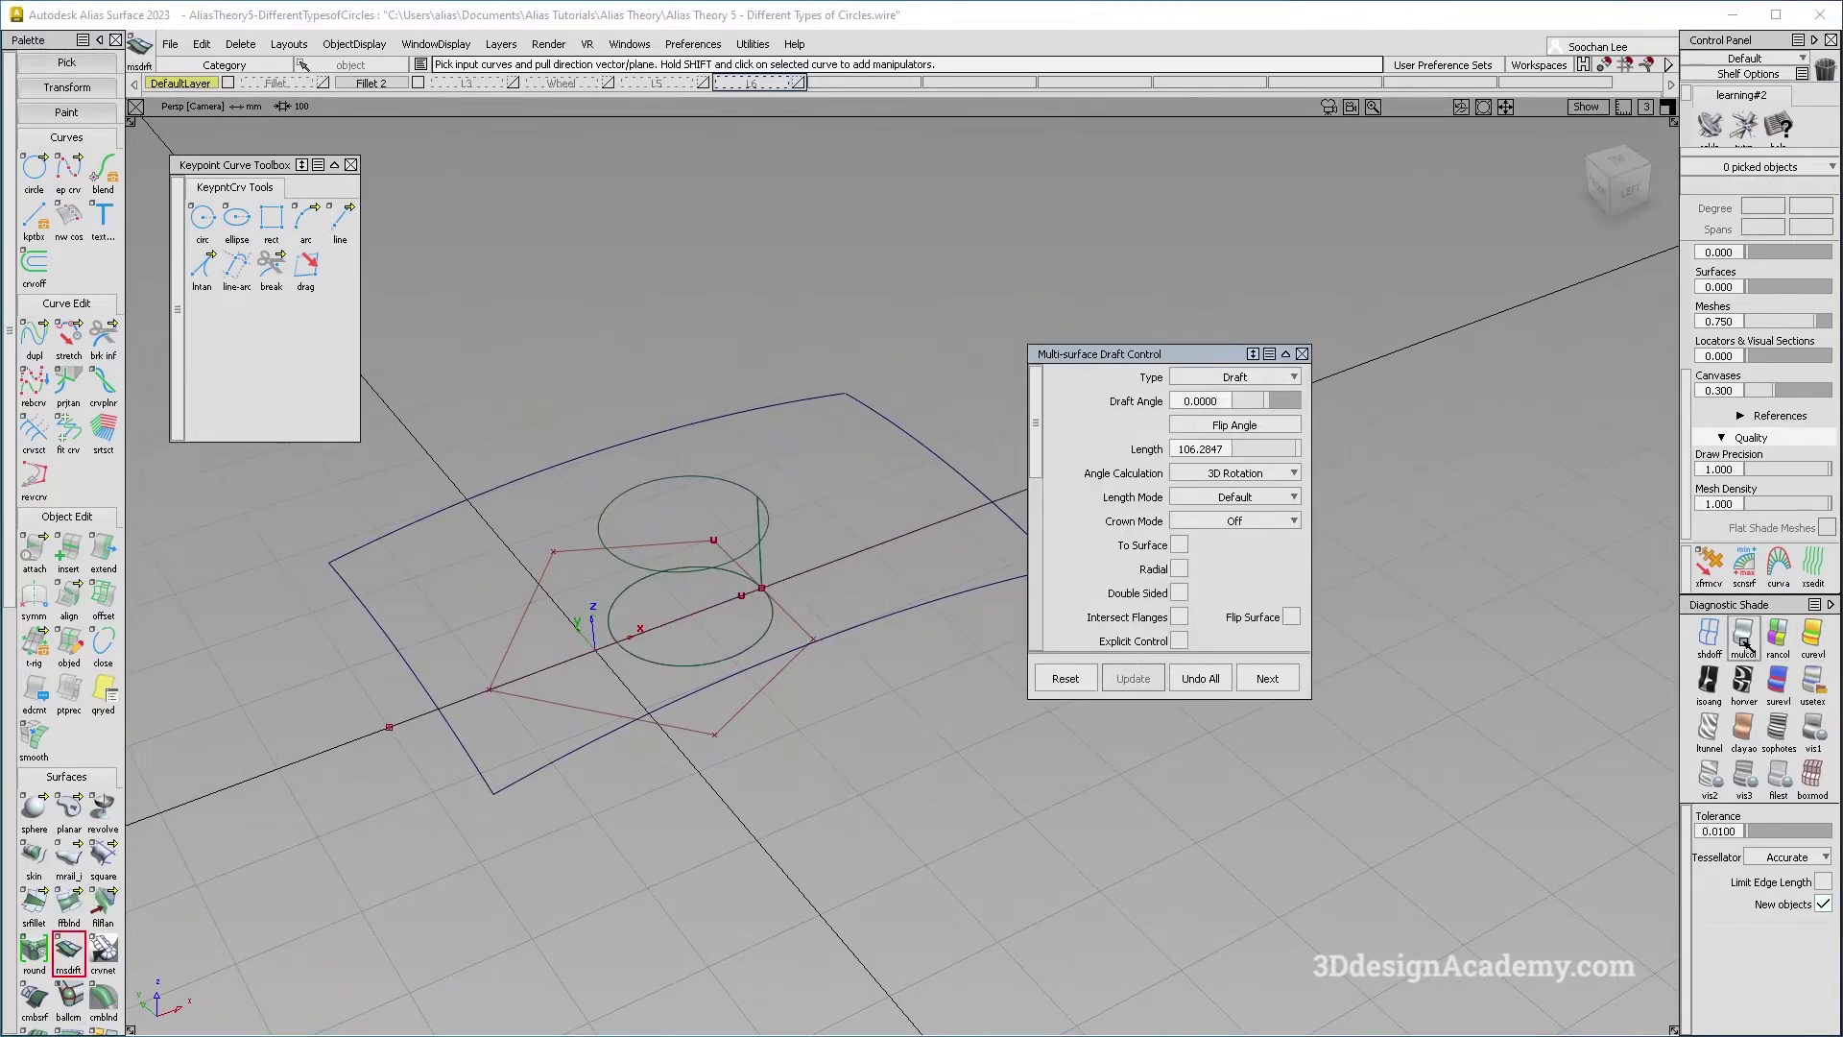
Examine the draft wall passing through the rectangular surface with Multi Color shading, and turn the shading off in the Top view.
click(1743, 636)
alt+shift+right_drag(665, 564, 778, 497)
ctrl+shift+drag(778, 498, 850, 440)
click(849, 445)
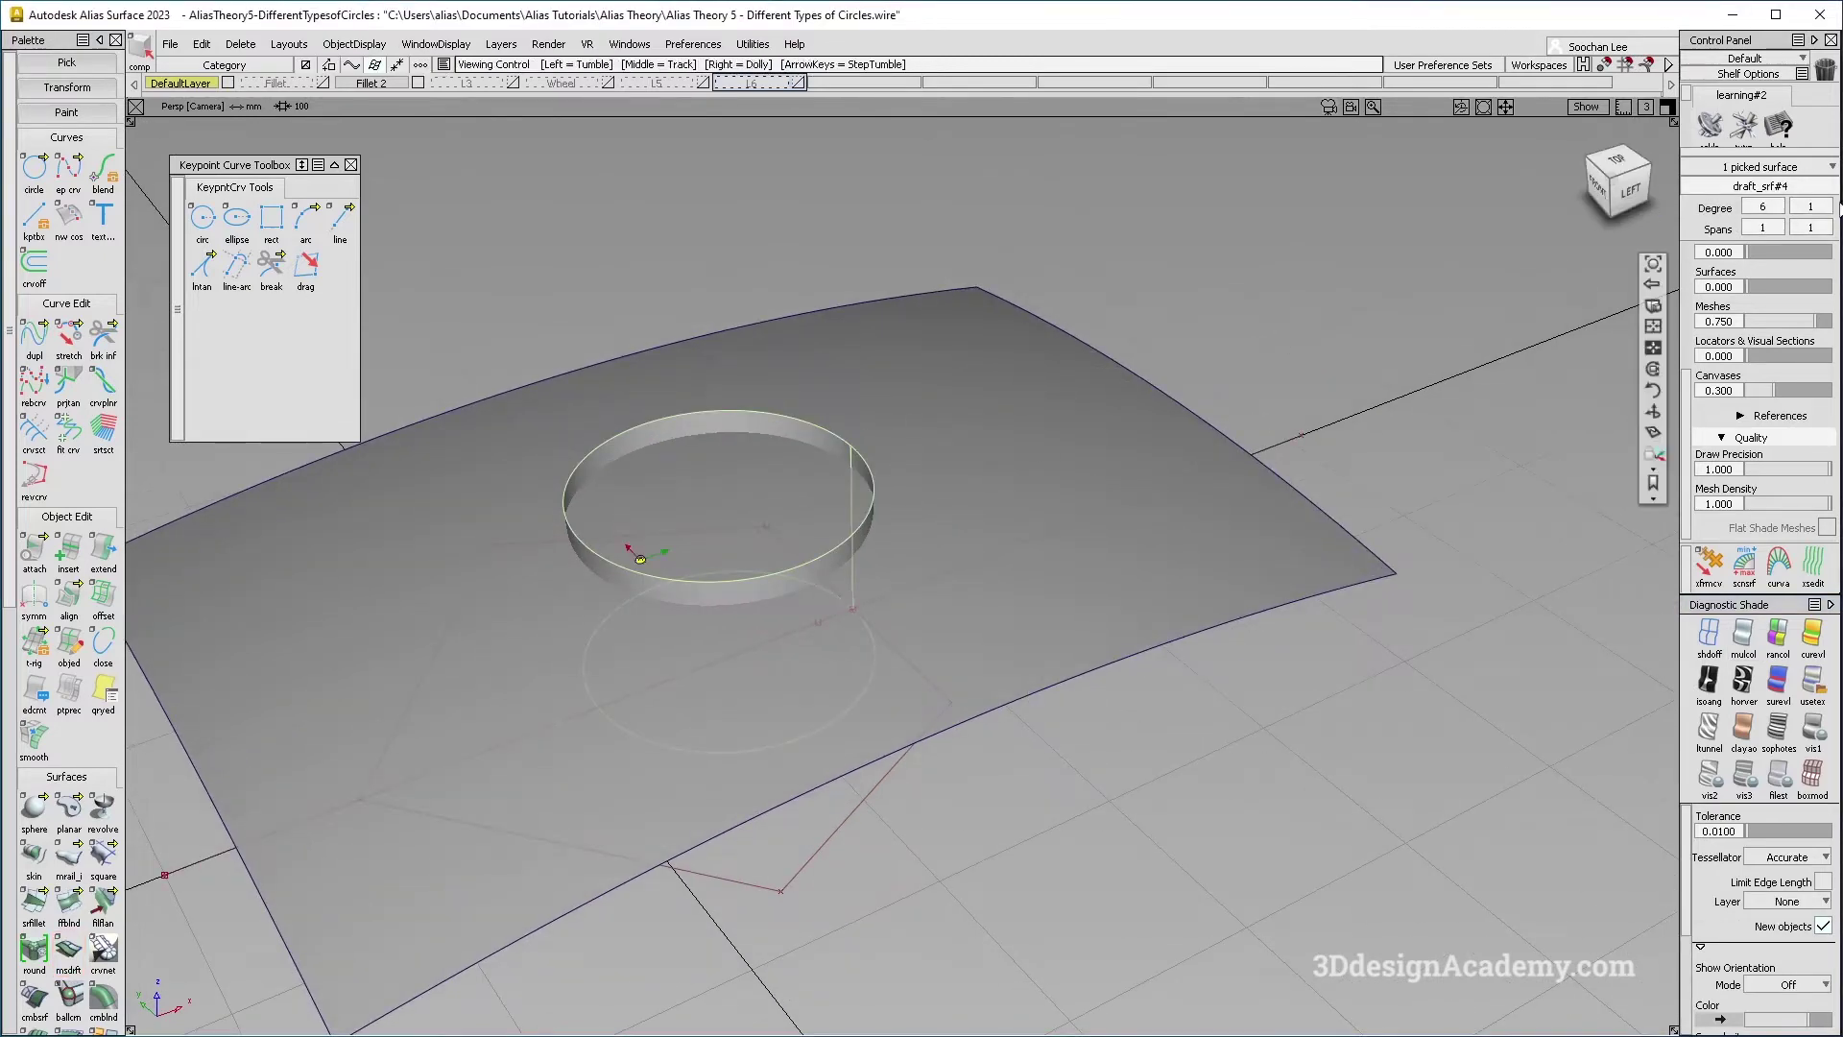
alt+shift+drag(951, 486, 803, 588)
alt+shift+middle_drag(803, 624, 802, 563)
alt+shift+drag(802, 563, 808, 586)
mouse_move(808, 585)
ctrl+shift+mouse_down()
mouse_move(805, 662)
mouse_move(903, 657)
ctrl+shift+mouse_up()
ctrl+shift+drag(902, 658, 869, 787)
key(F5)
click(1711, 635)
alt+shift+middle_drag(712, 666, 790, 634)
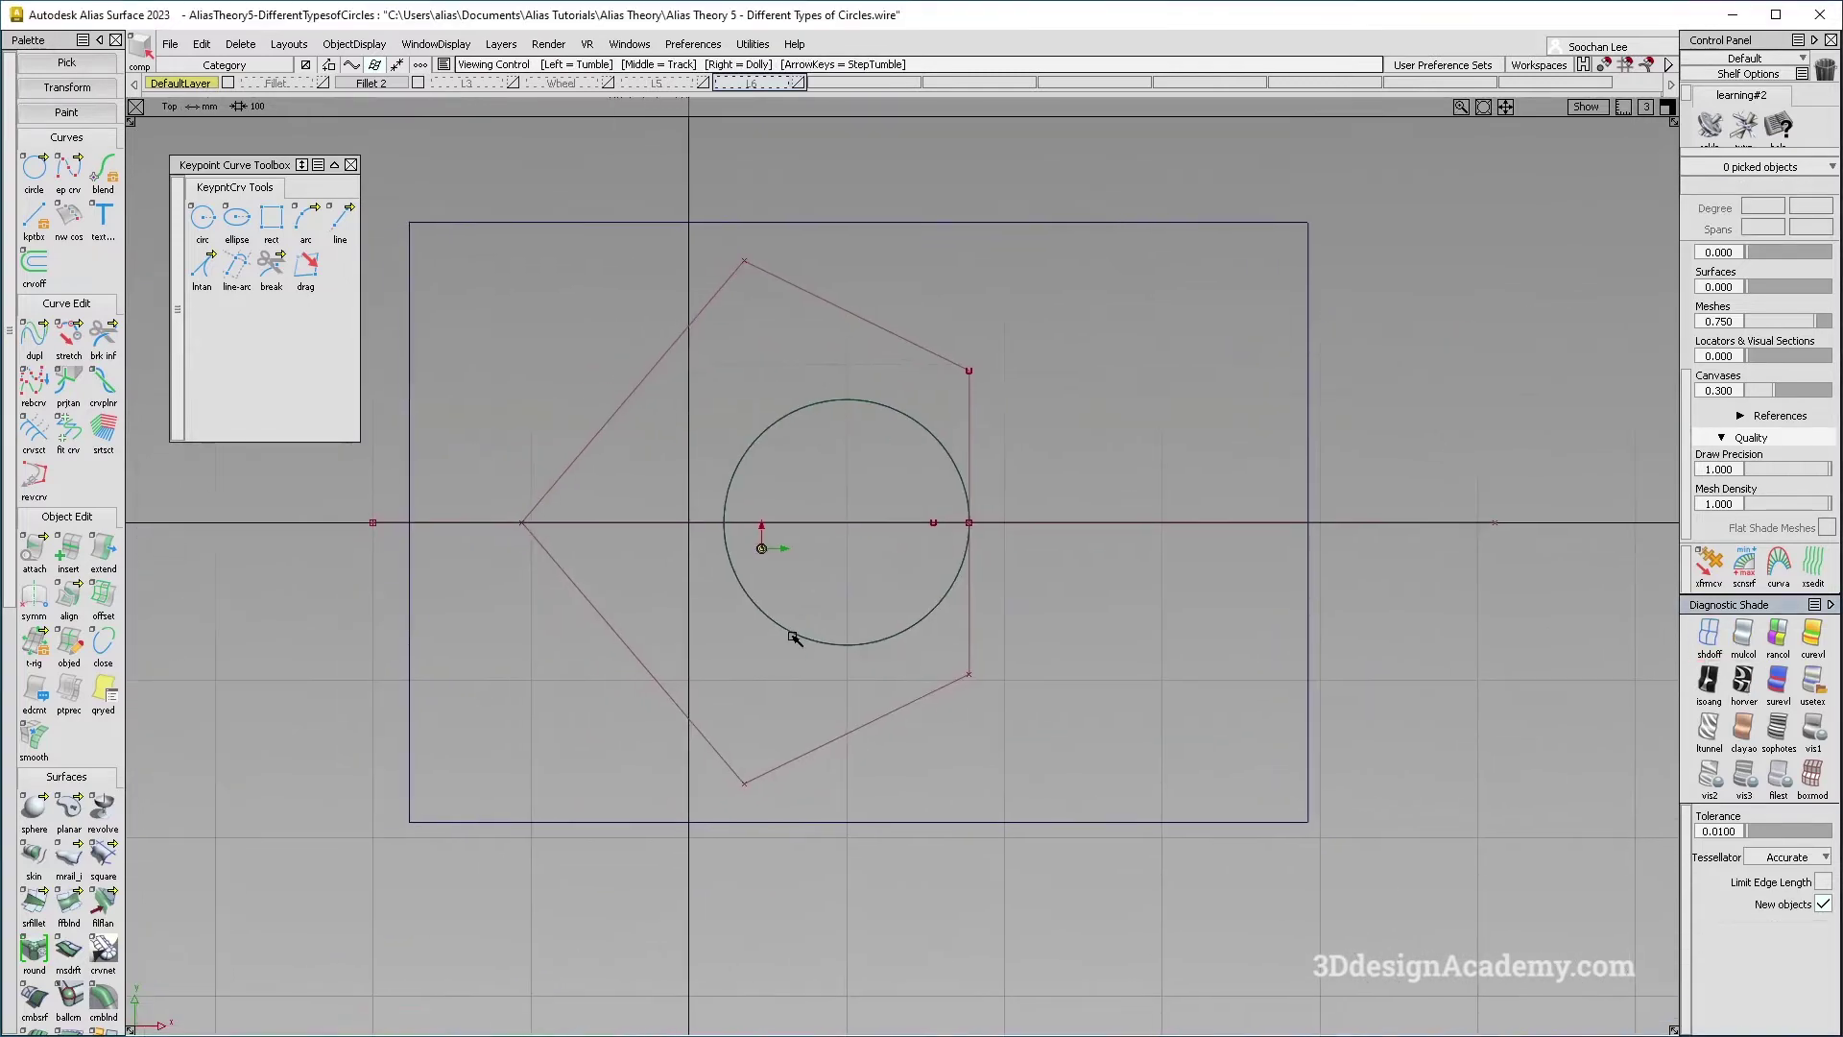
Fillet the circular wall to the rectangular surface with G2 curvature and a chordal length of 20, and shade the result with Multi Color.
key(F8)
double_click(35, 902)
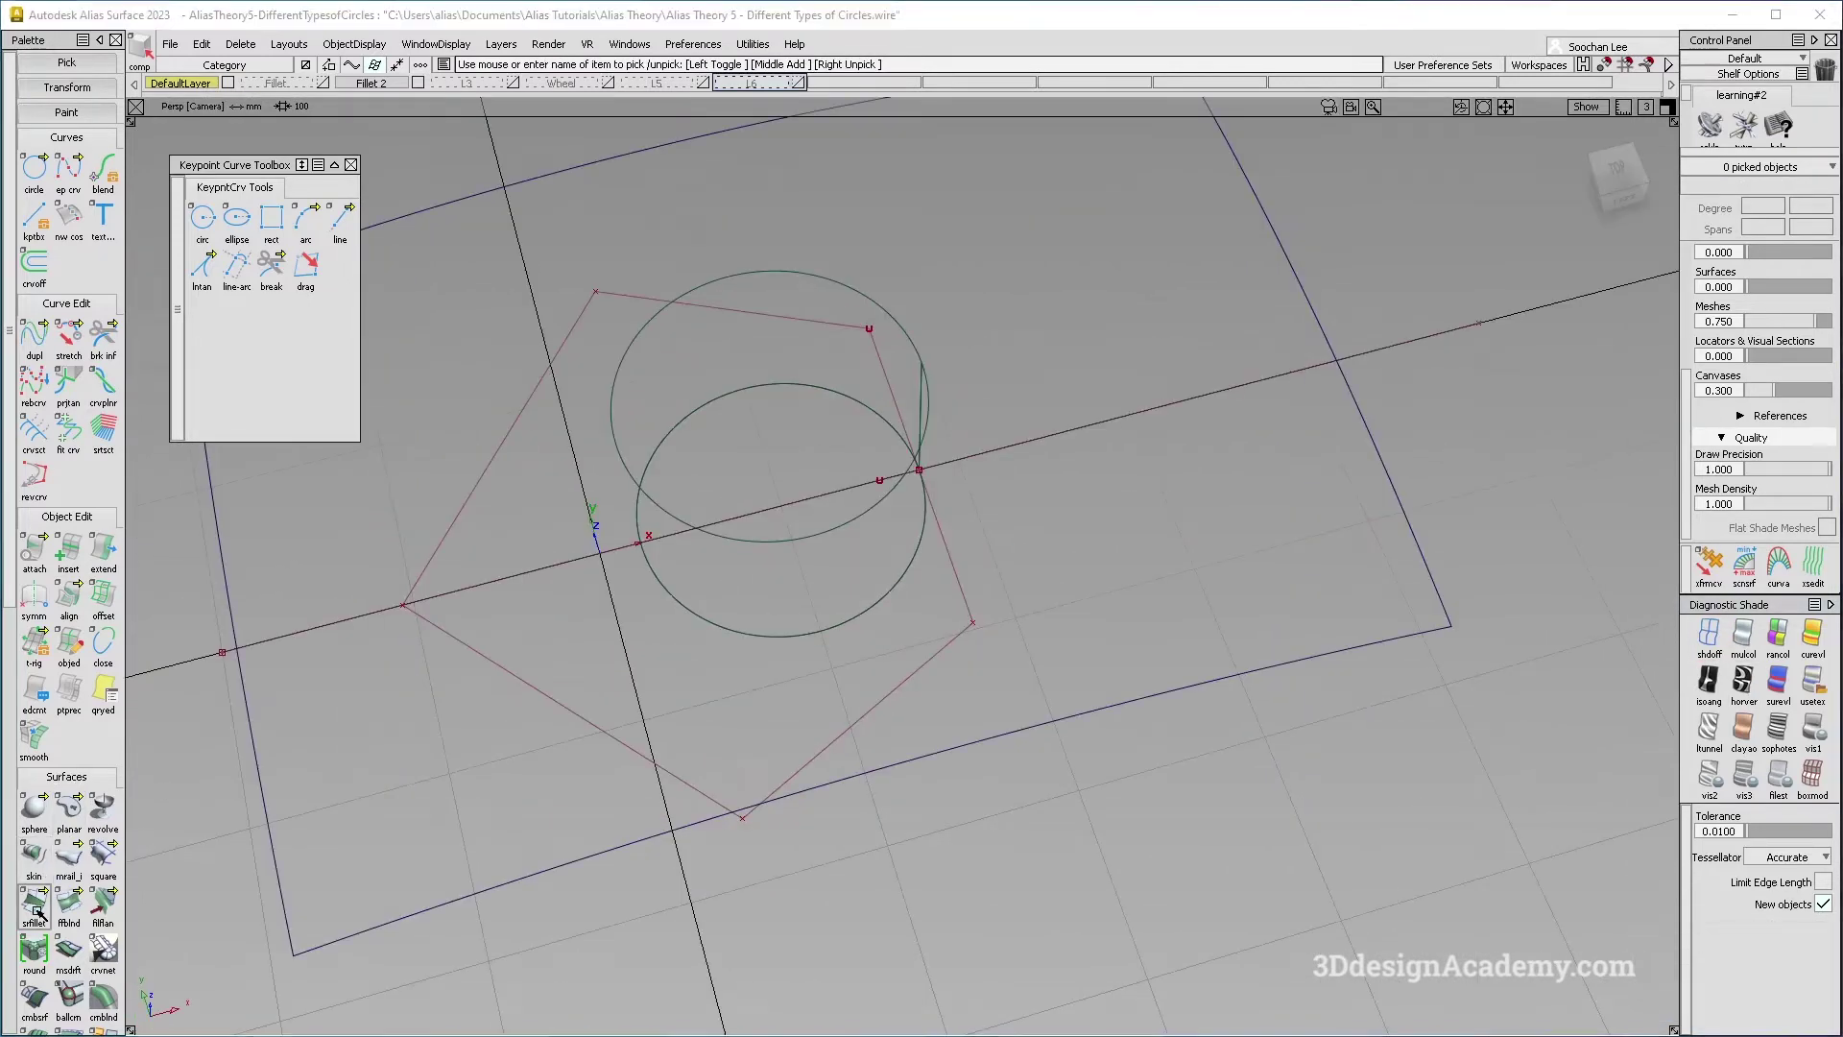
click(816, 539)
click(1012, 543)
mouse_move(845, 614)
alt+shift+mouse_down()
mouse_move(709, 505)
mouse_move(891, 489)
alt+shift+mouse_up()
click(1743, 634)
Pick the circle driving the filleted hole and stretch it along Y with non-proportional scaling to a Y scale of about 249.
alt+shift+drag(860, 562, 747, 507)
mouse_move(746, 507)
ctrl+shift+mouse_down()
mouse_move(862, 583)
mouse_move(765, 679)
ctrl+shift+mouse_up()
click(716, 527)
alt+shift+drag(716, 527, 752, 522)
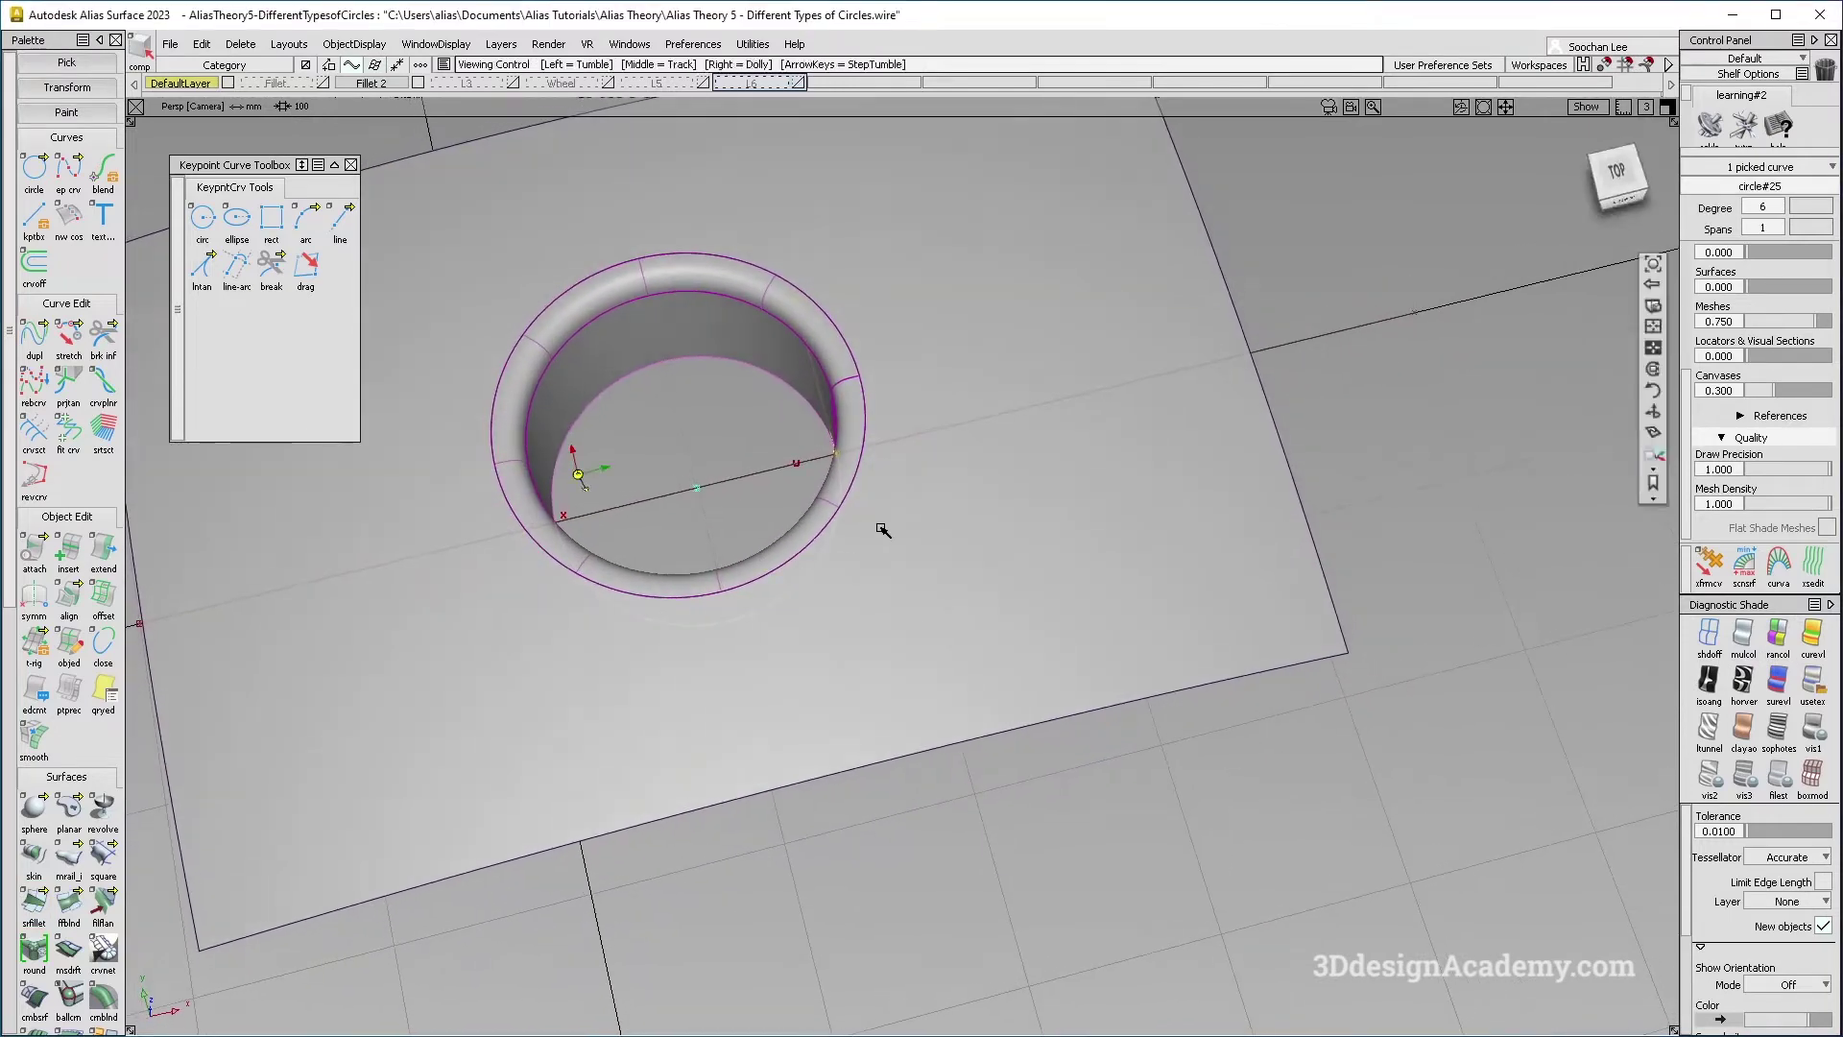
mouse_move(719, 568)
ctrl+shift+middle_down()
mouse_move(752, 569)
mouse_move(656, 560)
mouse_move(722, 540)
ctrl+shift+middle_up()
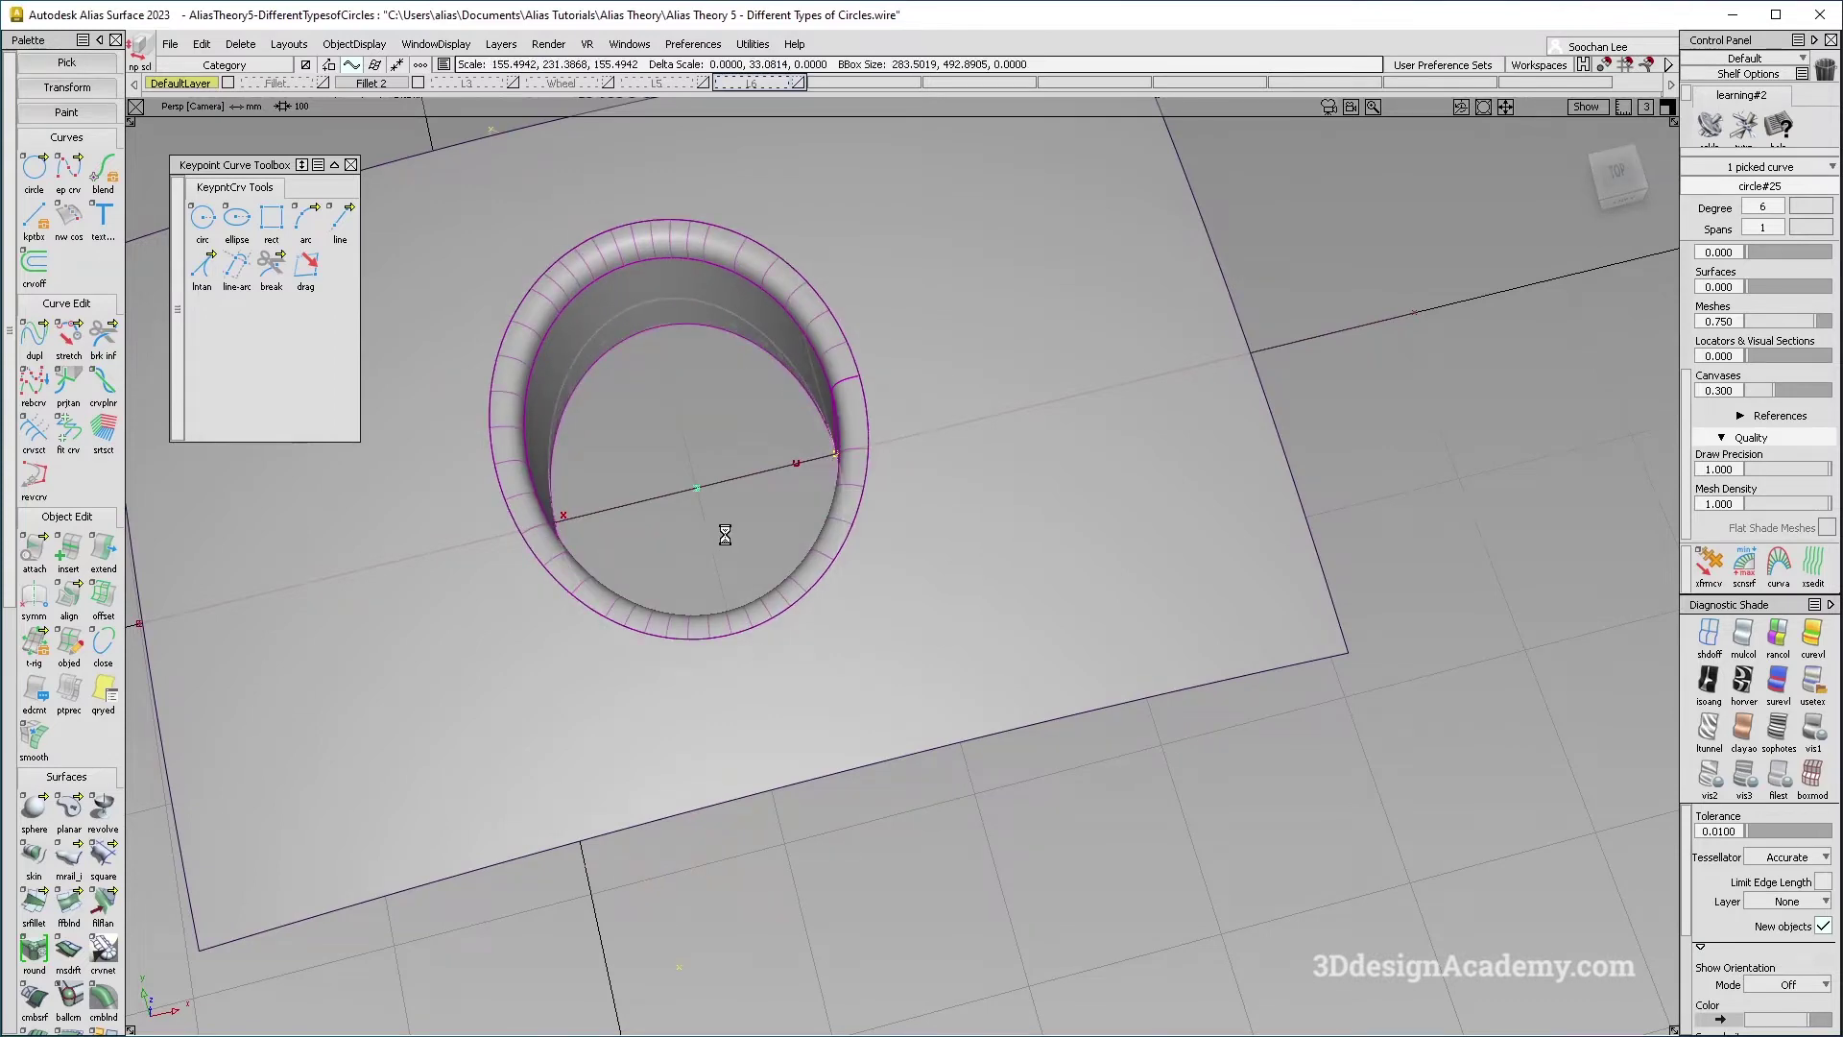
alt+shift+drag(571, 572, 825, 538)
alt+shift+middle_drag(739, 551, 872, 576)
alt+shift+drag(649, 332, 731, 492)
middle_drag(731, 492, 774, 474)
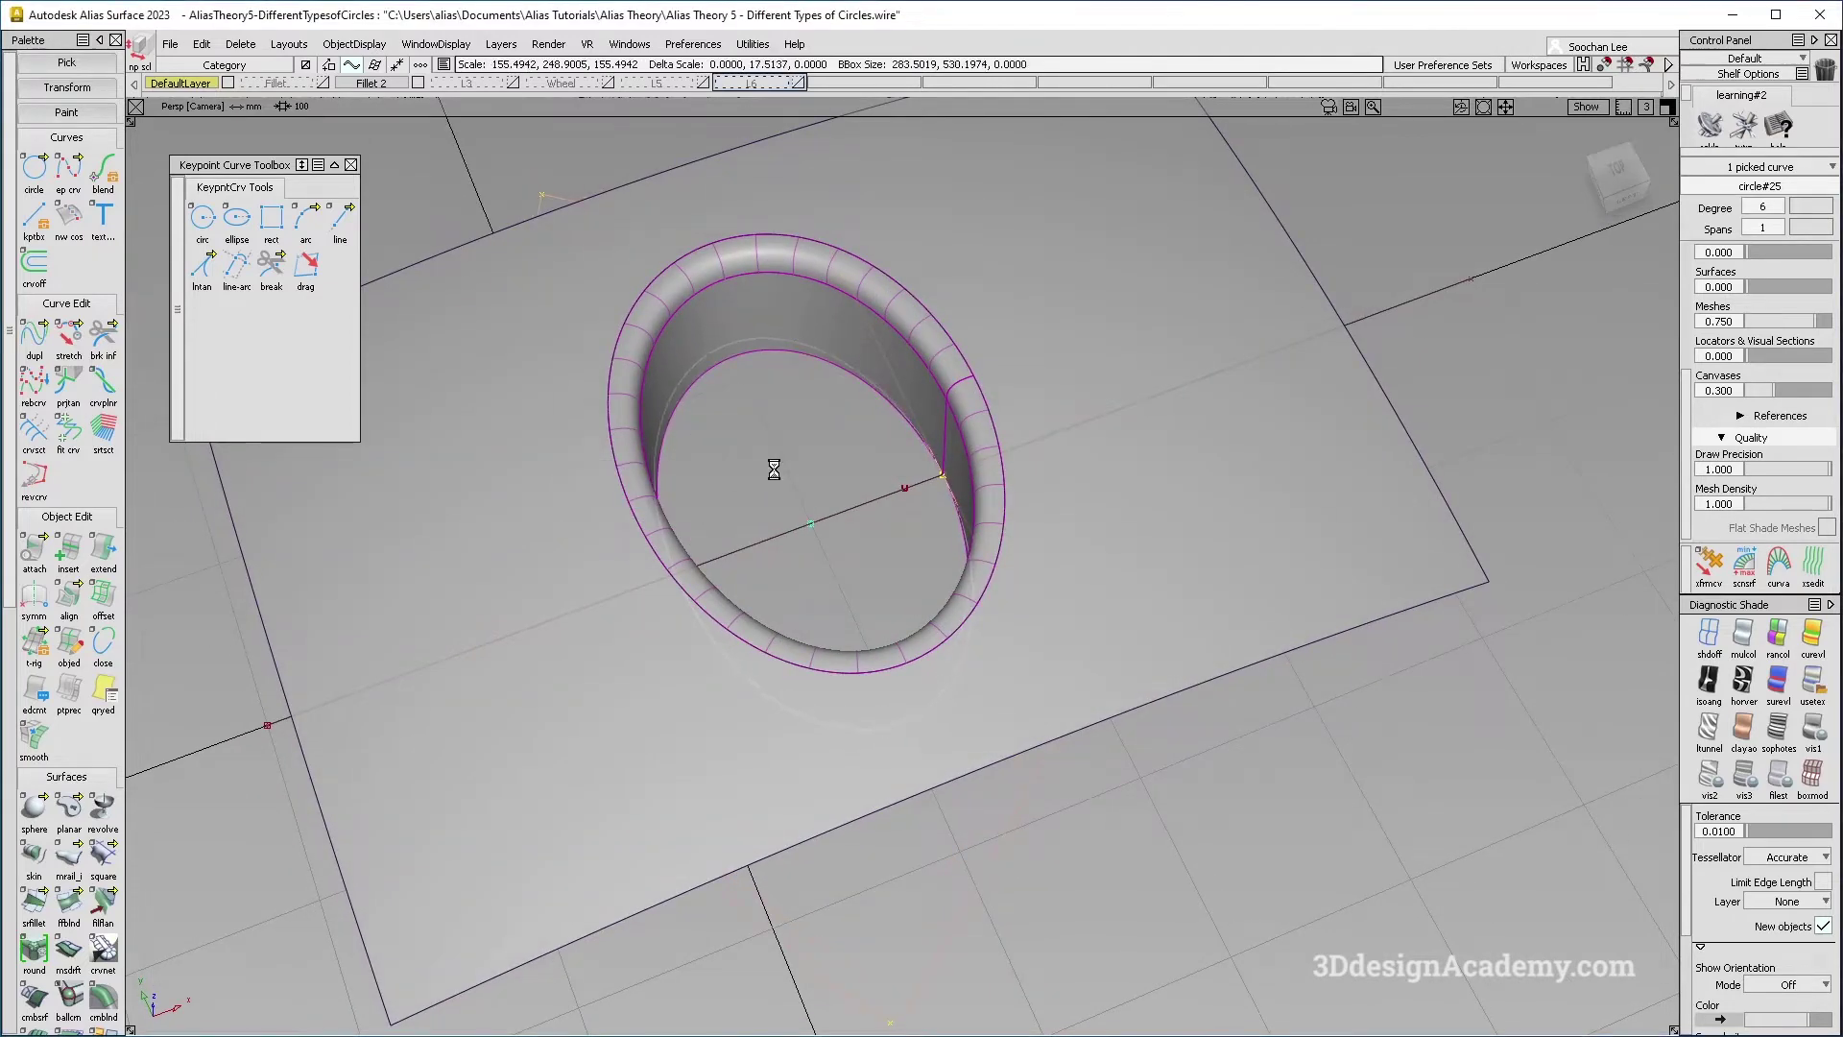
Widen the circle along X with non-proportional scaling until the filleted hole is an oval longer in X than in Y.
drag(781, 467, 843, 451)
middle_drag(846, 450, 849, 451)
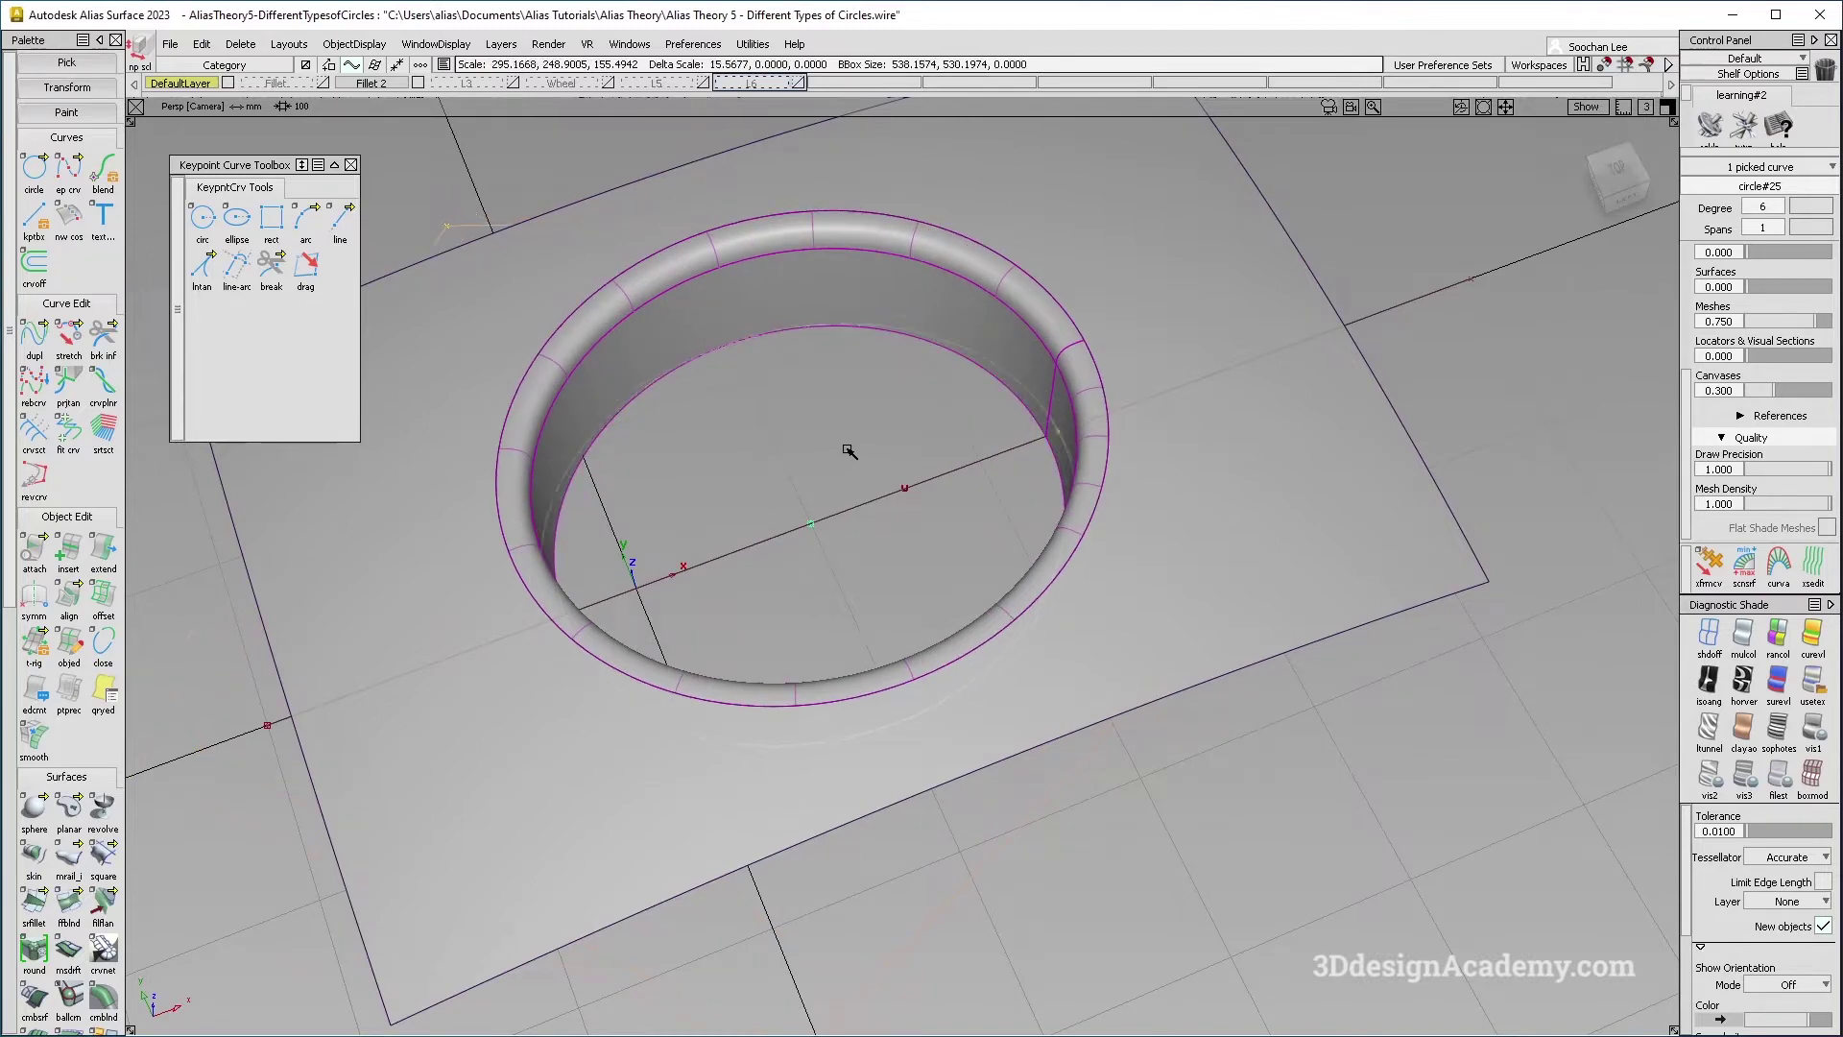
alt+shift+drag(742, 502, 565, 582)
alt+shift+drag(806, 543, 635, 478)
mouse_move(752, 483)
alt+shift+mouse_down()
mouse_move(757, 519)
mouse_move(761, 489)
alt+shift+mouse_up()
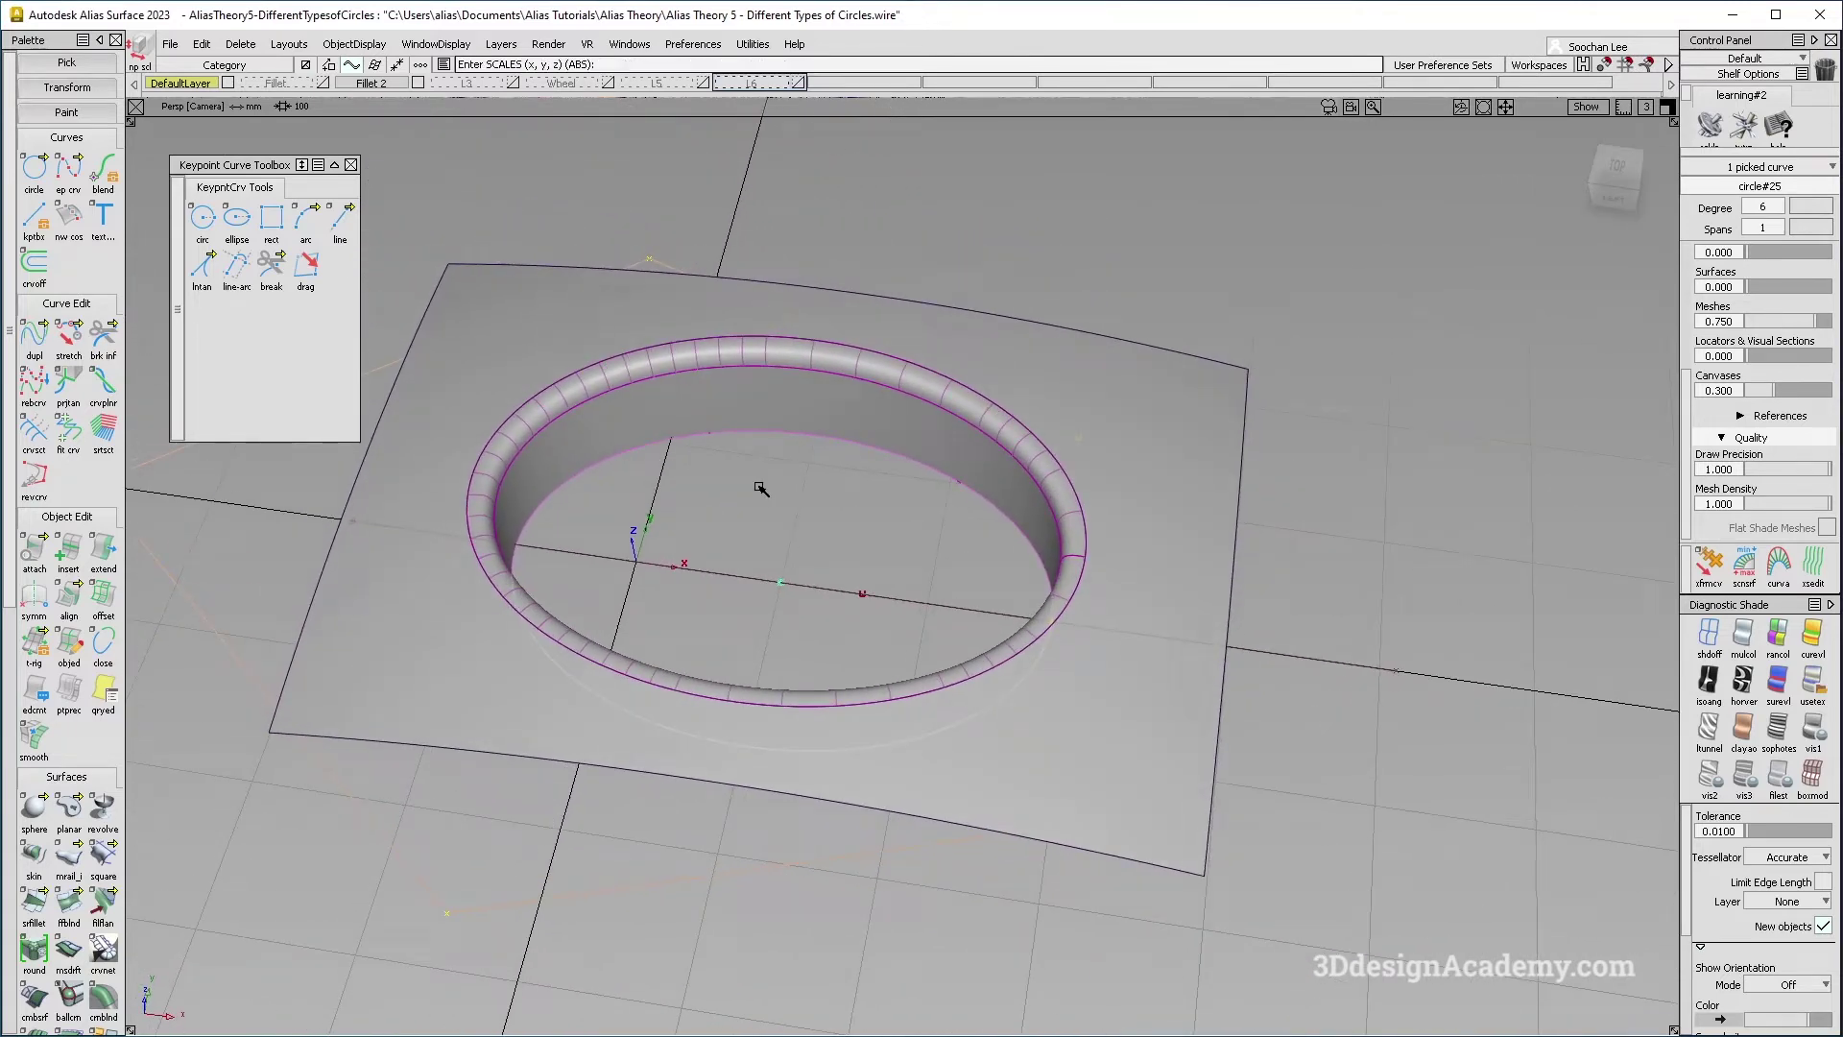
alt+shift+drag(761, 490, 922, 371)
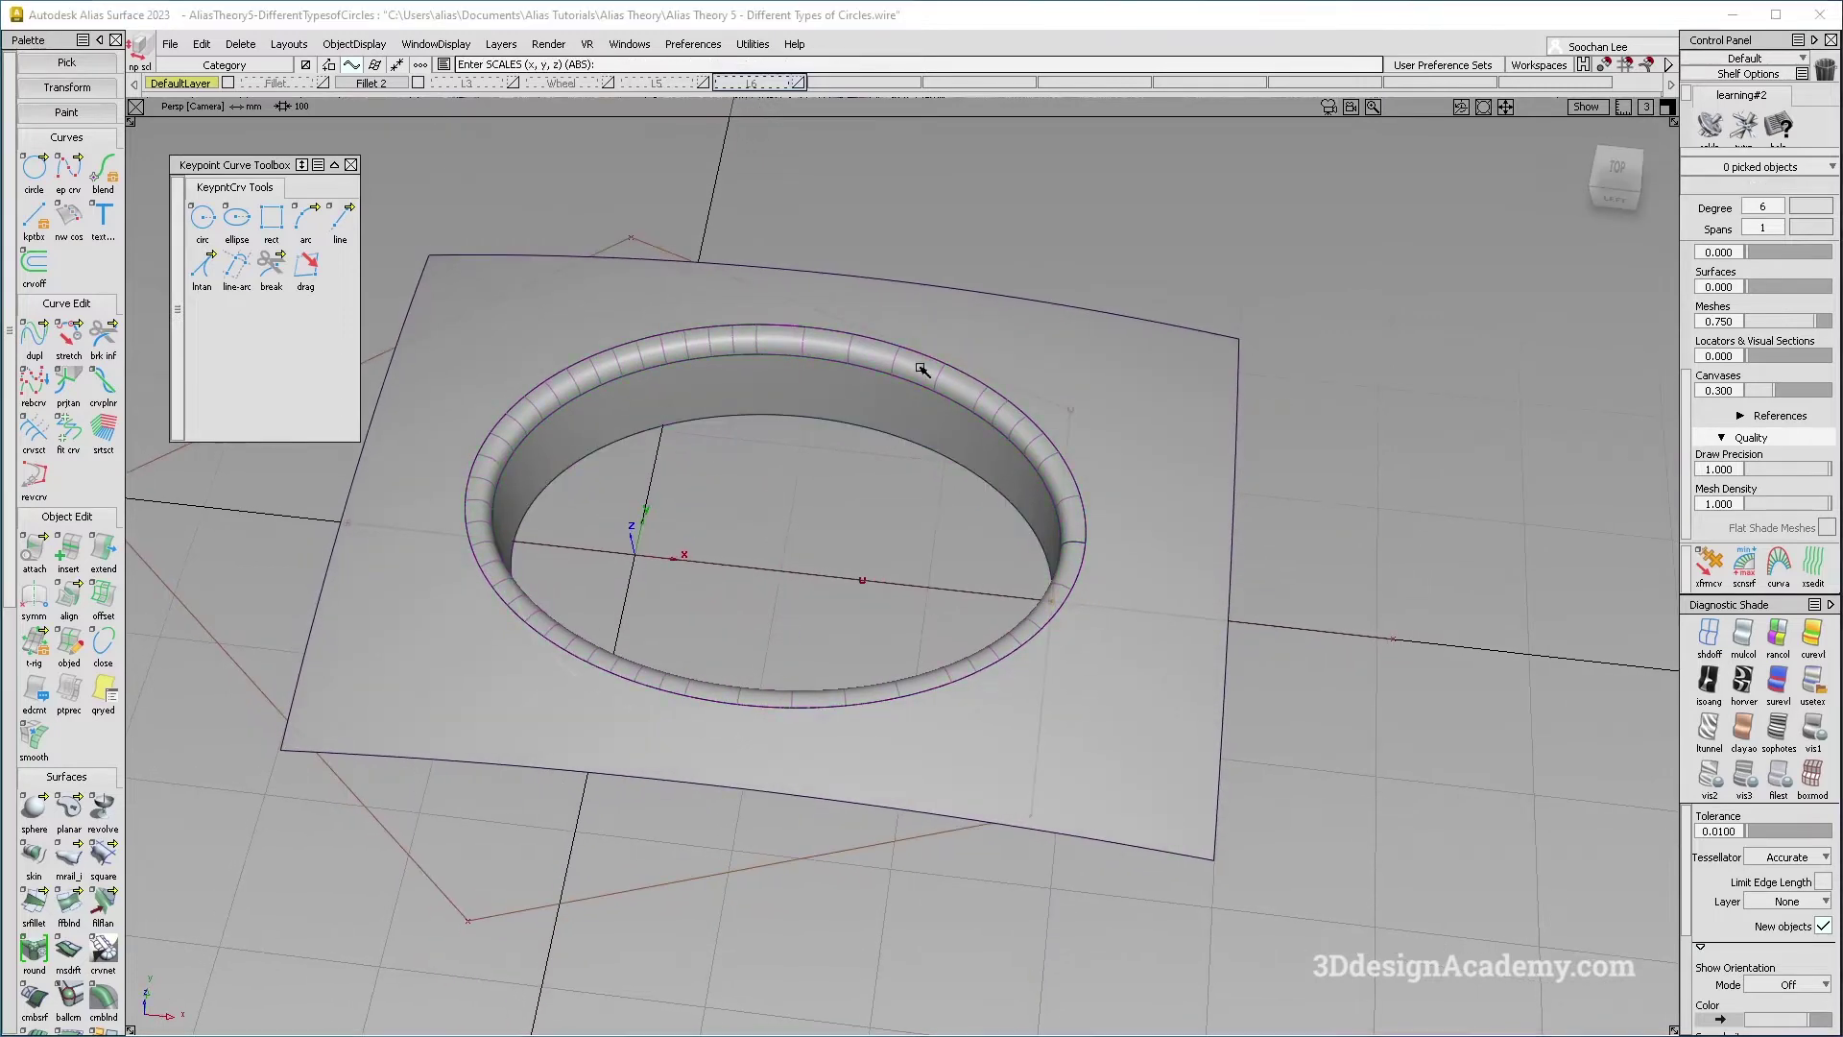
Undo the surface fillet around the oval hole and turn off shading in the Top view.
click(847, 361)
click(1199, 677)
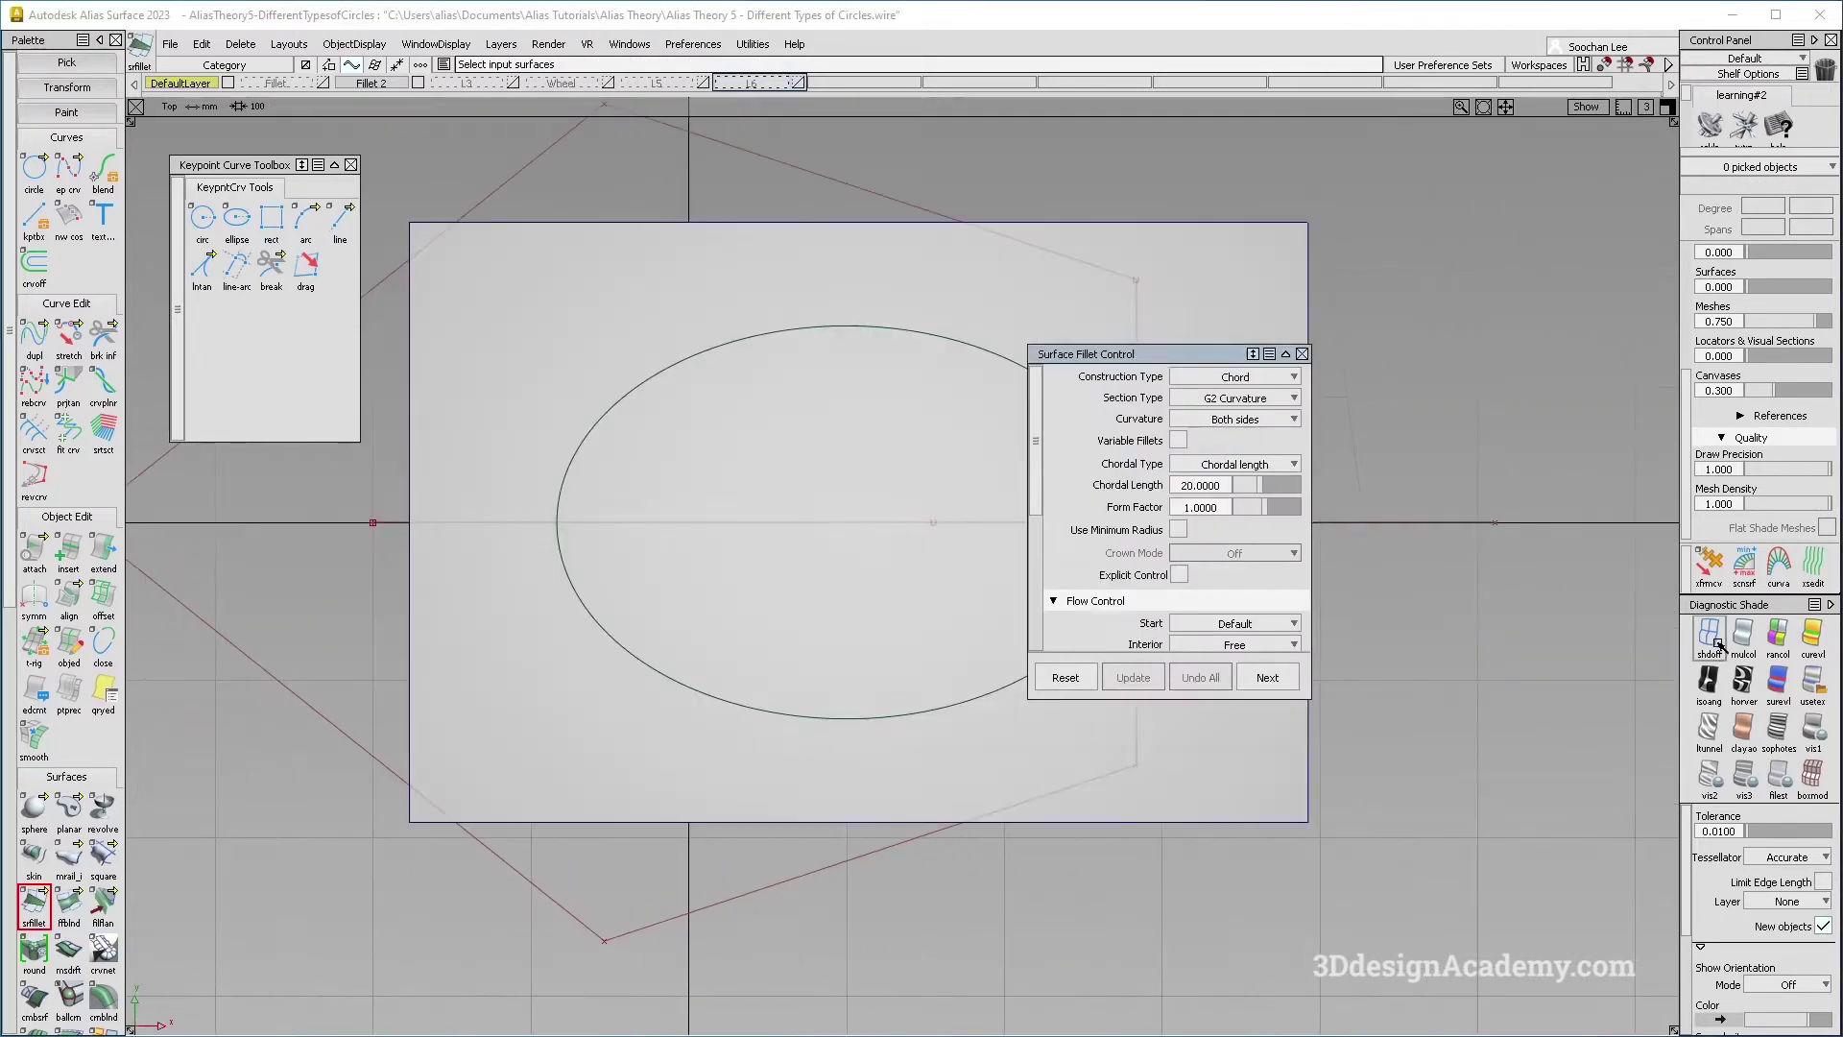
click(1713, 641)
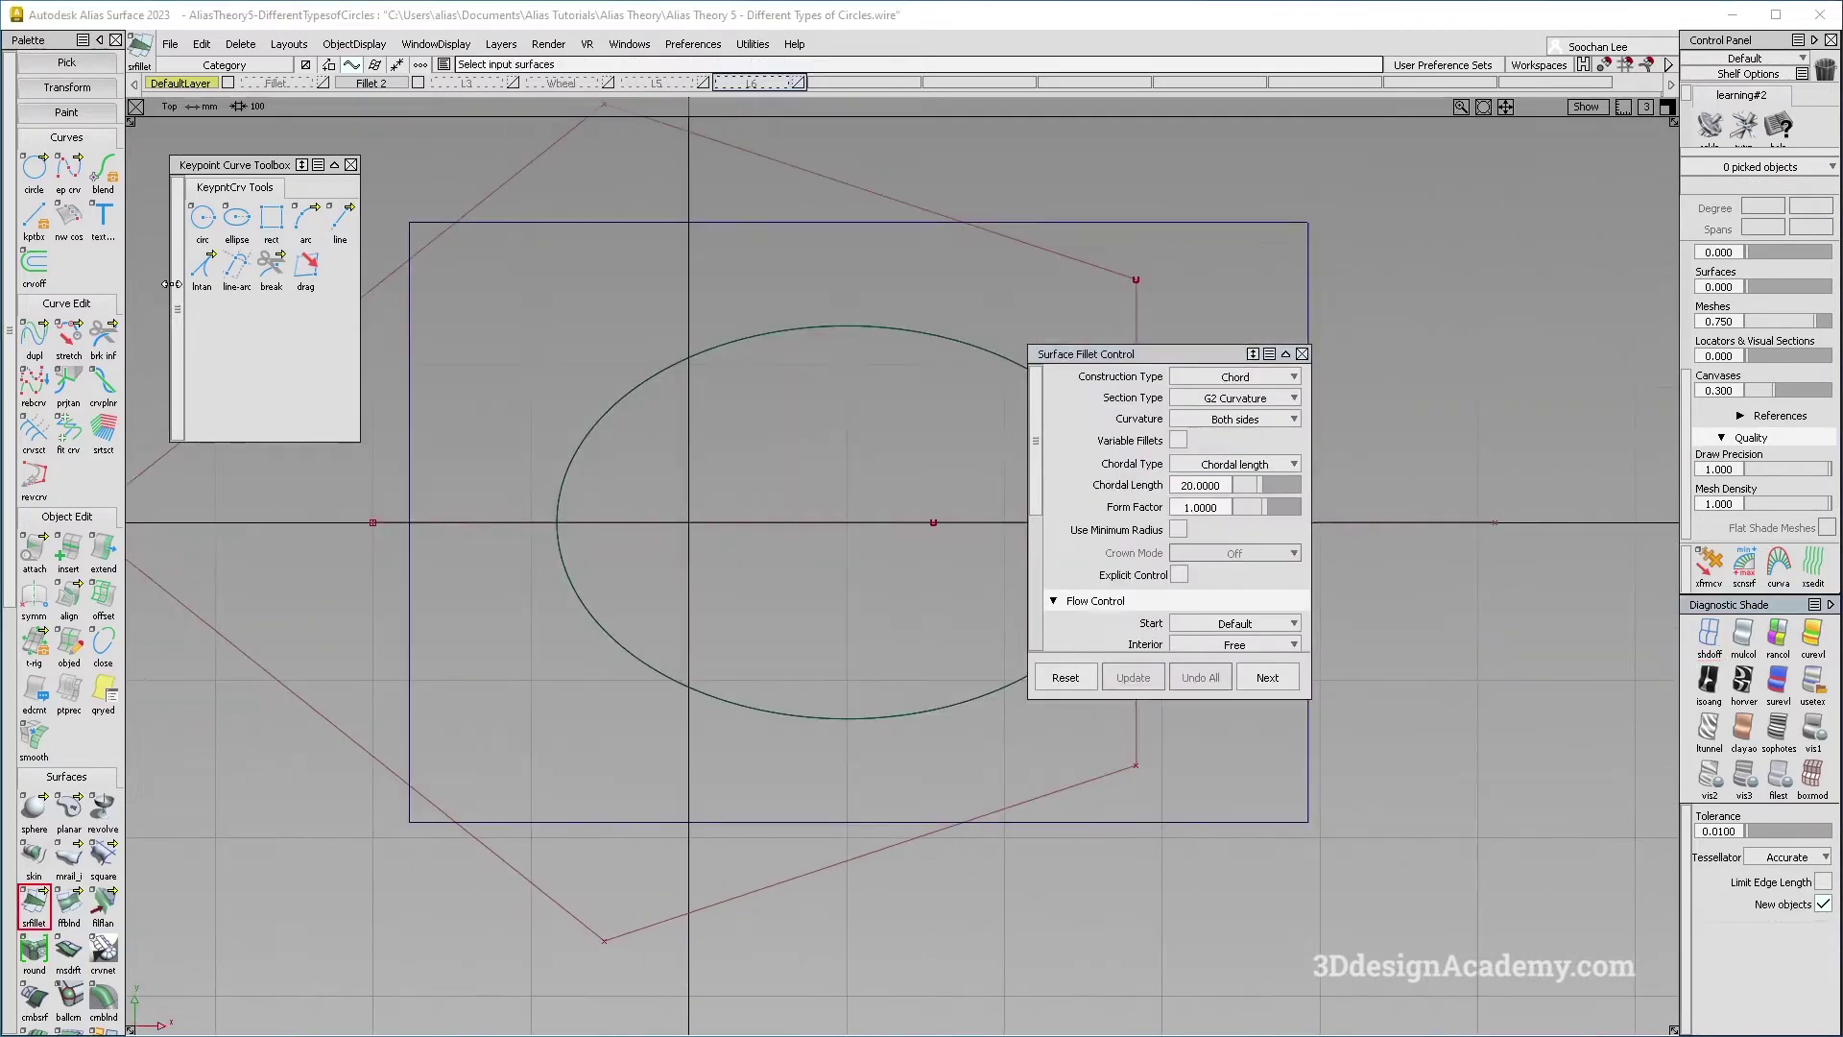
Shorten the stretched circle with the Extend tool so that only its lower half remains, ending on the horizontal axis.
click(105, 543)
alt+shift+middle_drag(994, 509, 641, 470)
click(930, 423)
click(955, 434)
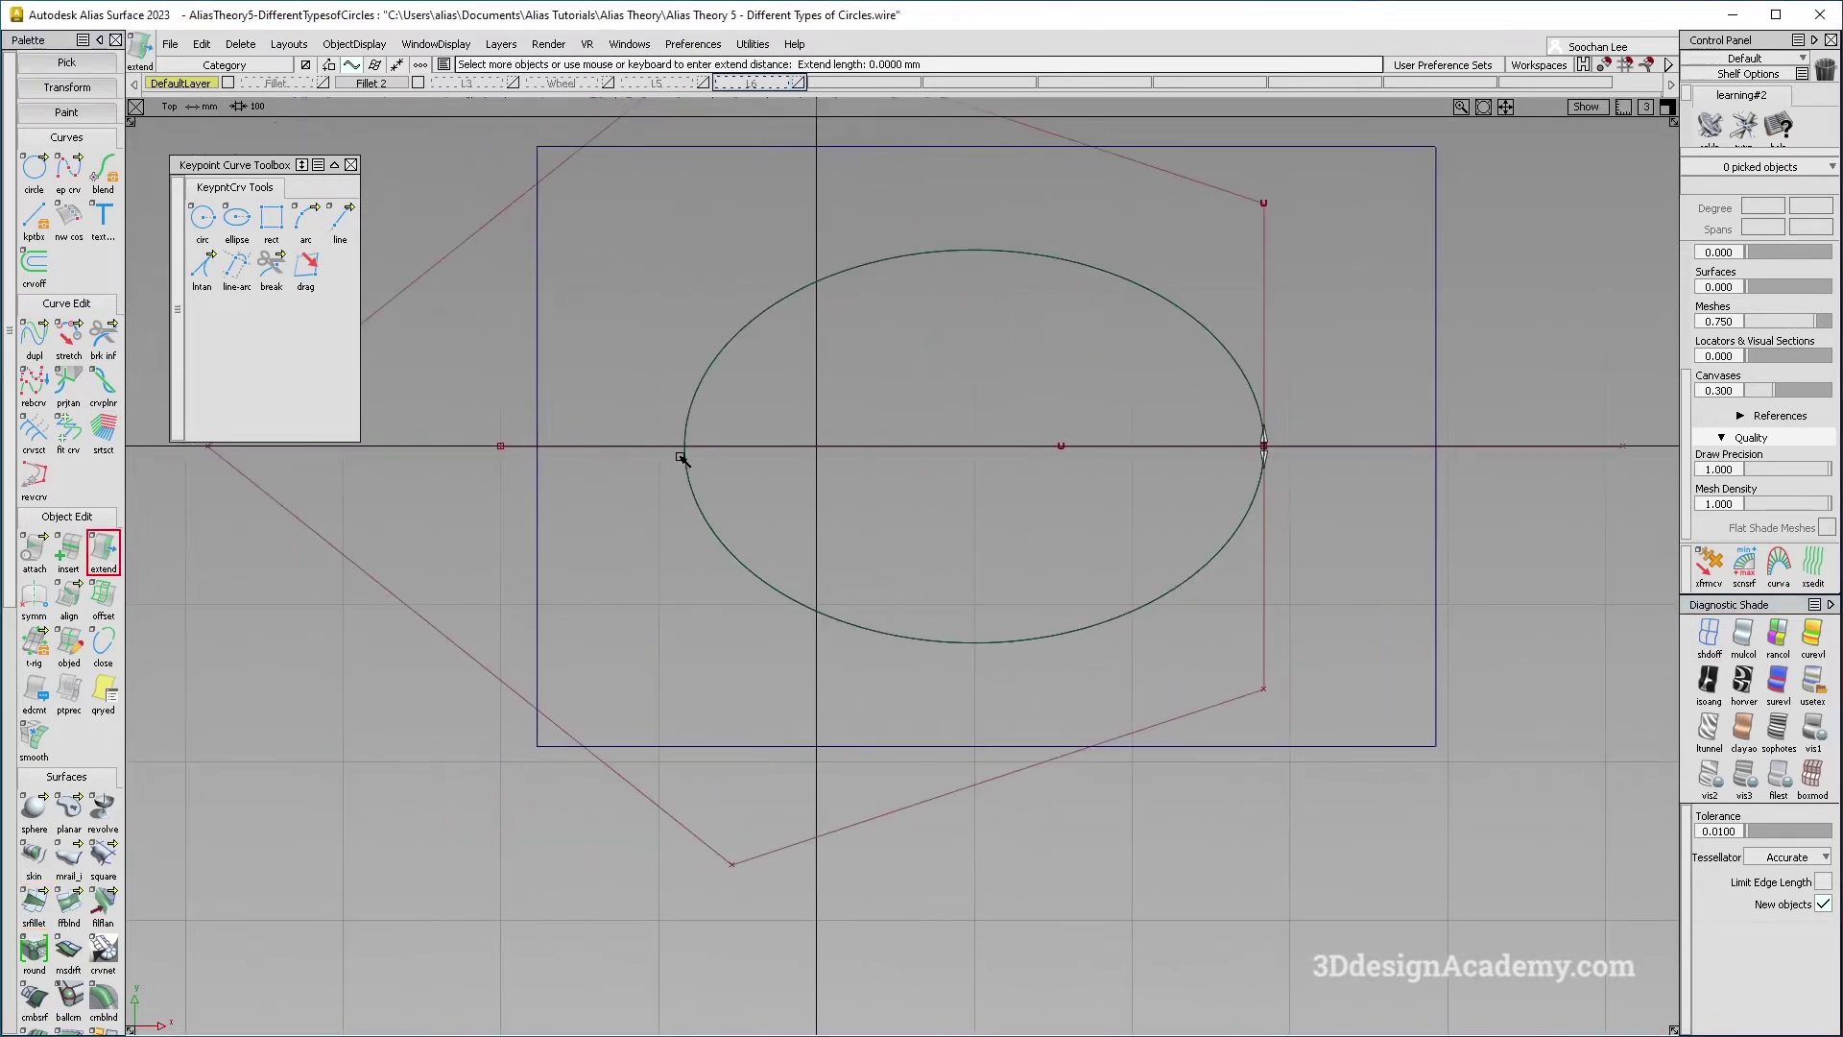
click(680, 457)
key(ctrl+z)
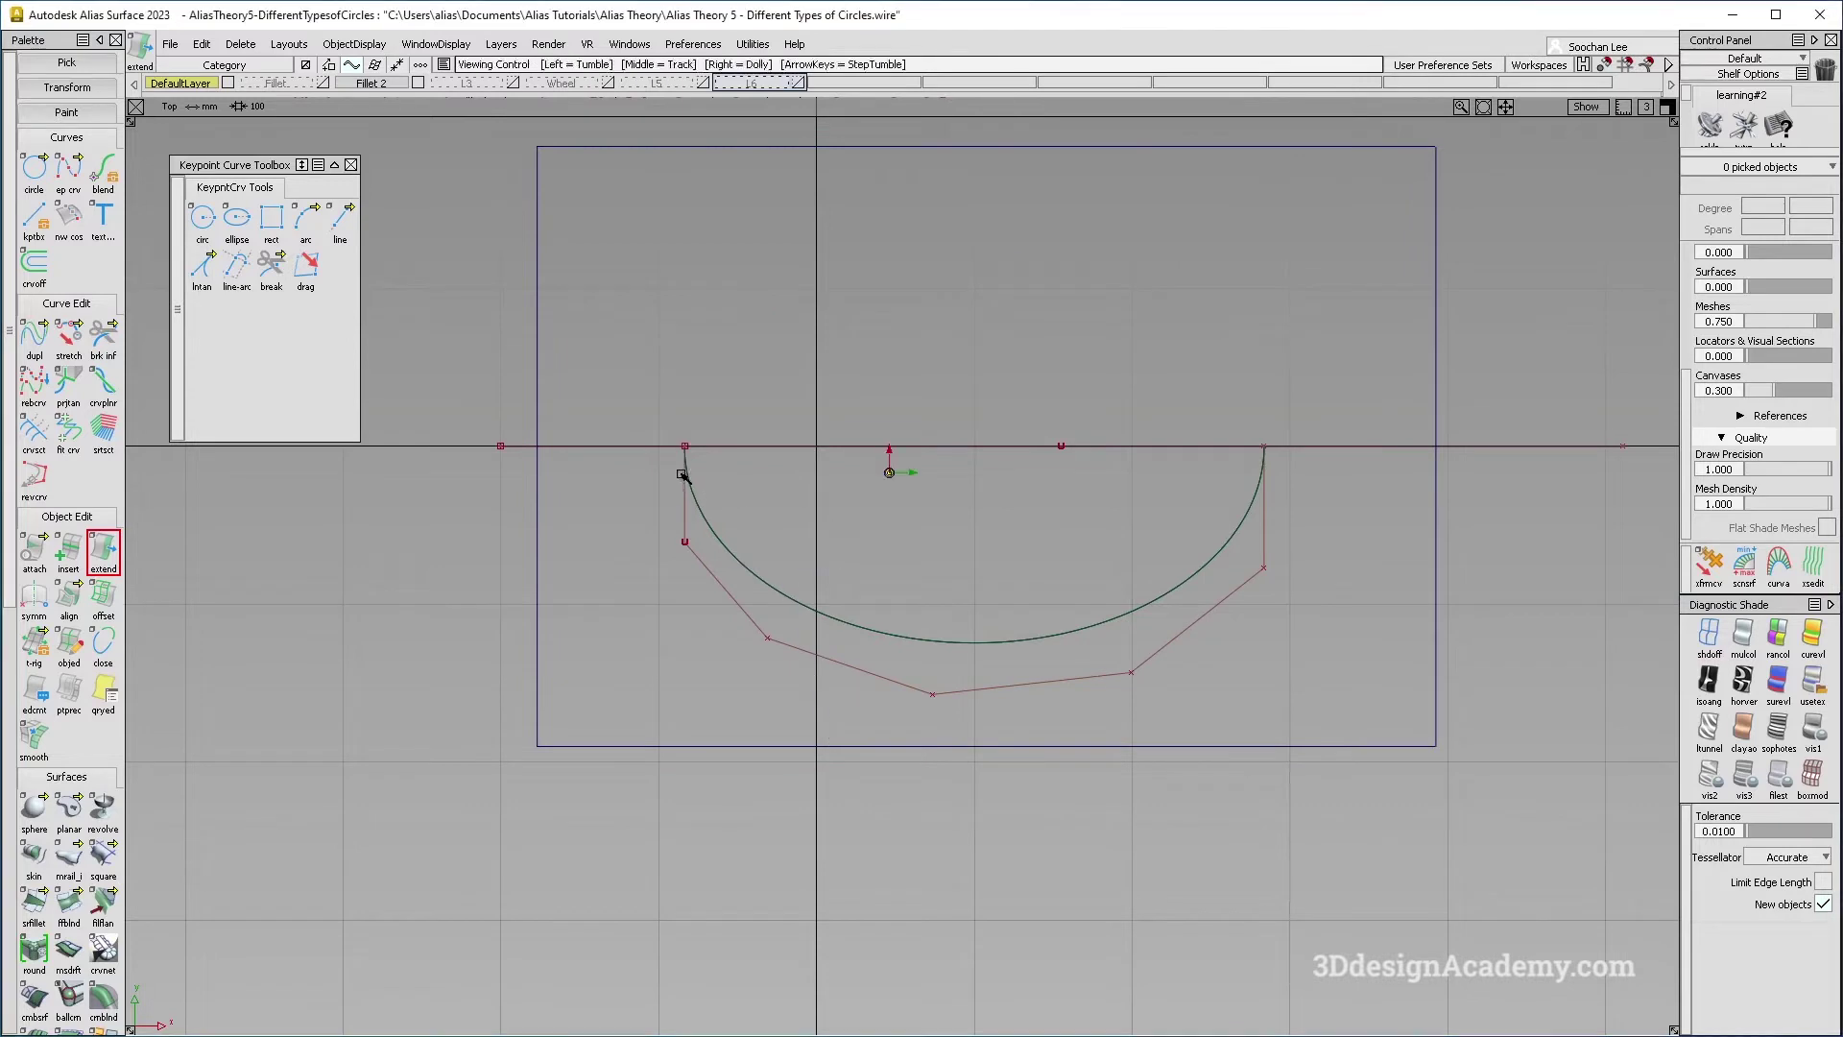
click(68, 171)
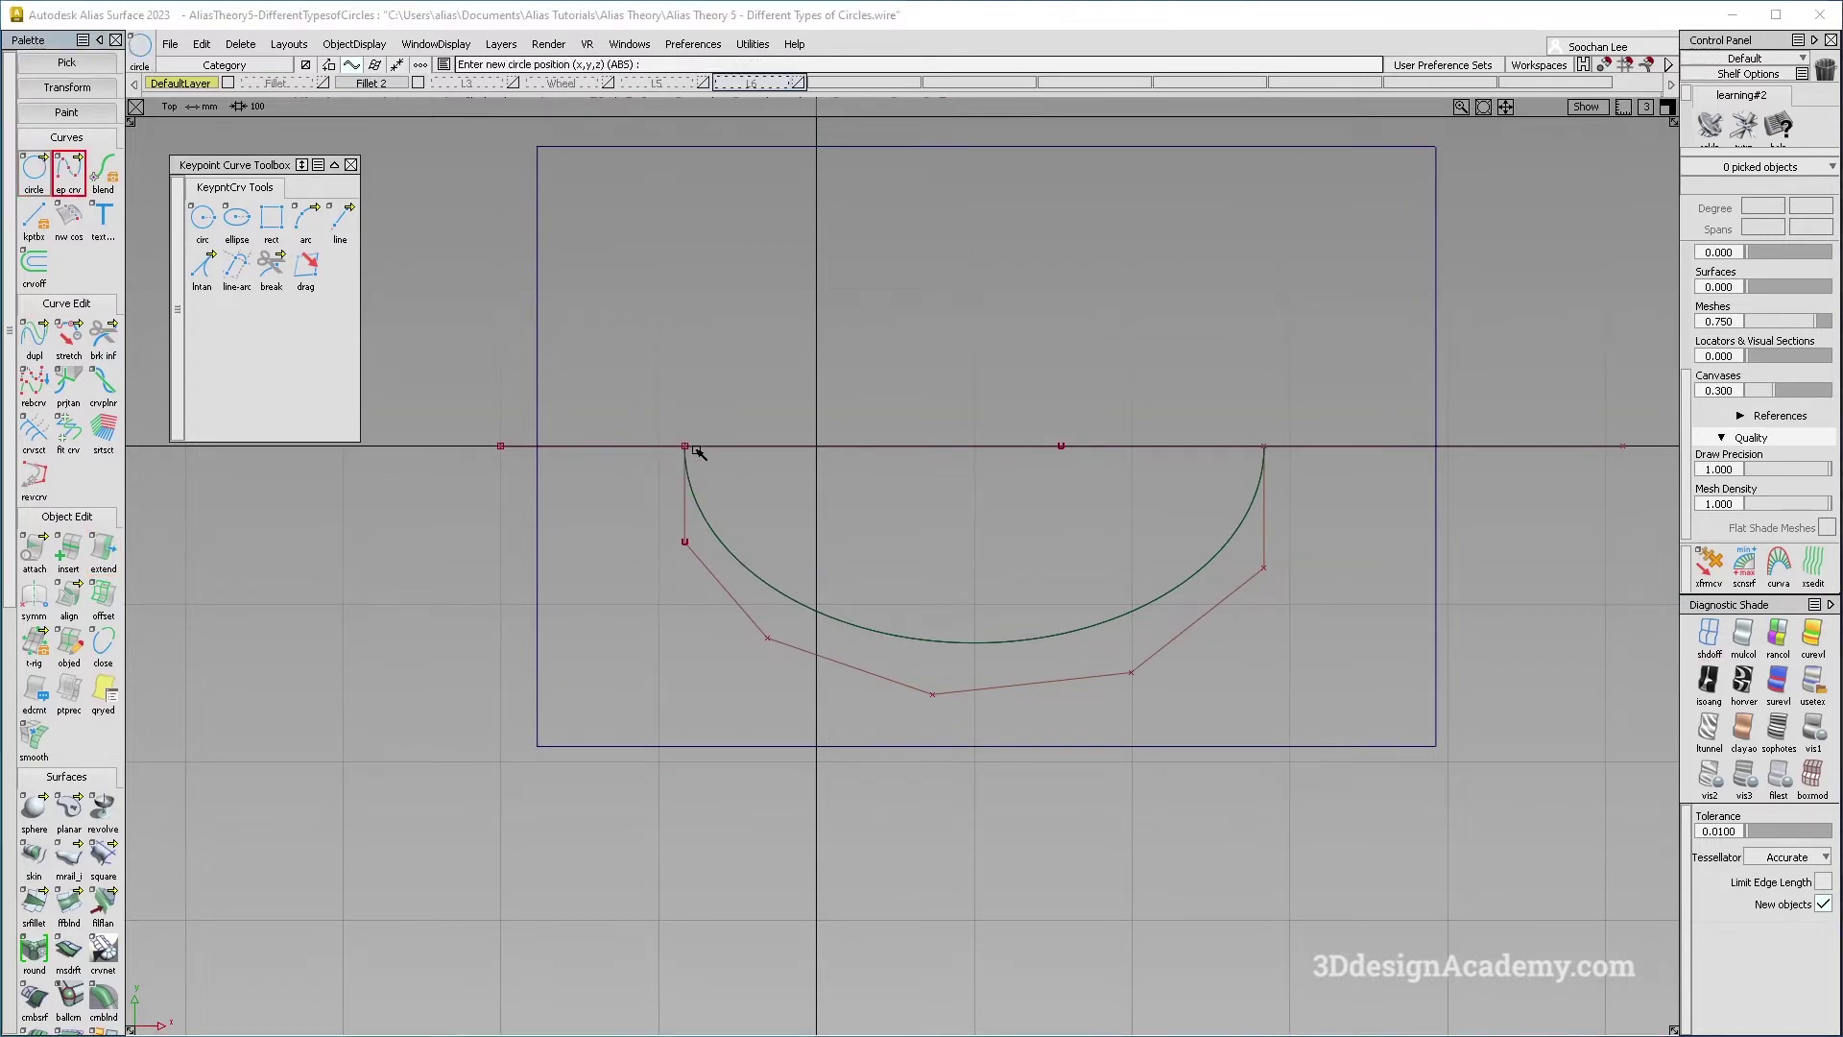
click(685, 446)
alt+shift+click(710, 528)
alt+shift+right_drag(712, 529, 1076, 466)
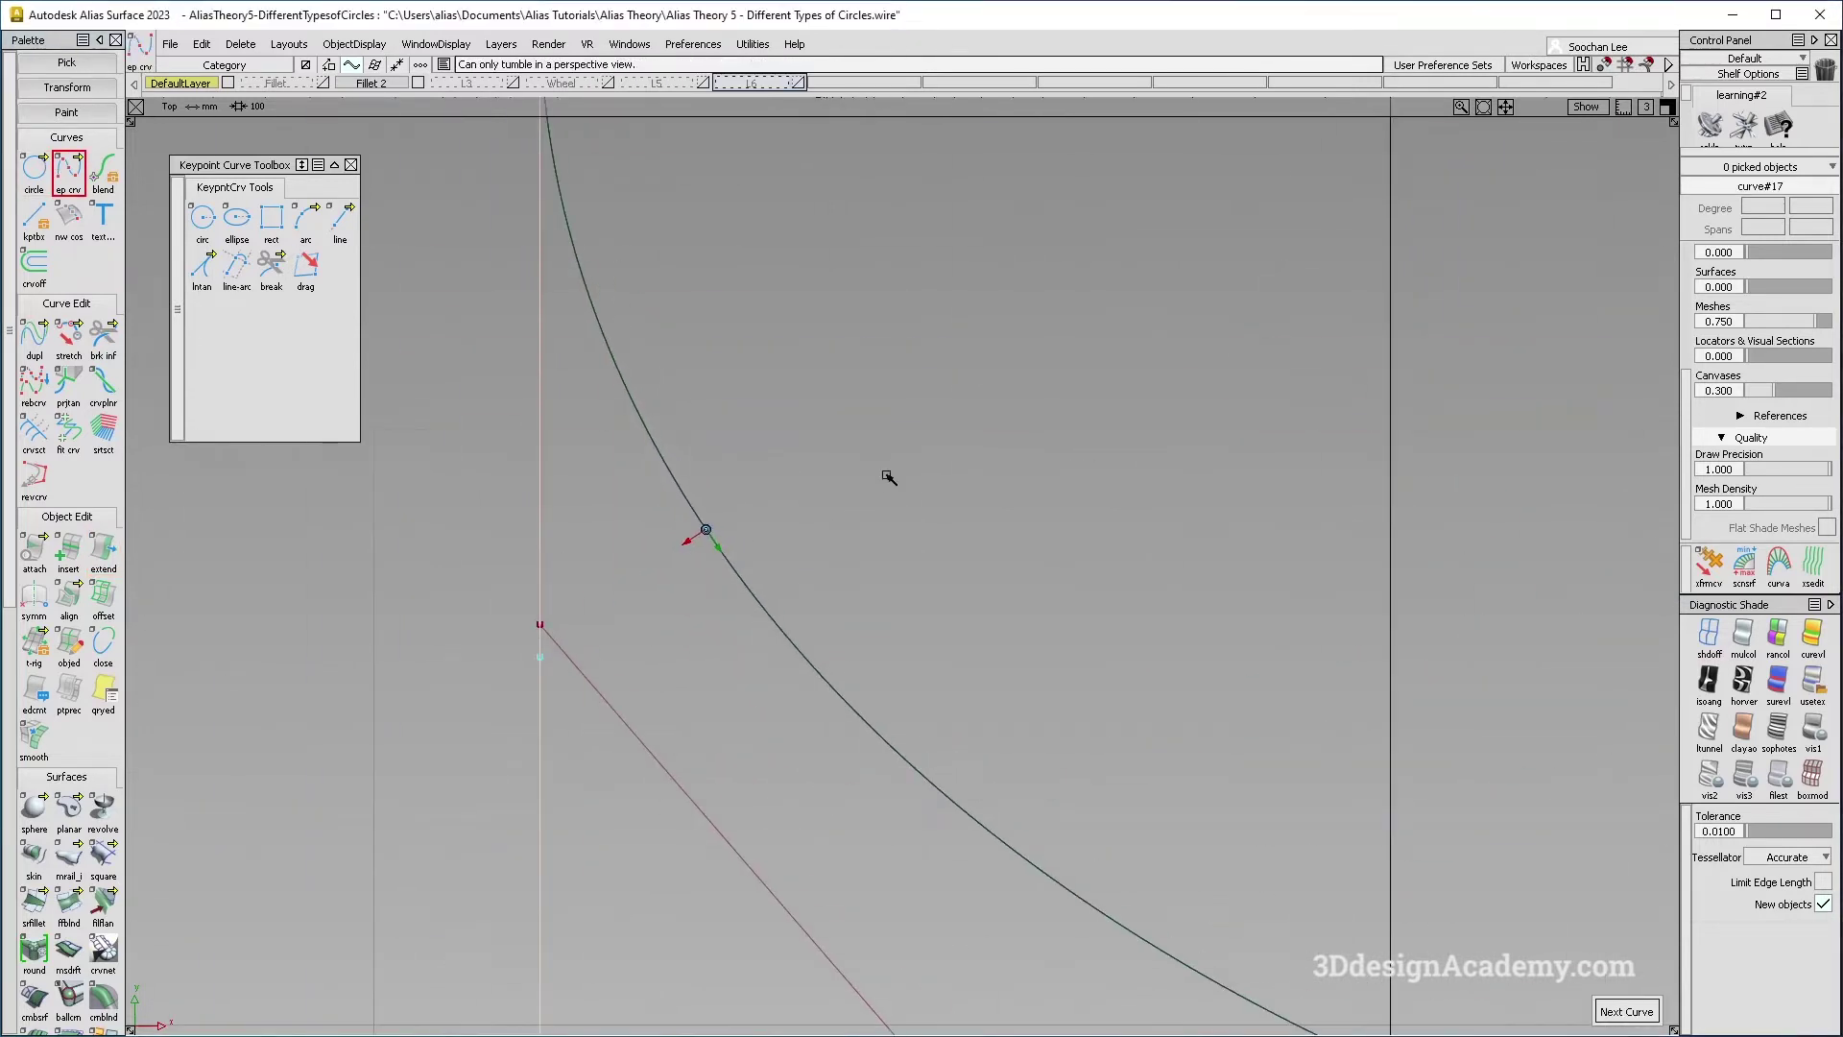
alt+shift+right_drag(838, 572, 559, 605)
key(ctrl+z)
key(ctrl+z)
click(1298, 459)
right_drag(1311, 557, 1338, 765)
alt+shift+click(1234, 543)
alt+shift+right_drag(1236, 544, 1071, 615)
key(ctrl+z)
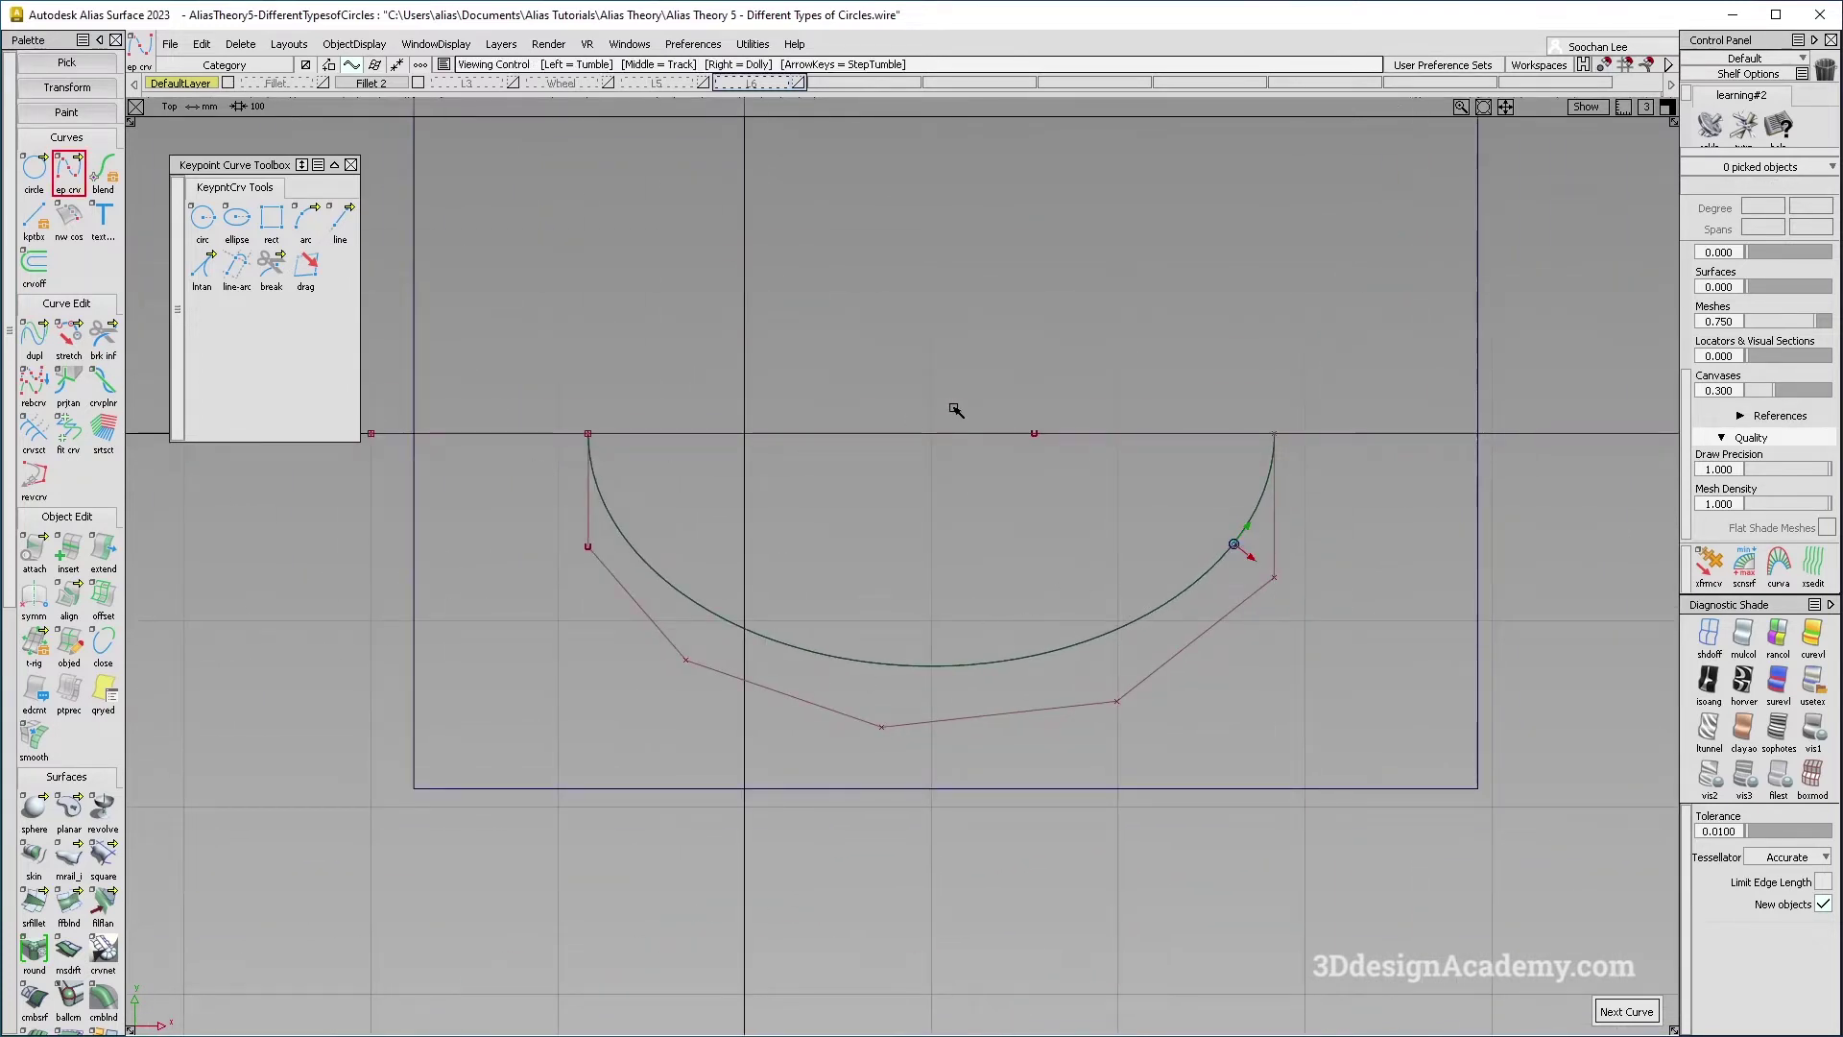
Try to project the half-oval curve onto the rectangular surface, using the Y vector and the View direction.
alt+shift+right_drag(954, 407, 737, 734)
ctrl+shift+drag(736, 738, 696, 557)
scroll(38, 848, down, 5)
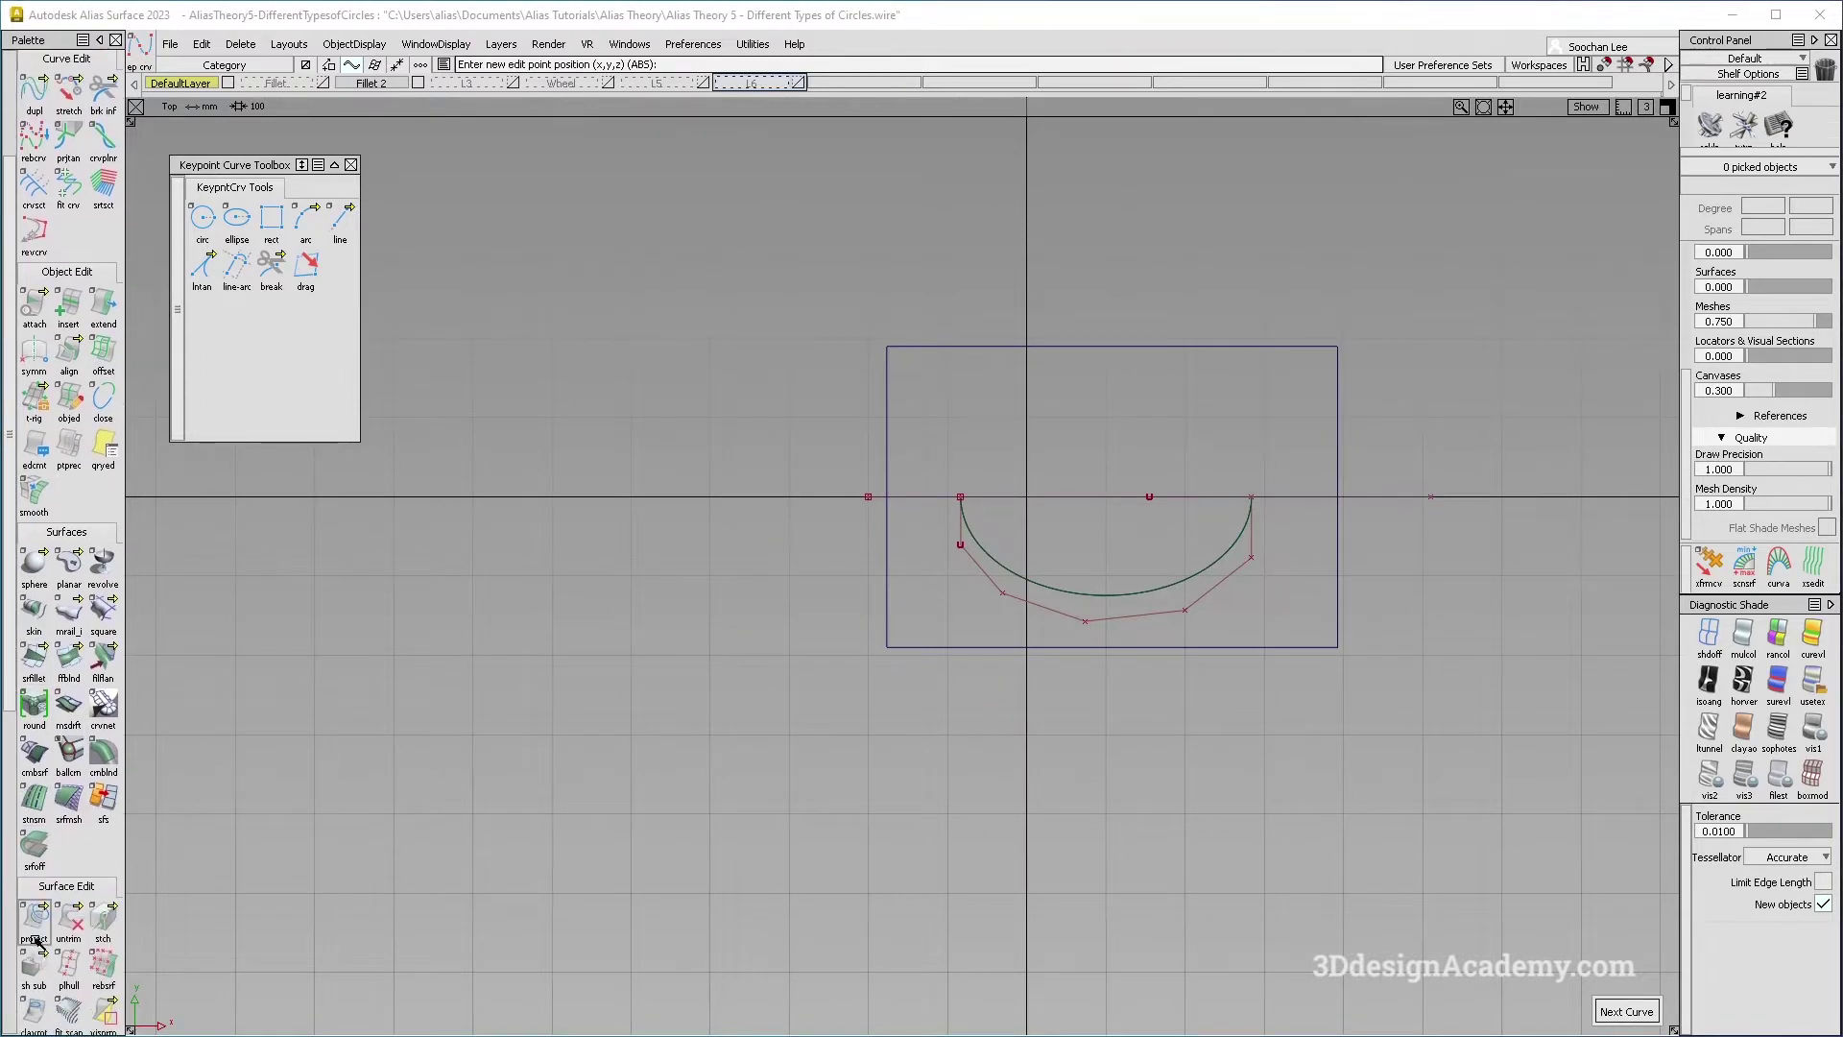
click(37, 929)
click(888, 545)
click(963, 528)
key(space)
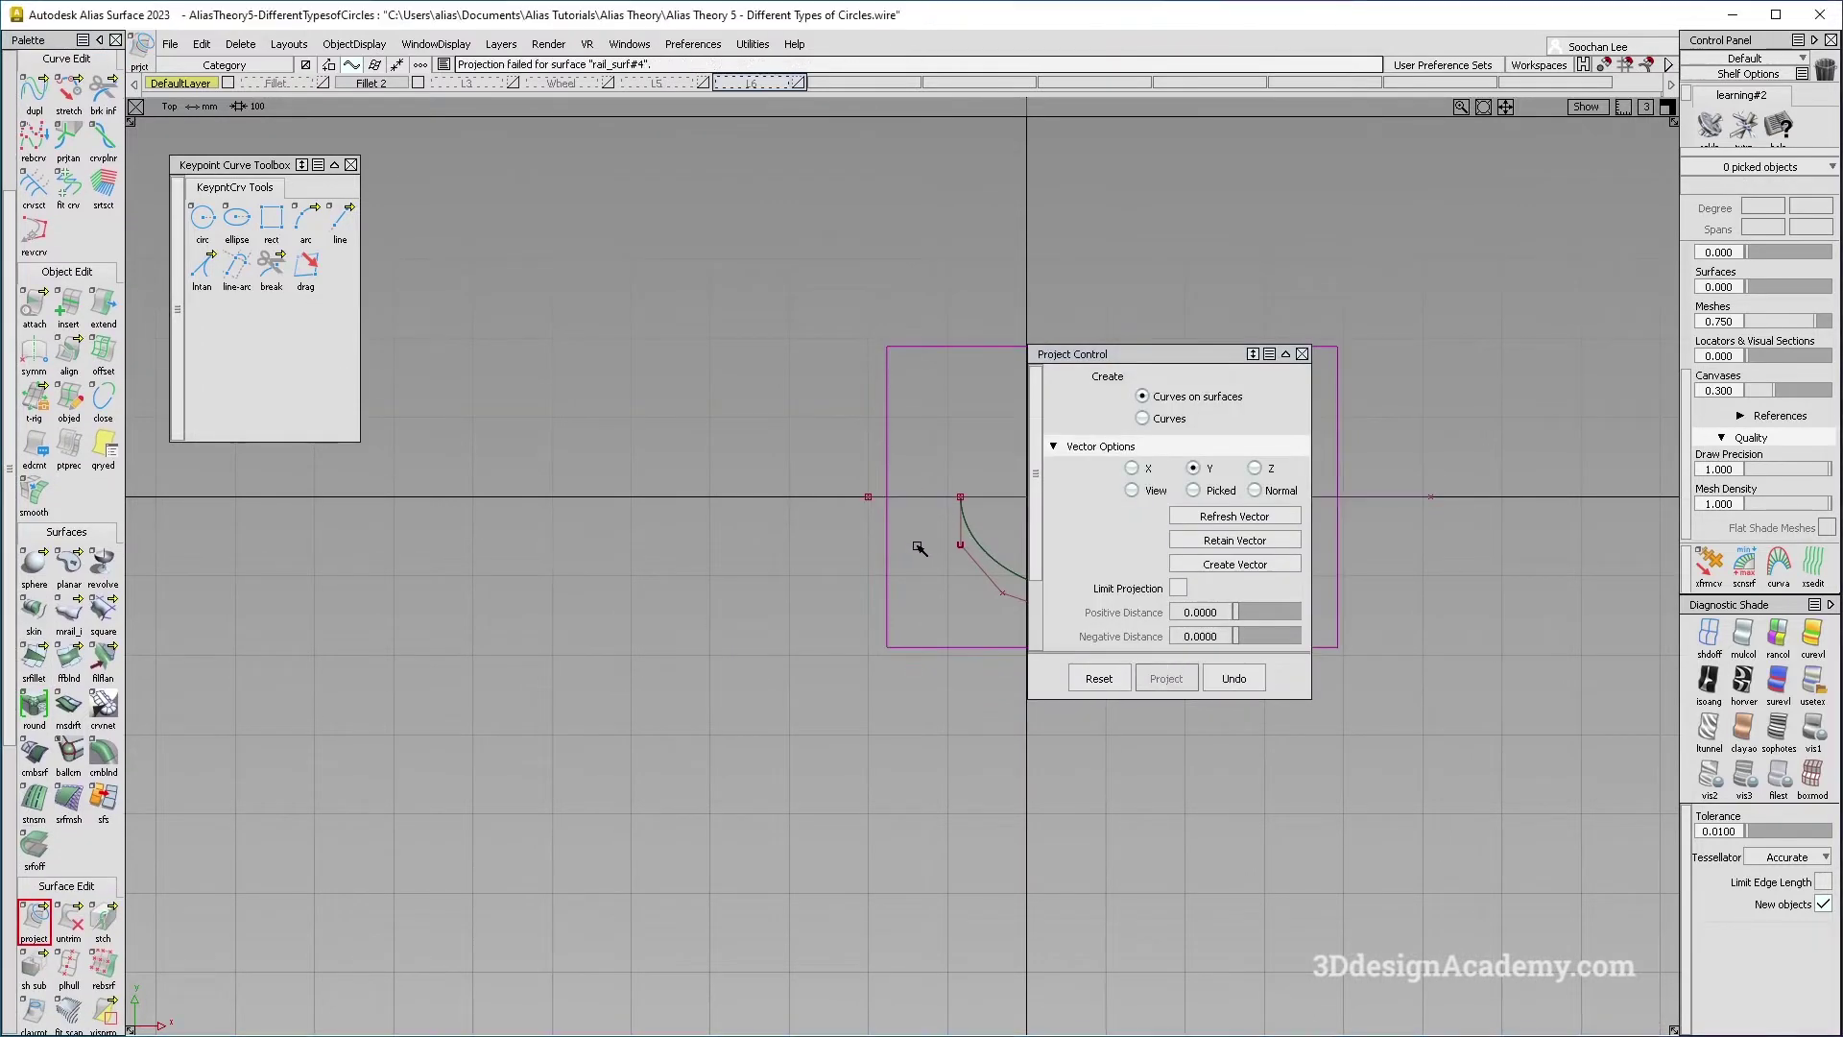
alt+shift+middle_drag(919, 545, 649, 573)
click(1133, 489)
ctrl+shift+drag(571, 773, 459, 483)
drag(72, 917, 104, 919)
mouse_move(700, 659)
alt+shift+mouse_down()
mouse_move(439, 714)
mouse_move(740, 630)
alt+shift+mouse_up()
alt+shift+middle_drag(740, 630, 626, 432)
ctrl+shift+drag(483, 766, 392, 518)
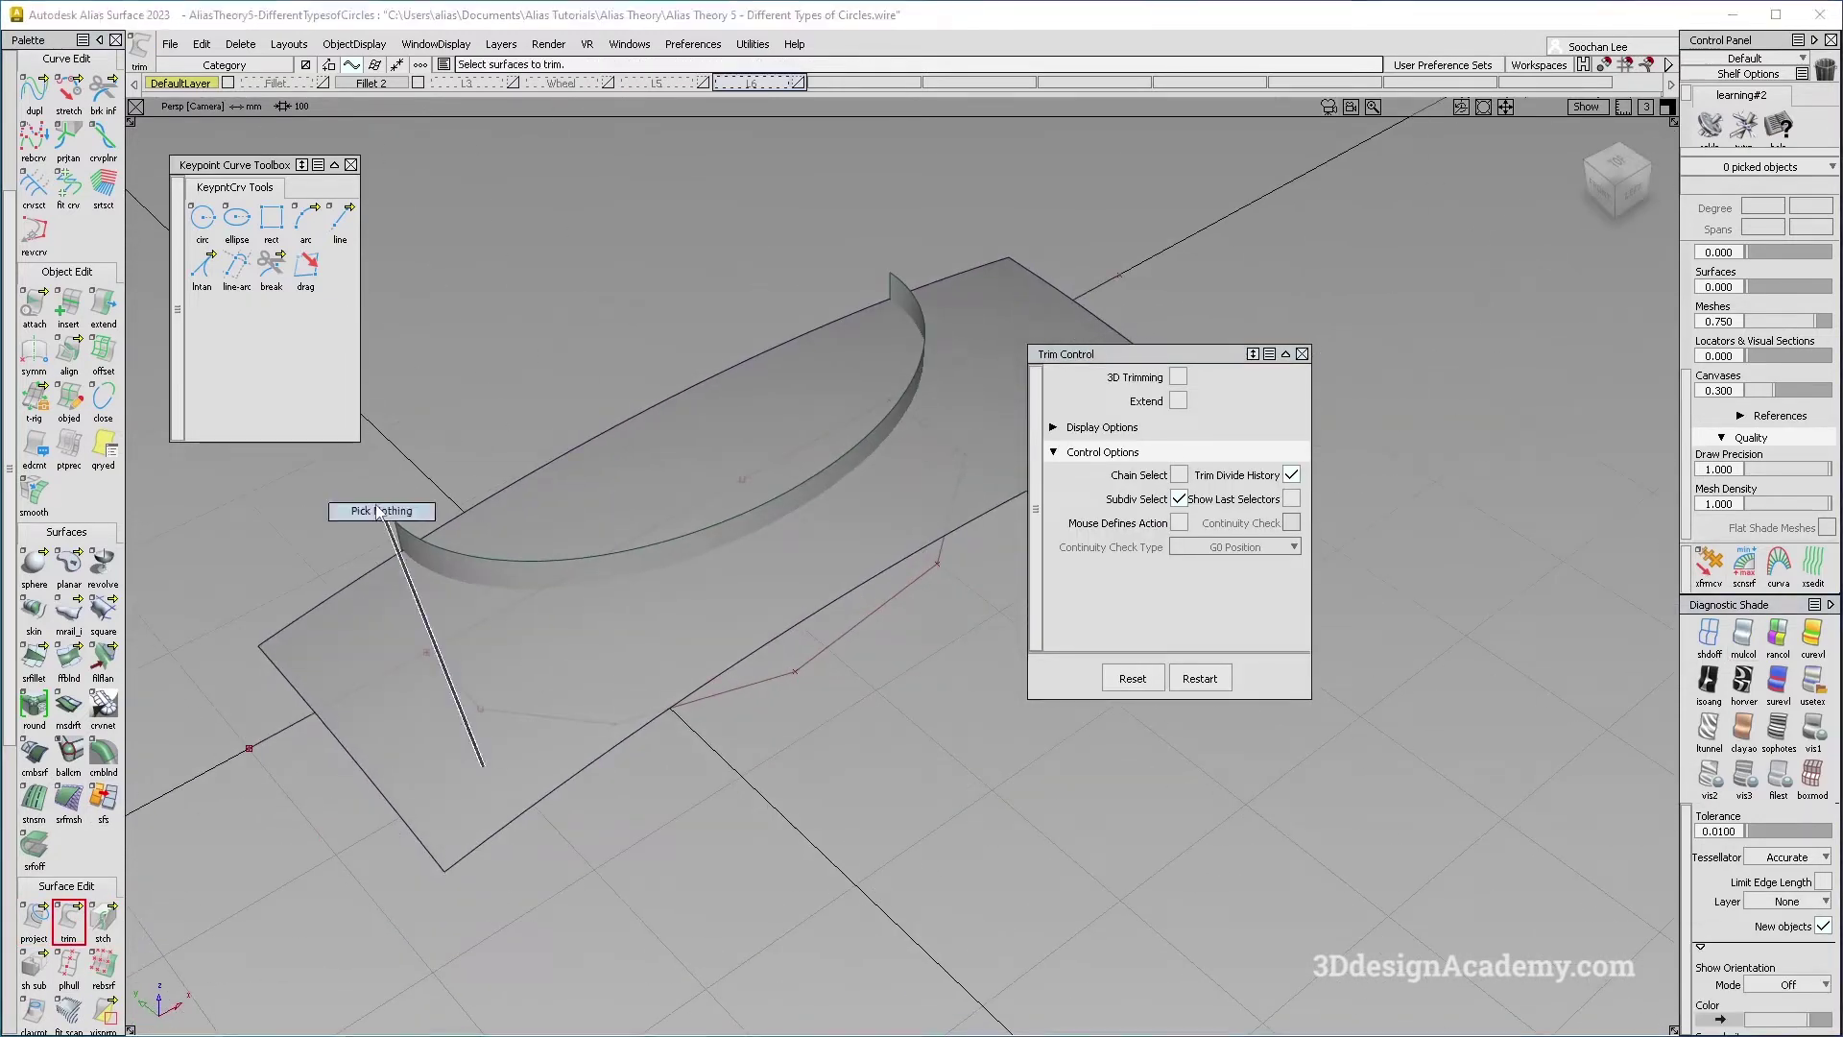
Fillet the rectangular surface to the half-oval wall with G2 Curvature and chordal length 20, keeping the surface outside the half-oval.
click(40, 660)
click(824, 490)
click(827, 527)
alt+shift+drag(828, 526, 933, 513)
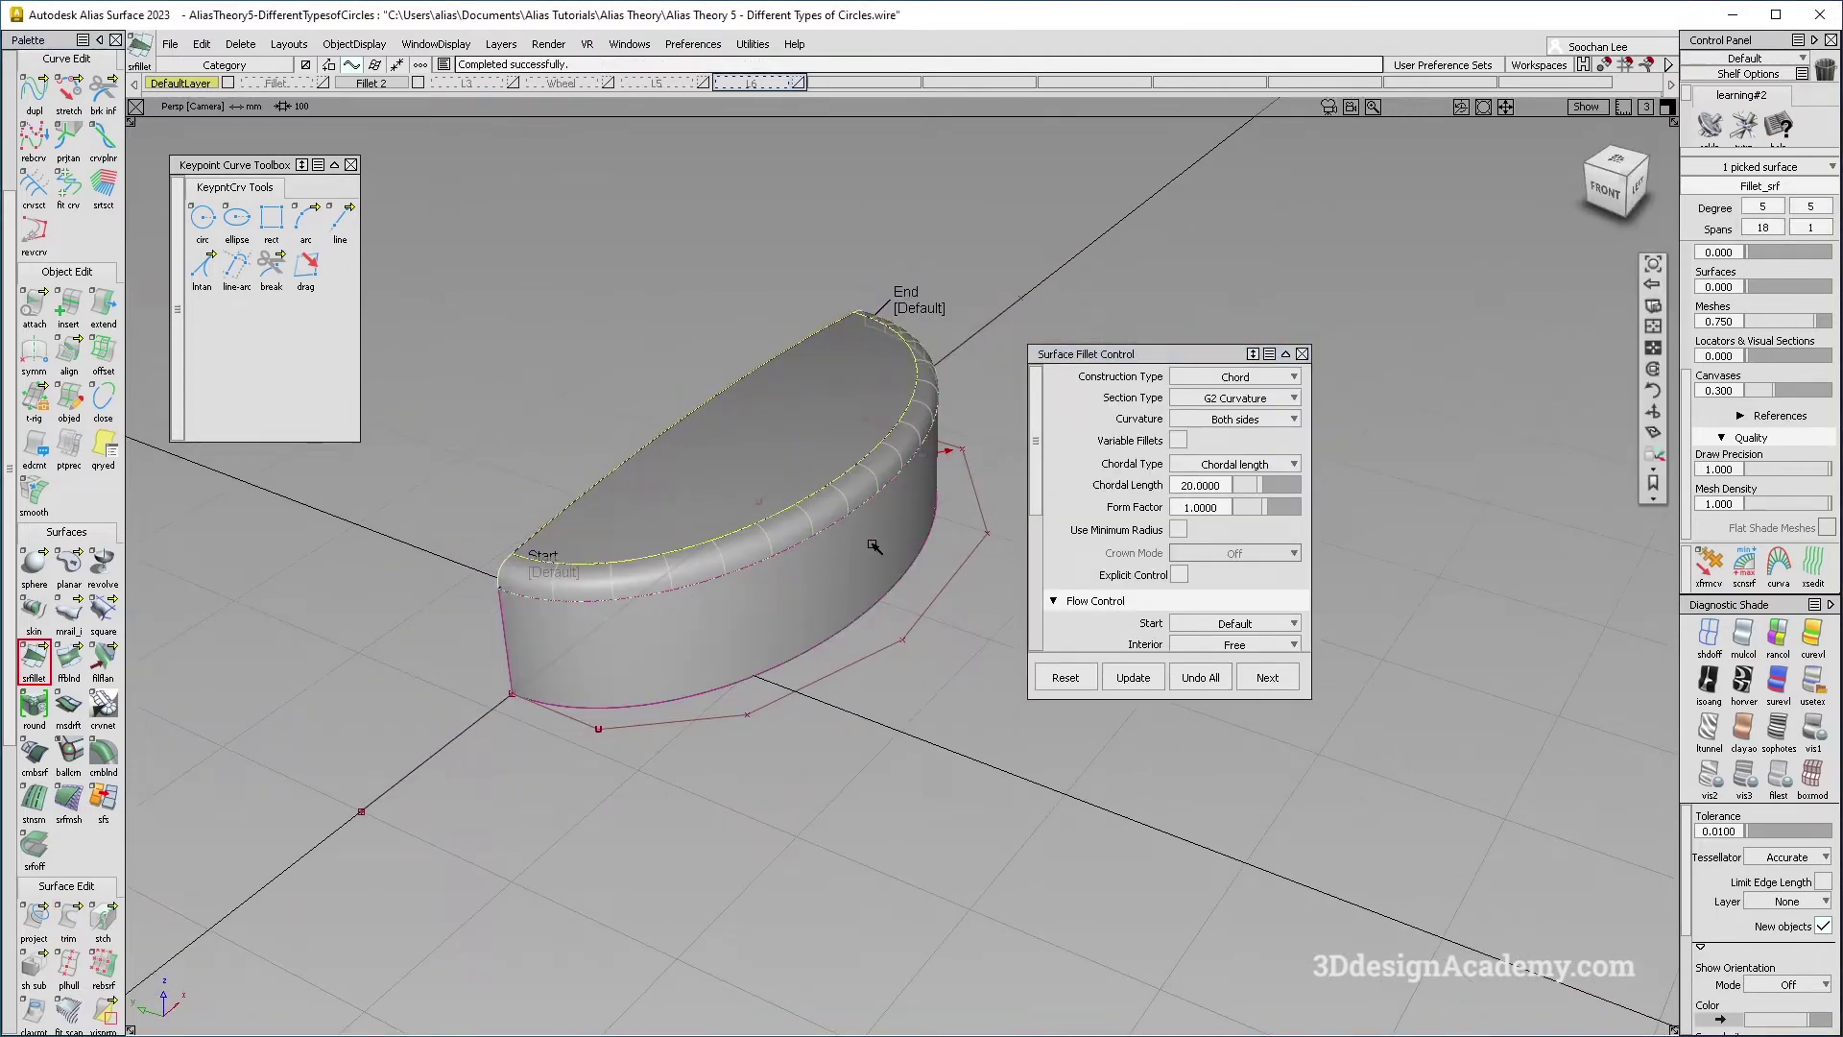
click(1199, 678)
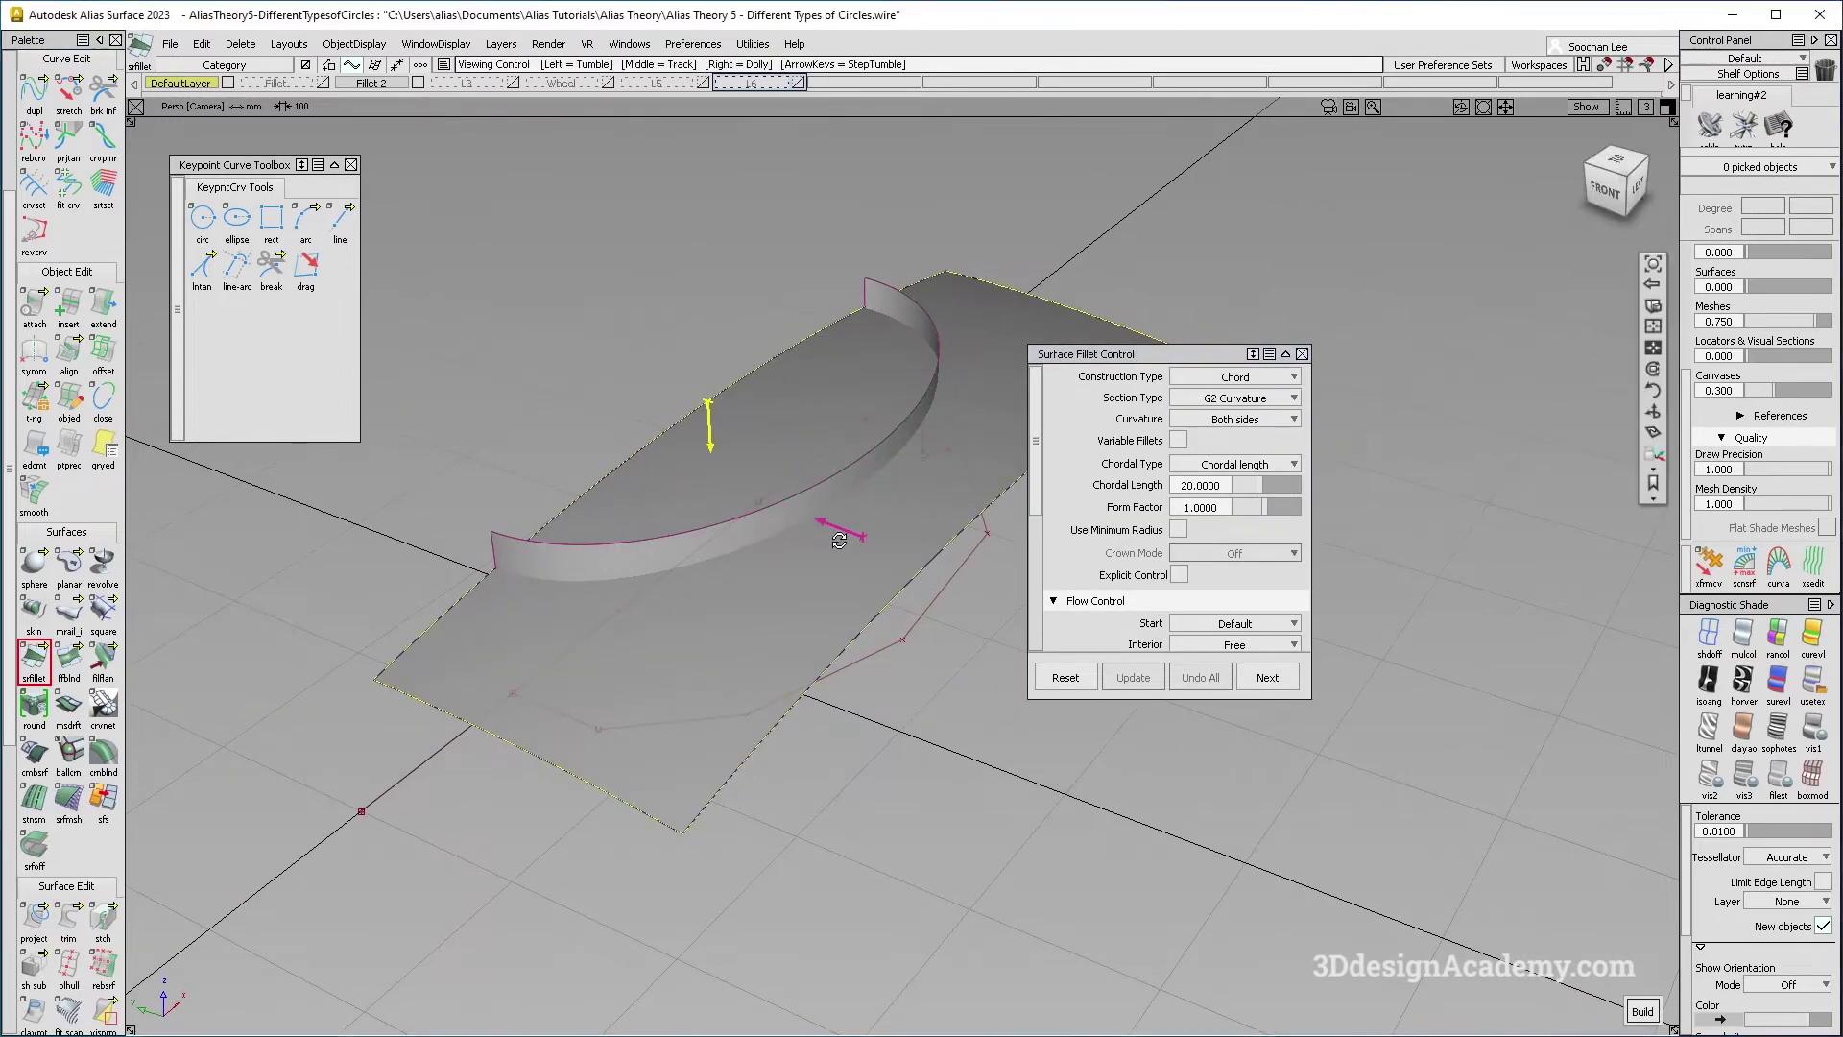
alt+shift+drag(827, 530, 831, 525)
alt+shift+drag(615, 588, 889, 526)
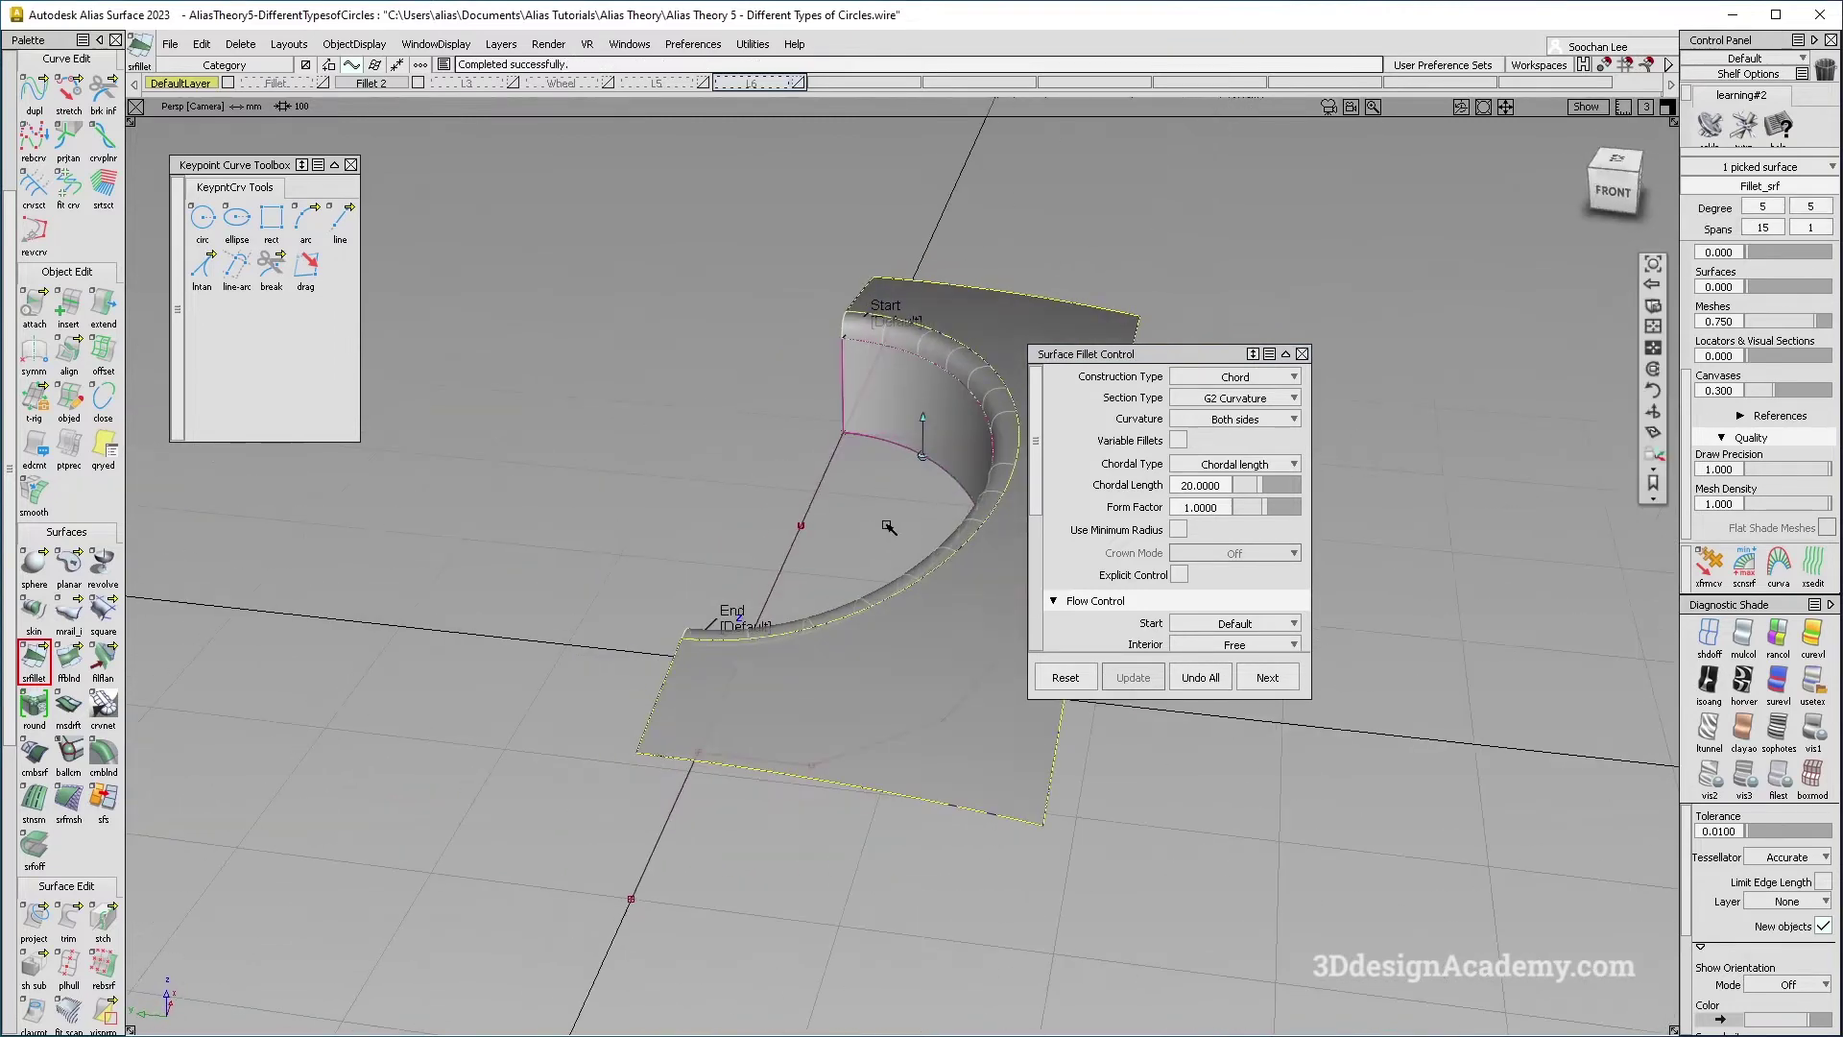
Assign the trimmed surface, wall and fillet to the Fillet 2 layer and turn on that layer's symmetry.
ctrl+shift+drag(963, 347, 360, 158)
click(384, 83)
click(767, 470)
click(769, 469)
ctrl+shift+drag(881, 336, 802, 387)
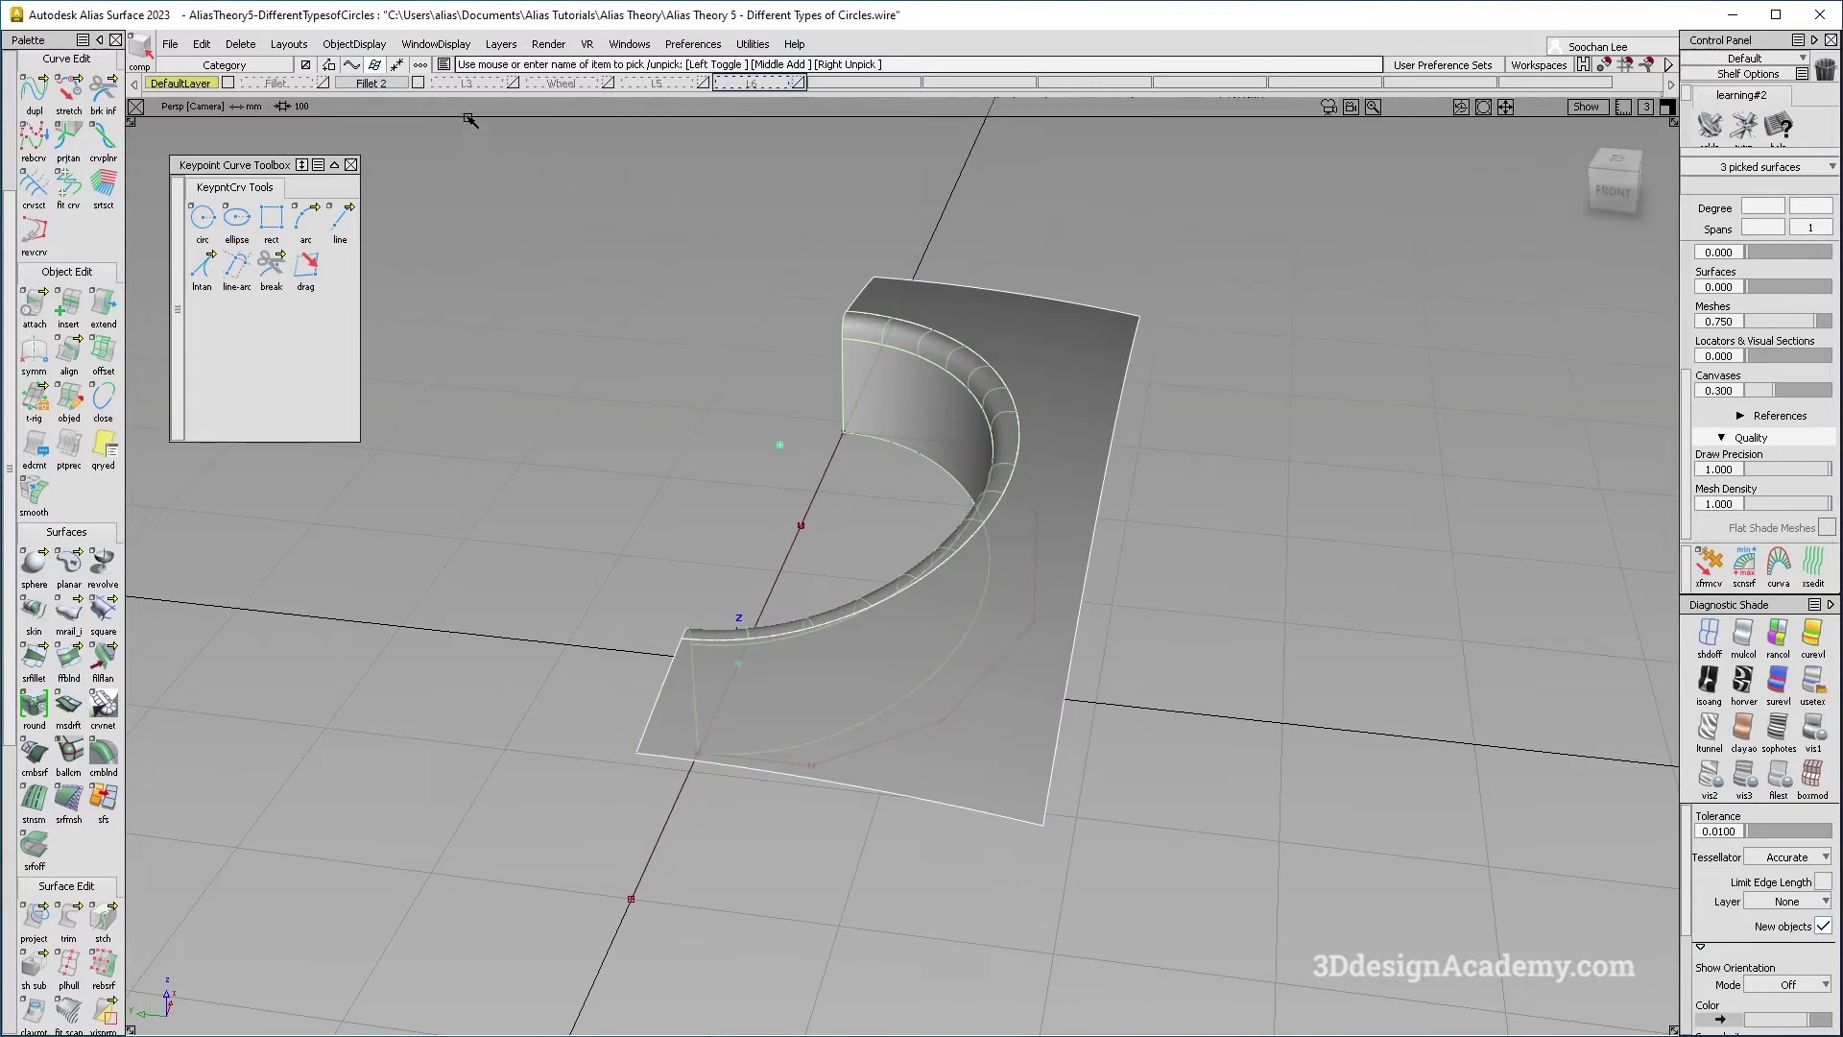
click(385, 85)
click(381, 101)
click(382, 84)
click(385, 171)
ctrl+shift+drag(922, 480, 923, 549)
Check the surface continuity across the symmetry seam at both ends of the filleted oval hole.
alt+shift+drag(874, 535, 679, 730)
ctrl+shift+drag(658, 824, 609, 648)
scroll(57, 935, down, 3)
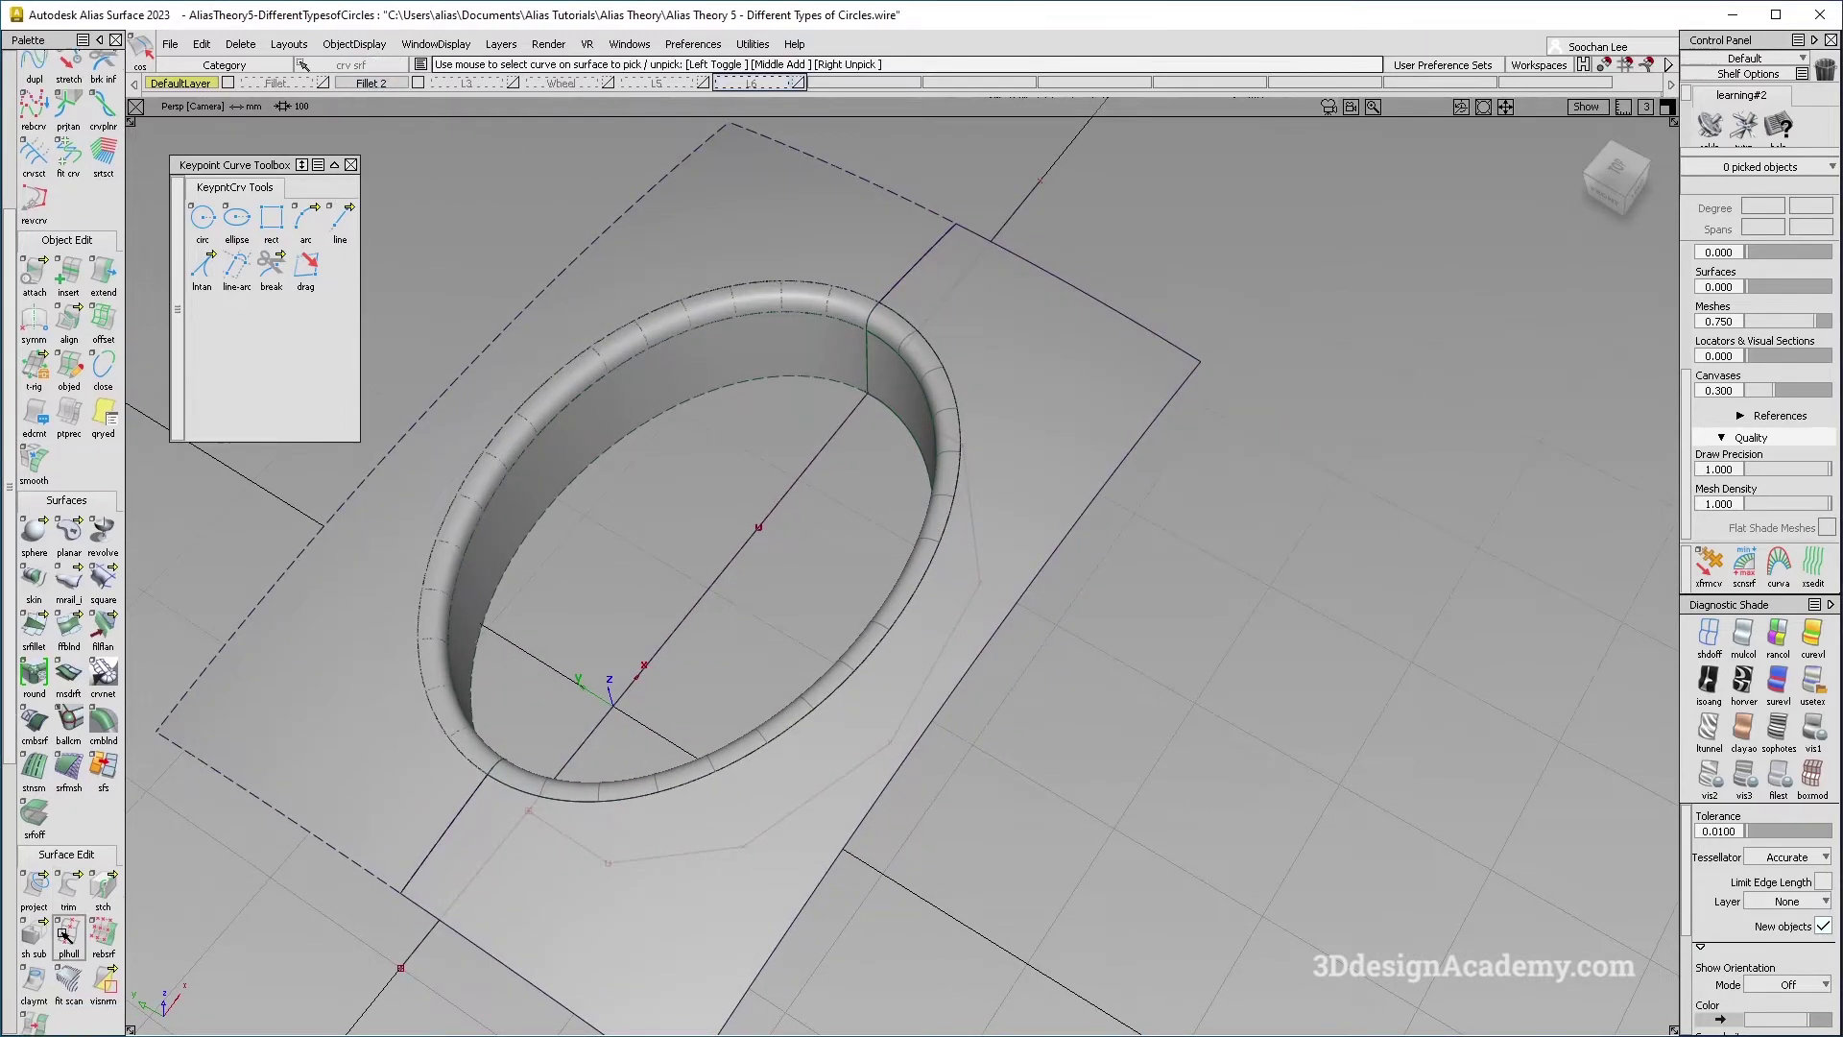
scroll(55, 936, down, 5)
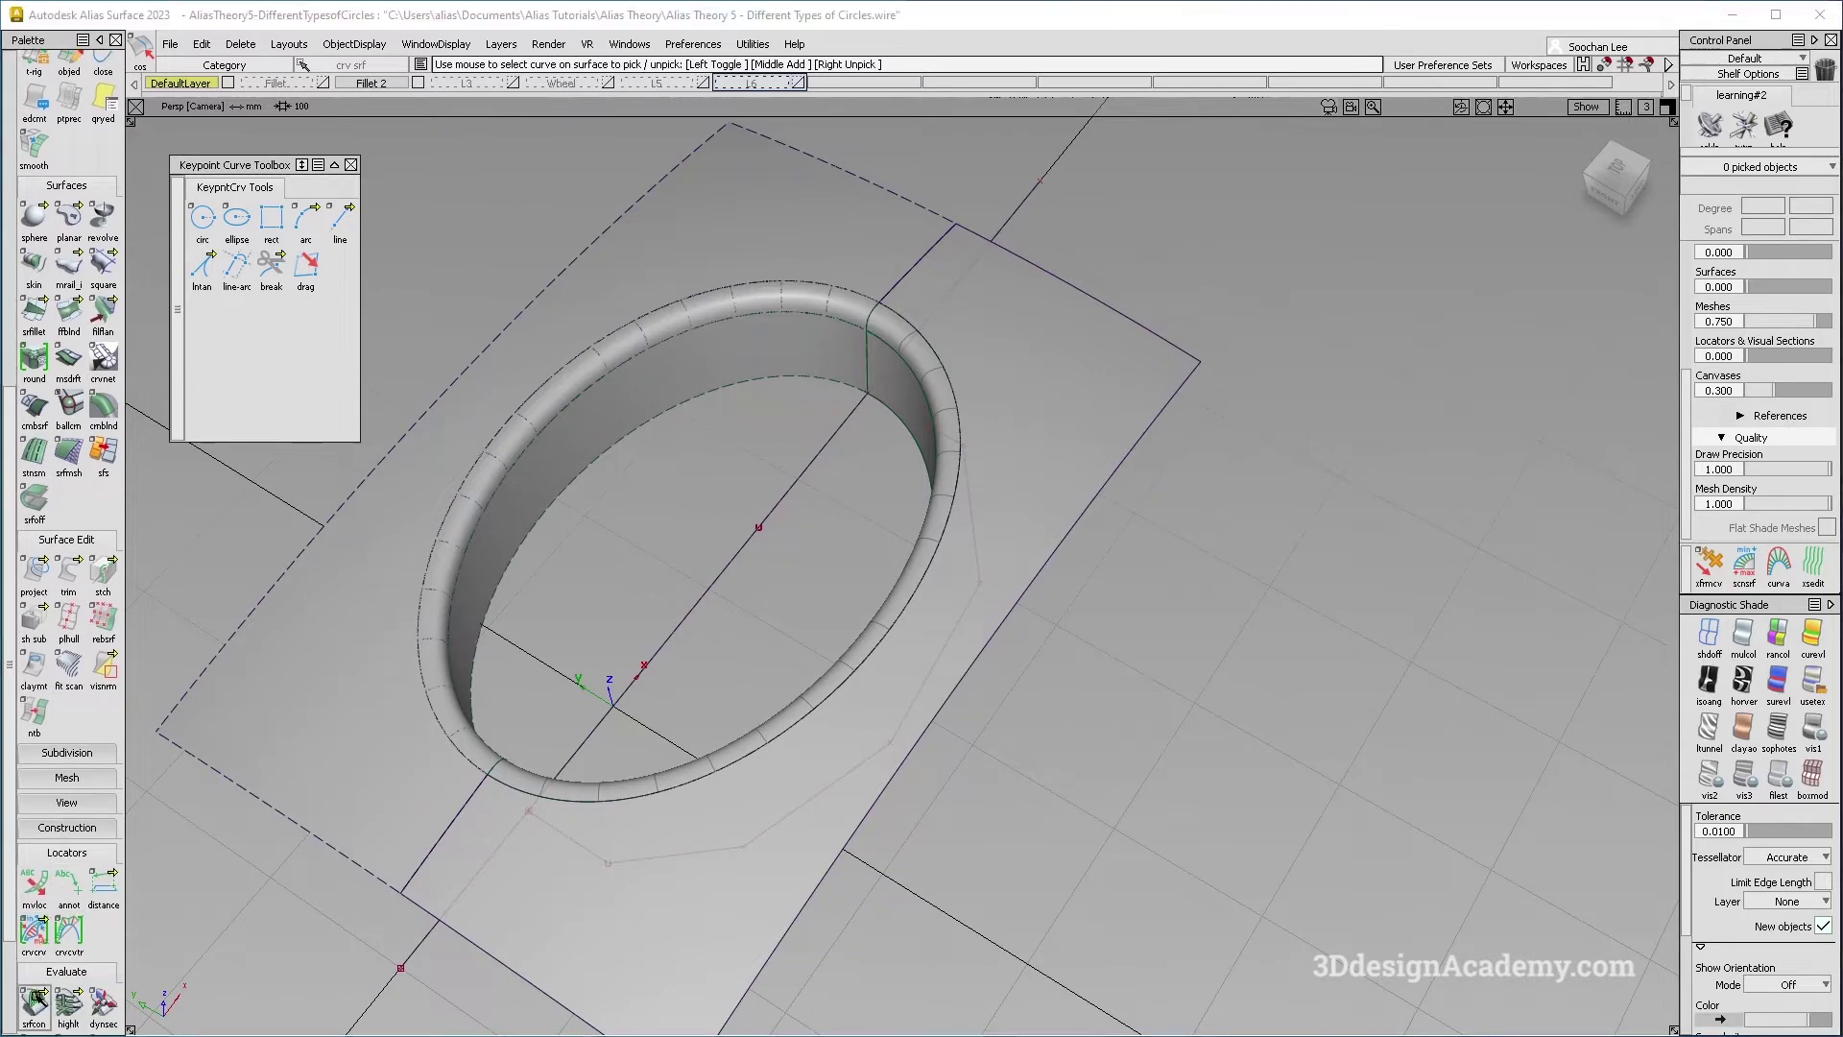
alt+shift+right_drag(493, 767, 543, 727)
alt+shift+drag(544, 728, 509, 782)
click(488, 782)
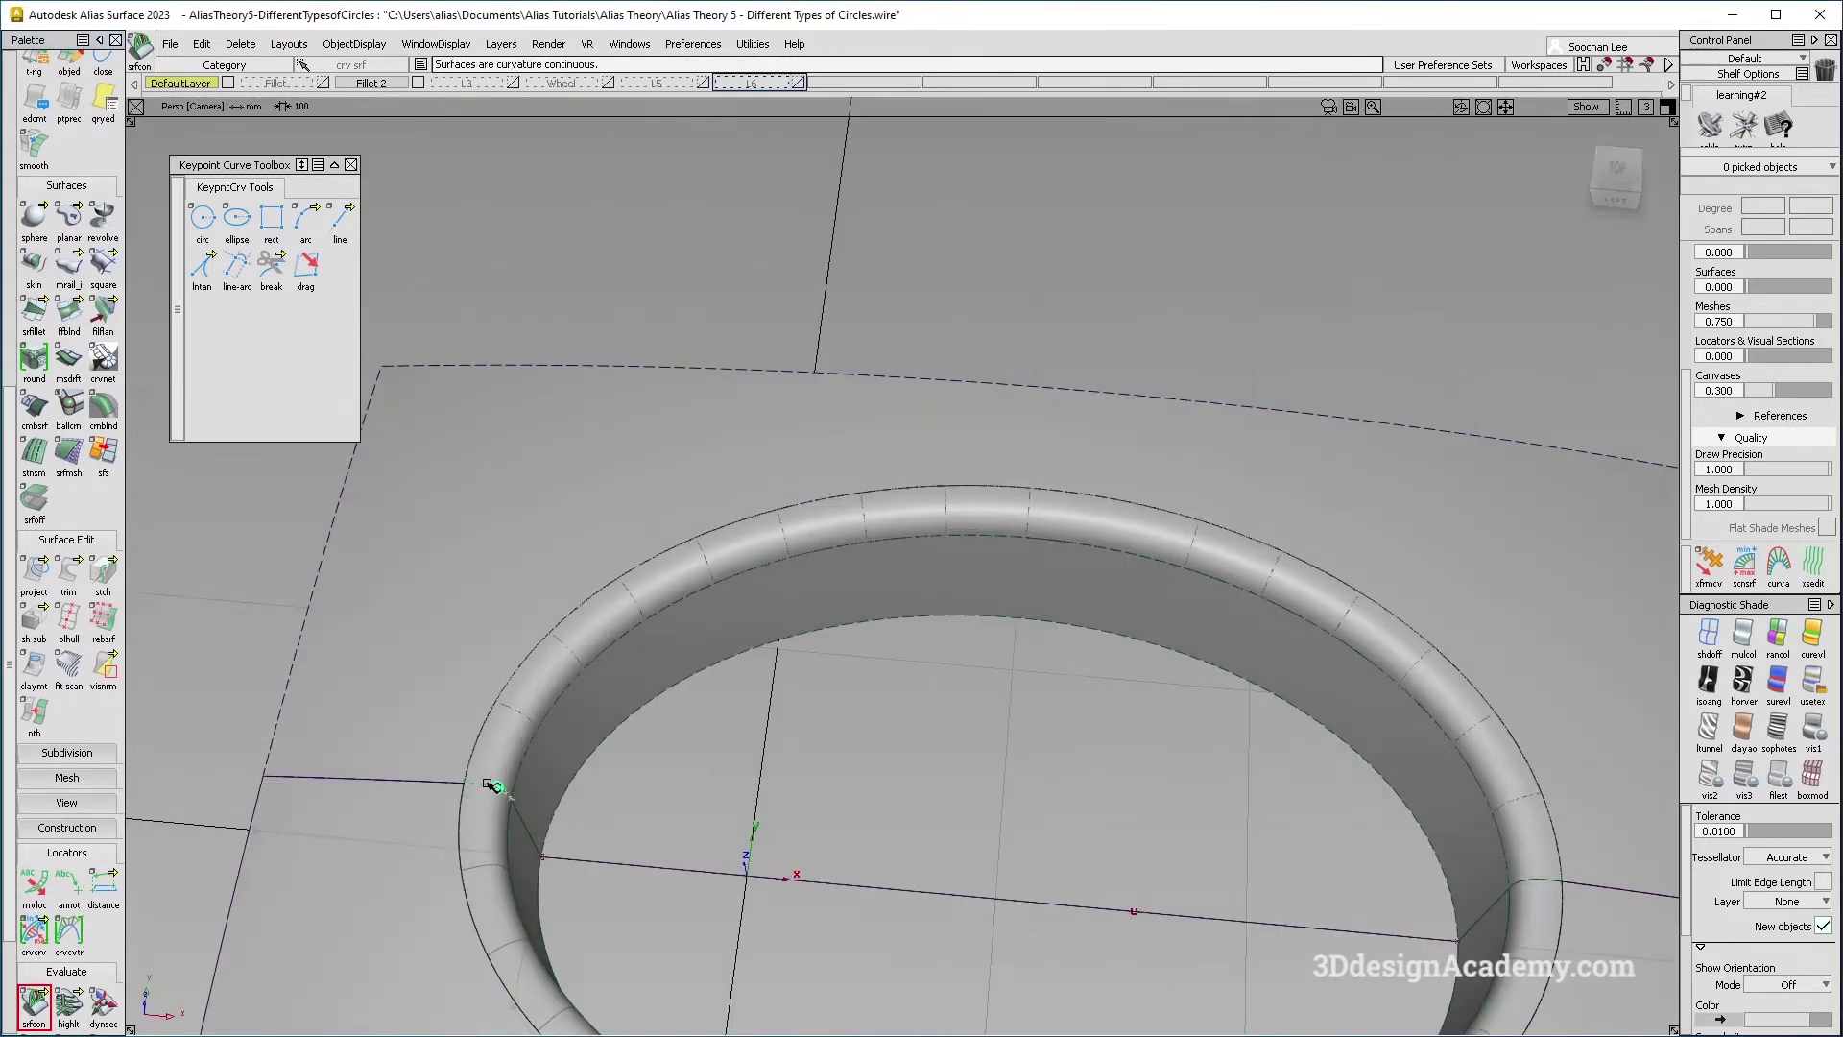
alt+shift+drag(617, 834, 1077, 432)
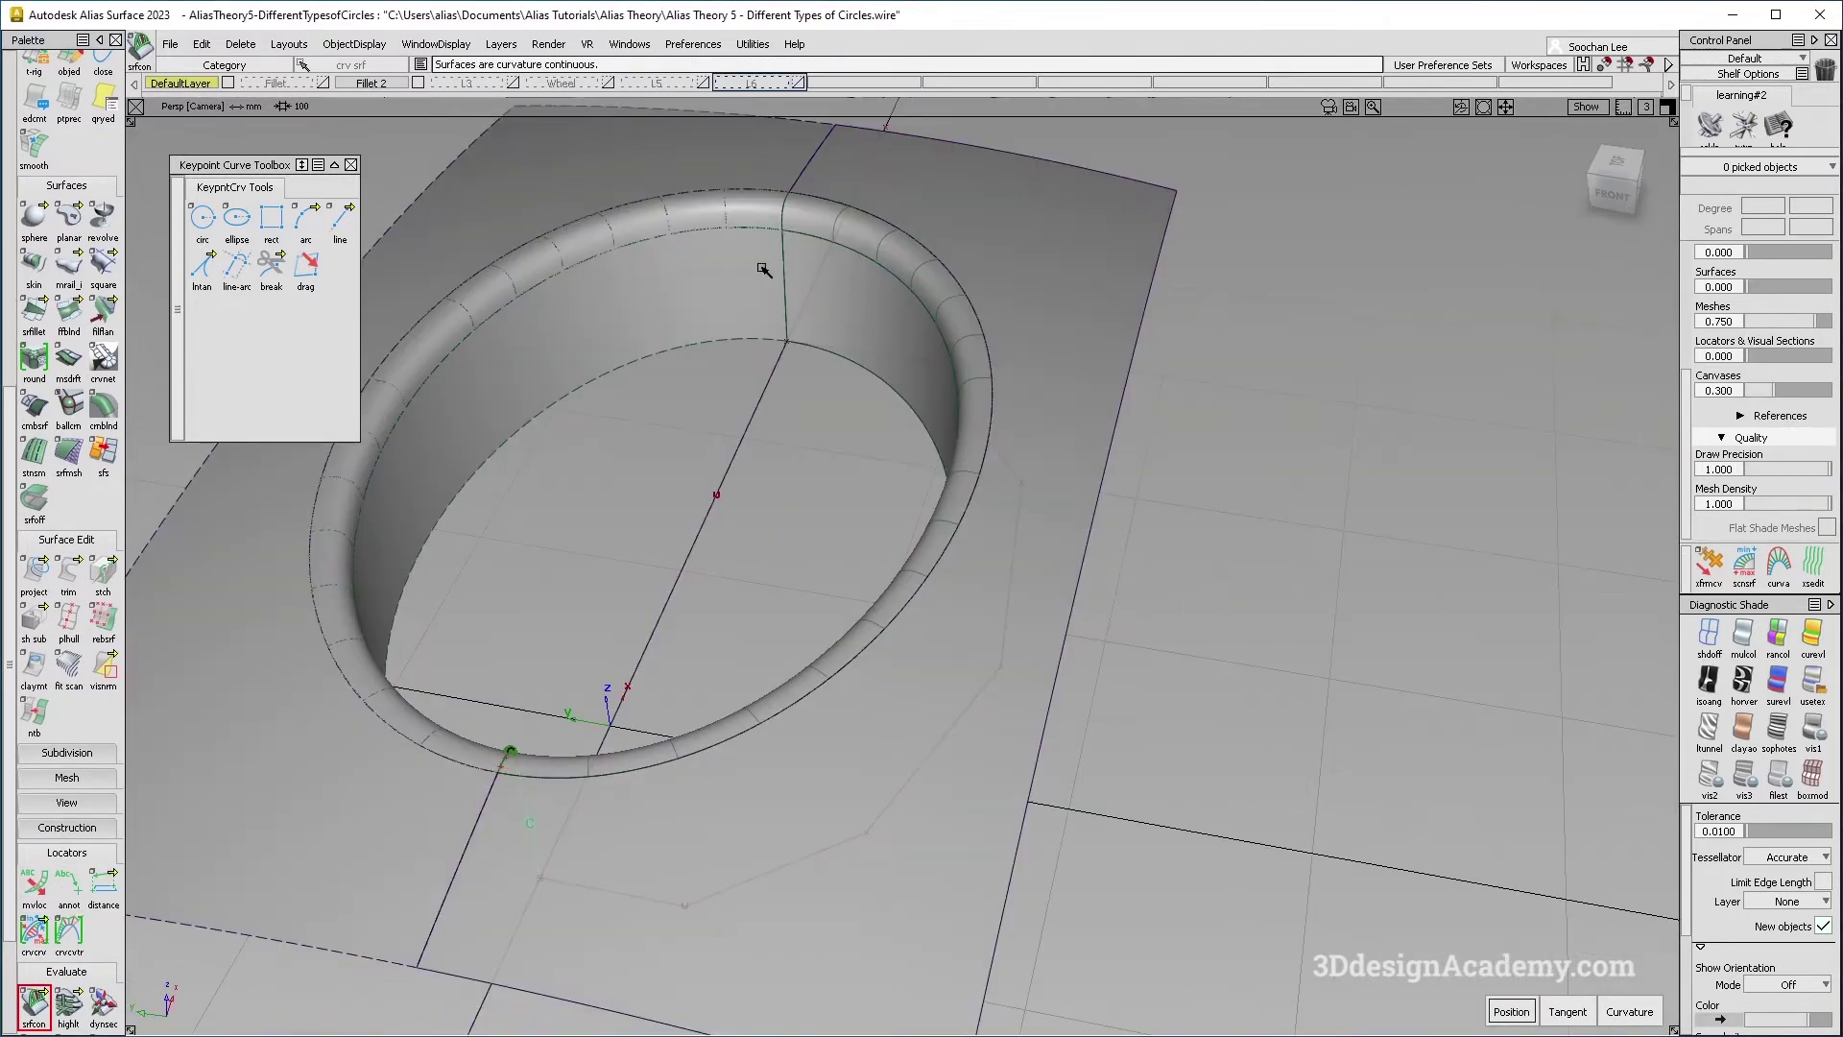
alt+shift+drag(902, 548, 794, 666)
Stretch the half-oval curve along X with non-proportional scaling to lengthen the symmetric filleted hole, then deselect the curve.
ctrl+shift+drag(938, 605, 1113, 749)
alt+shift+right_drag(1114, 749, 1020, 733)
alt+shift+drag(1020, 732, 898, 654)
alt+shift+right_drag(899, 654, 867, 699)
alt+shift+drag(868, 700, 921, 660)
ctrl+shift+middle_drag(921, 660, 879, 687)
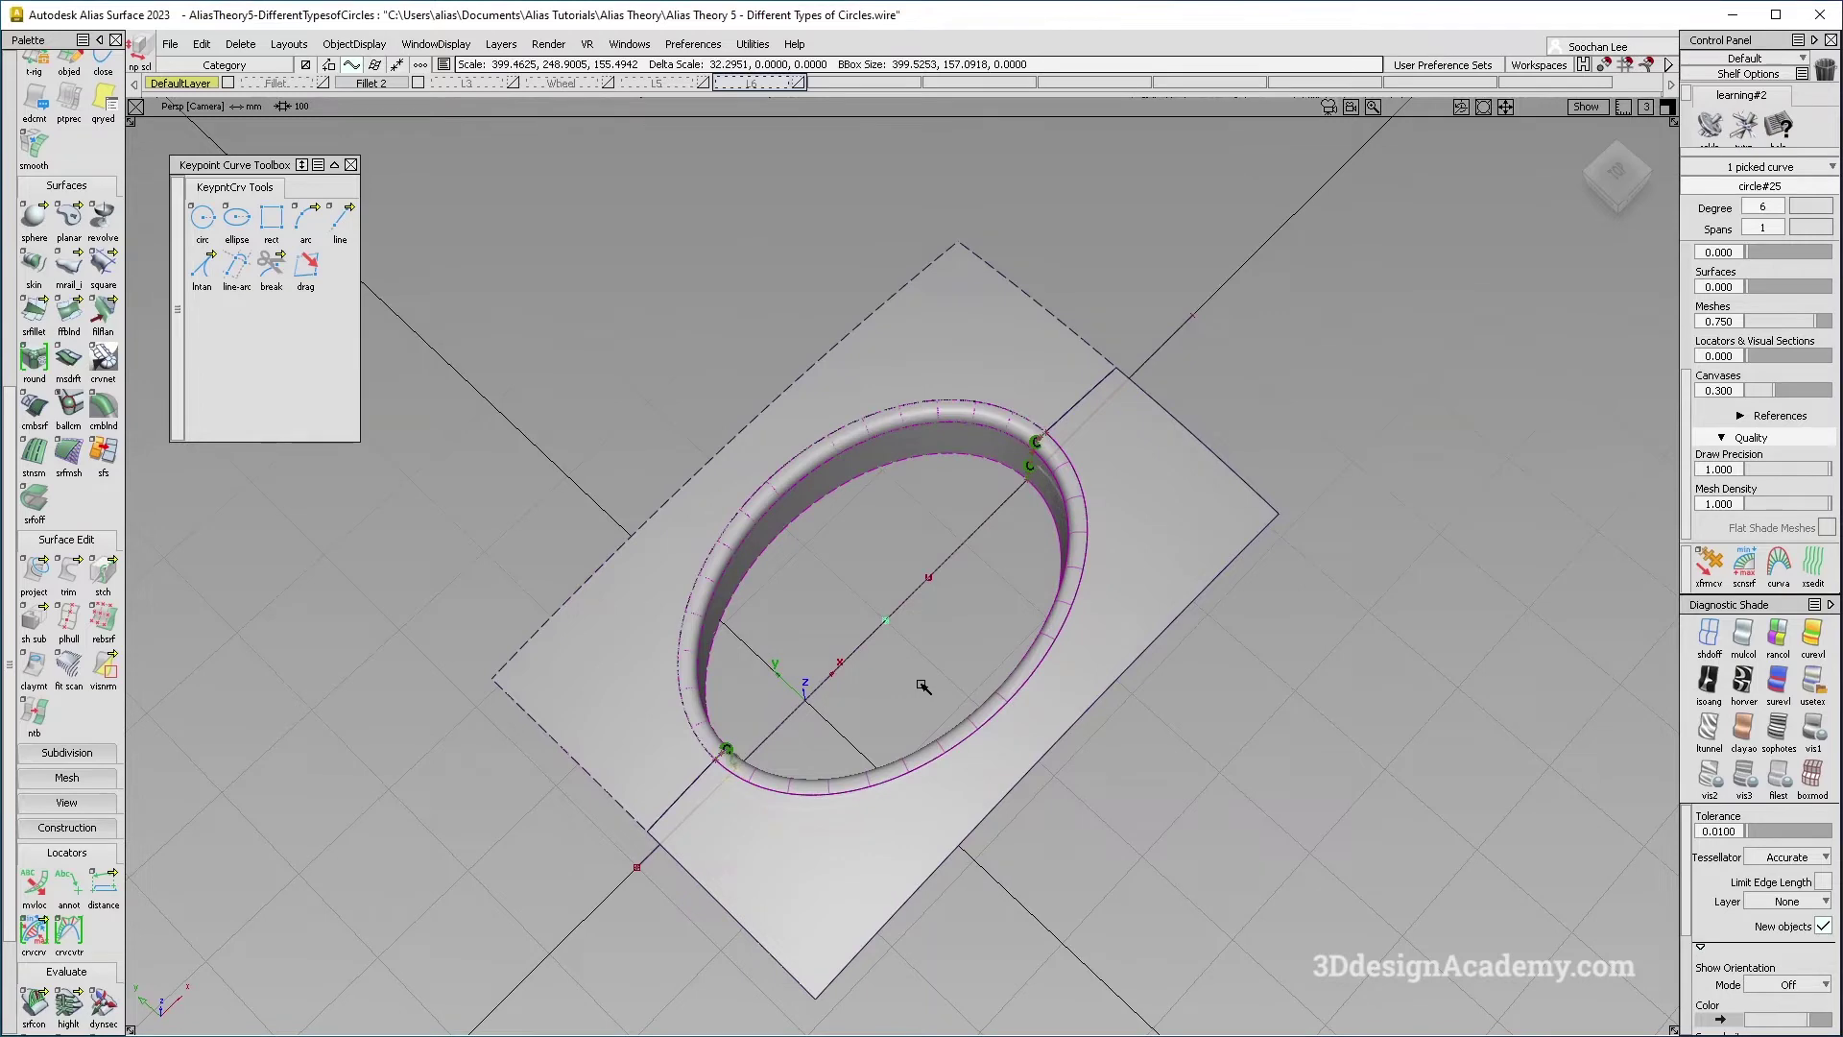
drag(923, 684, 953, 594)
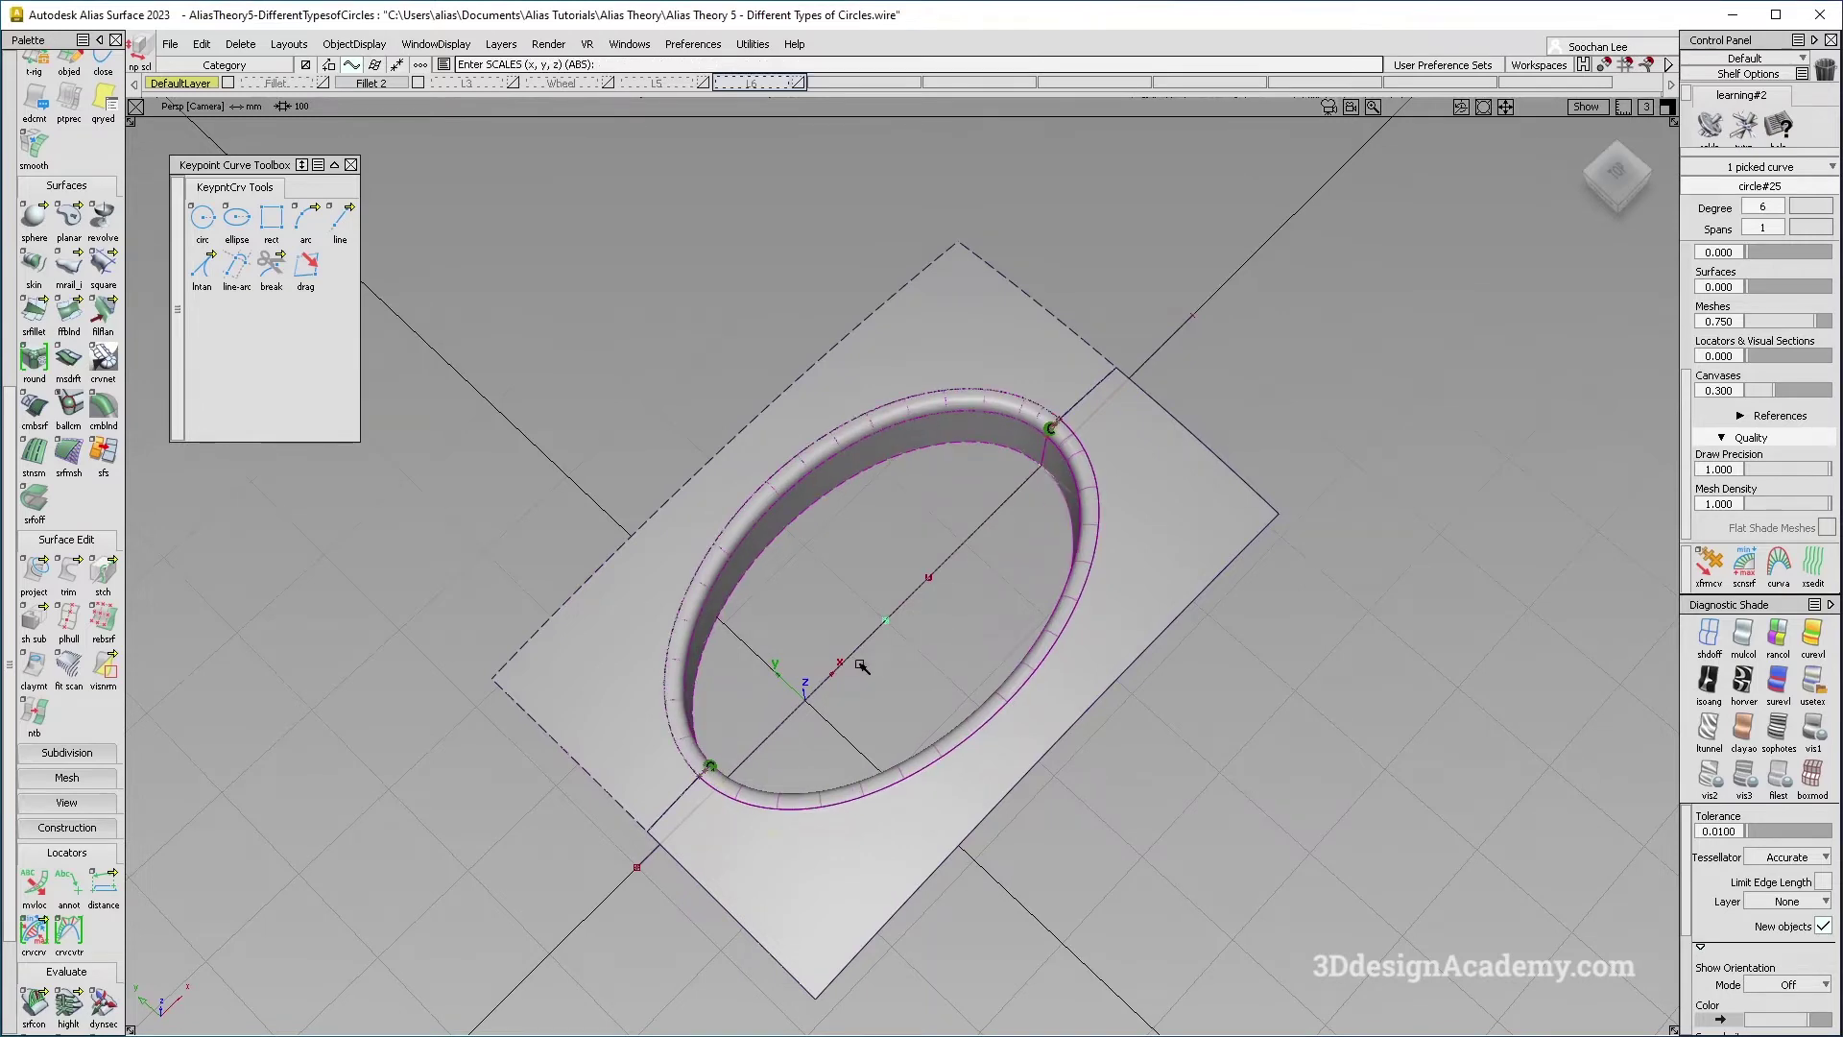
alt+shift+right_drag(888, 610, 929, 590)
mouse_move(929, 591)
alt+shift+mouse_down()
mouse_move(848, 637)
mouse_move(1069, 522)
mouse_move(1029, 533)
alt+shift+mouse_up()
alt+shift+right_drag(1029, 534, 917, 566)
alt+shift+right_drag(879, 627, 1017, 567)
ctrl+shift+drag(989, 732, 963, 600)
alt+shift+drag(969, 780, 905, 797)
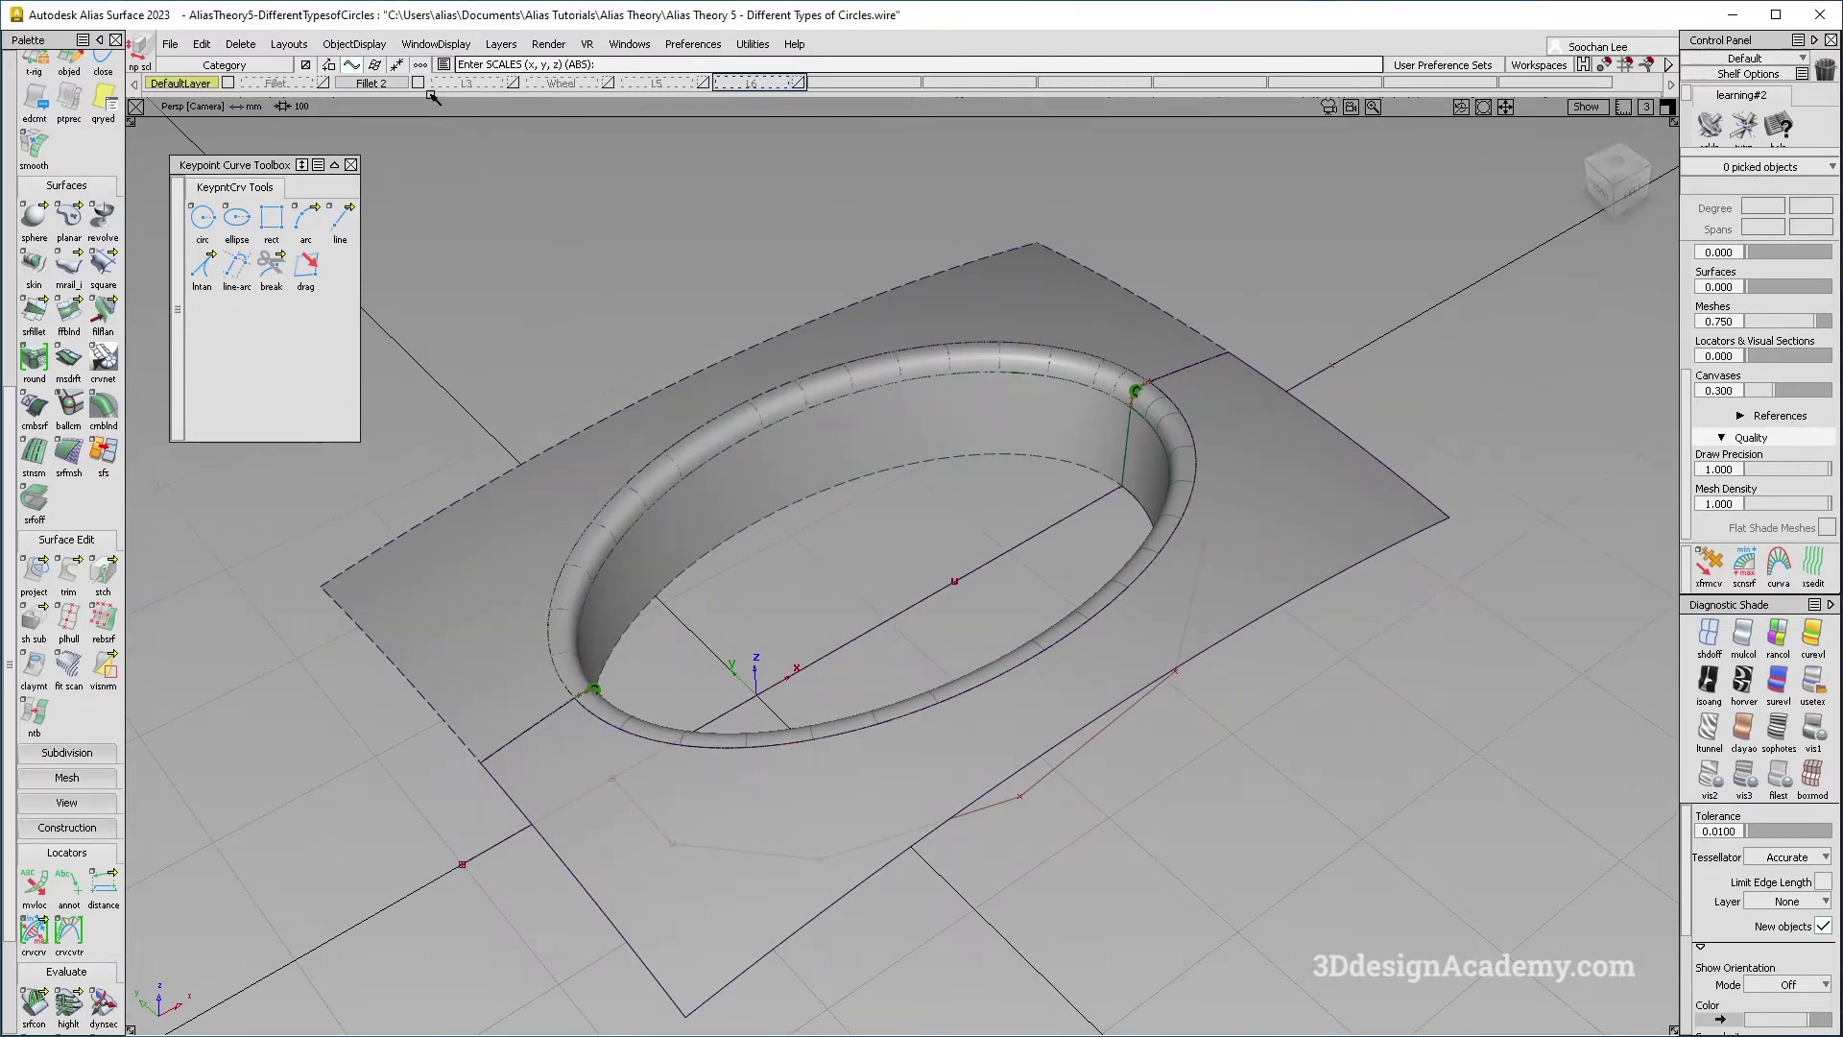
alt+shift+middle_drag(862, 608, 877, 613)
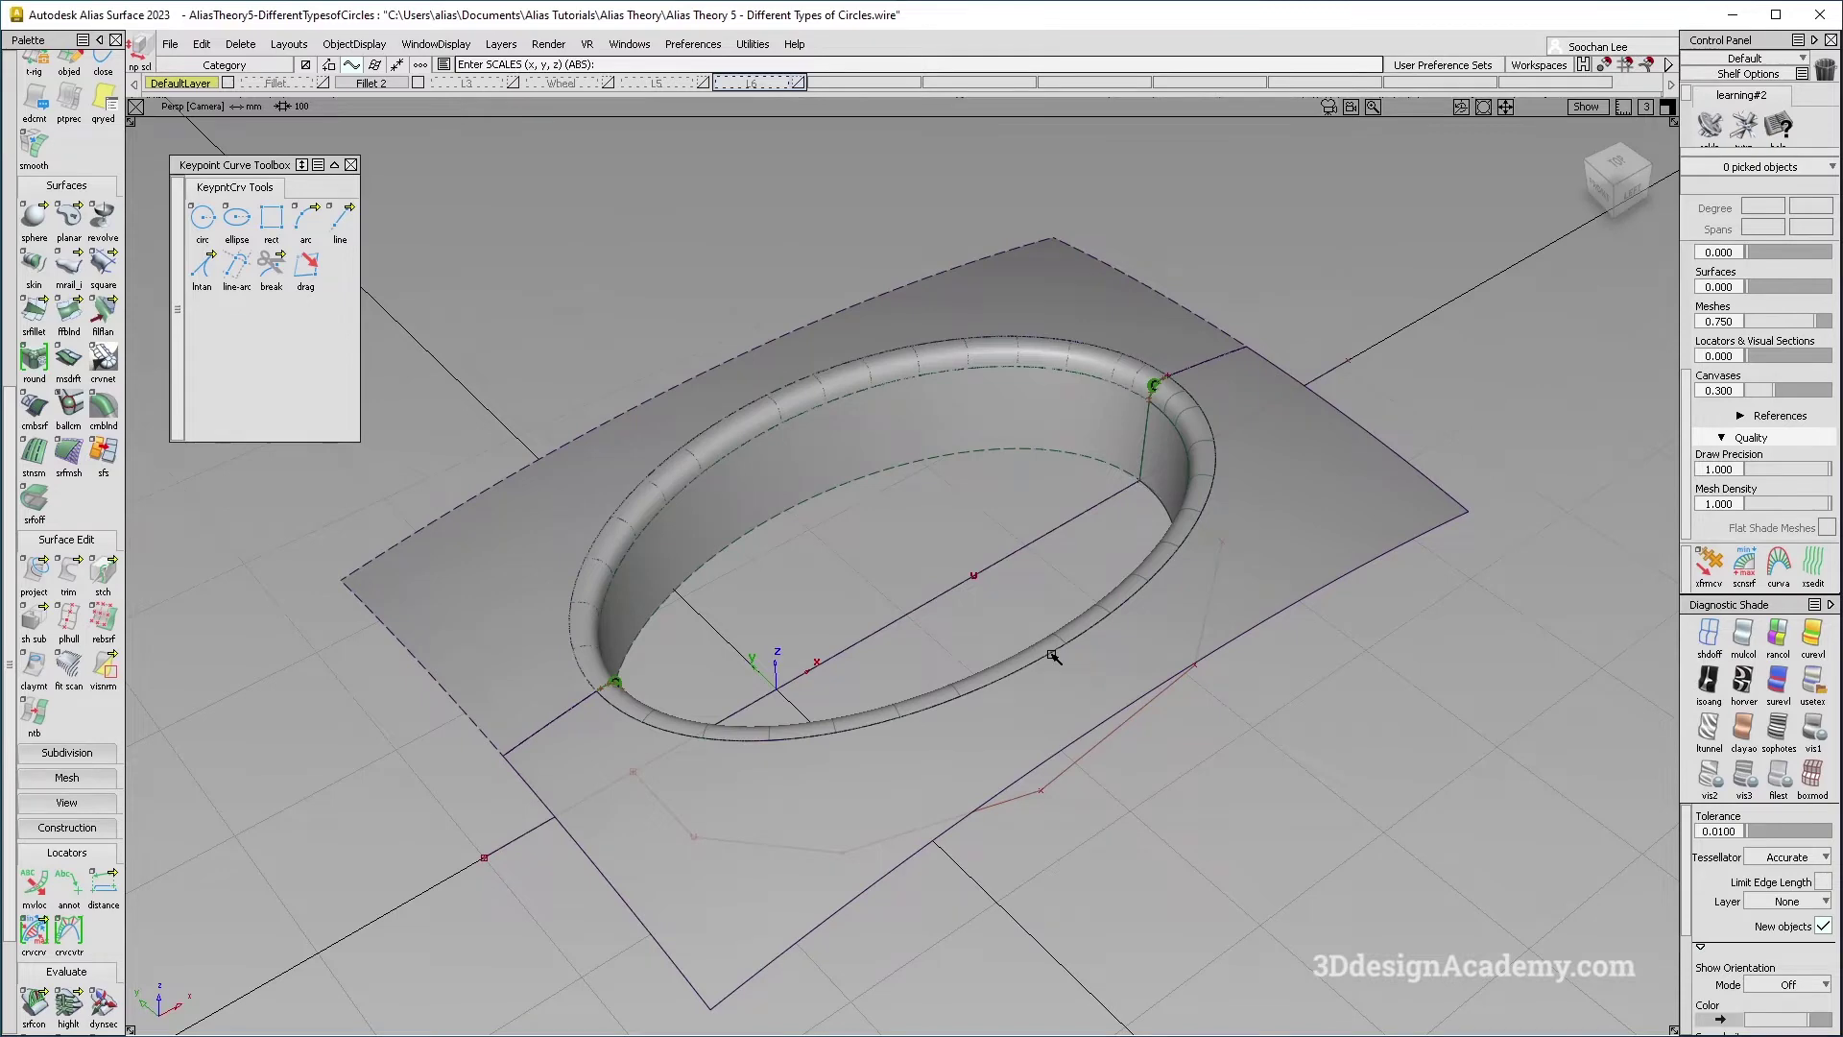
Hide the Fillet 2 layer and assign the remaining half-oval curve to it.
alt+shift+drag(1048, 652, 950, 634)
ctrl+shift+drag(1085, 724, 1089, 754)
click(1094, 763)
alt+shift+drag(1114, 835, 430, 98)
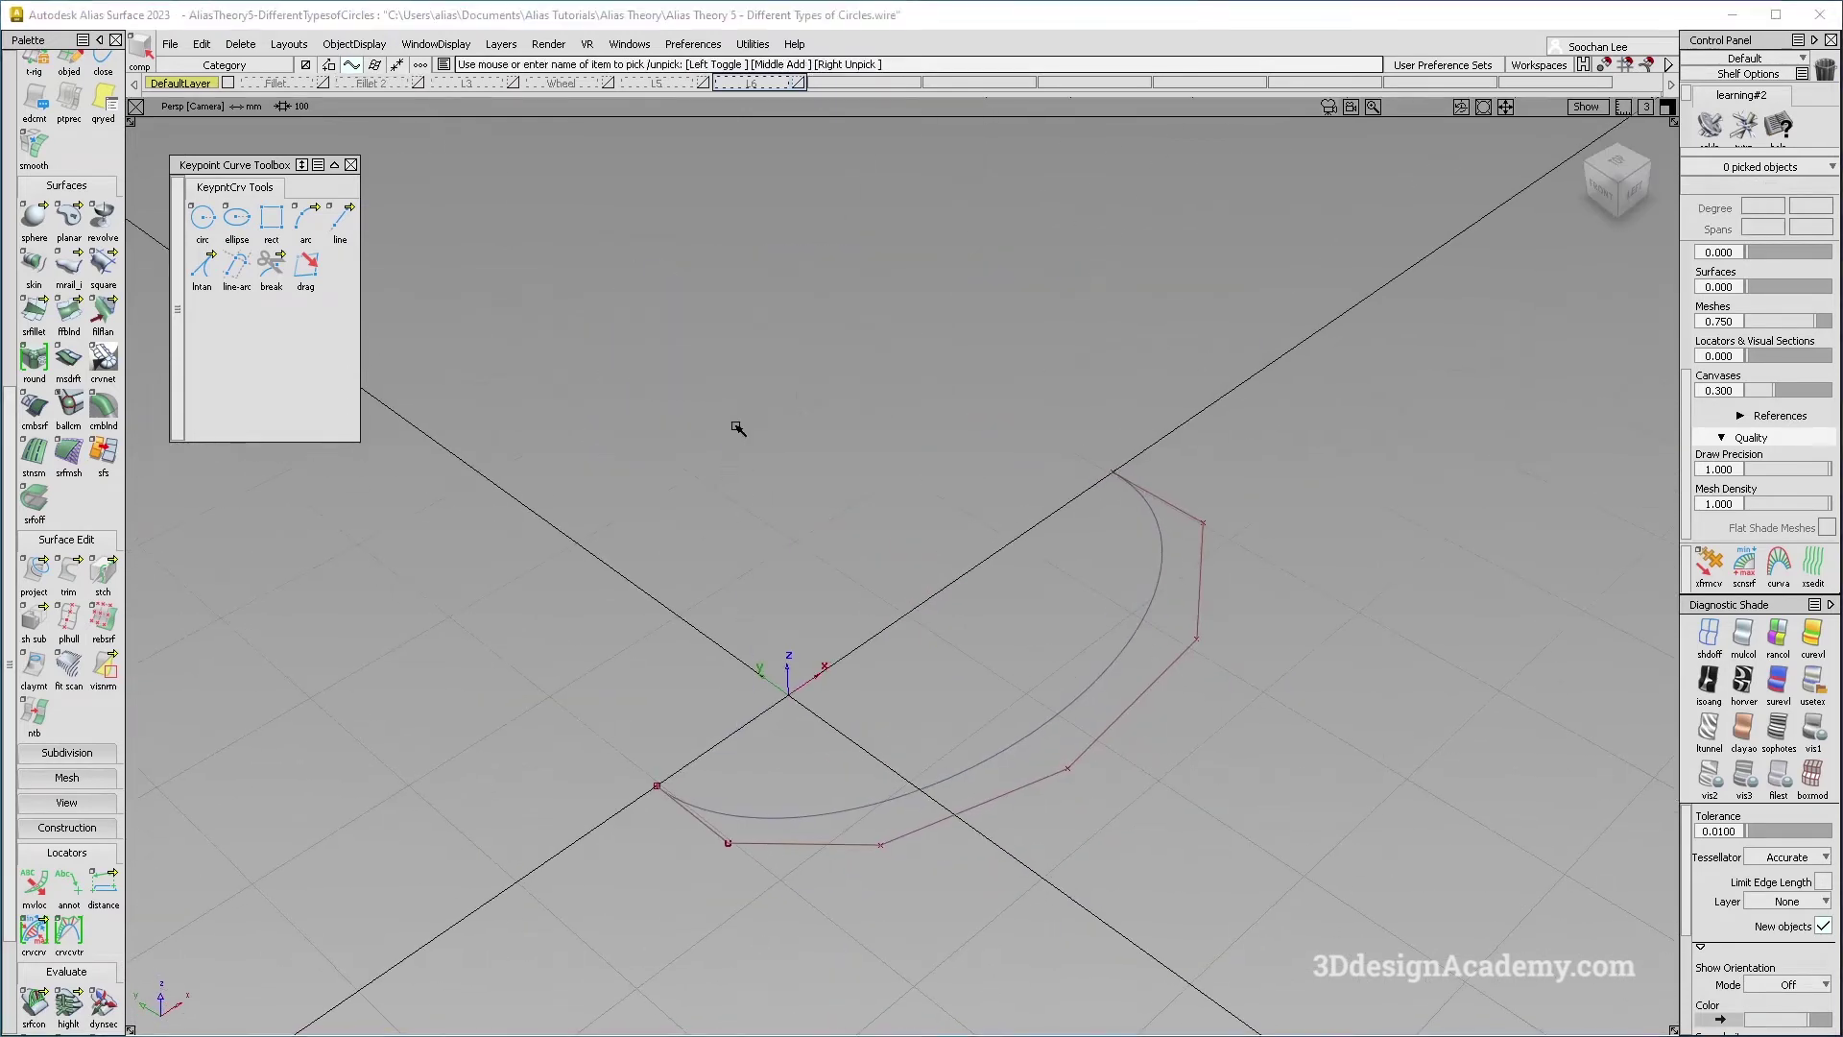
click(309, 64)
drag(387, 80, 389, 102)
ctrl+shift+drag(922, 625, 731, 187)
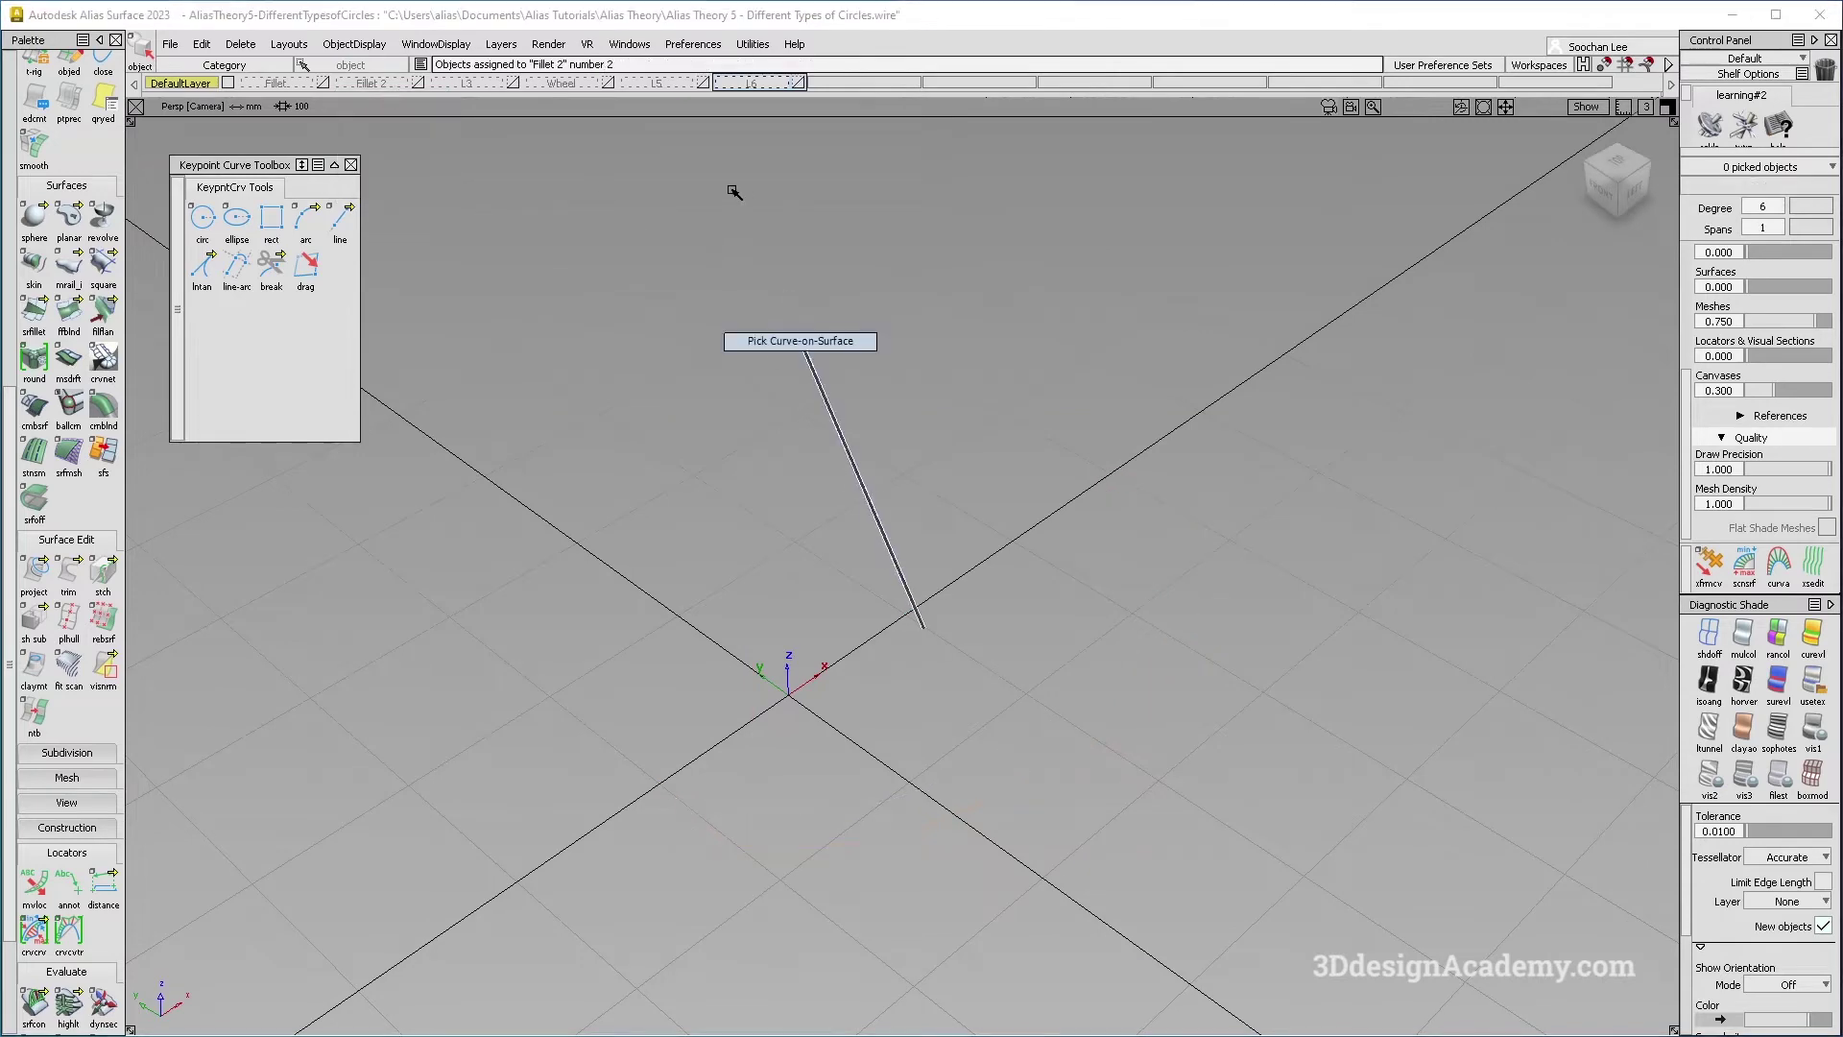
Show the Wheel layer and view its profile curves from a raised angle.
click(610, 84)
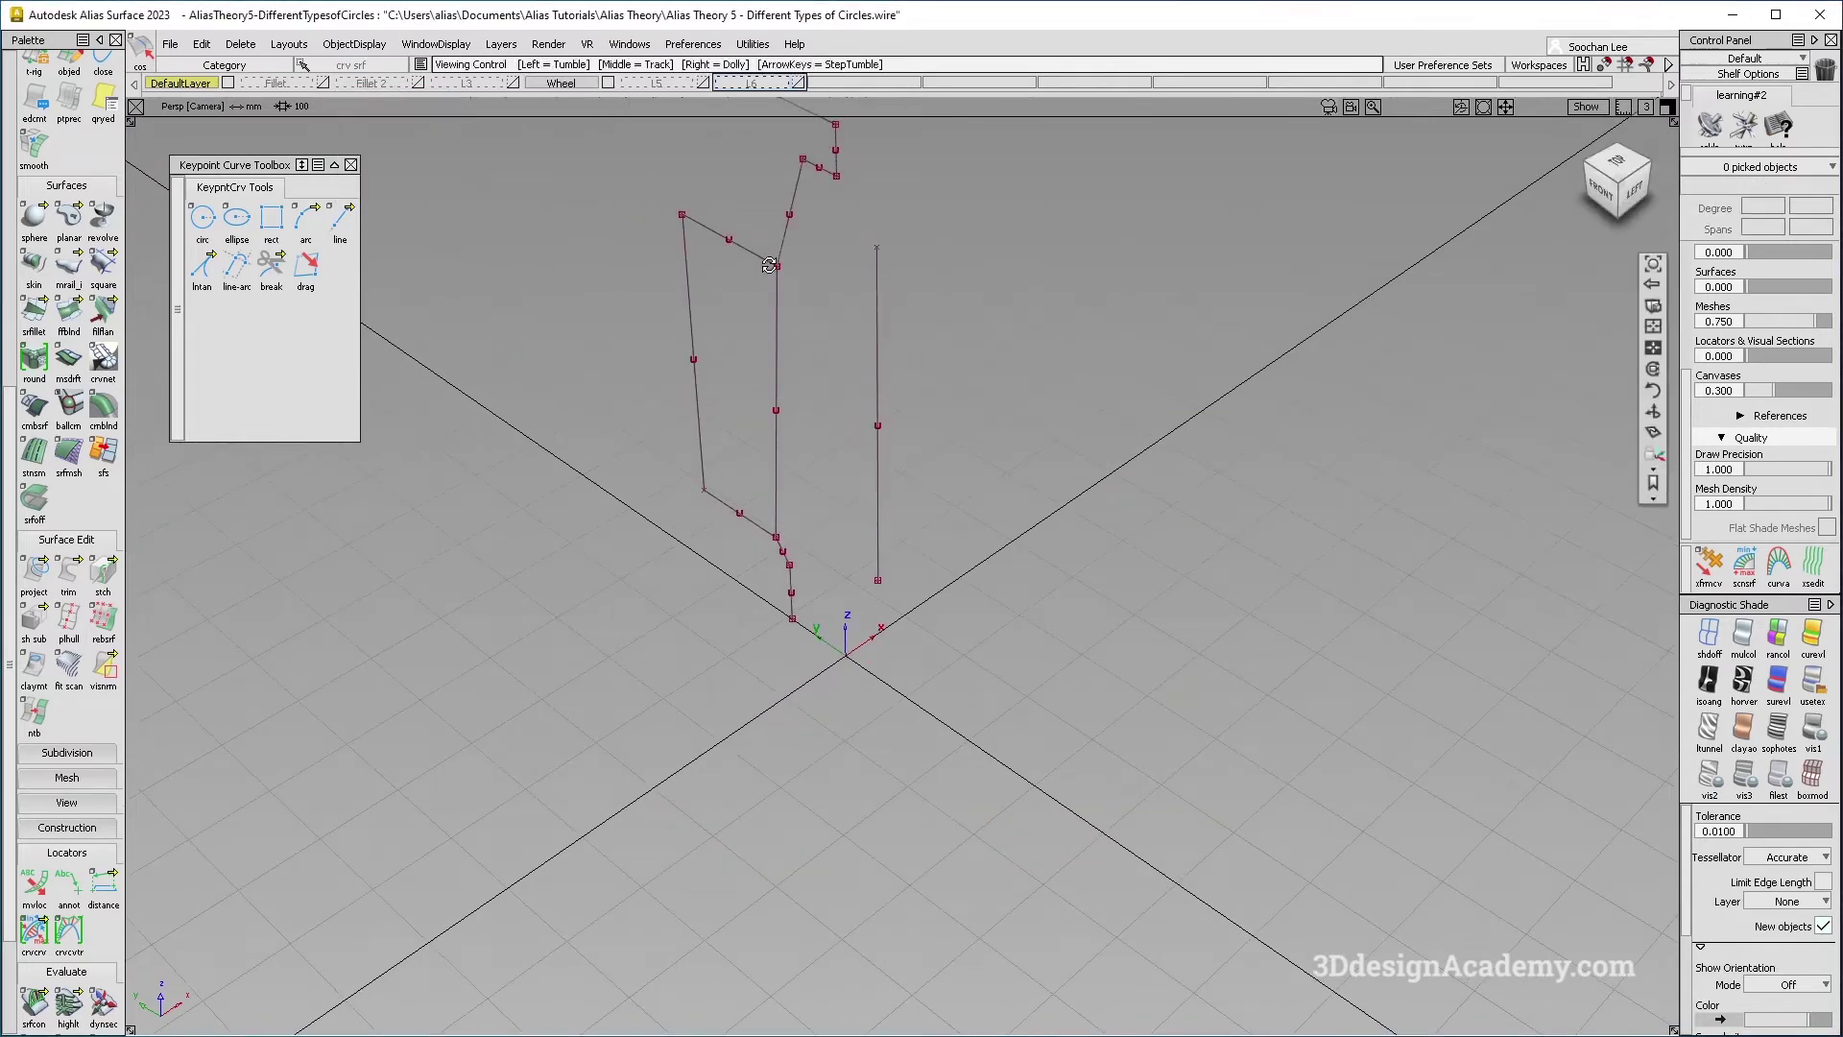
alt+shift+drag(769, 265, 881, 534)
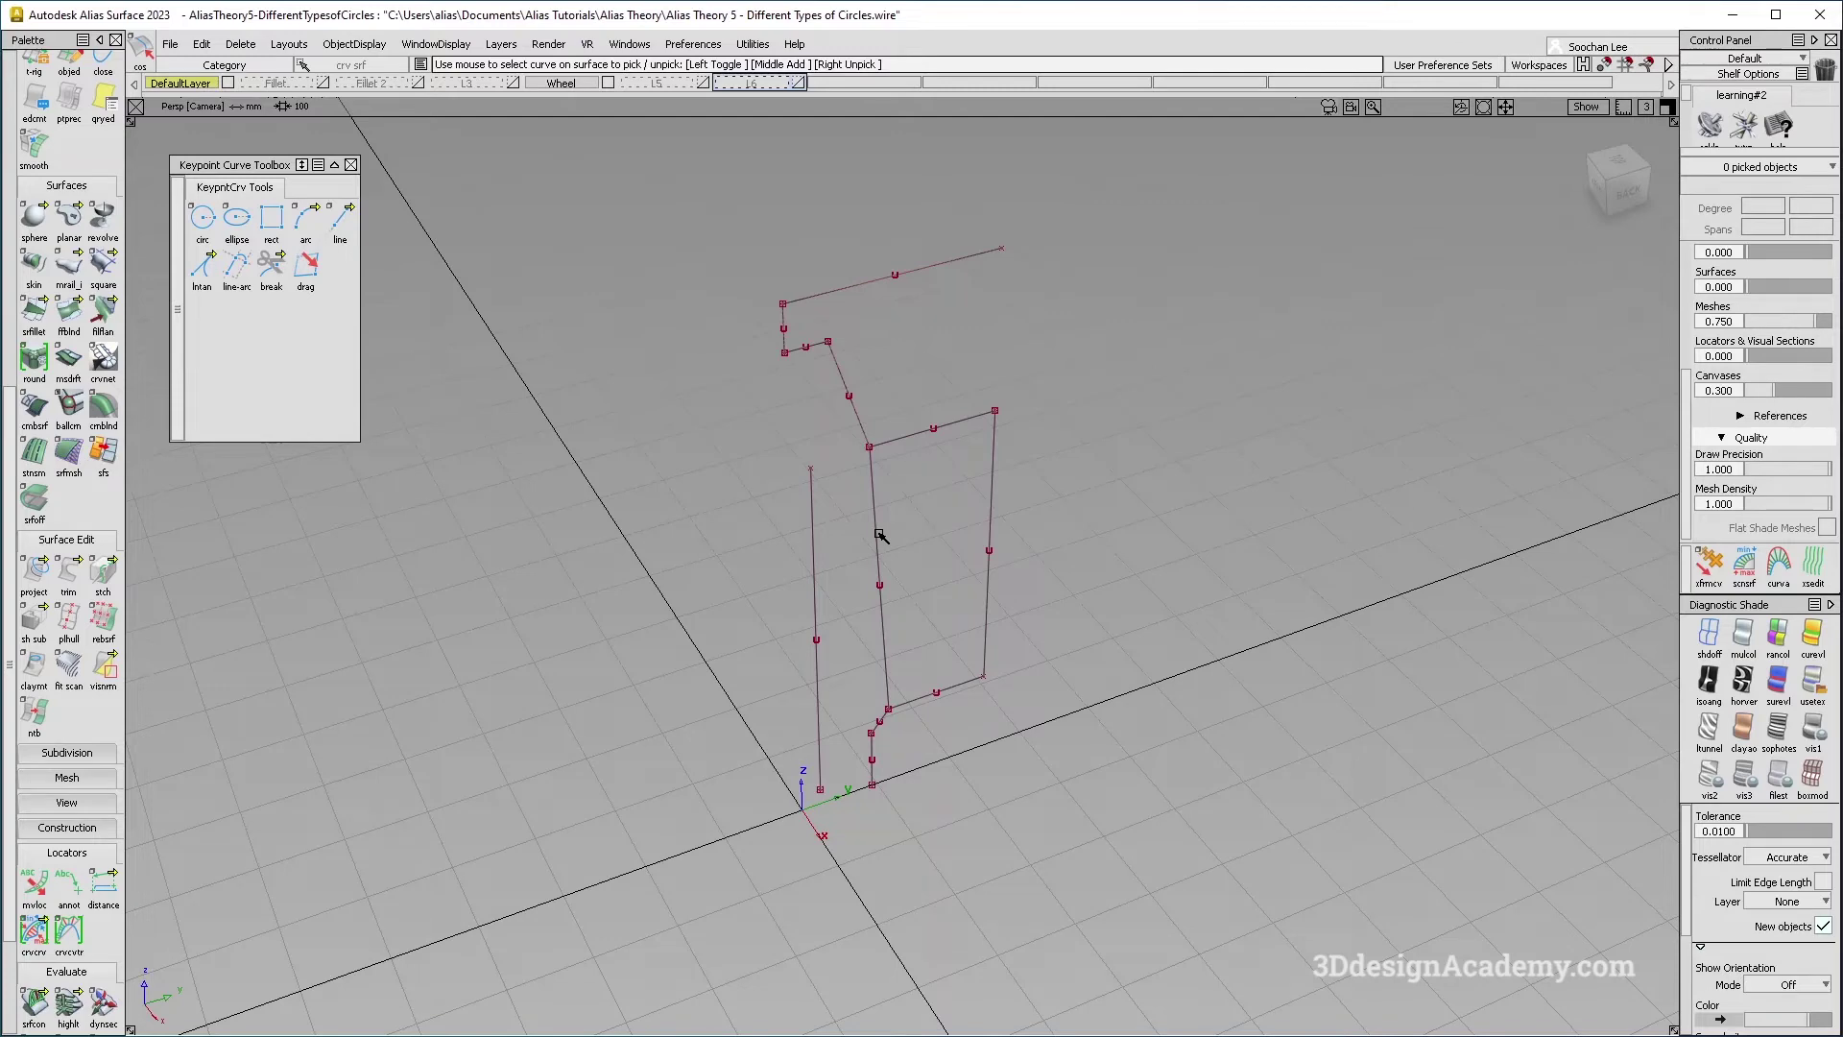
alt+shift+drag(880, 537, 843, 445)
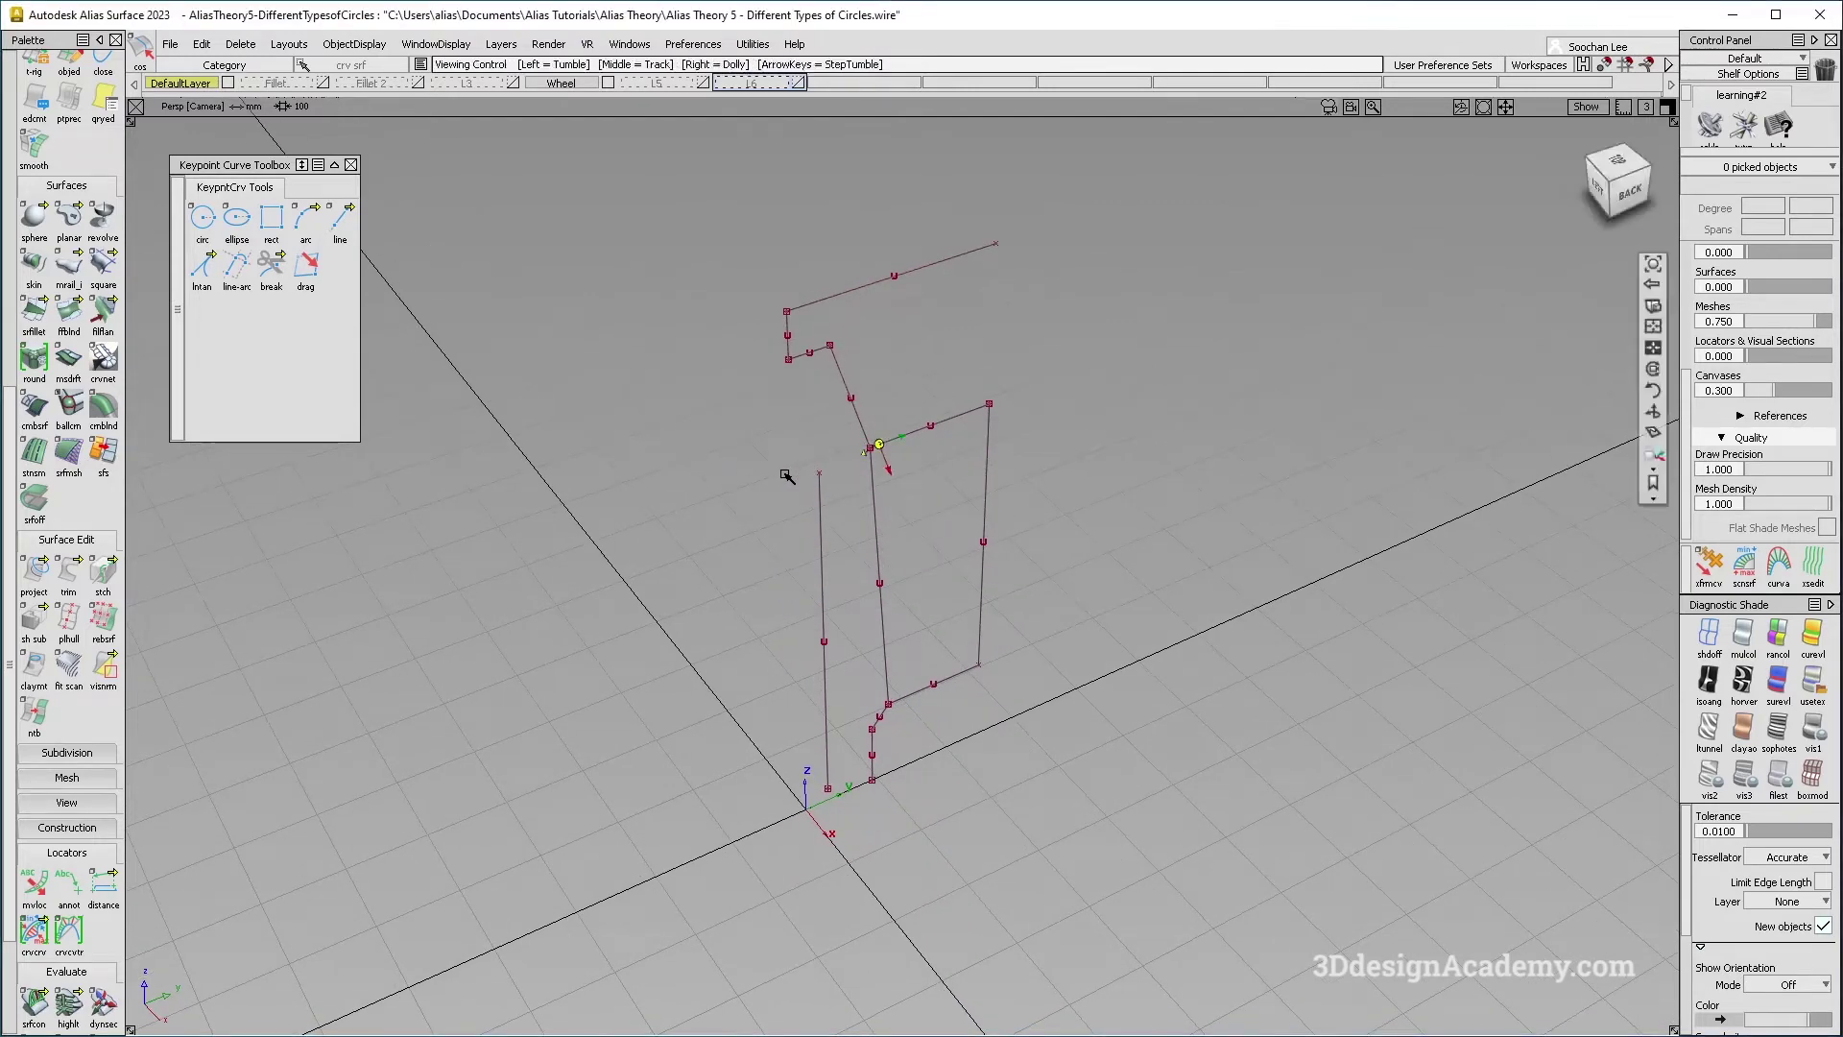
scroll(72, 869, down, 1)
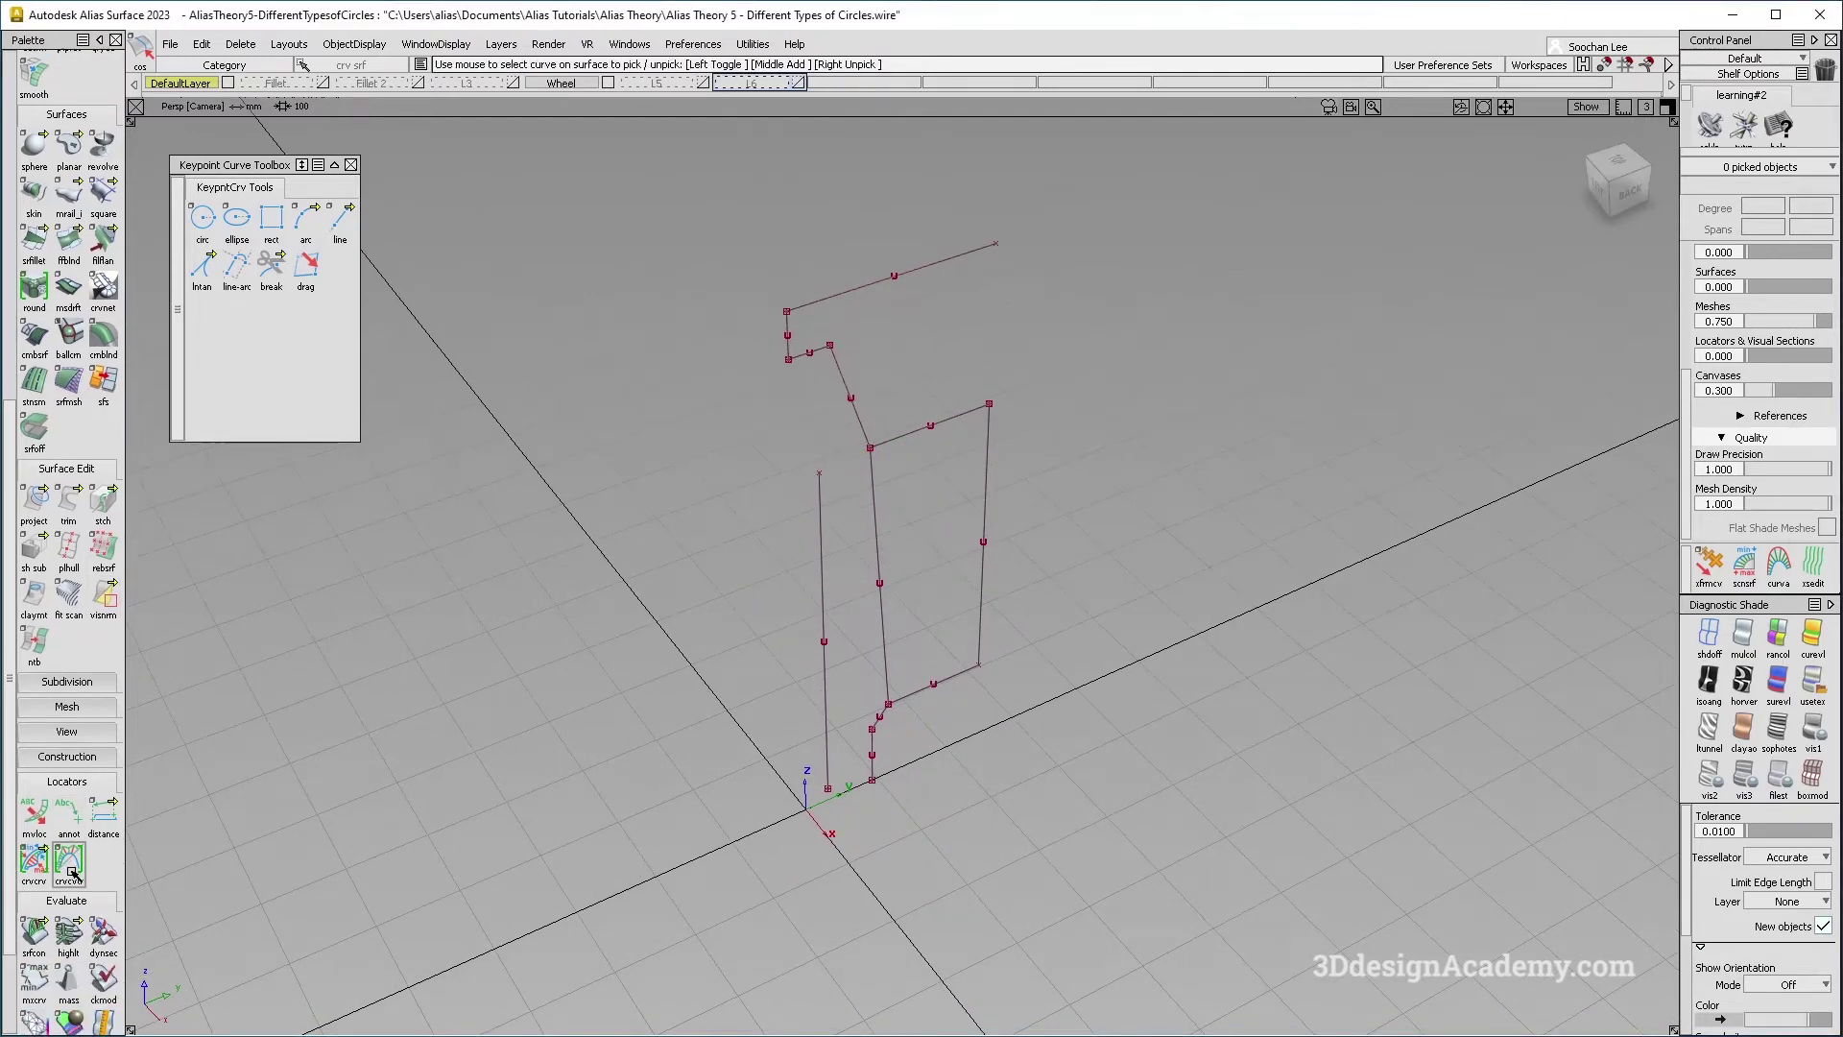
alt+shift+drag(861, 510, 757, 563)
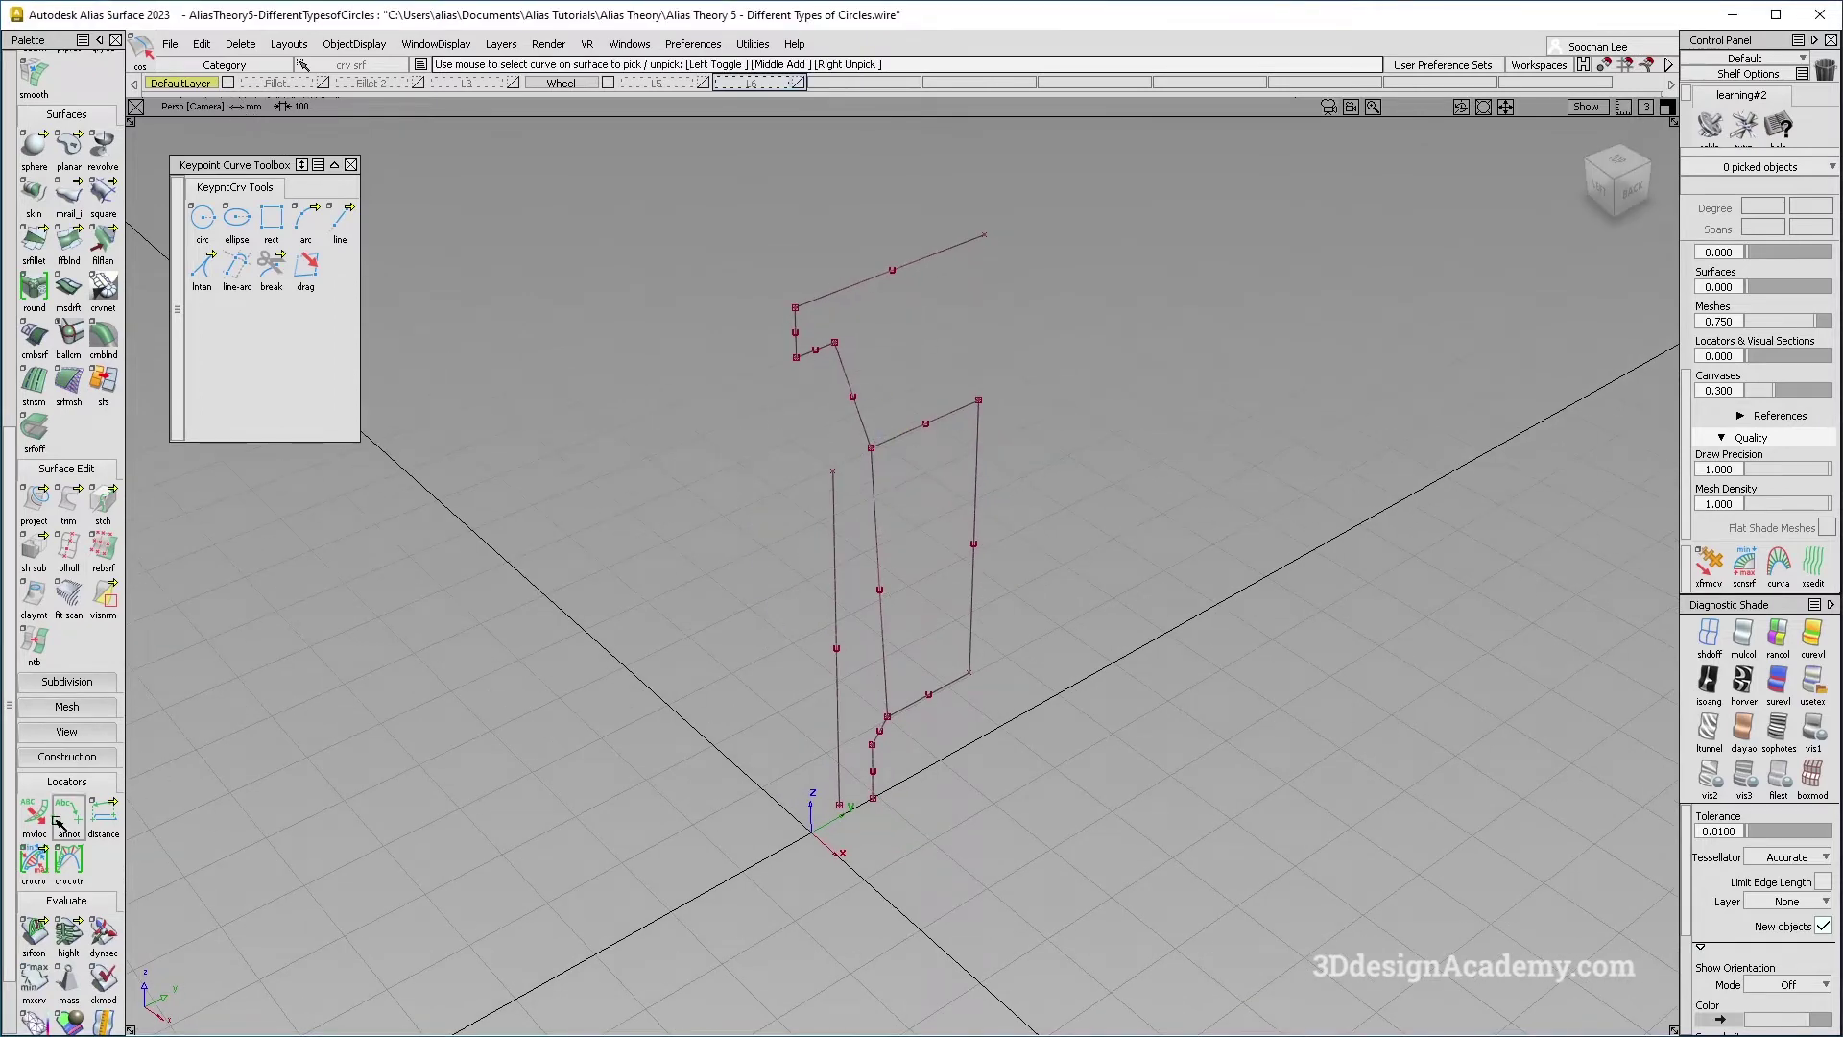
scroll(80, 817, down, 1)
drag(9, 665, 145, 236)
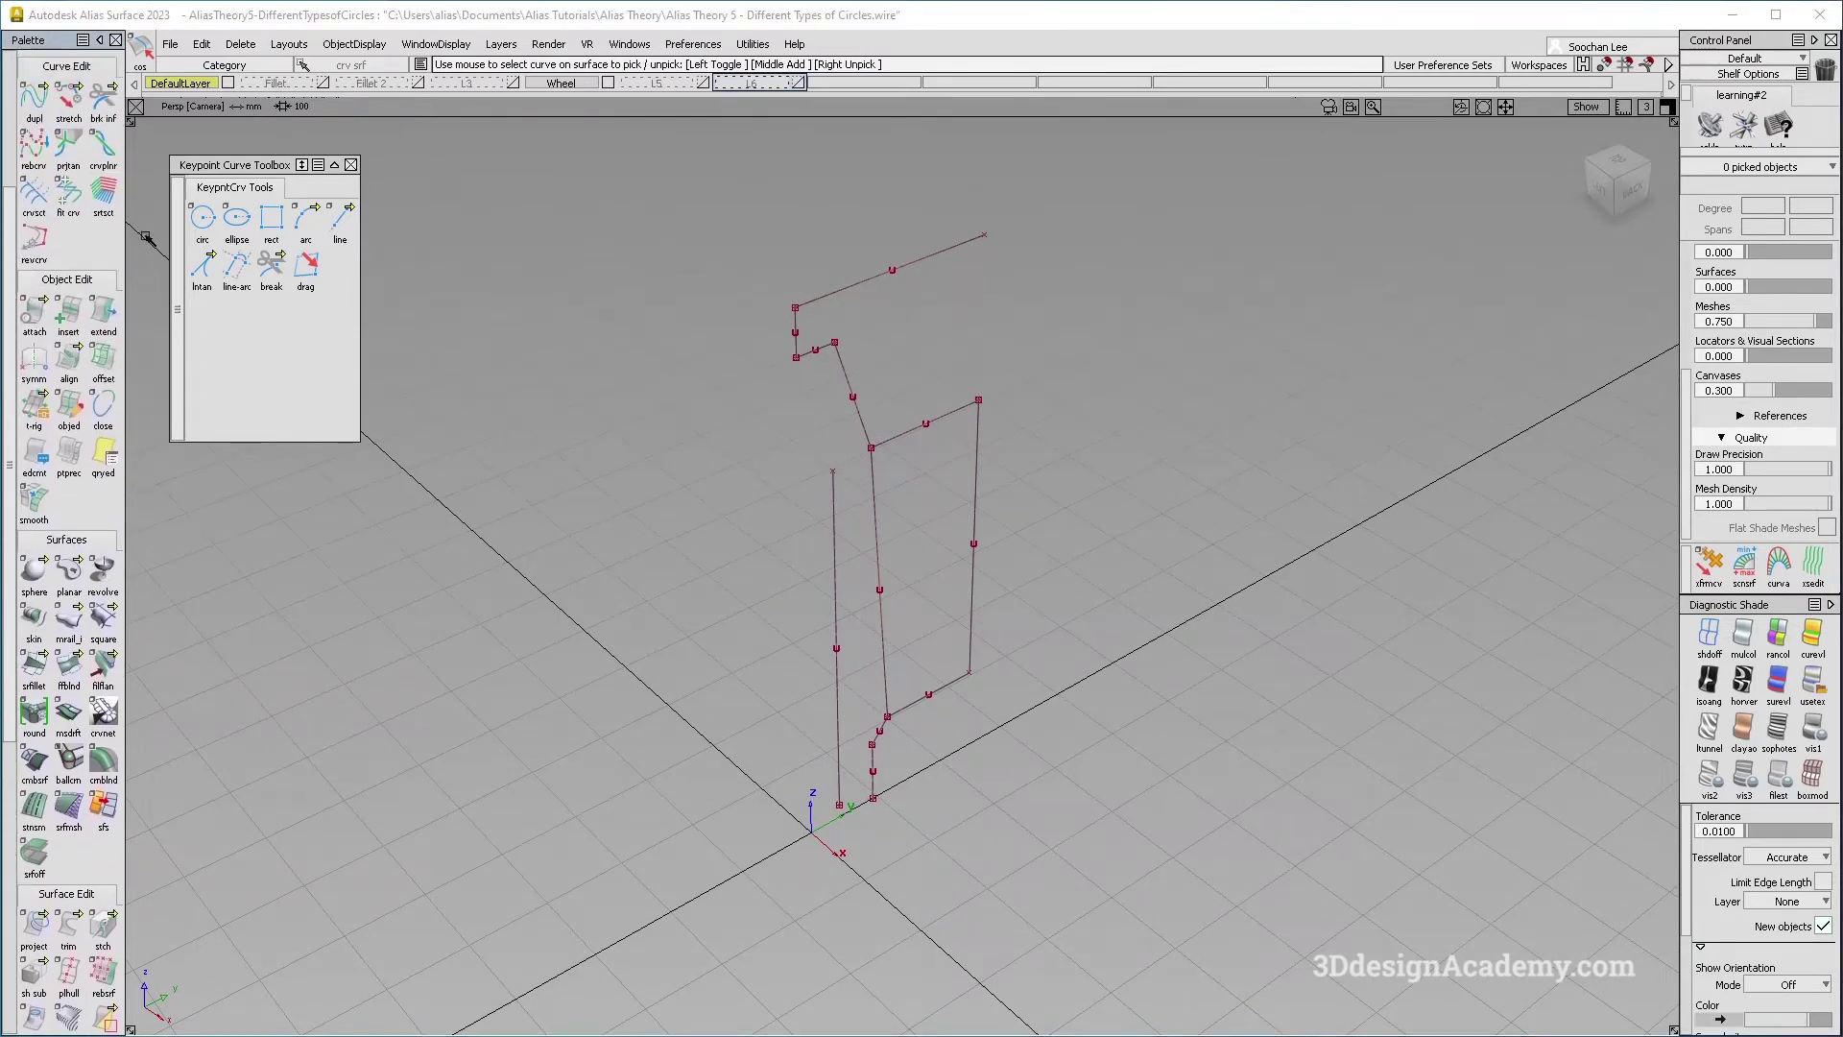
Revolve the rim's long outer line and short edge line 360 degrees around Y as freeform degree 5 surfaces.
click(104, 577)
drag(1237, 343, 254, 408)
click(858, 285)
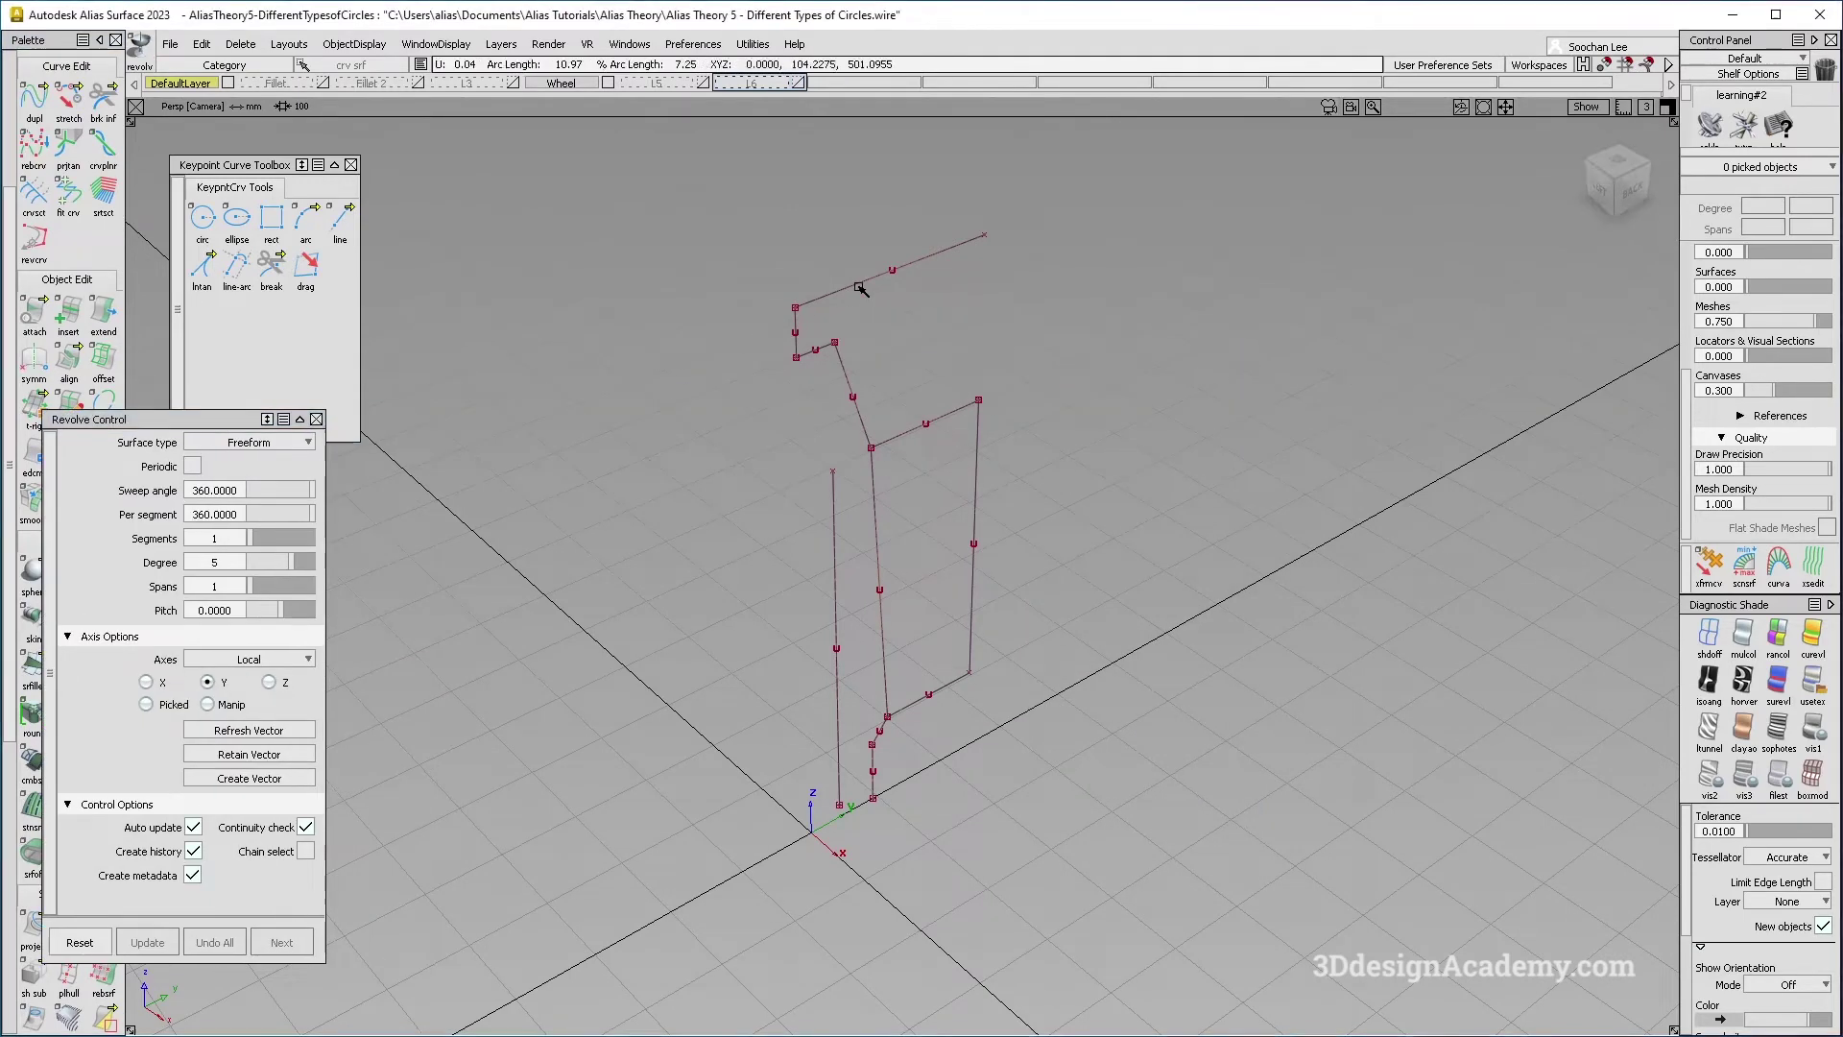
key(space)
click(799, 333)
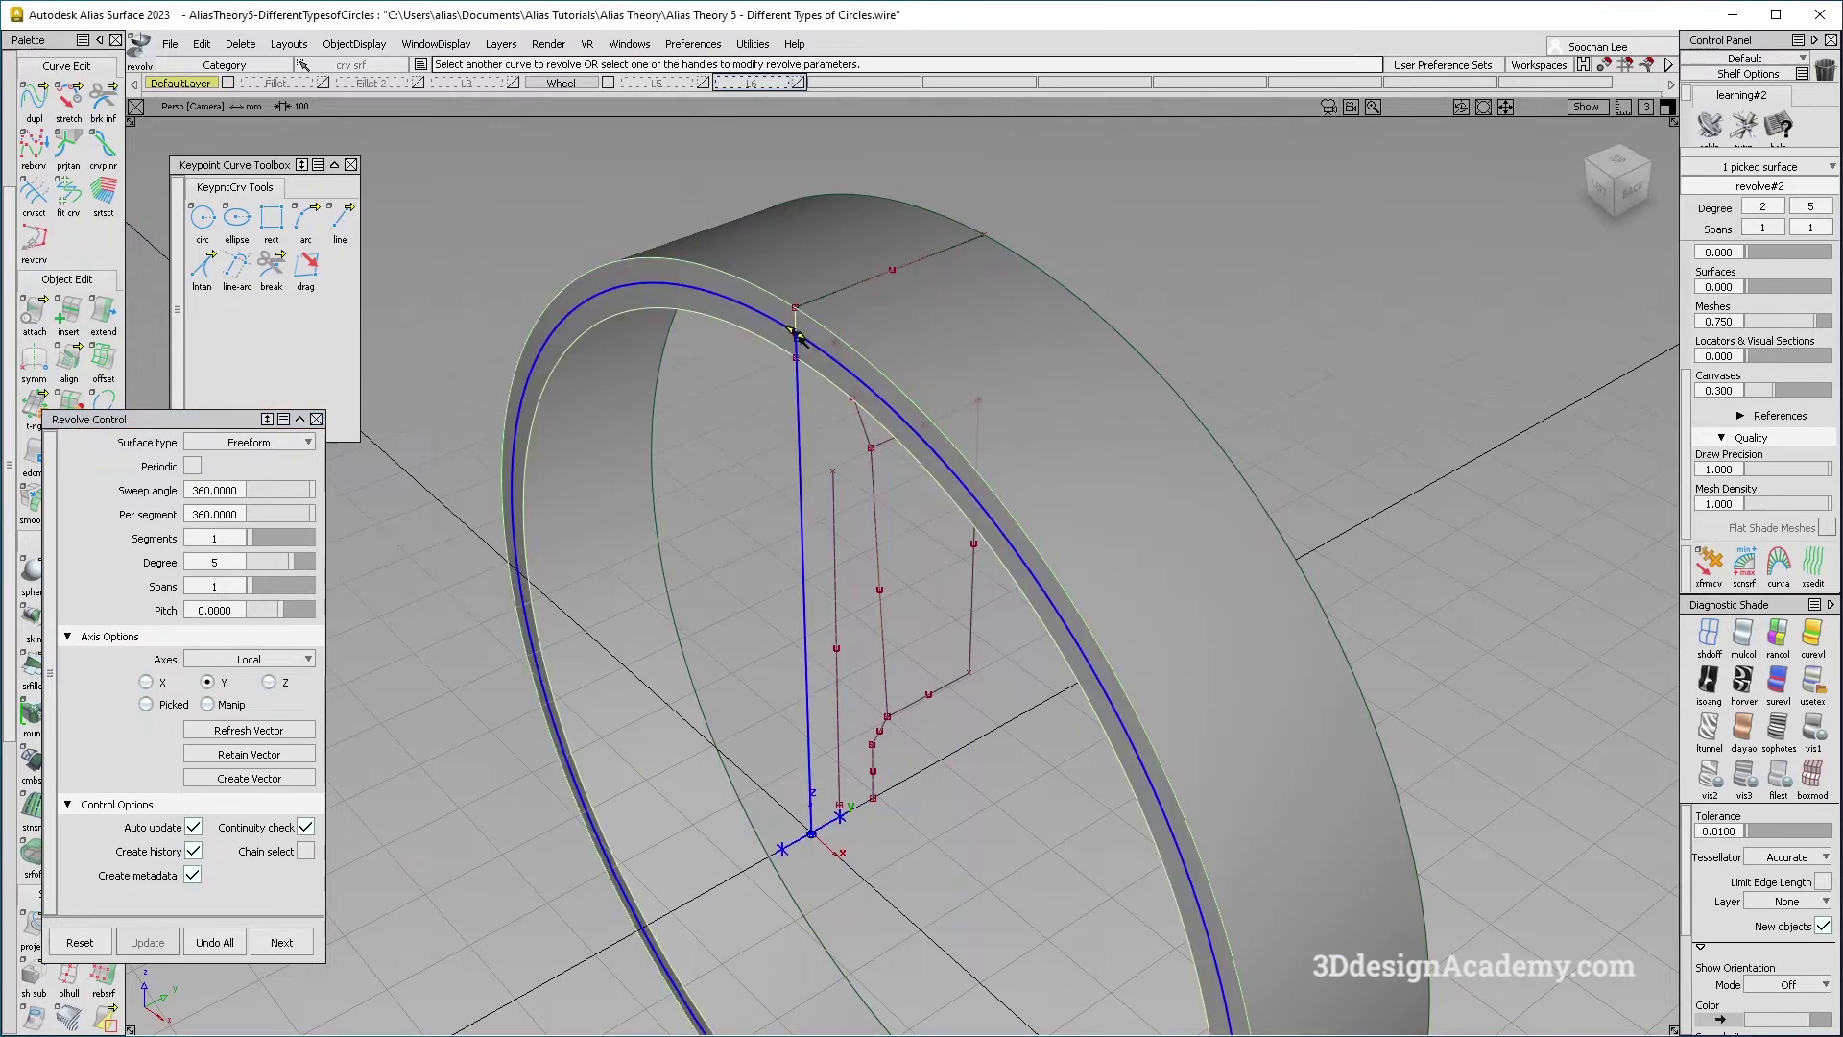
key(space)
Turn off shading and revolve the front spoke line, the hub lines and the rear spoke line around the Y axis.
alt+shift+drag(802, 501, 829, 303)
click(1709, 634)
alt+shift+drag(857, 365, 869, 476)
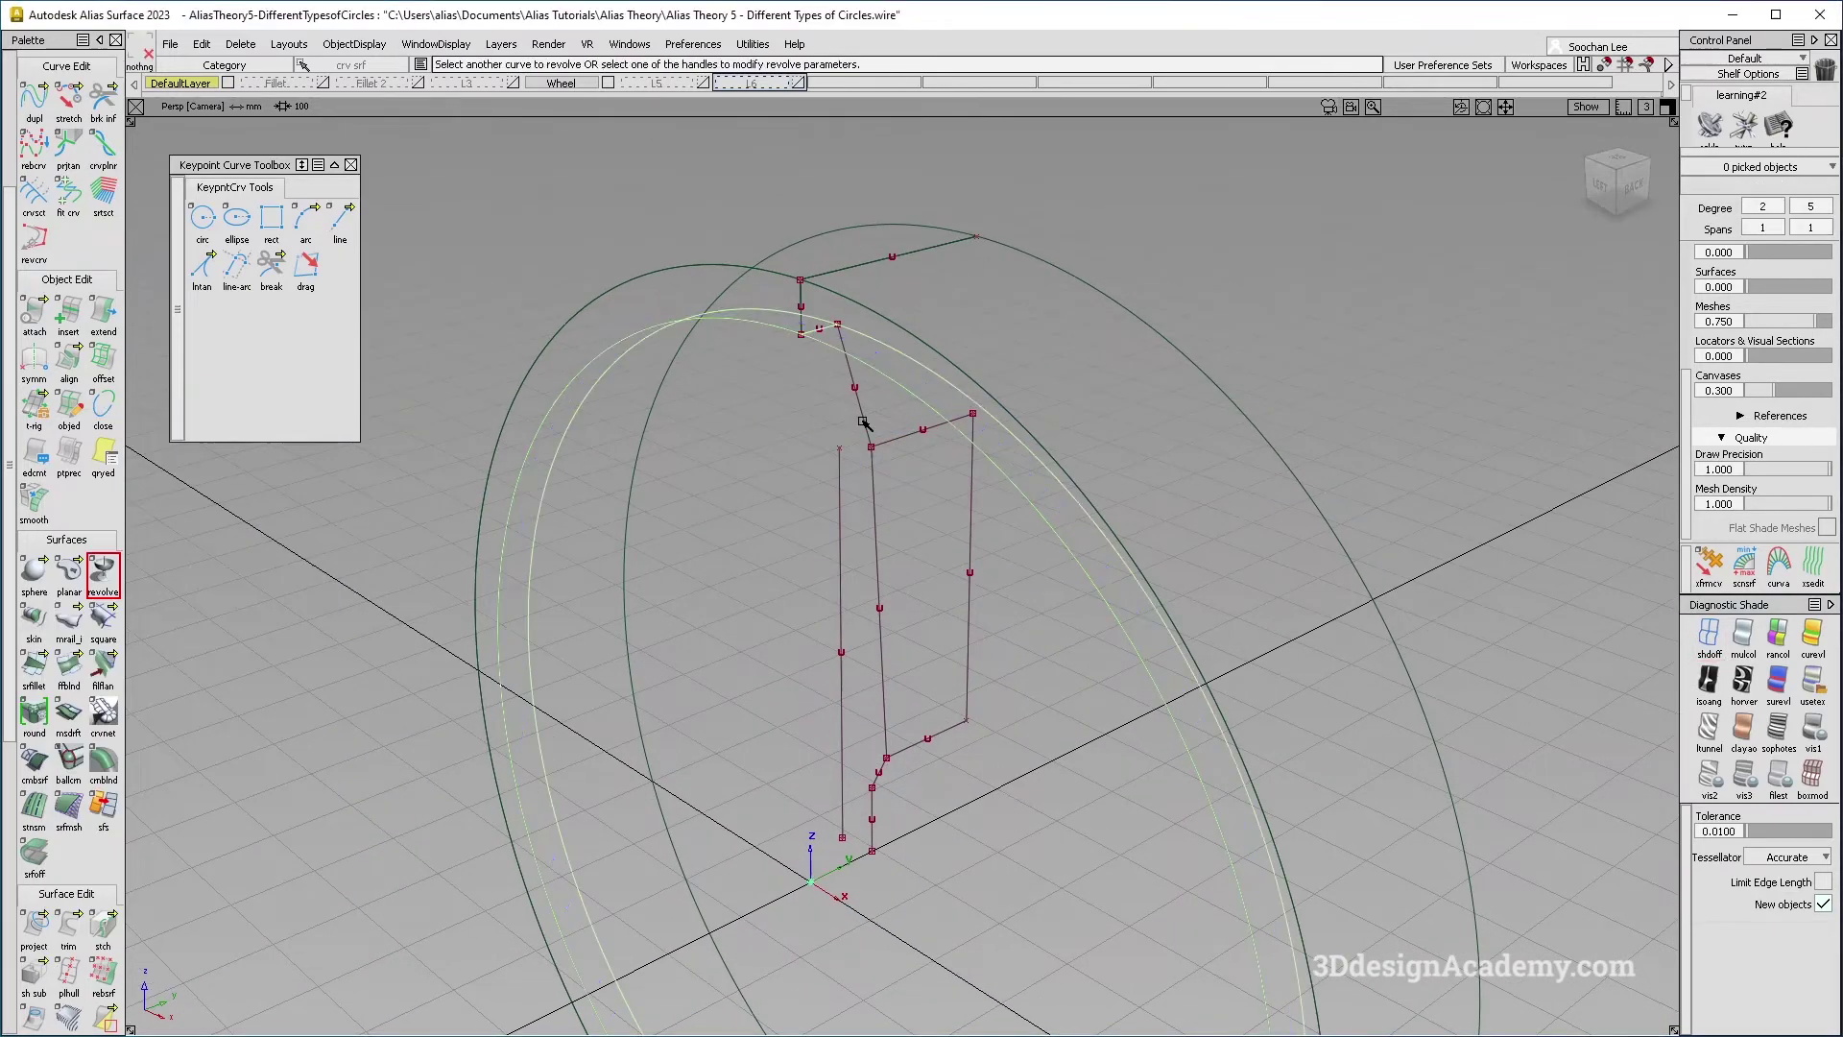
click(877, 528)
ctrl+shift+drag(878, 530, 925, 842)
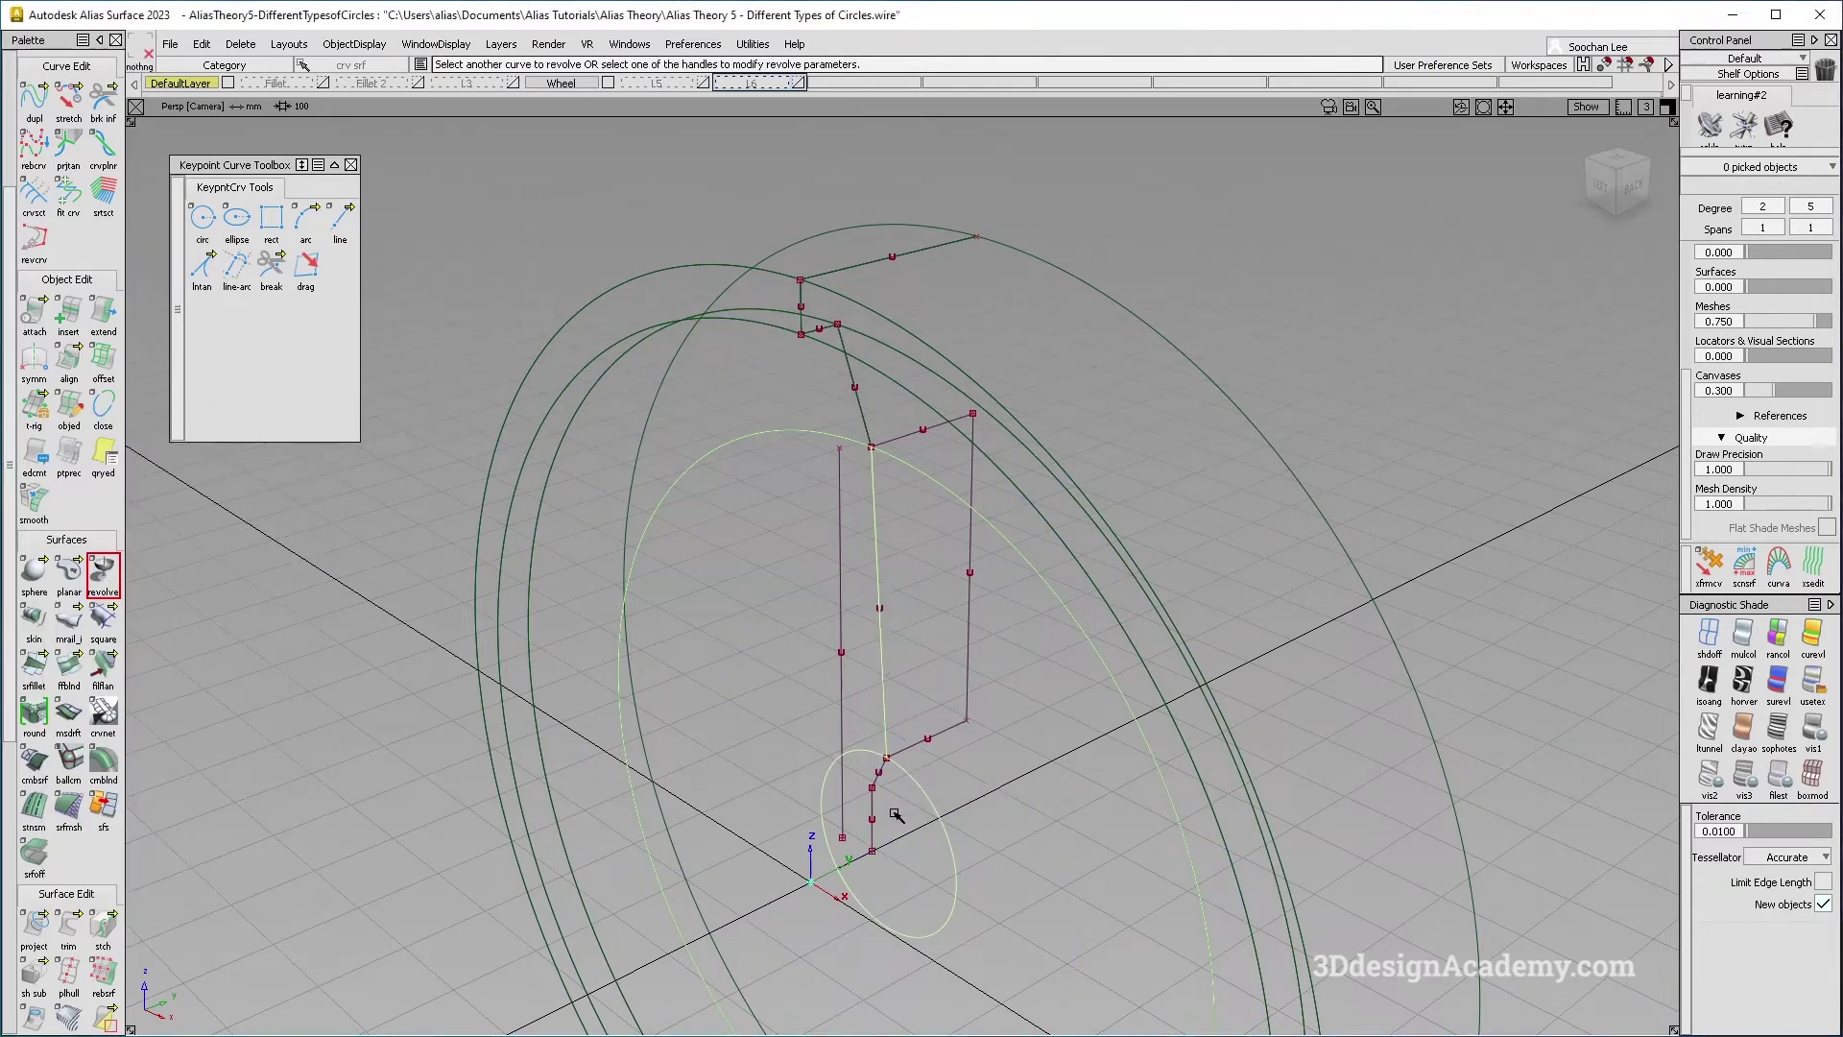
click(877, 773)
ctrl+shift+drag(873, 776, 913, 893)
click(872, 813)
alt+shift+drag(878, 720, 969, 693)
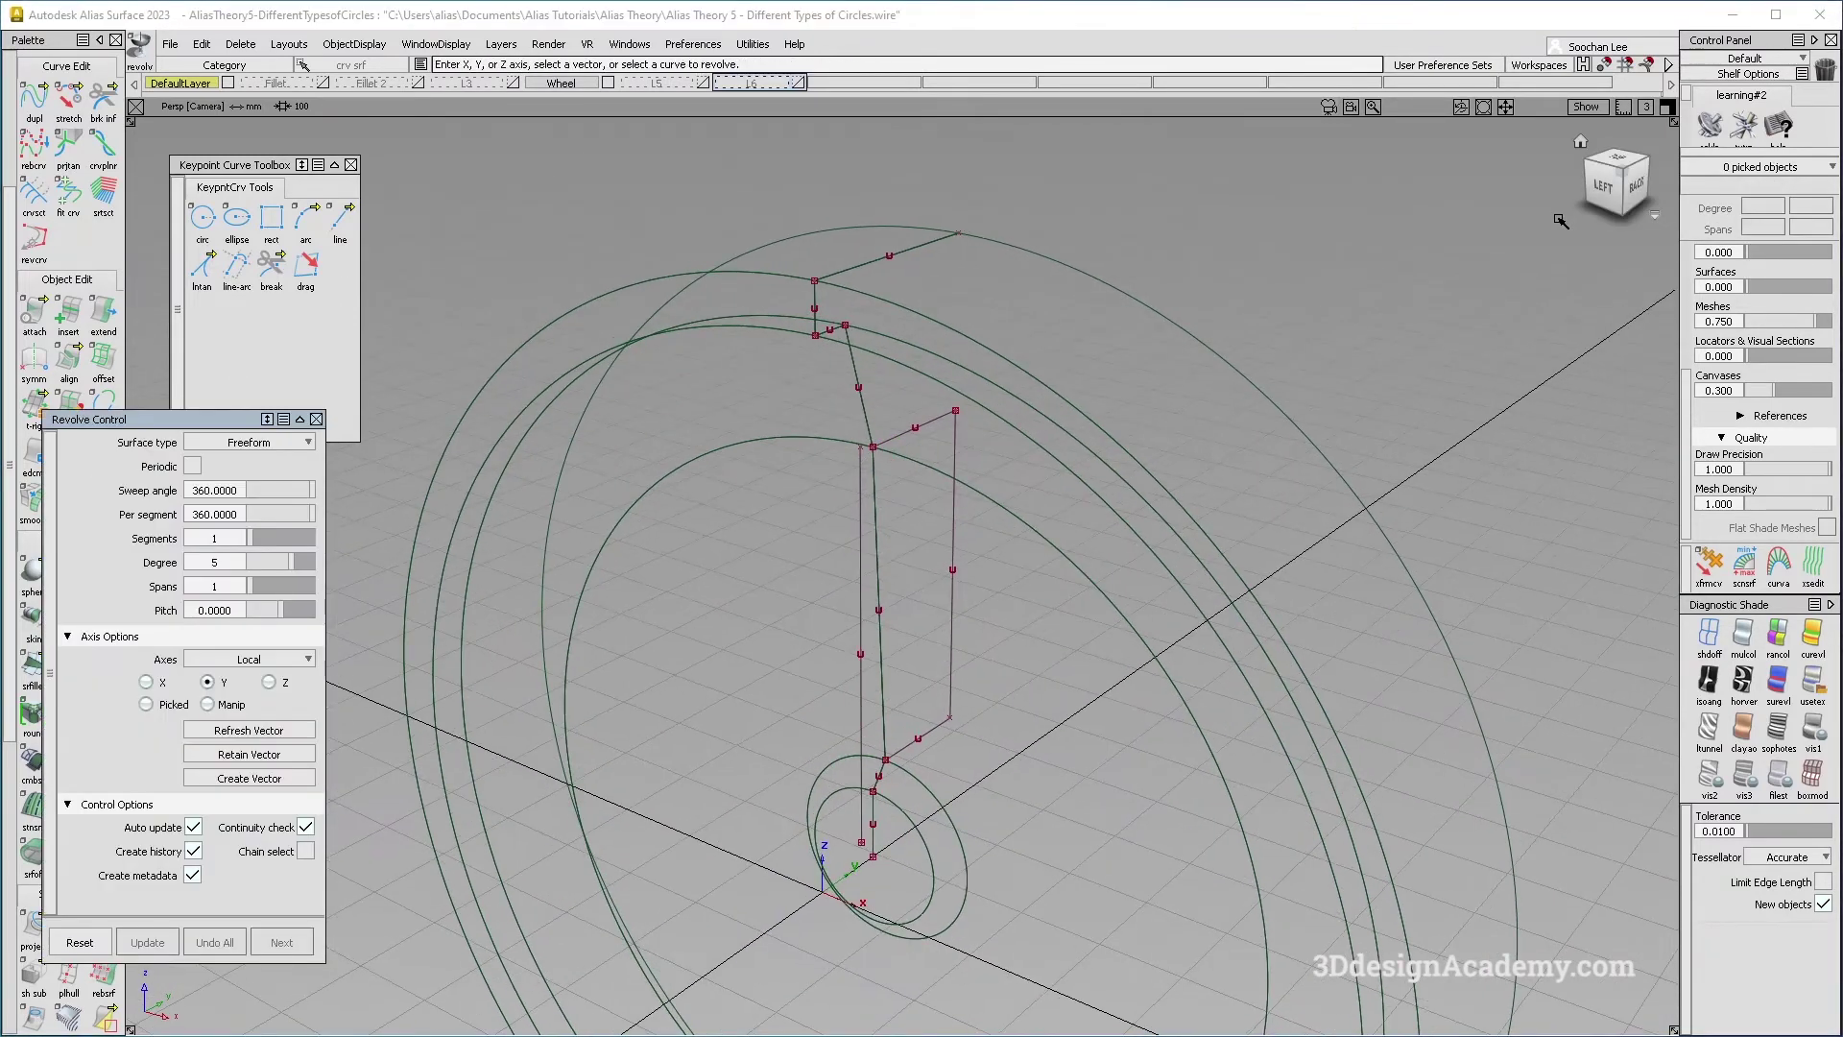
click(953, 587)
alt+shift+drag(979, 625, 950, 653)
Project the offset vertical line onto the front disc along the Left view direction and onto the rear disc along Y.
key(F6)
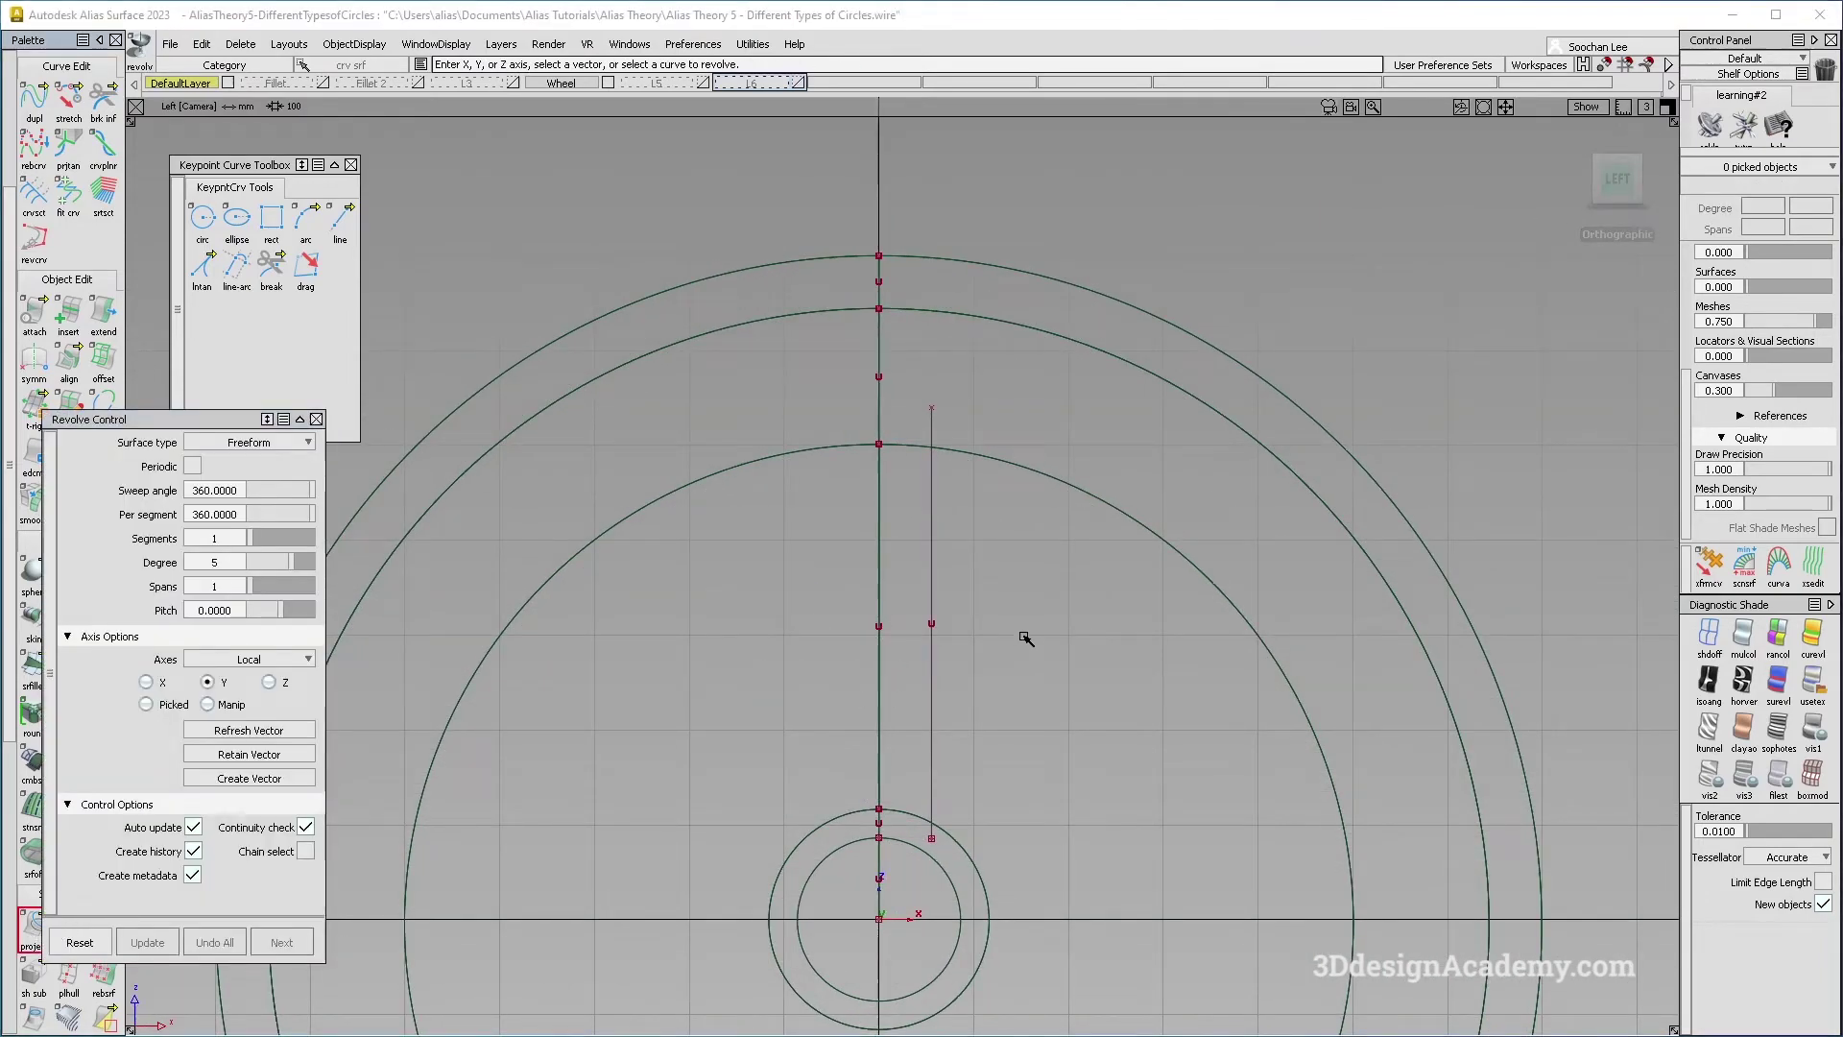
click(880, 641)
click(931, 662)
key(F8)
alt+shift+drag(853, 738, 917, 605)
alt+shift+drag(940, 614, 1100, 479)
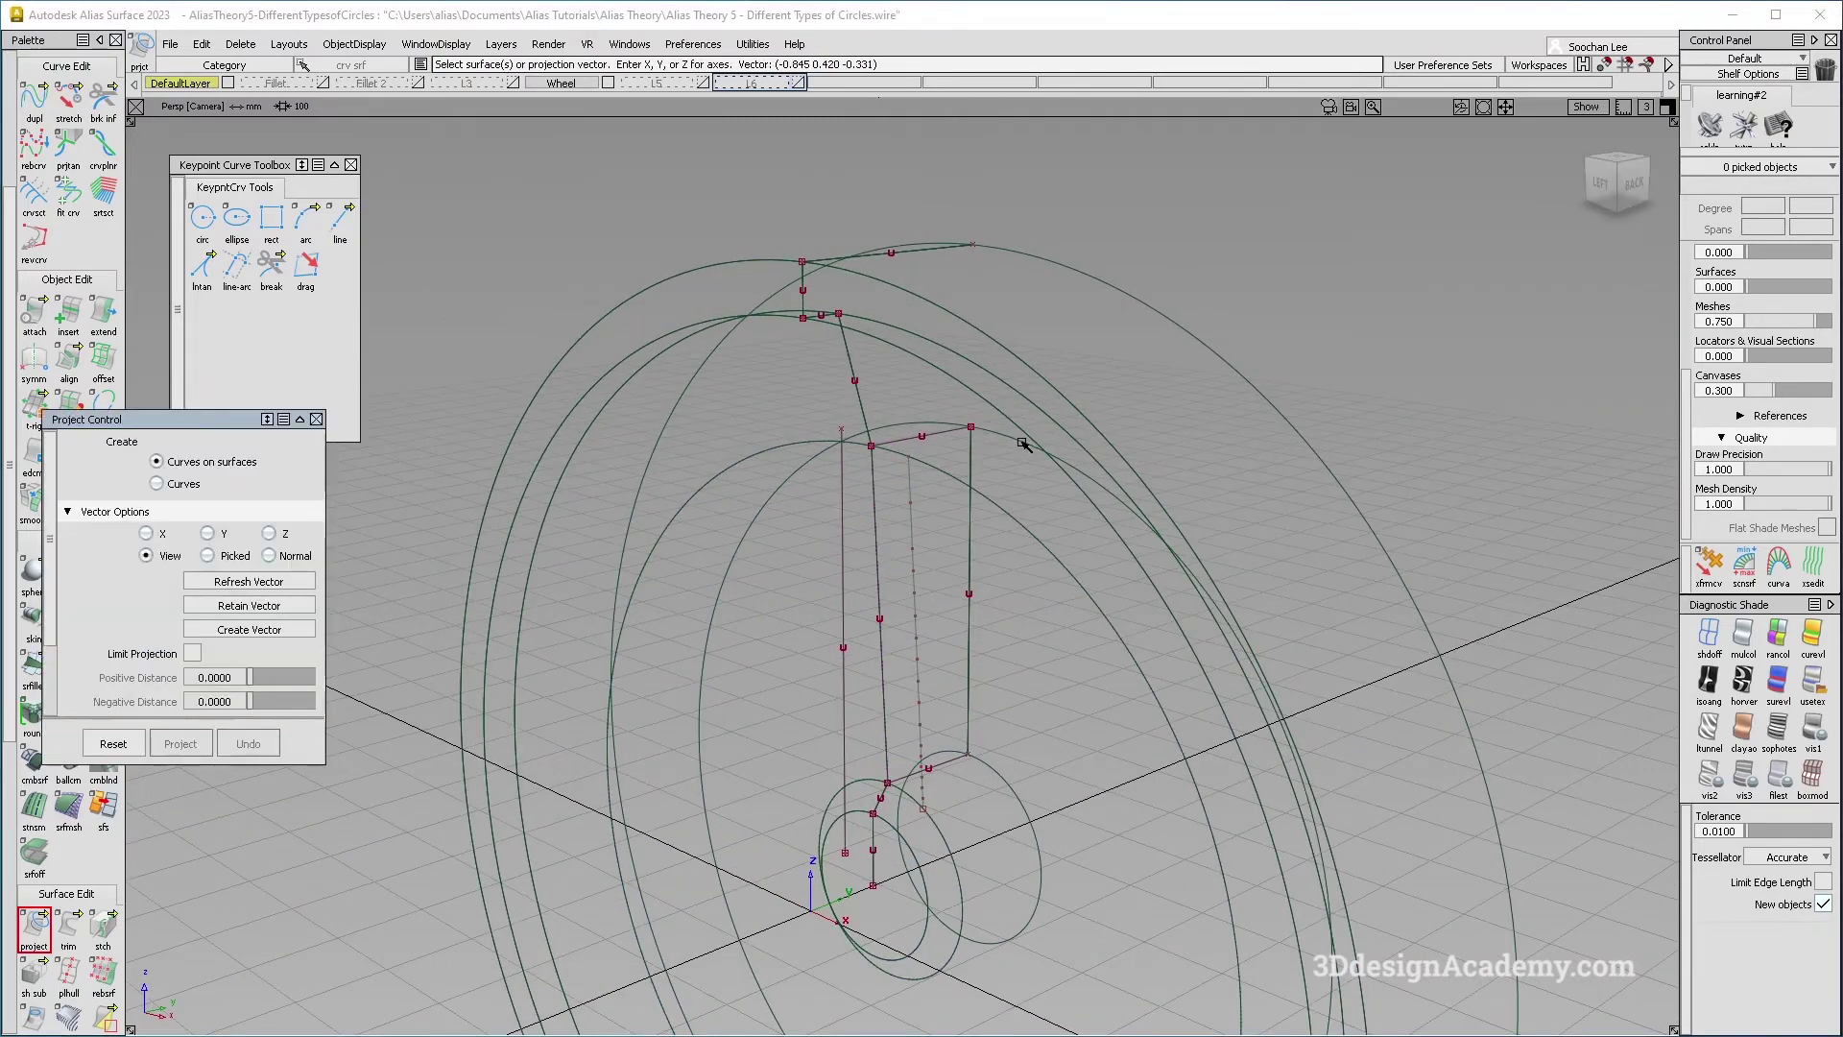
click(1024, 444)
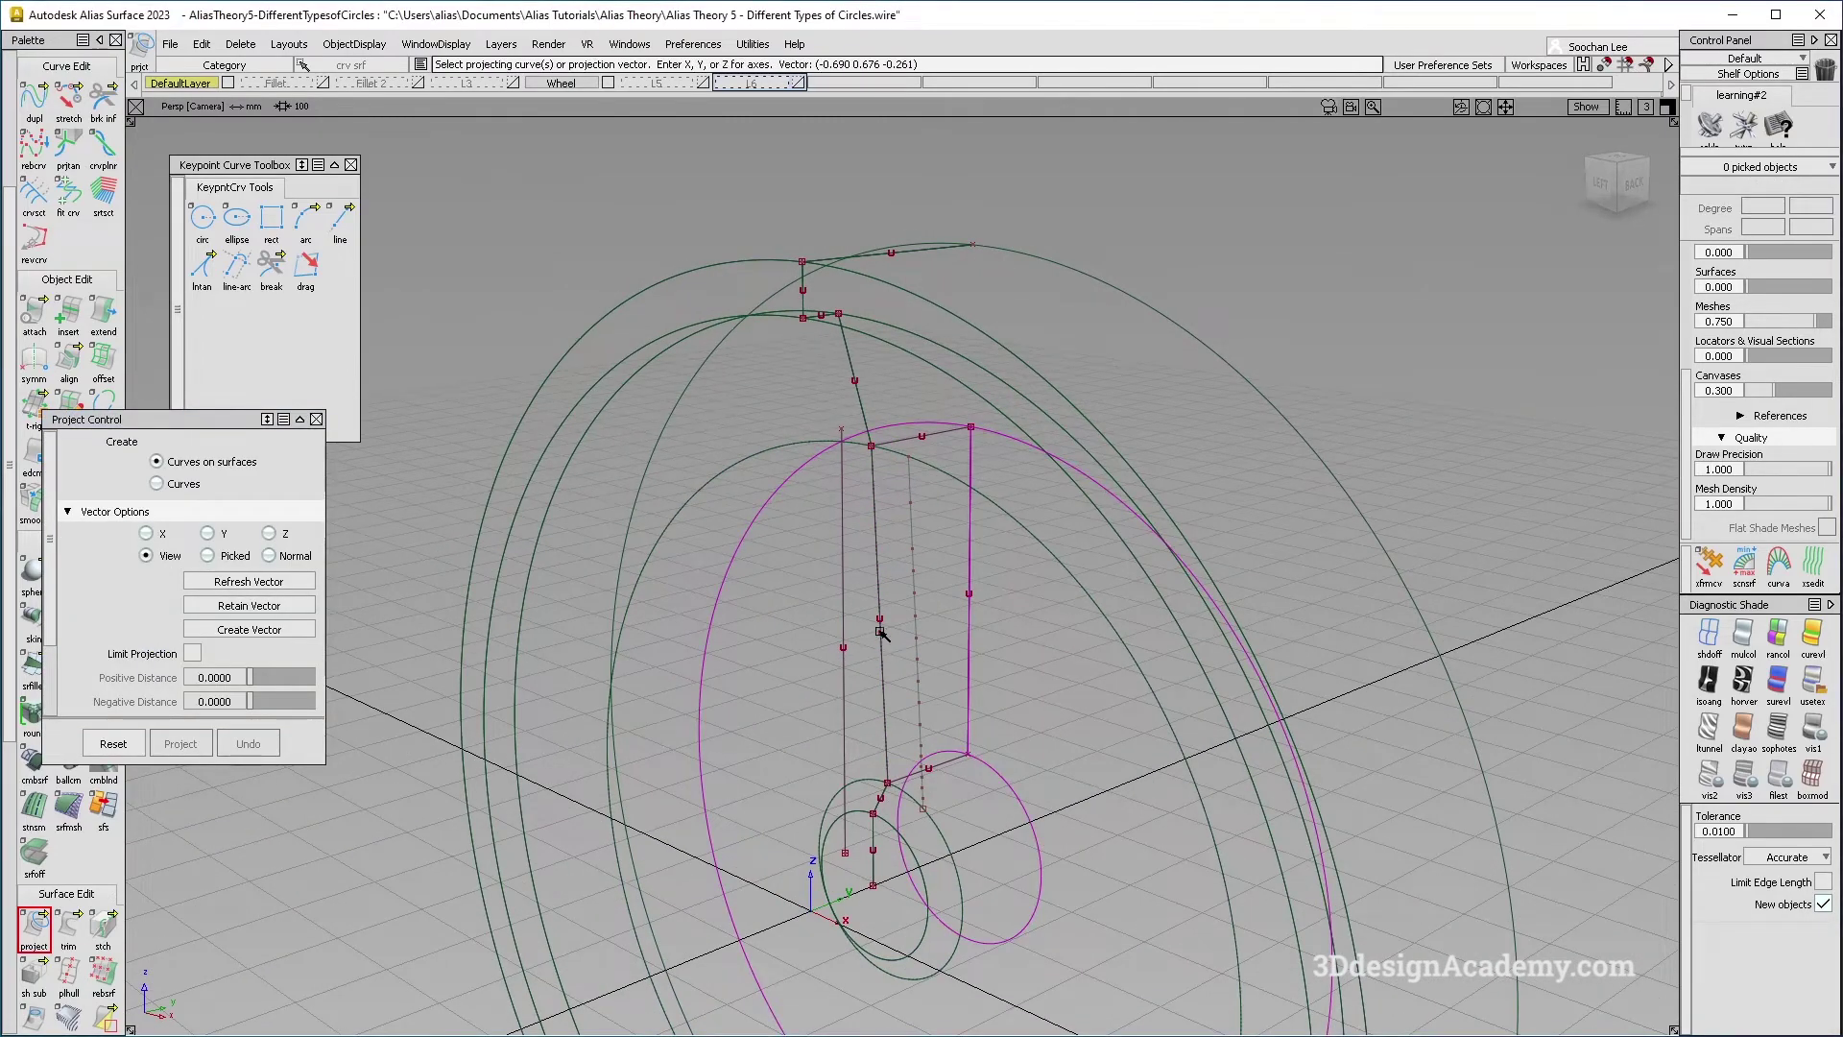
click(841, 653)
click(209, 533)
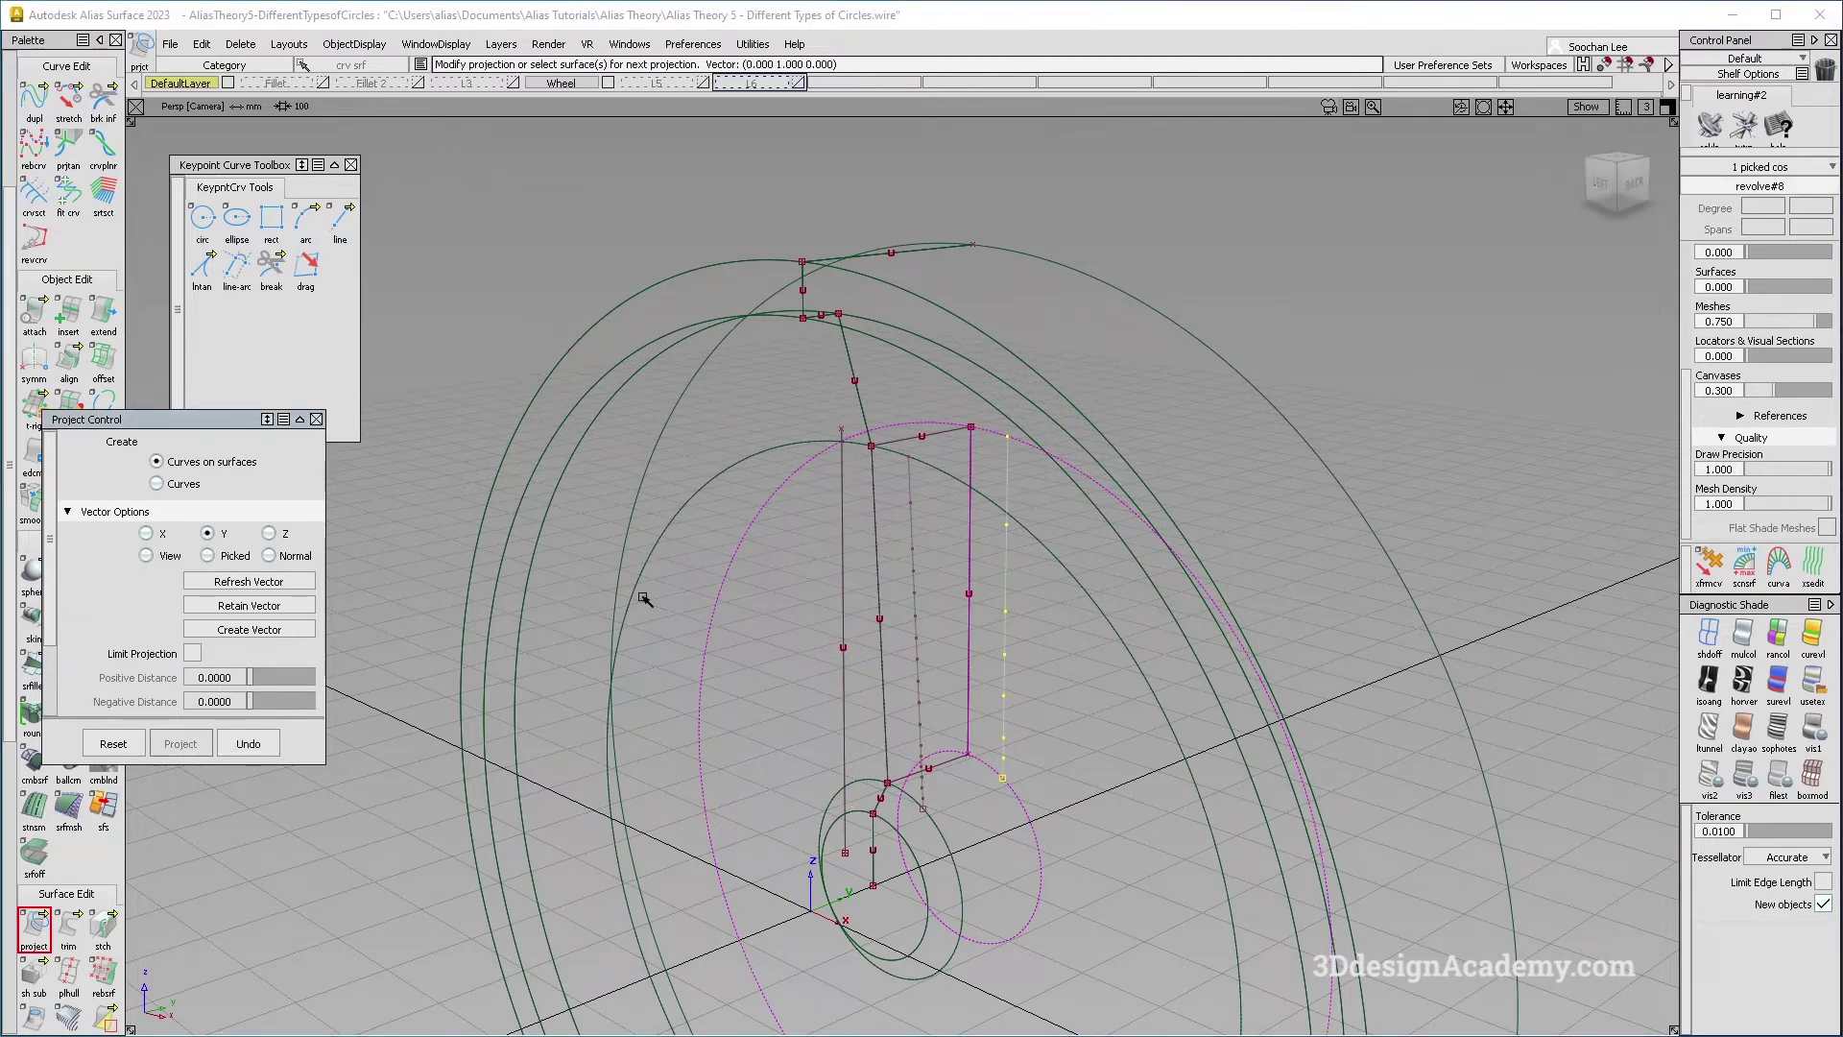
Shade the wheel and trim the front and rear discs, keeping only the narrow slice between the profile line and the projected curve.
click(1740, 641)
alt+shift+middle_drag(733, 812, 740, 740)
click(316, 419)
click(69, 927)
click(893, 550)
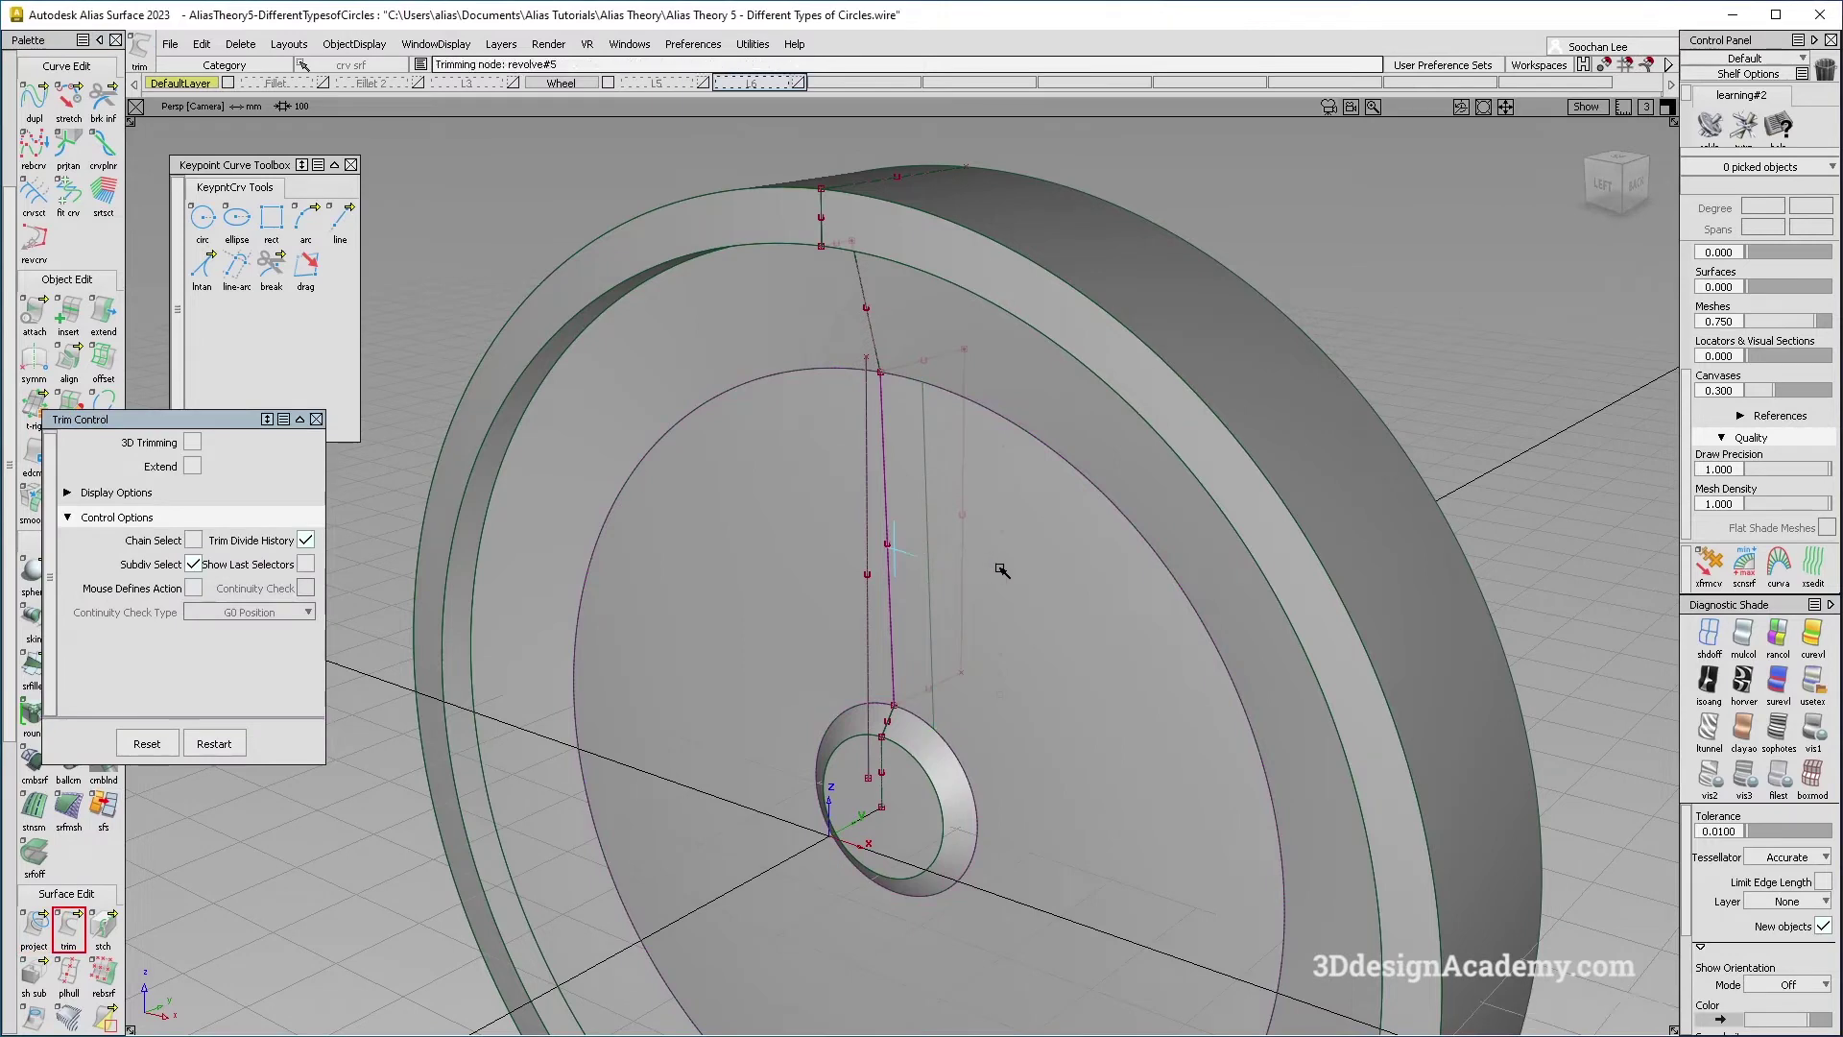
key(k)
click(988, 588)
key(k)
alt+shift+drag(890, 670, 876, 534)
click(316, 420)
Build the spoke's side wall with a Freeform Blend between the front and rear trimmed edges, using G0 Position continuity.
click(67, 678)
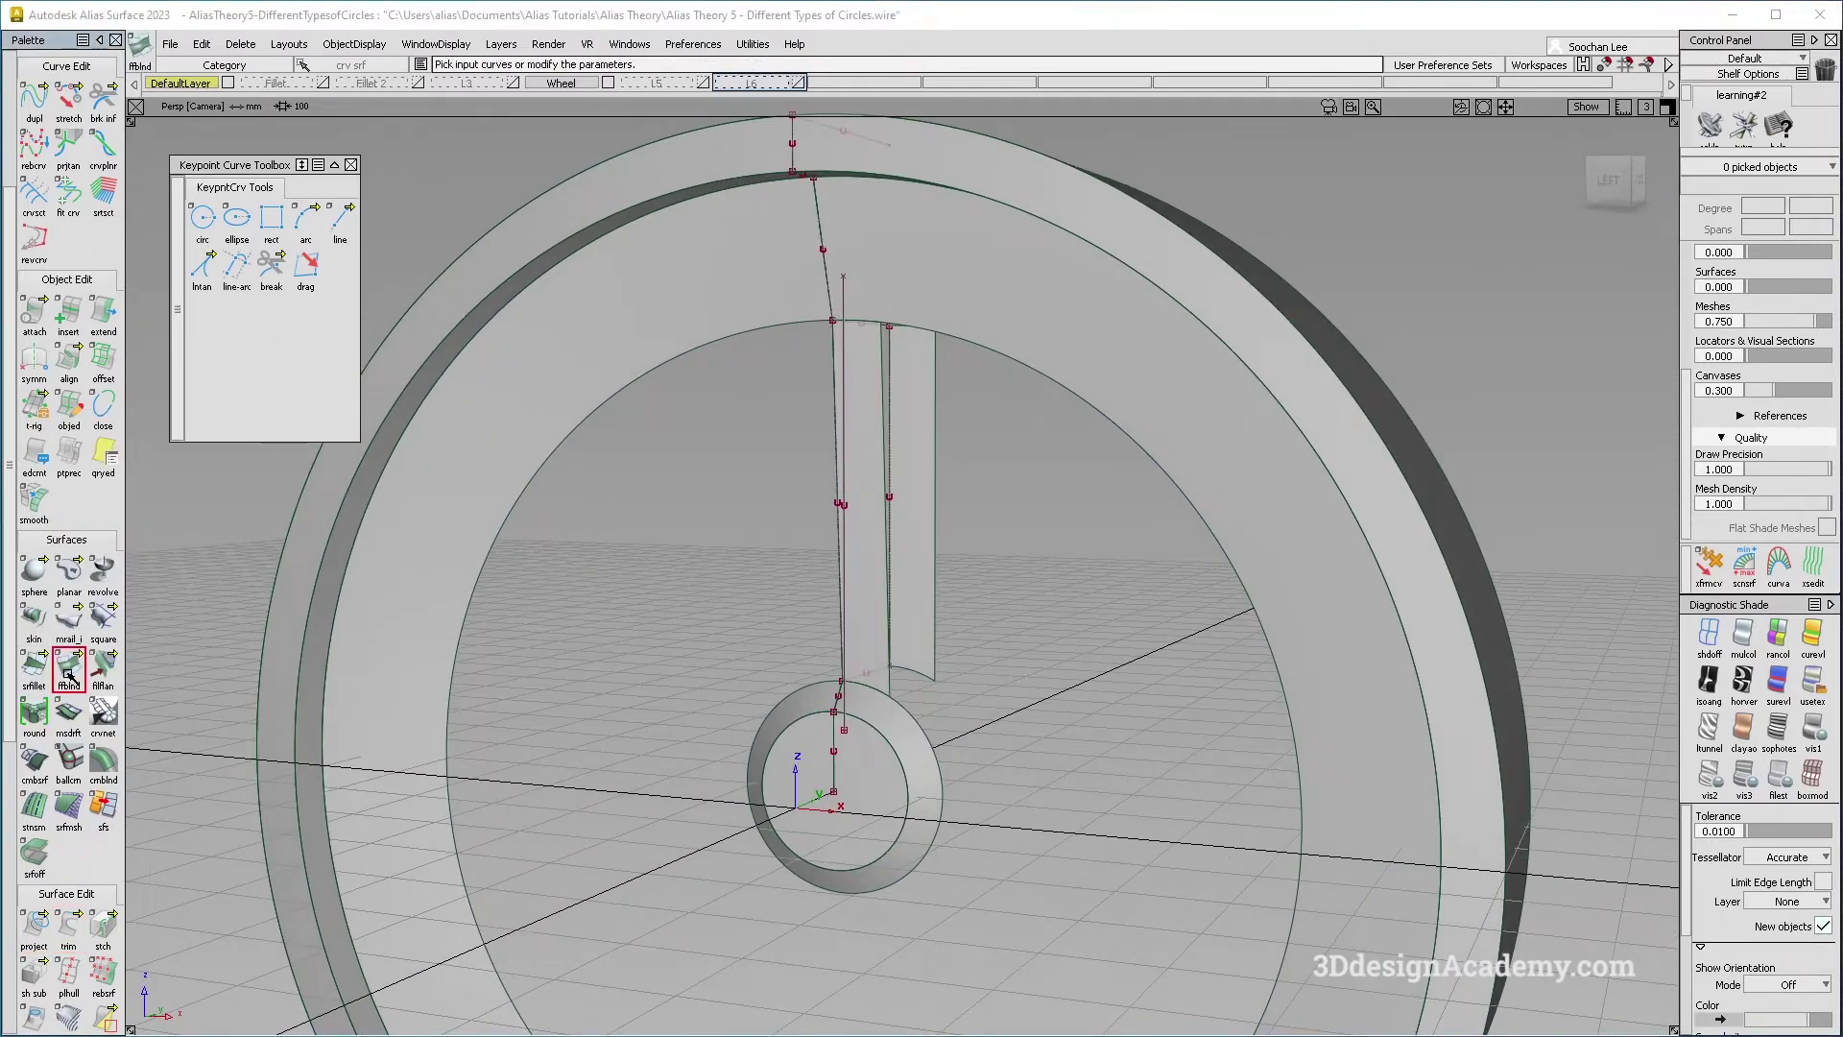
click(264, 464)
alt+shift+drag(984, 656, 888, 542)
click(885, 577)
click(919, 579)
key(space)
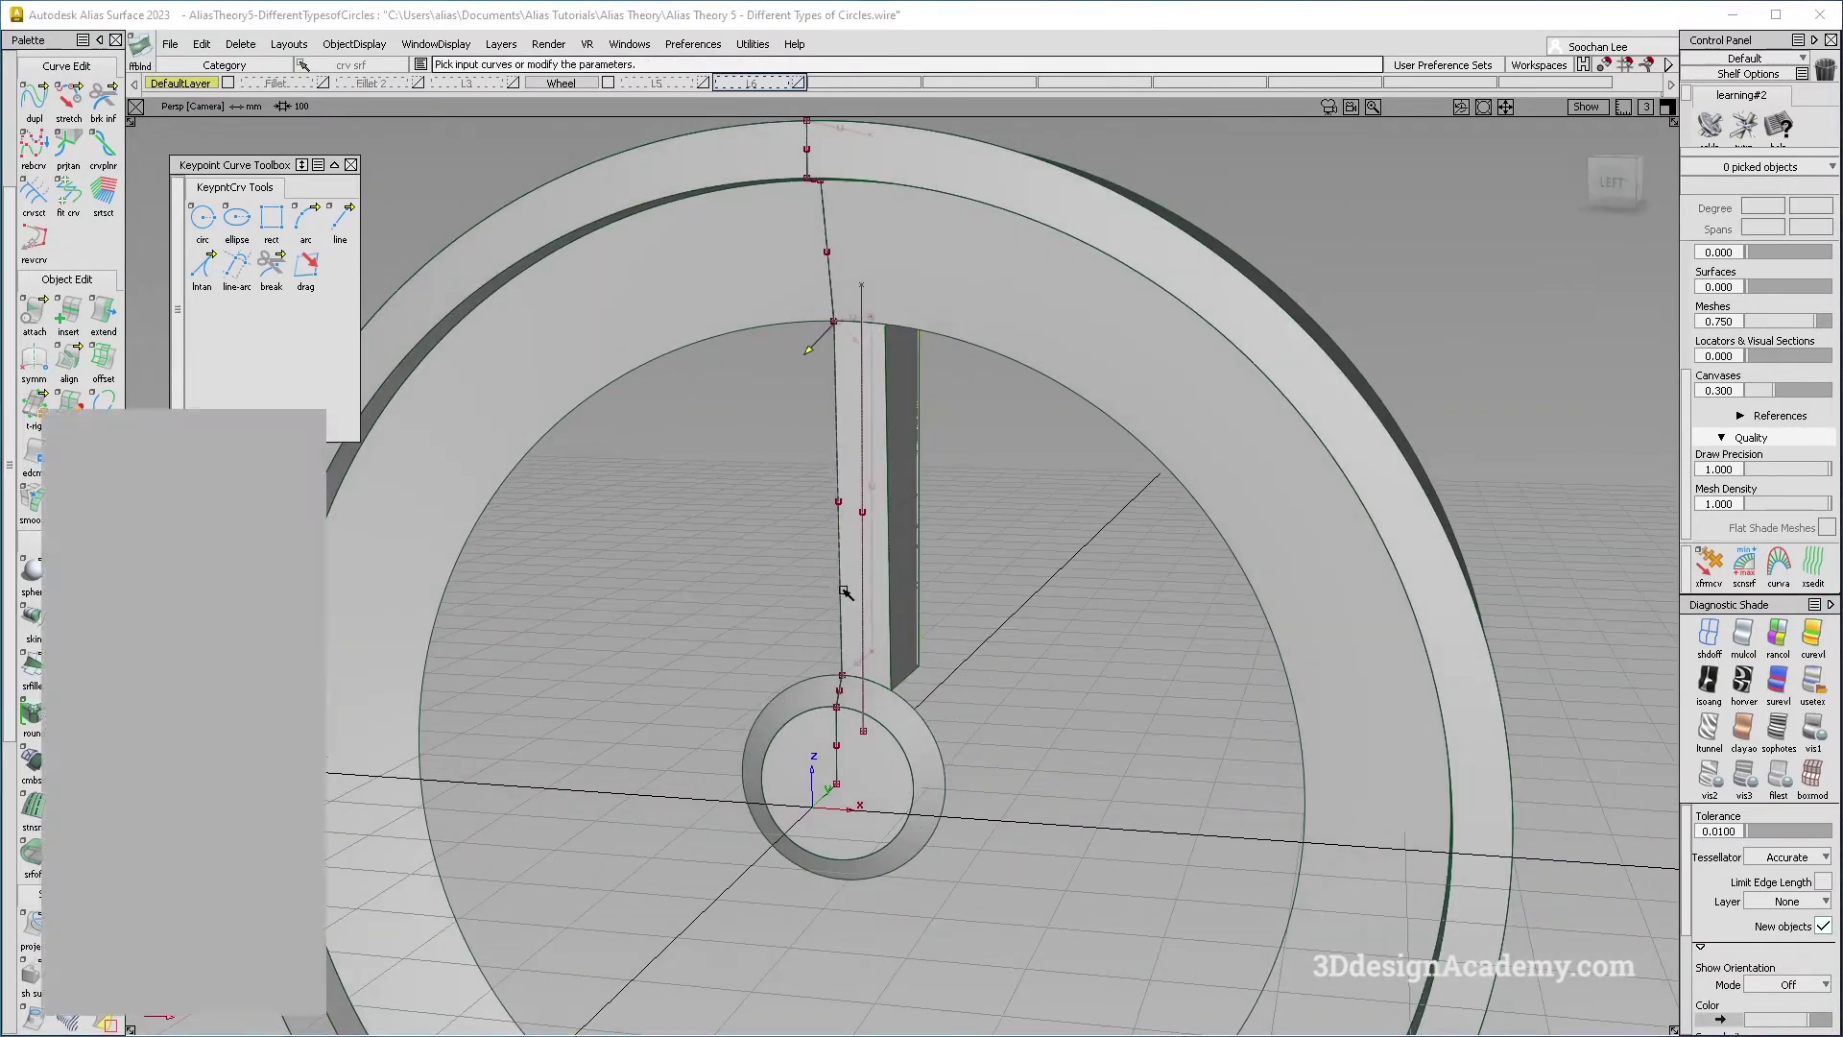
alt+shift+drag(835, 669, 1082, 563)
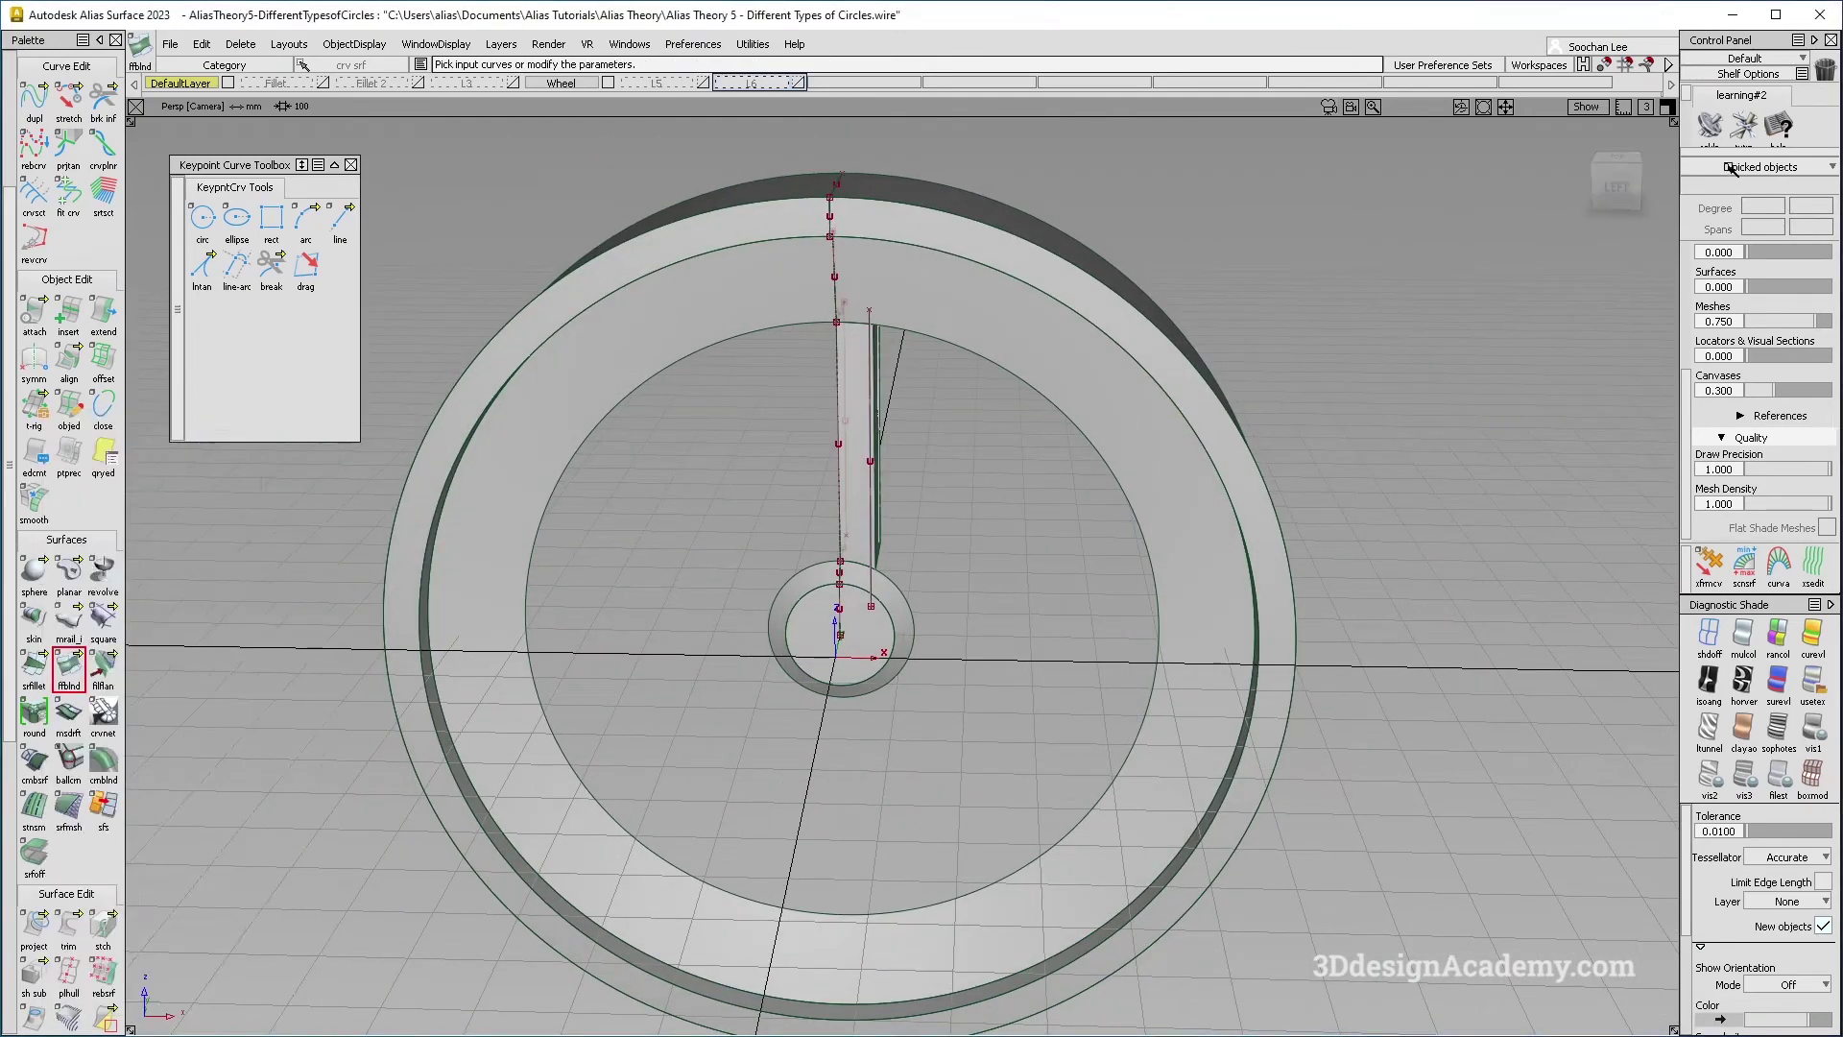
In the Left view, draw a straight vertical line from the wheel's centre to beyond the outer rim.
click(1617, 181)
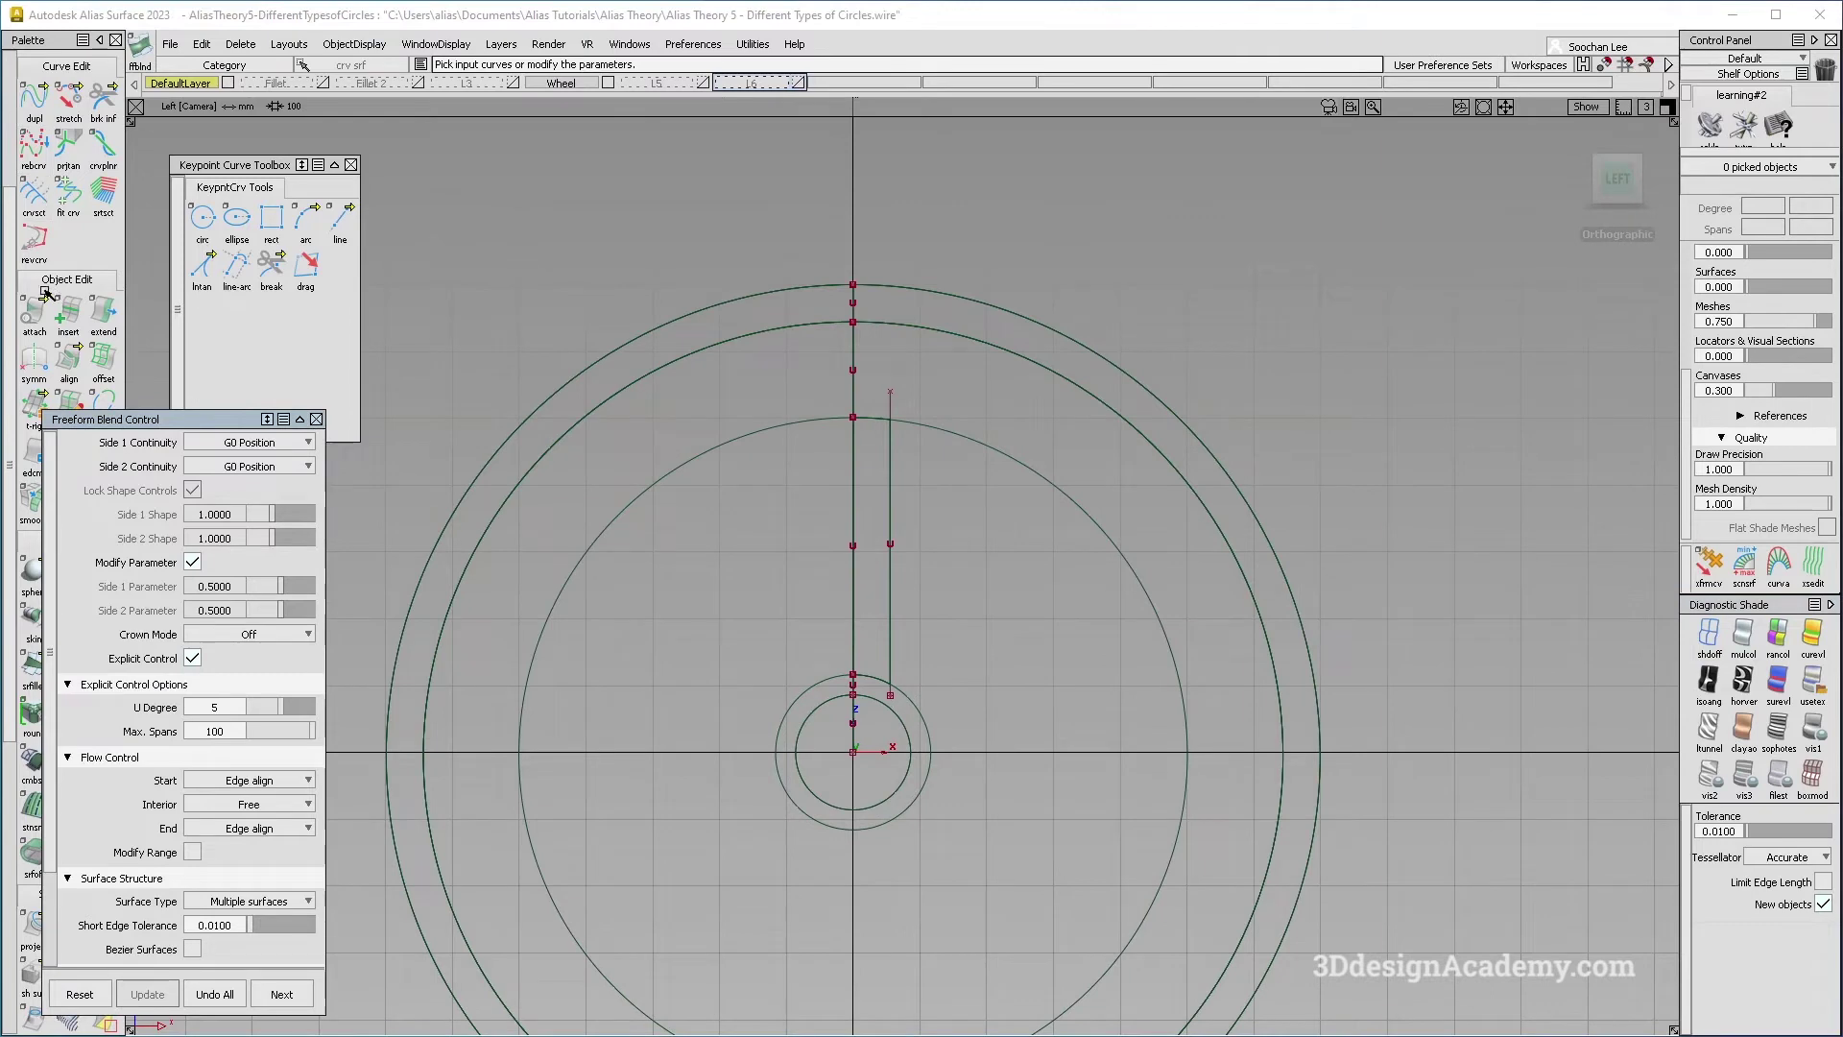
click(316, 420)
drag(8, 382, 7, 207)
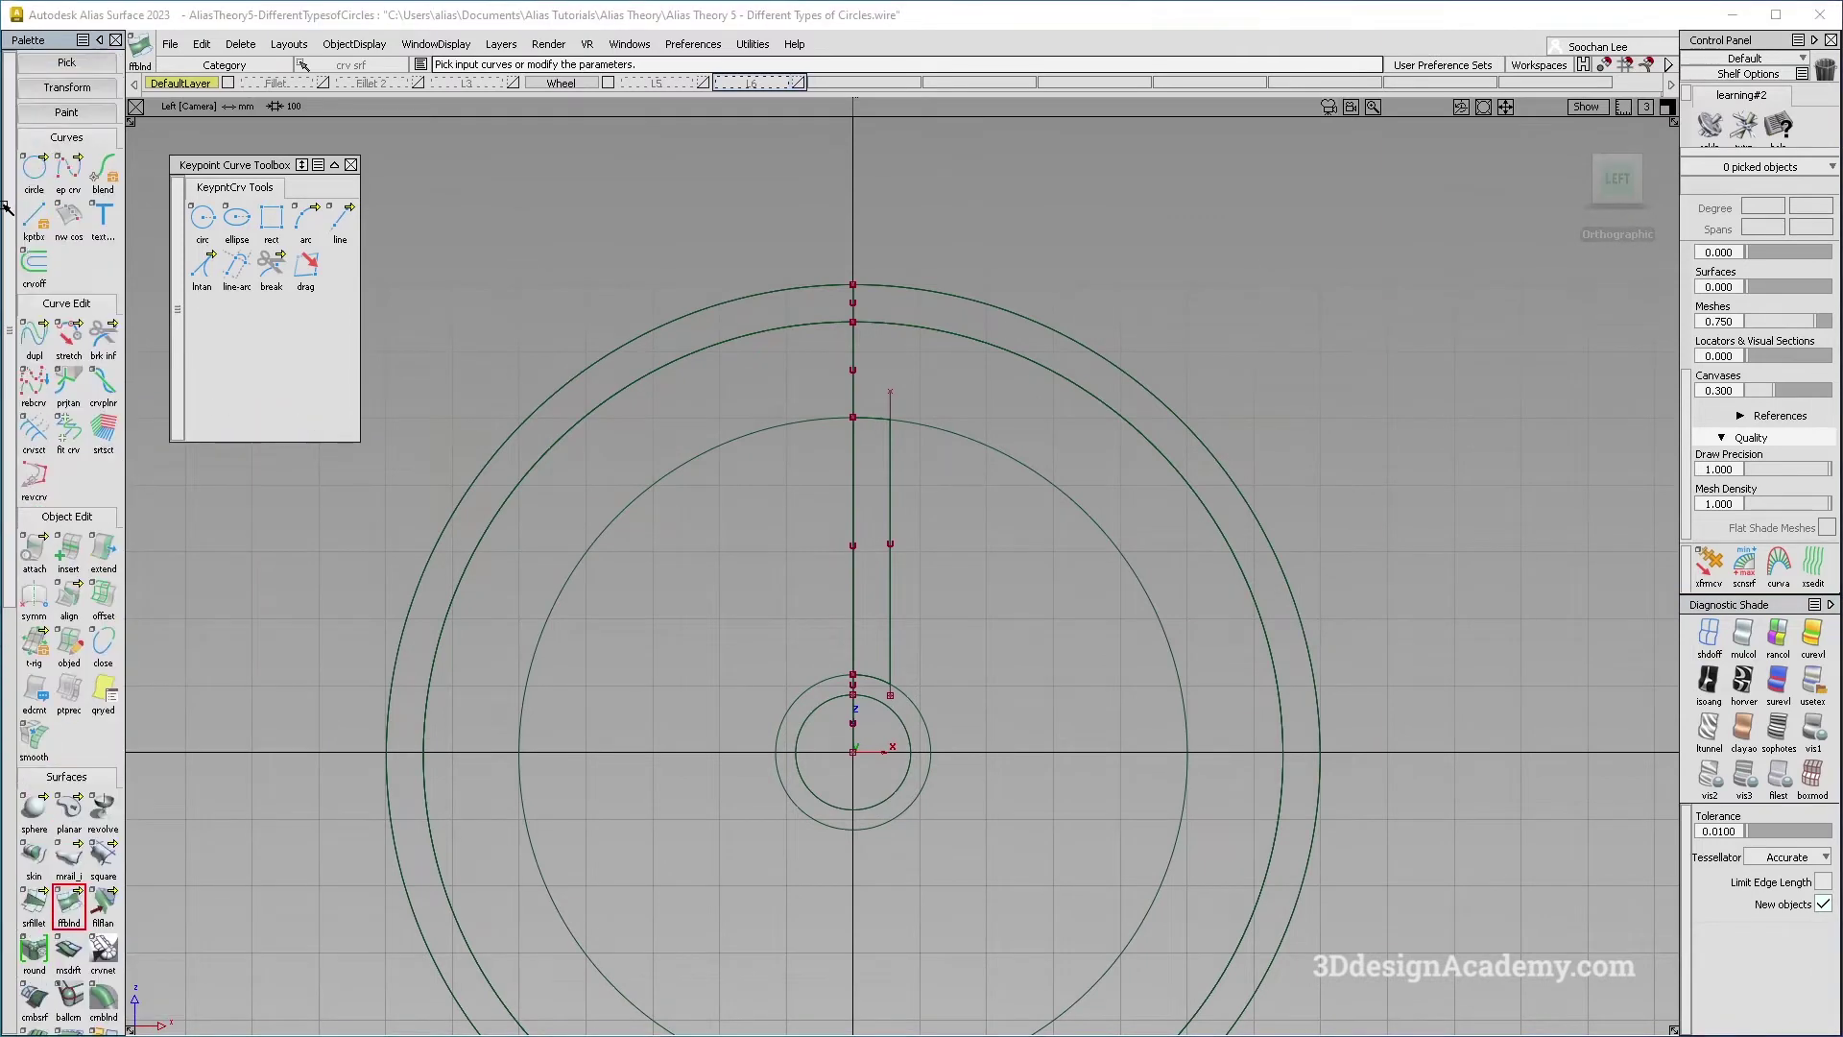
click(852, 751)
right_drag(969, 130, 968, 124)
alt+shift+middle_drag(959, 243, 930, 326)
Rotate the new line clockwise about the wheel's centre to the boundary between two neighbouring spoke segments.
ctrl+shift+drag(877, 404, 853, 281)
drag(796, 254, 893, 303)
ctrl+shift+right_click(964, 298)
ctrl+shift+right_drag(966, 297, 968, 321)
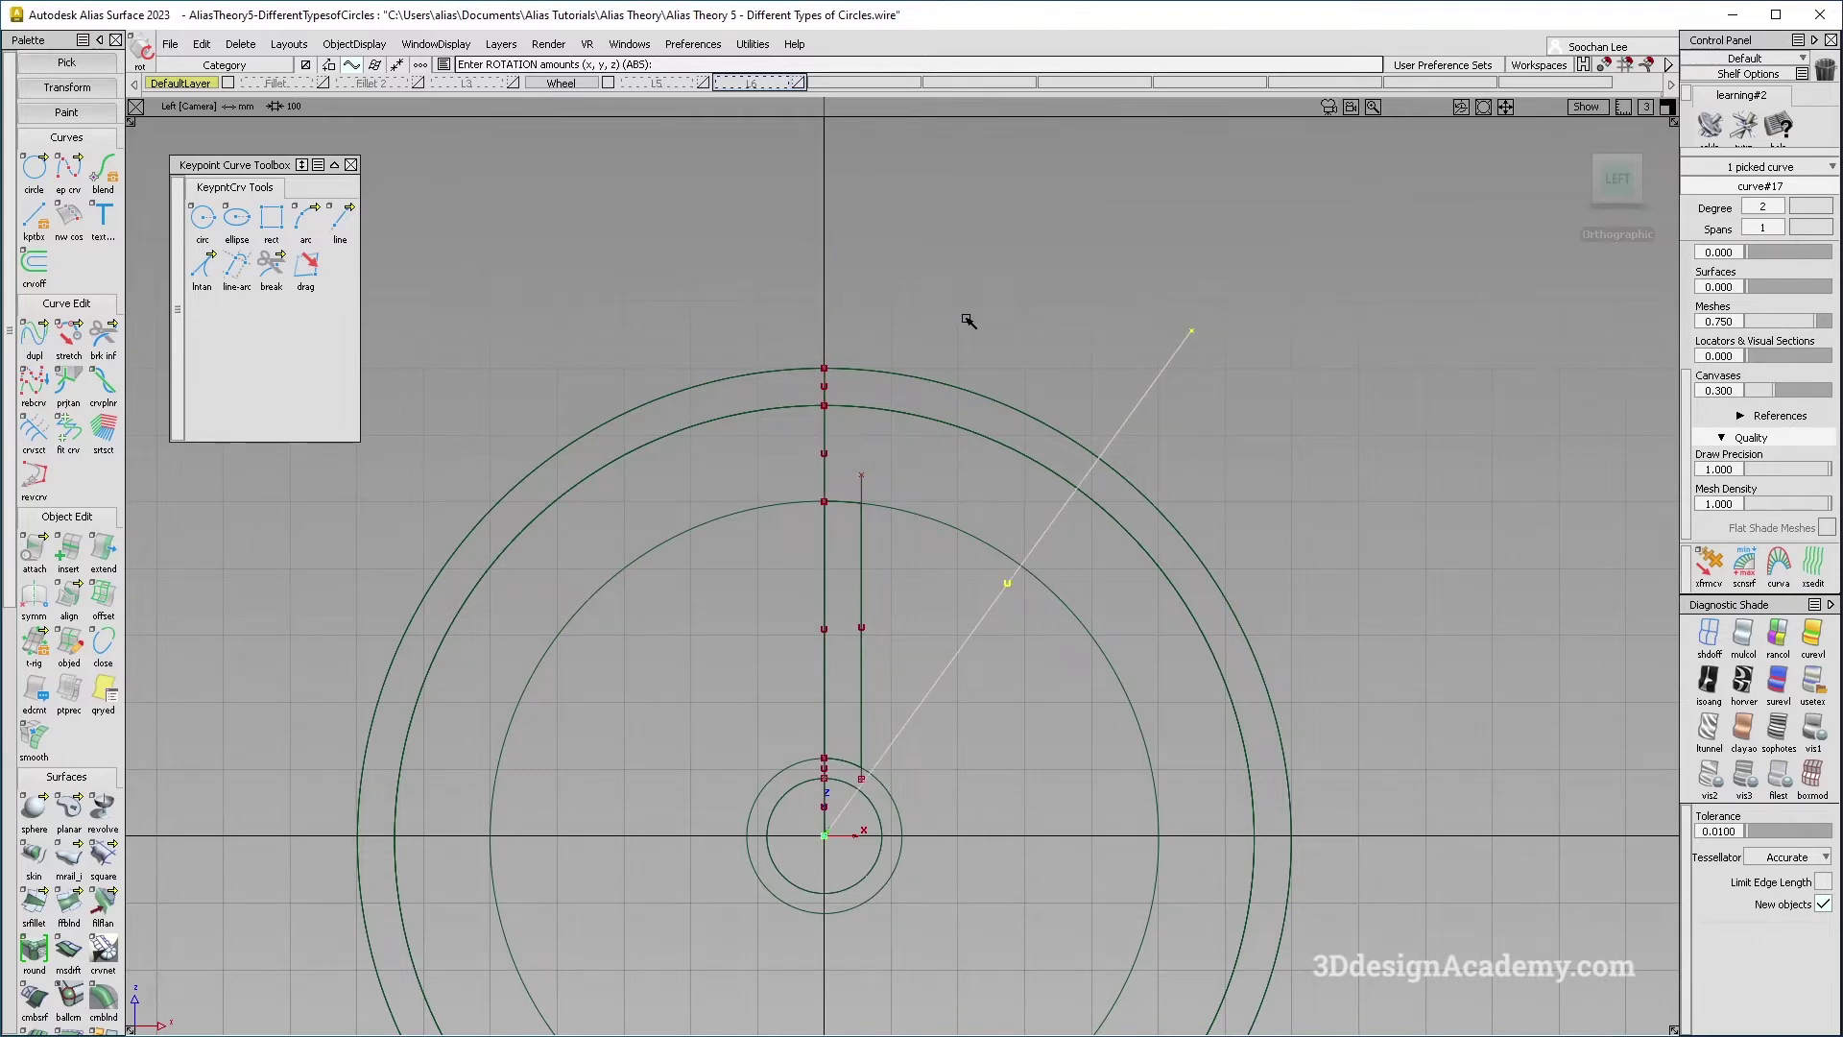
Project the angled line onto the wheel's revolved surfaces along the Y vector as curves on surfaces.
scroll(45, 970, down, 2)
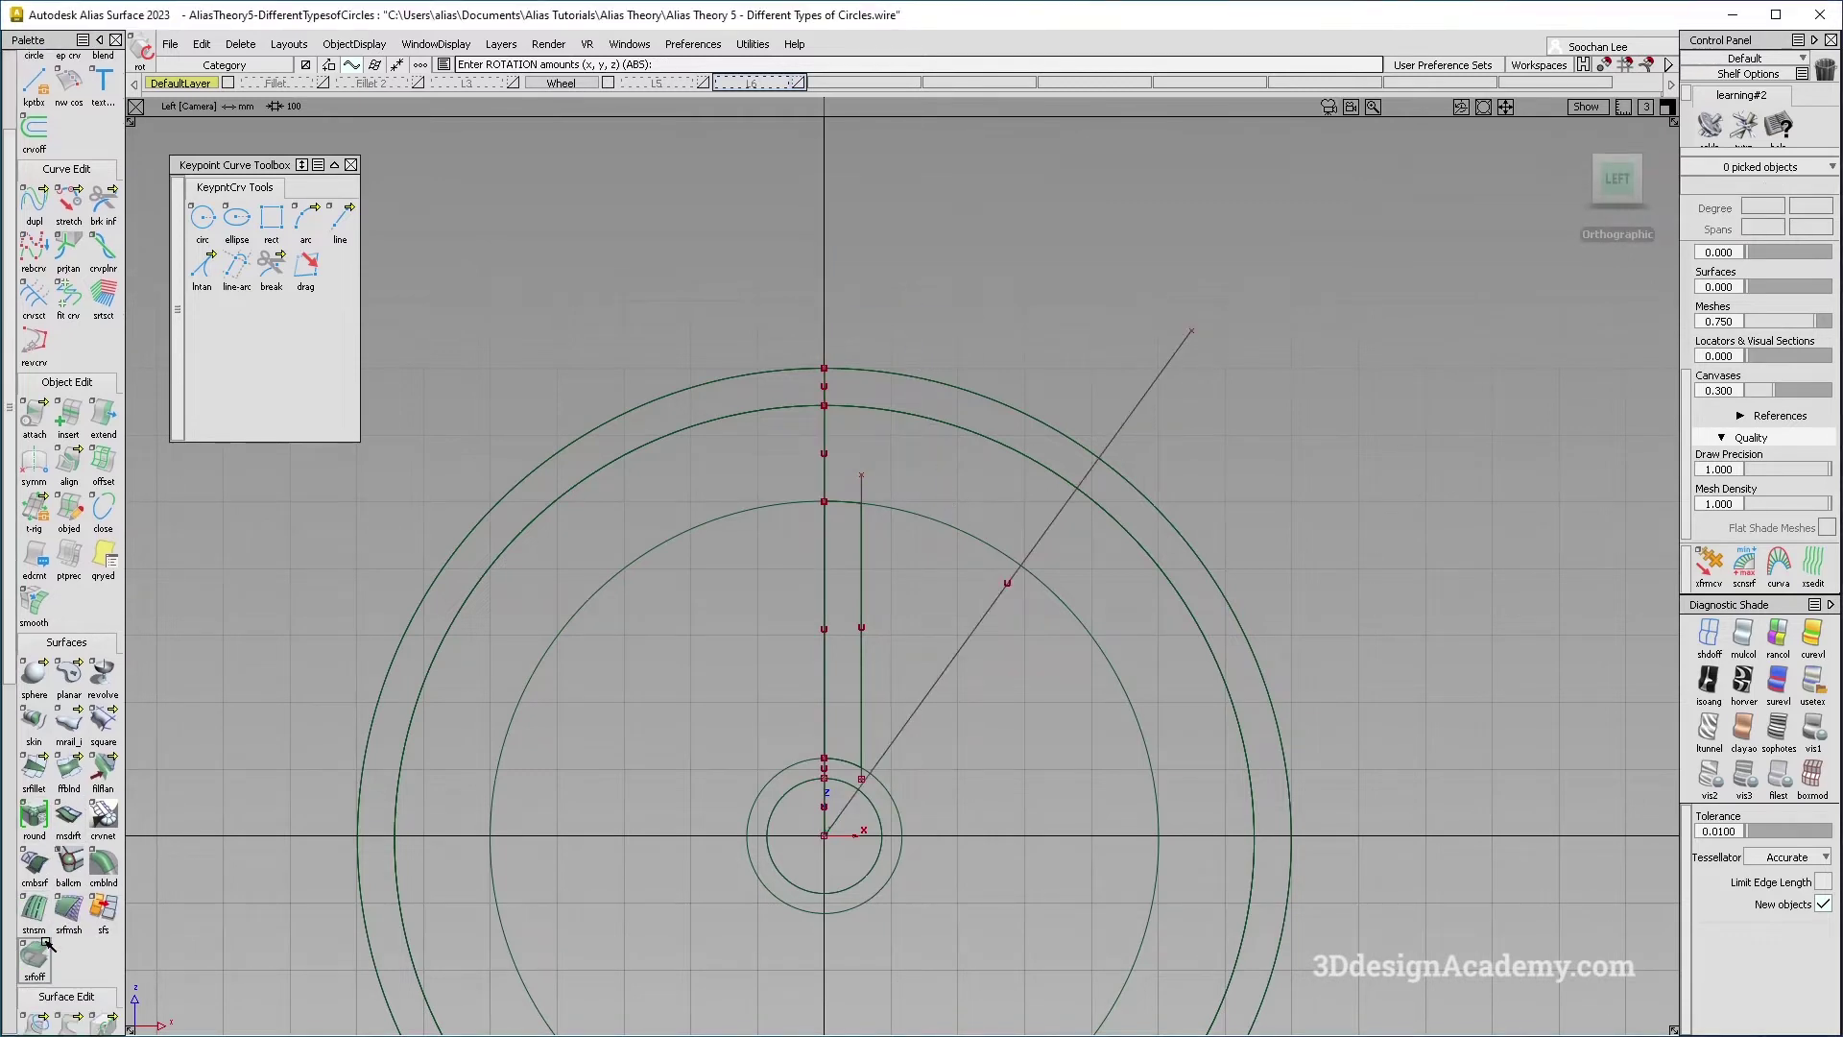
click(37, 903)
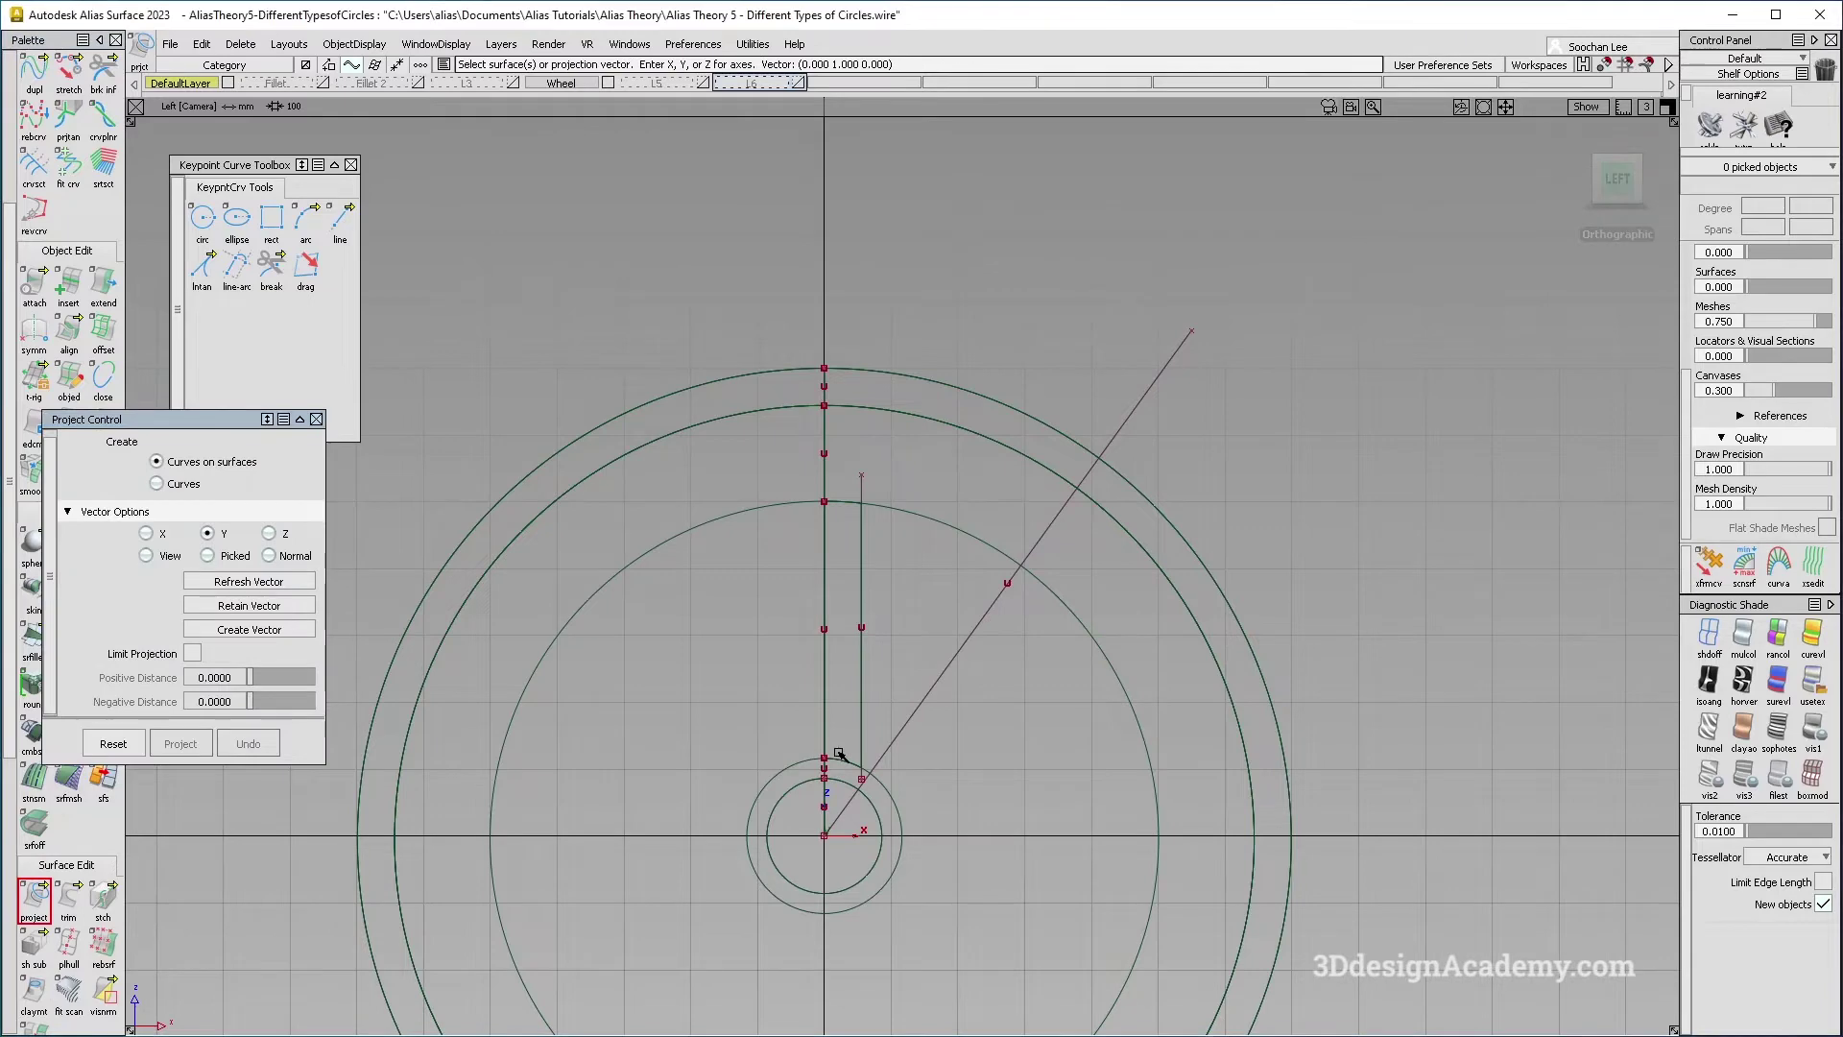
drag(836, 753, 881, 614)
drag(922, 360, 947, 687)
key(space)
key(space)
ctrl+shift+drag(834, 905, 719, 681)
Trim the wheel's rim and hub surfaces, keeping only the segment between the vertical profile and the projected angled line.
click(68, 903)
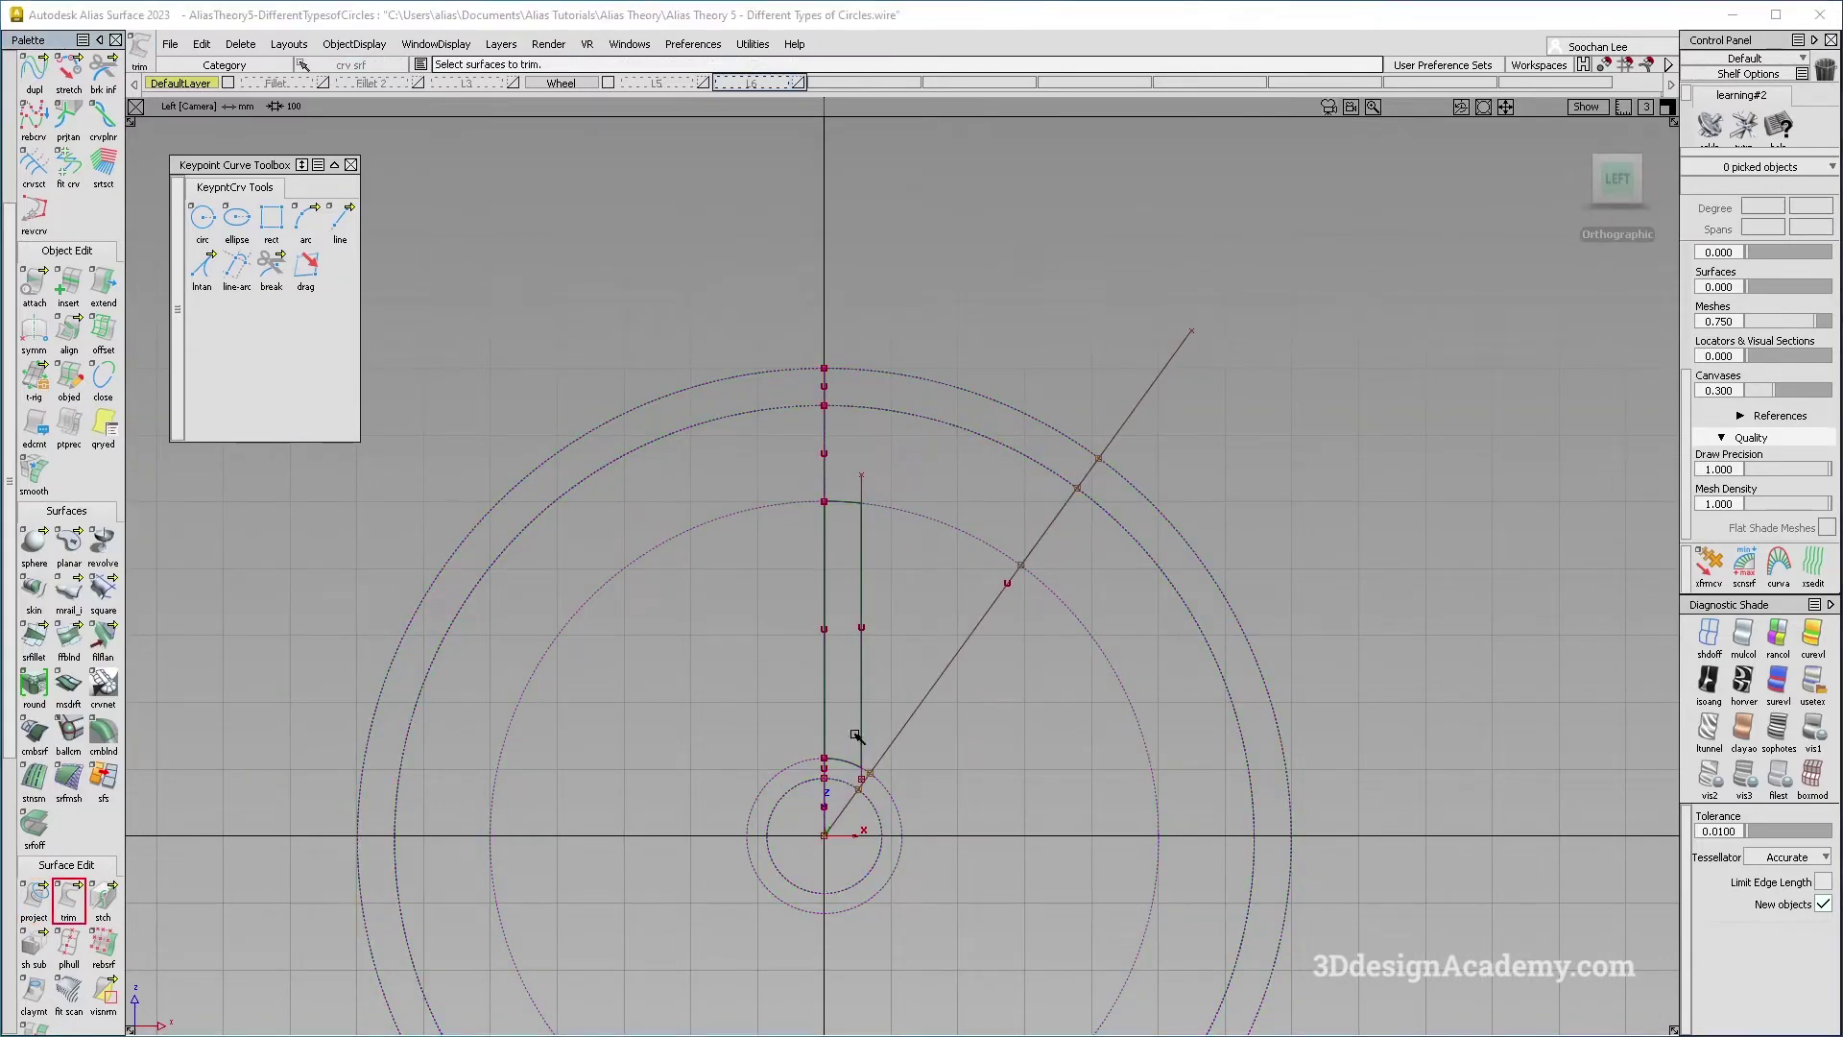
click(837, 778)
drag(837, 788, 841, 793)
key(space)
drag(897, 303, 908, 547)
drag(911, 285, 741, 626)
key(space)
In the perspective view, pick the construction curves around the trimmed segment and hide them.
key(F8)
ctrl+shift+drag(785, 749, 760, 447)
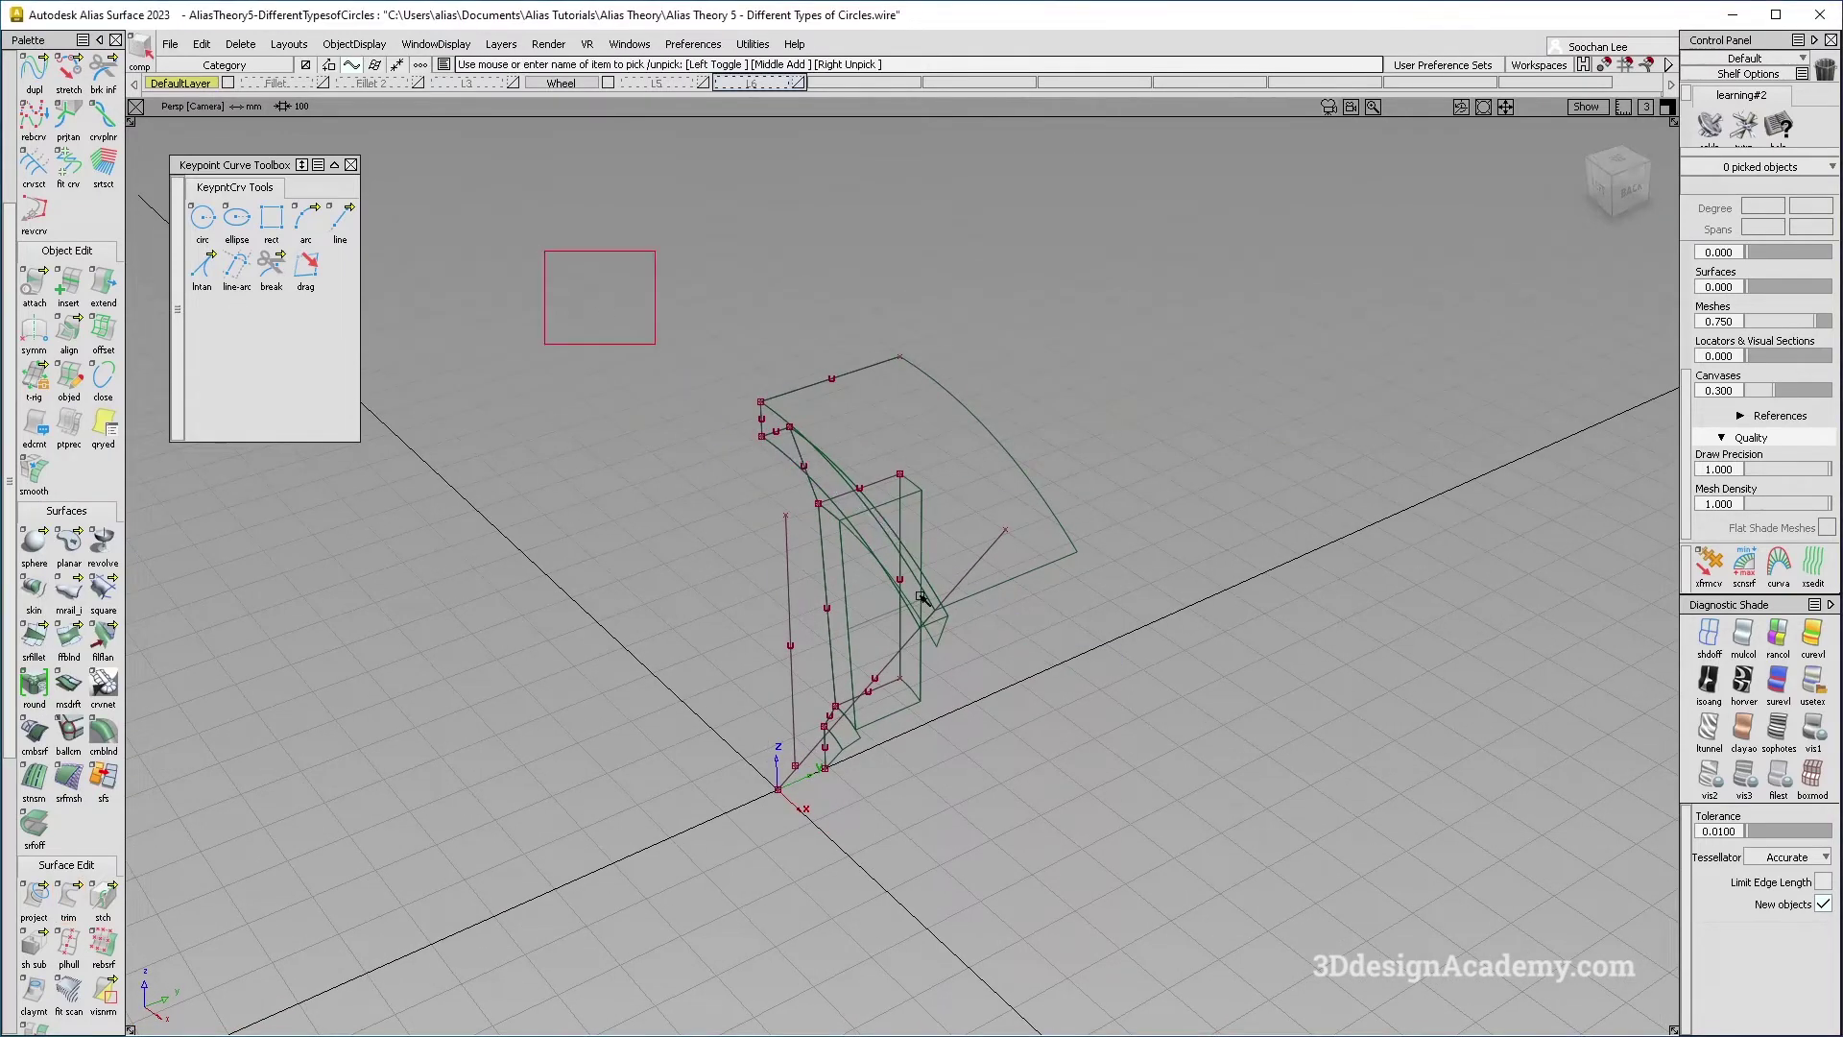
drag(601, 301, 1103, 835)
click(352, 45)
click(370, 69)
Delete the construction history of all surfaces in the trimmed segment and shade them with multi-color shading.
mouse_move(662, 321)
alt+shift+mouse_down()
mouse_move(745, 326)
mouse_move(677, 319)
alt+shift+mouse_up()
drag(678, 318, 1132, 727)
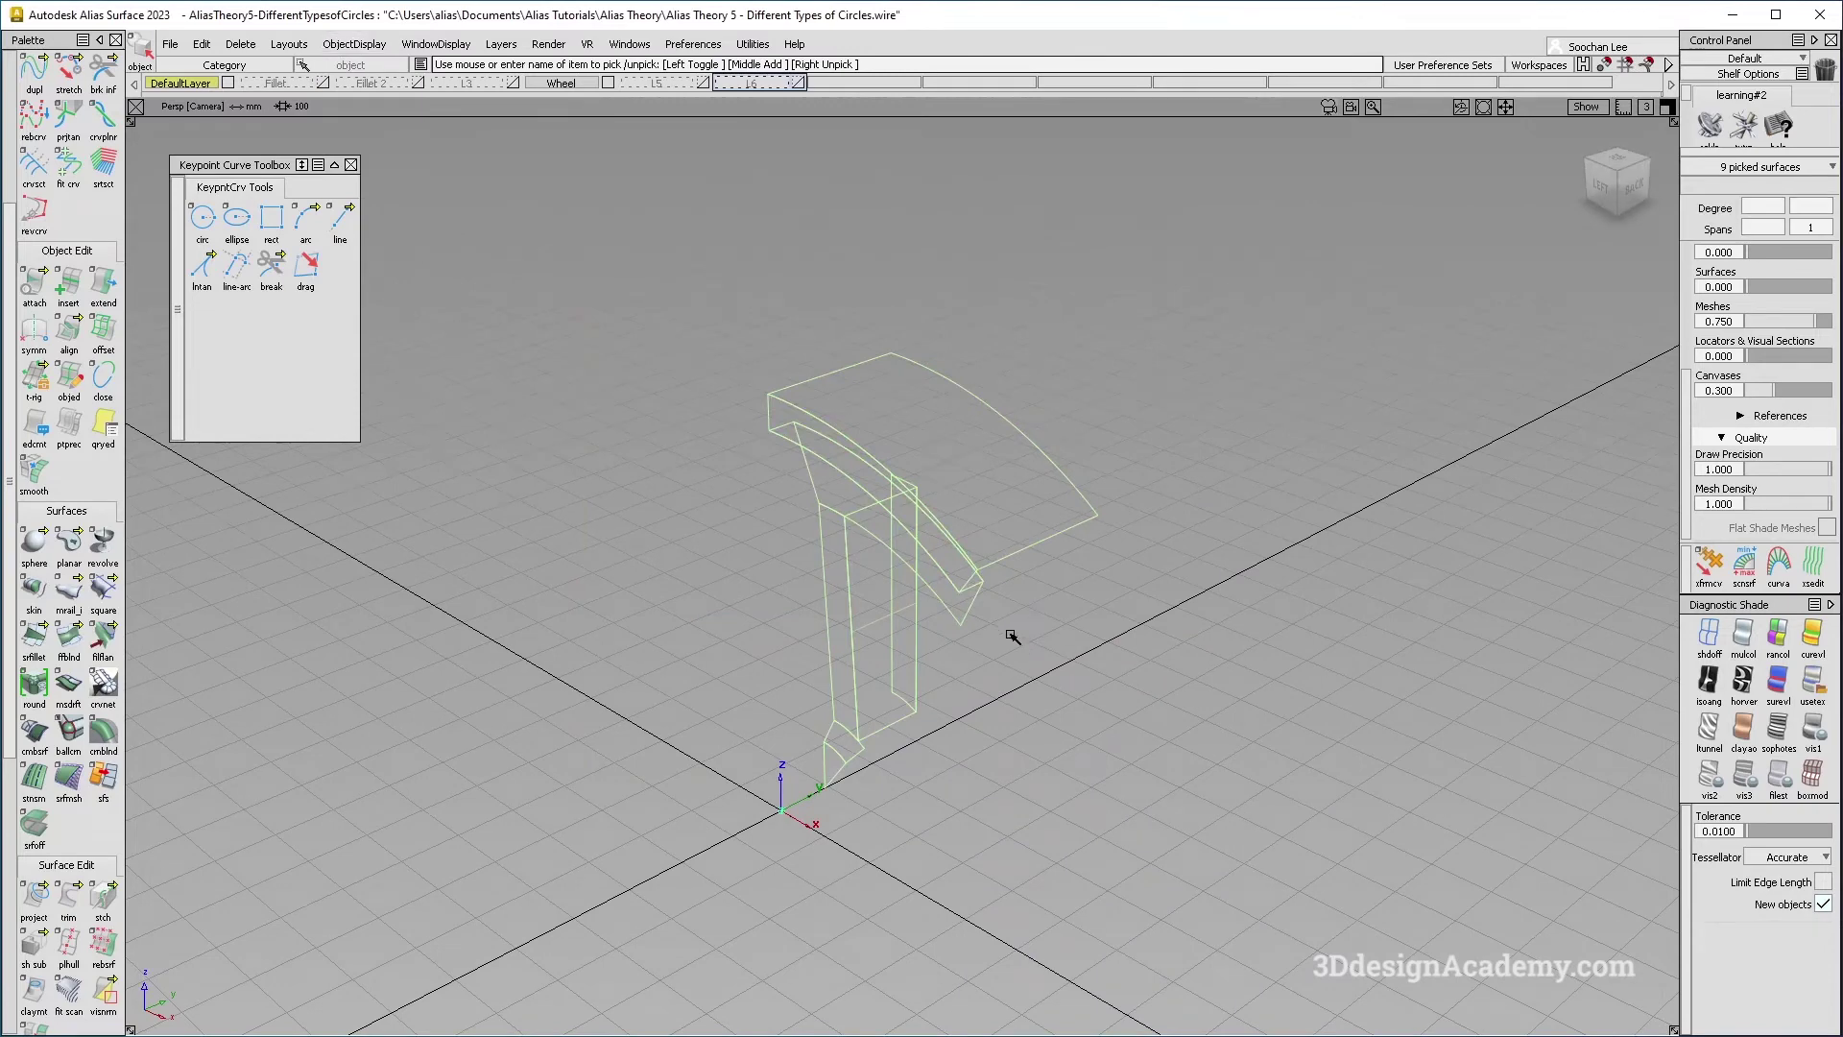
click(240, 44)
click(264, 91)
click(833, 635)
alt+shift+drag(780, 530, 860, 522)
click(989, 756)
click(1743, 636)
Mirror the picked segment surfaces across the YZ plane as a duplicate.
click(952, 490)
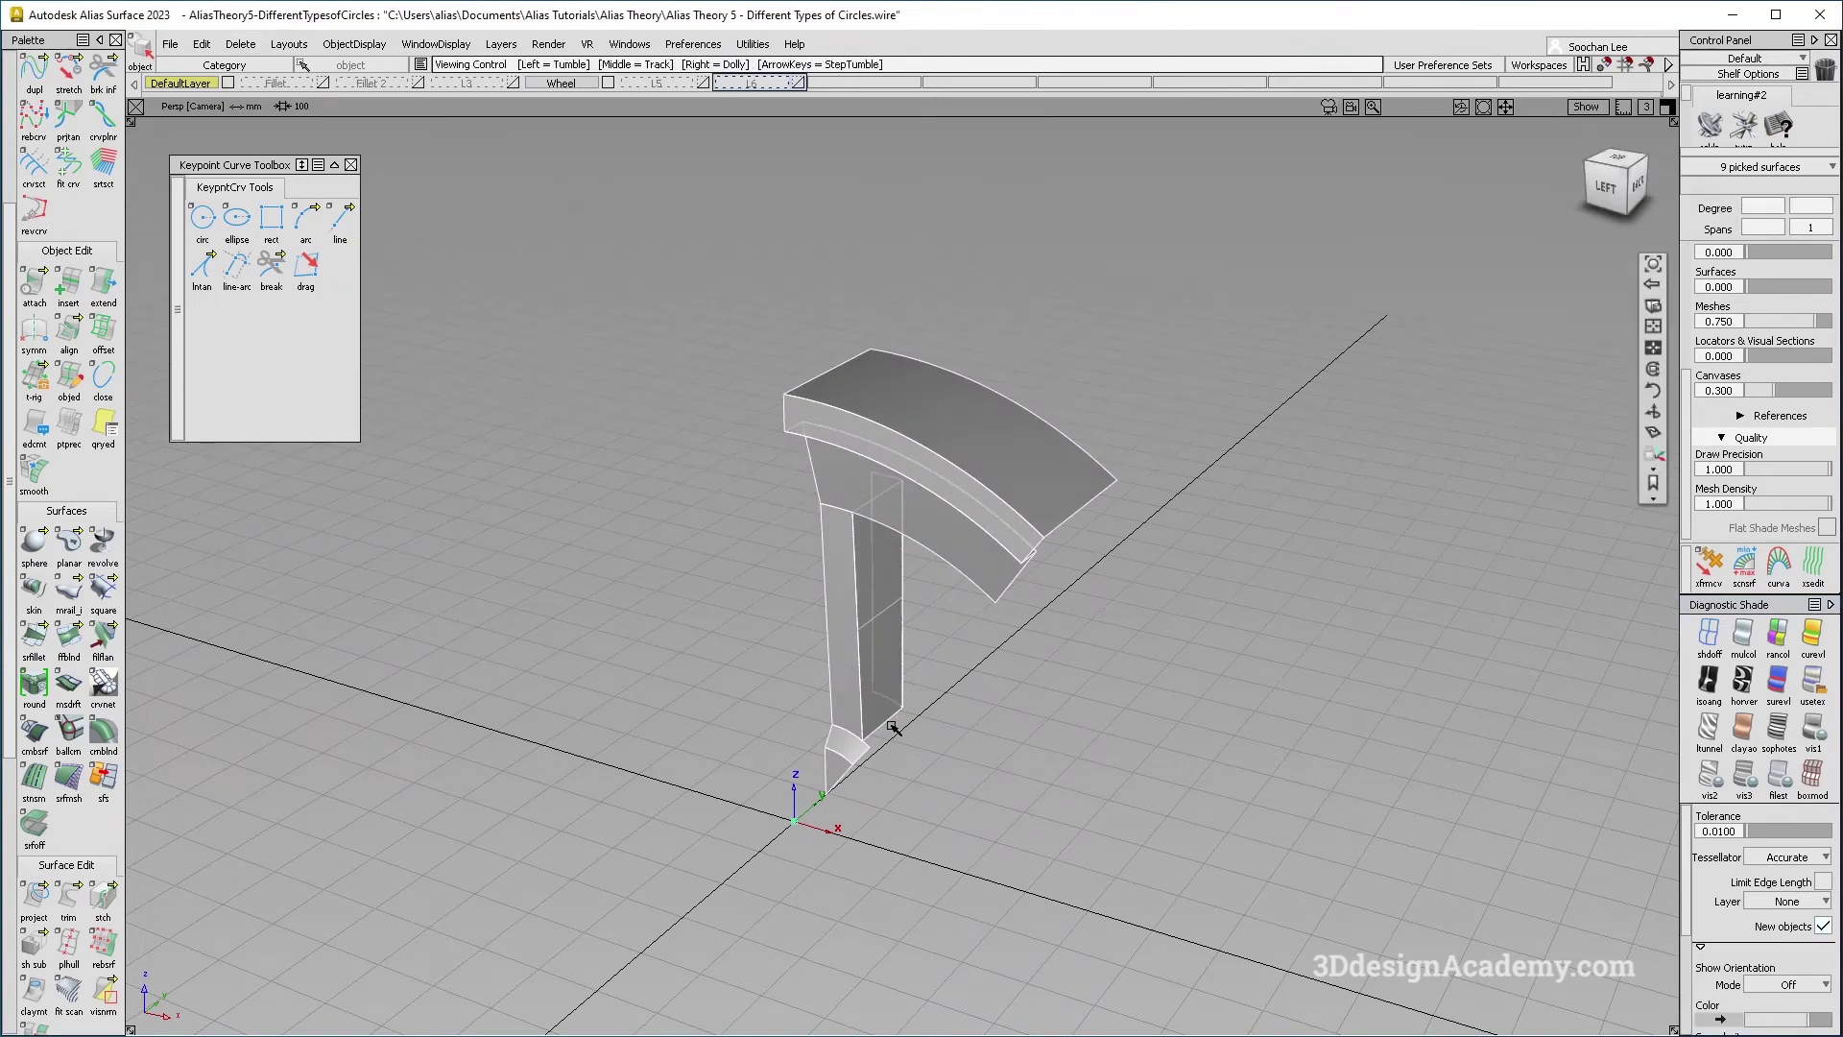
alt+shift+right_drag(860, 745, 925, 691)
mouse_move(925, 691)
alt+shift+mouse_down()
mouse_move(728, 556)
mouse_move(897, 687)
alt+shift+mouse_up()
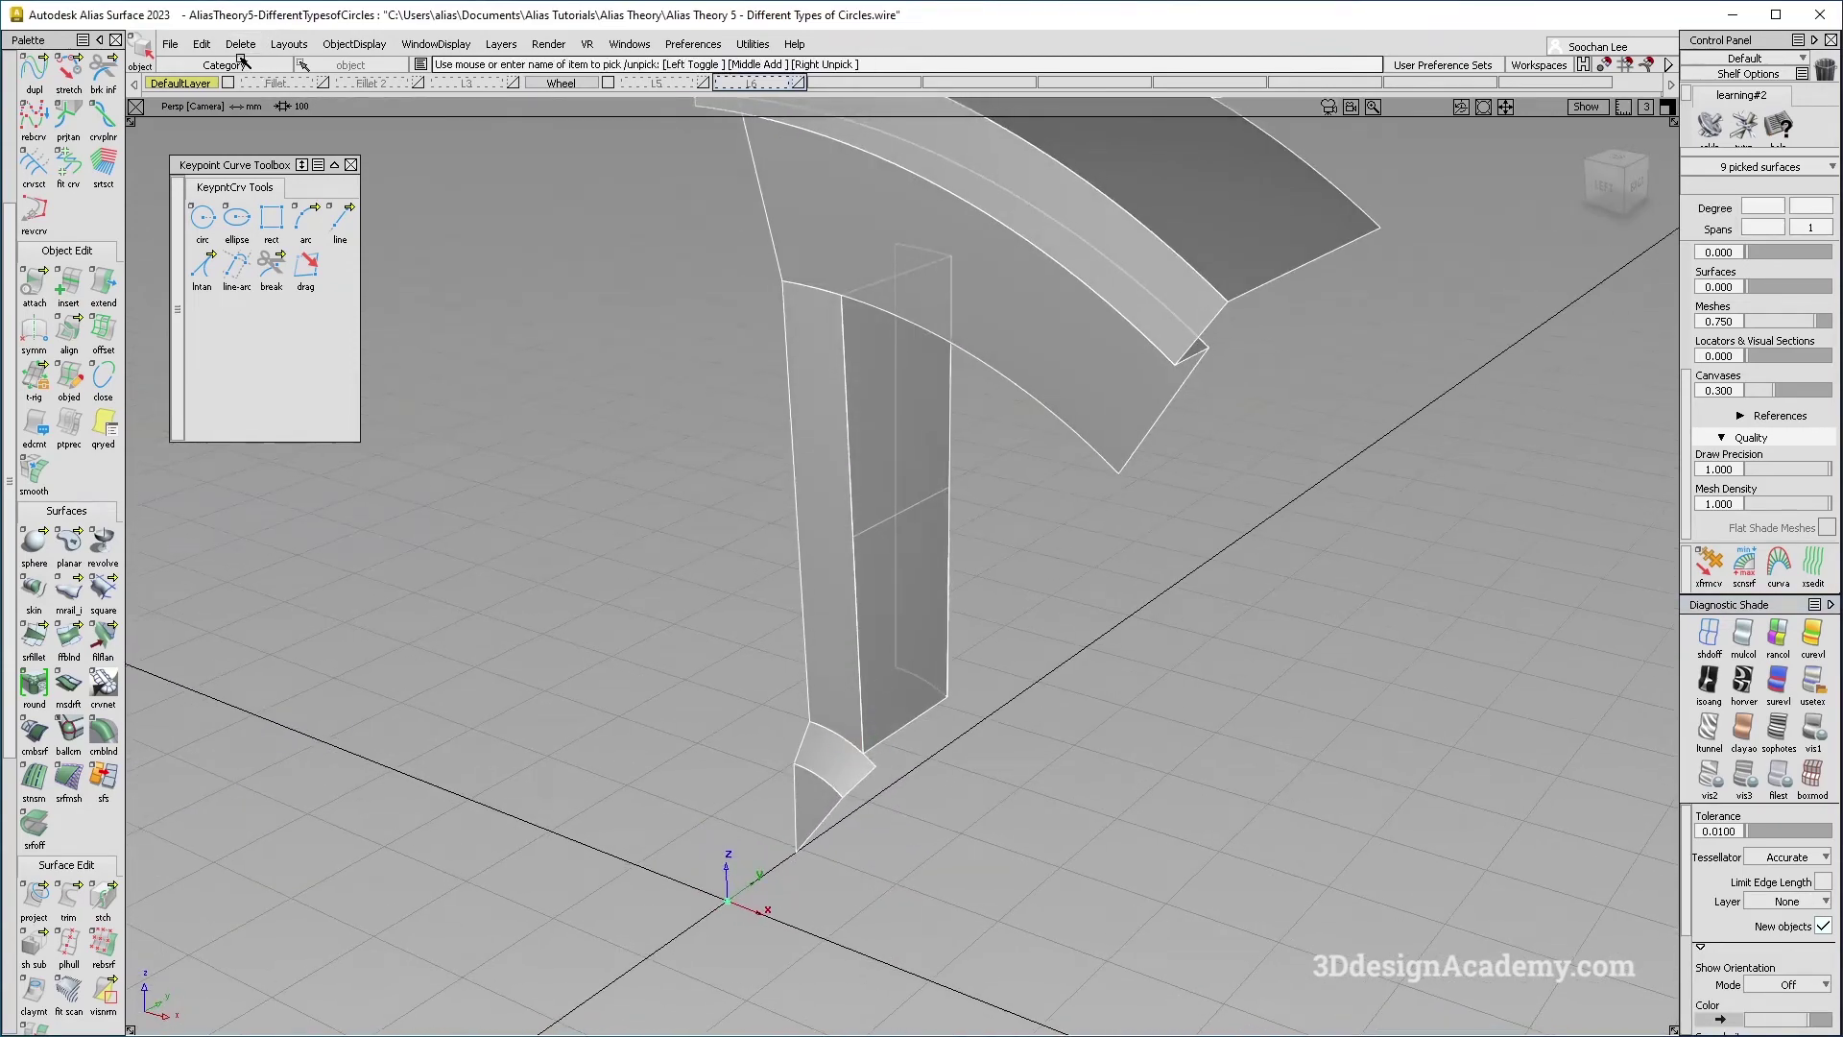
click(201, 44)
mouse_move(247, 208)
click(419, 233)
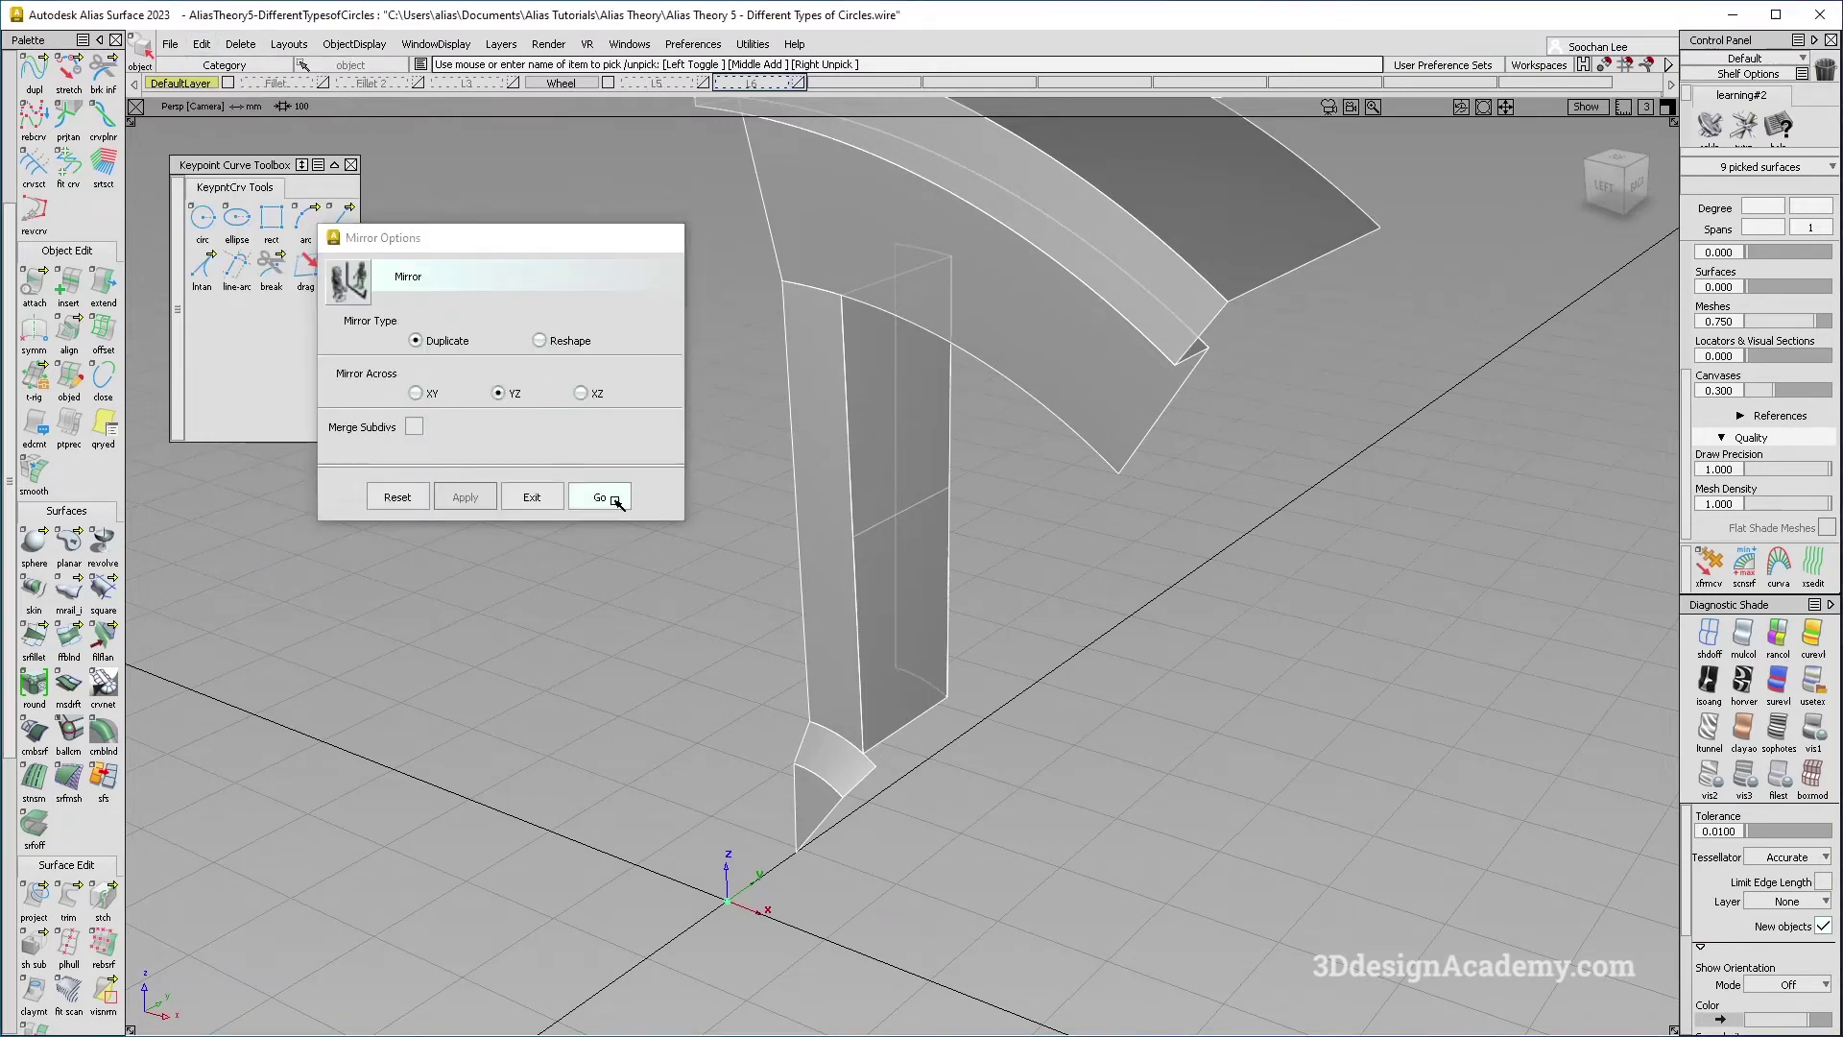
click(599, 496)
alt+shift+right_drag(769, 806, 831, 776)
alt+shift+drag(841, 743, 871, 649)
Duplicate both halves of the spoke segment as 4 grouped copies, rotated 72 degrees around Y.
ctrl+shift+drag(802, 526, 802, 556)
click(810, 574)
click(940, 597)
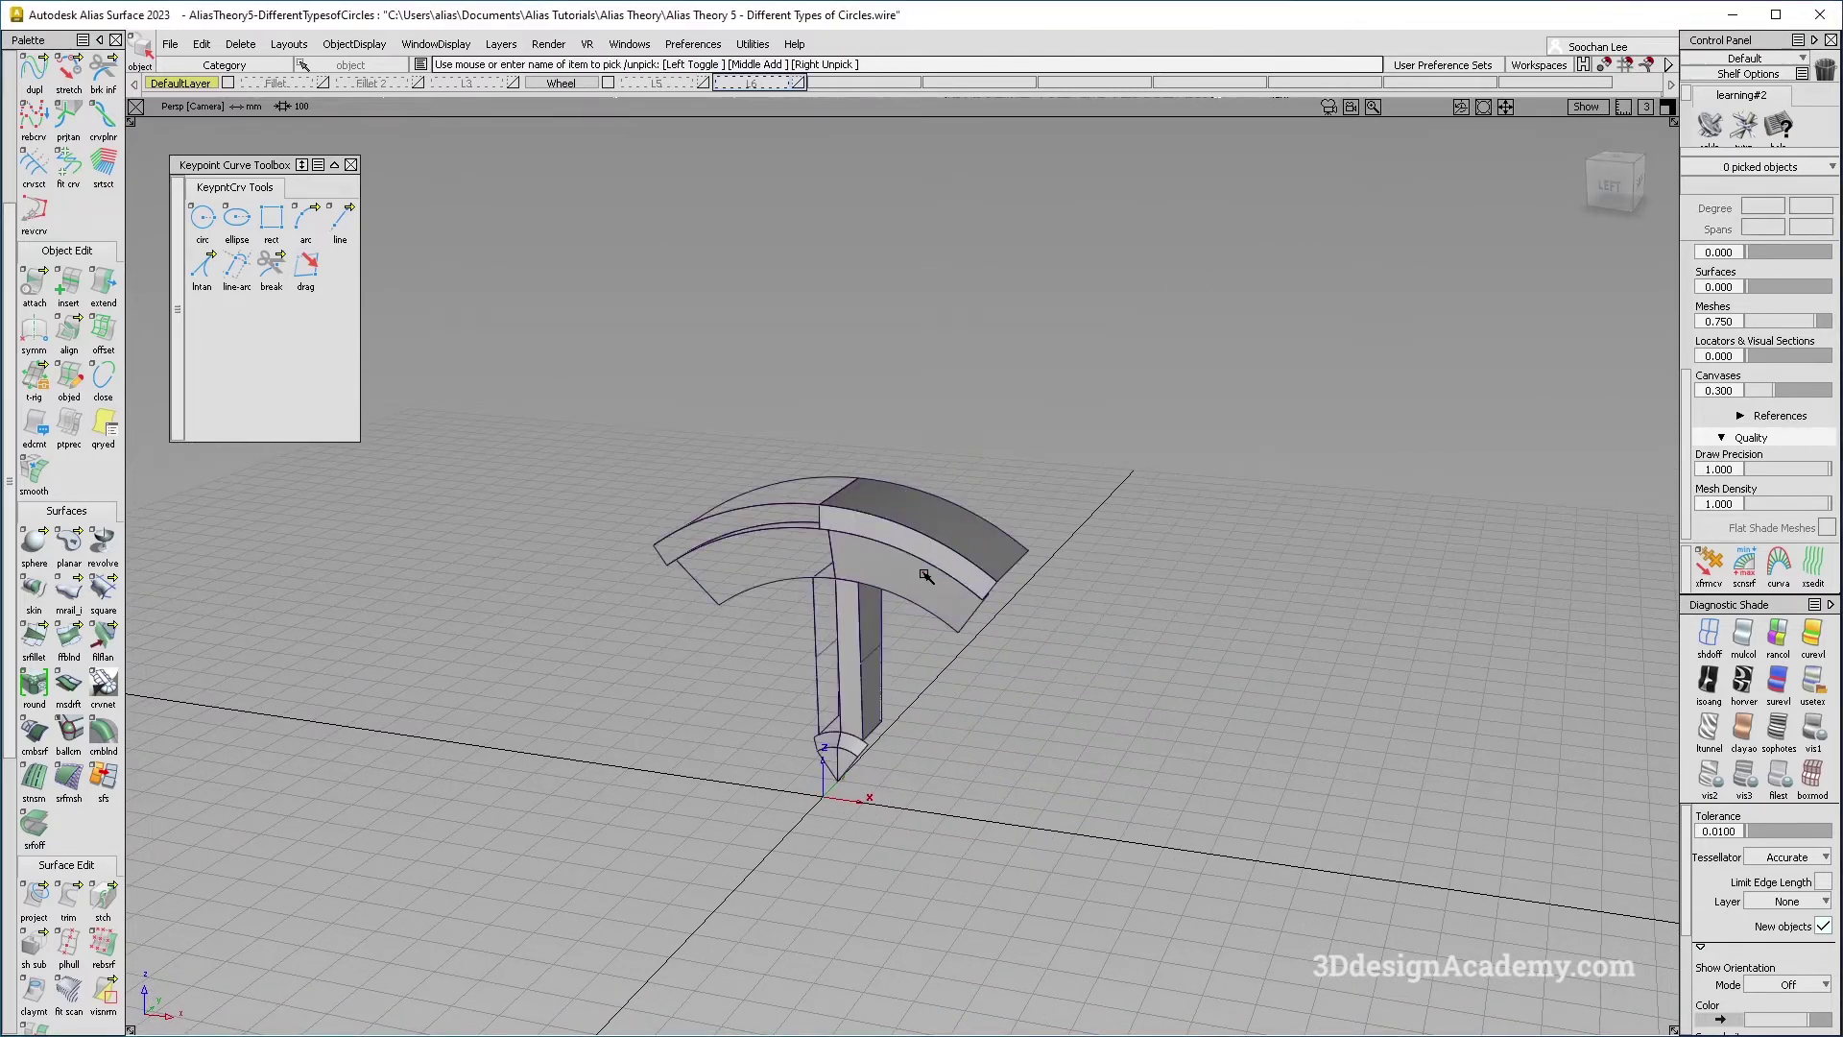
click(201, 43)
mouse_move(235, 208)
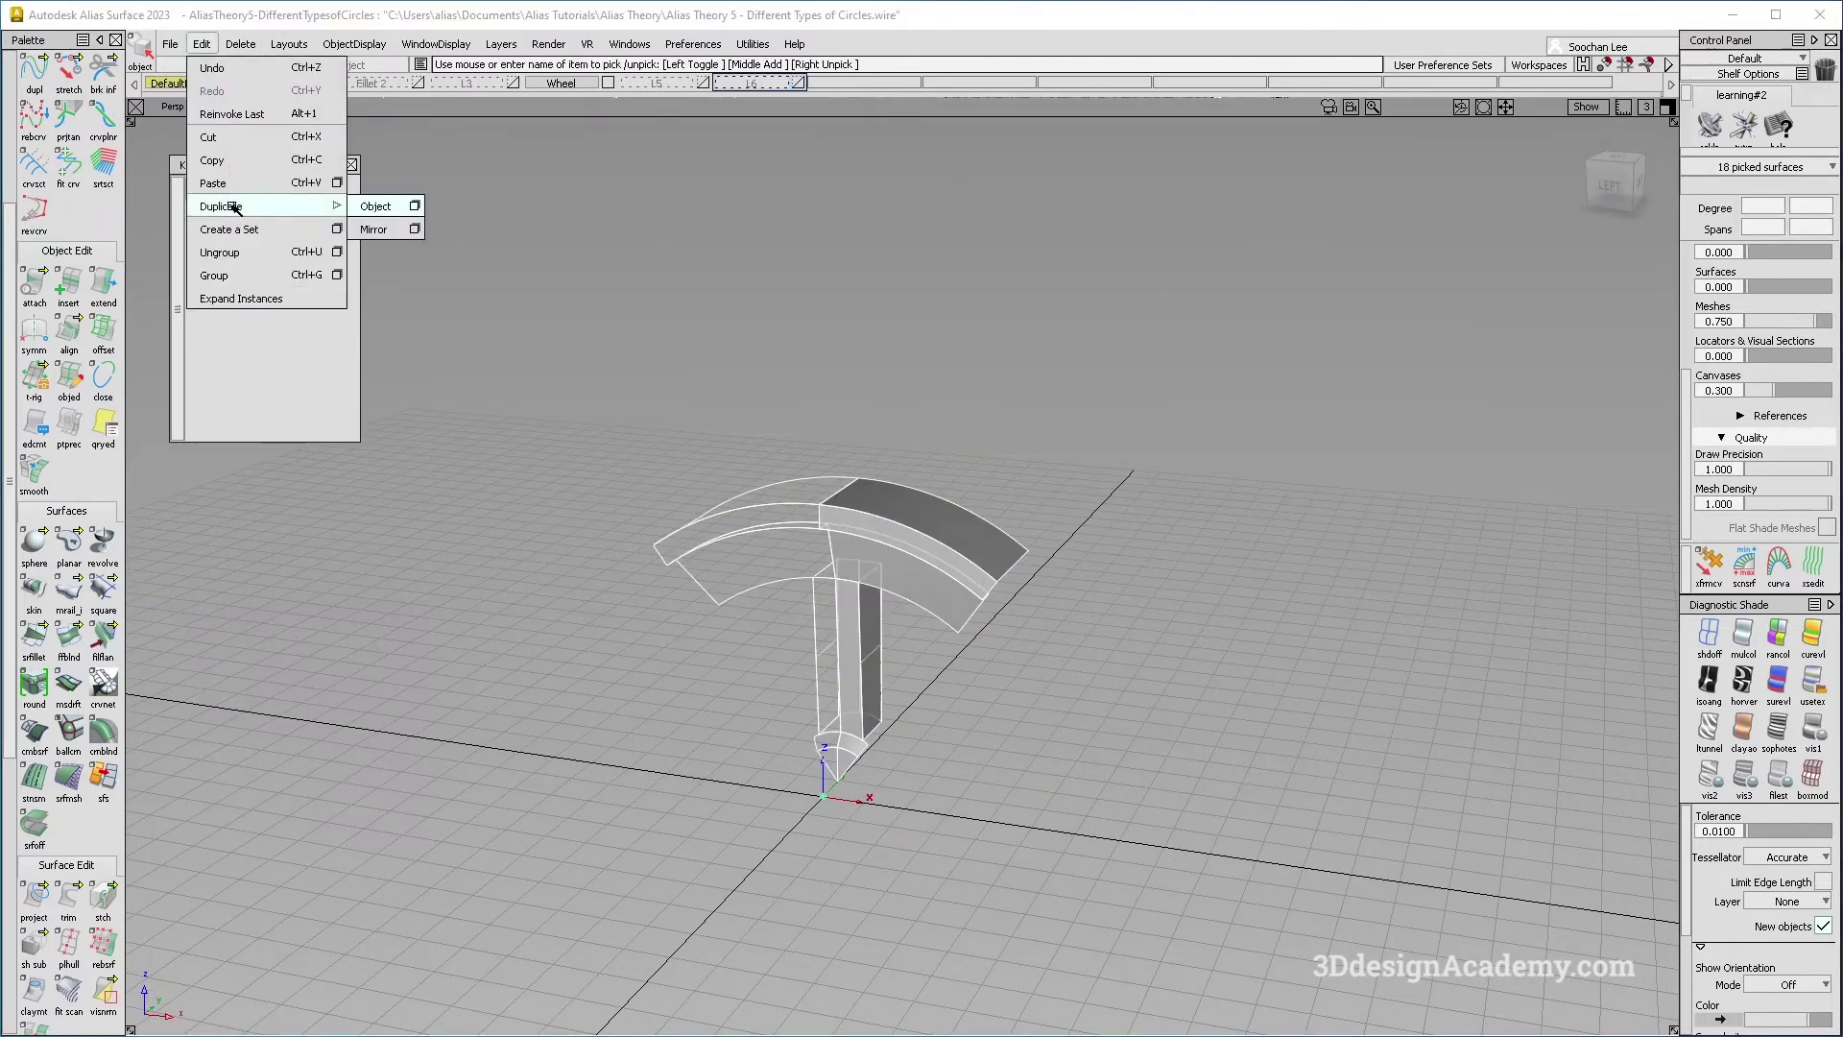
click(414, 208)
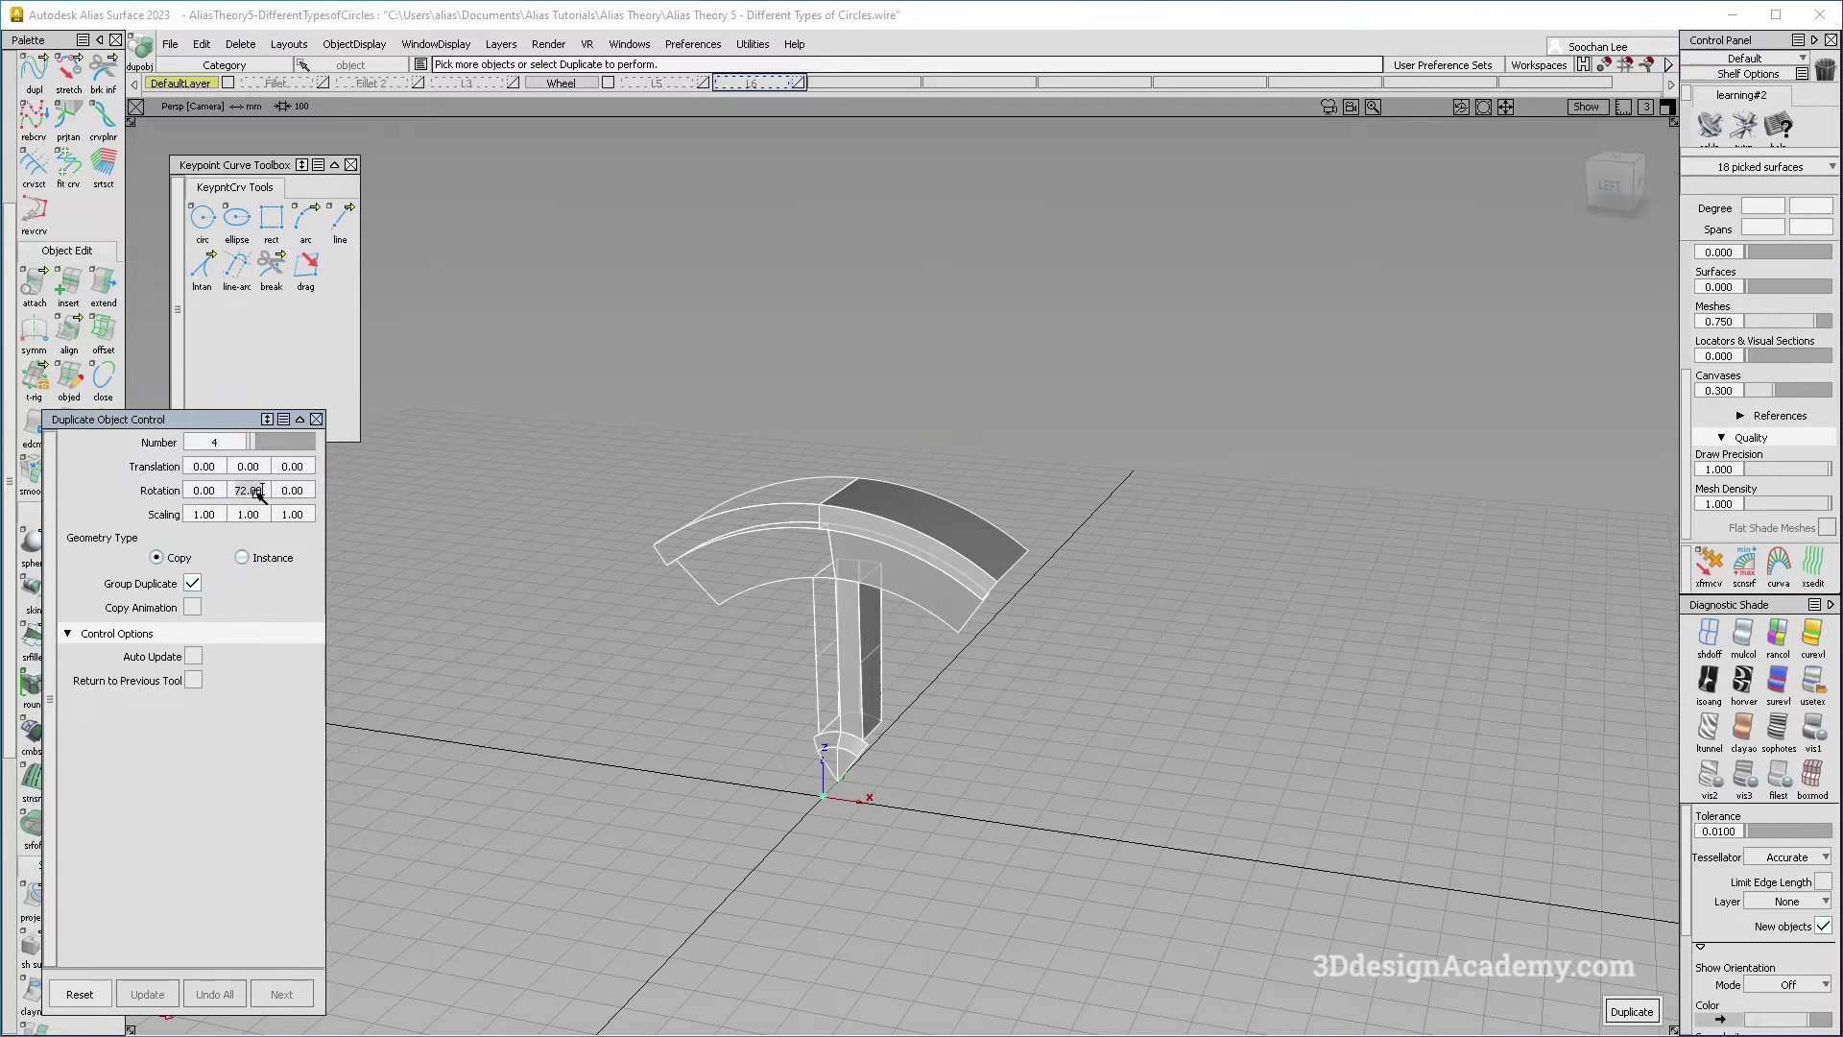
click(1630, 1011)
click(1059, 904)
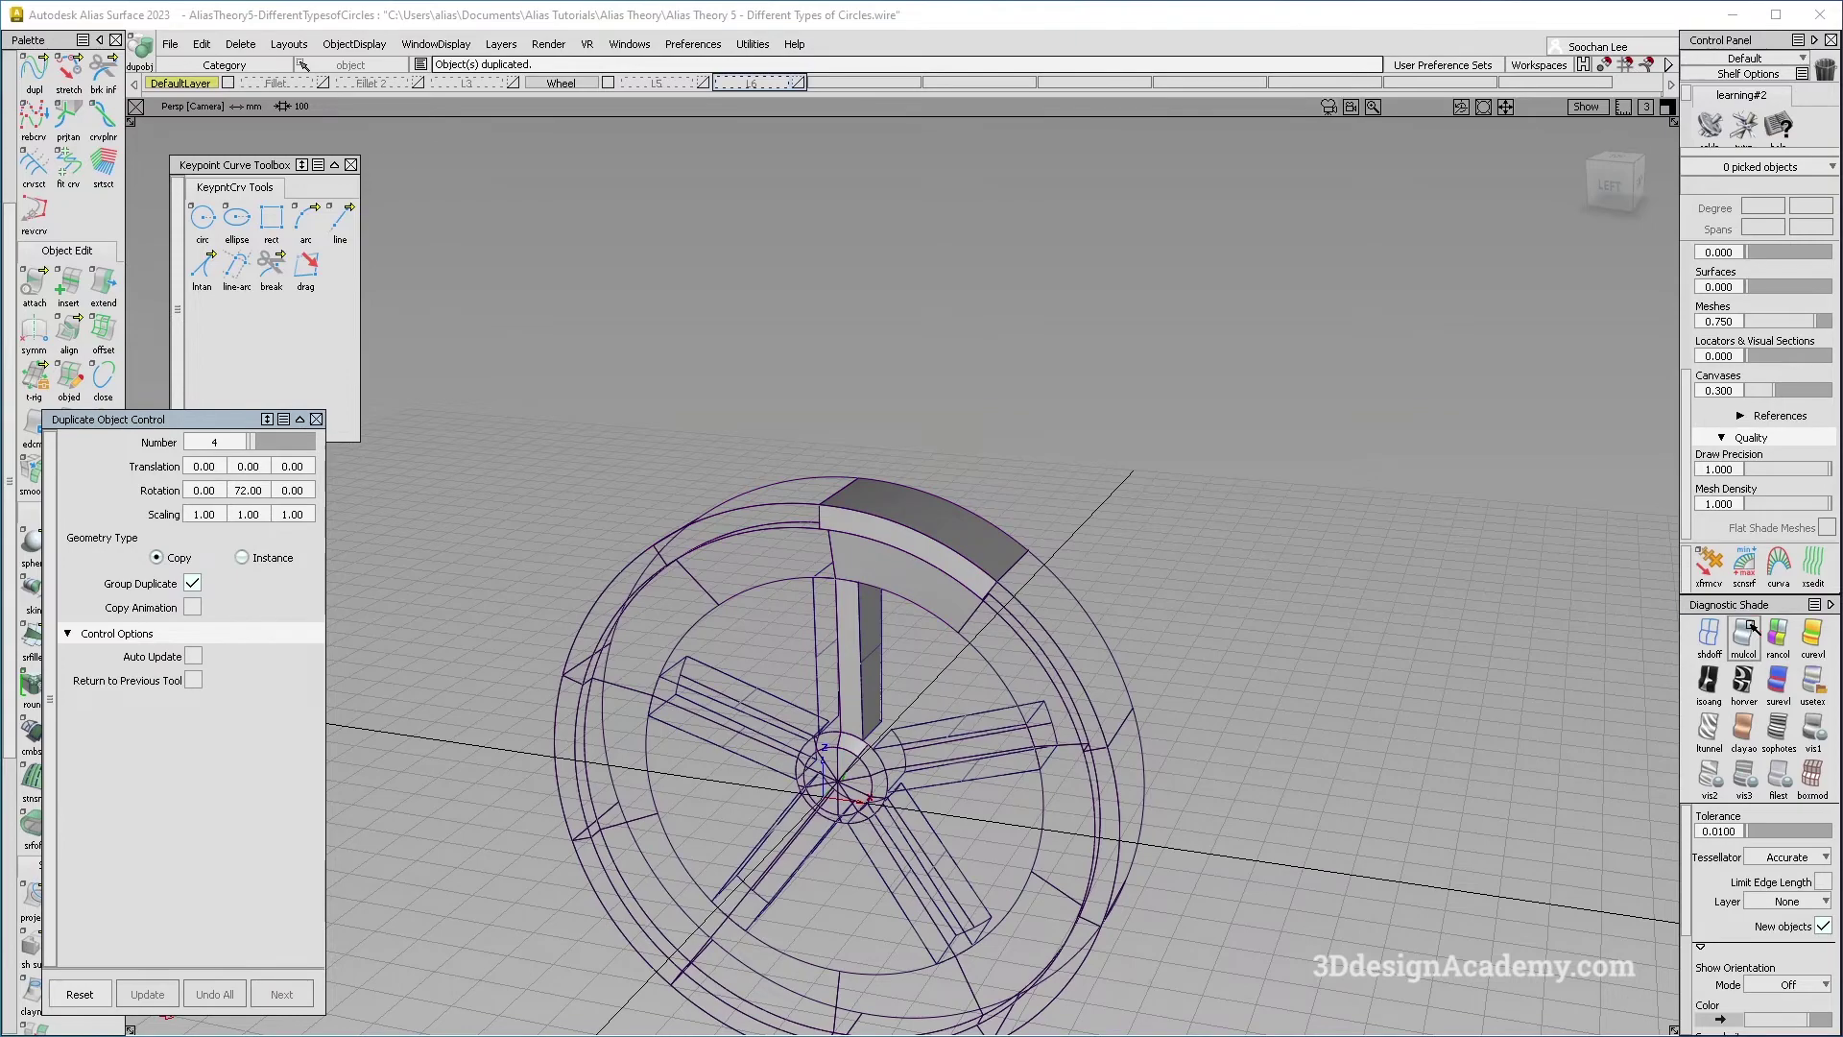
Shade the complete wheel with multi-color shading and examine the seam between adjacent segments on the outer rim.
click(1751, 625)
alt+shift+right_drag(816, 739, 909, 732)
alt+shift+drag(909, 731, 875, 787)
alt+shift+right_drag(875, 787, 887, 752)
alt+shift+drag(887, 752, 1028, 610)
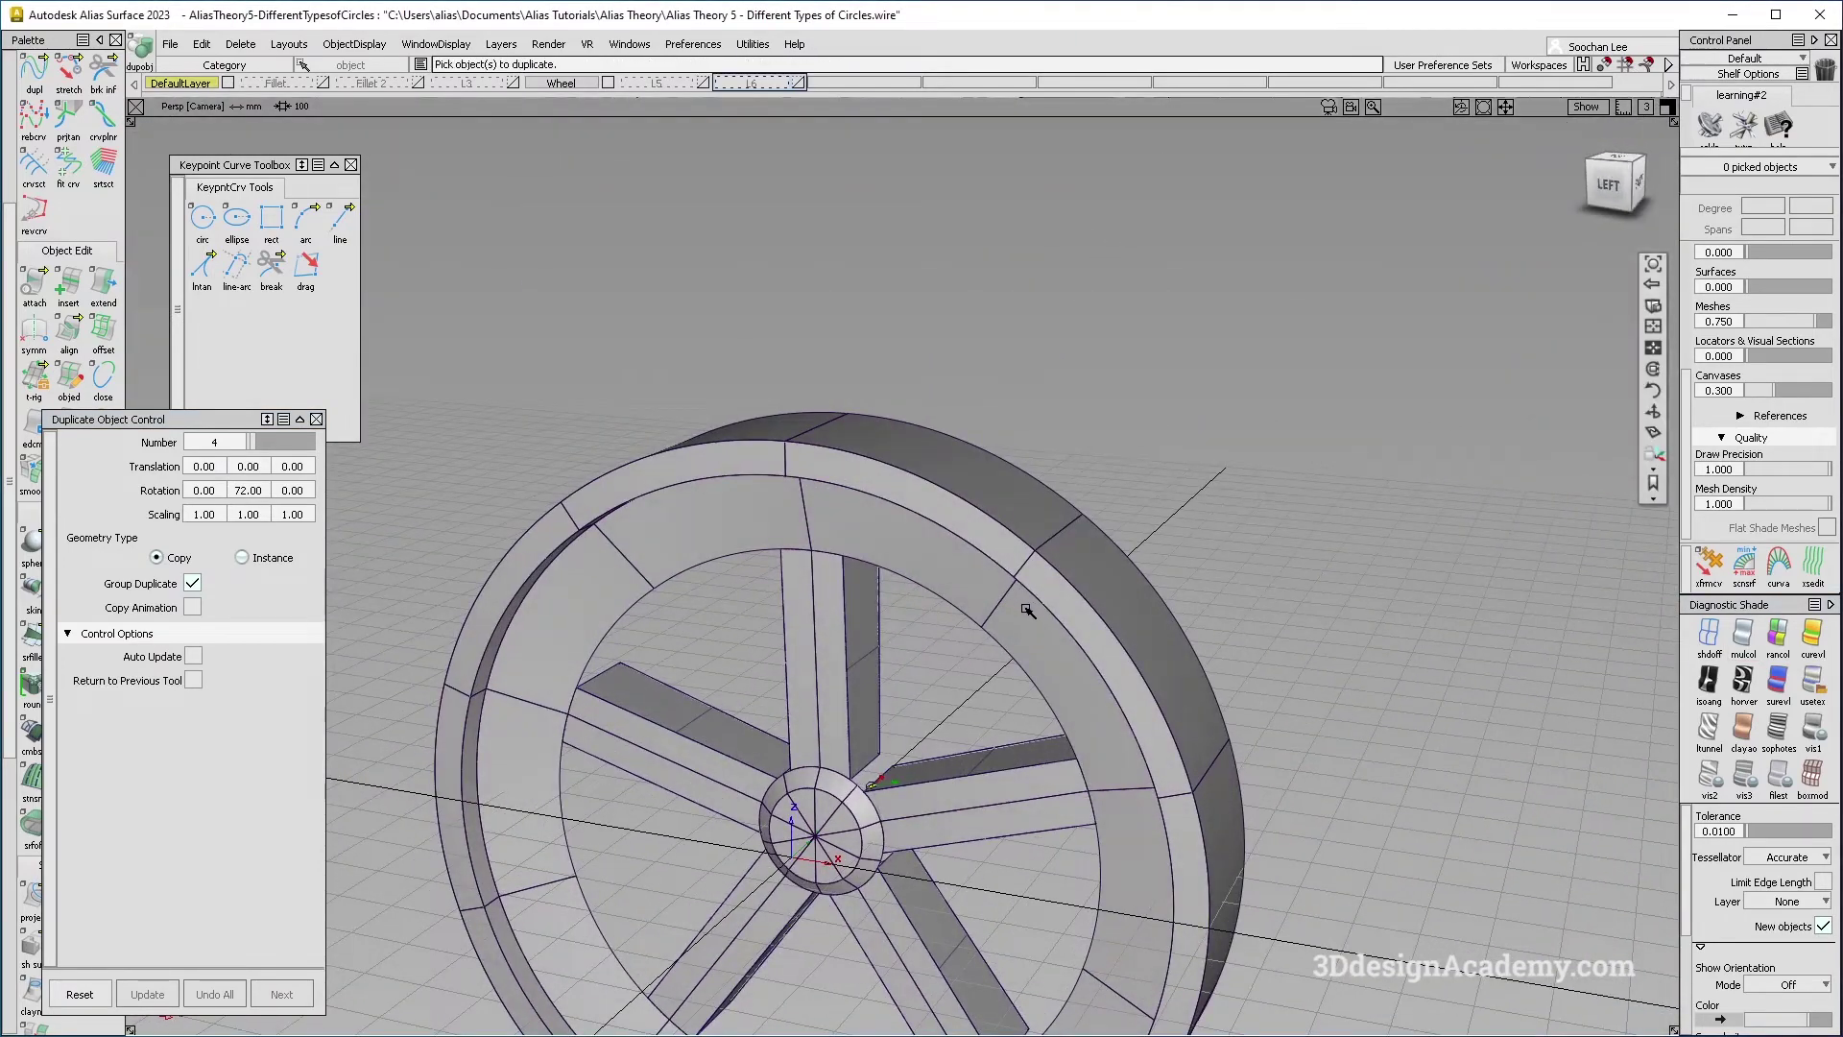
click(1033, 558)
click(1058, 535)
alt+shift+right_drag(1044, 543, 1059, 531)
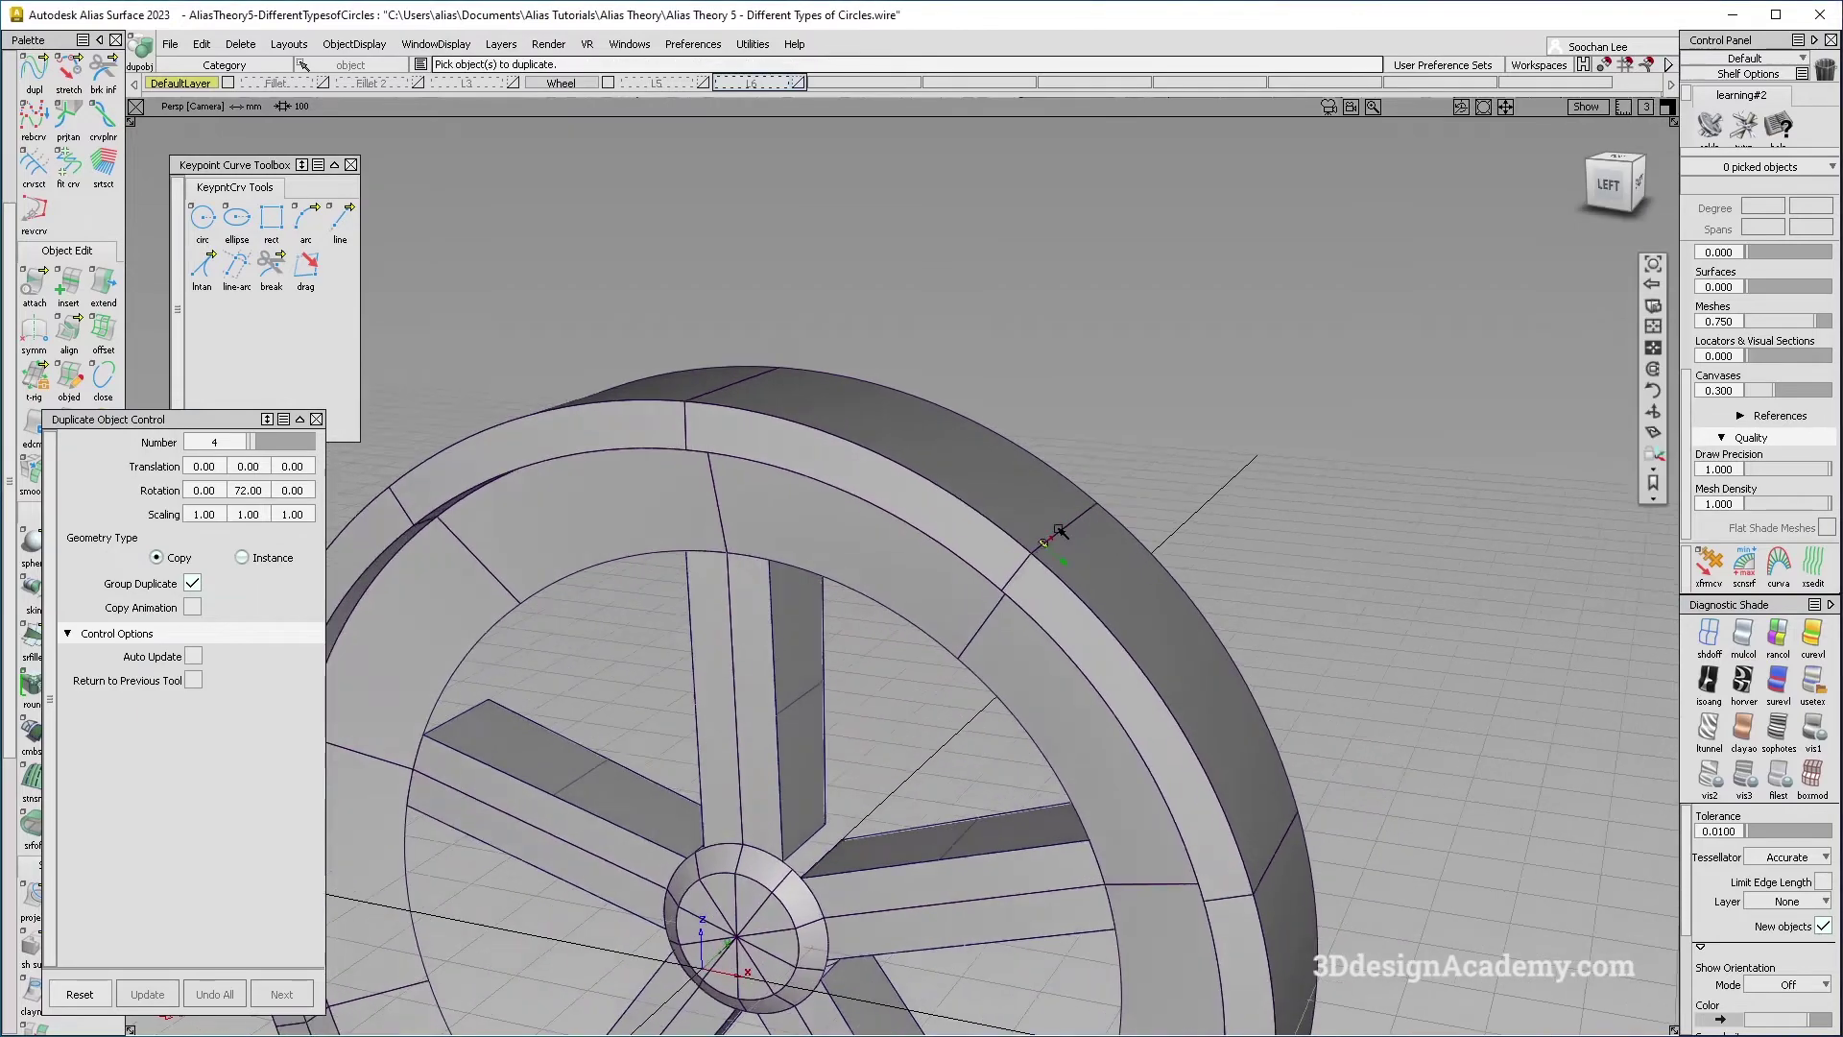
alt+shift+drag(1060, 531, 1061, 521)
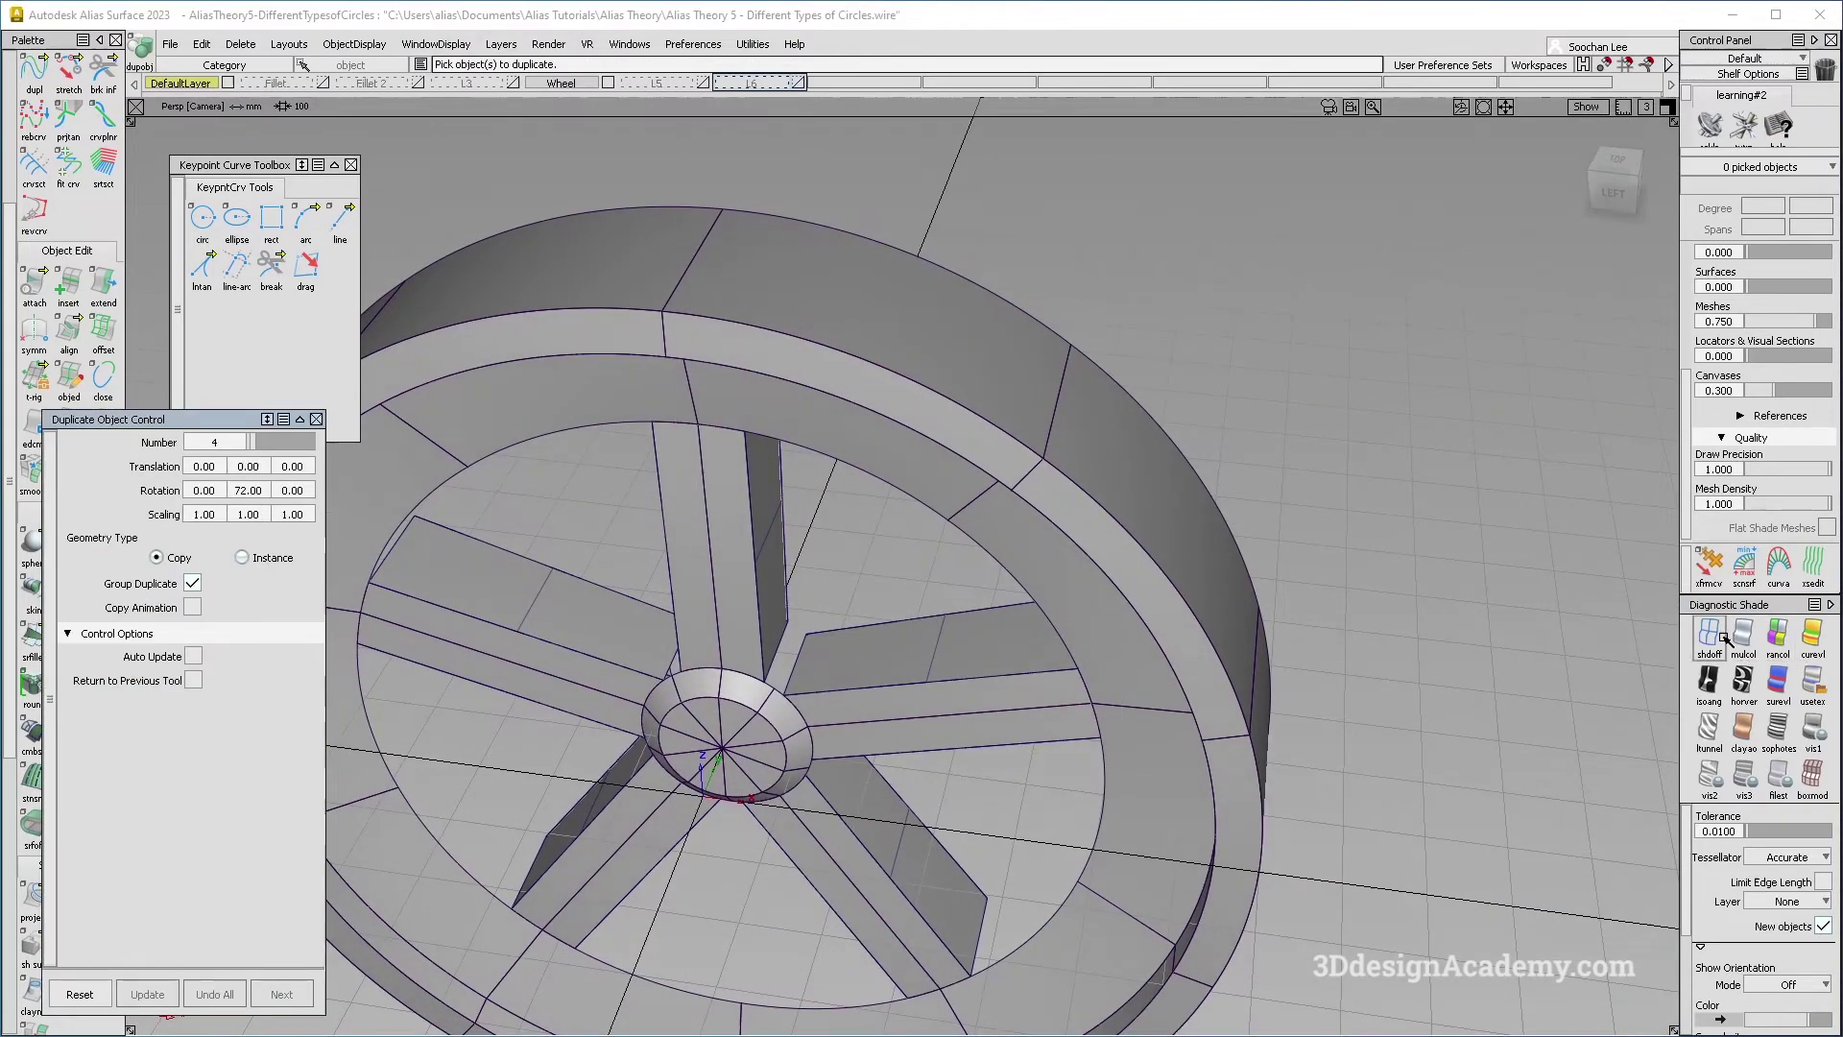
Pick all the wheel's surfaces in wireframe and with multi-color shading to review the full set of segments.
click(1718, 637)
alt+shift+right_drag(1190, 480, 1036, 441)
alt+shift+drag(1037, 441, 951, 422)
ctrl+shift+drag(612, 336, 603, 427)
mouse_move(501, 233)
mouse_down()
mouse_move(568, 320)
mouse_move(1398, 873)
mouse_up()
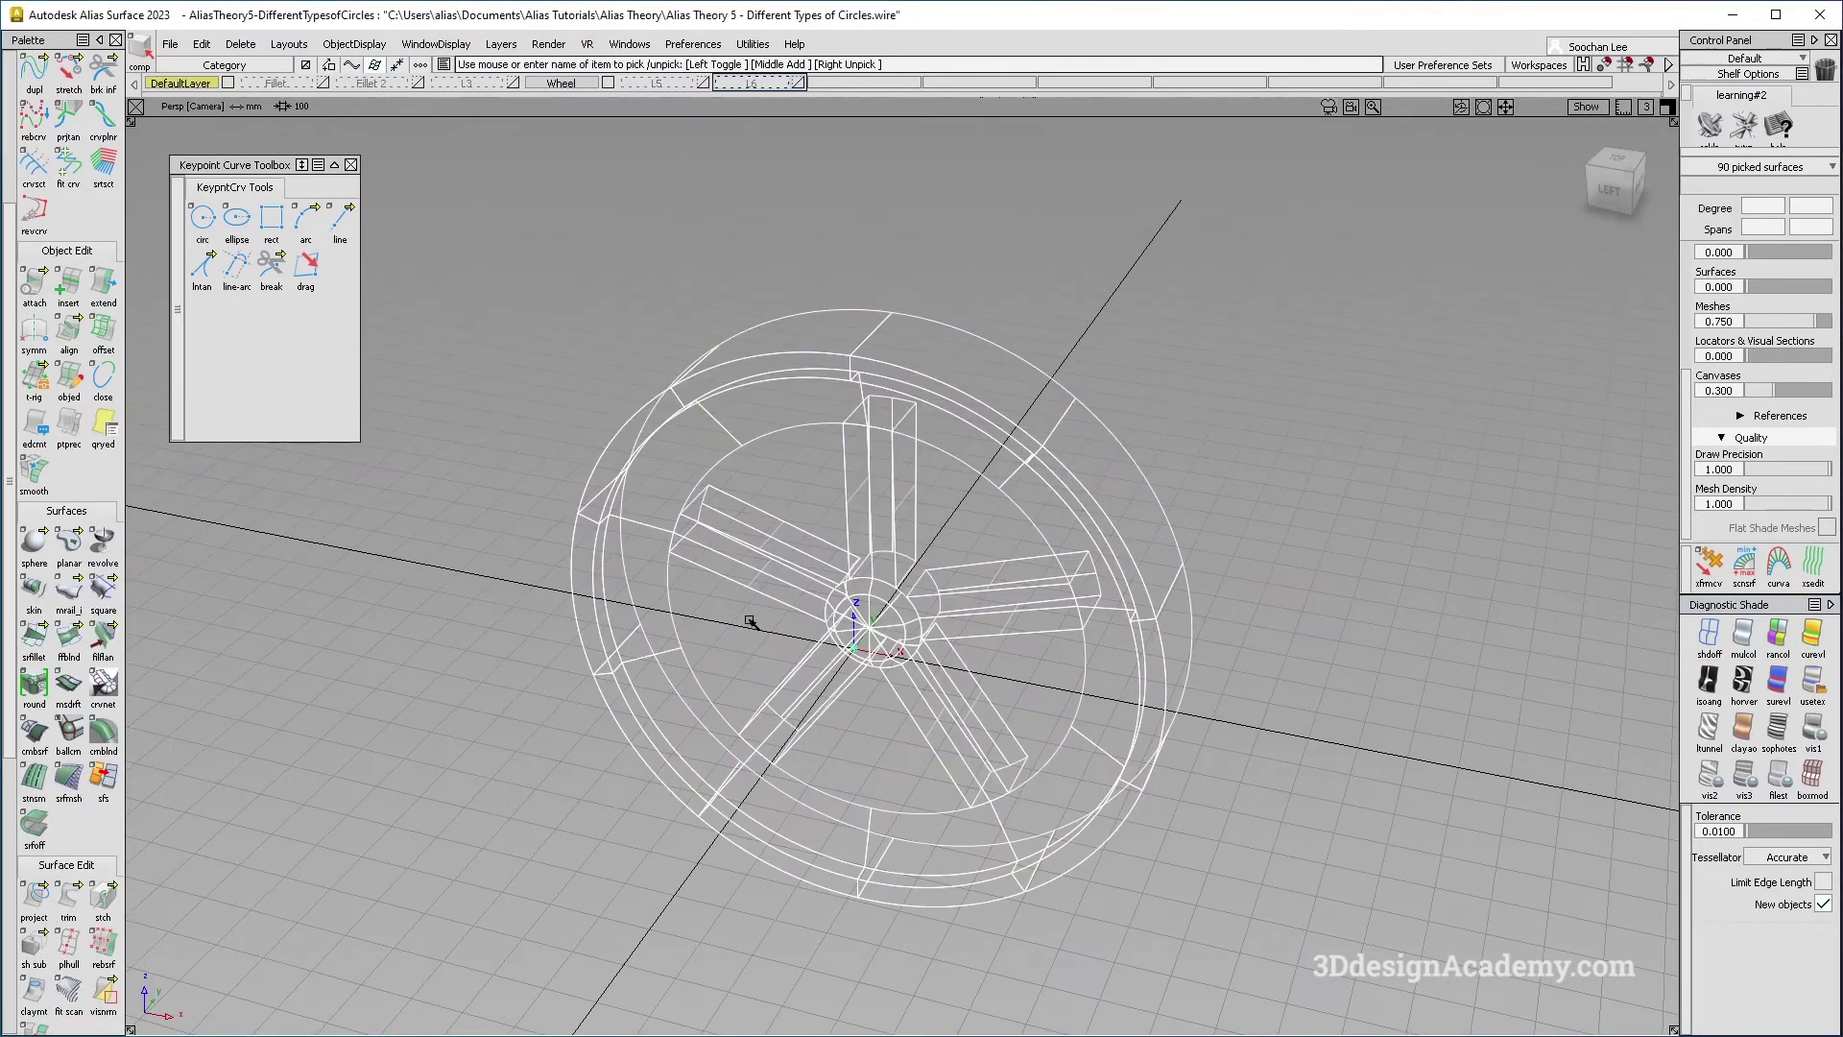
alt+shift+drag(871, 621, 1051, 438)
click(1277, 518)
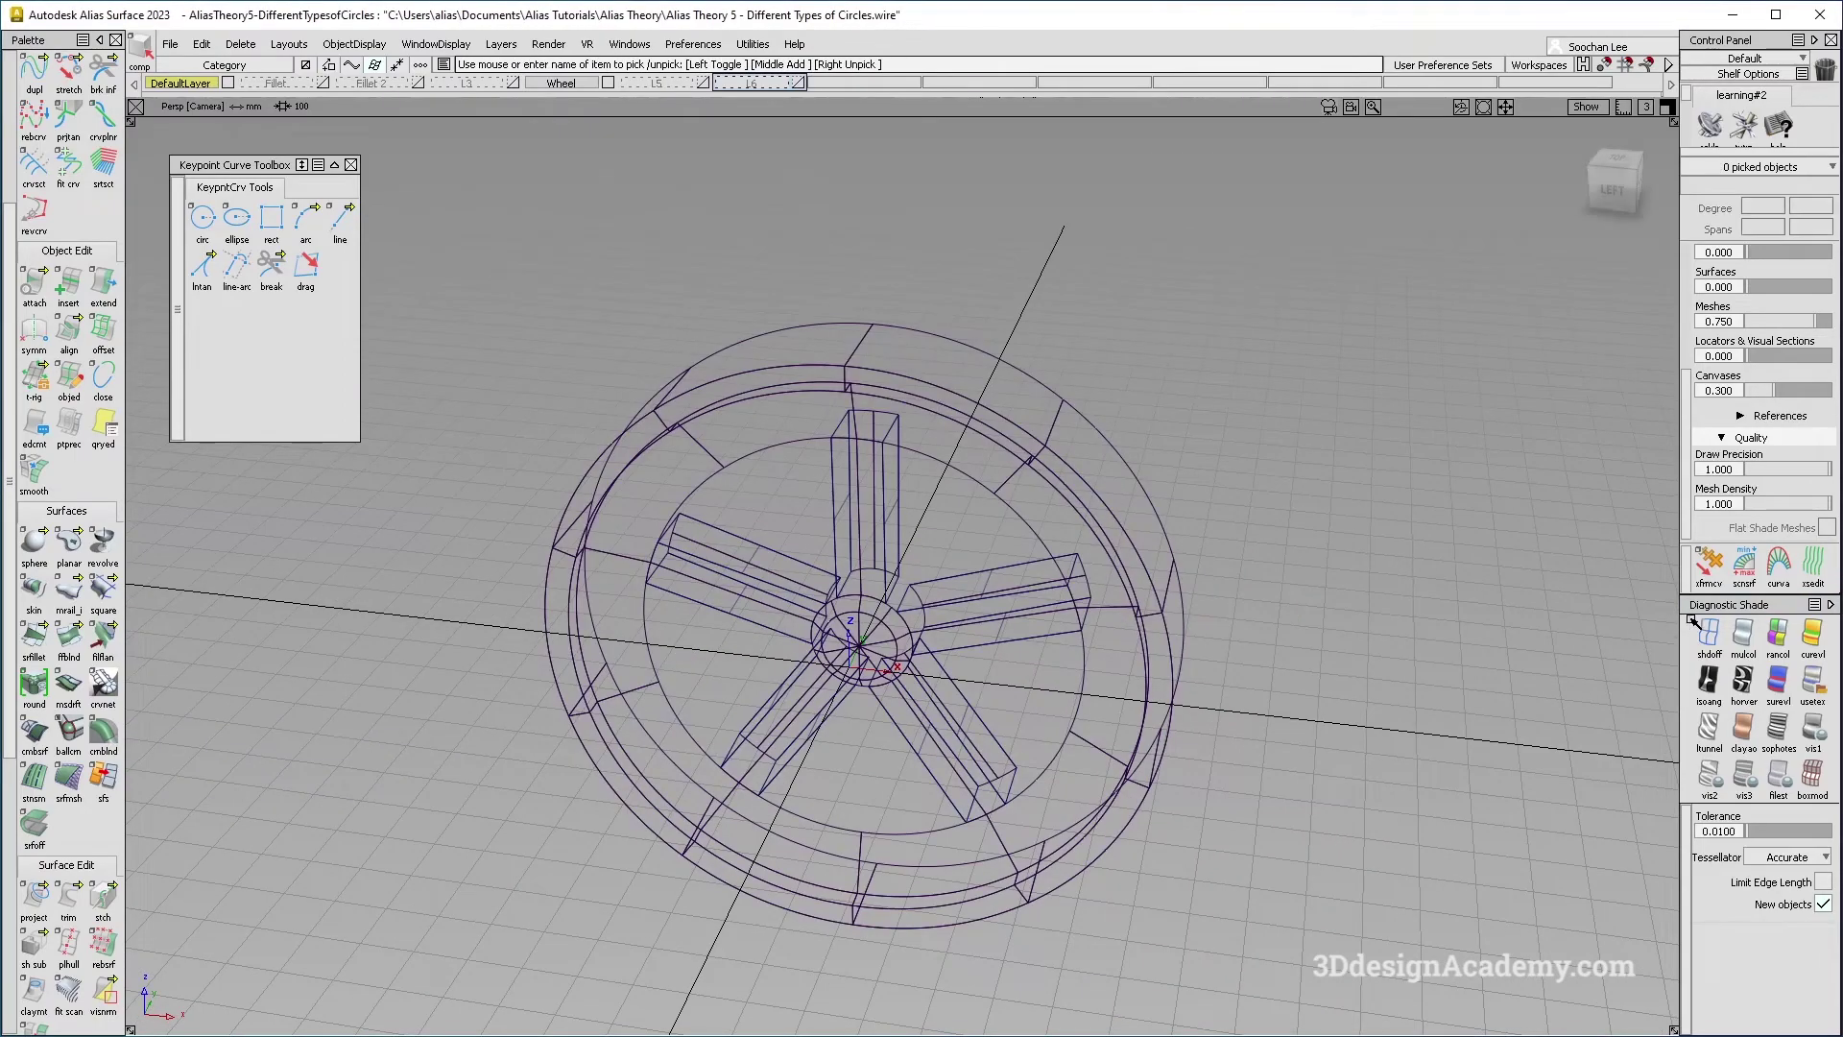
click(1743, 635)
alt+shift+drag(864, 638, 1133, 352)
drag(542, 935, 543, 935)
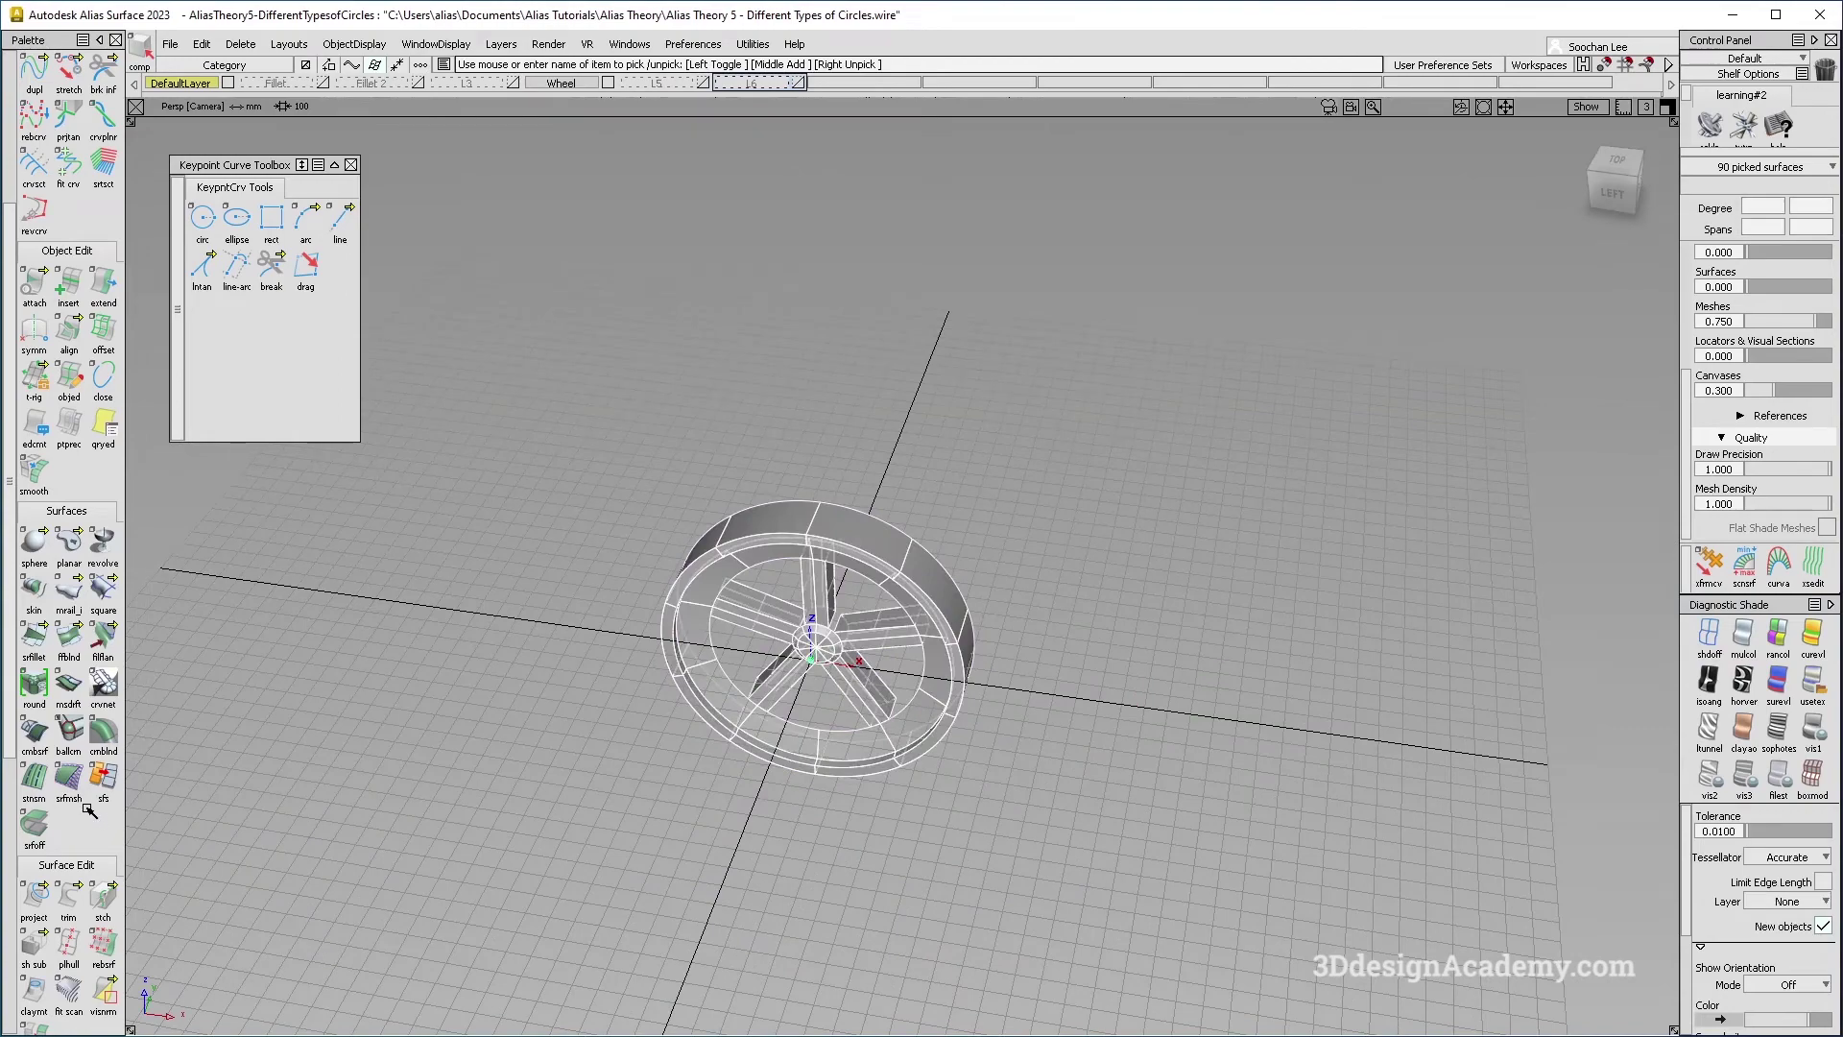
Try a surface continuity check on the outer rim's seam edge and undo it.
scroll(57, 768, down, 2)
drag(9, 693, 142, 720)
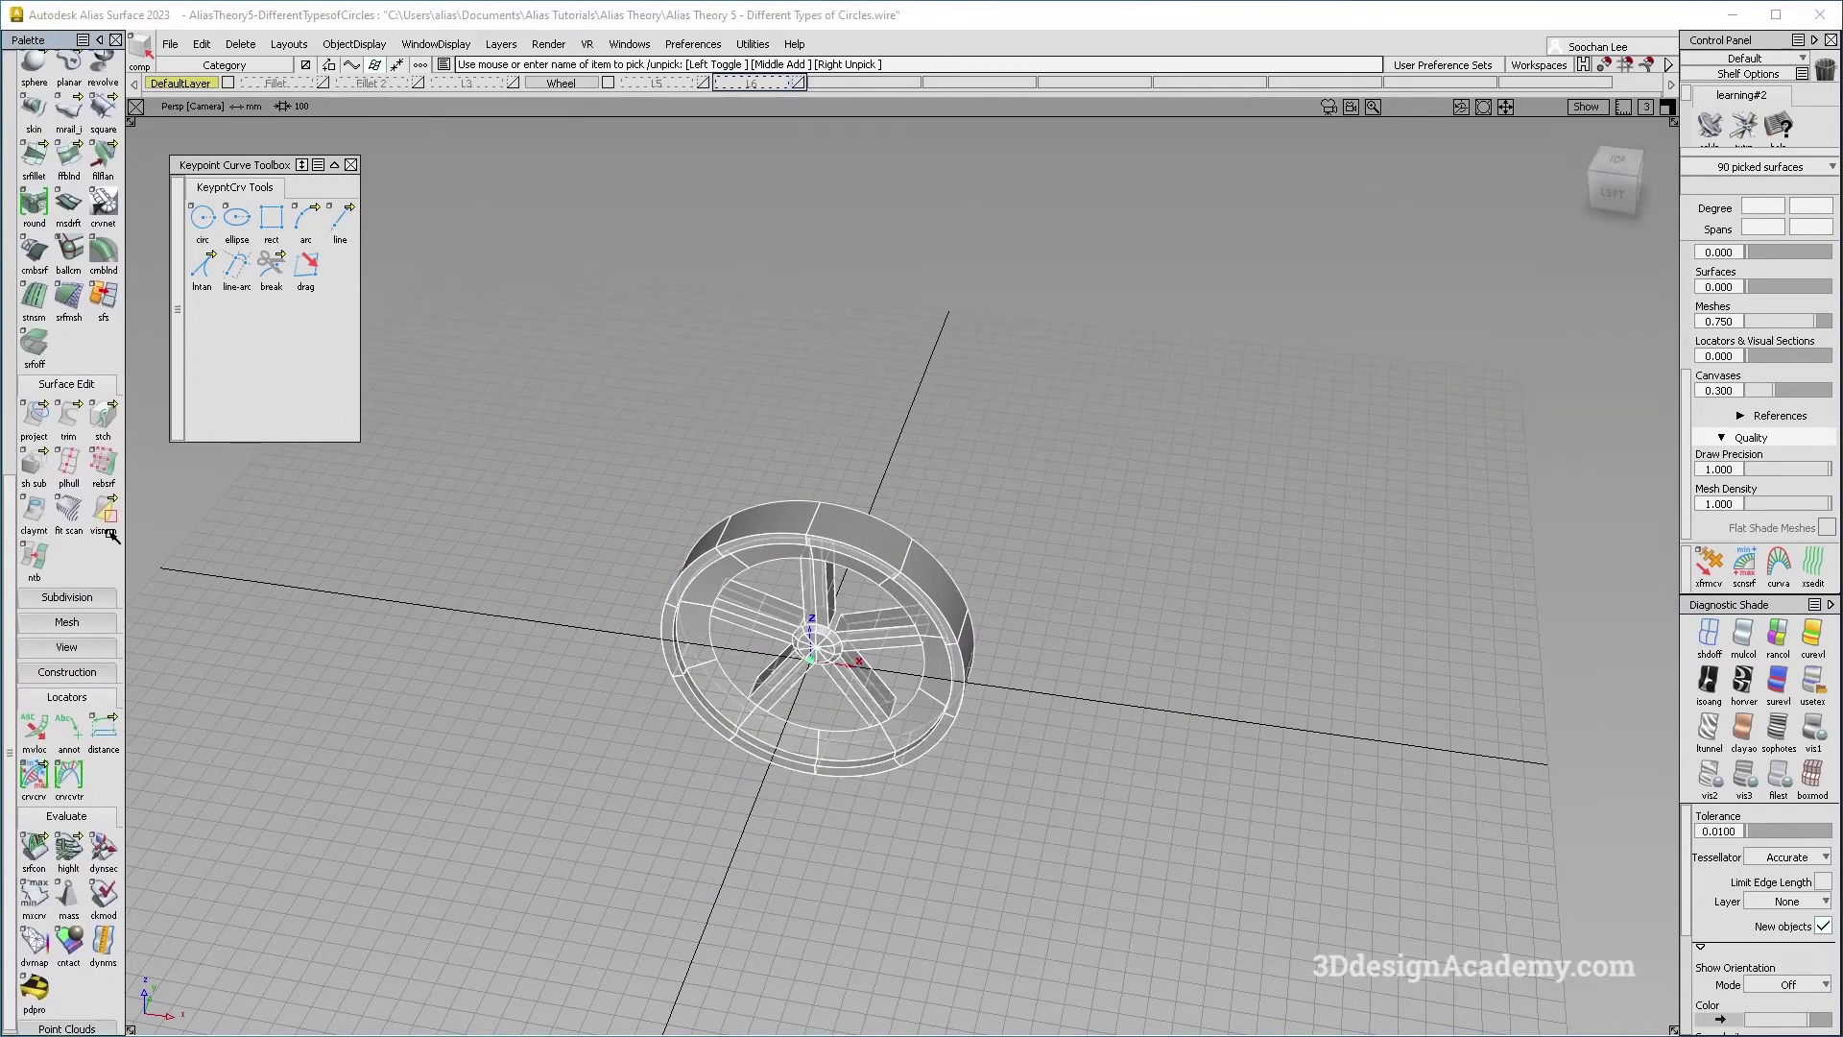
click(33, 844)
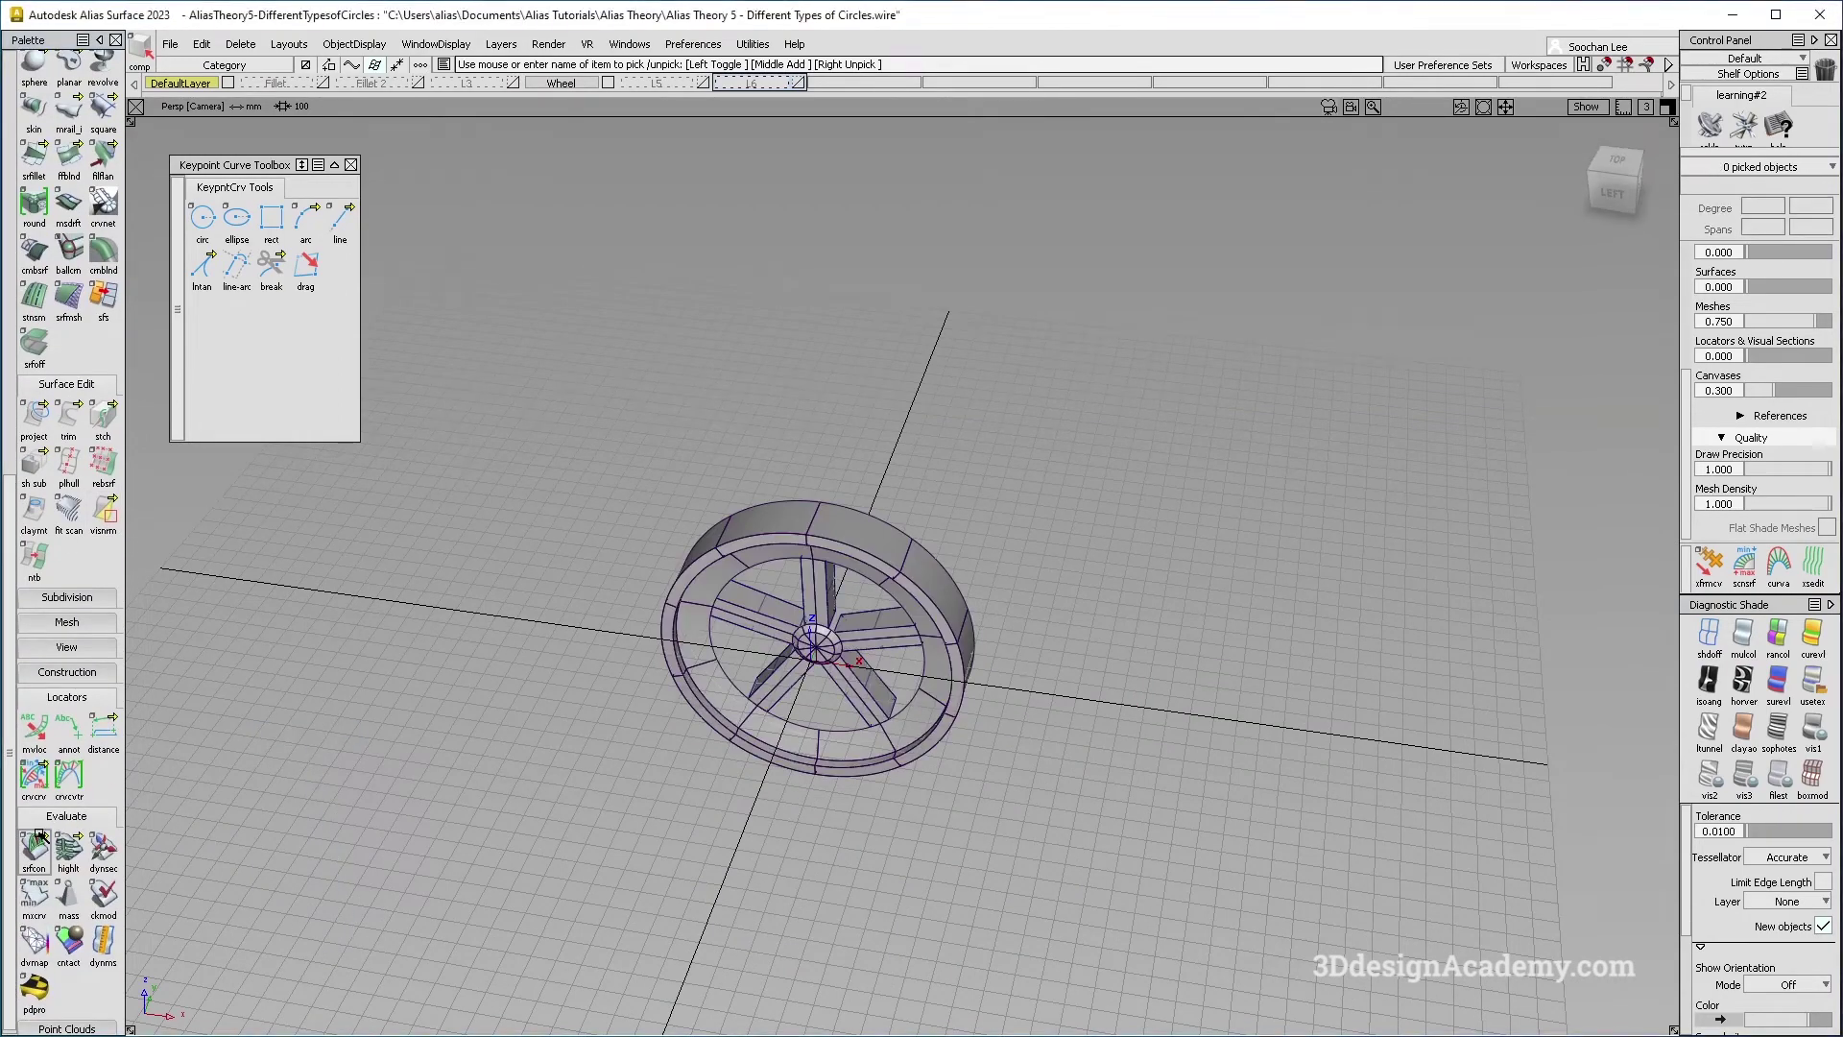
click(910, 557)
alt+shift+right_drag(910, 557, 1127, 523)
alt+shift+drag(1128, 523, 1077, 720)
key(ctrl+z)
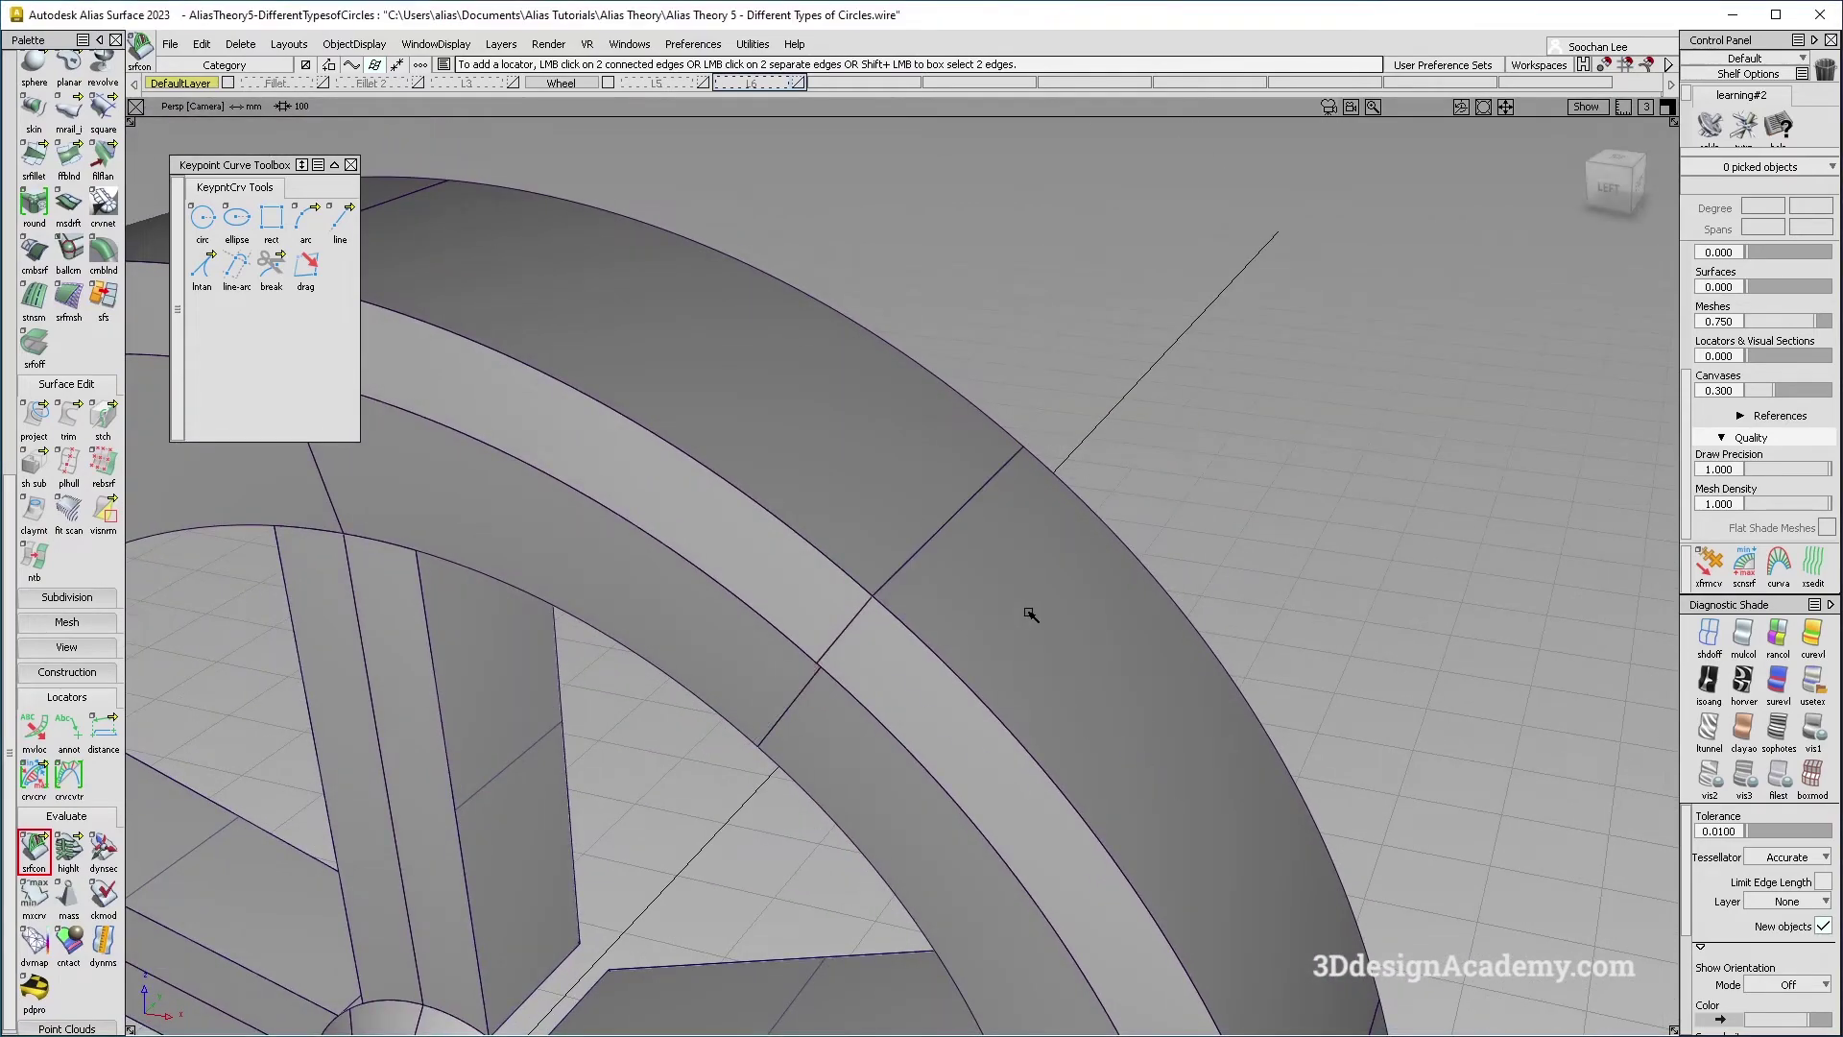
Shade the wheel with the Showroom texture map and check G2 curvature continuity, spaced per span, across the outer rim's seam.
alt+shift+right_drag(1031, 560, 1016, 579)
click(1814, 687)
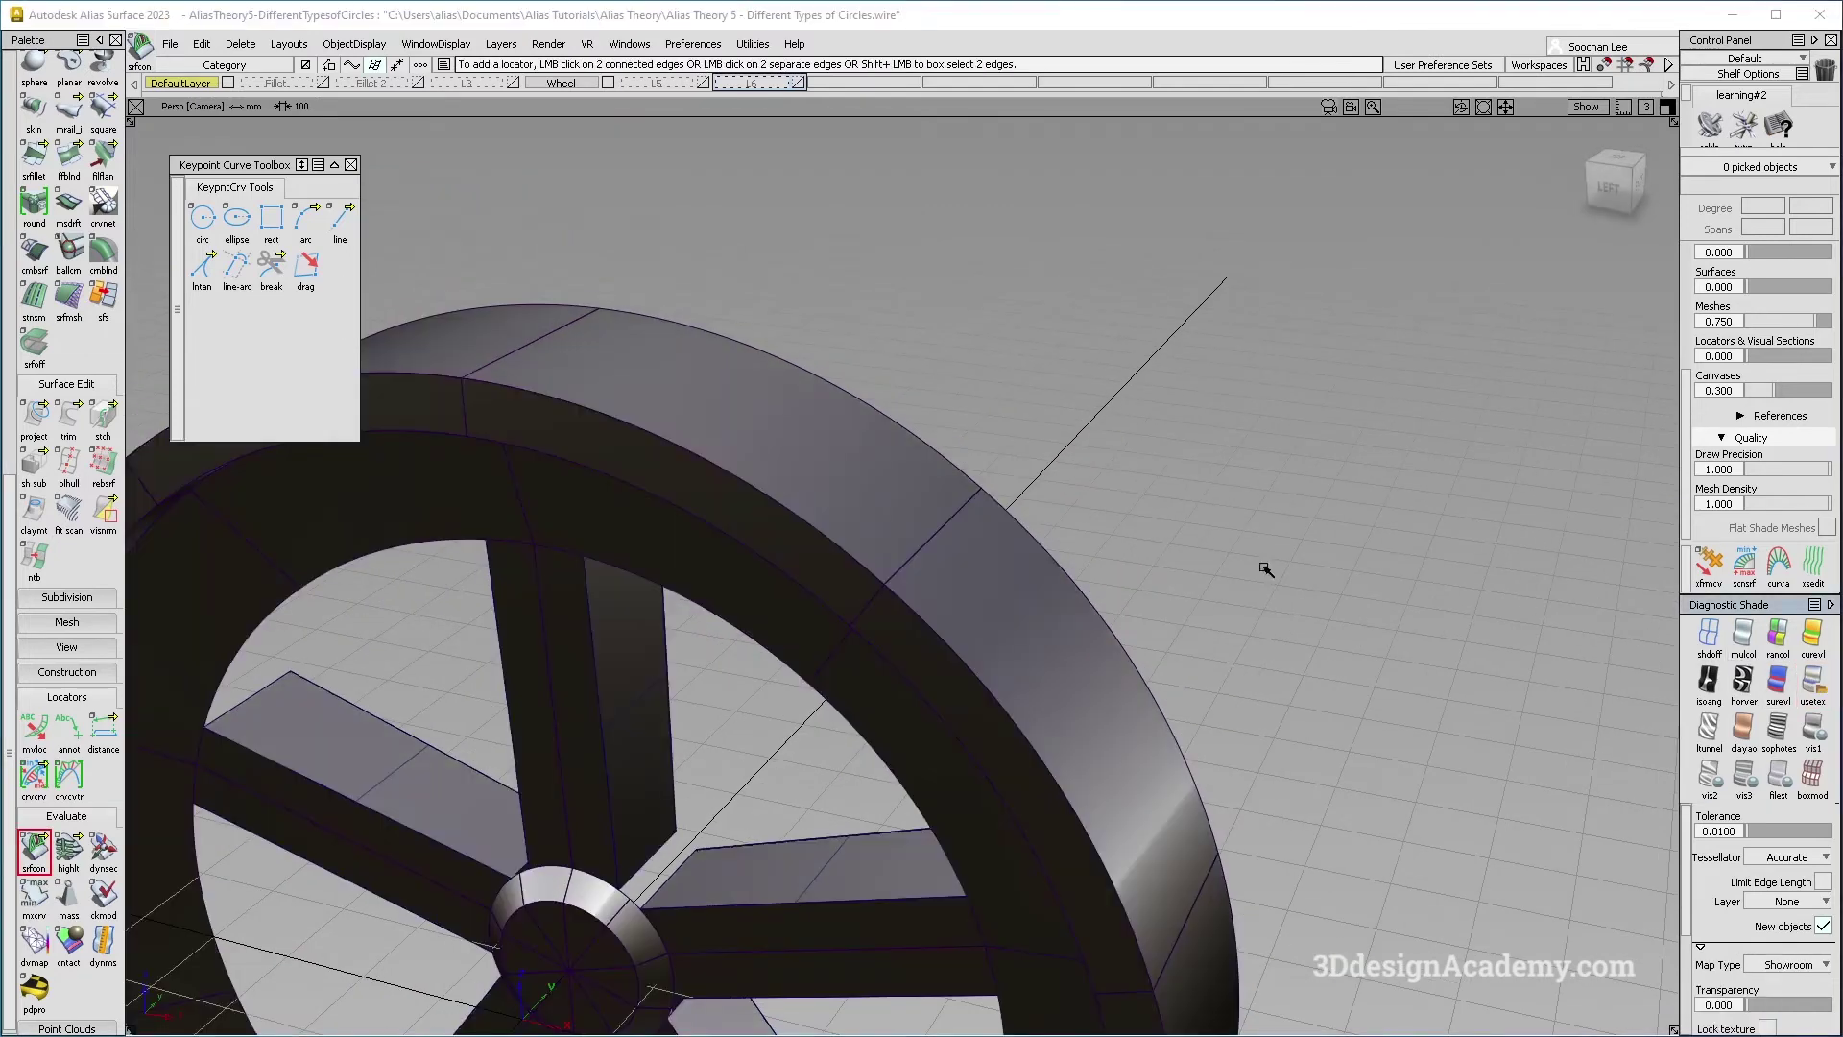
double_click(34, 846)
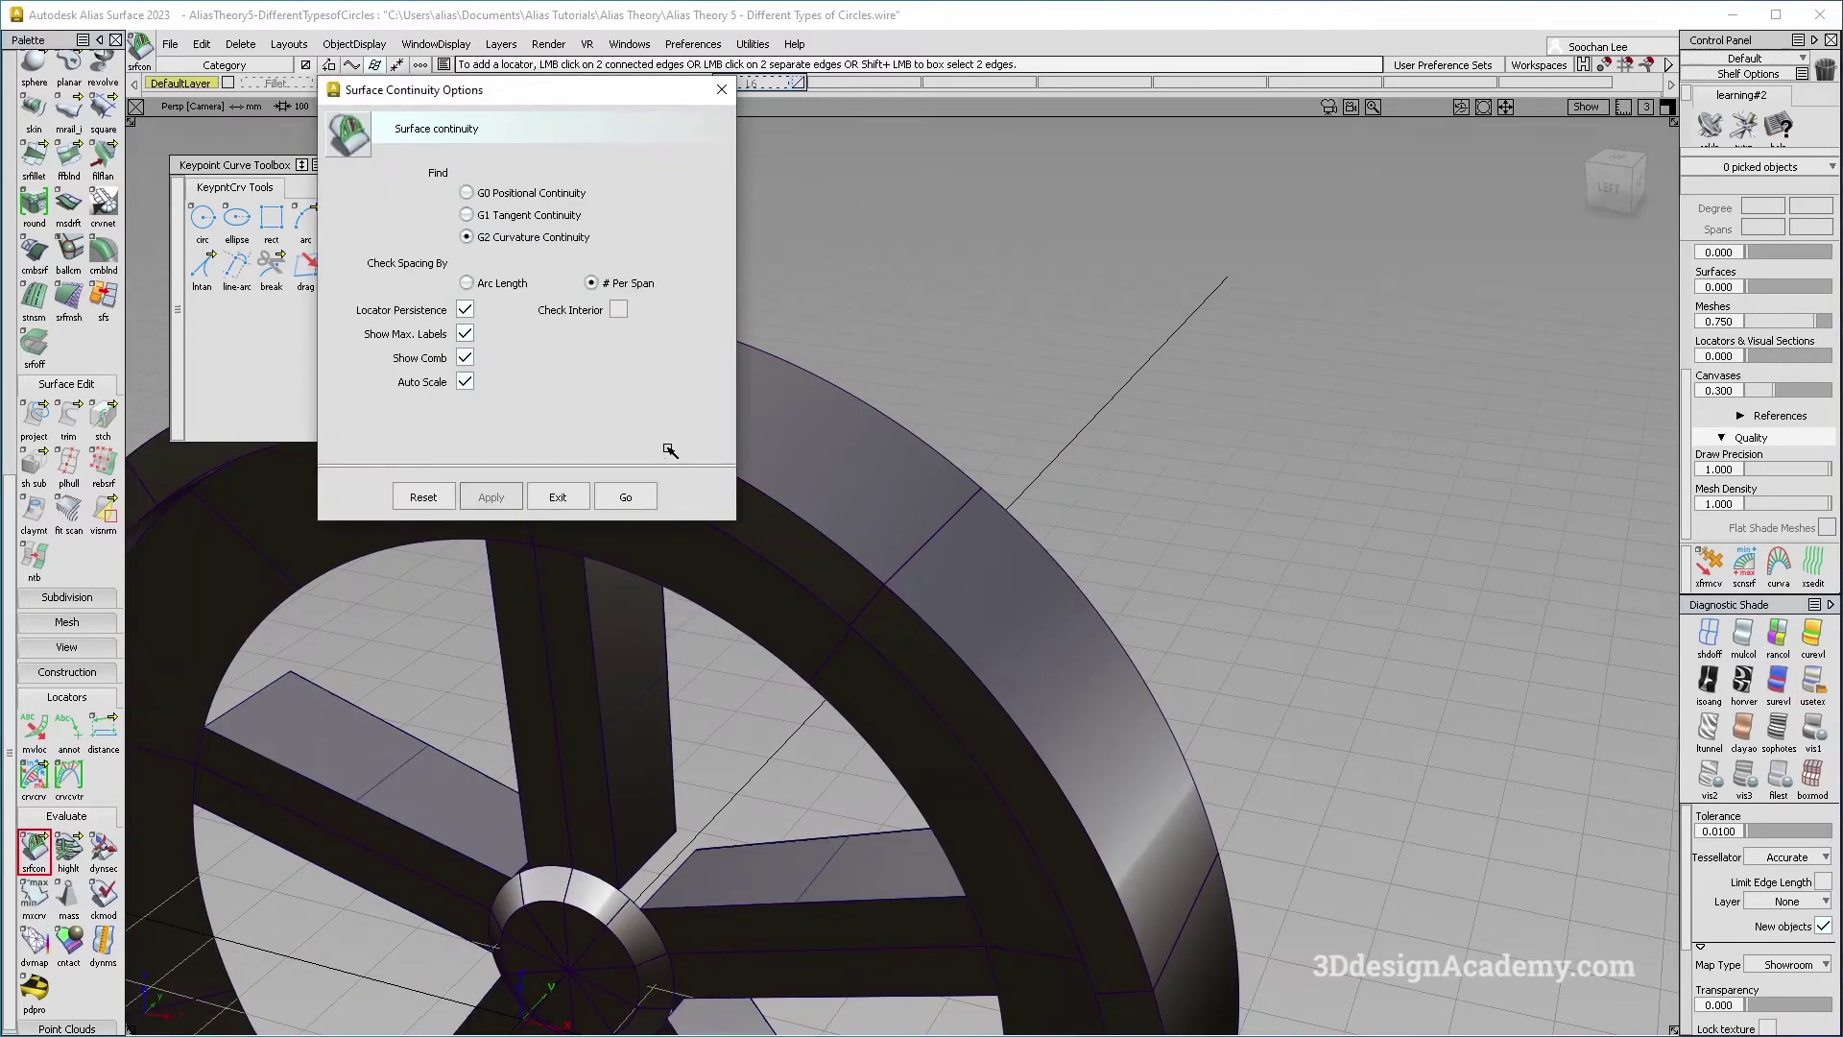
click(634, 491)
click(953, 519)
alt+shift+drag(962, 521, 984, 597)
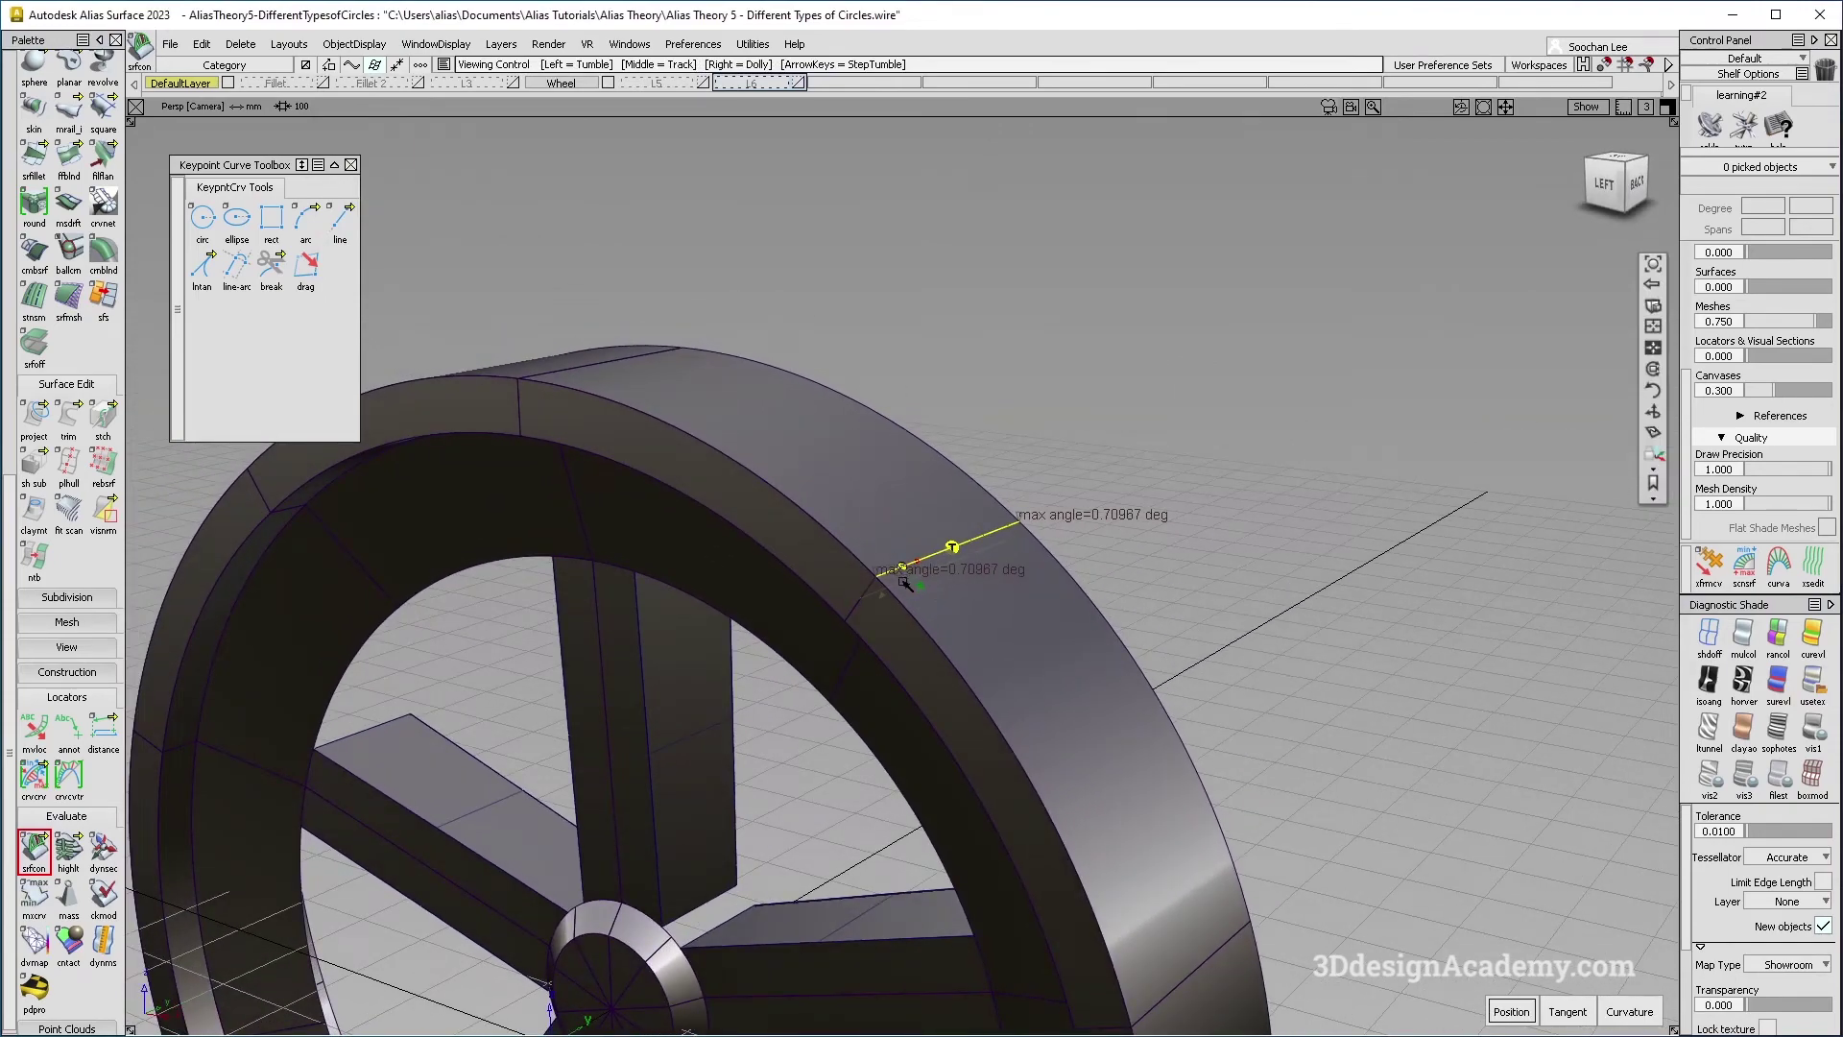
alt+shift+drag(1100, 520, 1078, 734)
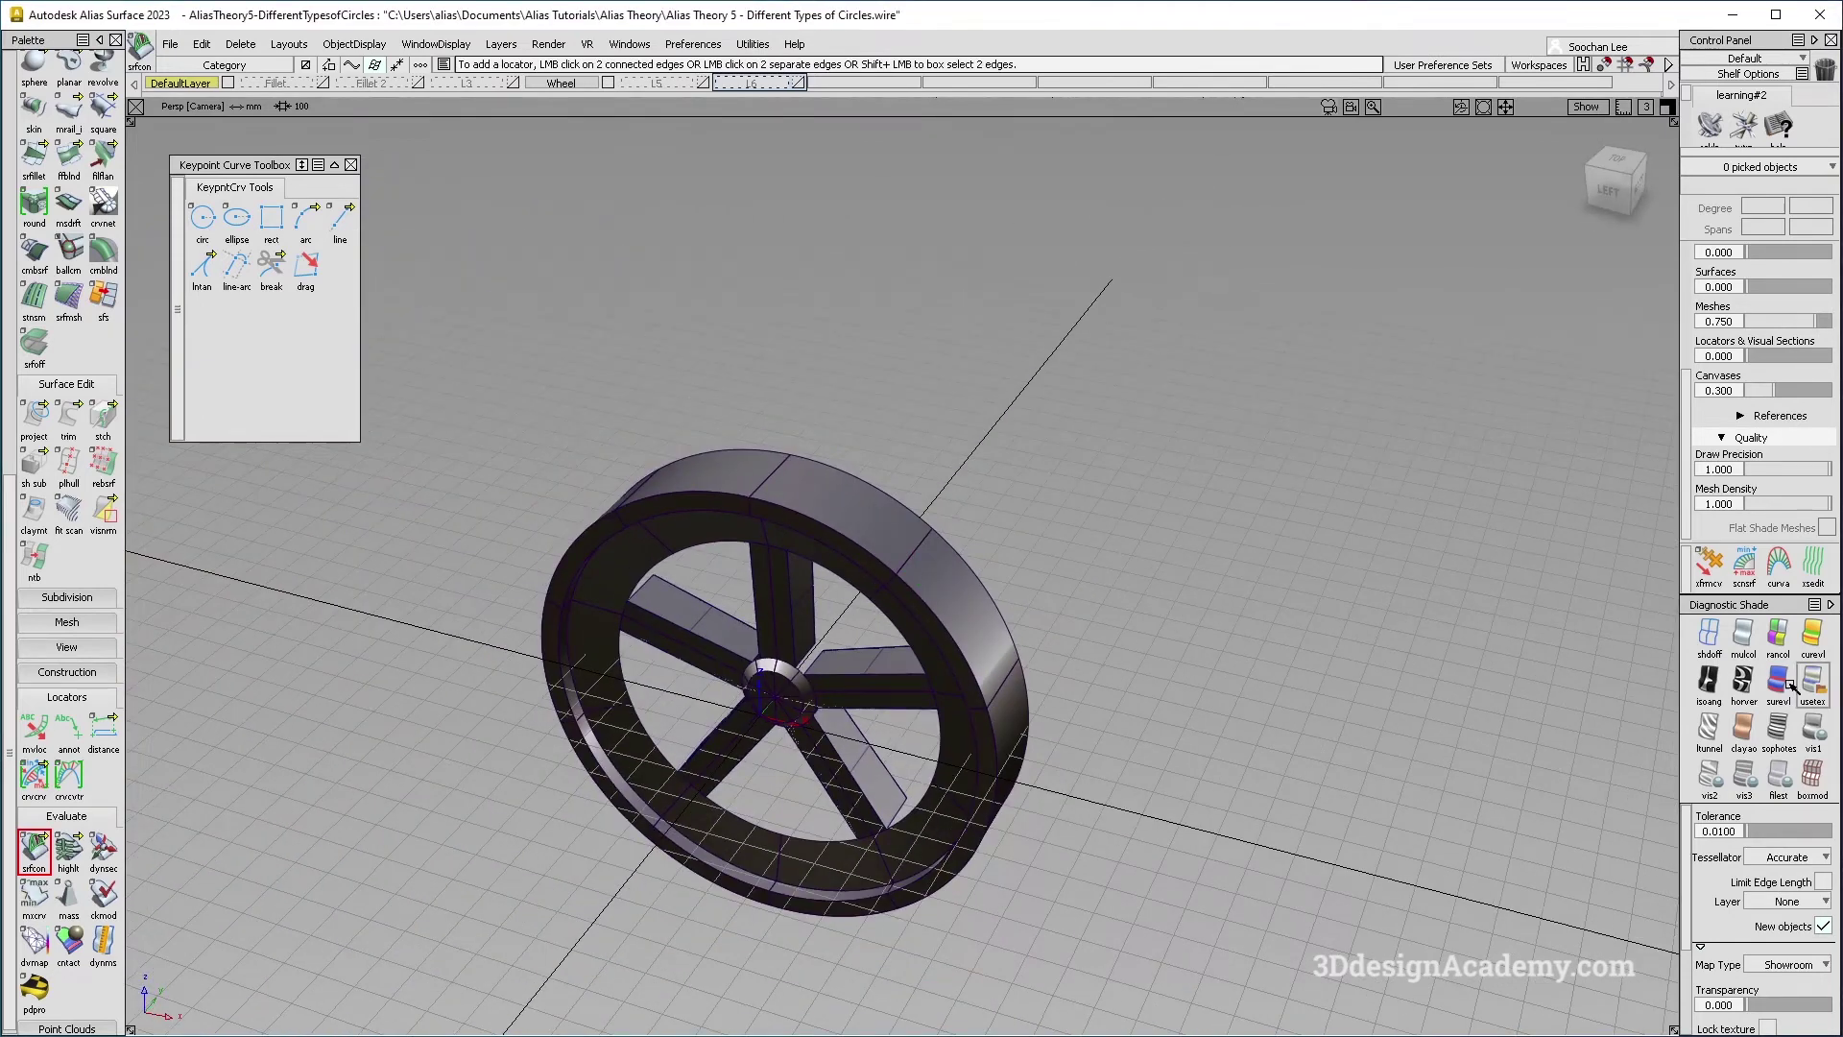
Turn off shading, stitch all the wheel's surfaces into a shell and inspect its boundary edges.
click(1710, 634)
ctrl+shift+drag(1200, 395, 989, 754)
drag(1226, 356, 203, 1030)
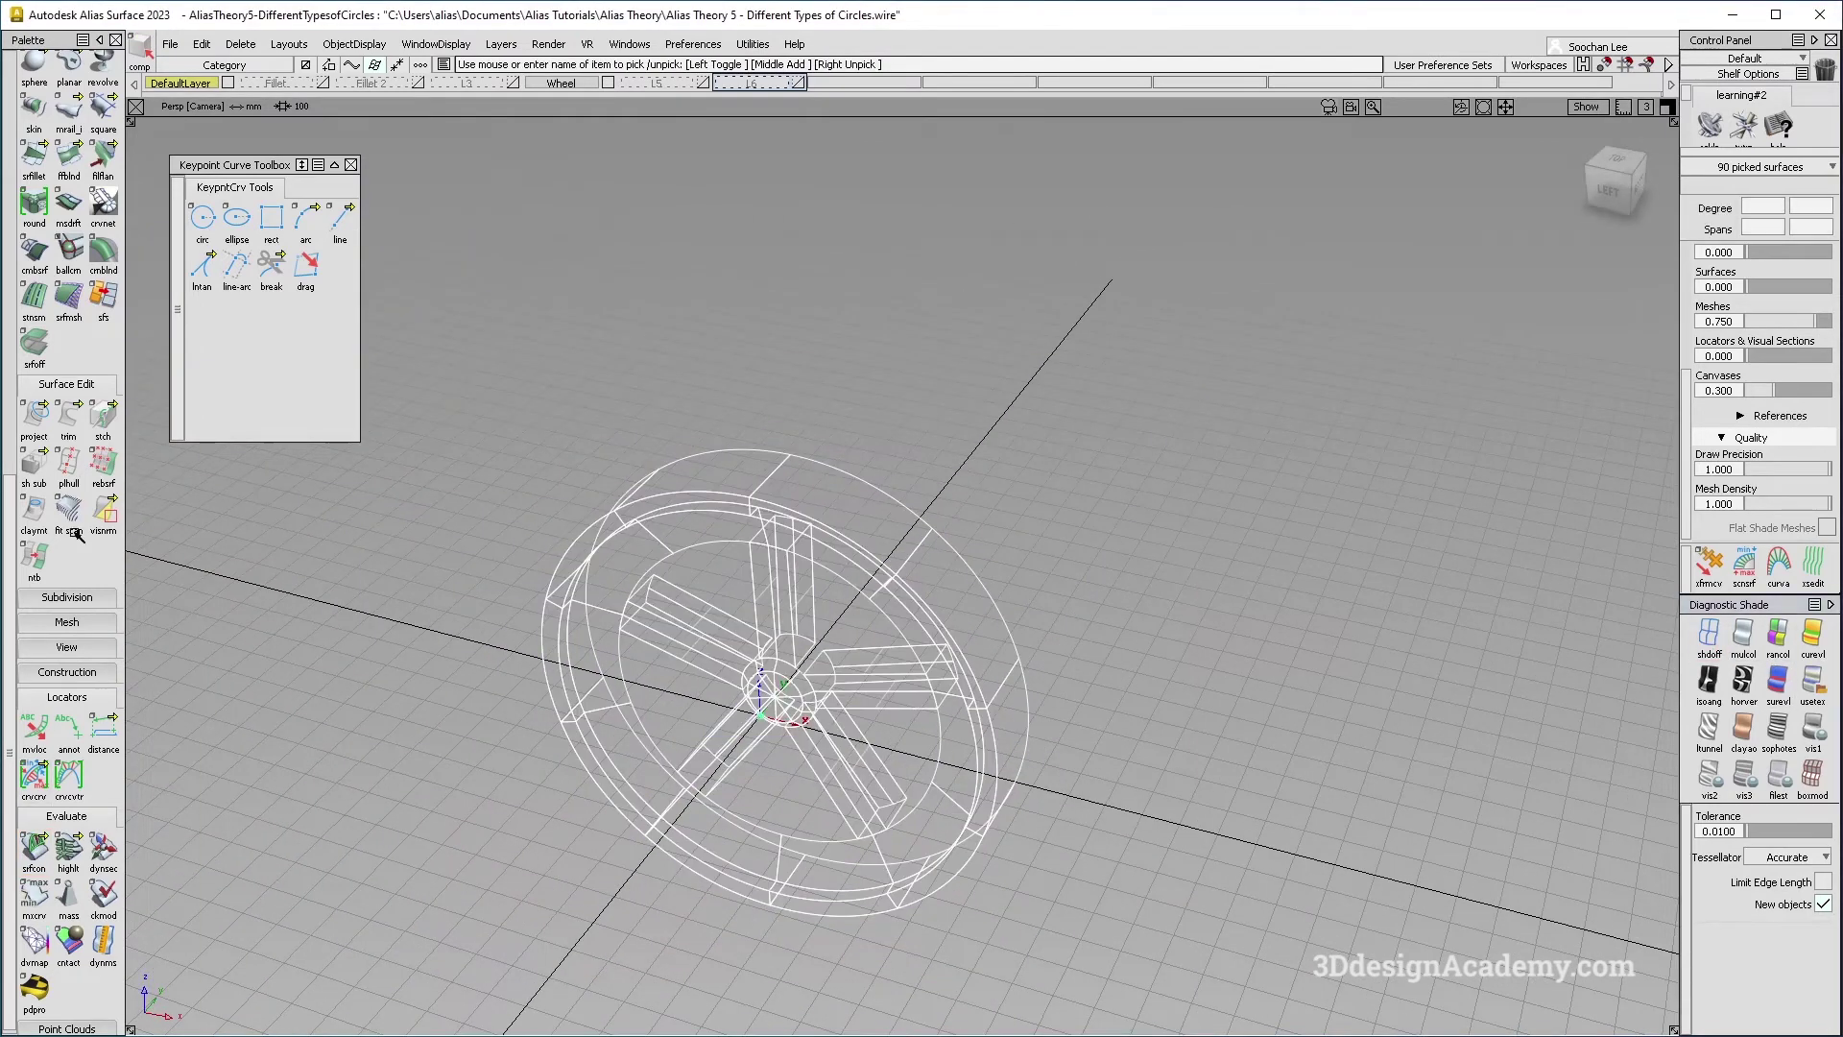
click(105, 428)
alt+shift+right_drag(902, 605, 804, 563)
alt+shift+drag(804, 563, 895, 542)
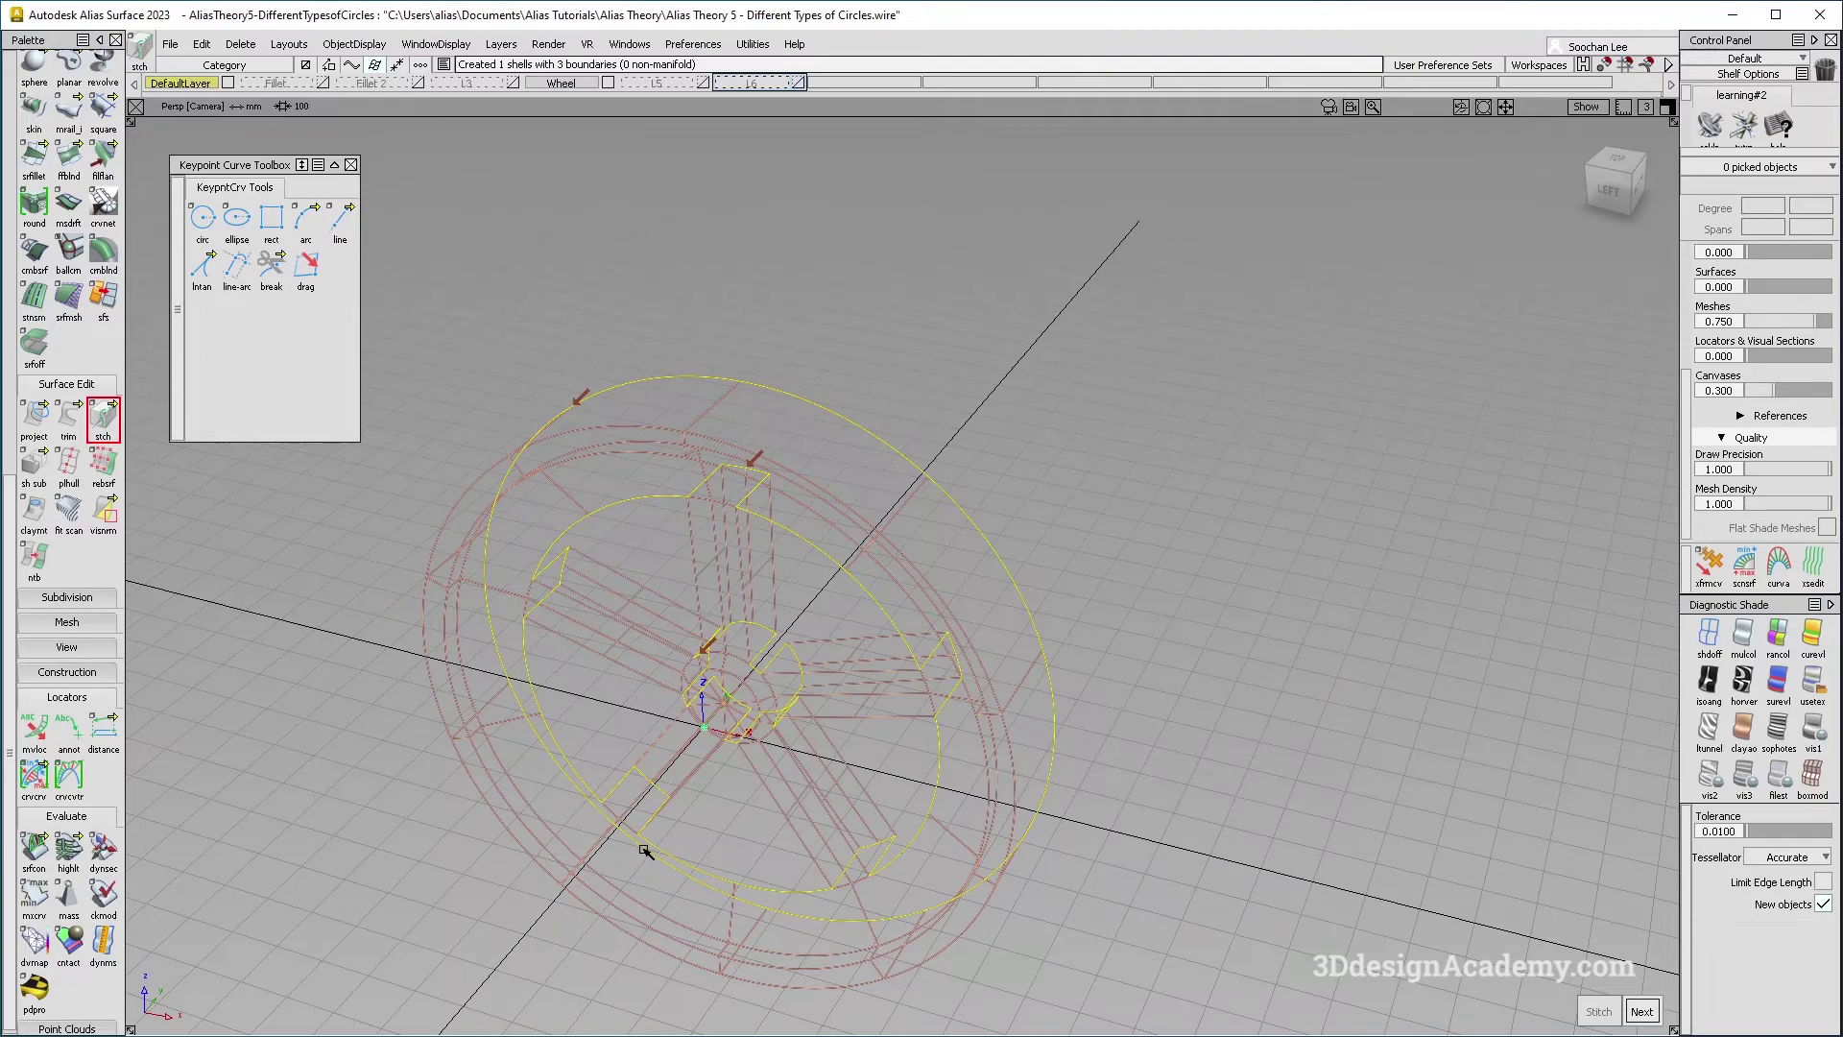
alt+shift+right_drag(712, 666, 635, 591)
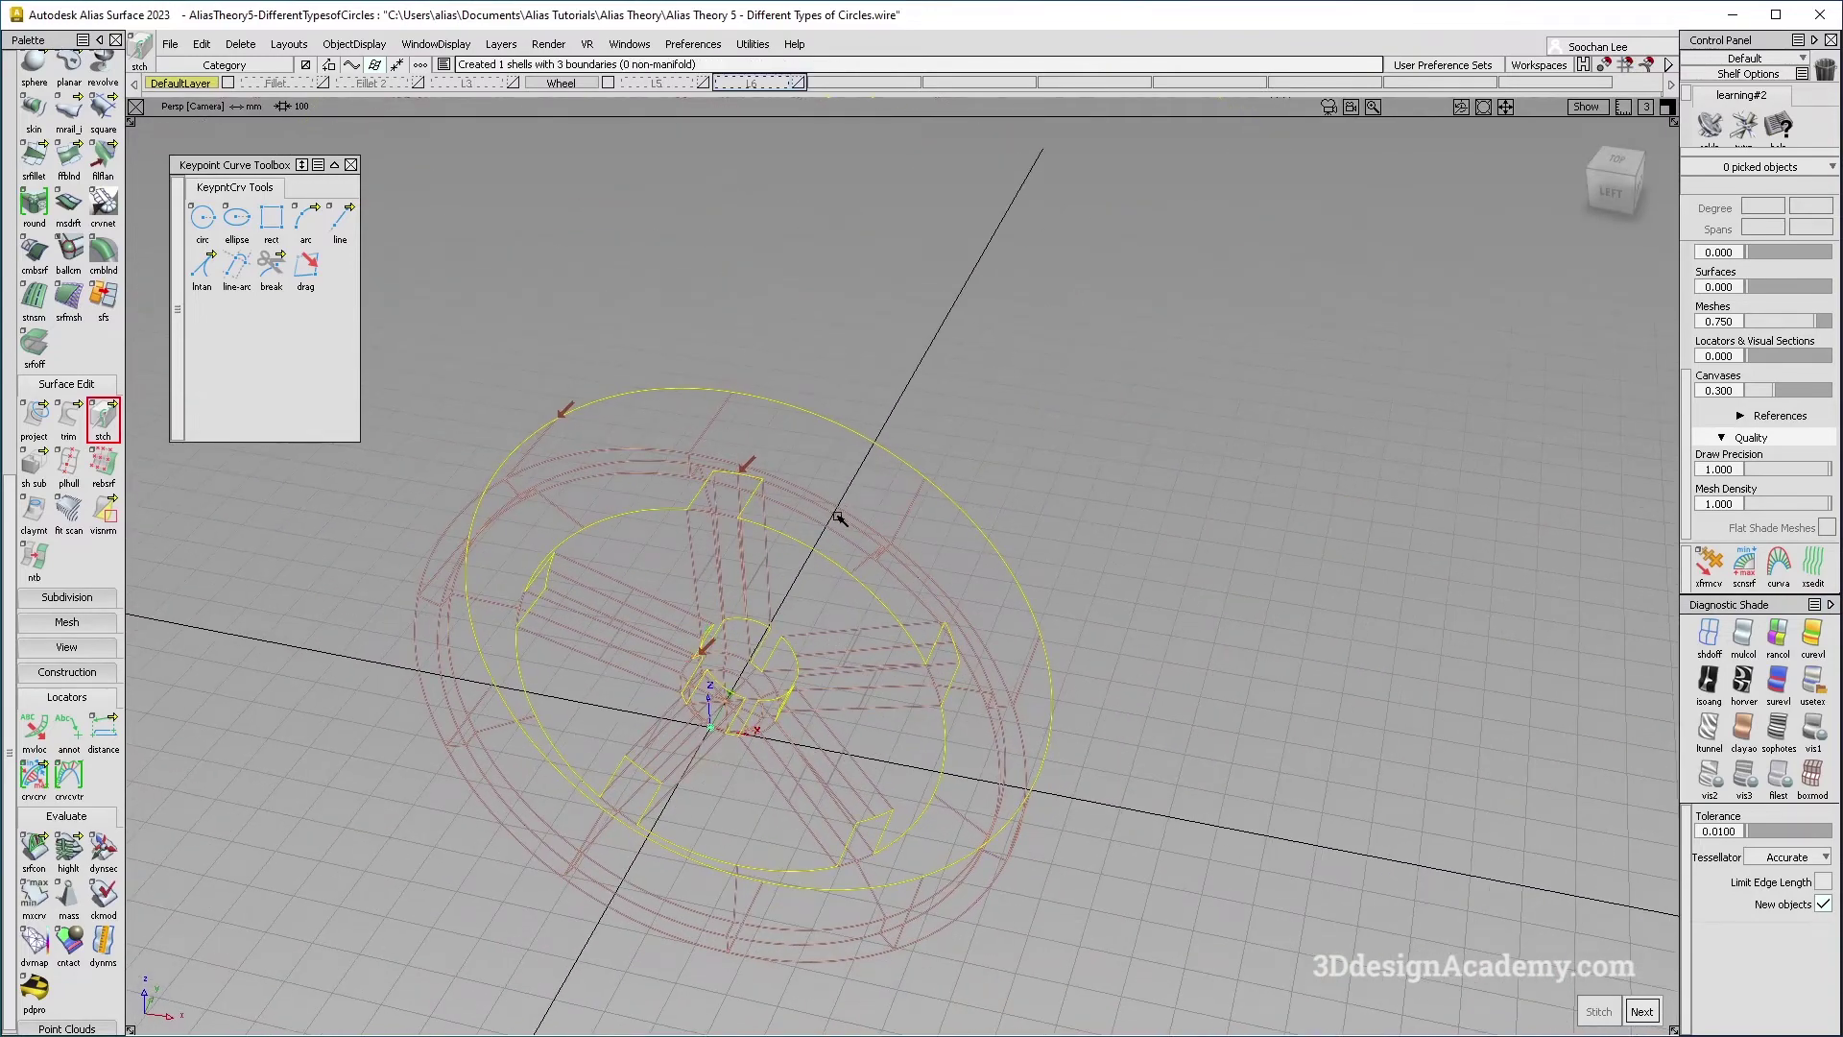
alt+shift+right_drag(692, 464, 786, 399)
mouse_move(729, 470)
alt+shift+mouse_down()
mouse_move(678, 412)
mouse_move(711, 469)
alt+shift+mouse_up()
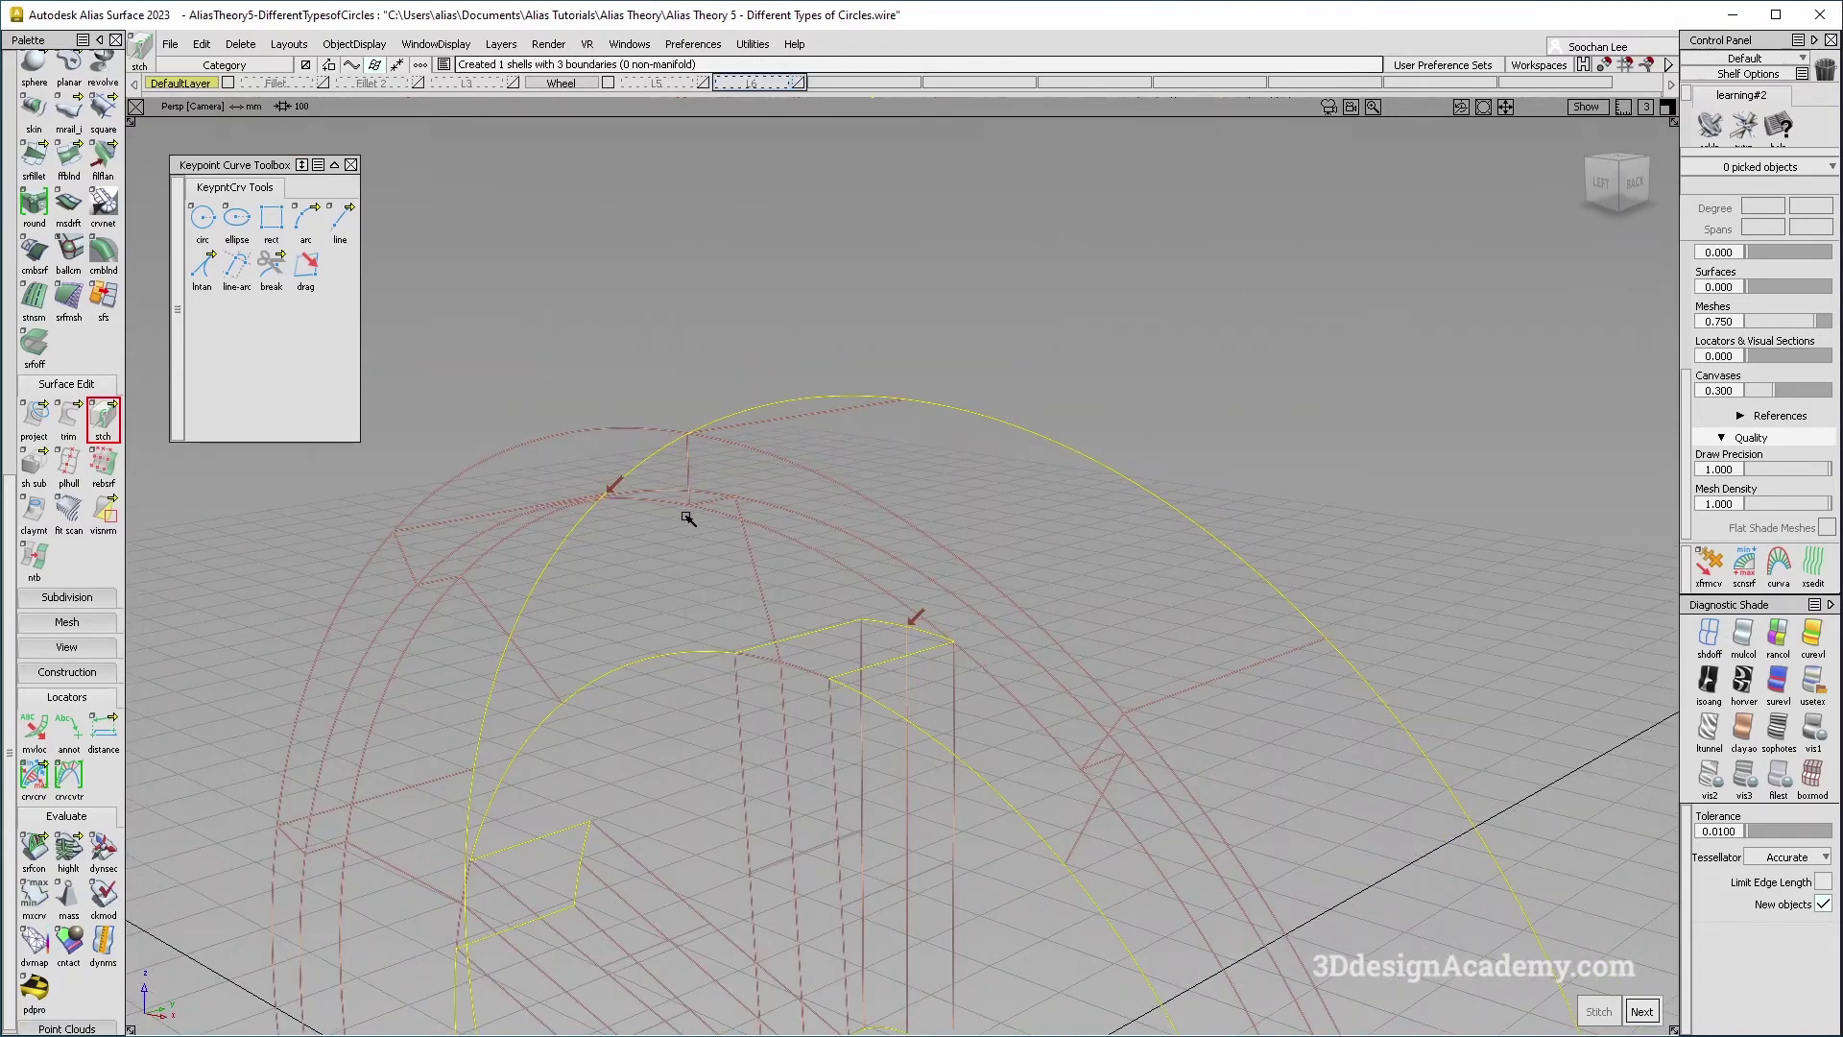
alt+shift+drag(777, 617, 1049, 589)
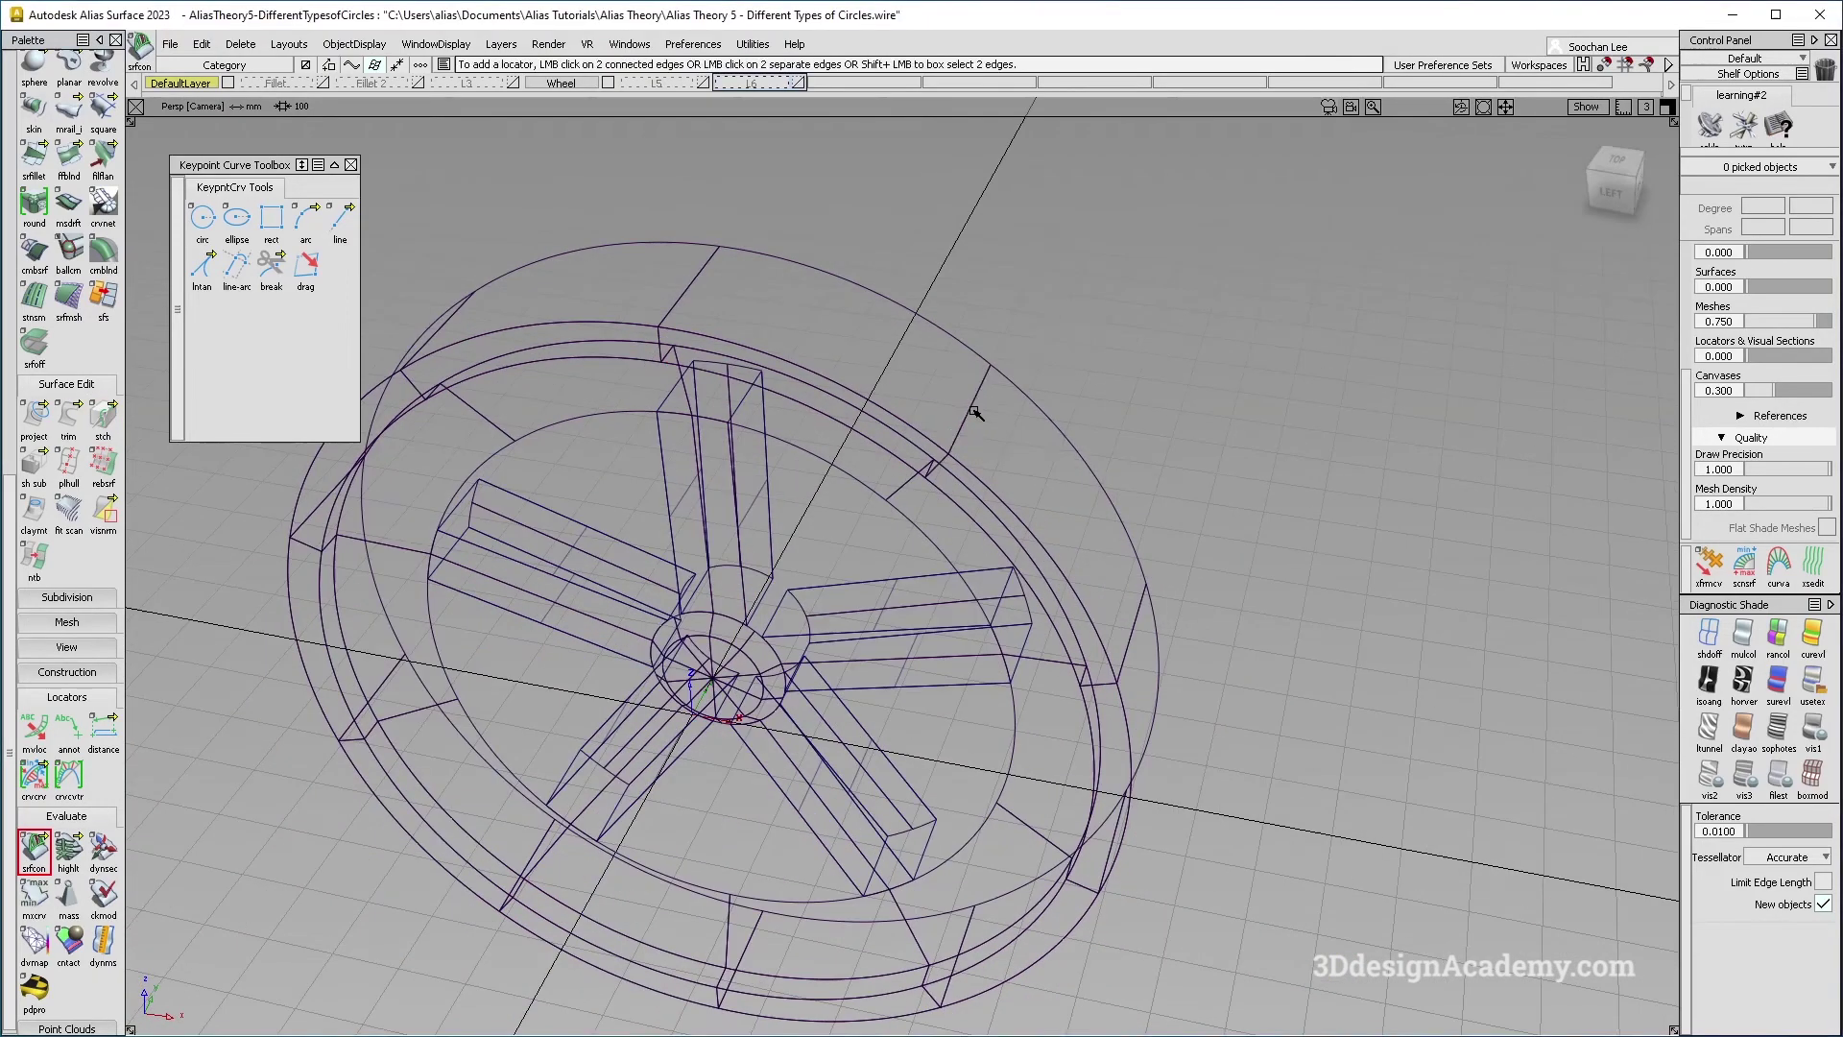
Check surface continuity at the outer rim's seam in wireframe and view the seam with Showroom texture shading.
click(975, 403)
alt+shift+drag(975, 403, 967, 500)
alt+shift+right_drag(966, 500, 1040, 461)
alt+shift+drag(1040, 461, 1179, 412)
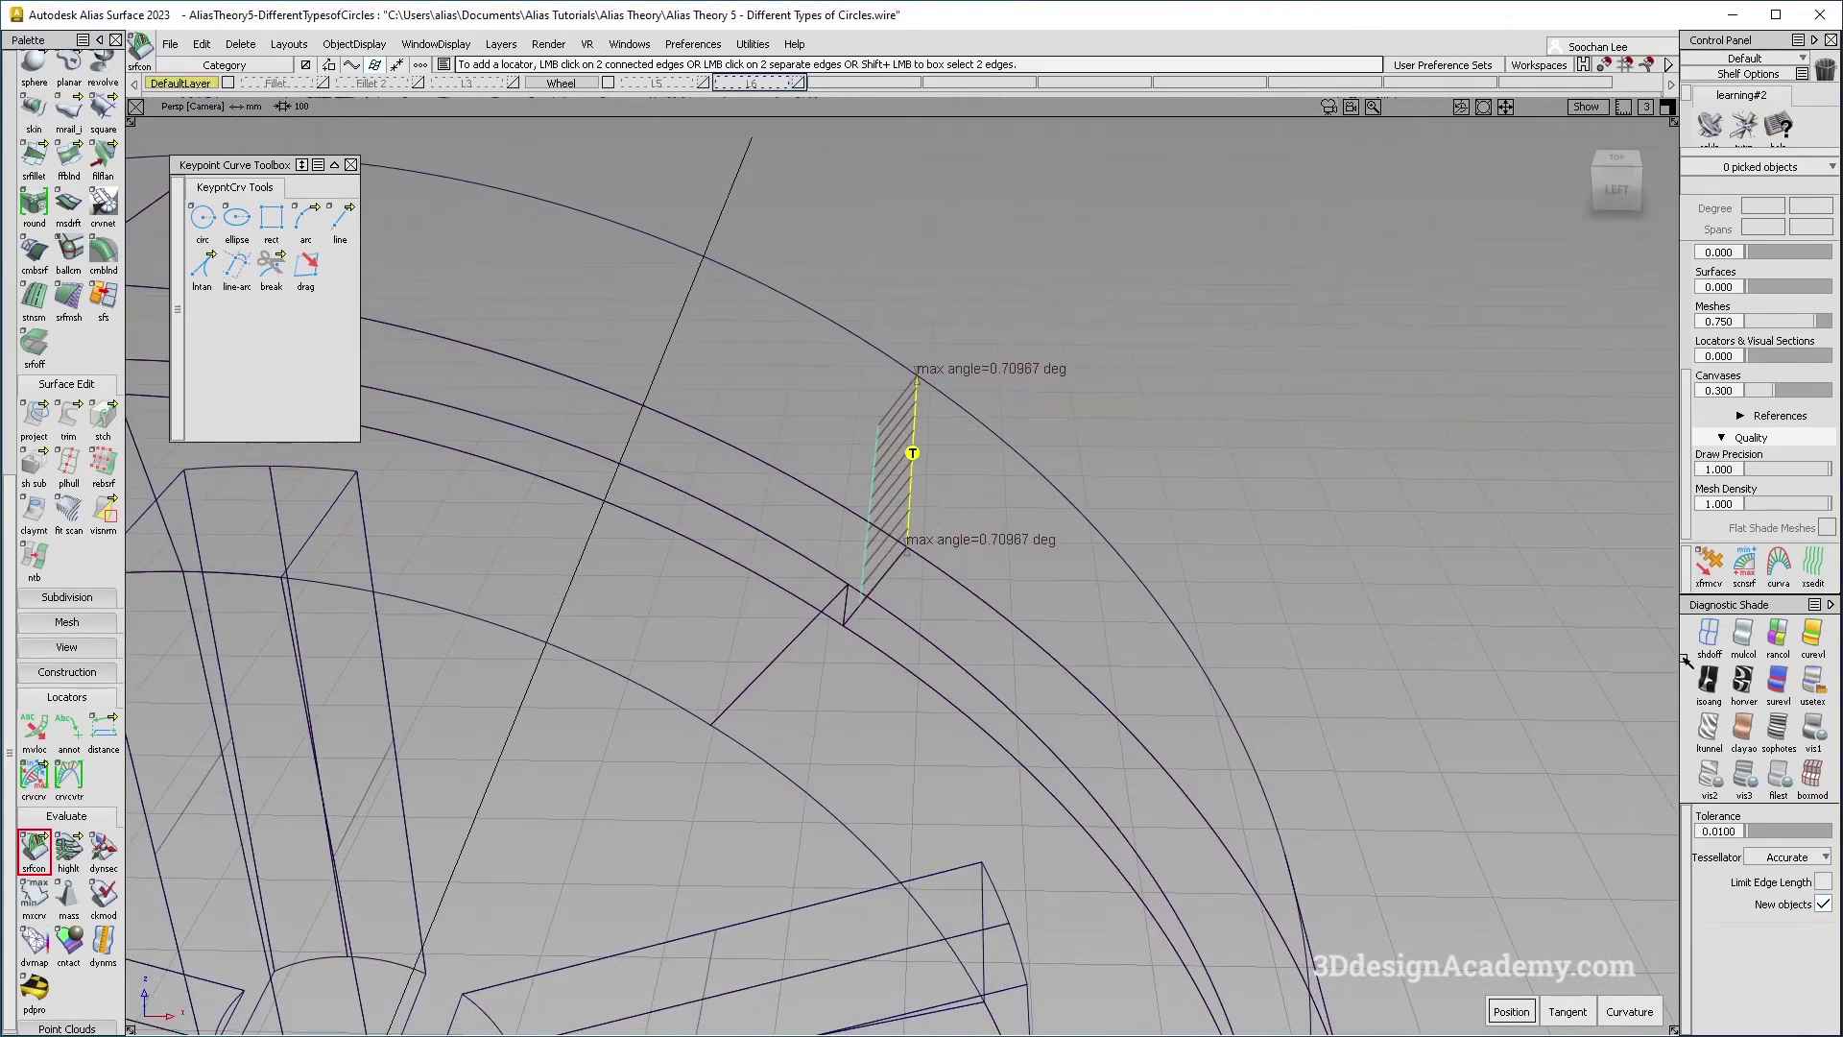
click(1812, 681)
mouse_move(864, 653)
alt+shift+mouse_down()
mouse_move(797, 563)
mouse_move(851, 584)
alt+shift+mouse_up()
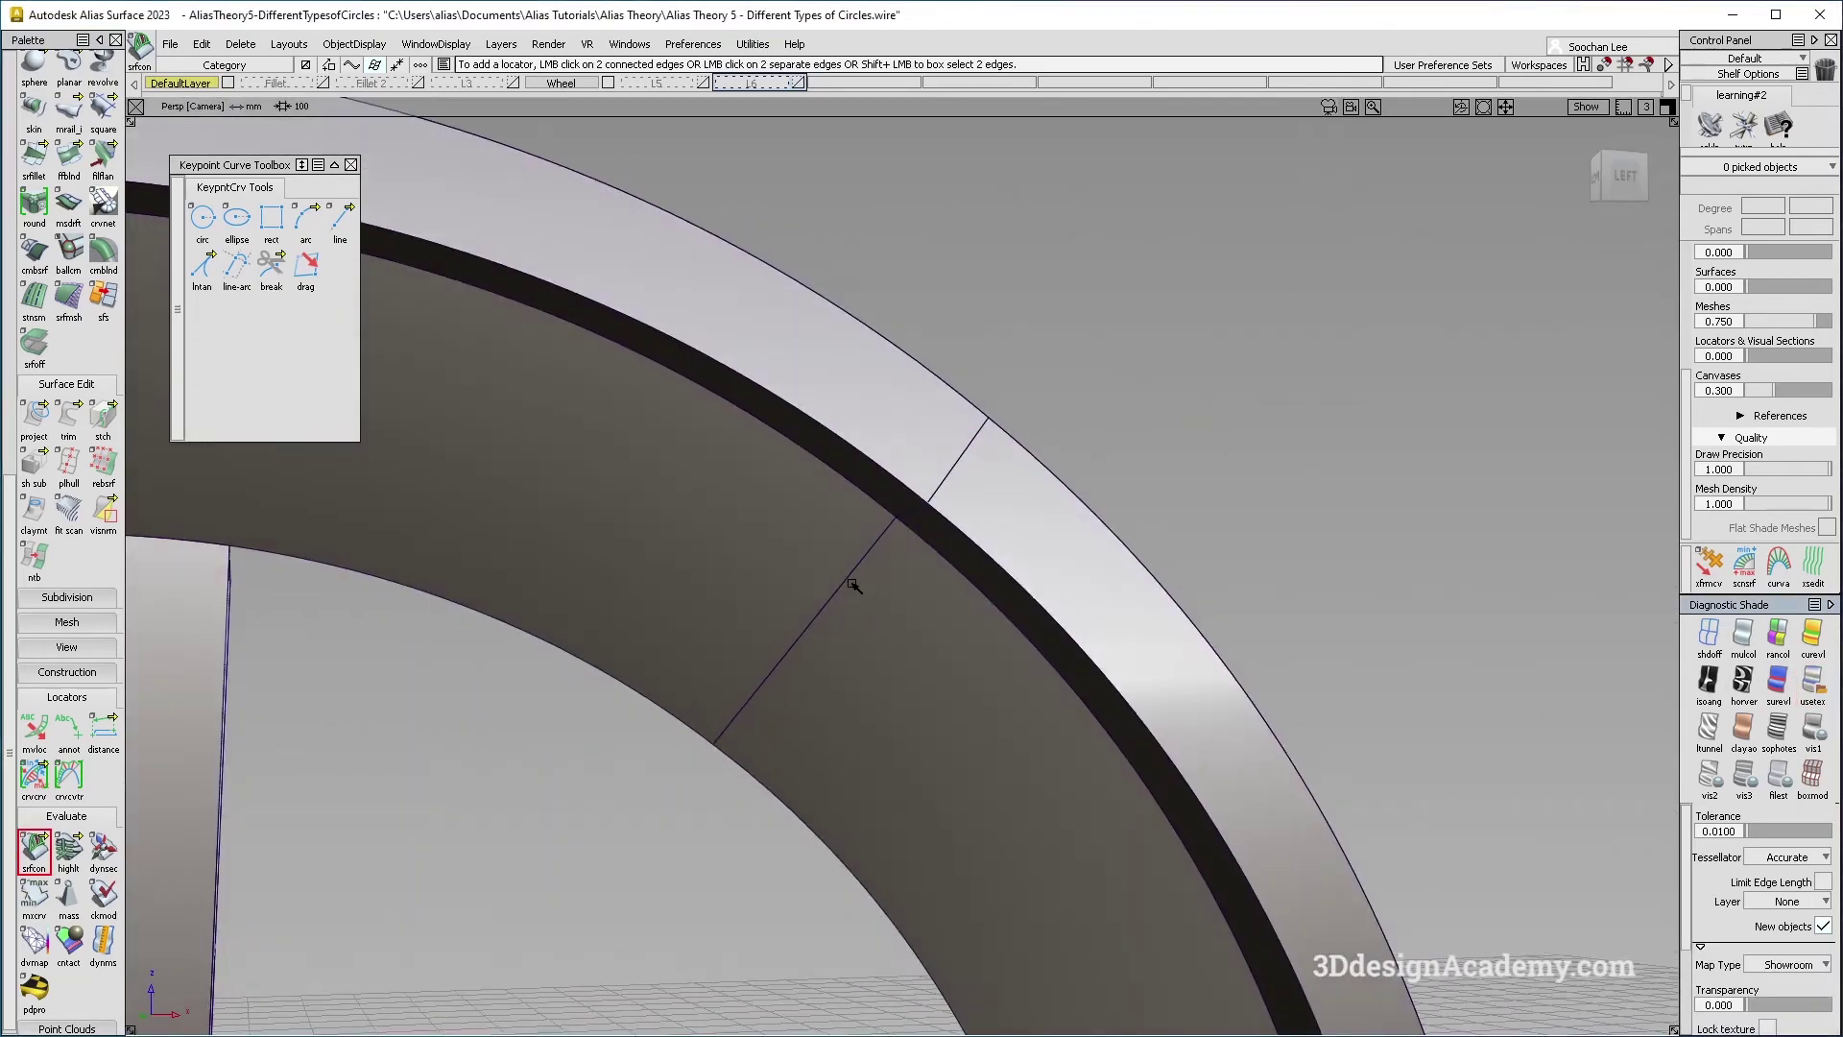
Examine the outer rim's seam in Showroom texture shading from close up and from several angles.
click(851, 584)
alt+shift+drag(847, 679, 854, 614)
ctrl+shift+right_drag(1032, 740, 909, 646)
alt+shift+drag(825, 653, 793, 592)
ctrl+shift+right_drag(794, 593, 849, 652)
mouse_move(849, 653)
alt+shift+mouse_down()
mouse_move(1246, 733)
mouse_move(1065, 548)
mouse_move(952, 562)
mouse_move(998, 533)
mouse_move(755, 611)
mouse_move(838, 522)
mouse_move(752, 529)
mouse_move(1055, 463)
mouse_move(867, 519)
mouse_move(1252, 685)
alt+shift+mouse_up()
ctrl+shift+right_drag(1058, 530, 1058, 595)
alt+shift+drag(1058, 537, 1229, 414)
Pick all the surfaces of the five-spoke wheel and delete them.
ctrl+shift+drag(947, 518, 946, 485)
click(945, 497)
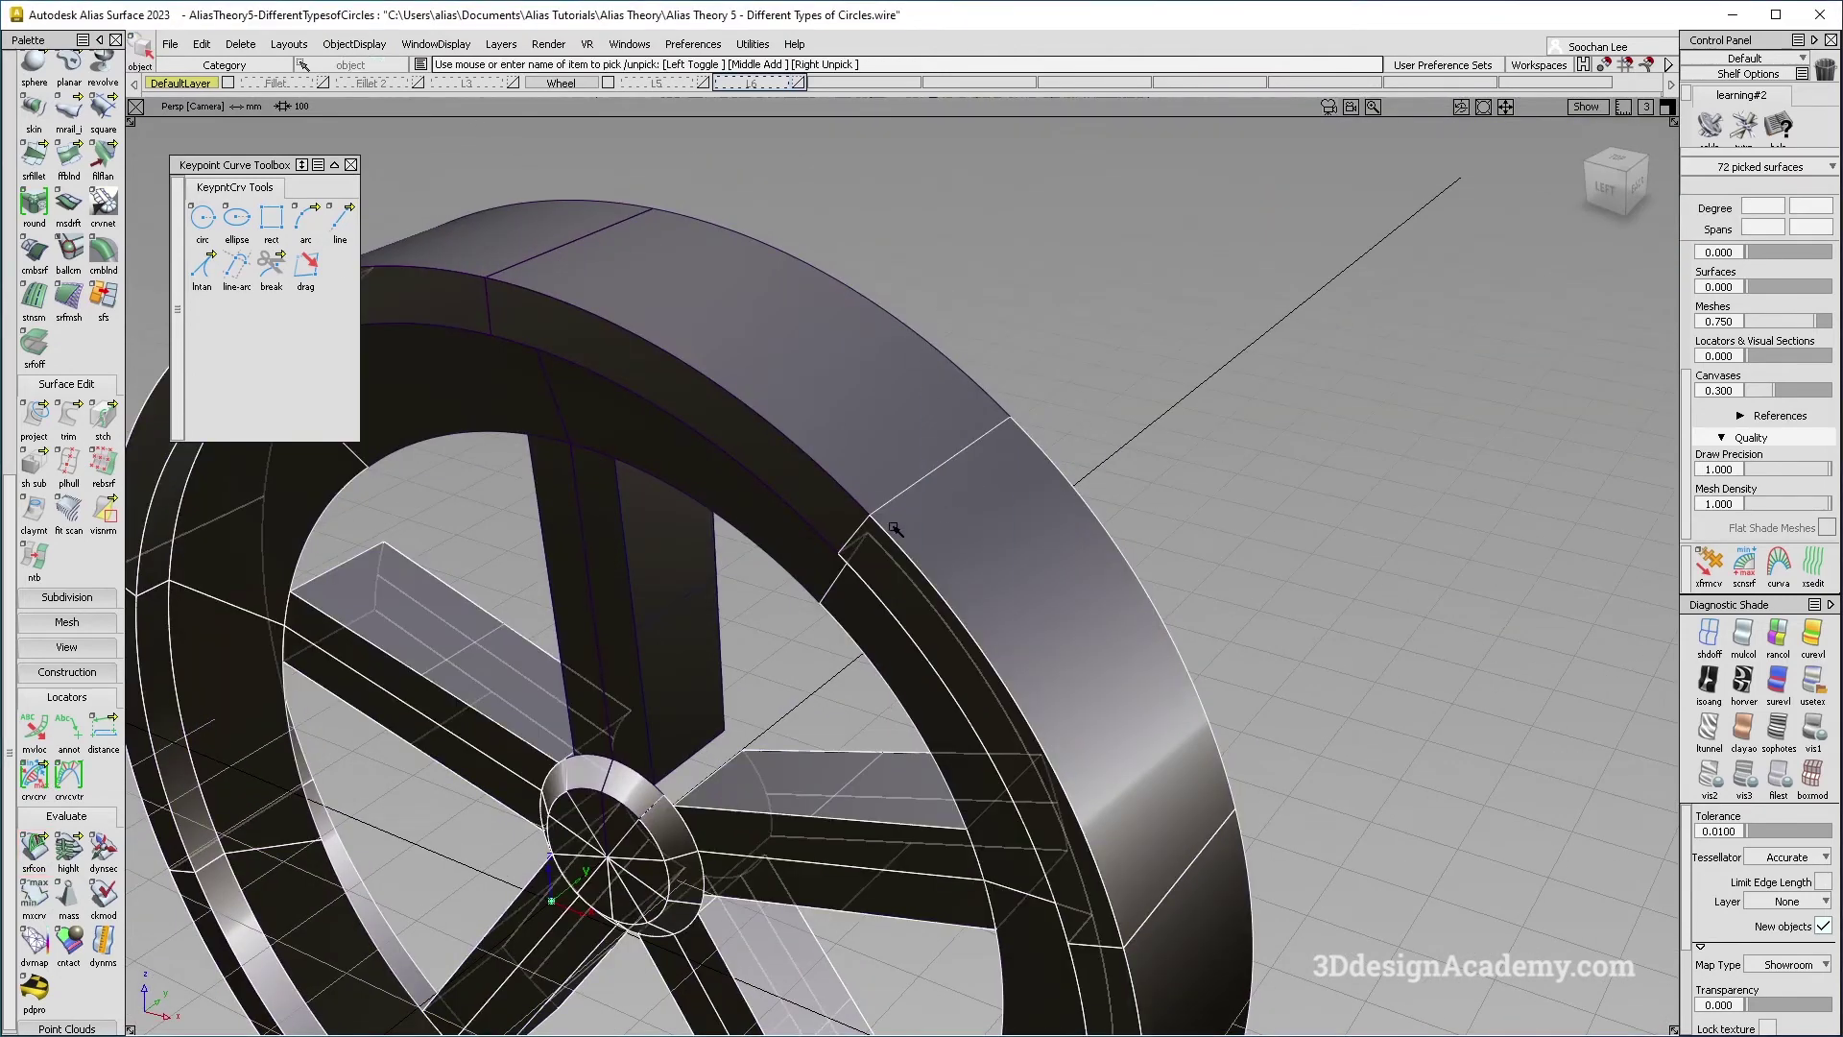
key(Delete)
key(Return)
drag(754, 397, 925, 489)
key(Delete)
key(Return)
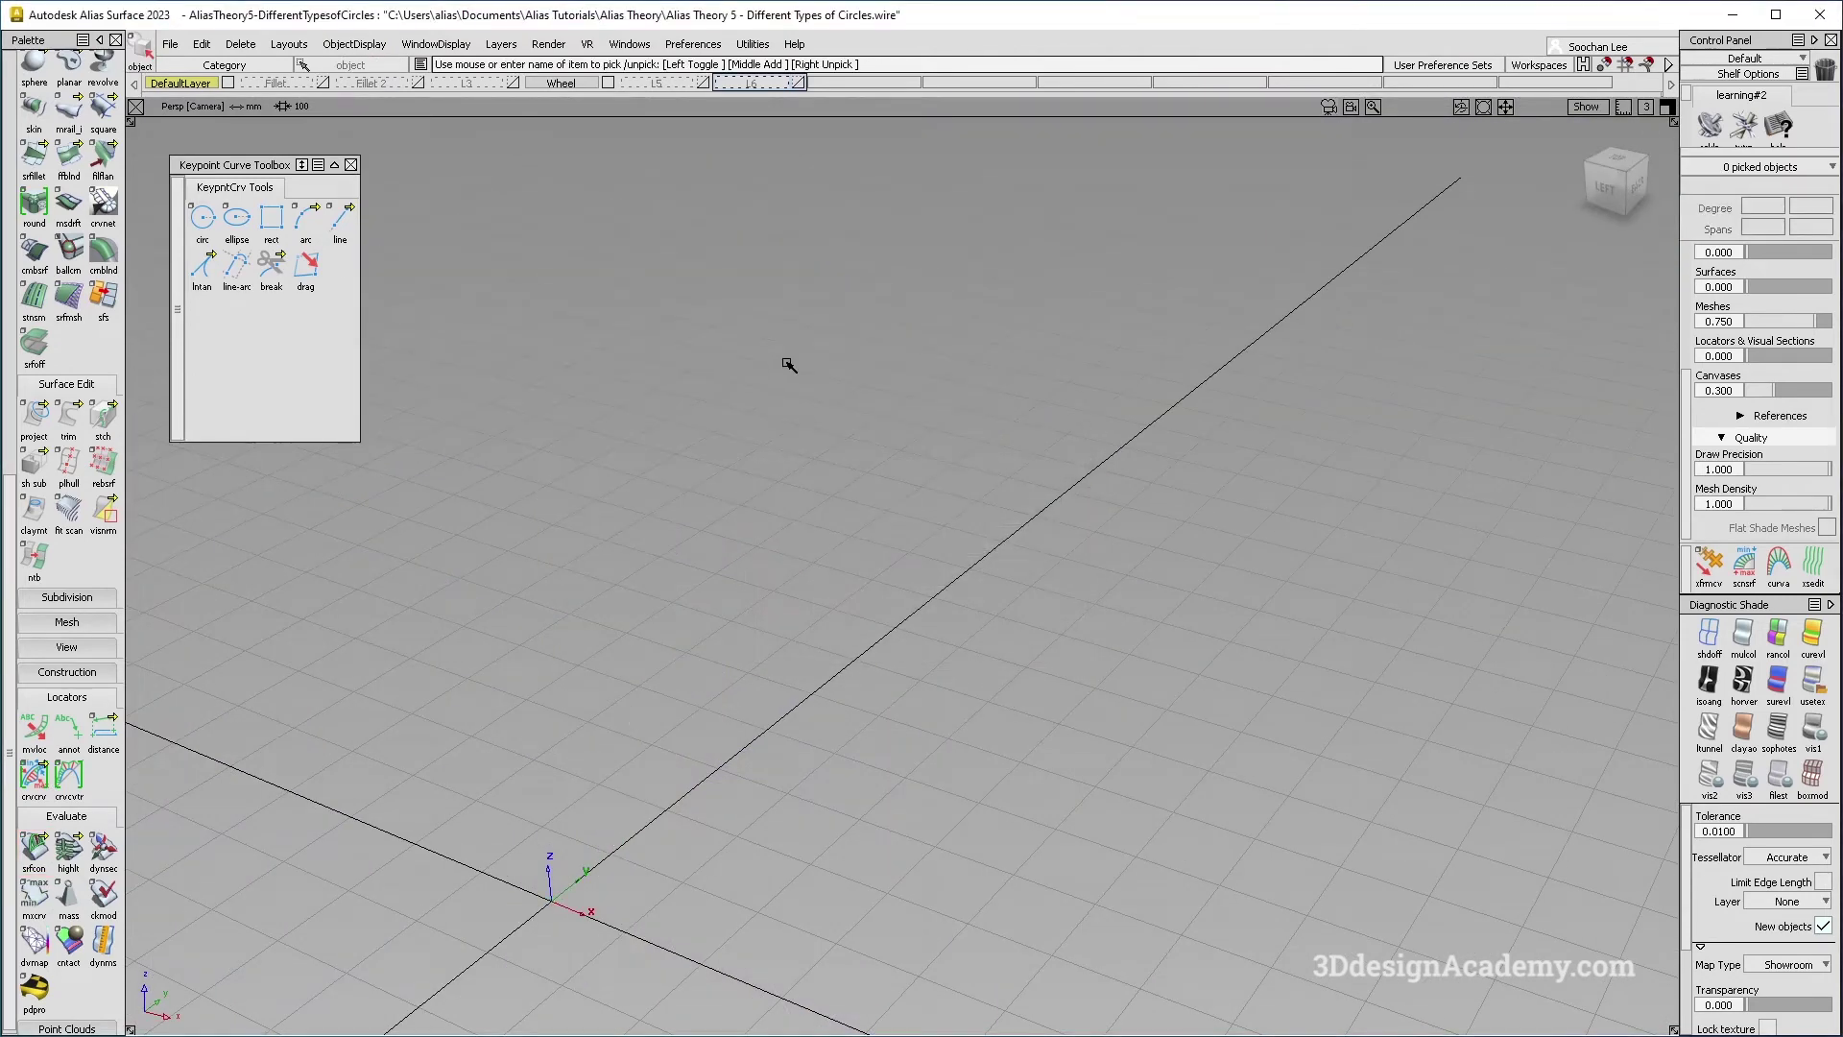
Make the hidden wheel profile curves and guide lines visible again.
ctrl+shift+drag(805, 365, 804, 404)
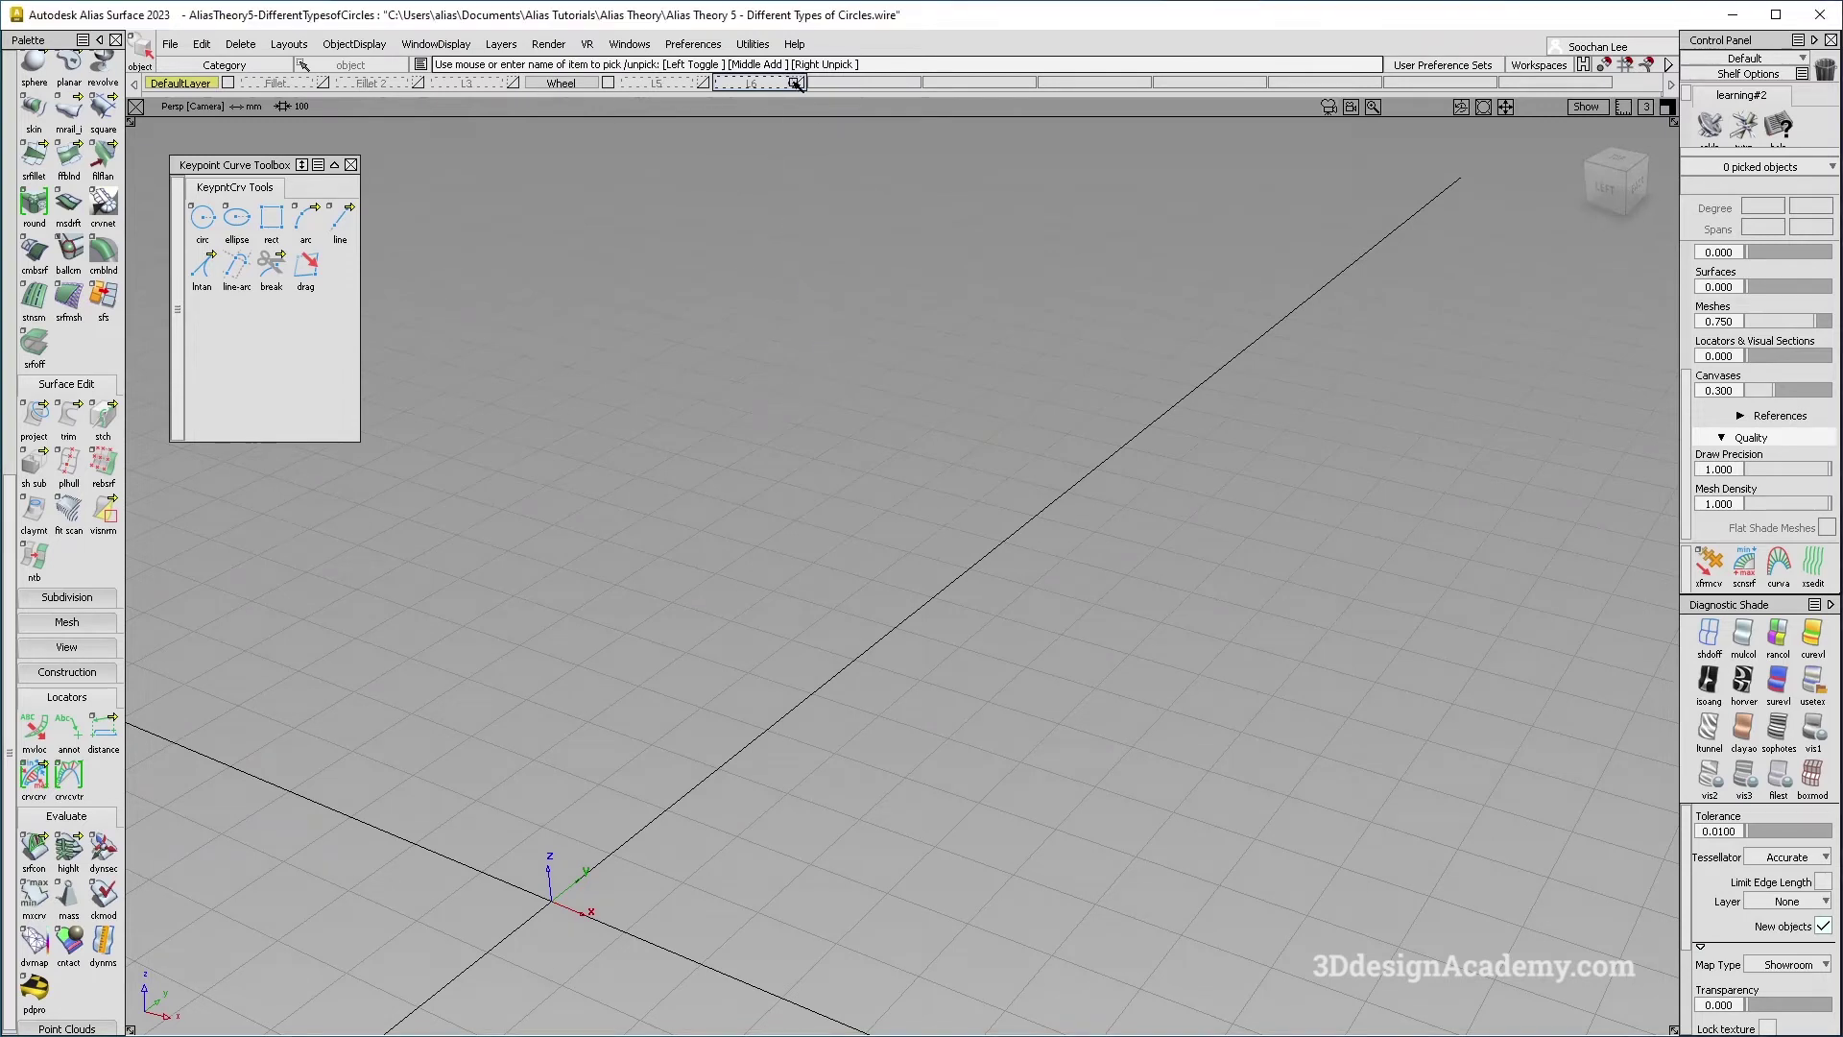
click(354, 44)
click(377, 92)
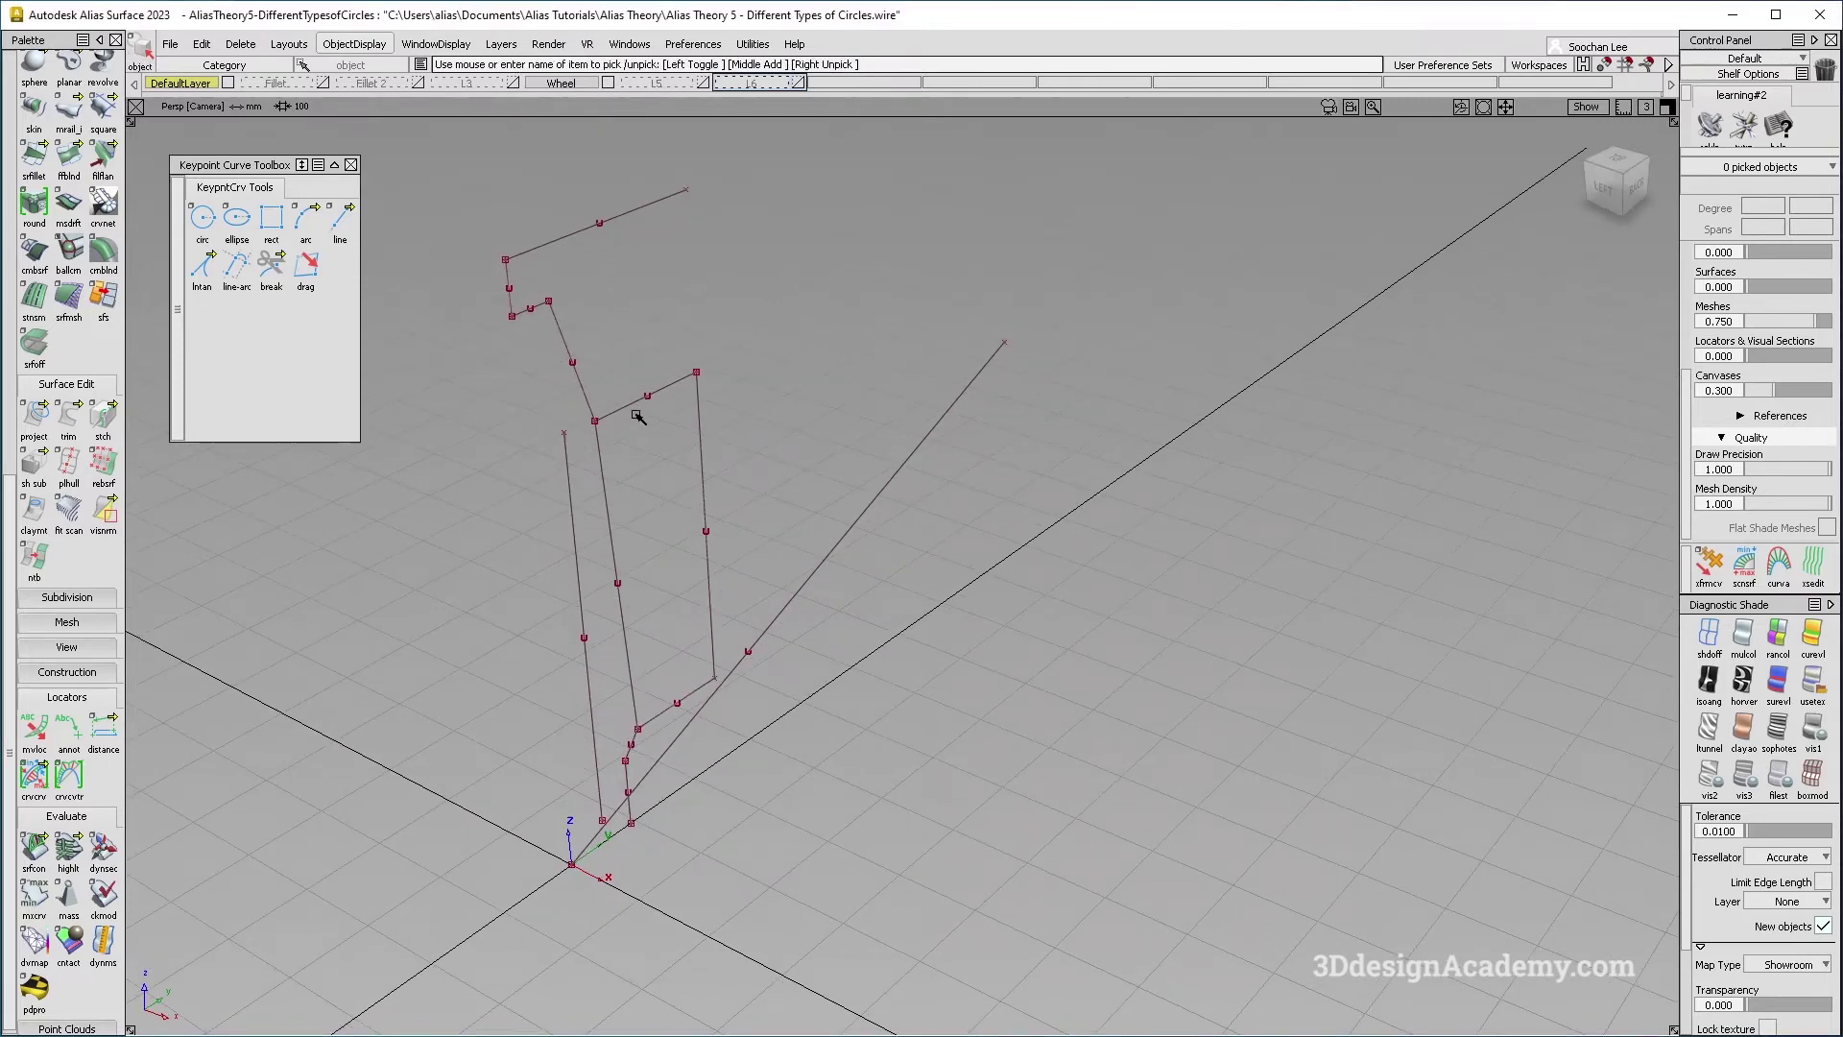
Review the Rational Flags for primitives and curves in the Construction Options and close the dialog.
click(648, 45)
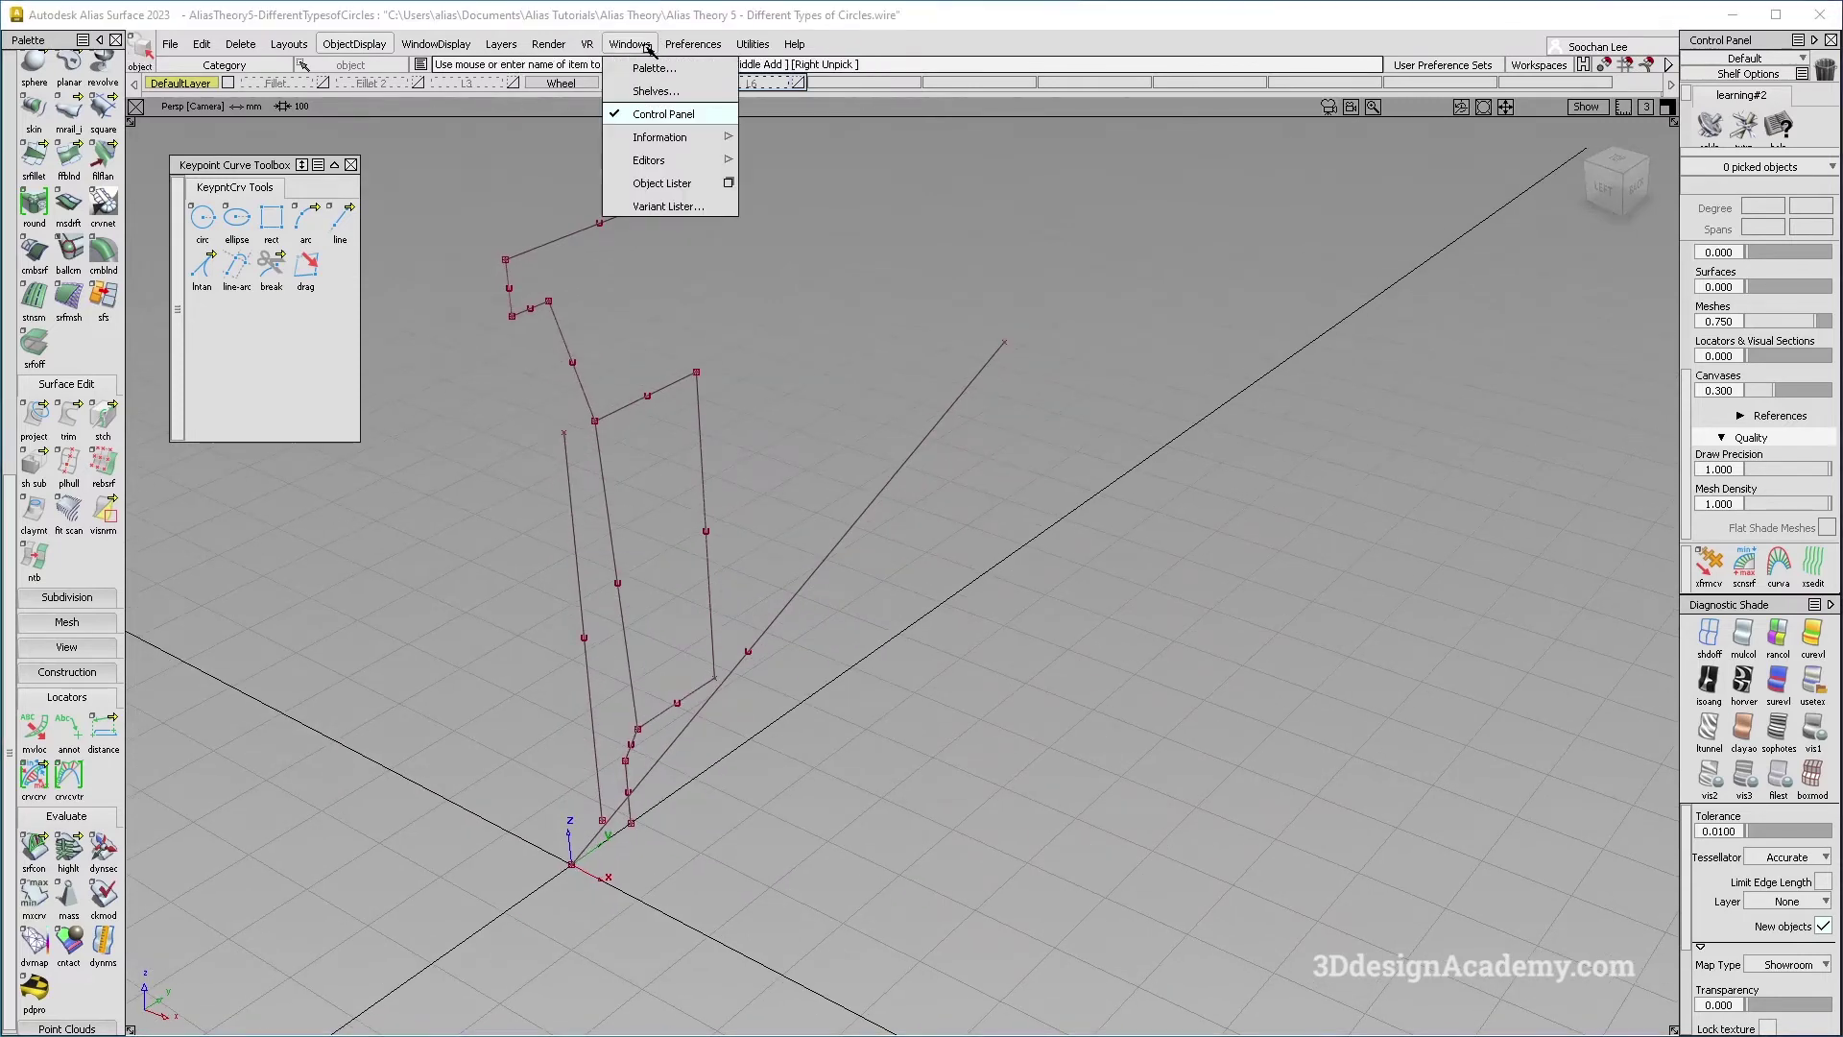
click(693, 44)
click(749, 210)
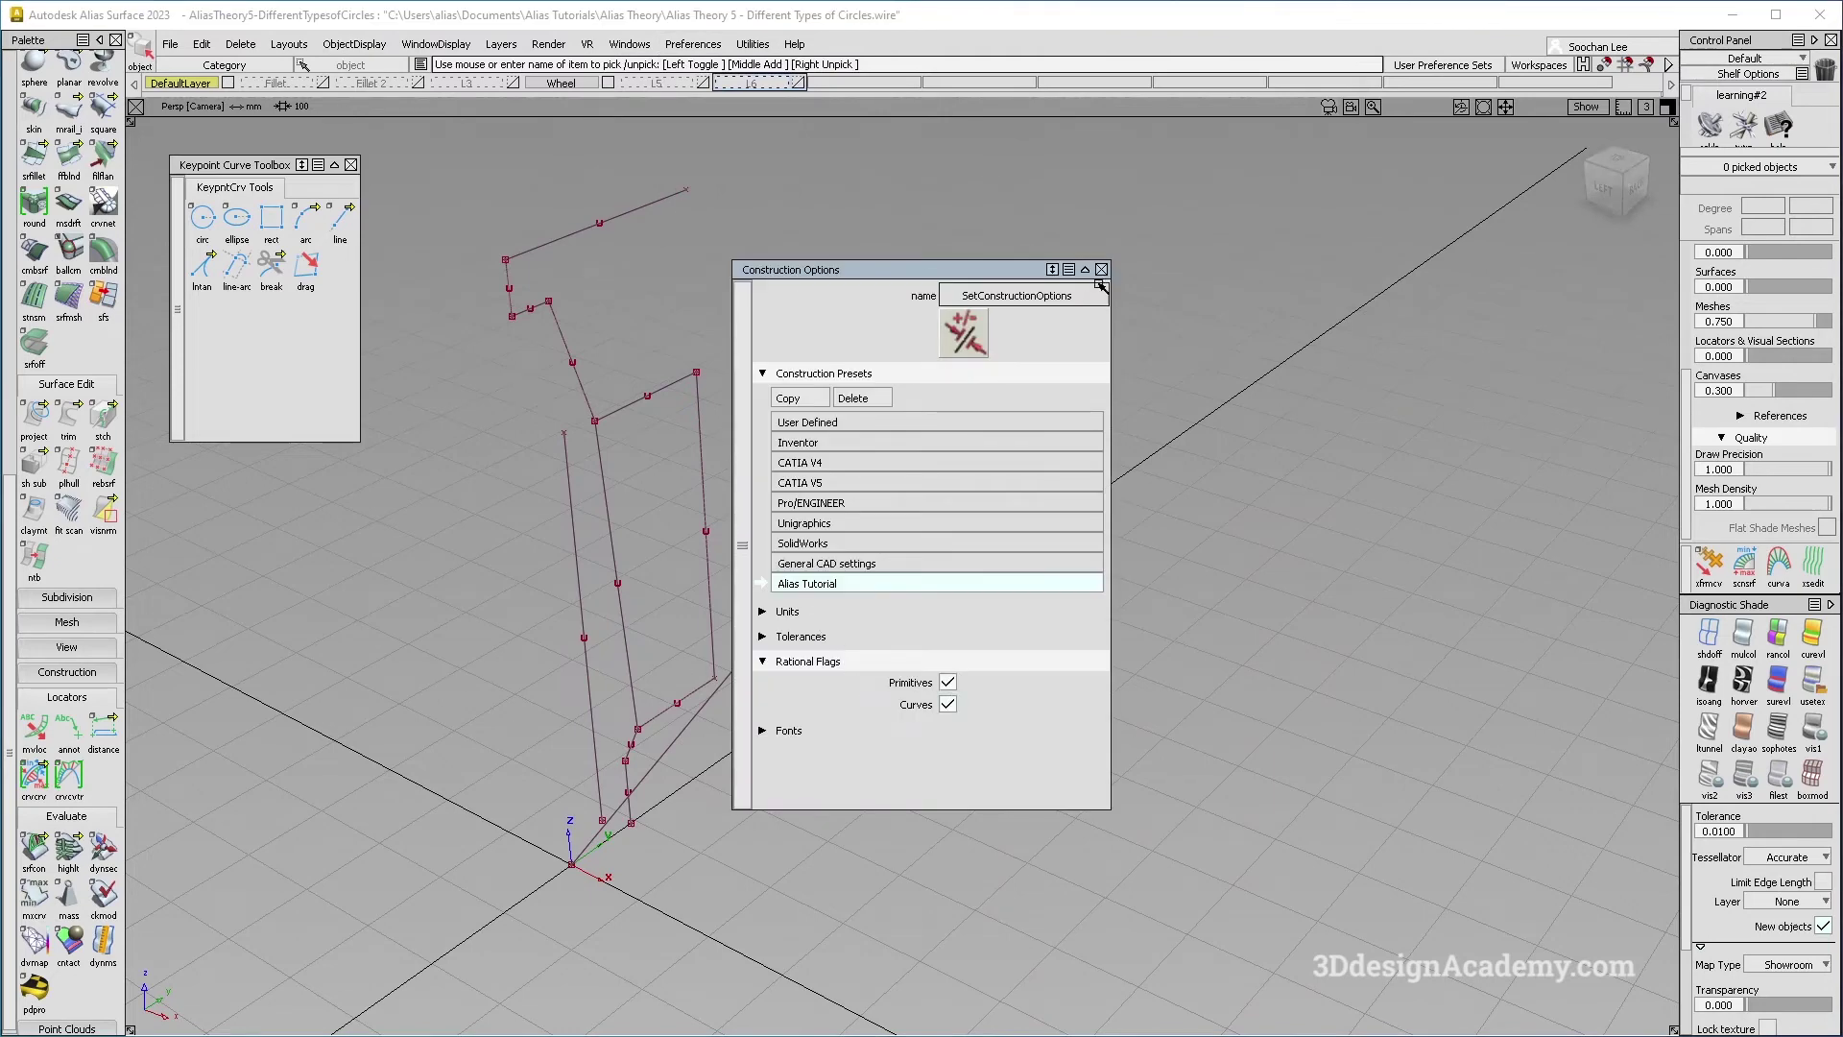
click(1102, 270)
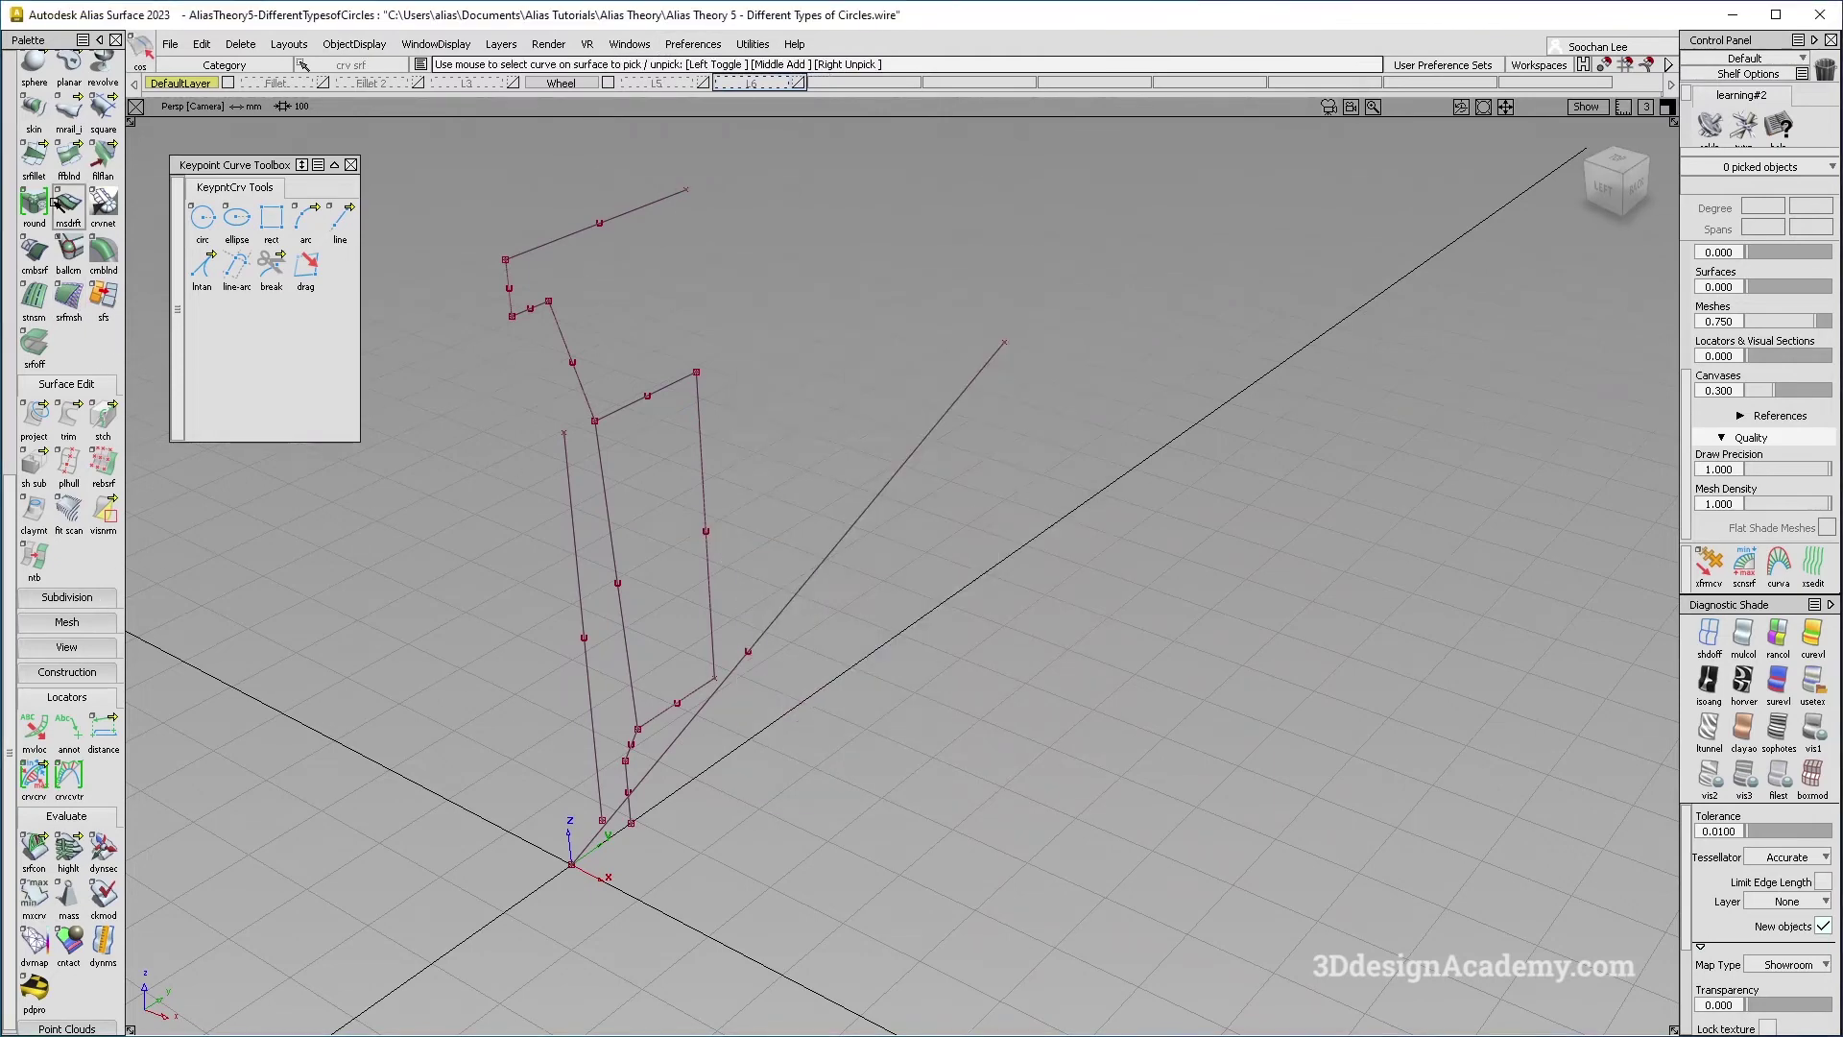
Revolve the outermost rim profile line 360° about Y as a freeform, degree 2, single-segment surface and turn off shading.
scroll(67, 422, up, 5)
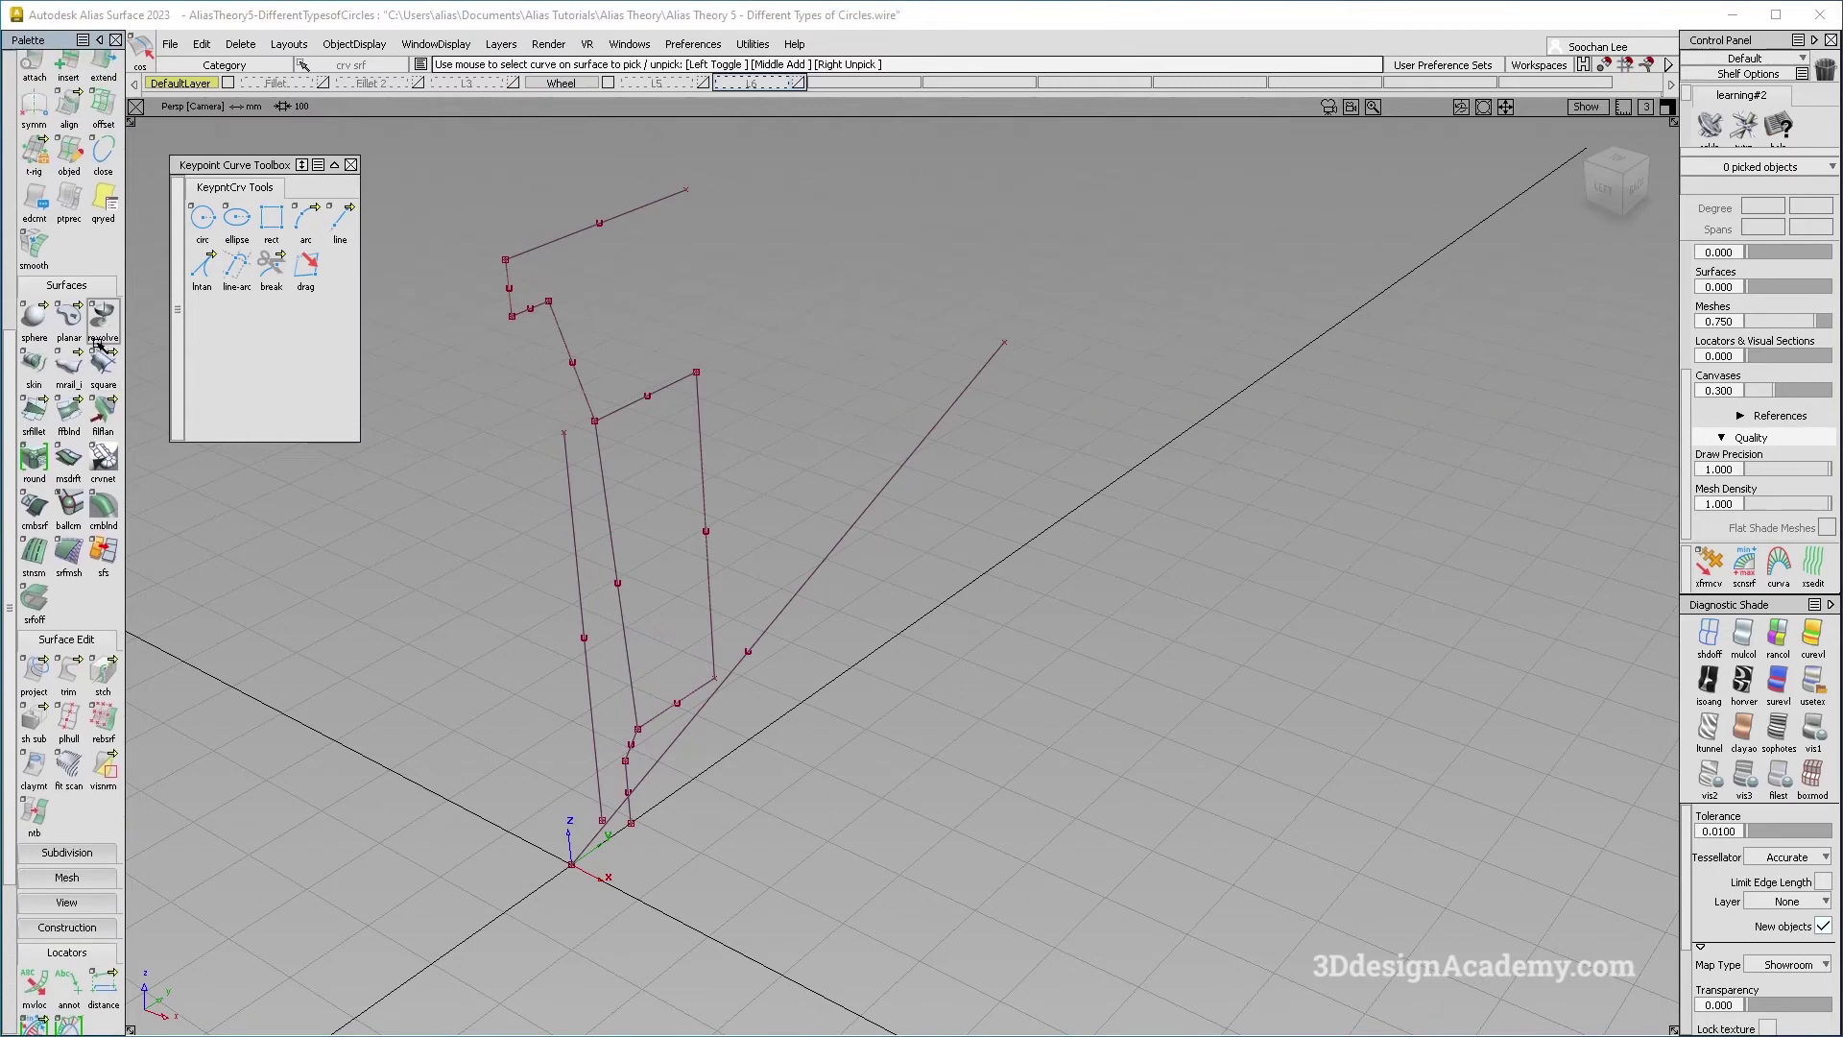
double_click(104, 321)
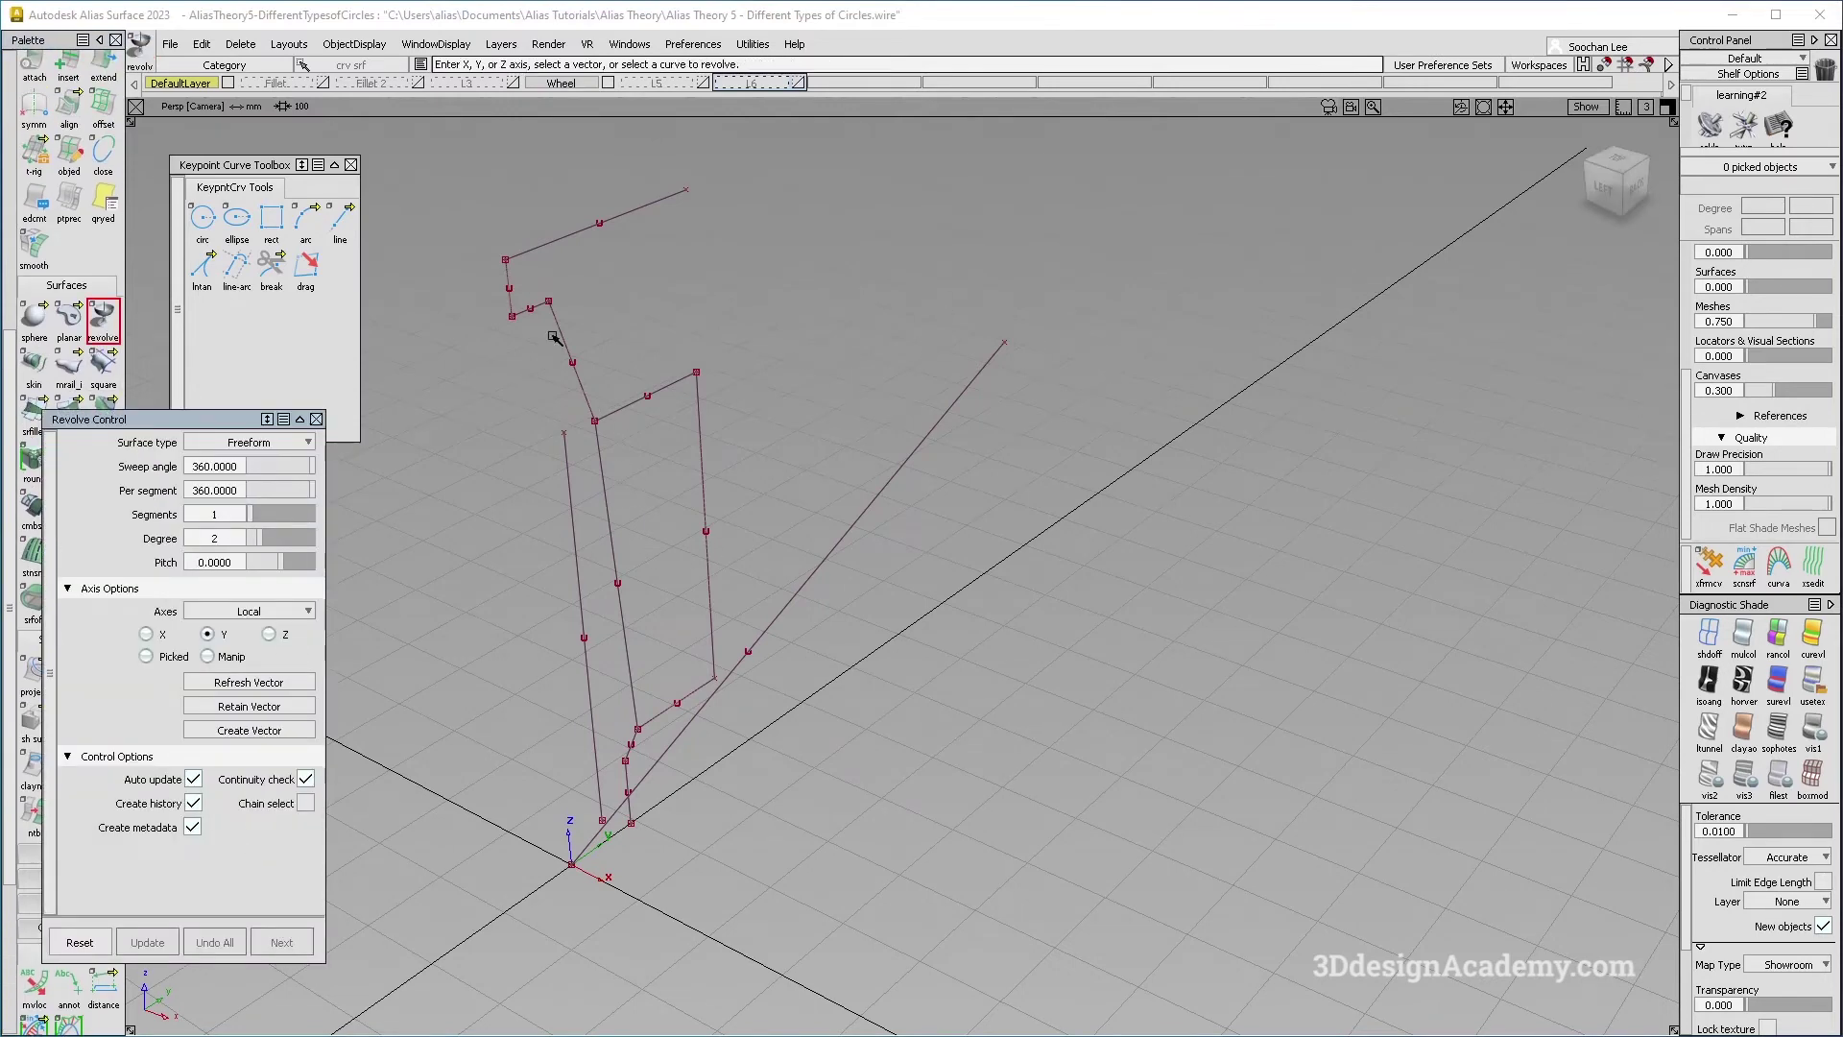
click(543, 245)
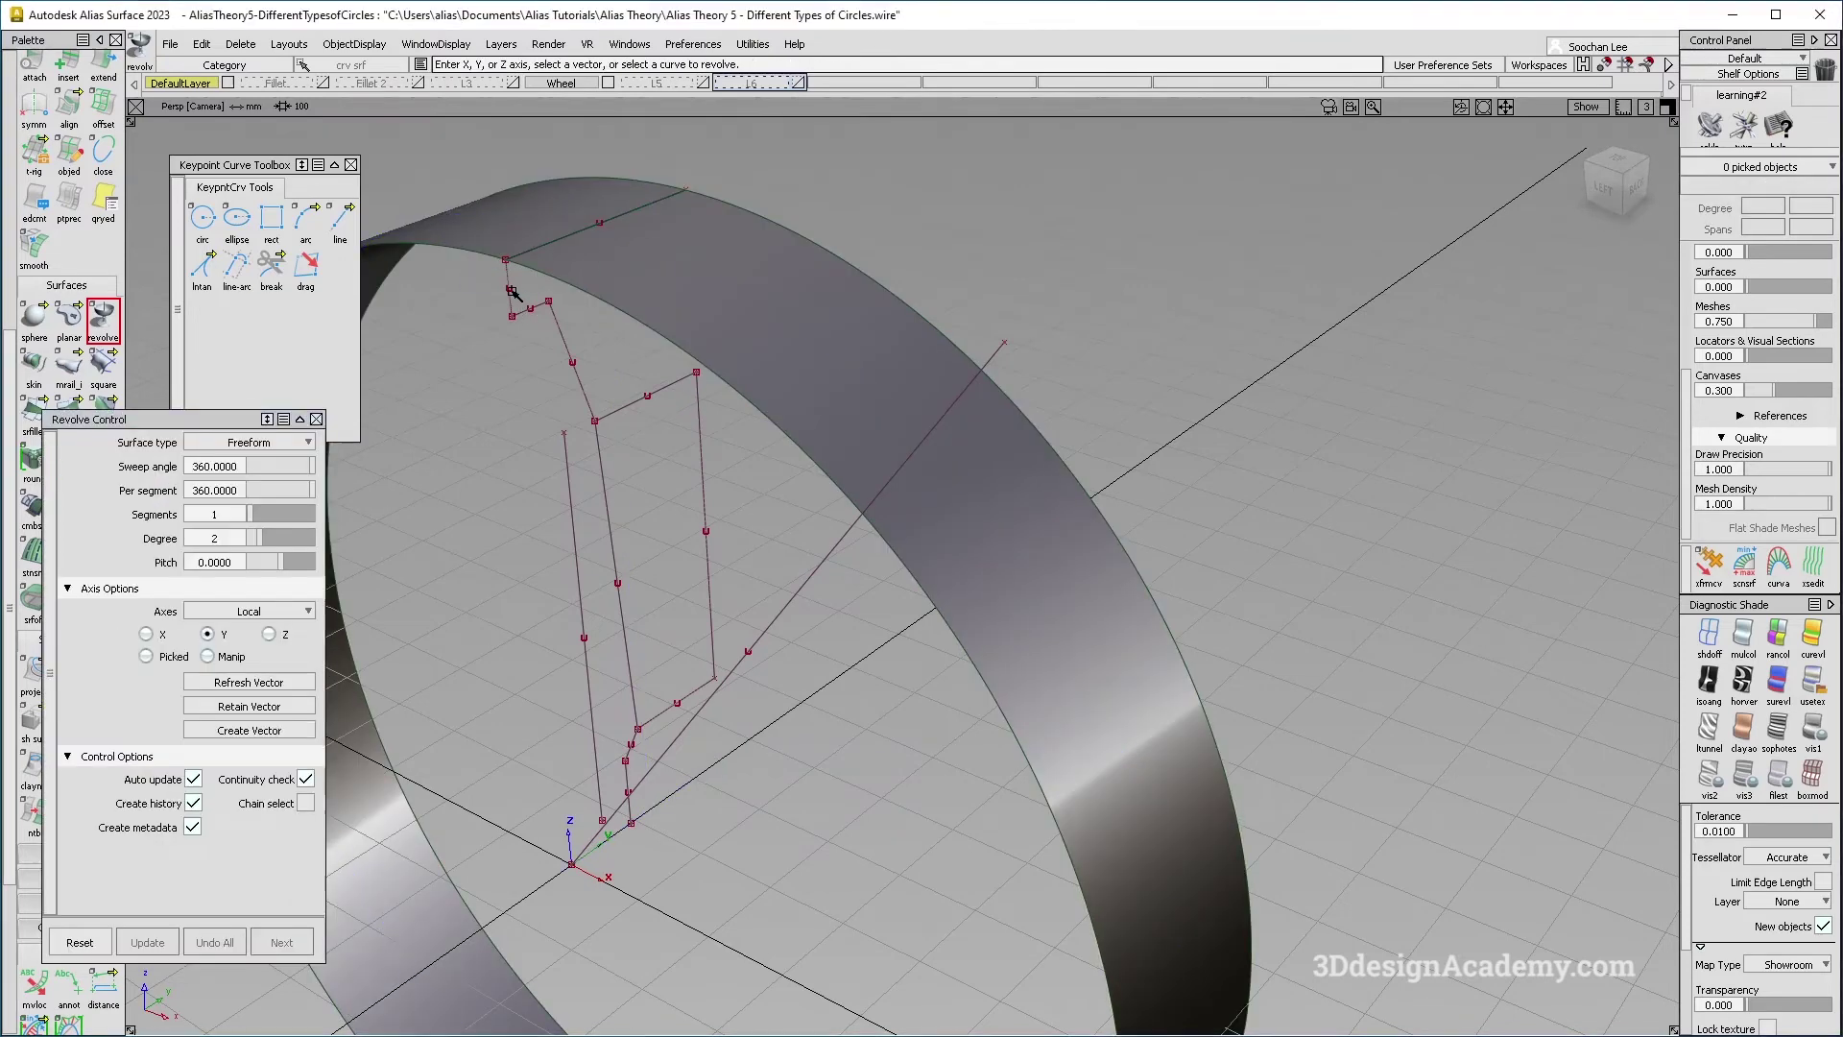
click(1708, 633)
Revolve the rim's lip and inner profile lines and the front spoke line 360° about Y as freeform surfaces.
click(576, 368)
ctrl+shift+drag(544, 372, 538, 310)
click(538, 310)
ctrl+shift+drag(635, 463, 635, 407)
click(636, 403)
ctrl+shift+drag(713, 588, 711, 531)
click(617, 582)
ctrl+shift+drag(700, 614, 700, 559)
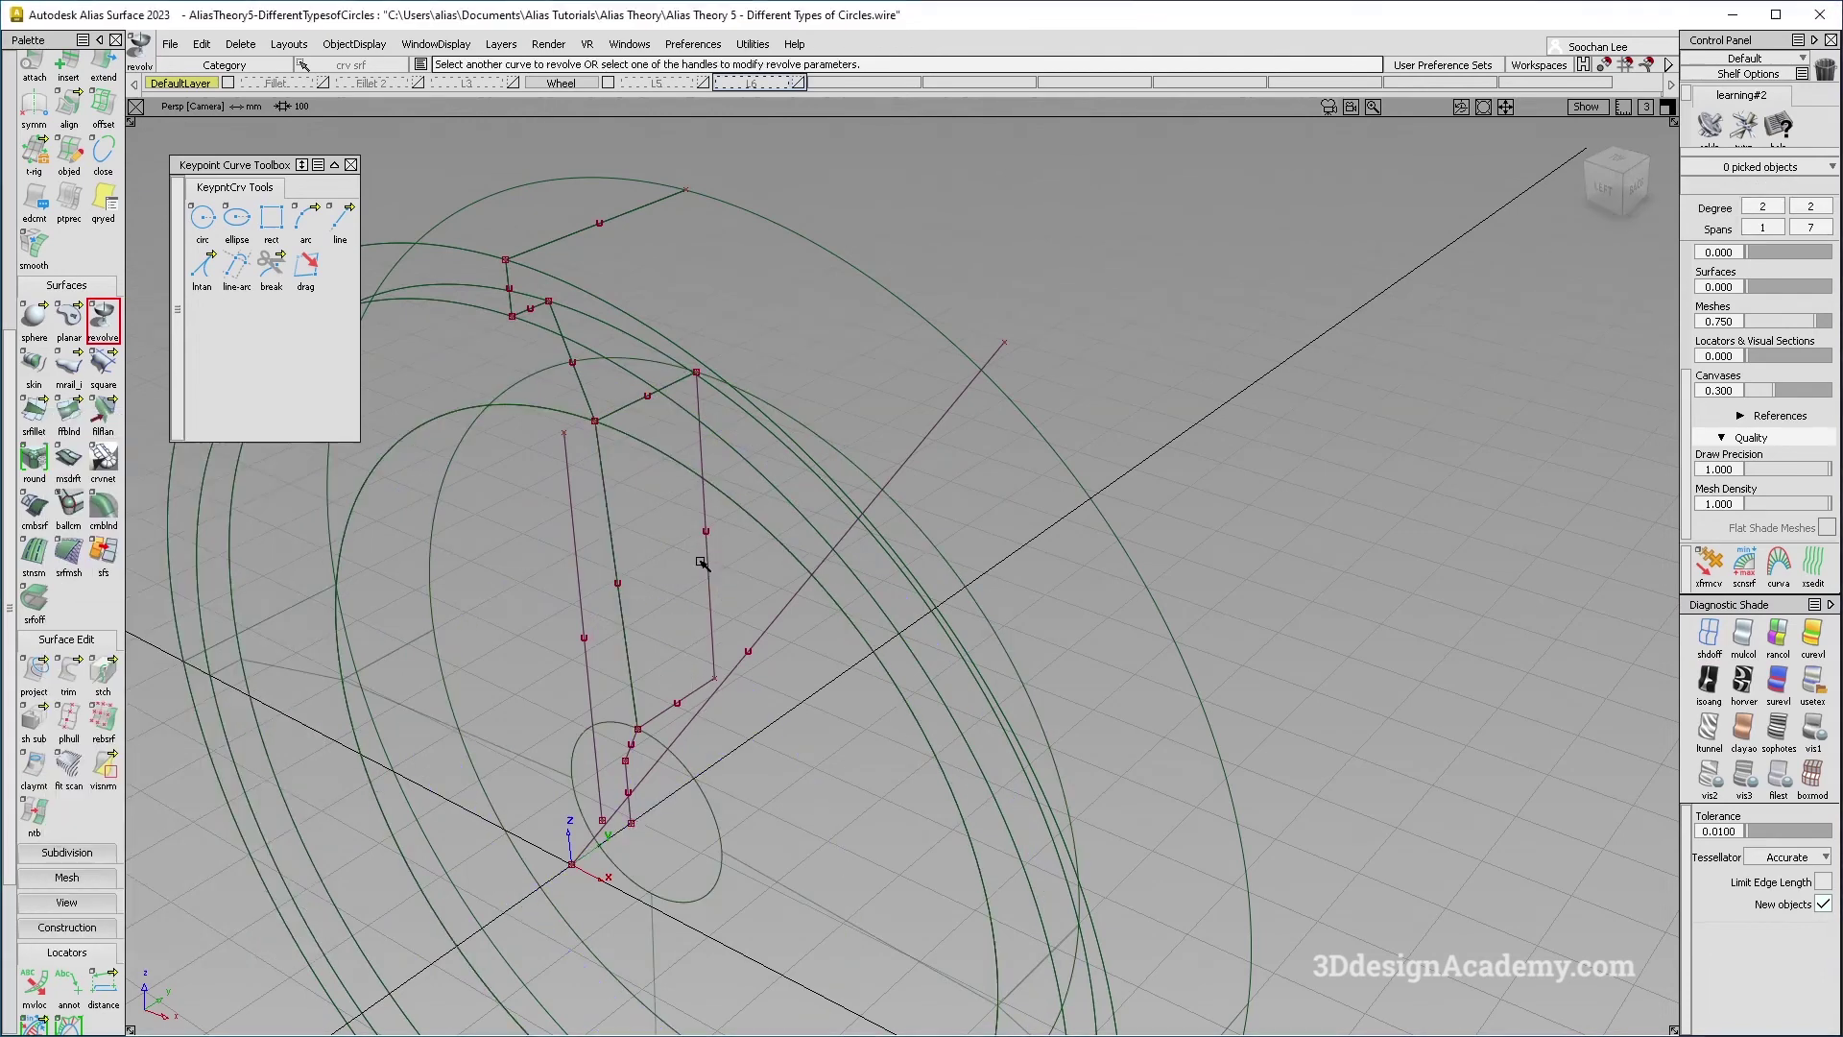
Revolve the rear spoke line and the hub's profile lines 360° about Y as freeform surfaces.
click(708, 546)
ctrl+shift+drag(664, 744, 675, 701)
click(675, 704)
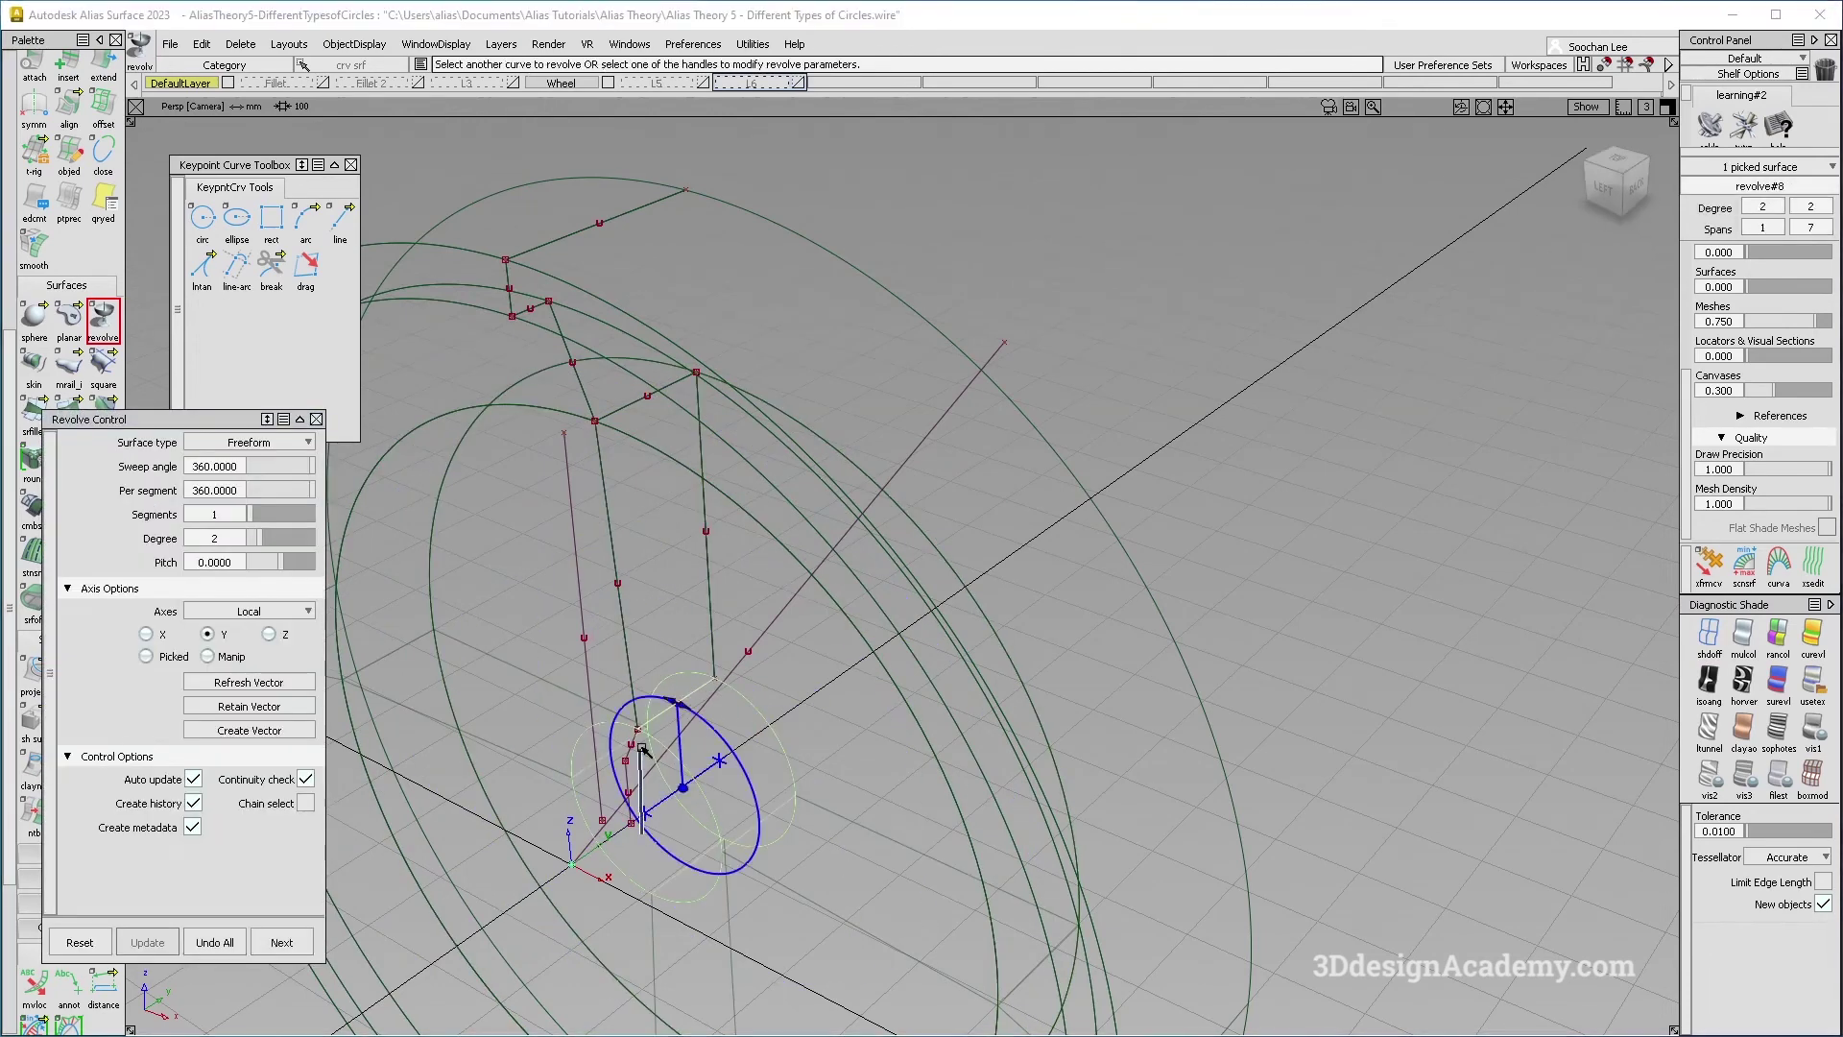
ctrl+shift+drag(662, 768, 663, 715)
alt+shift+right_drag(638, 734, 681, 738)
scroll(680, 738, up, 2)
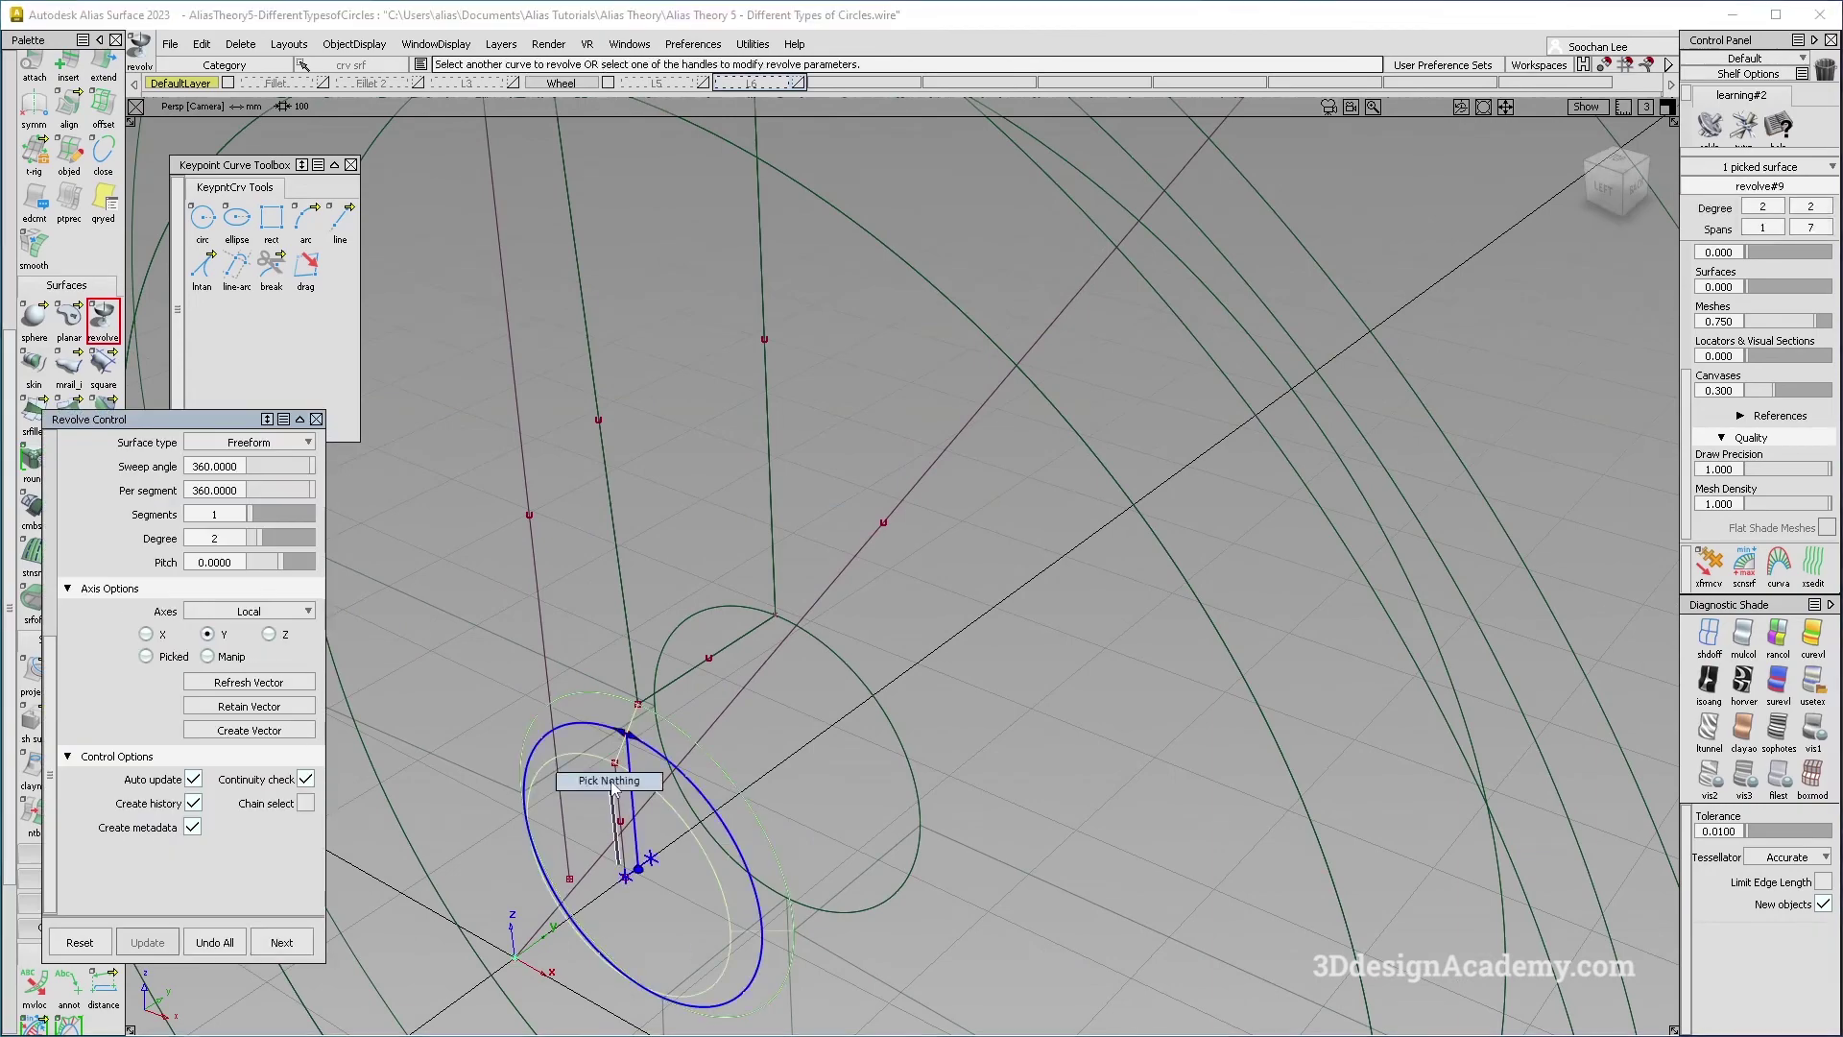
click(618, 793)
ctrl+shift+drag(641, 806, 672, 744)
scroll(685, 739, down, 4)
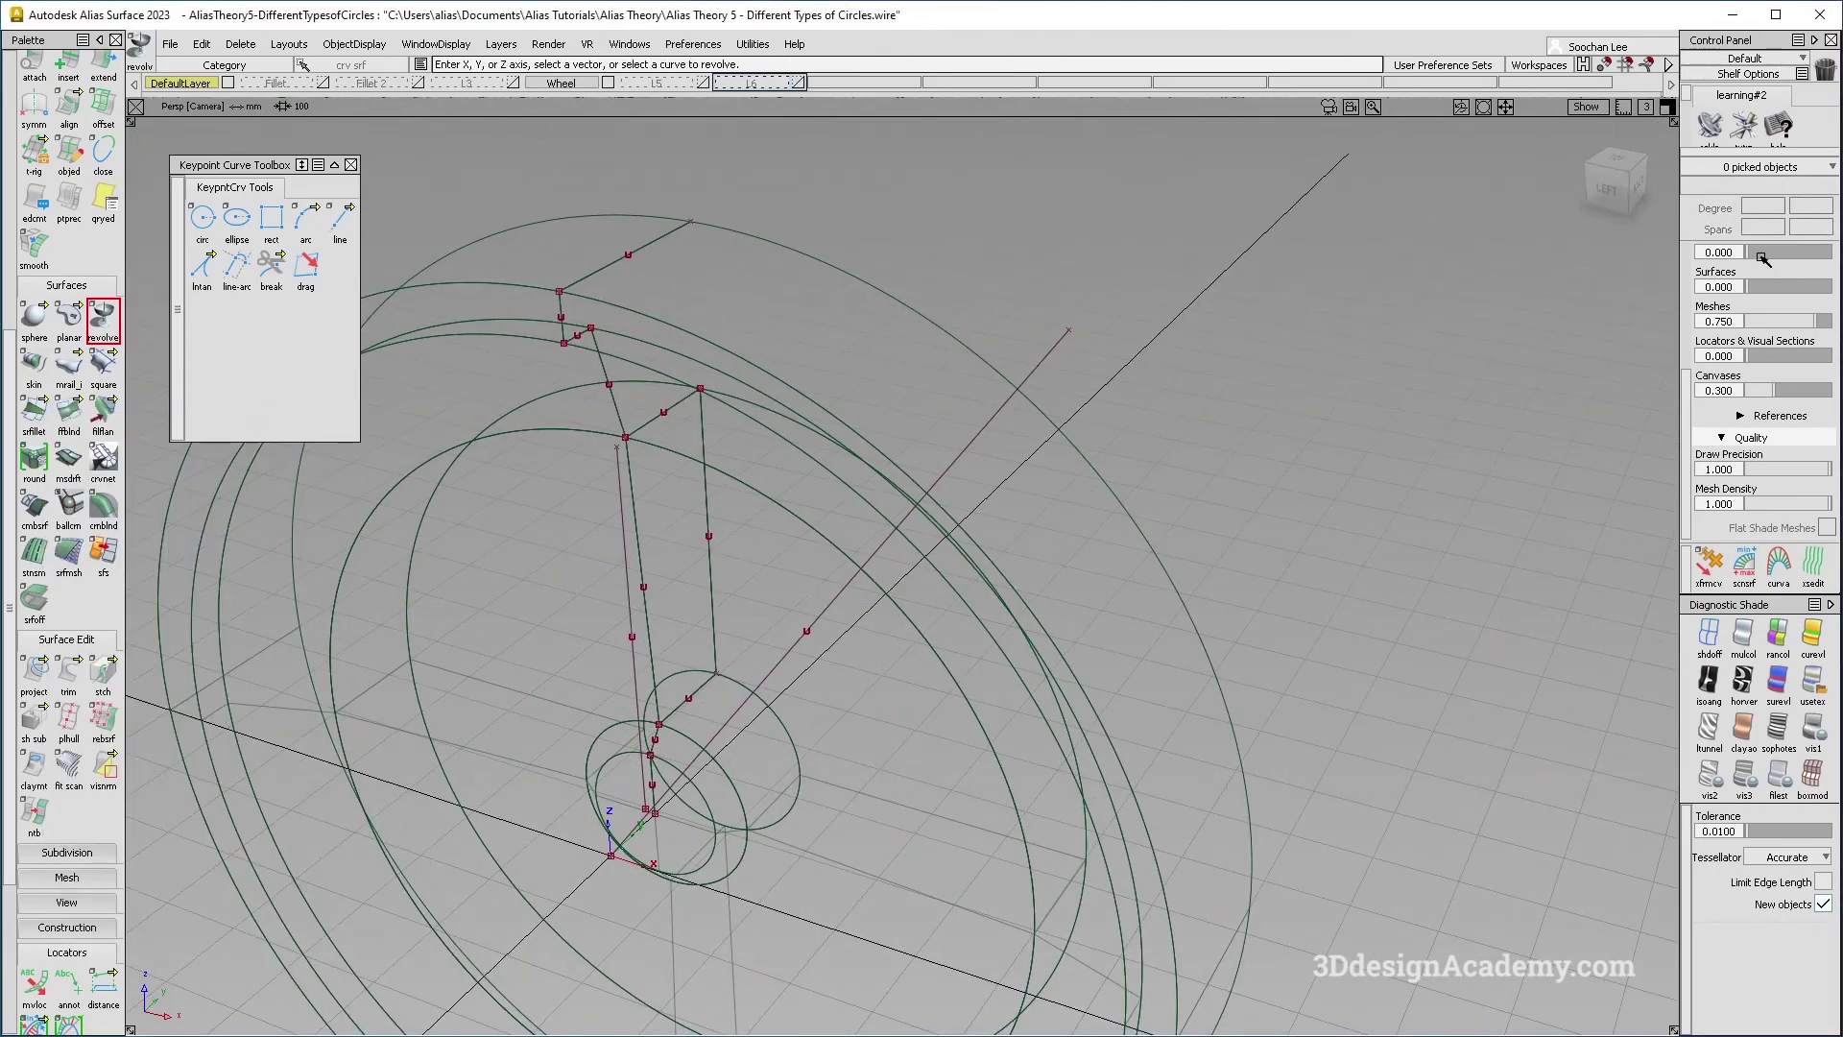
Project the vertical spoke-edge line along Y onto the front and rear spoke discs as curves on surfaces.
click(1621, 199)
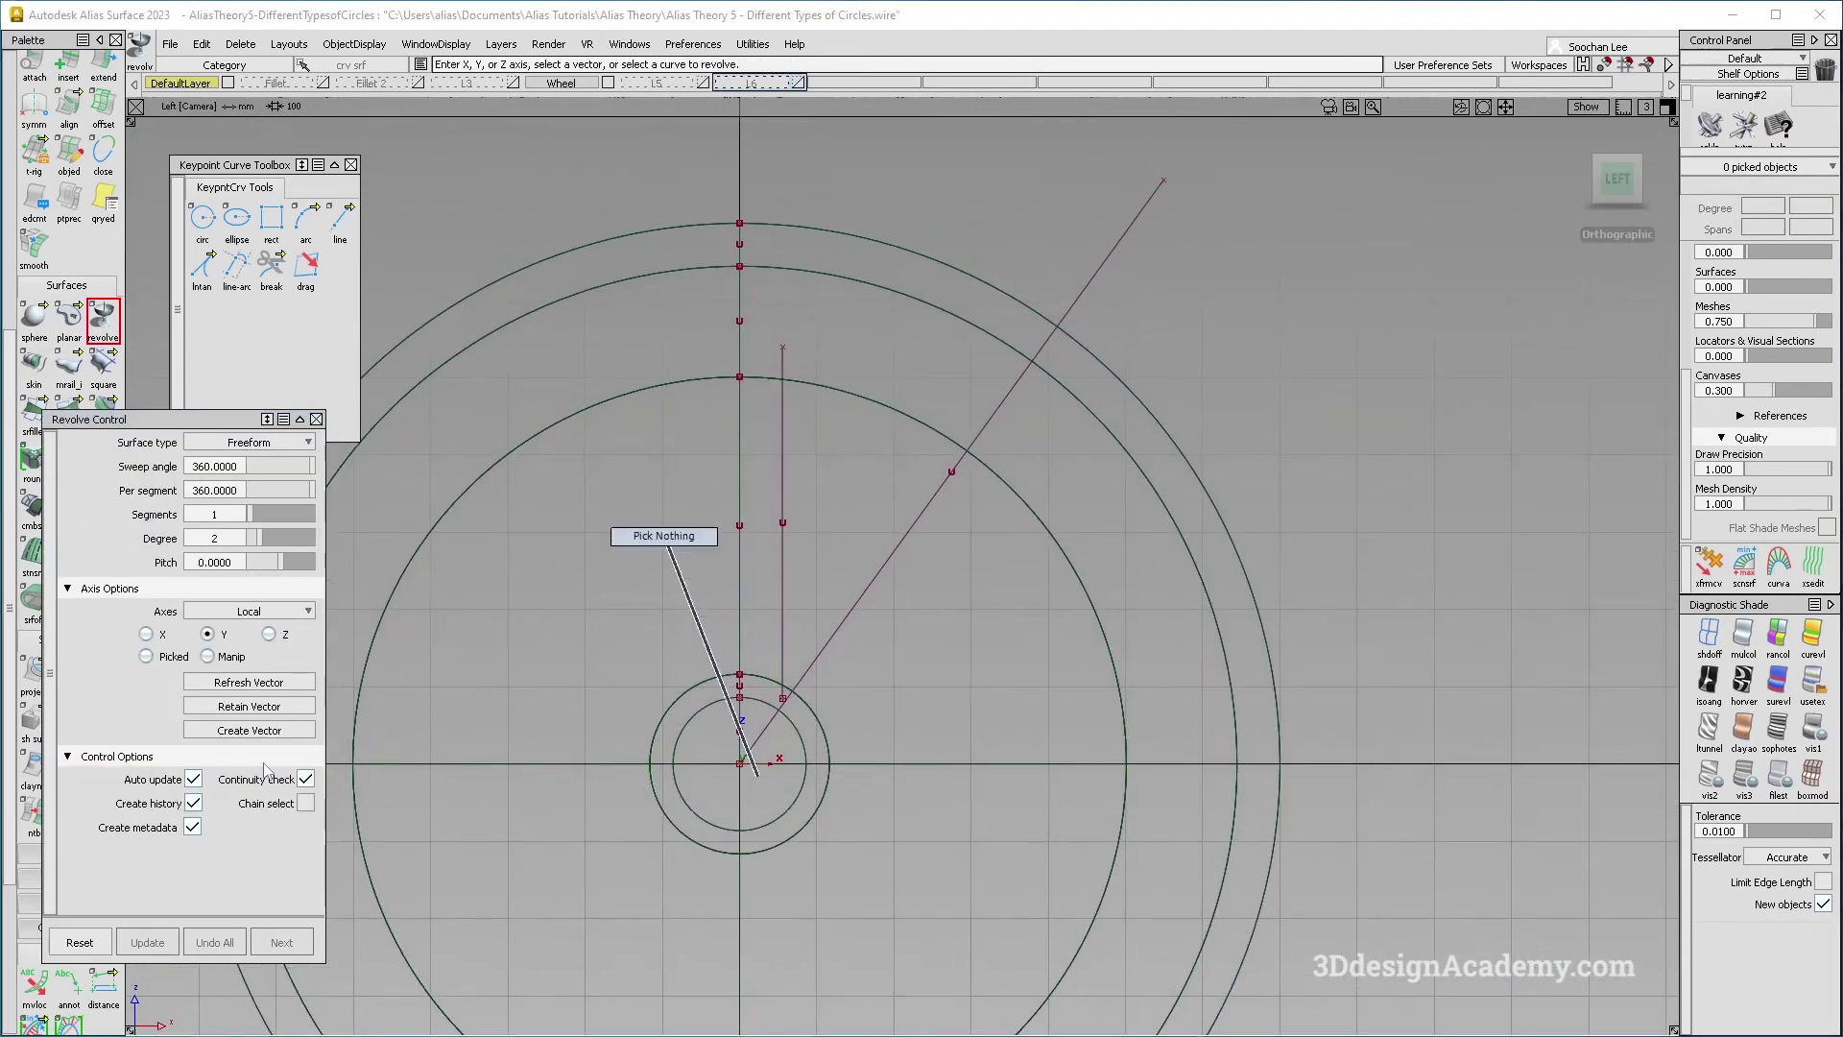
alt+shift+drag(939, 503, 614, 633)
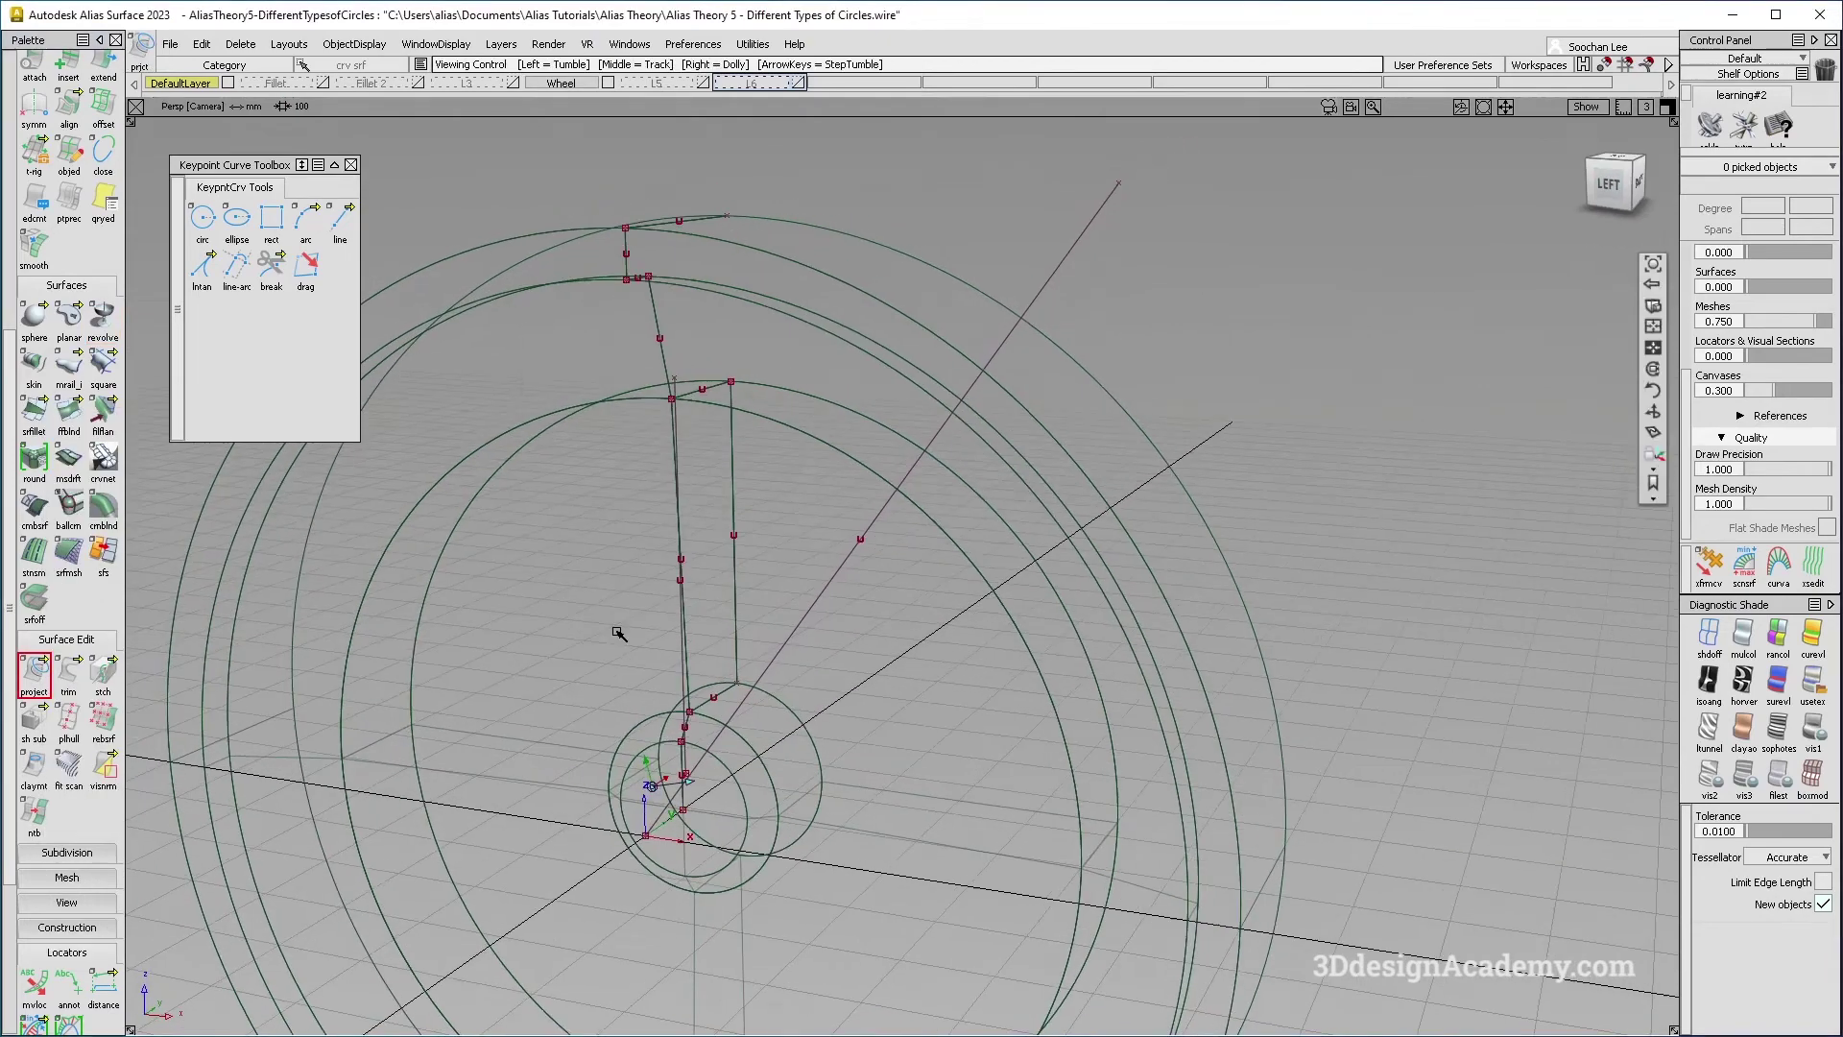
ctrl+shift+drag(779, 542, 659, 550)
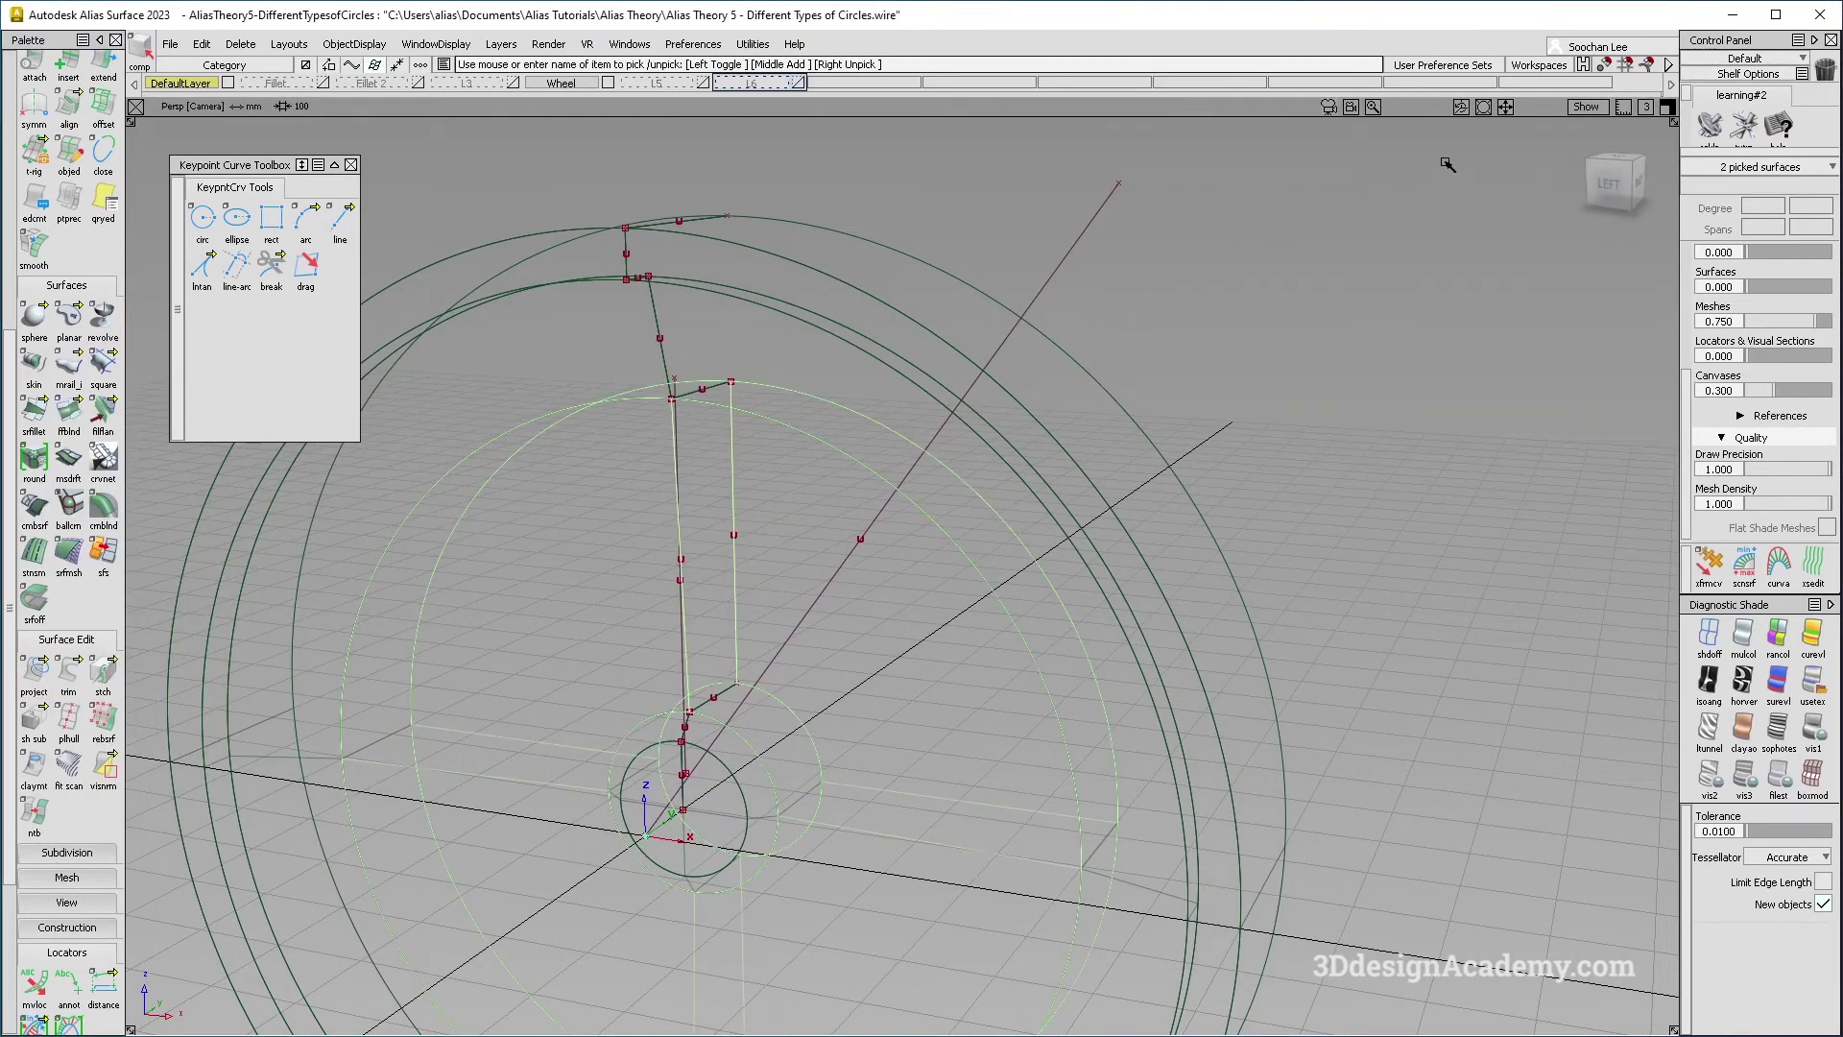
click(1612, 185)
click(34, 671)
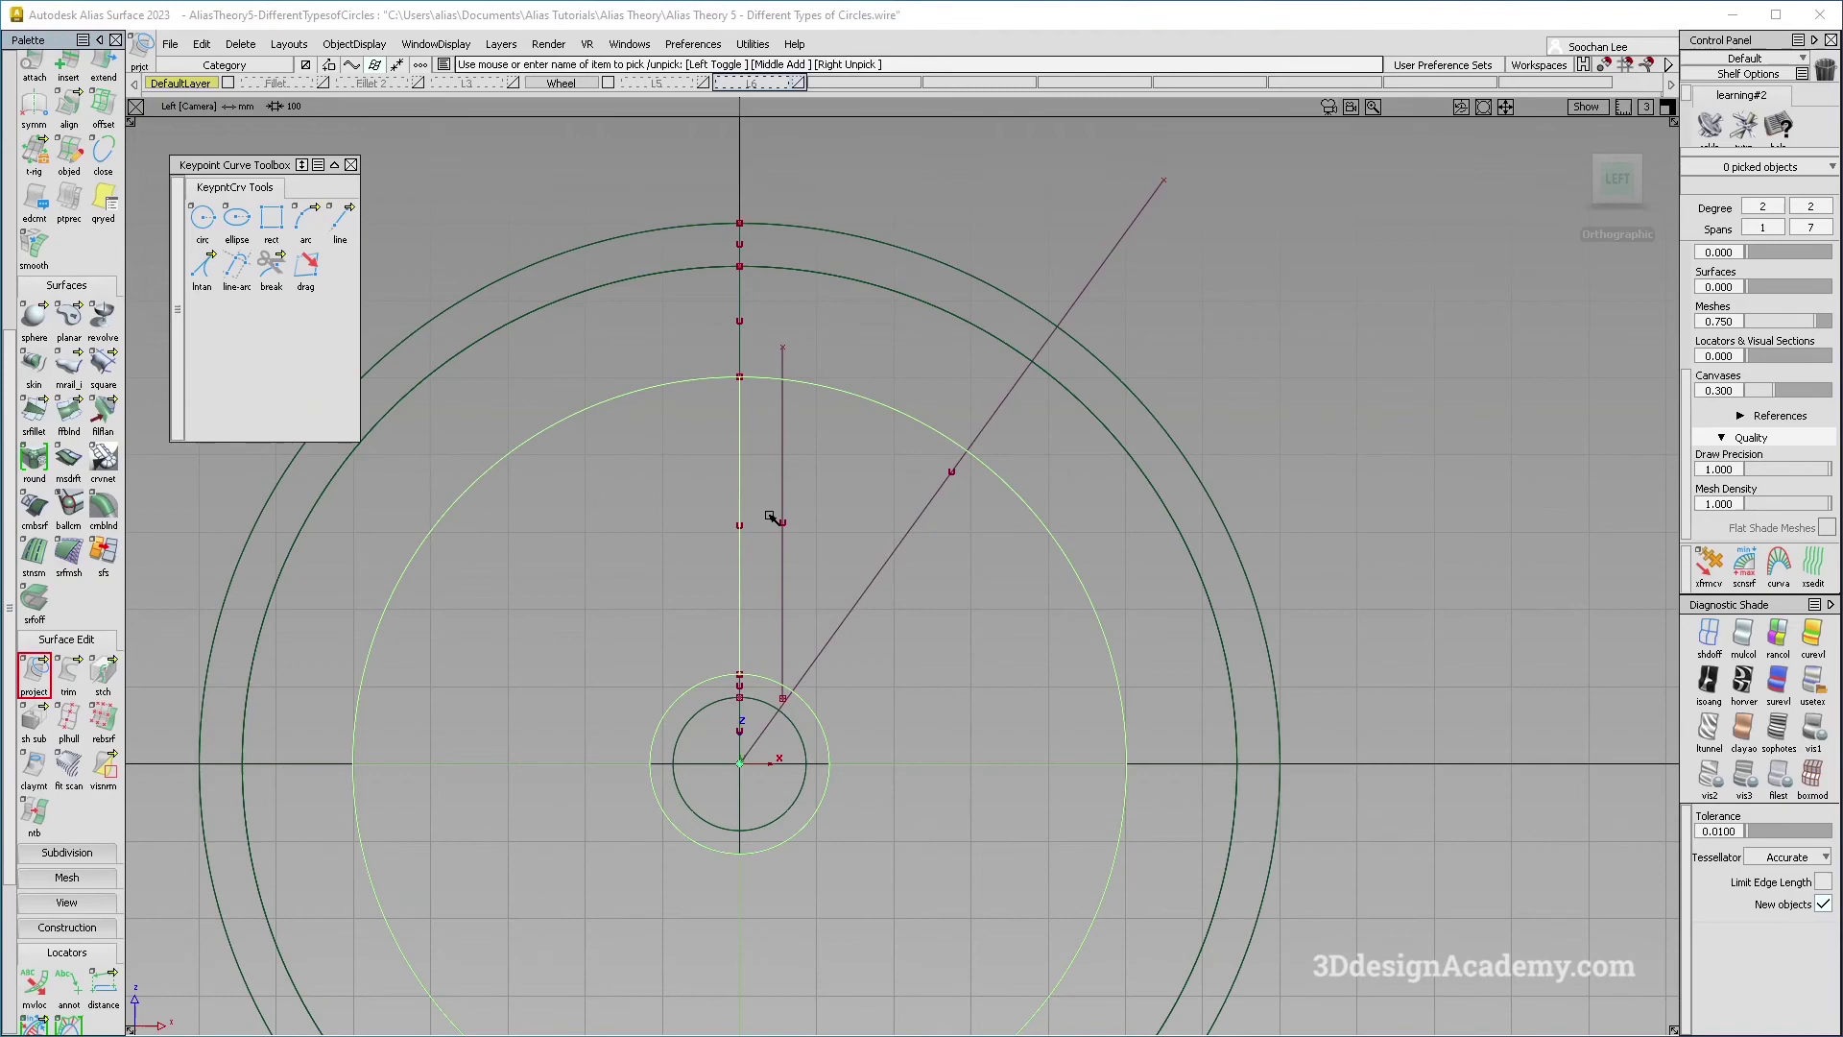
click(780, 530)
Project the diagonal guide line along Y onto all ten revolved surfaces and shade the model.
alt+shift+drag(490, 574, 735, 632)
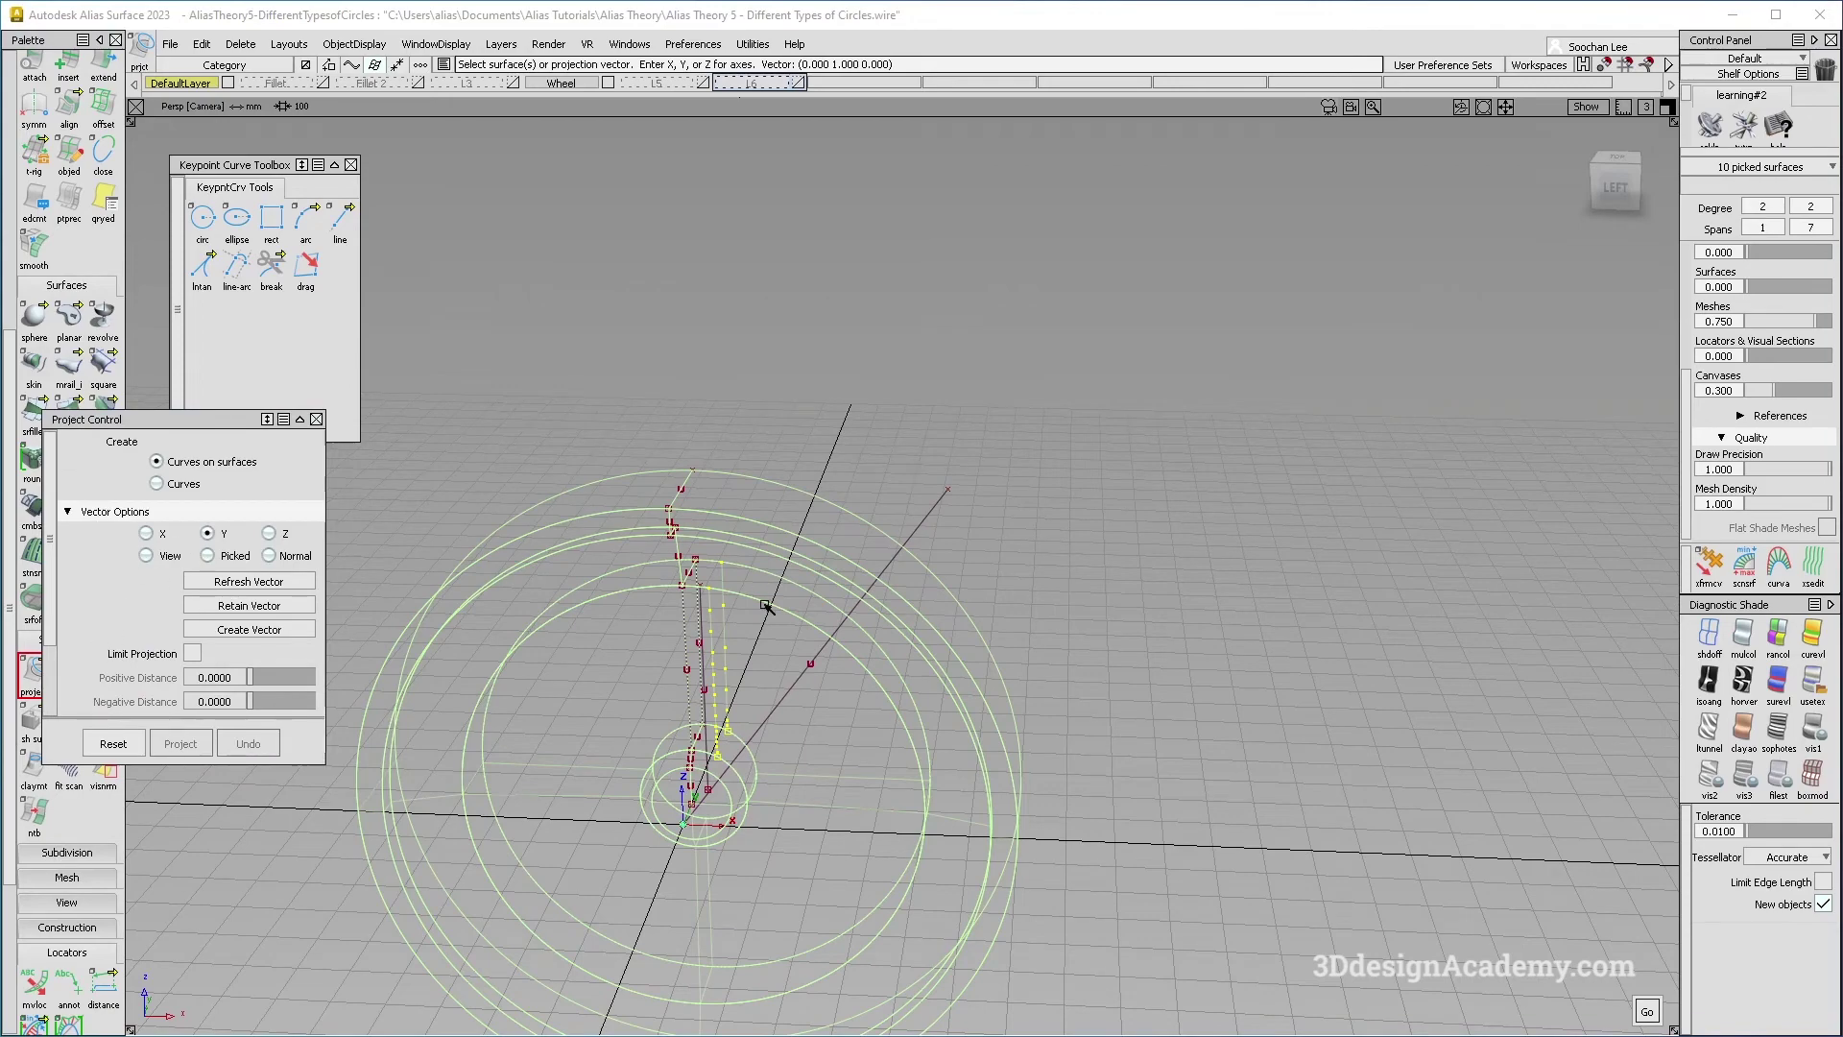
key(space)
click(808, 662)
alt+shift+scroll(752, 747, up, 4)
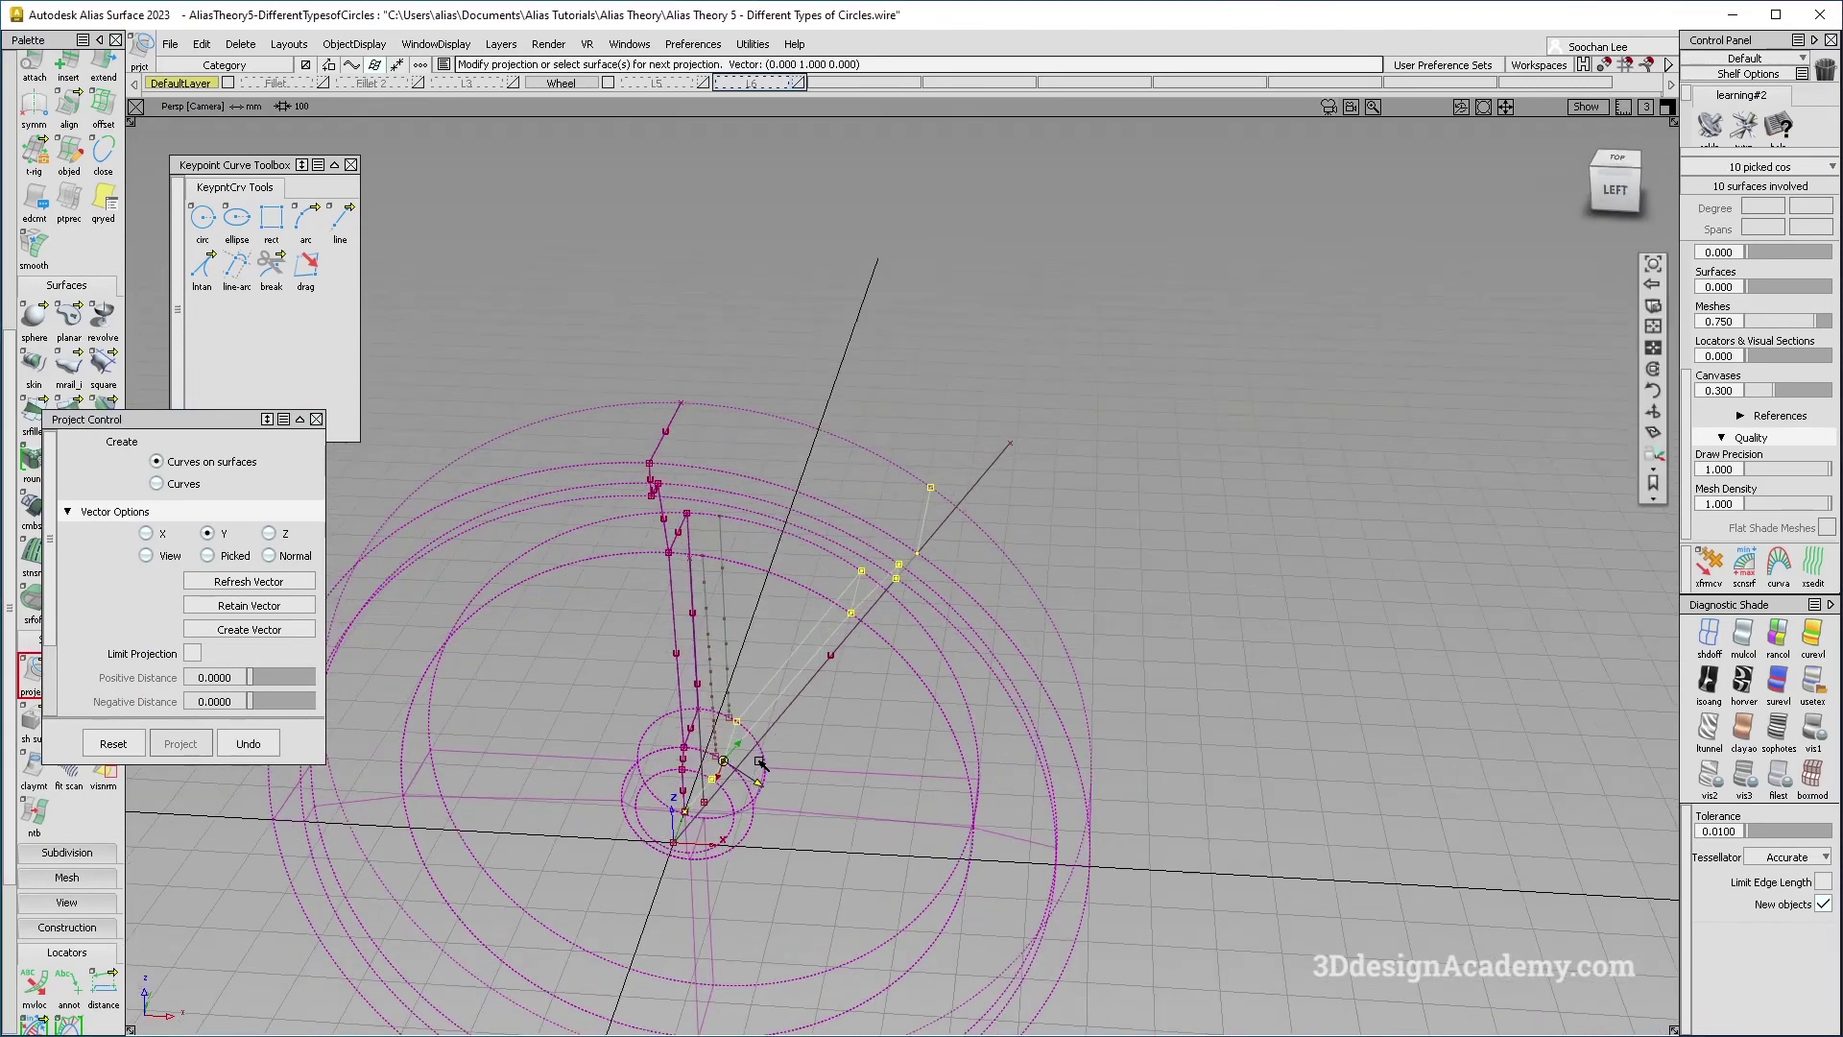
click(1742, 635)
Trim the hub's front face and bevel down to the wedge between the profile and the diagonal curve.
alt+shift+drag(718, 775, 759, 671)
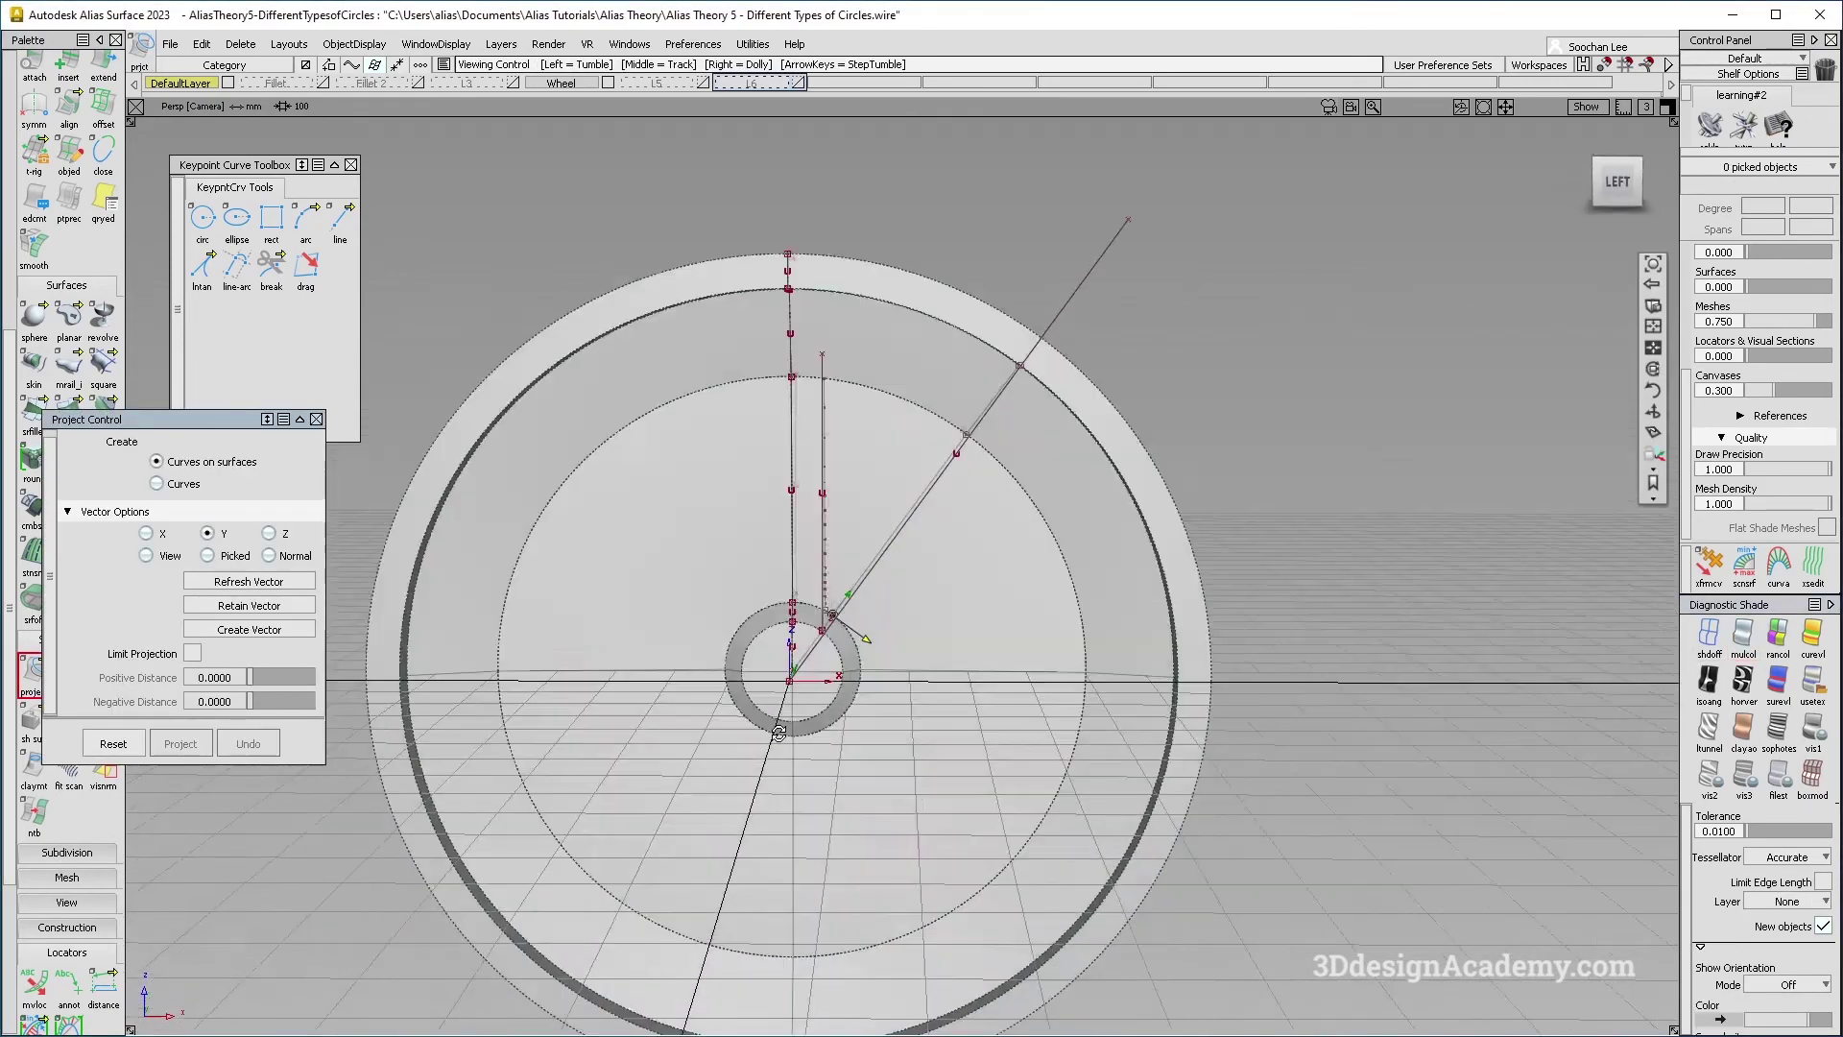
alt+shift+right_drag(759, 672, 868, 677)
alt+shift+drag(868, 677, 846, 654)
double_click(35, 674)
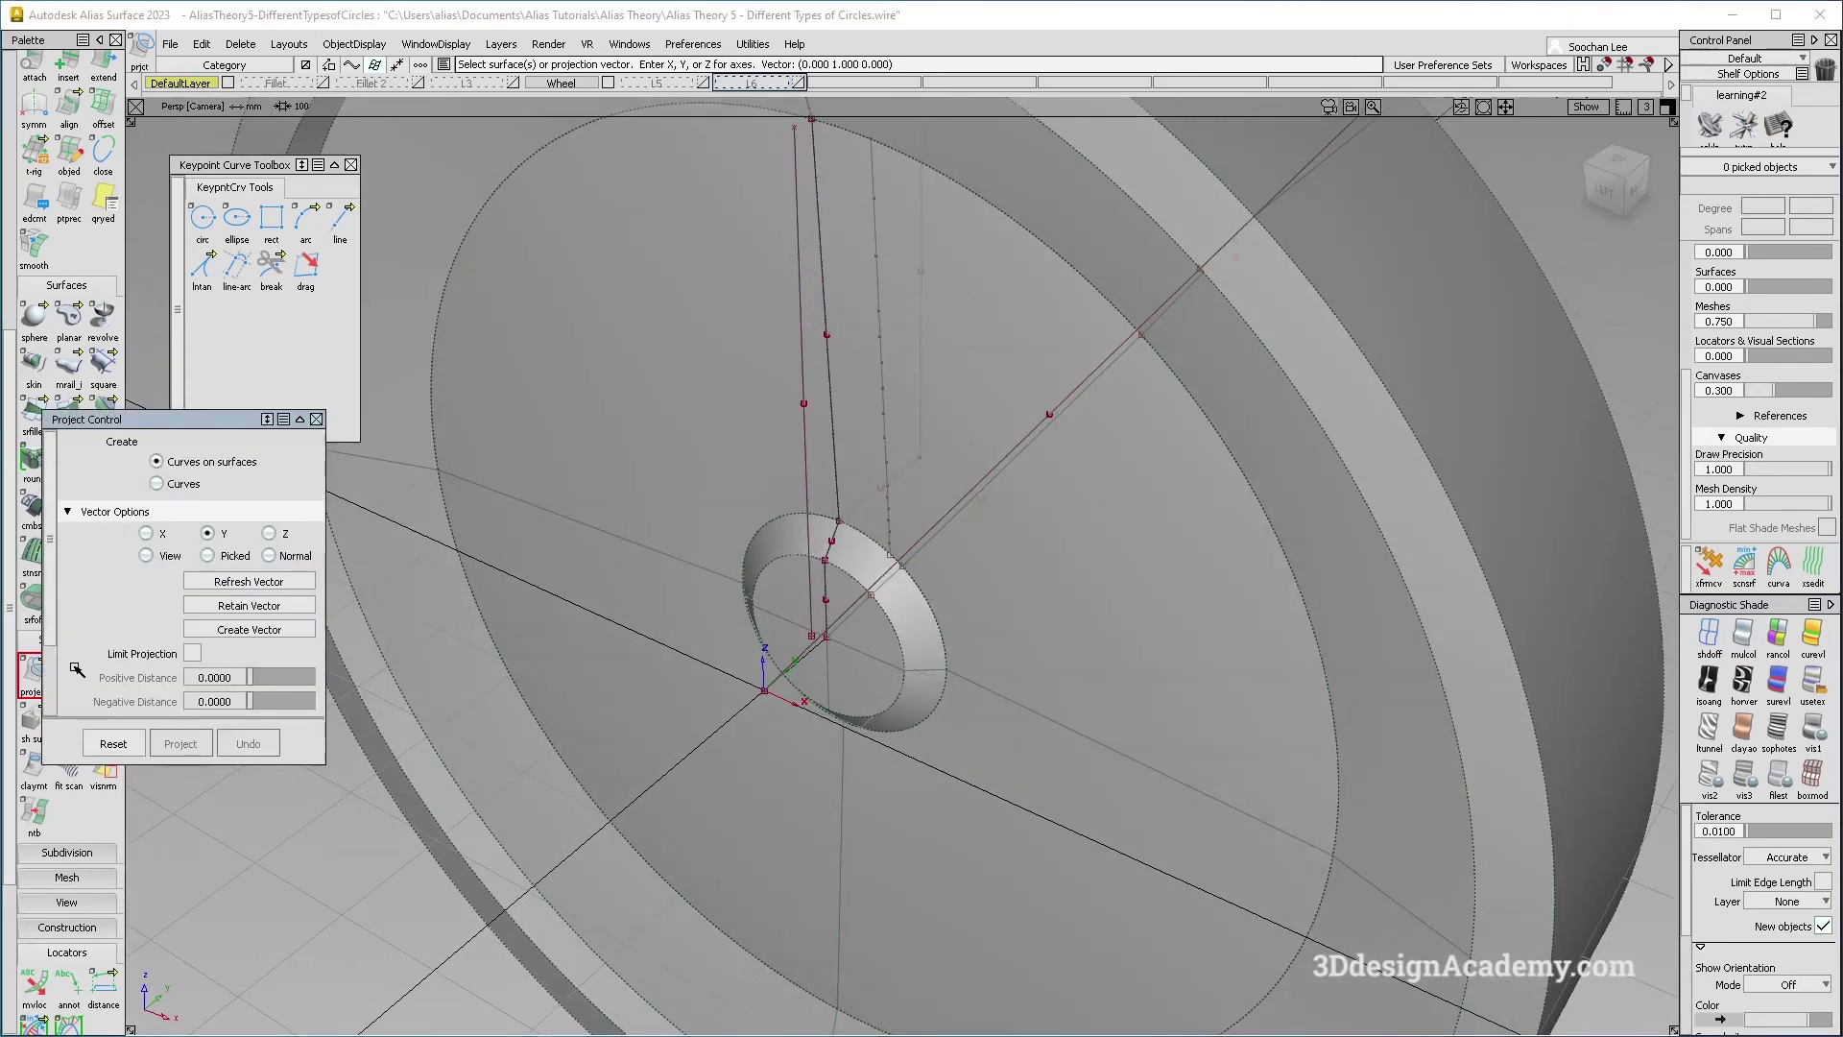
drag(200, 438, 313, 438)
click(68, 675)
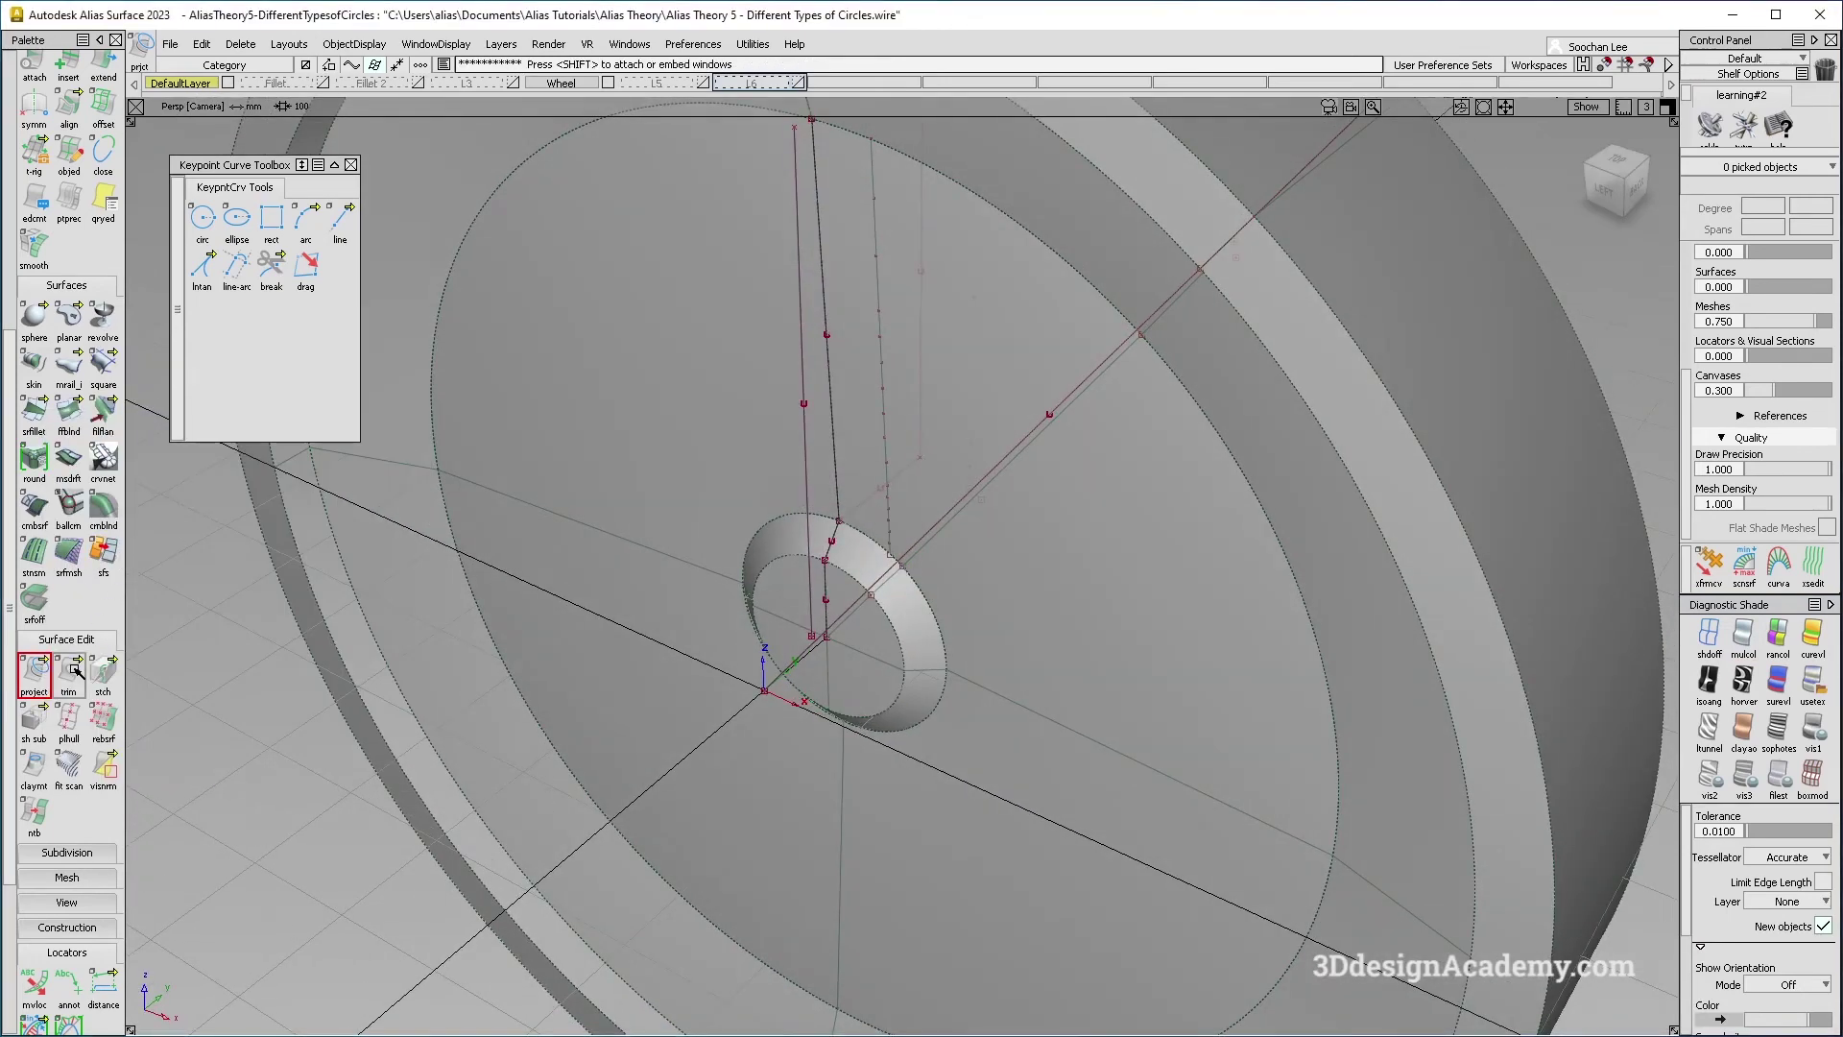
double_click(835, 587)
key(space)
double_click(857, 559)
key(space)
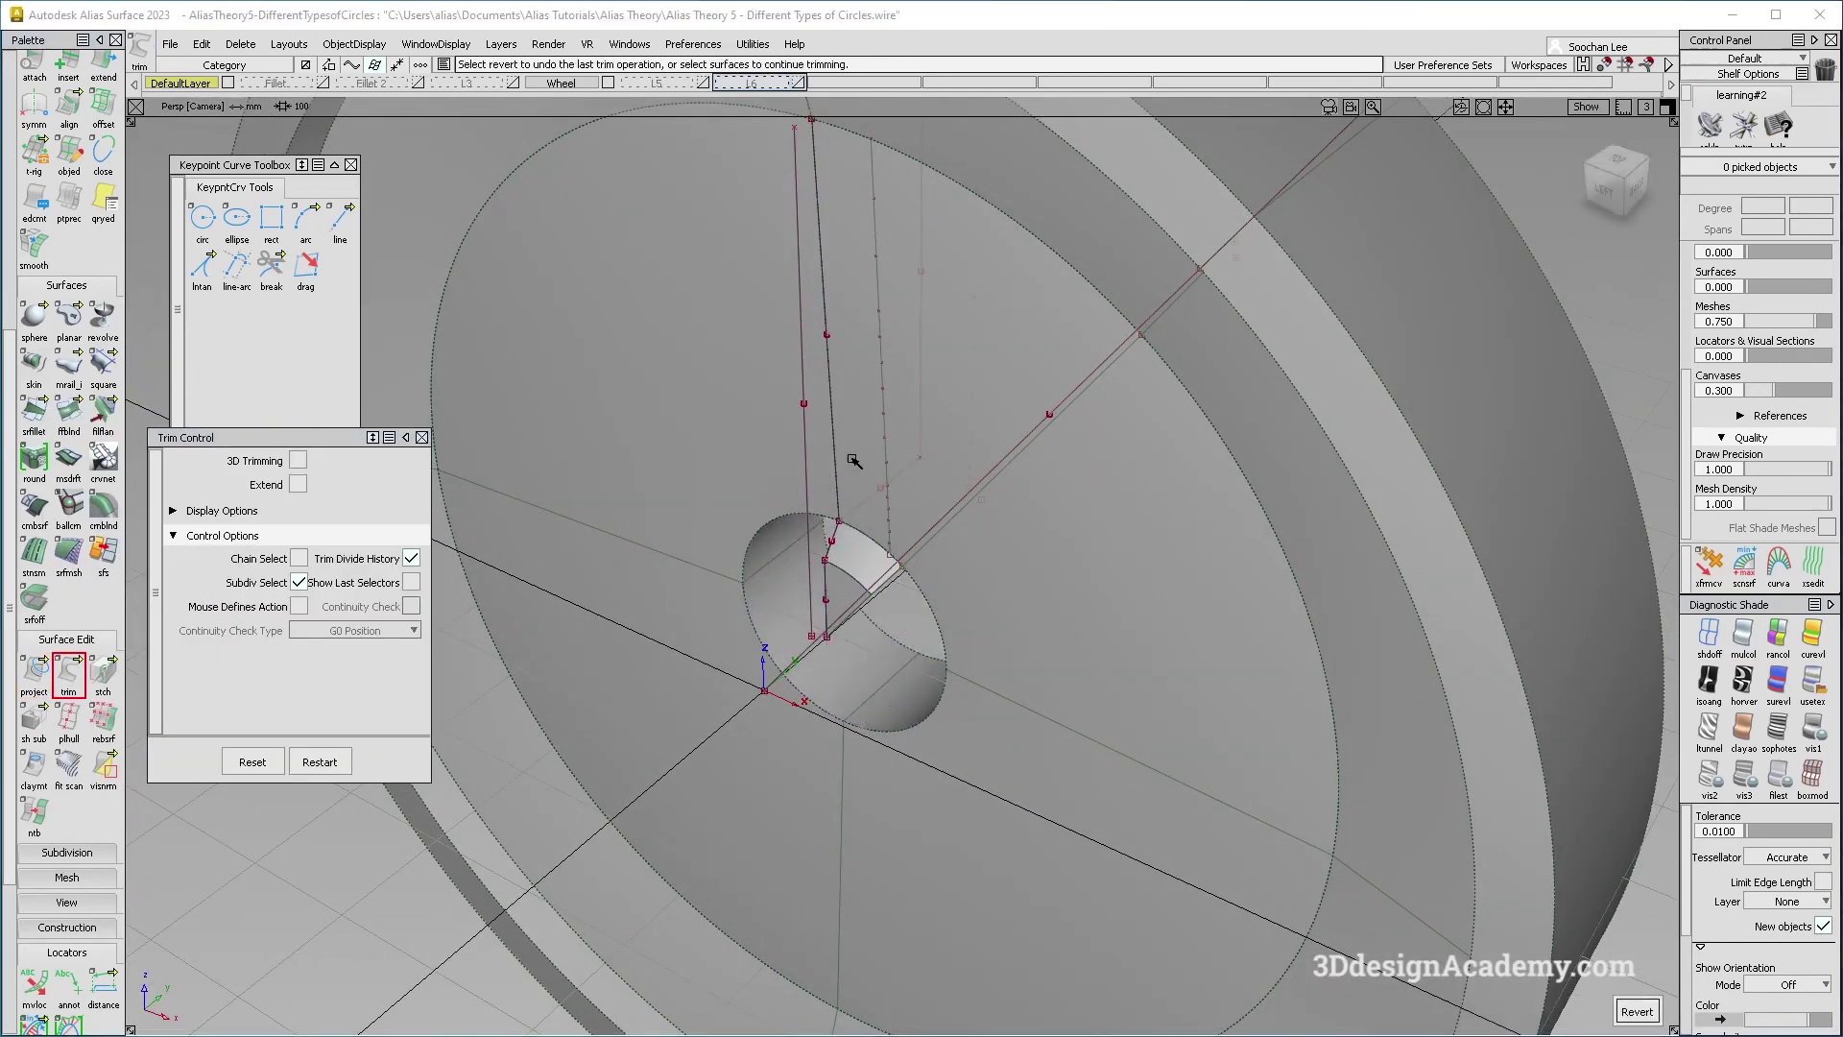
Trim the front spoke disc, the hub's outer cylinder and the rear spoke disc, keeping only the spoke and wedge regions.
double_click(875, 443)
key(space)
click(907, 642)
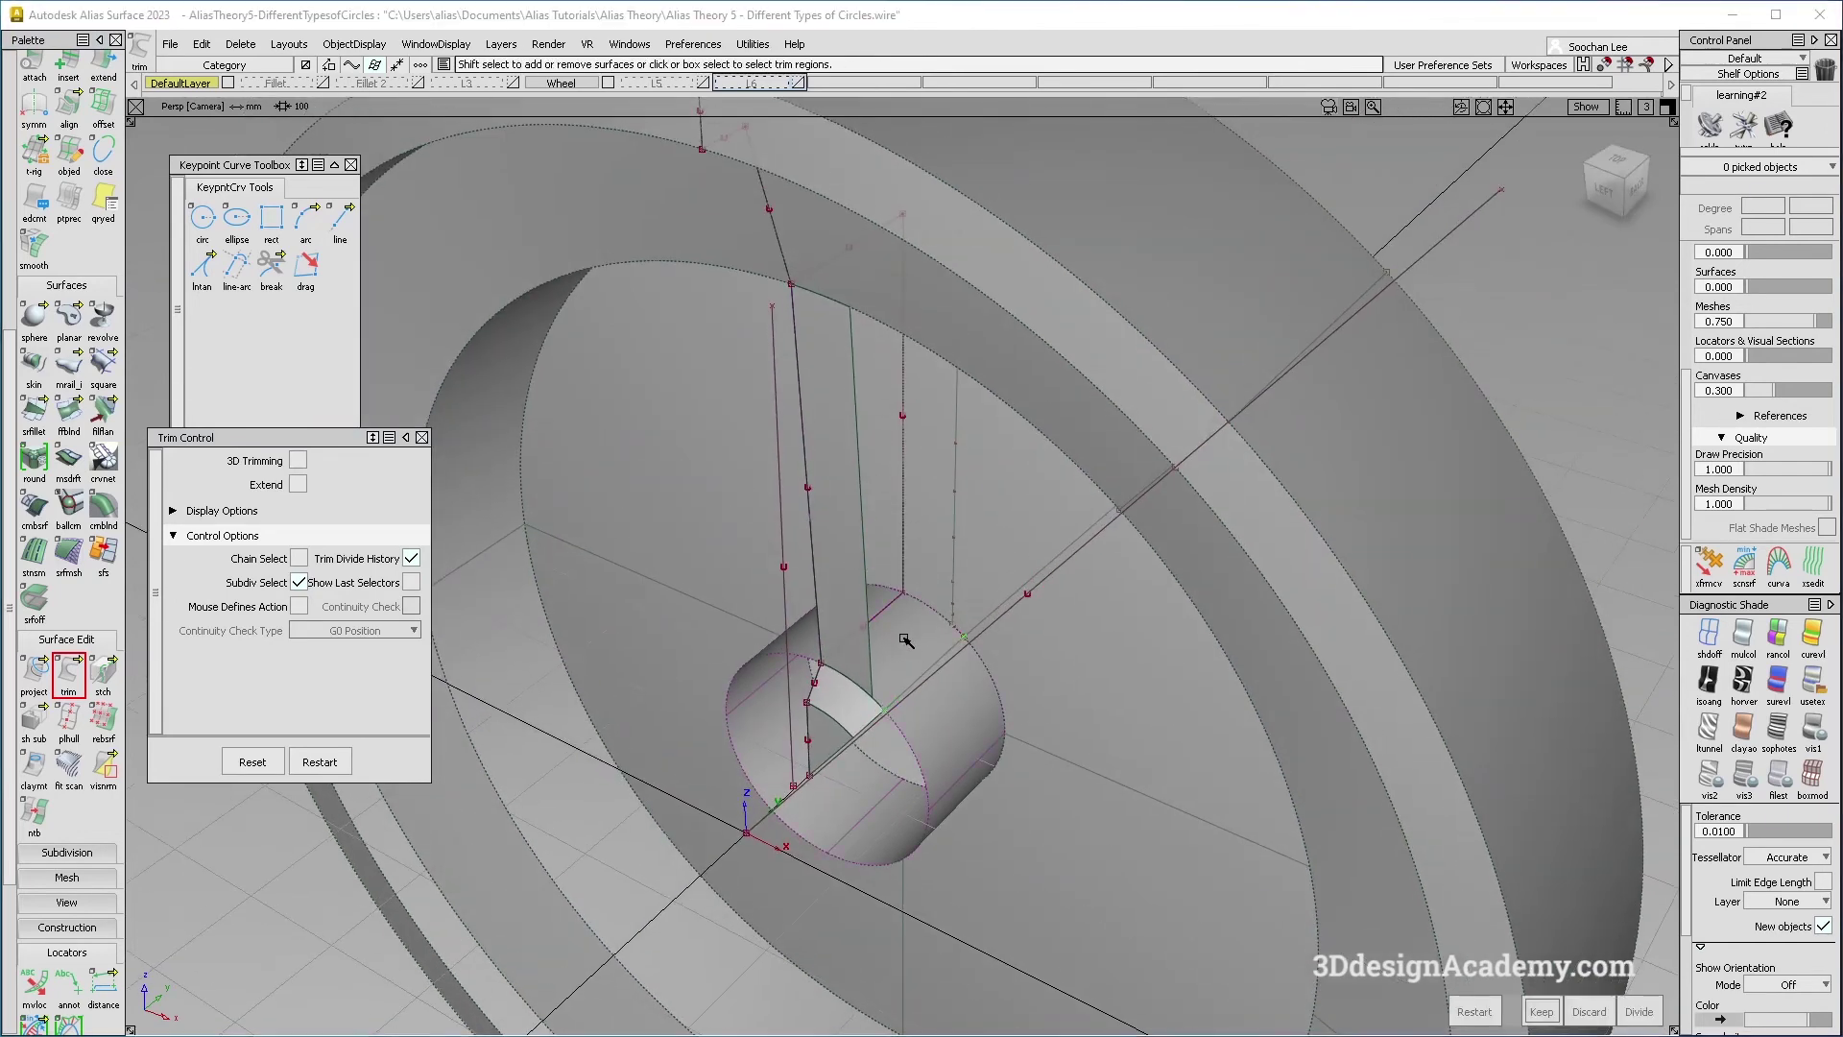
click(909, 641)
key(space)
alt+shift+drag(918, 610, 920, 533)
double_click(919, 531)
key(space)
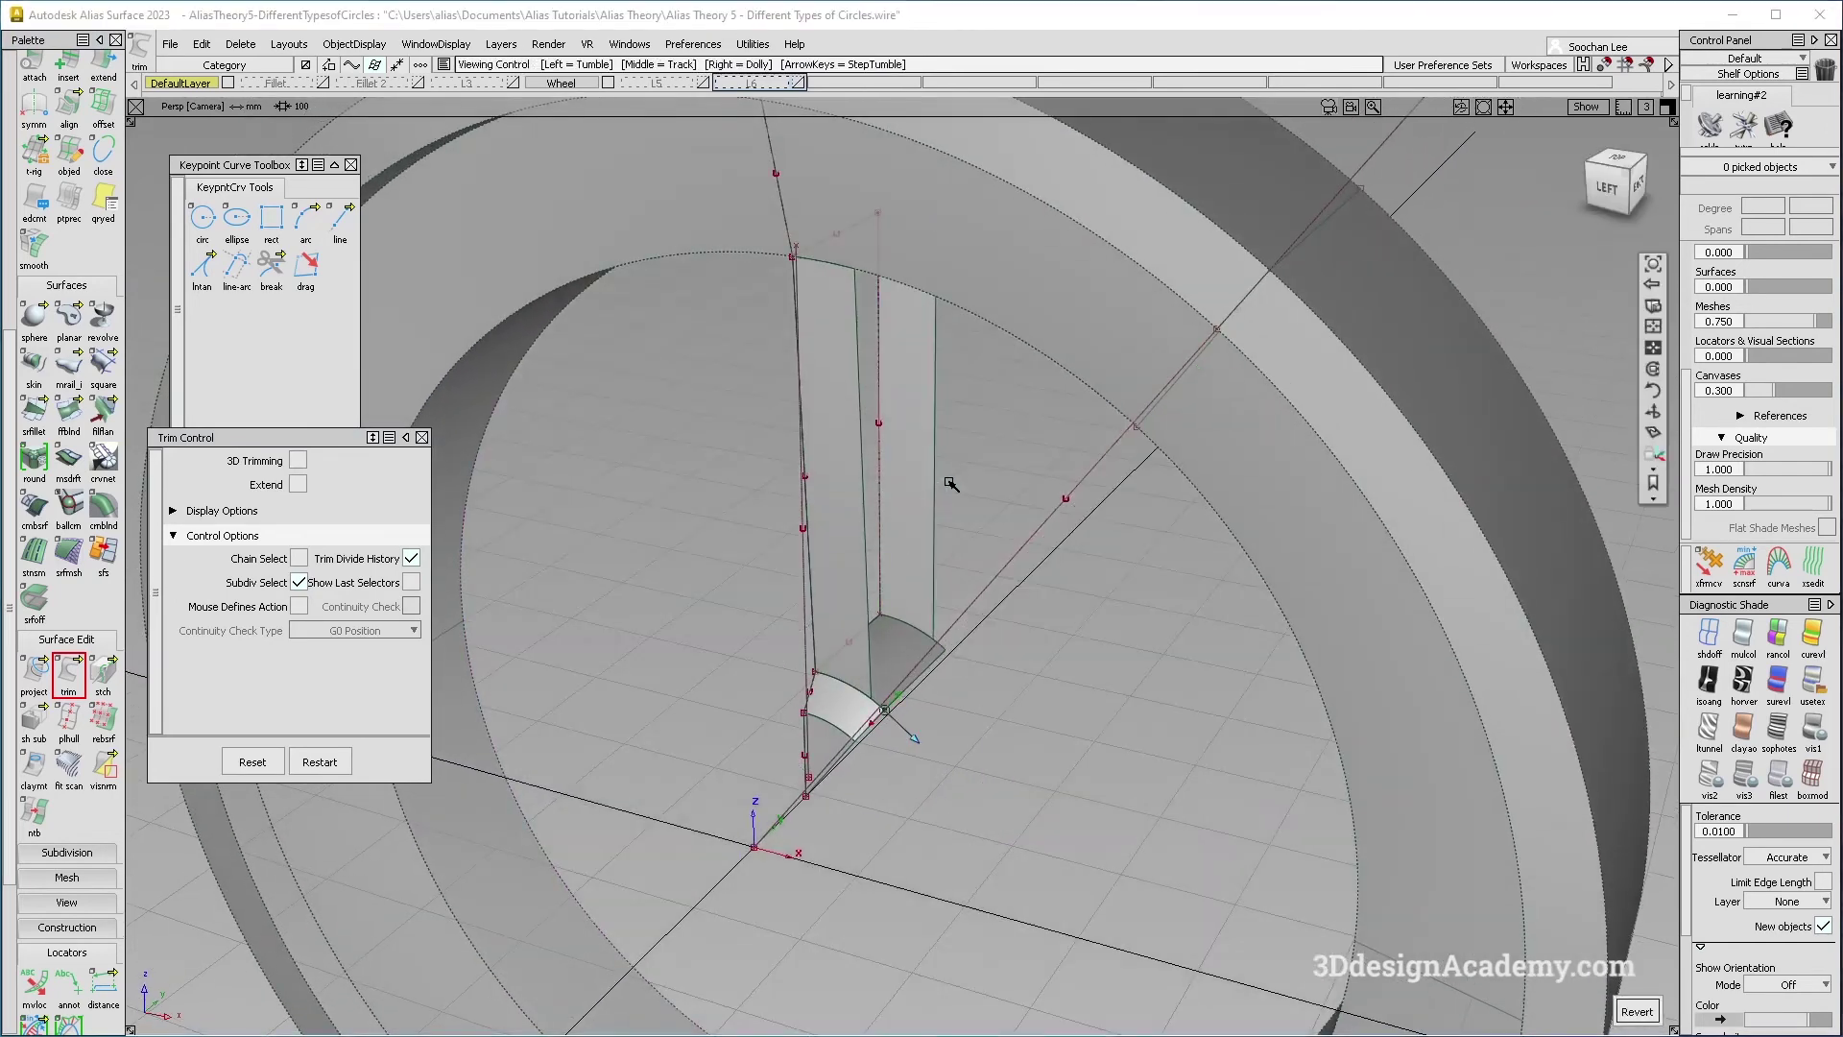
Trim the rim's inner, lip and outer surfaces down to the same wedge.
alt+shift+middle_drag(933, 399, 913, 610)
double_click(829, 419)
key(space)
click(853, 351)
alt+shift+drag(909, 467, 995, 431)
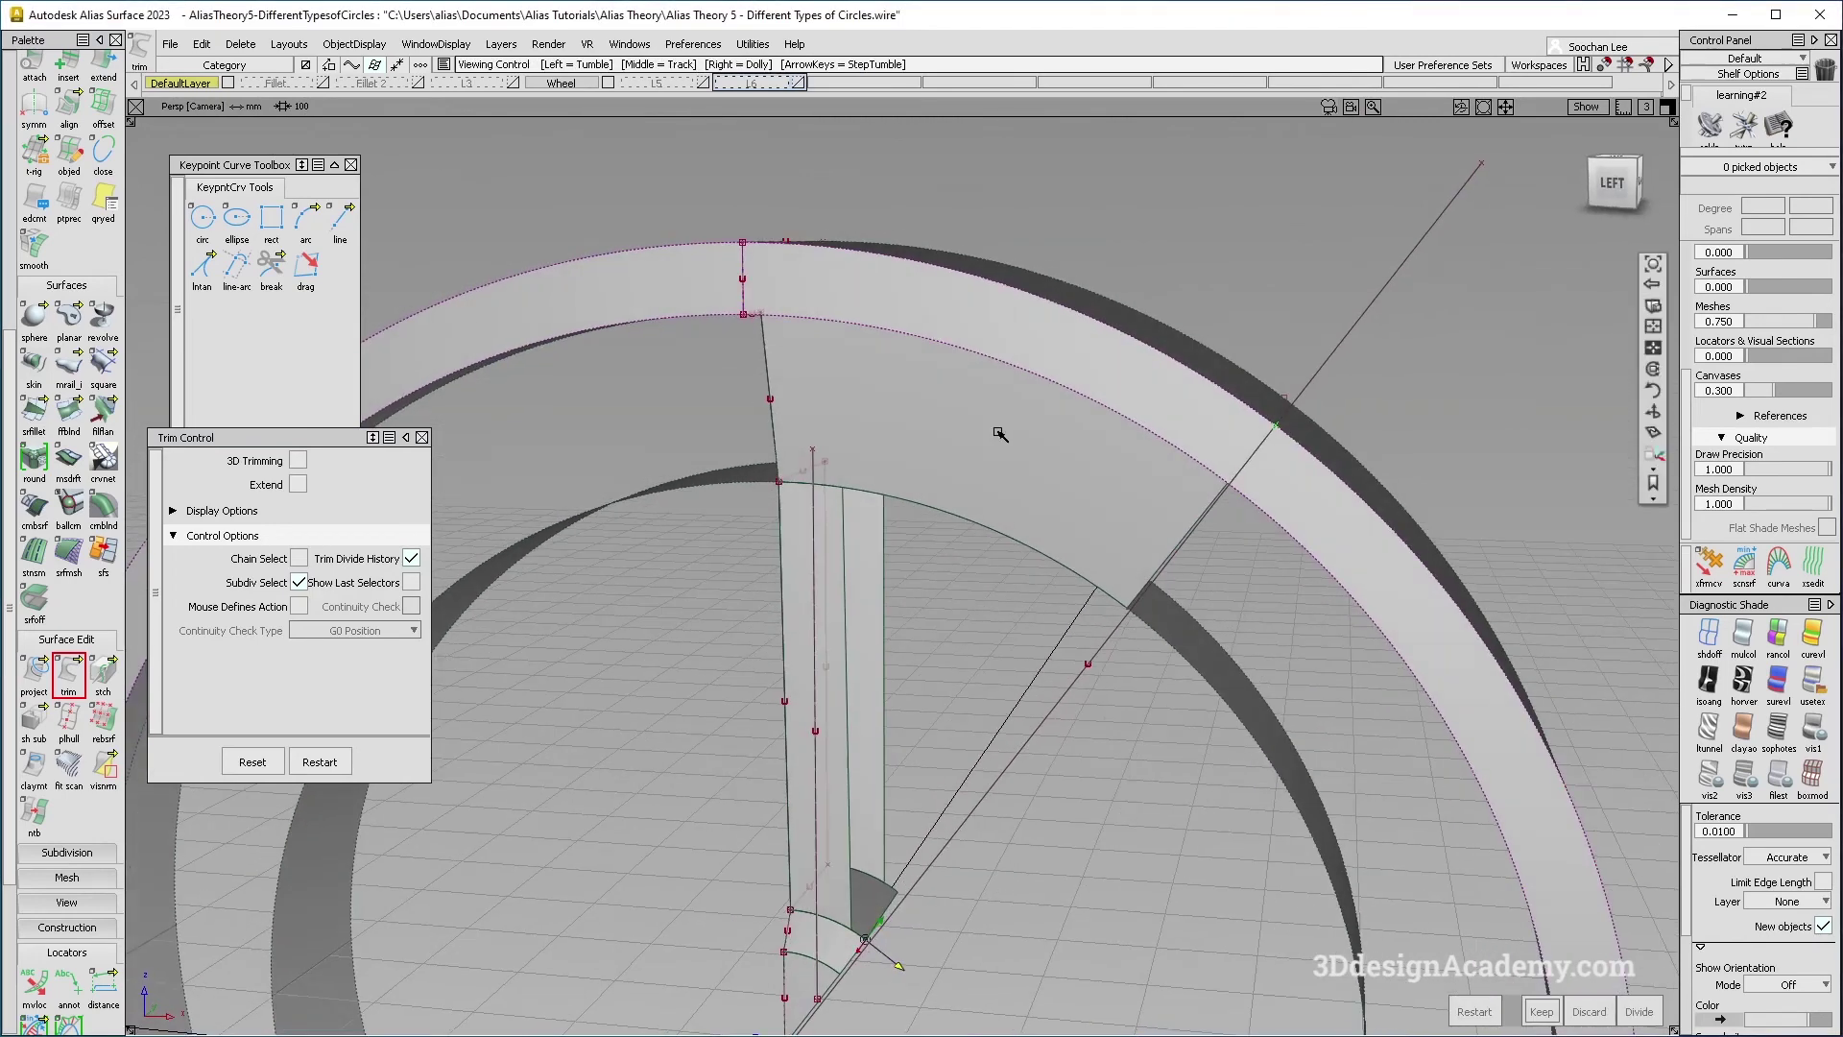
key(space)
alt+shift+drag(1047, 578, 907, 581)
Build the spoke's side wall with a freeform blend between the front and rear spoke edges.
click(68, 679)
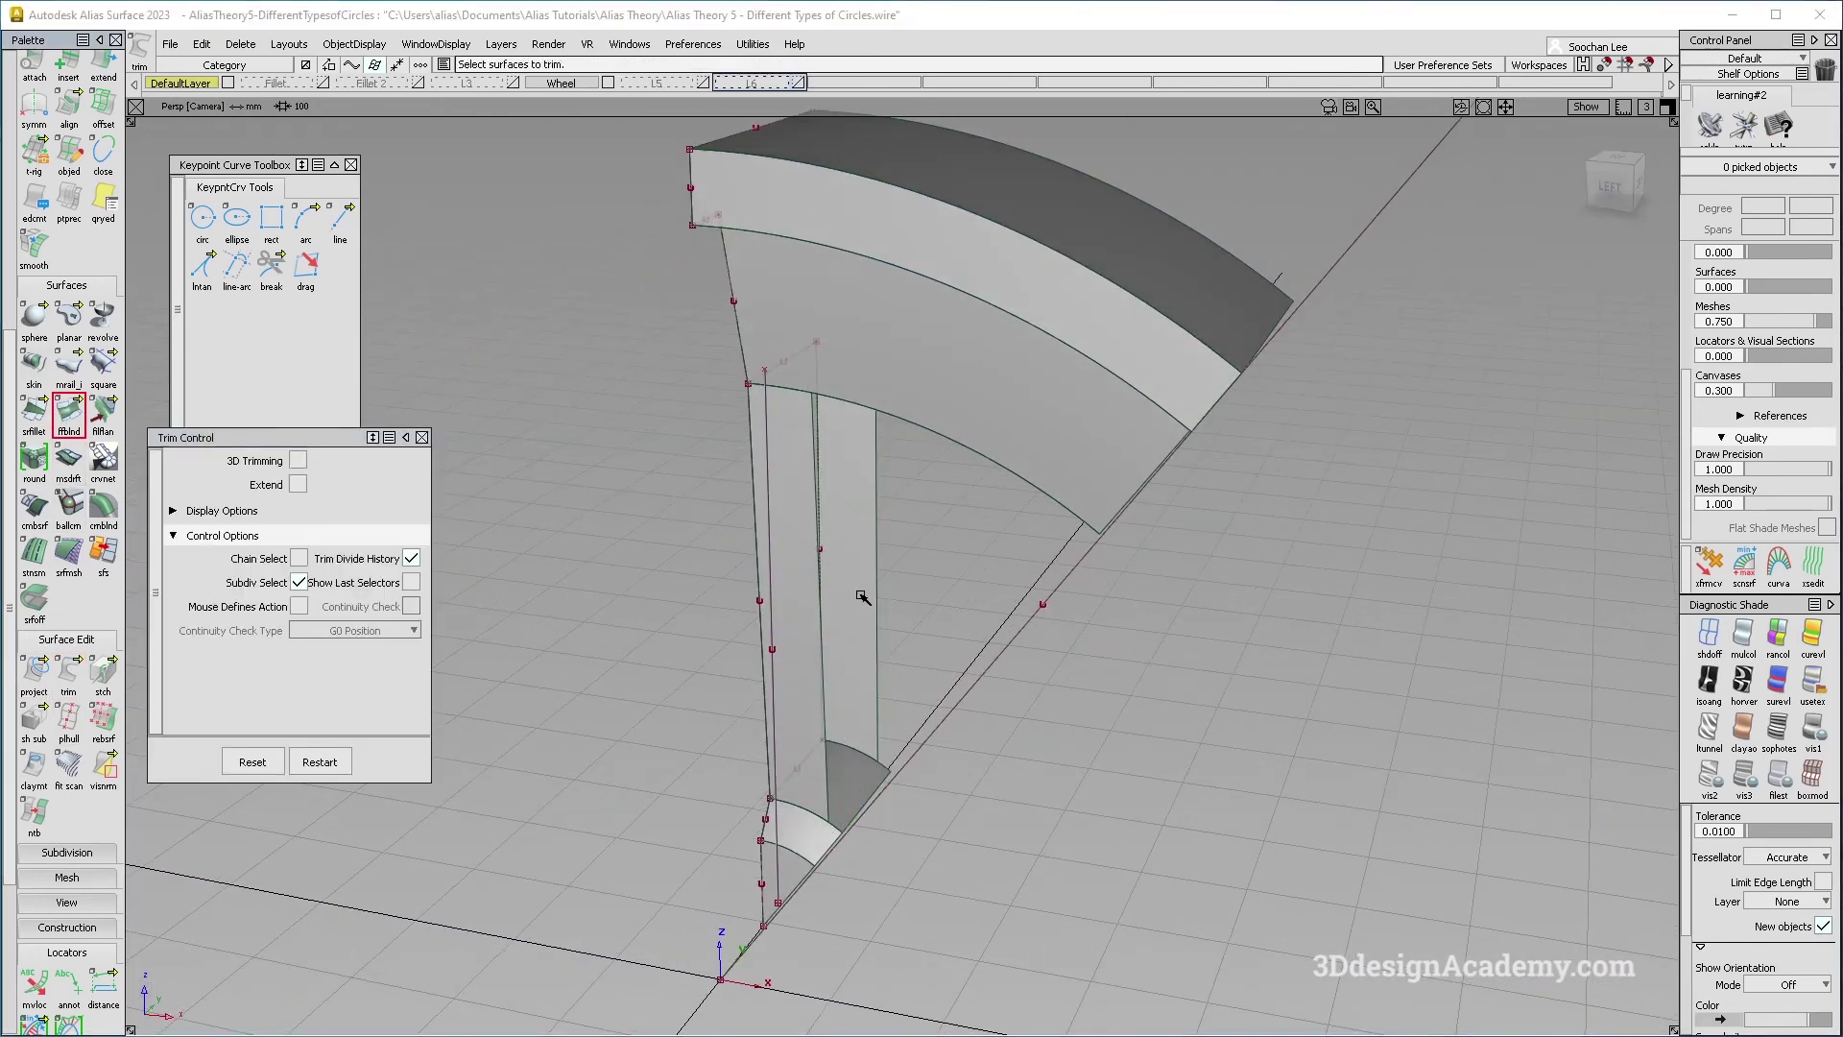
alt+shift+drag(824, 638, 815, 670)
click(876, 617)
alt+shift+drag(887, 622, 850, 615)
ctrl+shift+drag(850, 615, 898, 776)
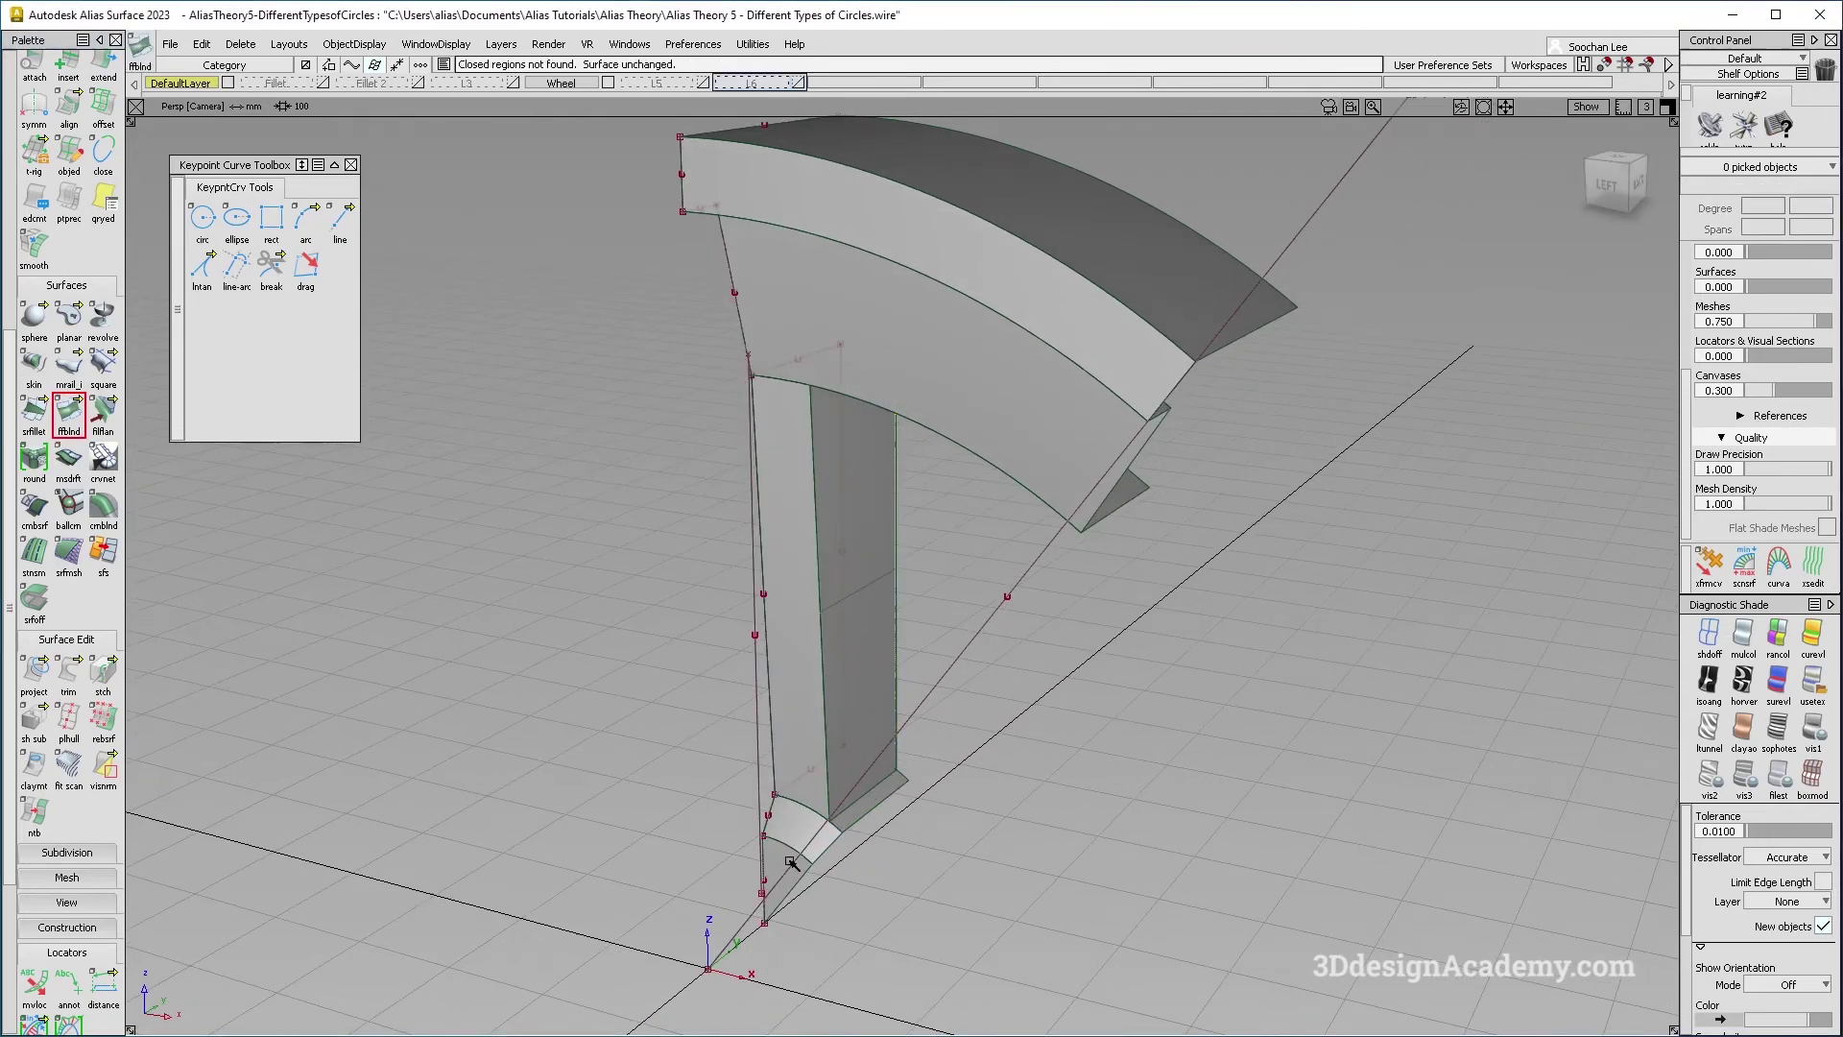
Project the spoke side wall's lower edge onto the hub's outer surface, using the view direction as the vector.
click(34, 676)
alt+shift+right_drag(845, 814, 899, 799)
click(894, 792)
key(space)
click(703, 768)
key(space)
click(24, 661)
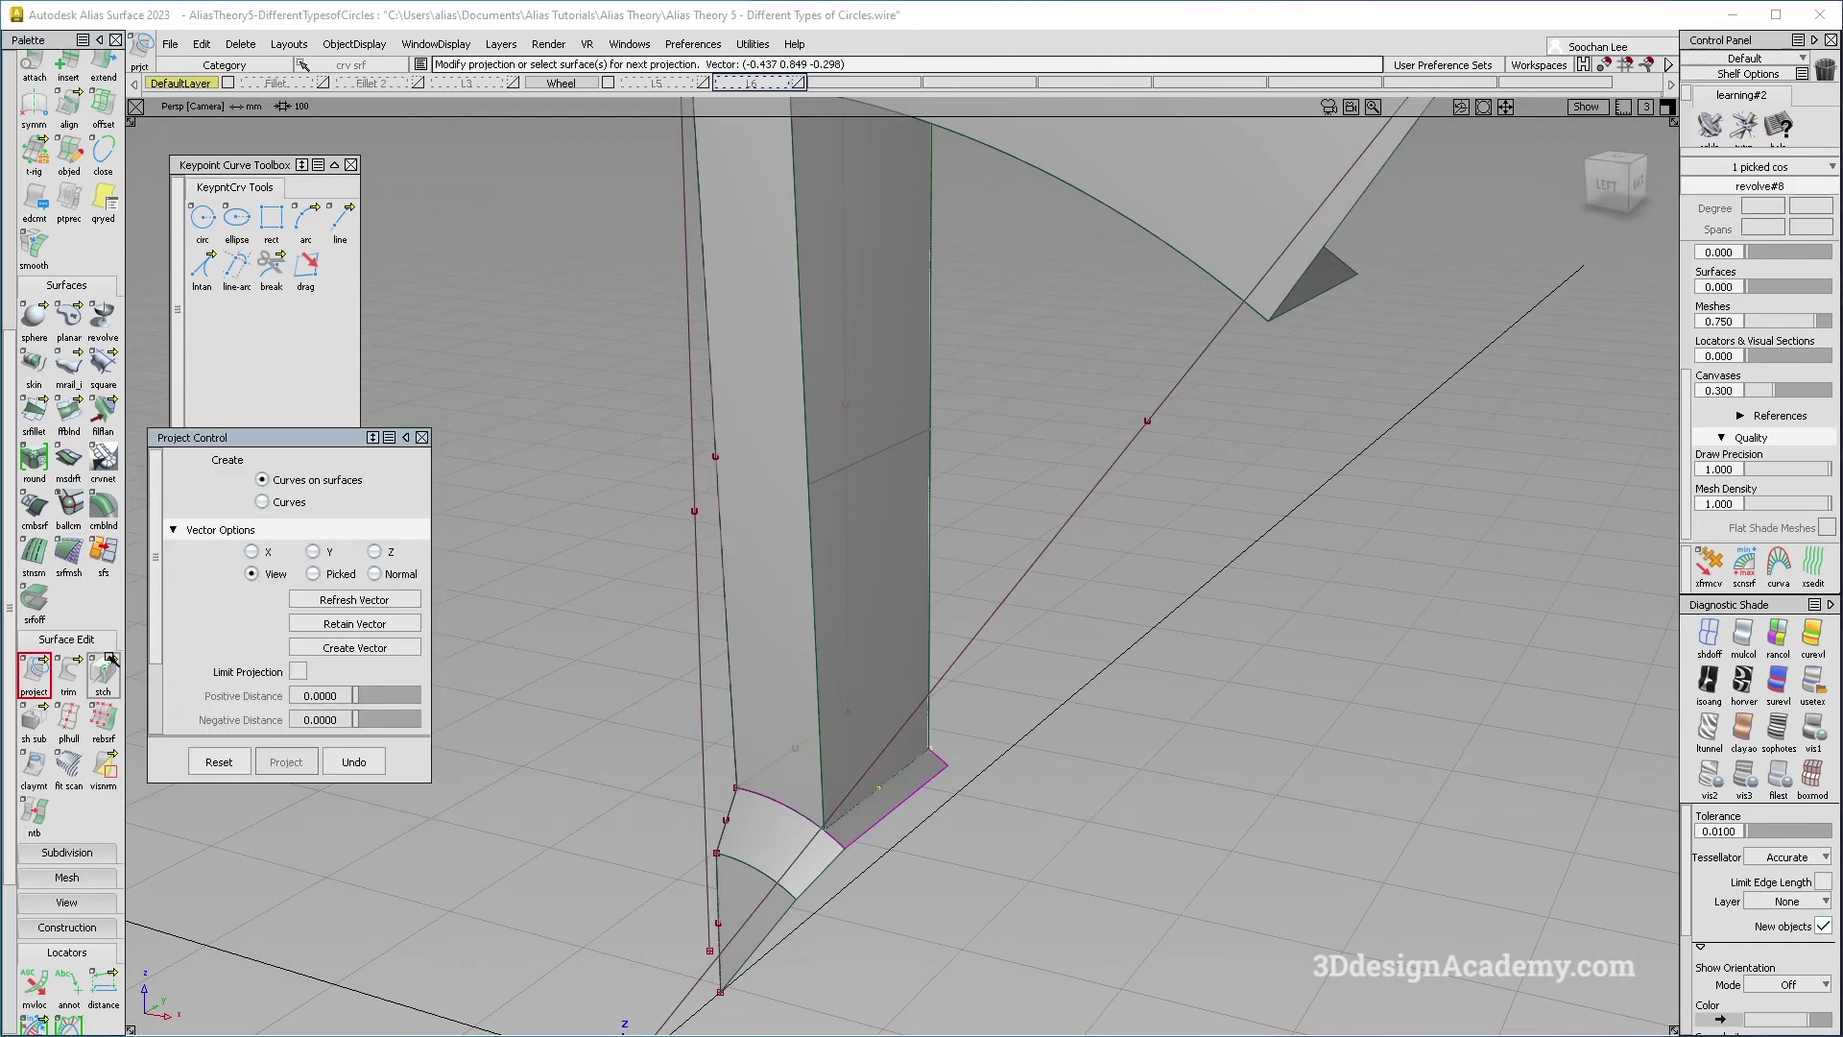
Trim the hub's outer surface at the projected edge, keeping the part outside the spoke.
click(872, 806)
key(space)
alt+shift+right_drag(774, 682, 701, 652)
alt+shift+drag(844, 604, 929, 585)
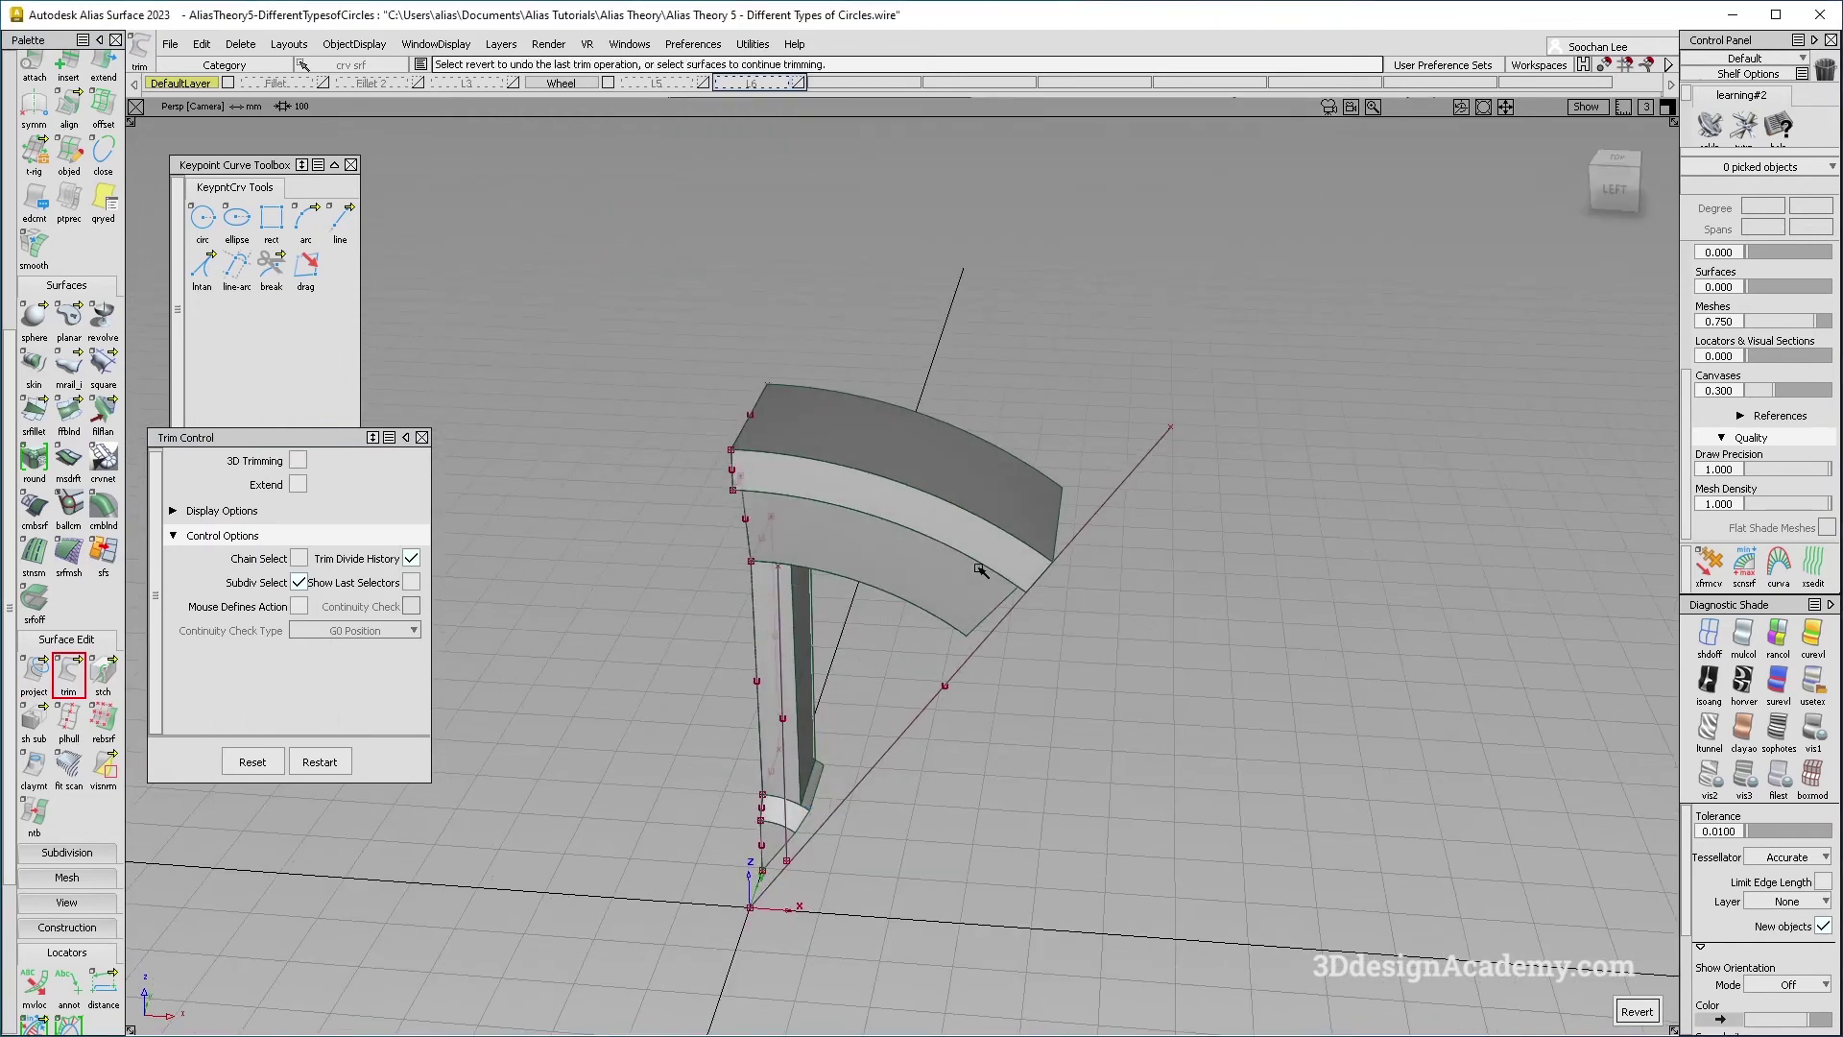
Hide the profile curves and diagonal guide line, and assign all the wedge surfaces to the Wheel layer.
click(609, 84)
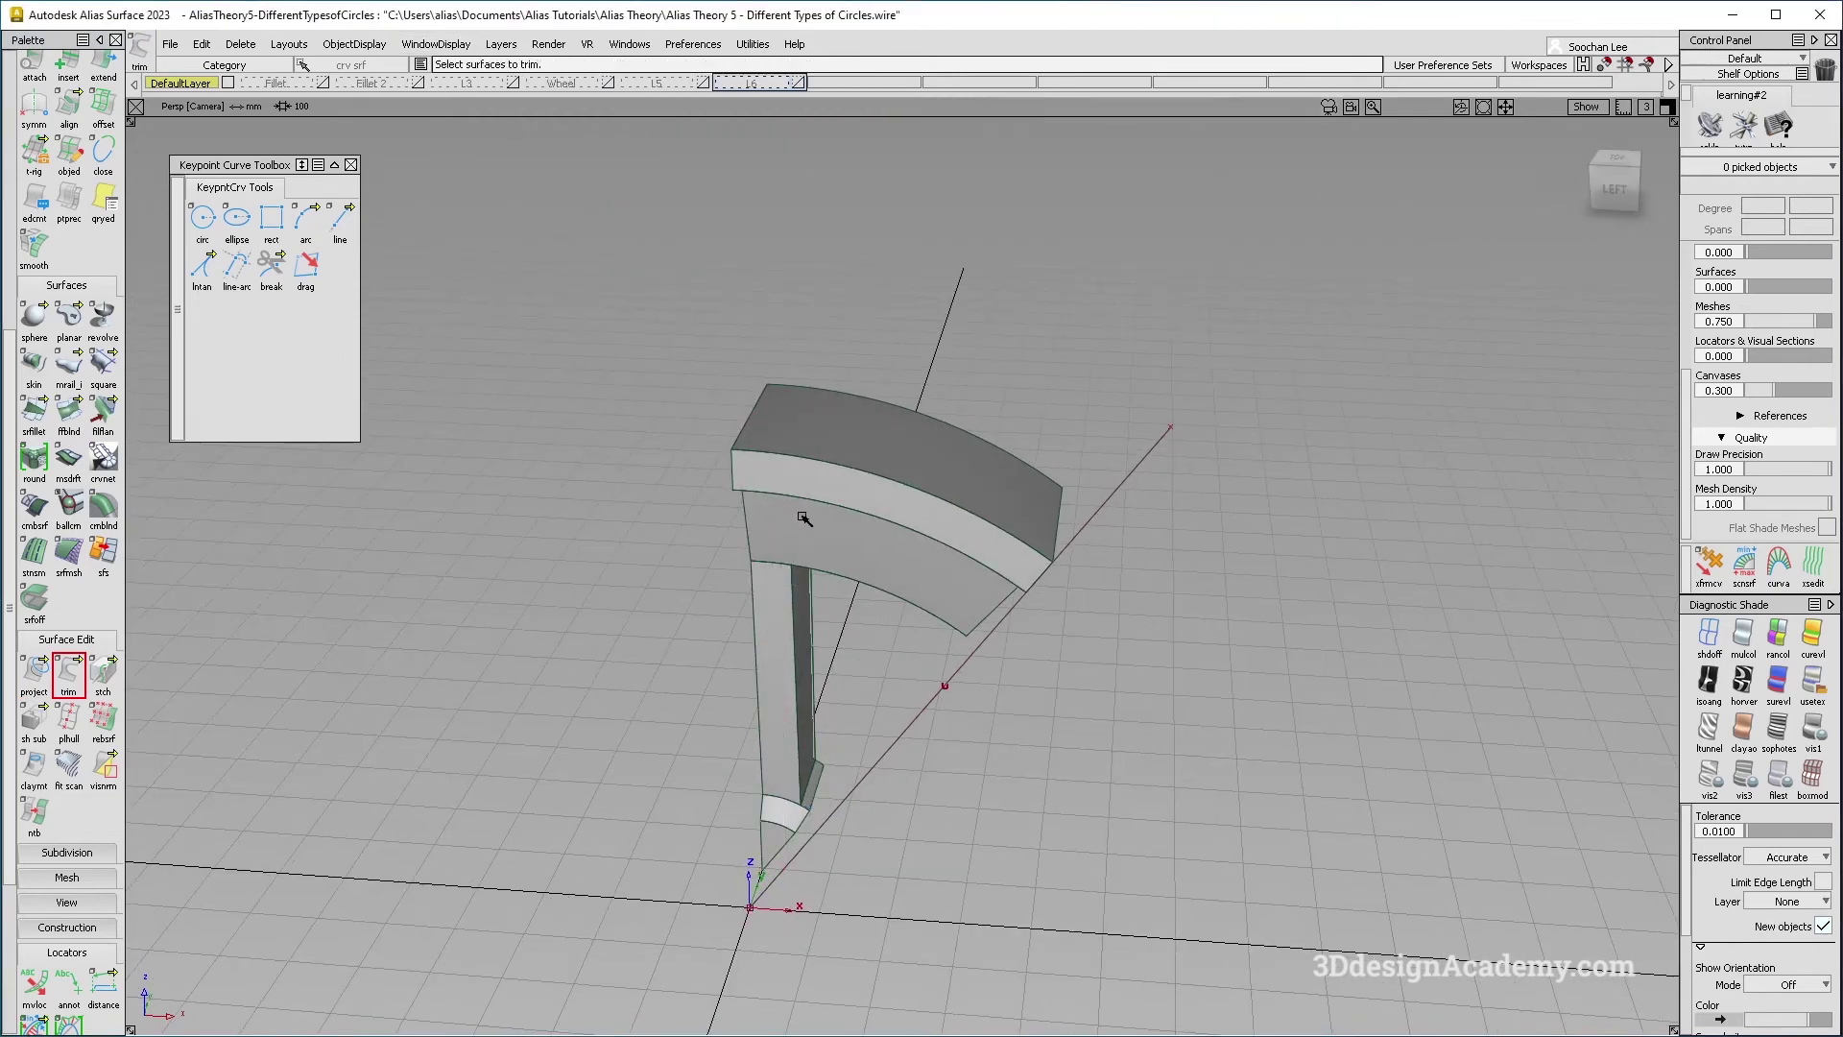
mouse_move(752, 404)
alt+shift+mouse_down()
mouse_move(728, 459)
mouse_move(721, 389)
alt+shift+mouse_up()
drag(703, 353, 885, 653)
alt+shift+middle_drag(857, 716, 860, 609)
alt+shift+right_drag(753, 670, 740, 653)
drag(739, 652, 785, 733)
alt+shift+right_drag(839, 691, 815, 827)
ctrl+shift+drag(918, 510, 1094, 650)
ctrl+shift+drag(913, 720, 925, 823)
right_drag(564, 78, 582, 93)
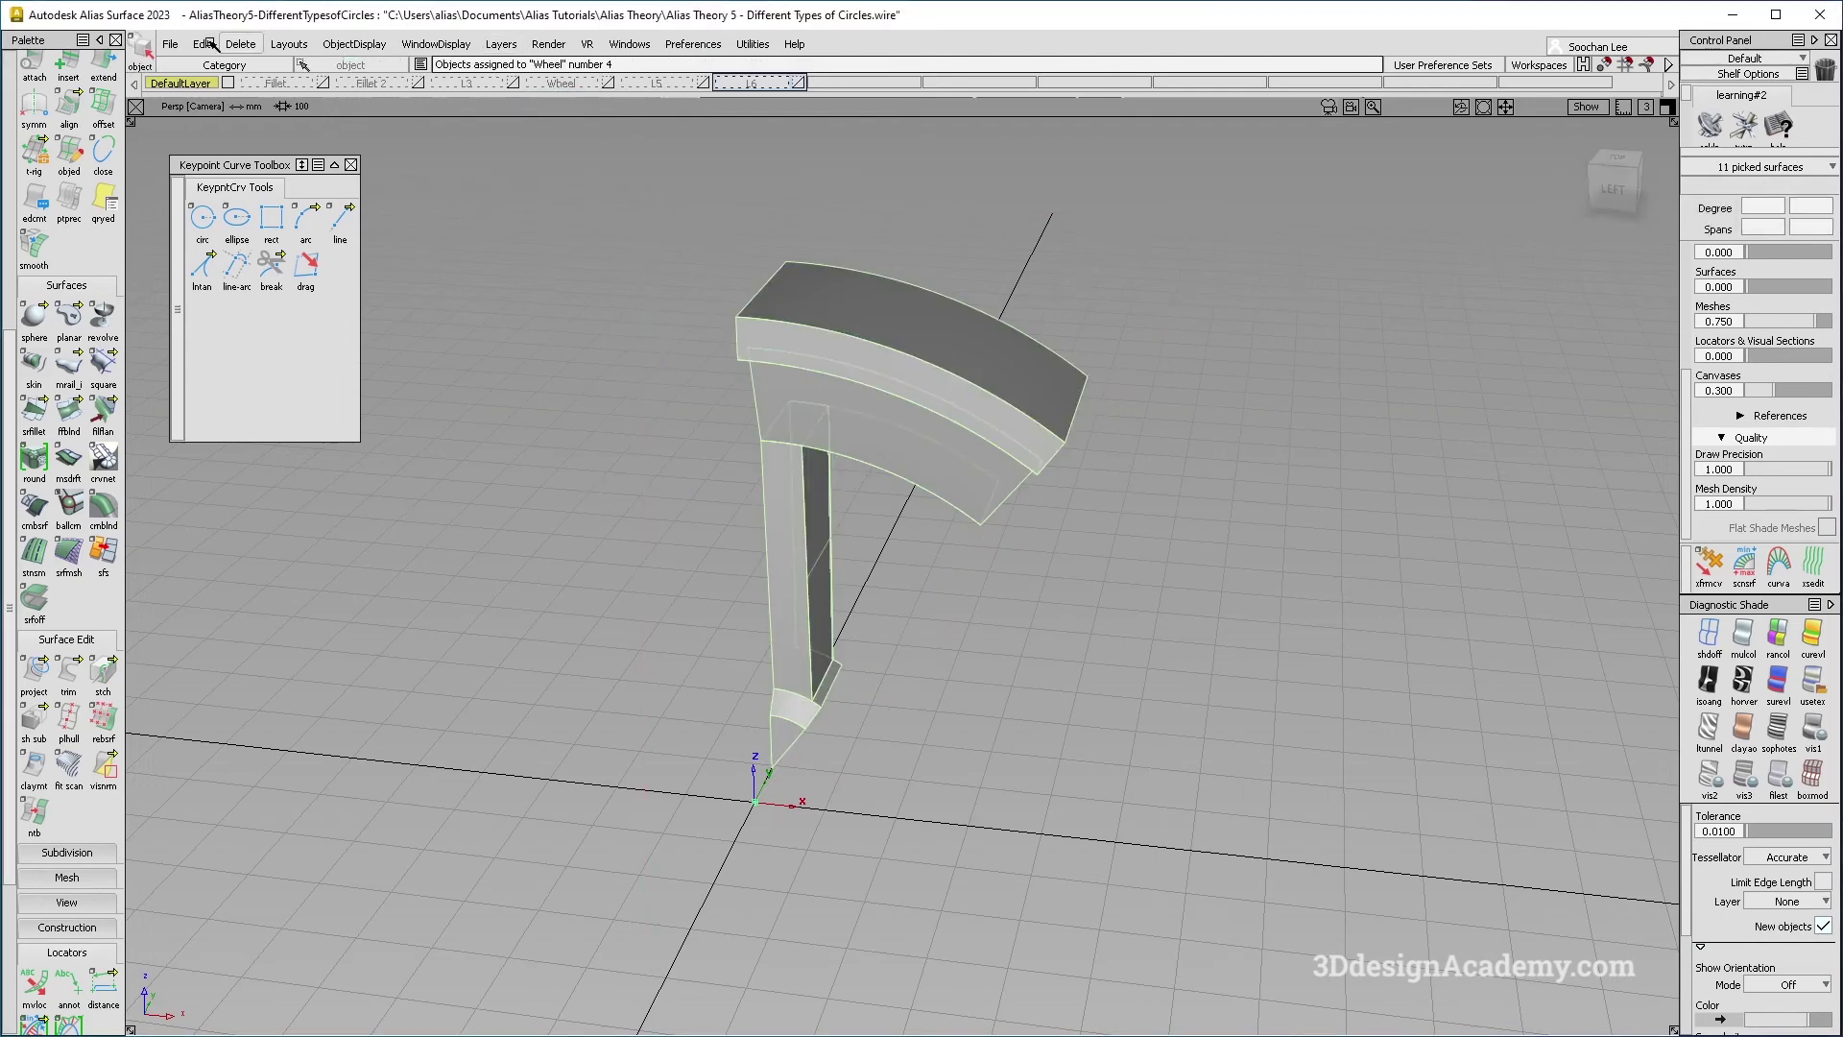
Delete the construction history of the wedge surfaces.
click(240, 44)
click(278, 106)
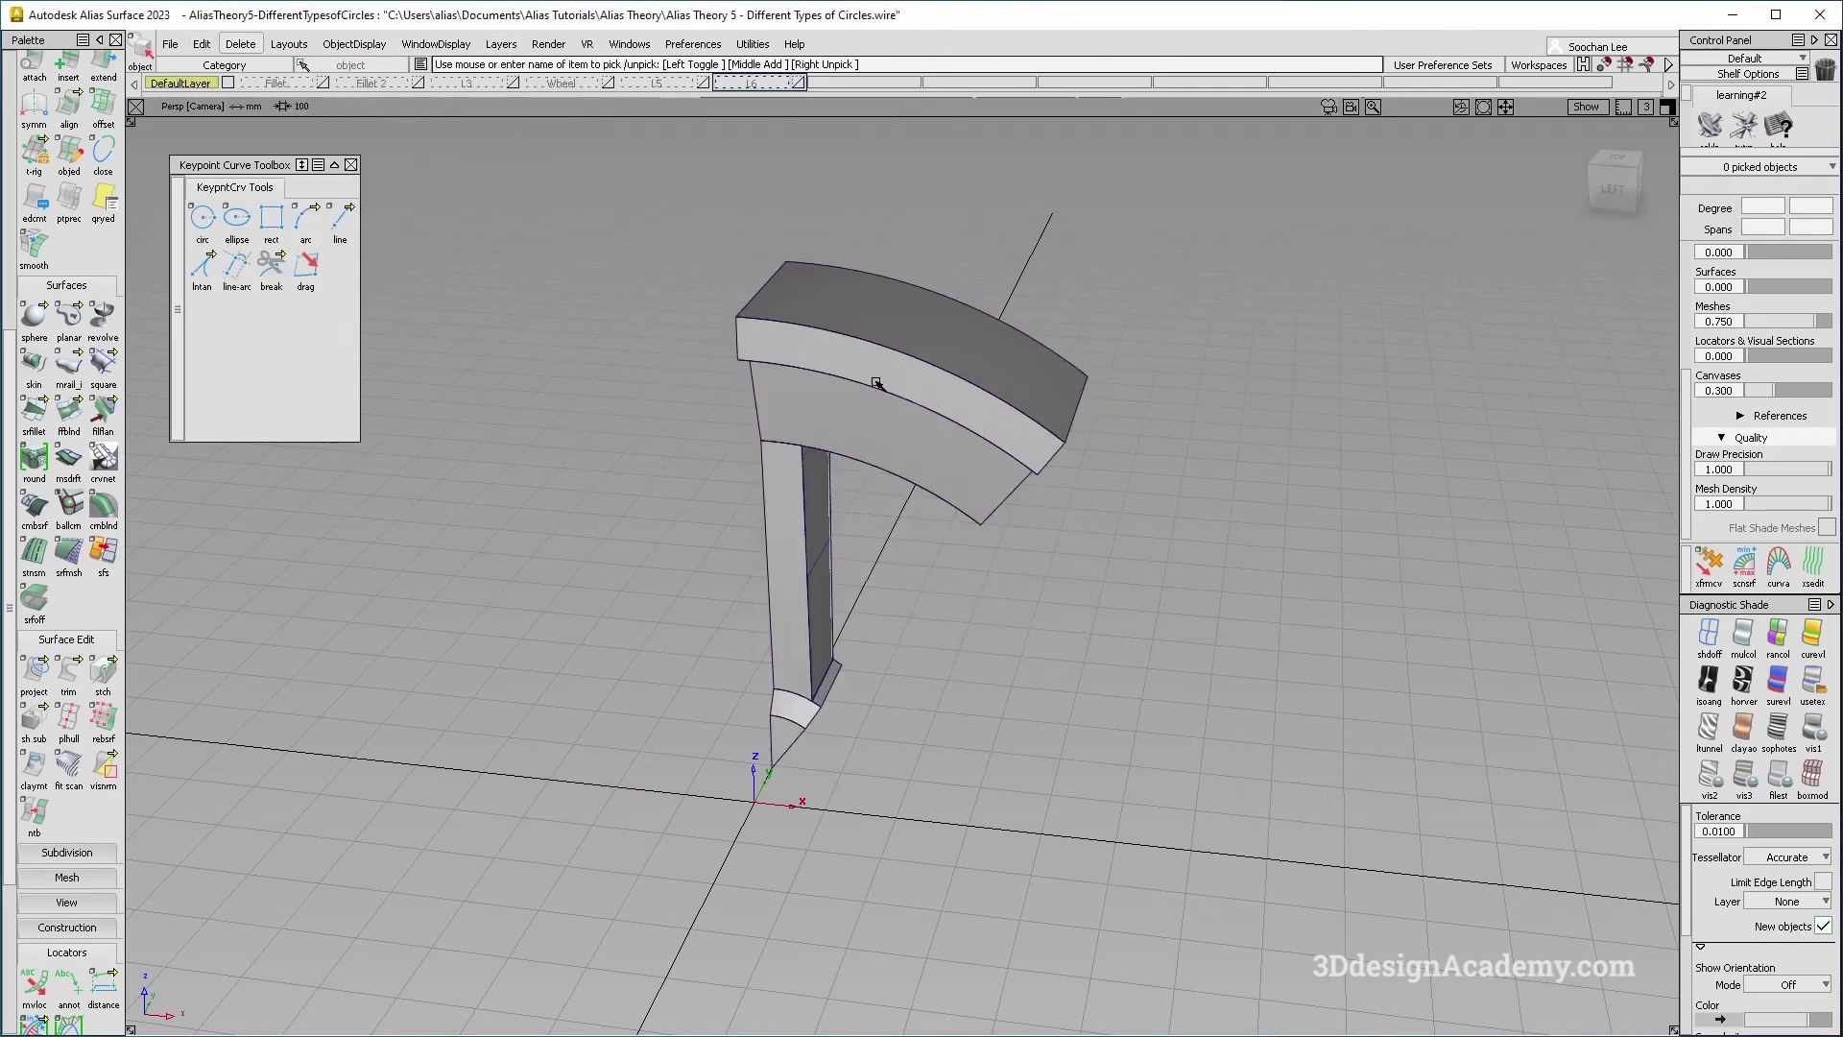
Mirror the wedge surfaces across the spoke's centre plane and duplicate both halves as 4 grouped copies rotated 72° about Y.
click(213, 45)
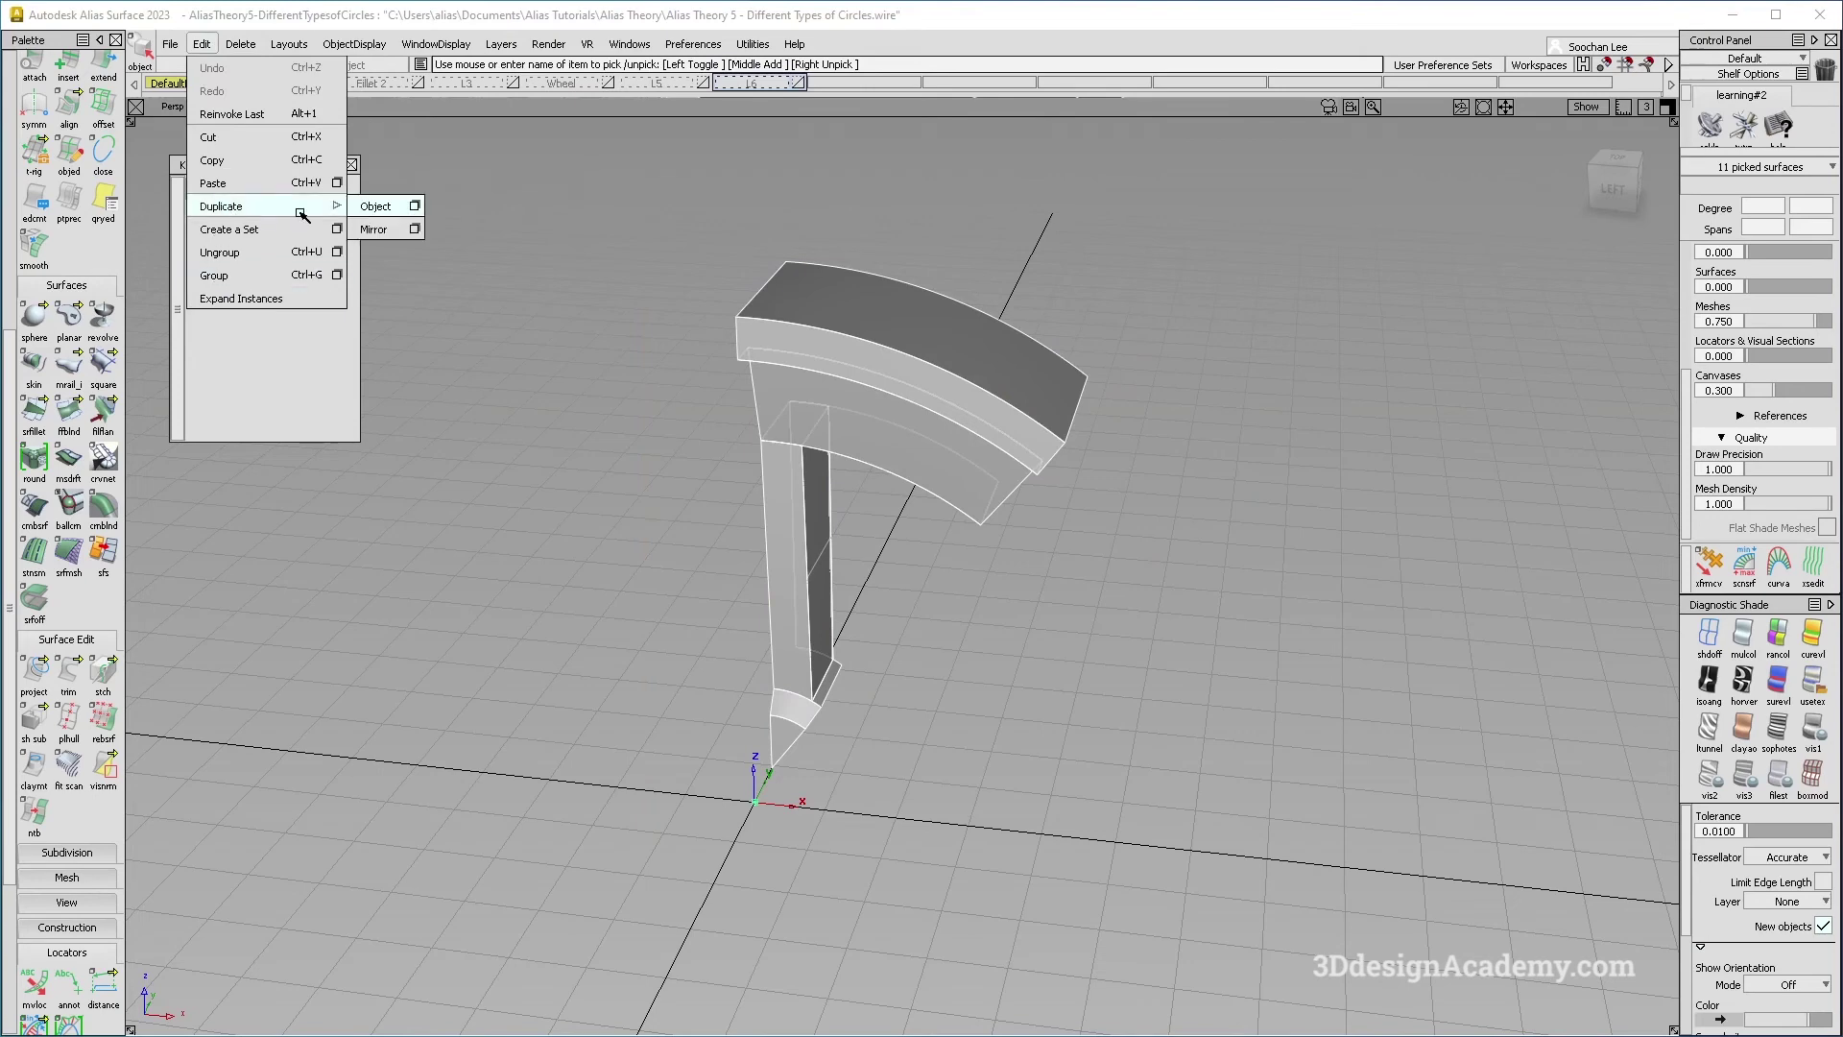
click(372, 231)
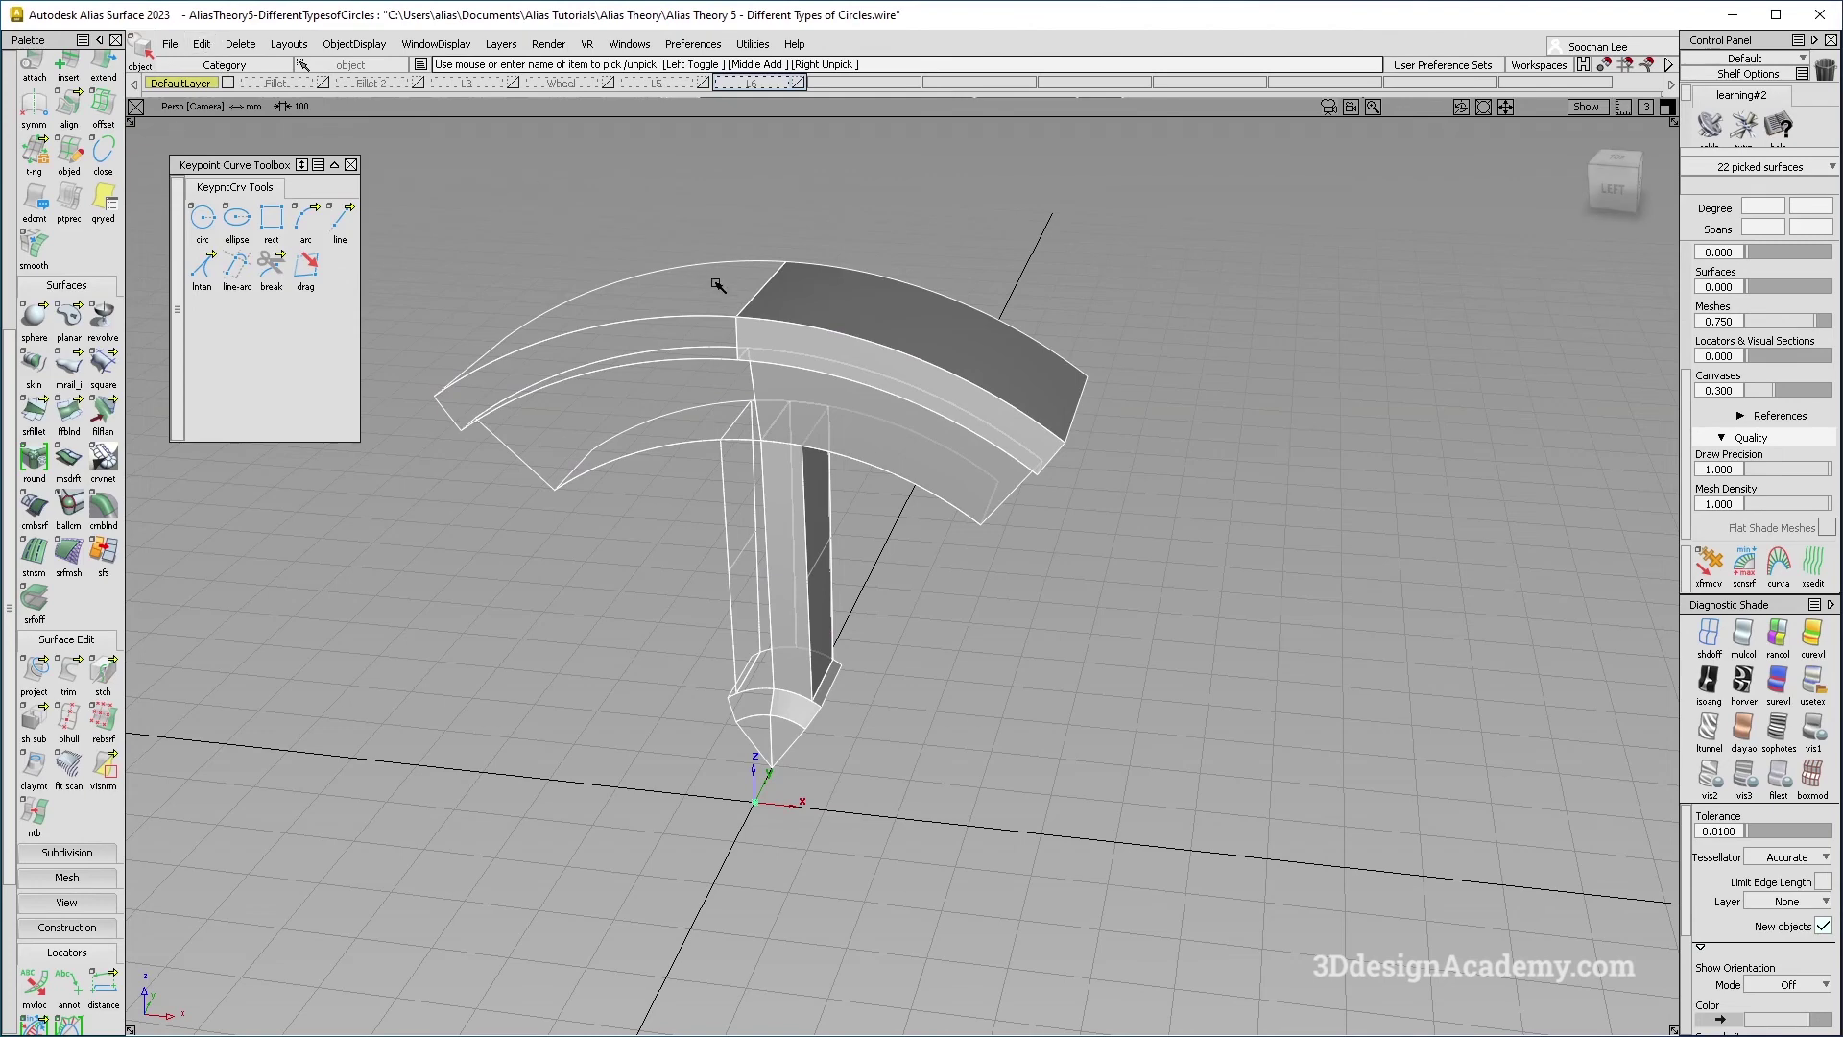
click(202, 44)
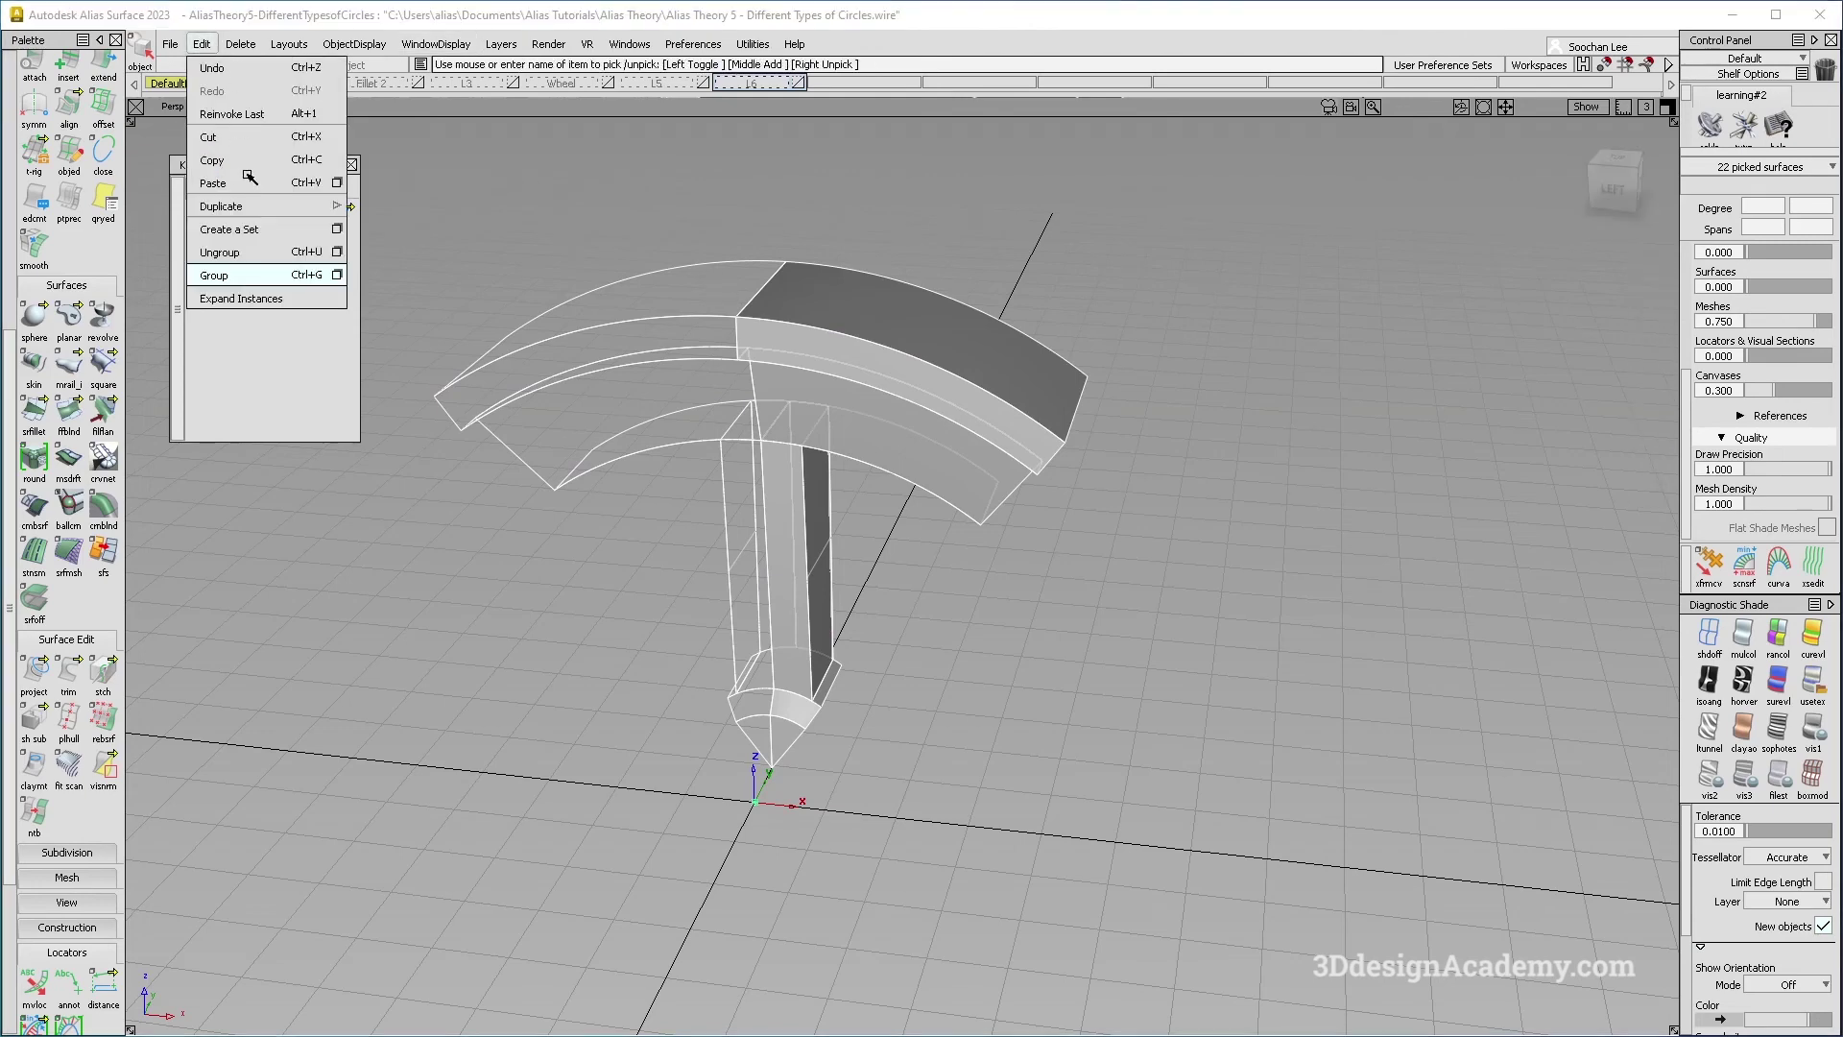
click(375, 206)
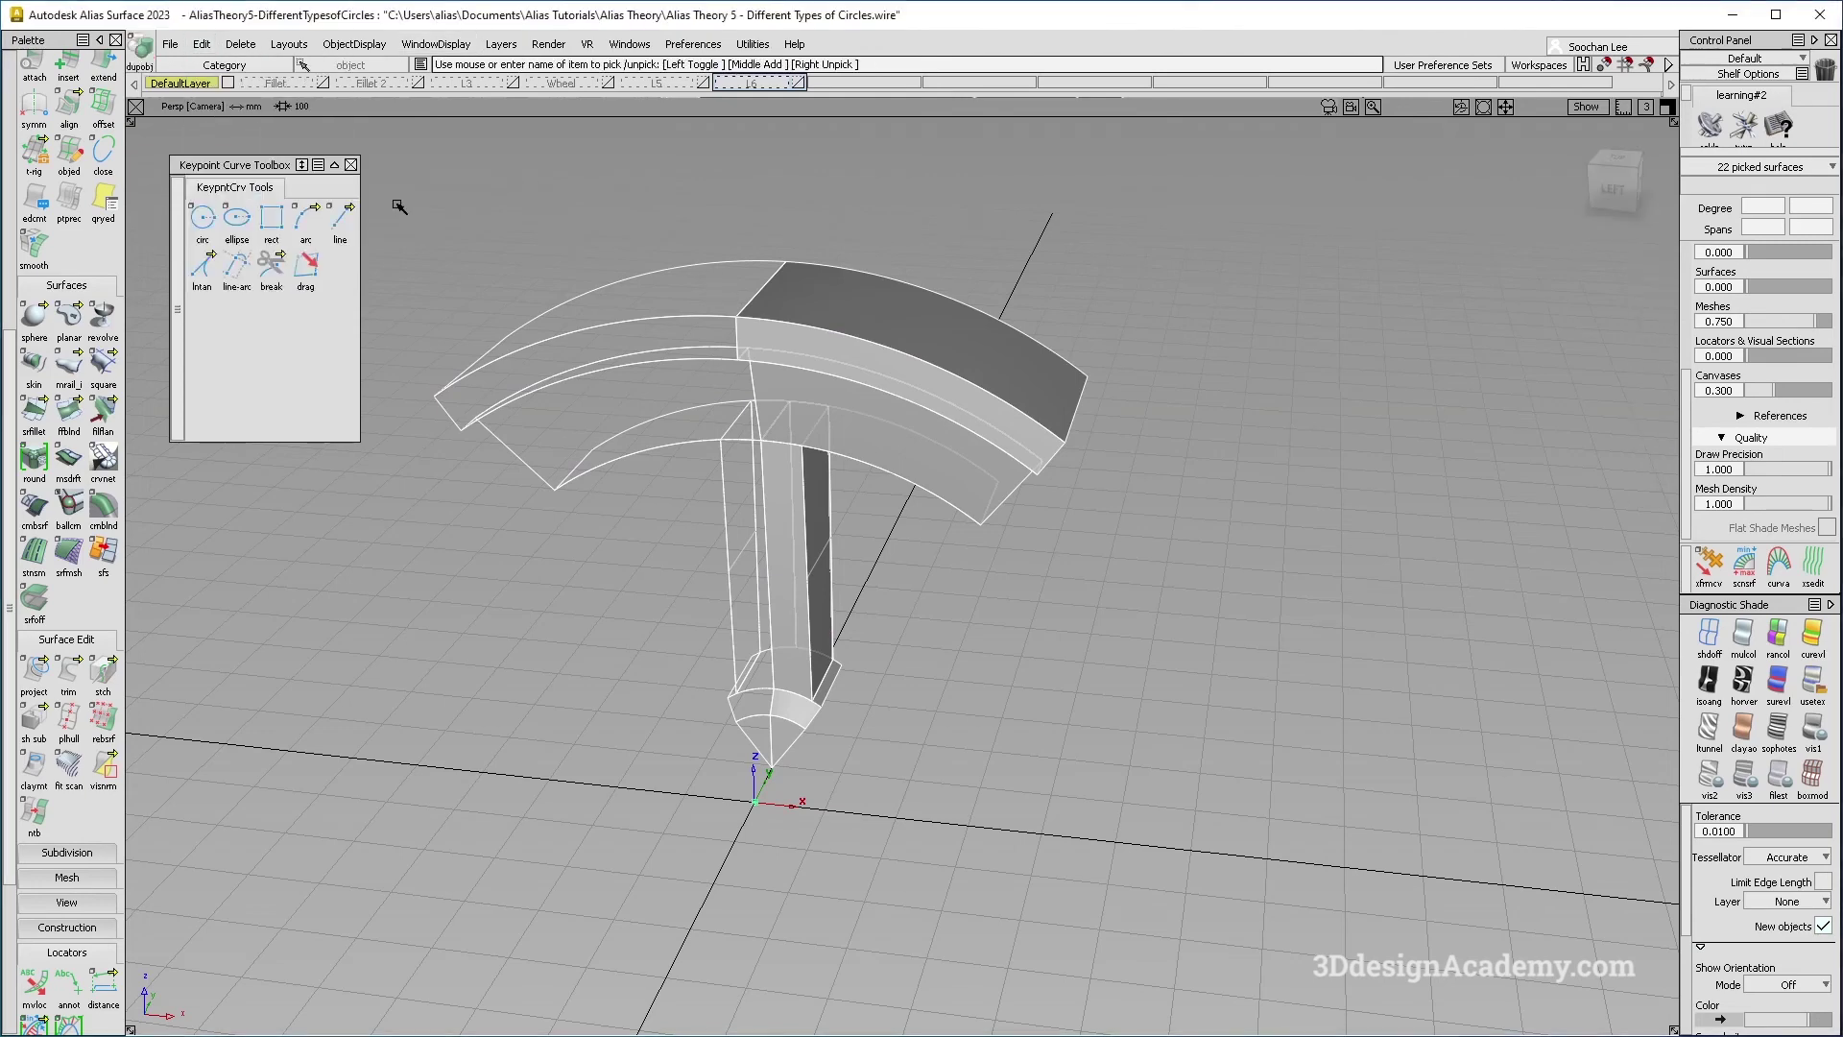
click(1634, 1008)
click(1744, 643)
mouse_move(970, 672)
alt+shift+mouse_down()
mouse_move(945, 706)
mouse_move(947, 683)
alt+shift+mouse_up()
alt+shift+middle_drag(1078, 728, 1078, 665)
alt+shift+drag(926, 680, 944, 695)
ctrl+shift+drag(944, 697, 945, 619)
Check the surface continuity across the seams between neighbouring segments on the wheel's rim.
scroll(34, 951, down, 5)
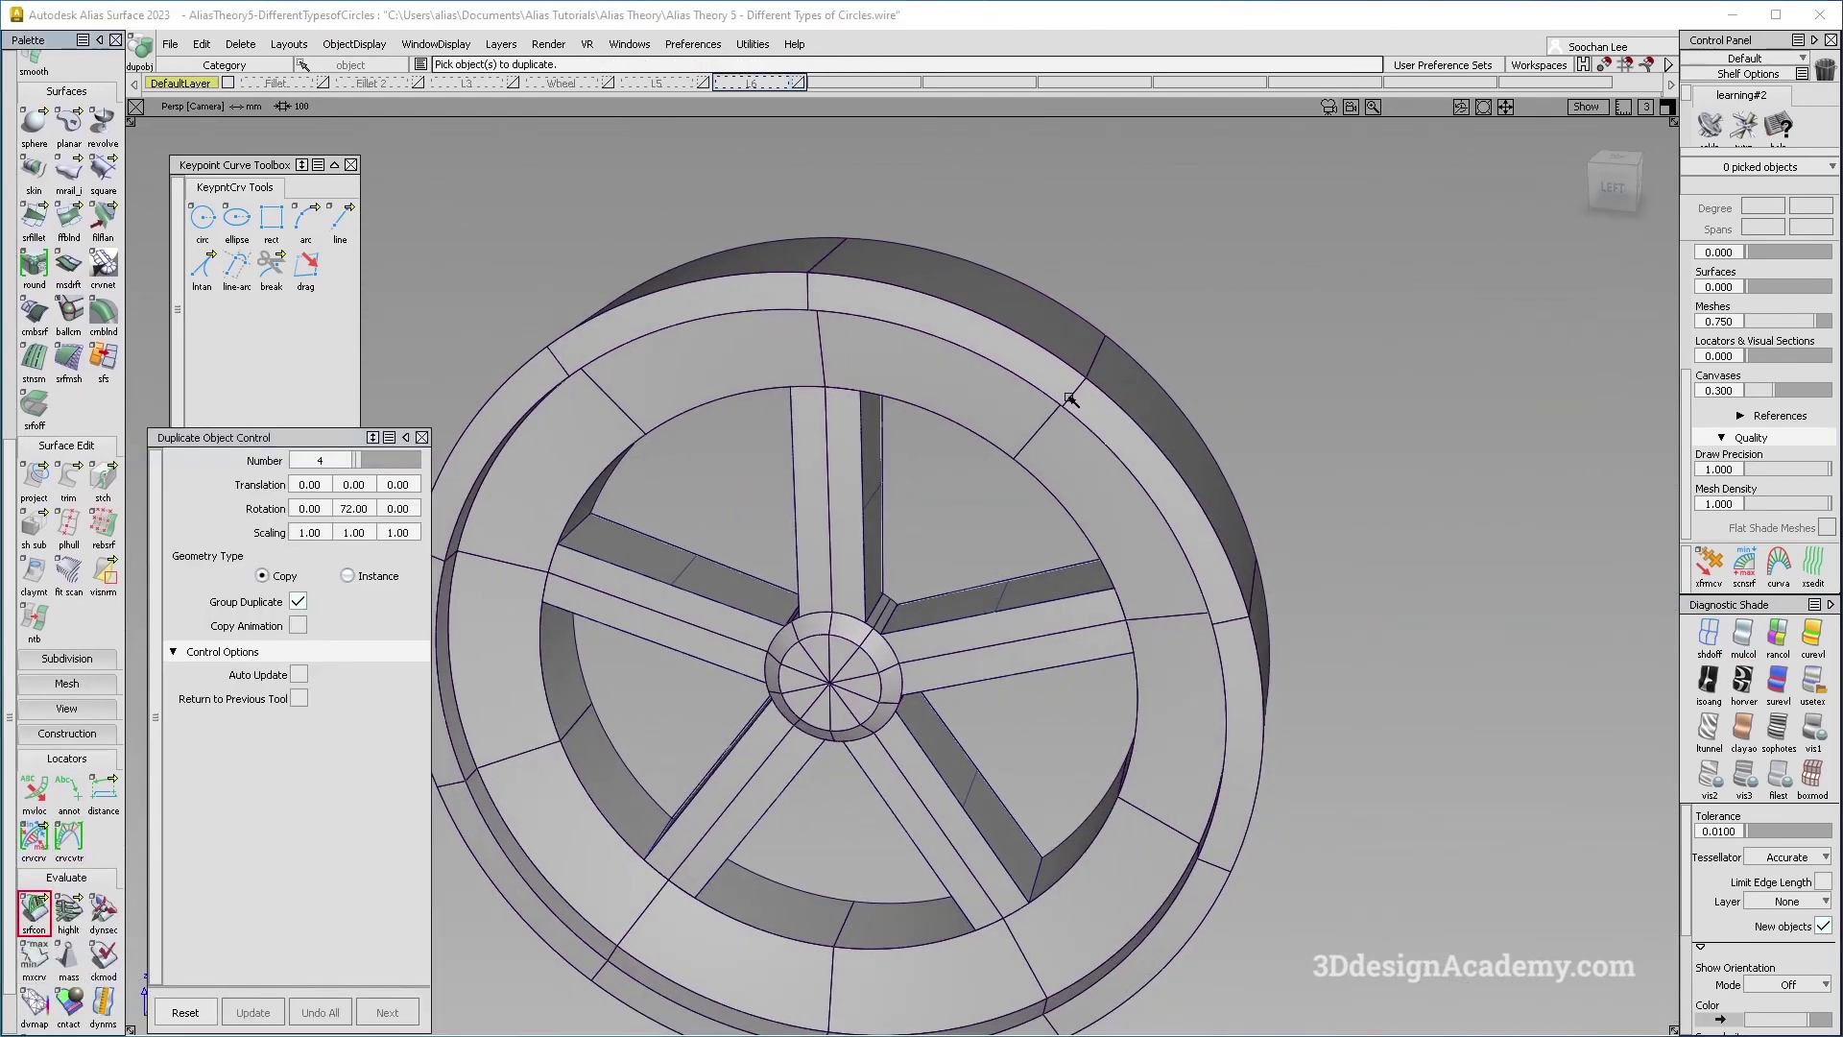
click(1070, 399)
scroll(1075, 399, up, 3)
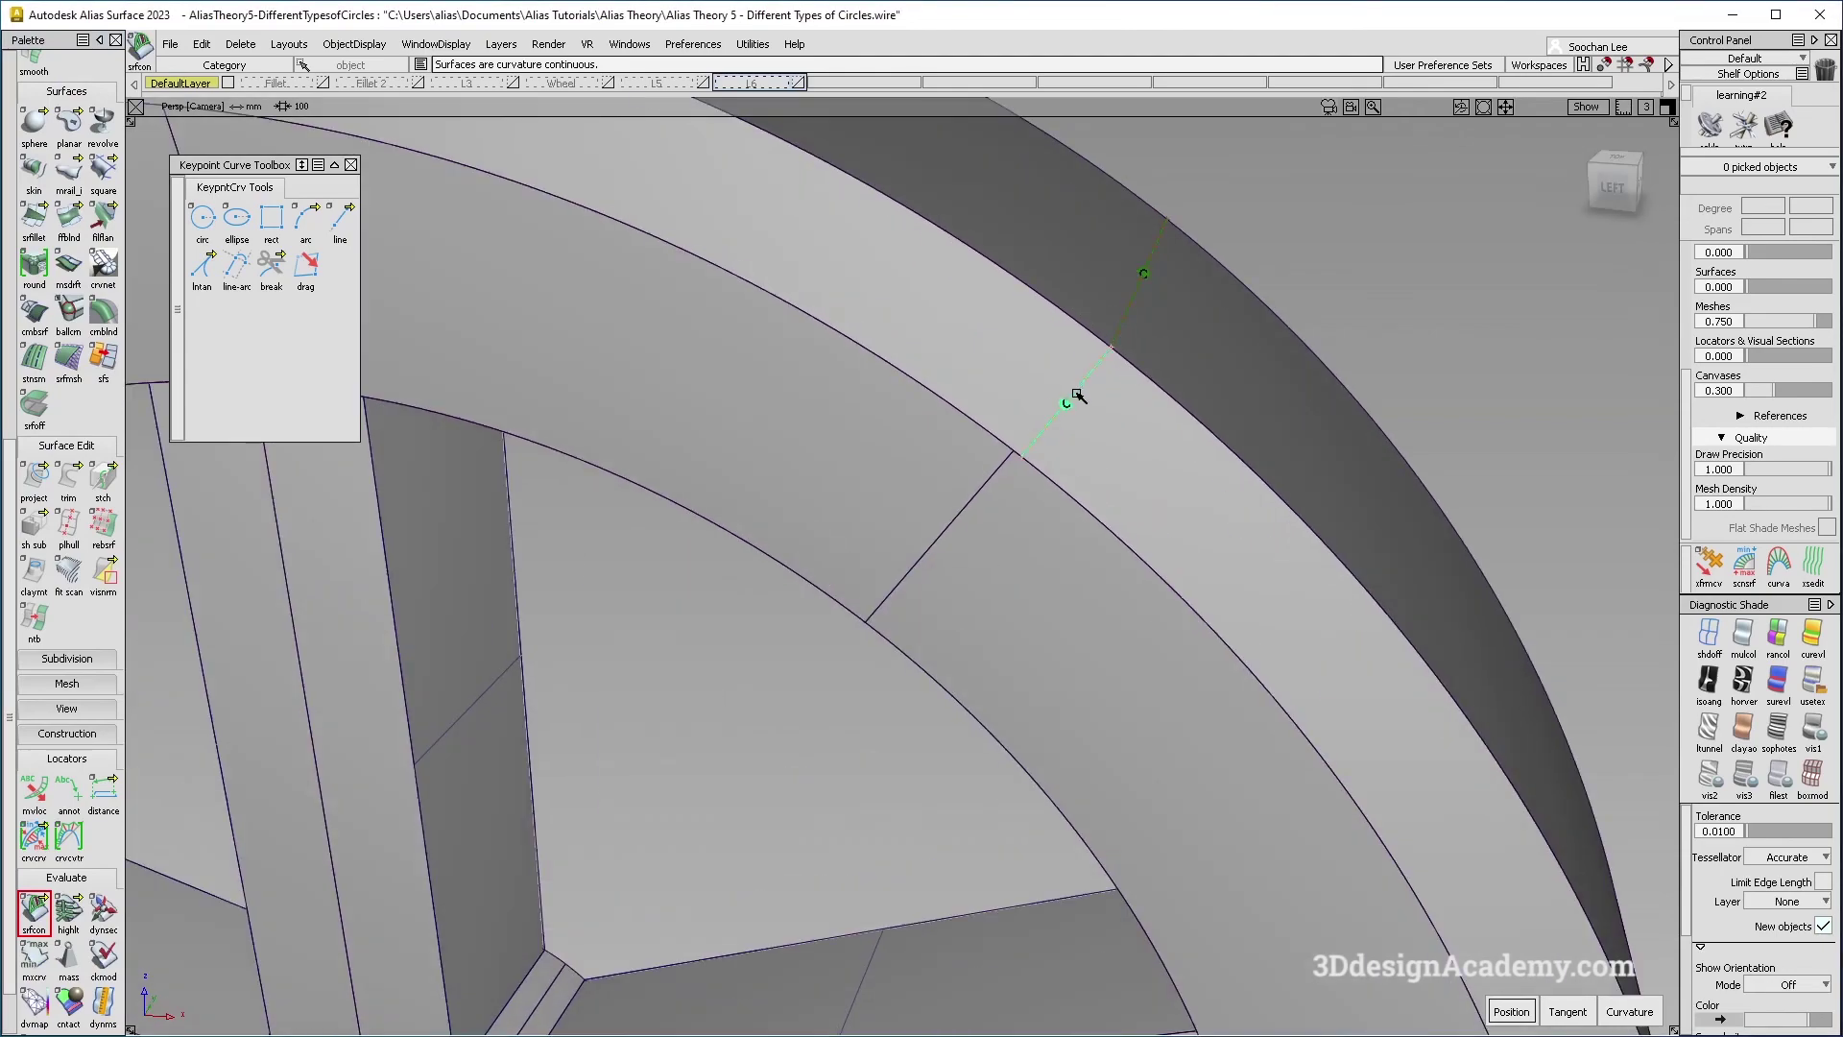
alt+shift+drag(1077, 396, 958, 468)
alt+shift+right_drag(869, 578, 700, 605)
alt+shift+middle_drag(653, 748, 774, 551)
click(985, 575)
alt+shift+right_drag(1190, 538, 1065, 528)
alt+shift+drag(1065, 528, 1004, 572)
alt+shift+middle_drag(1061, 530, 1018, 587)
click(936, 543)
alt+shift+drag(936, 543, 822, 625)
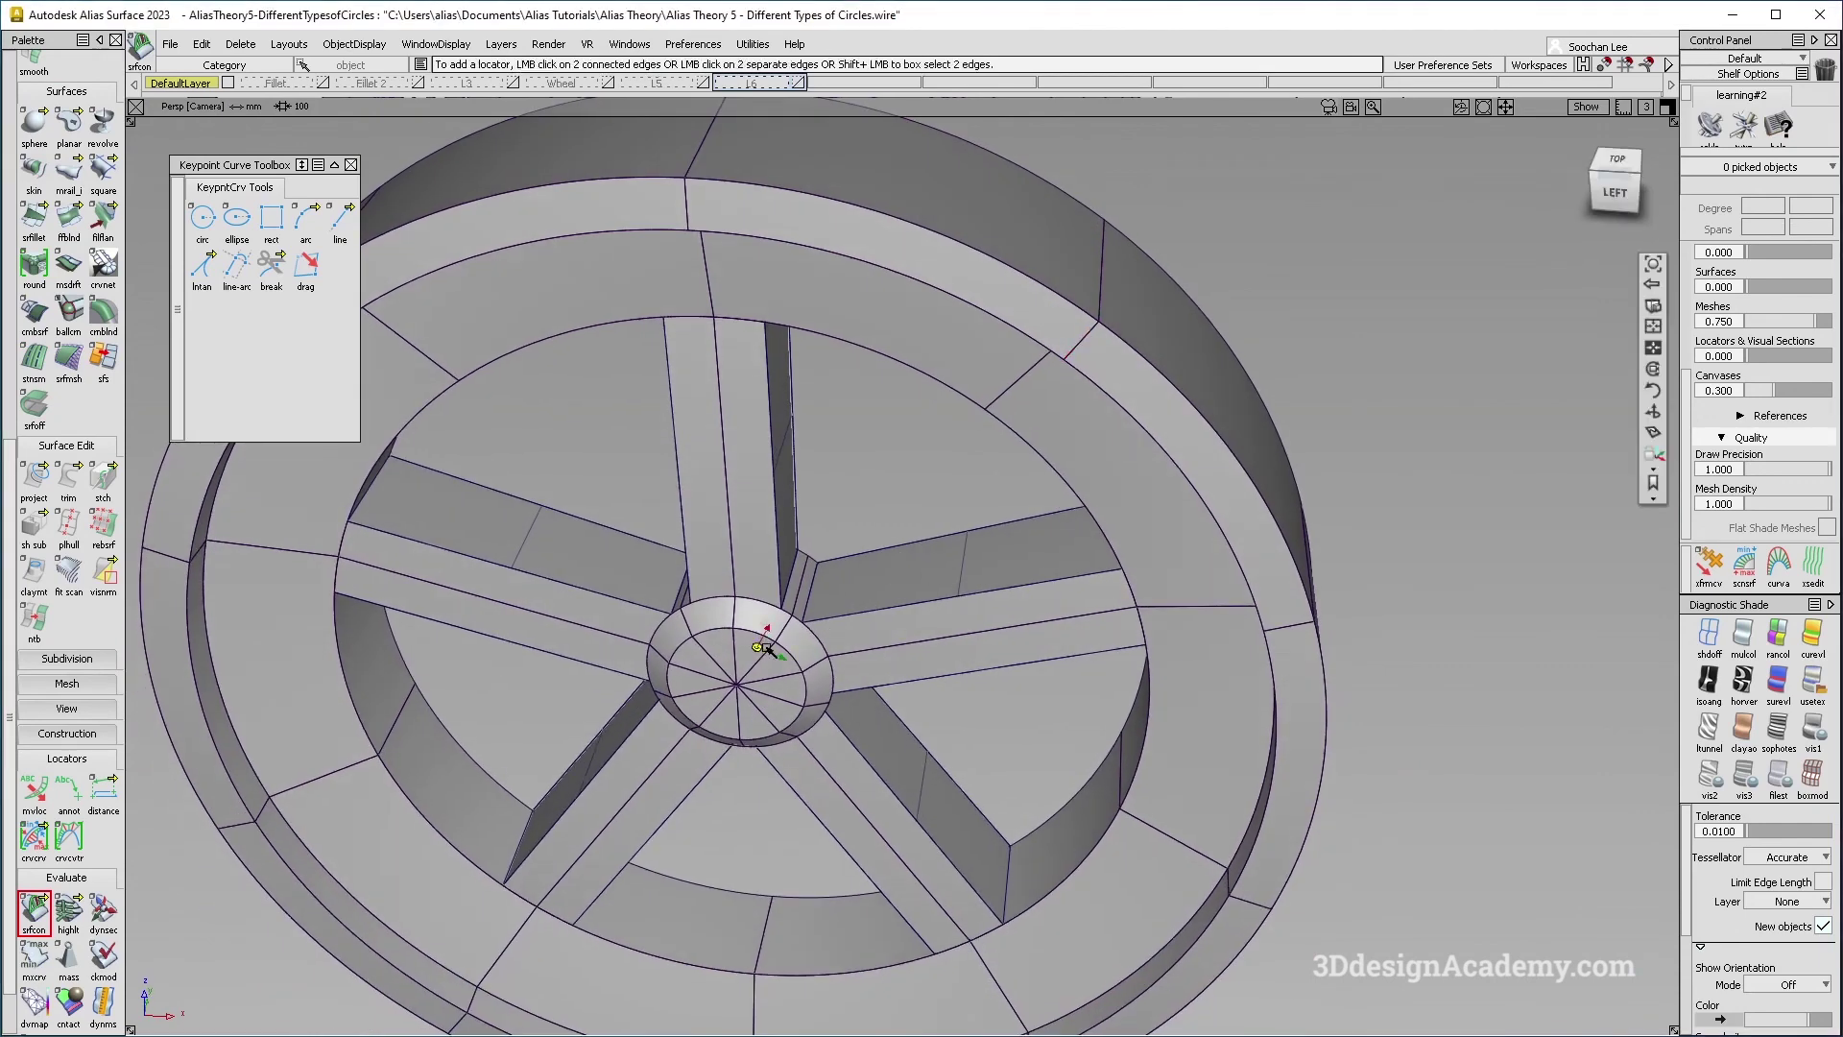
Check the surface continuity across a segment seam on the hub and view the whole wheel.
scroll(761, 637, up, 3)
click(777, 648)
alt+shift+right_drag(985, 547, 917, 544)
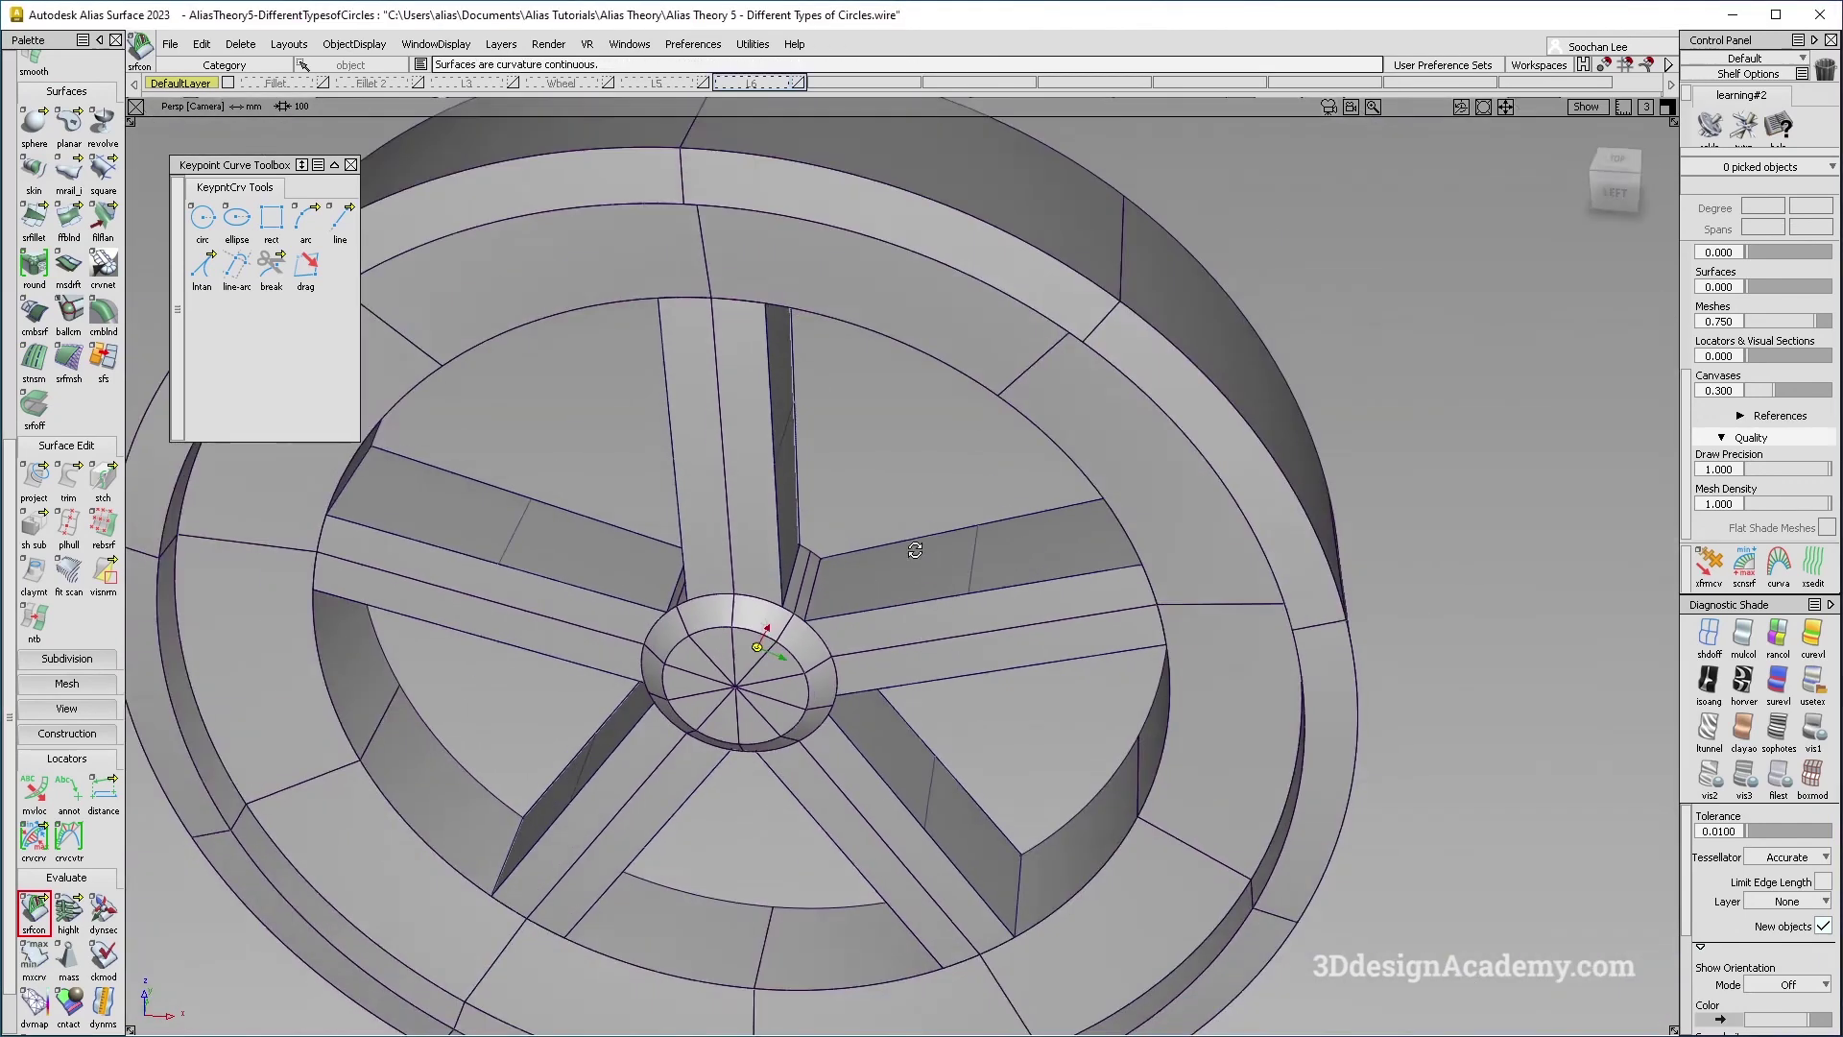
alt+shift+drag(918, 544, 999, 506)
alt+shift+middle_drag(999, 505, 948, 588)
click(953, 540)
scroll(1003, 563, down, 5)
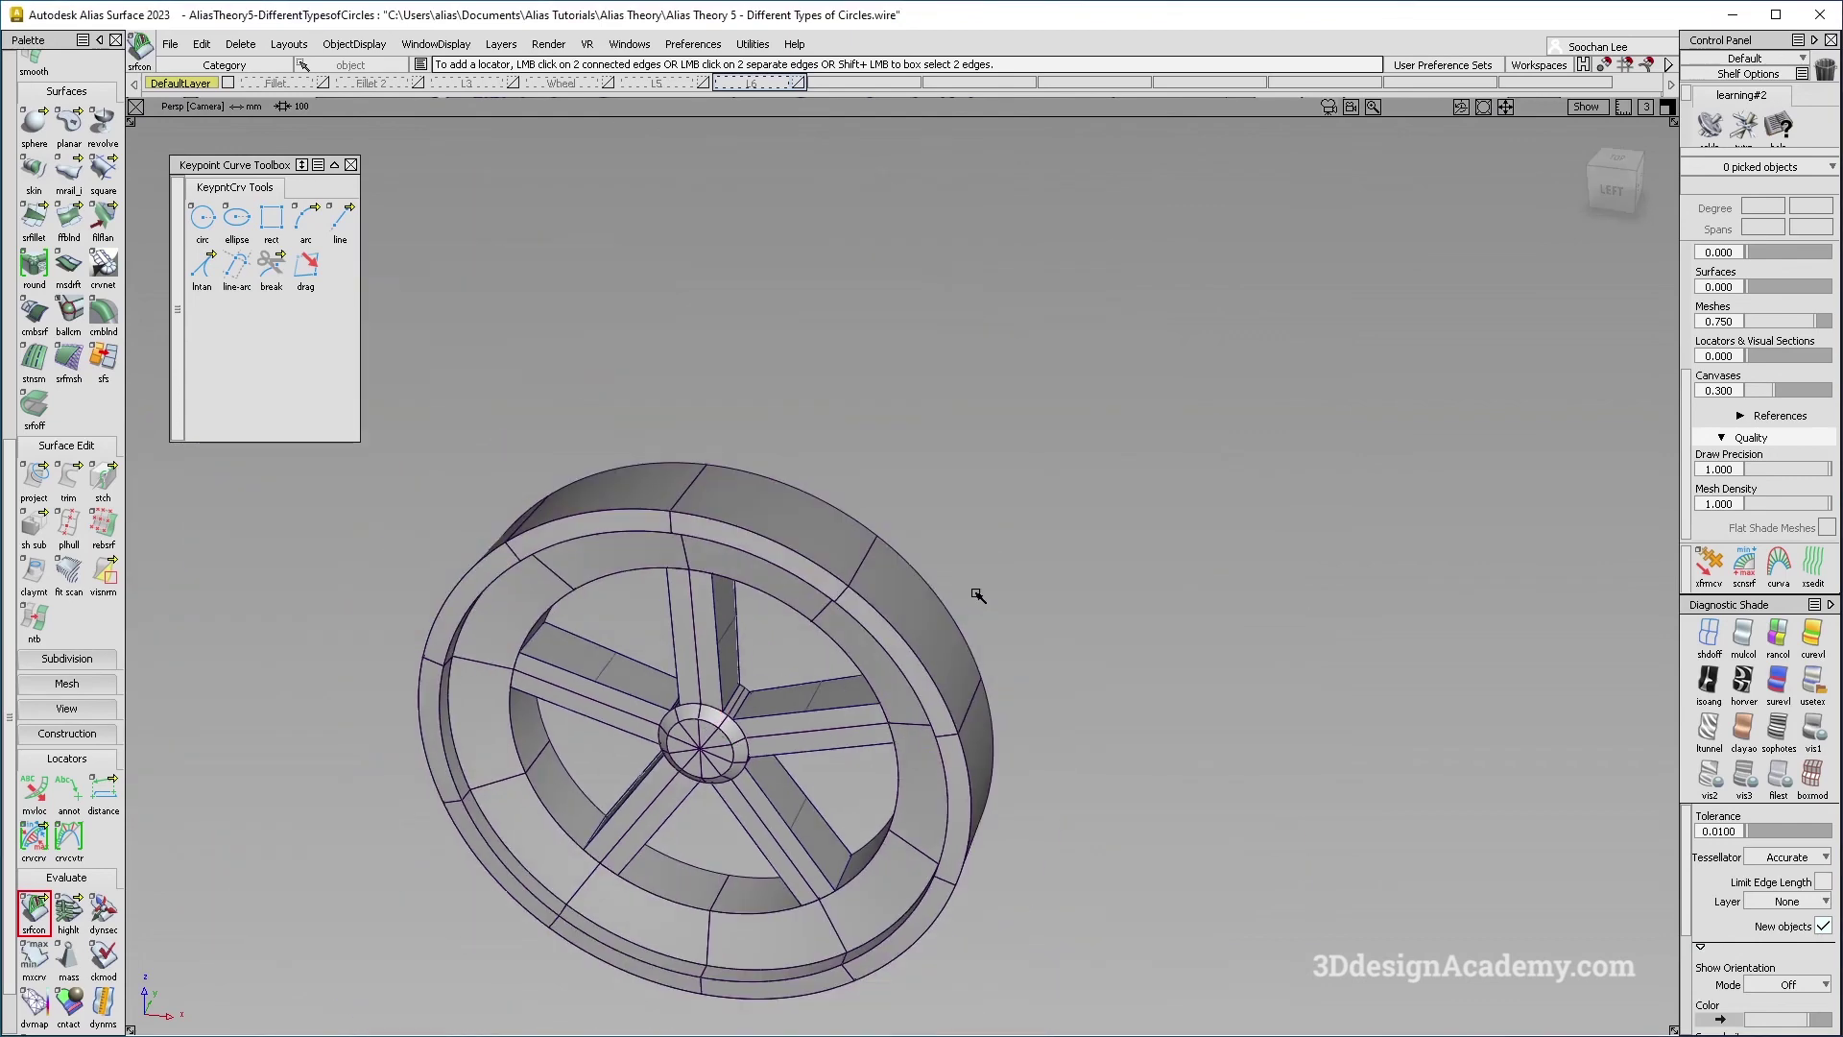